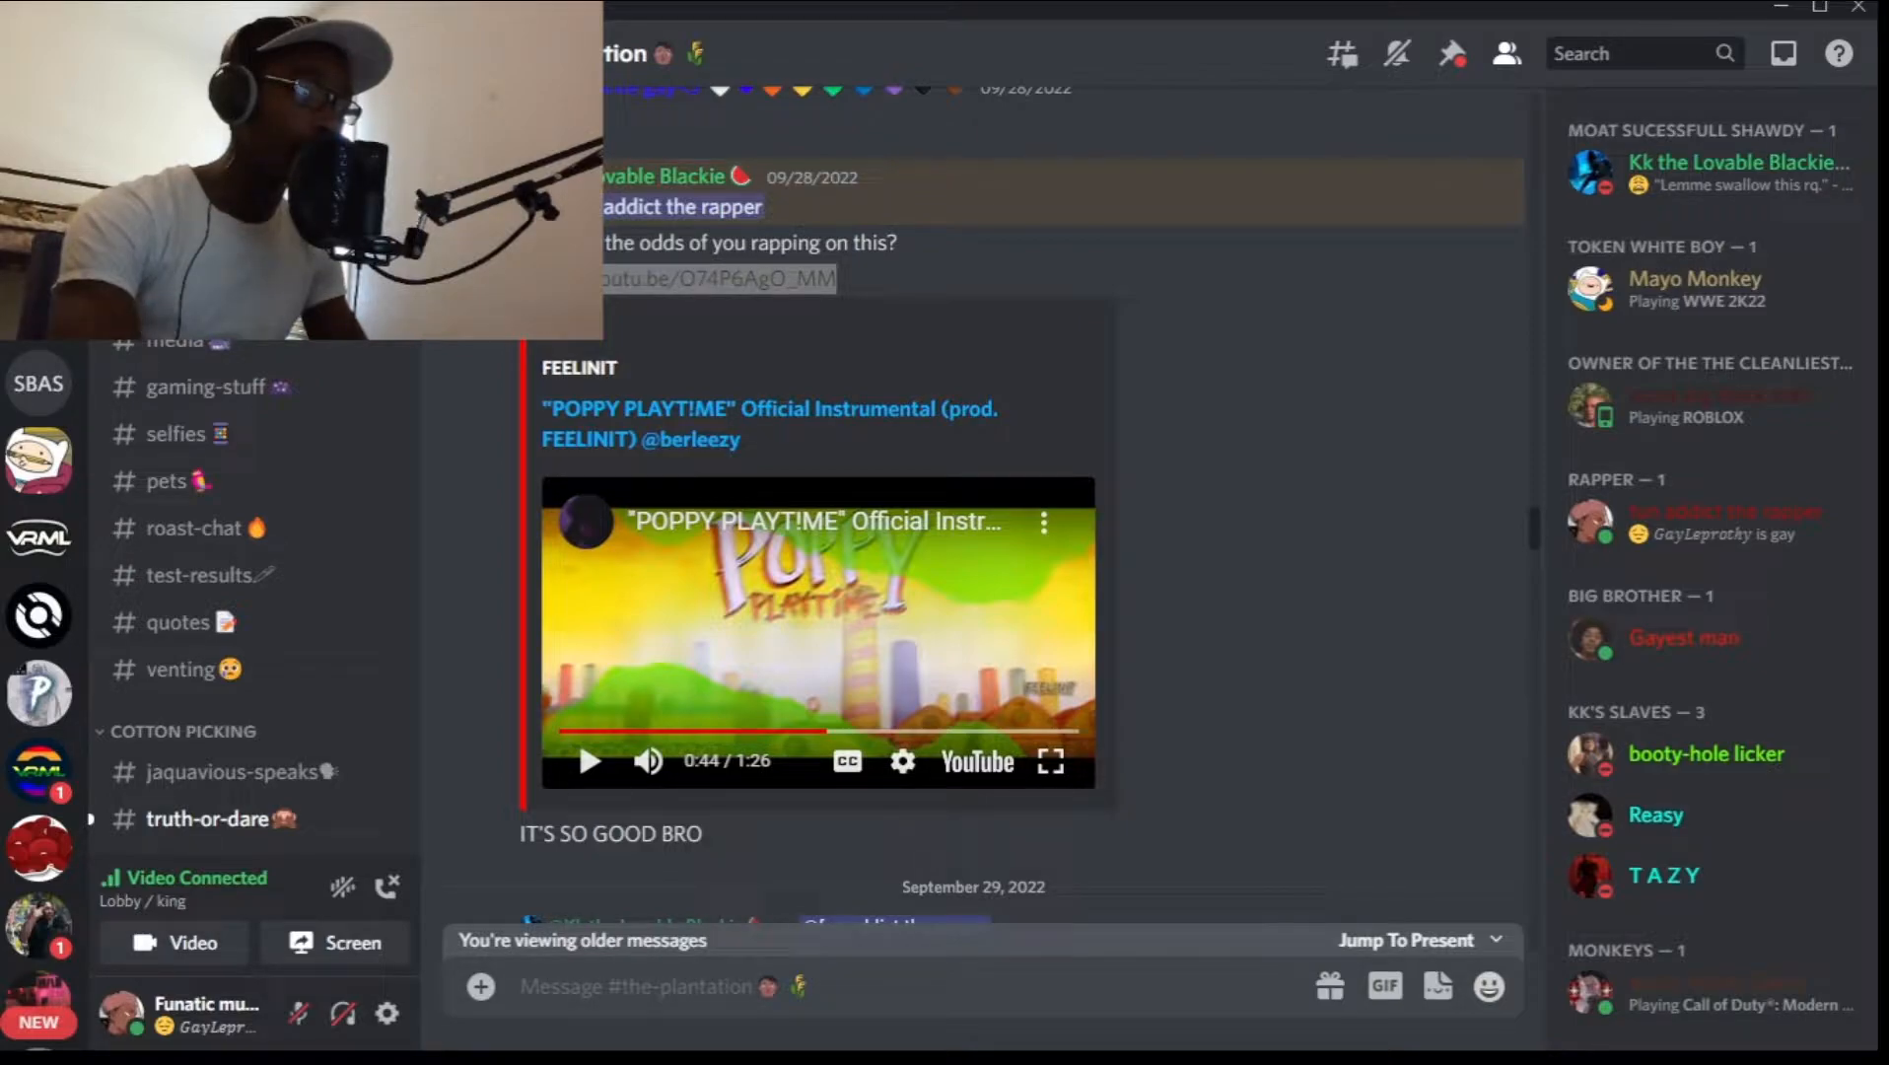
Switch to Chrome, search Google for "yt to mps" and open the YTMP3 YouTube to Mp3 converter site.
{"action": "key", "text": "alt+Tab"}
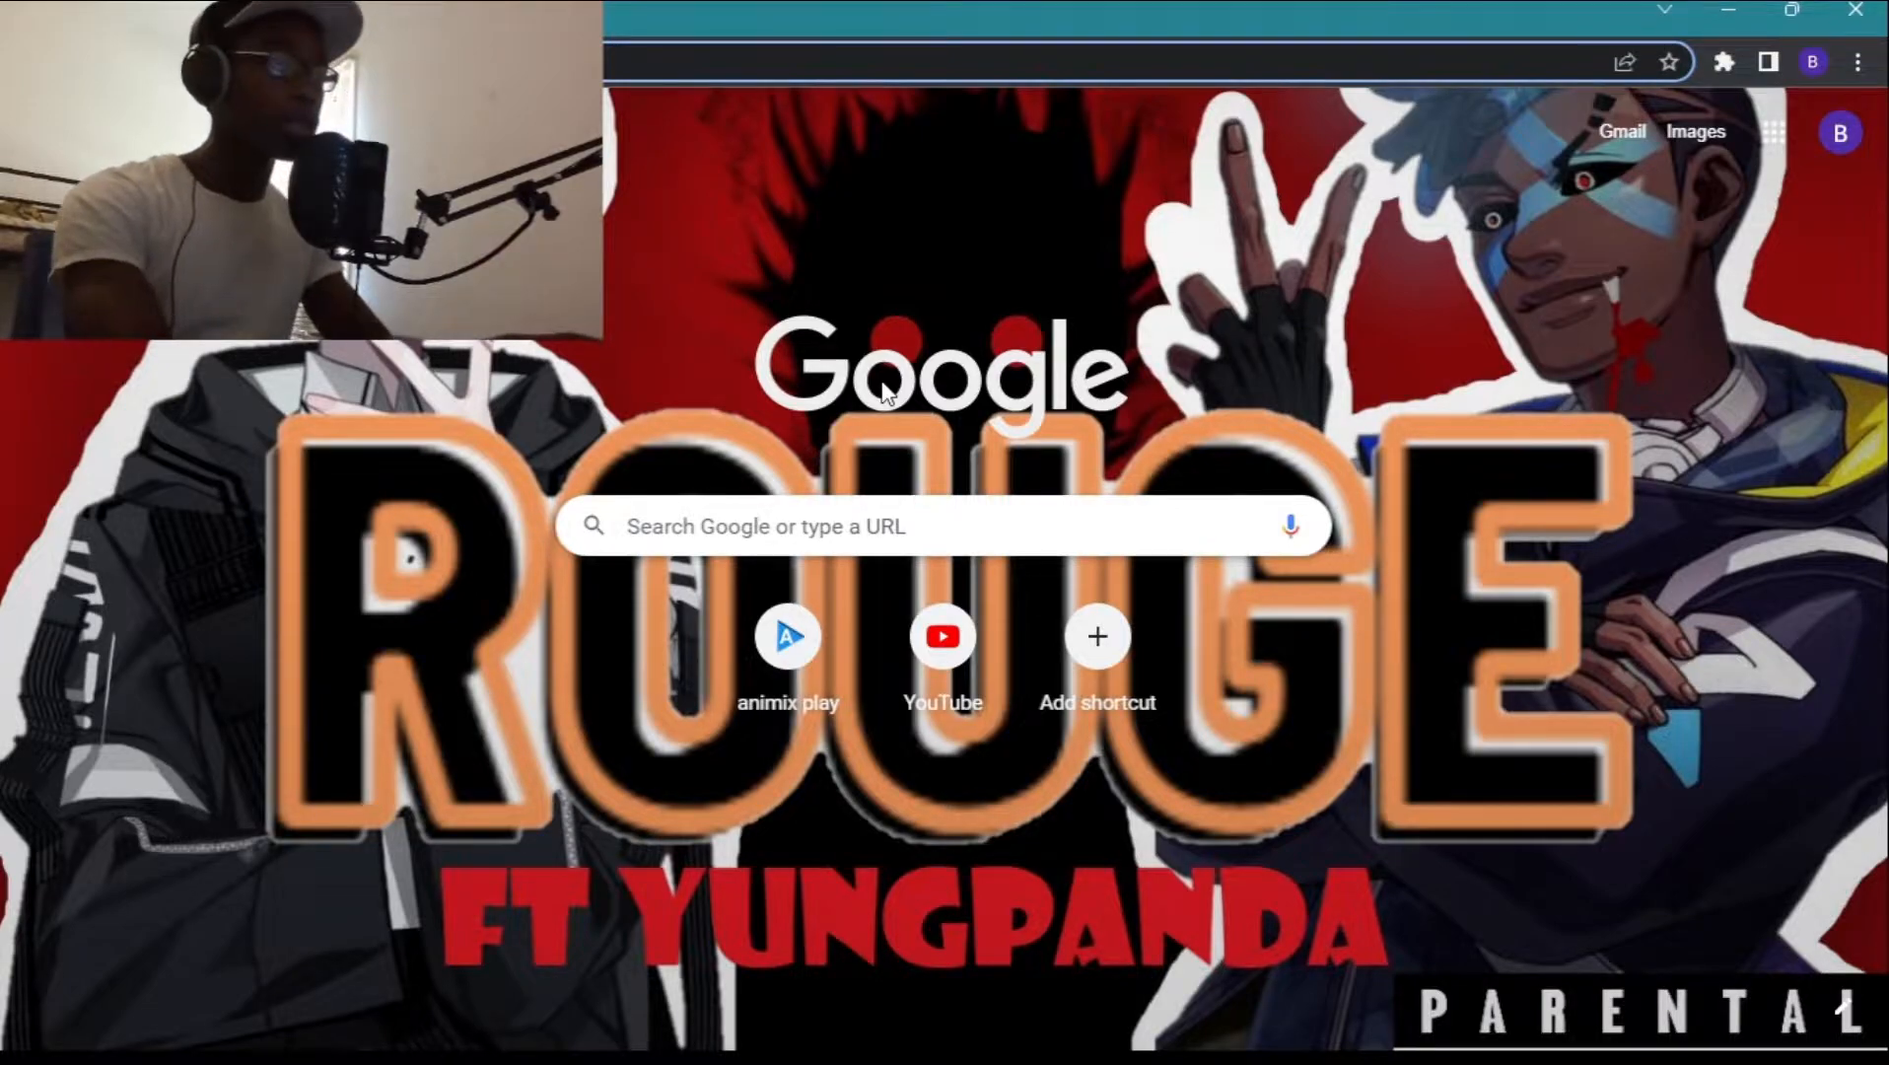
{"action": "type", "text": "yt"}
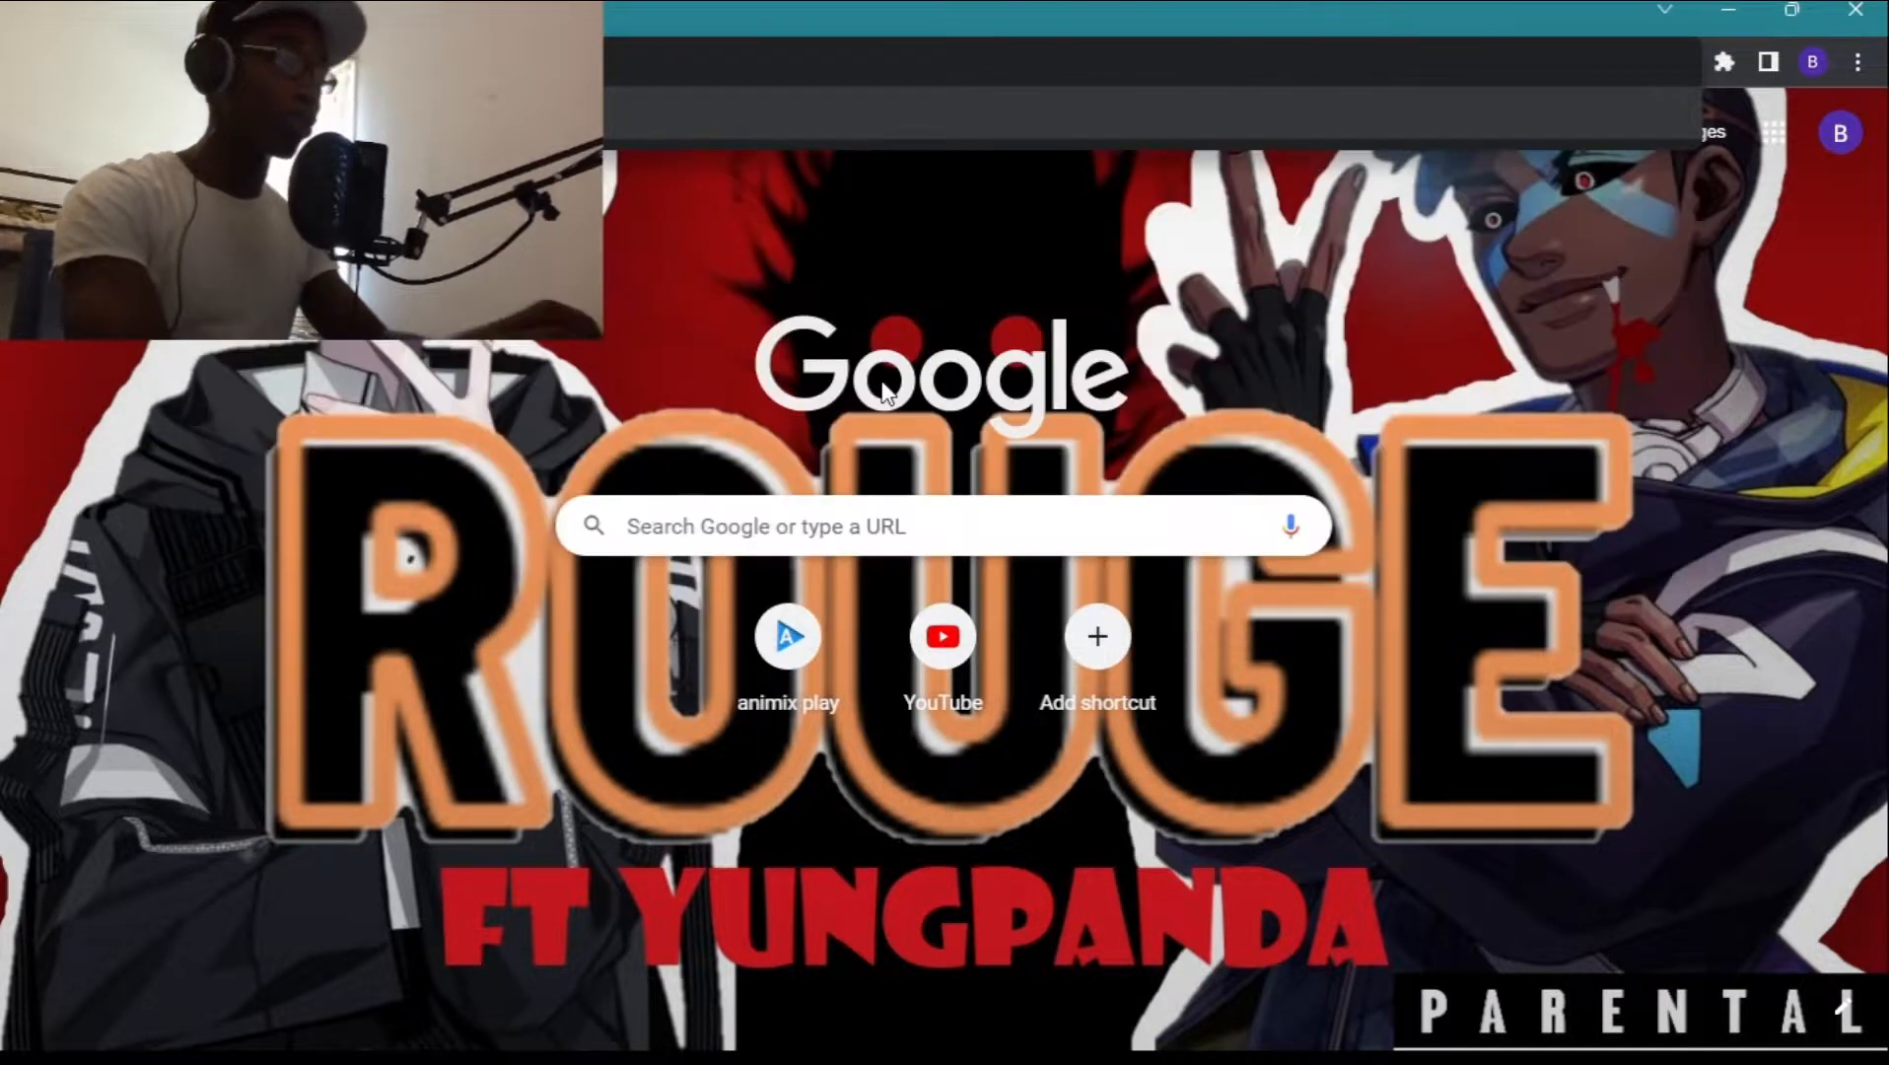
{"action": "type", "text": " to mps"}
{"action": "key", "text": "Return"}
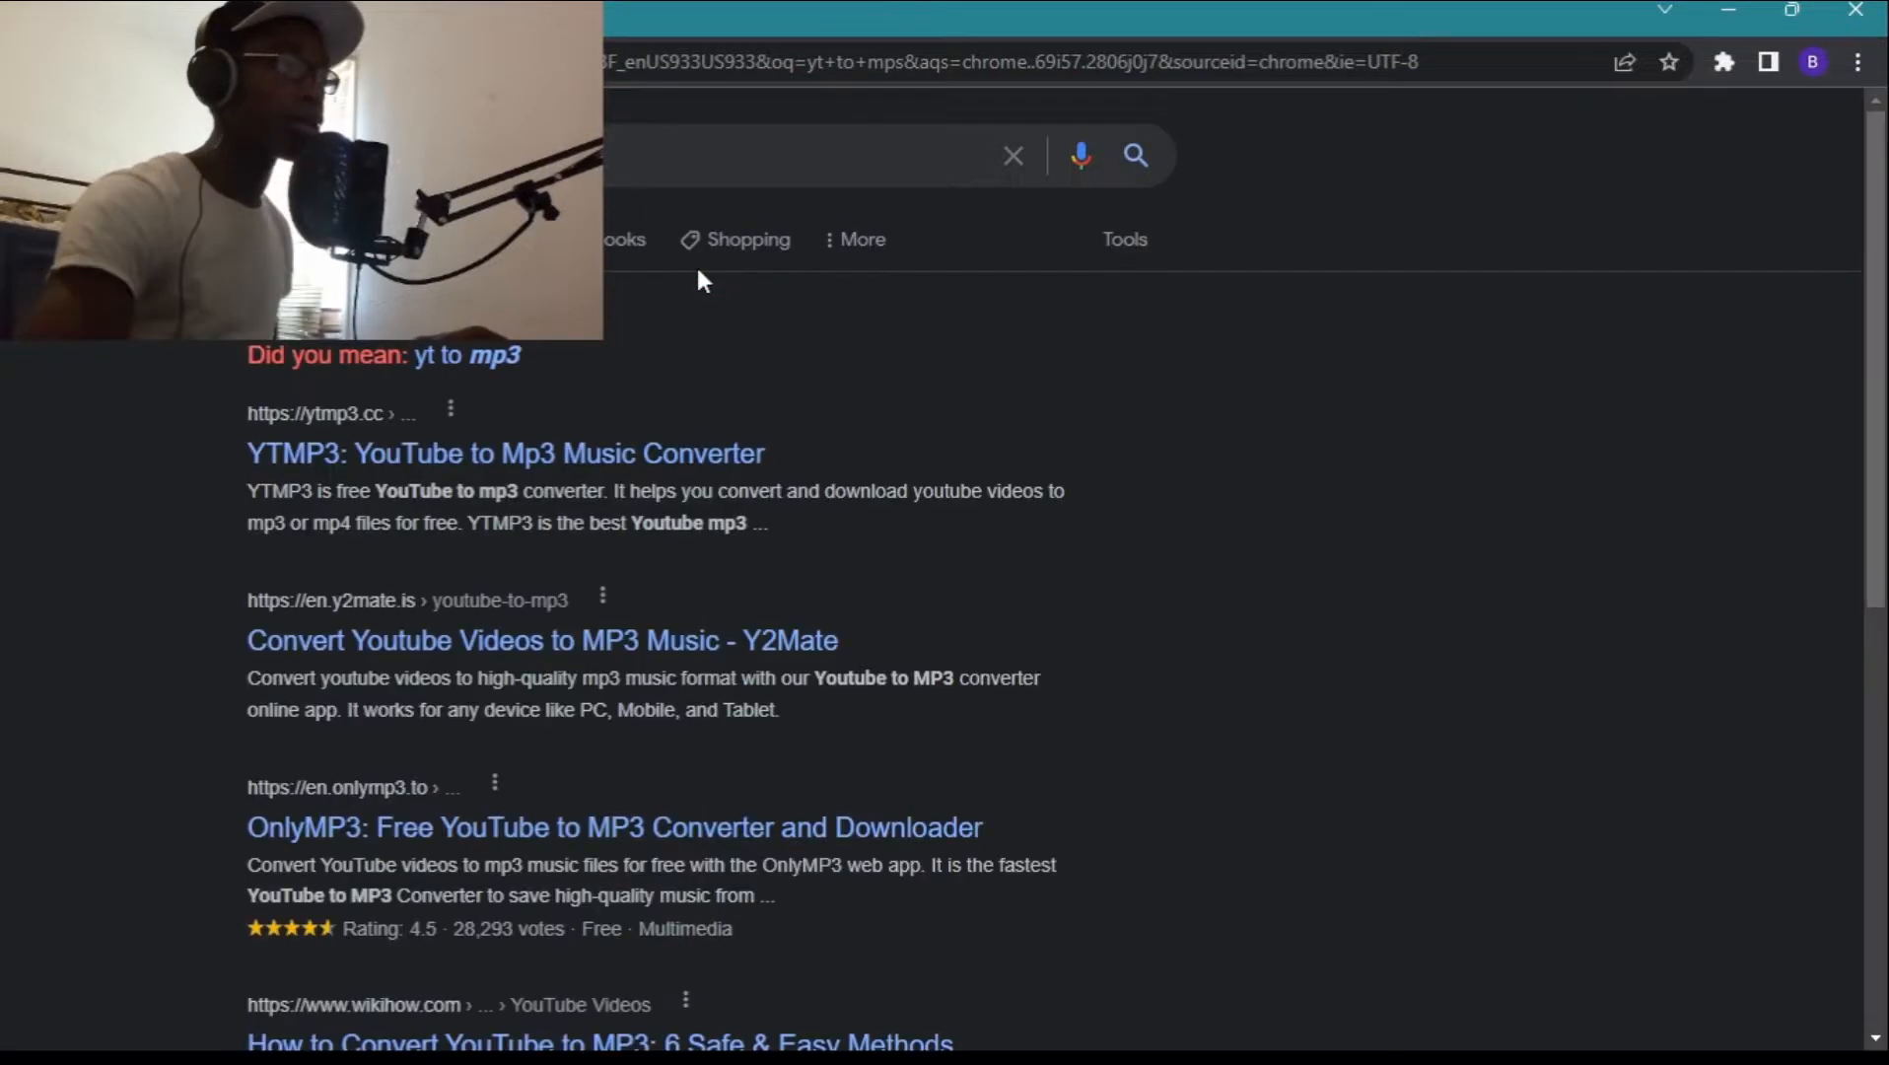
{"action": "left_click", "coordinate": [530, 459]}
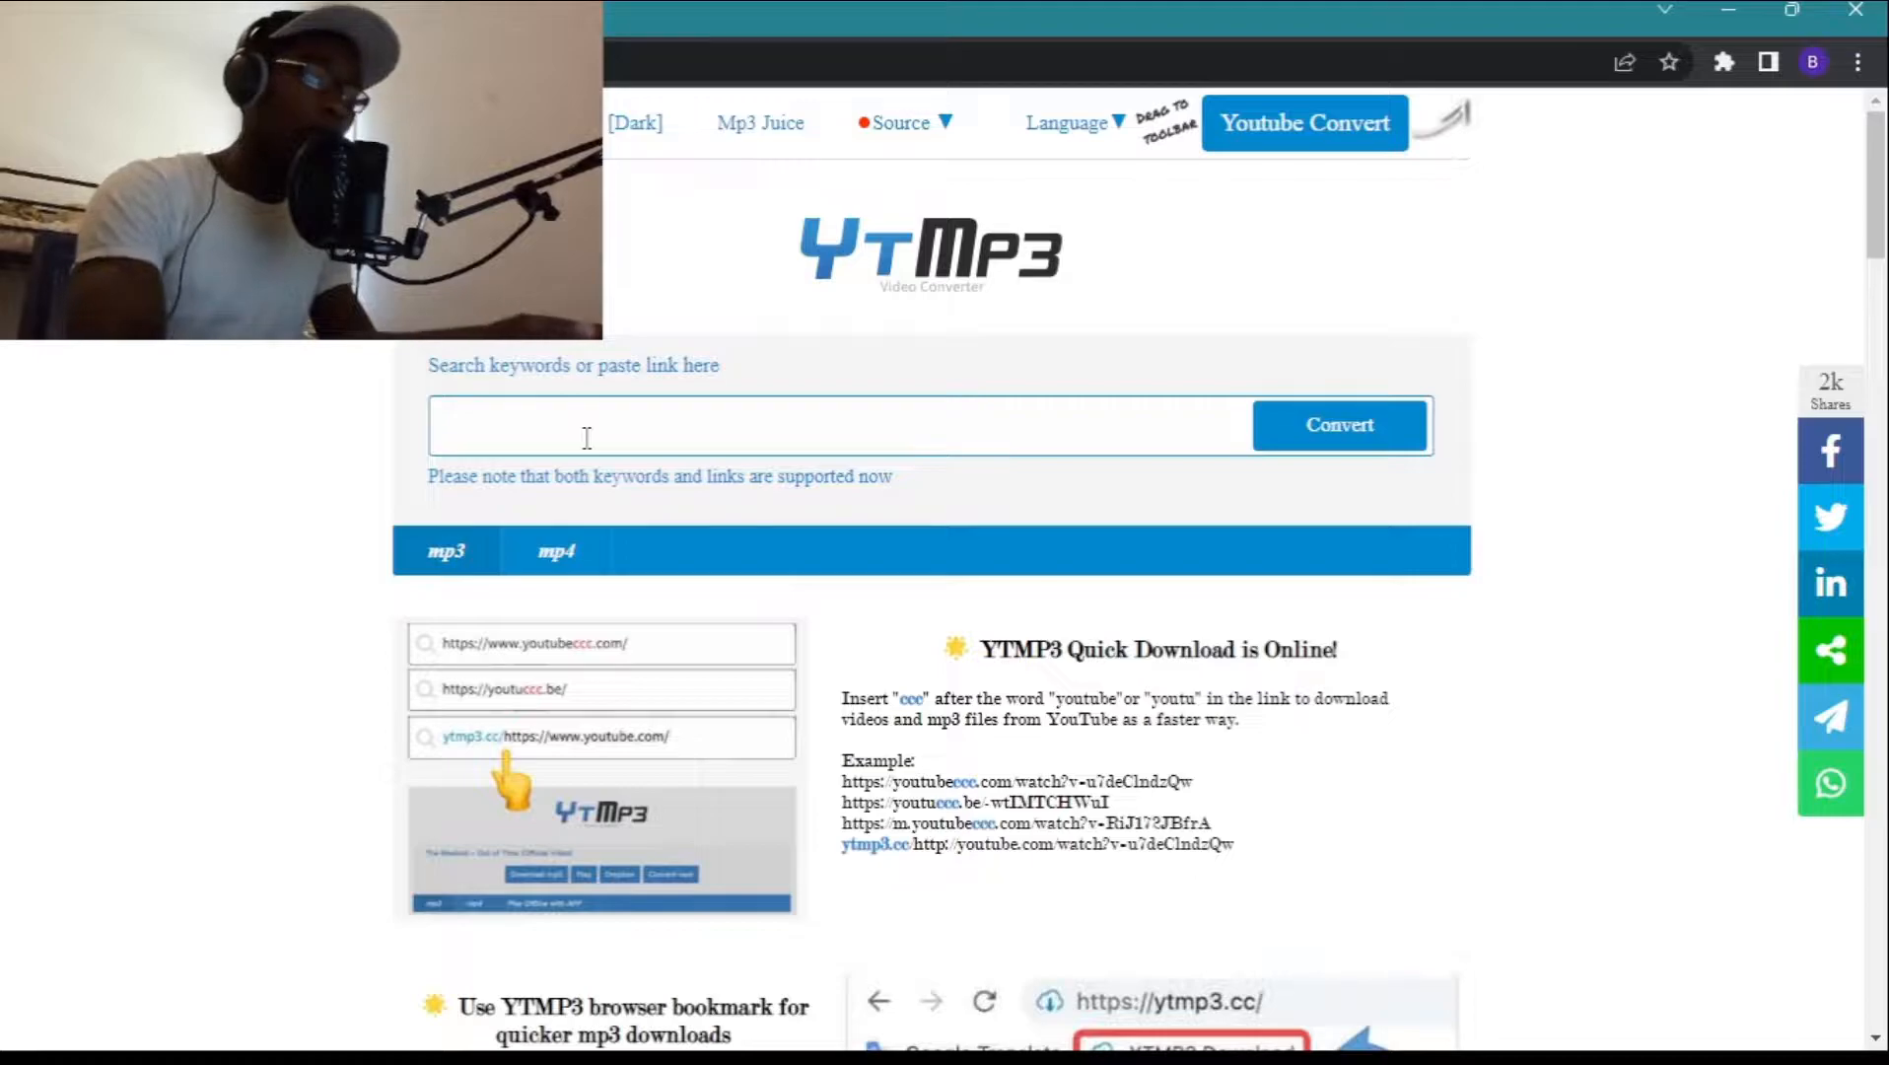
Convert the copied YouTube link to the "POPPY PLAYT!ME" instrumental and download it as an MP3, closing the download bar and pop-up page.
{"action": "key", "text": "ctrl+v"}
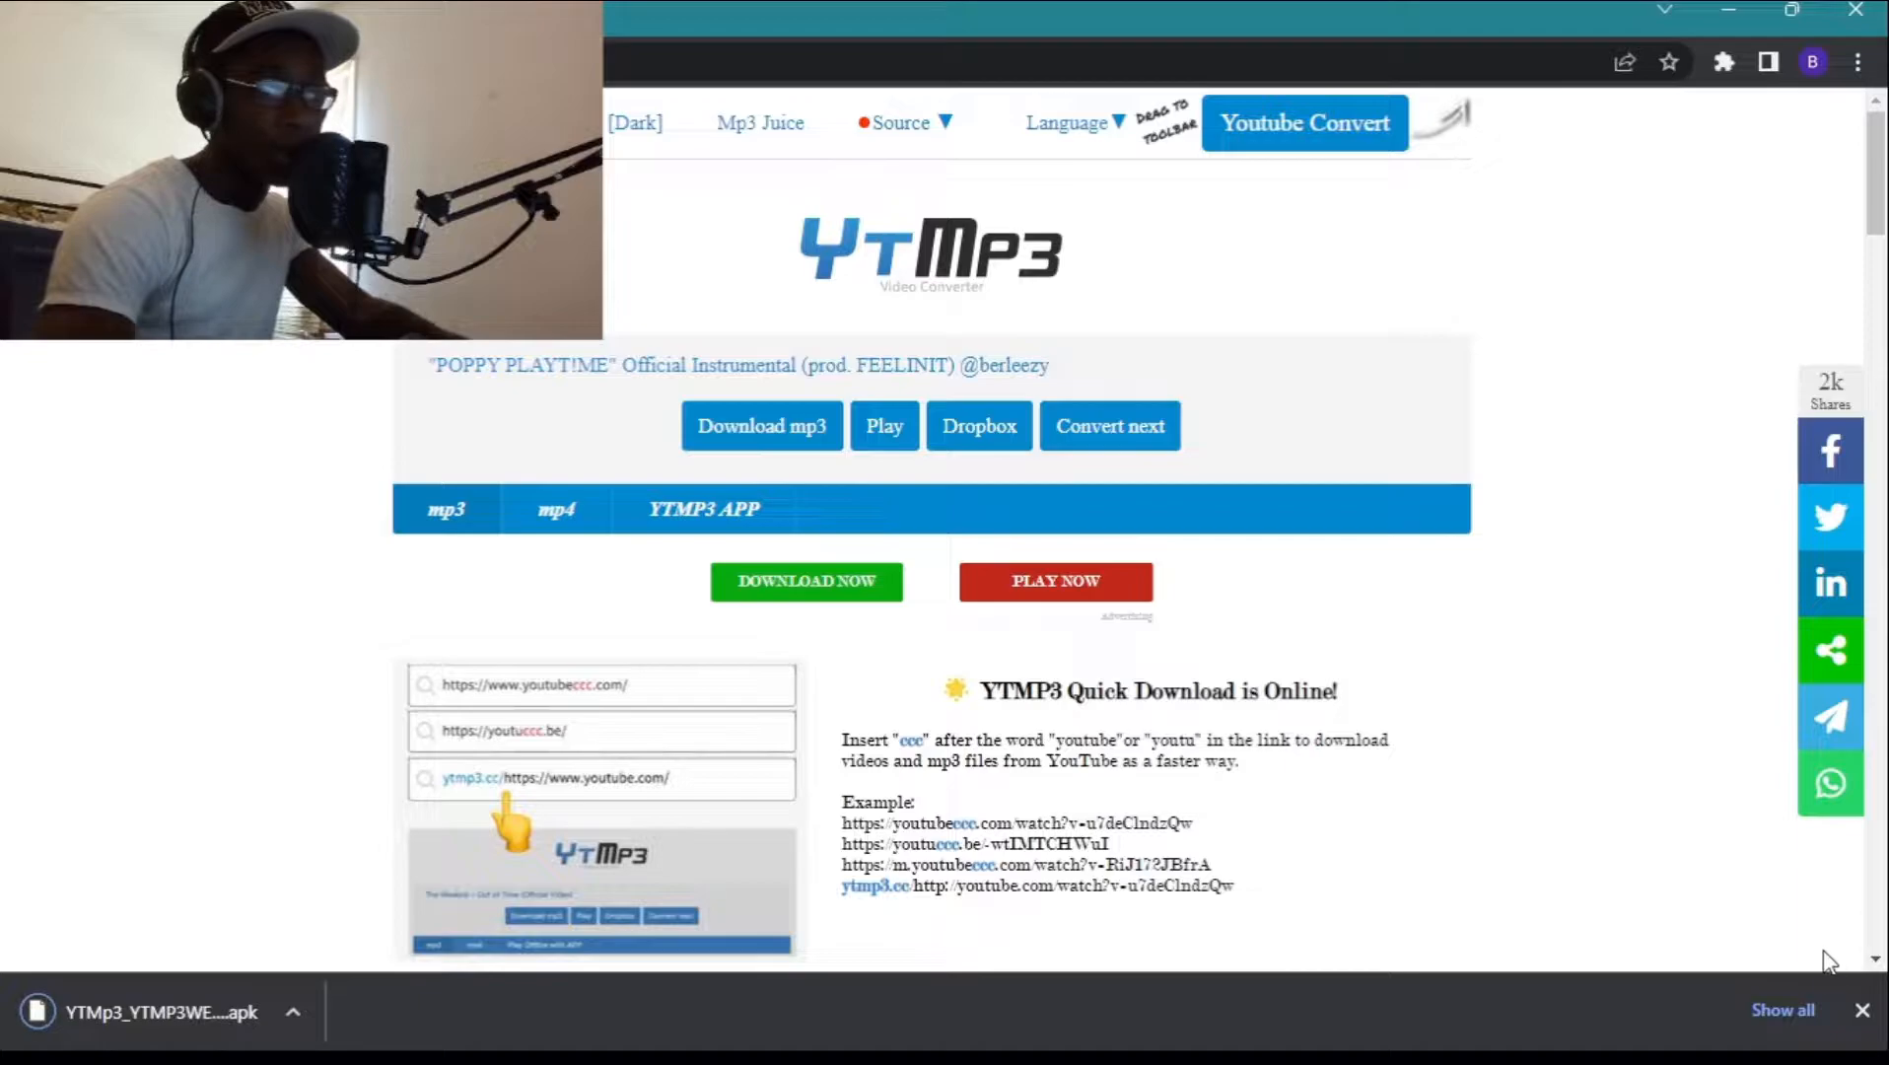
{"action": "left_click", "coordinate": [1861, 1010]}
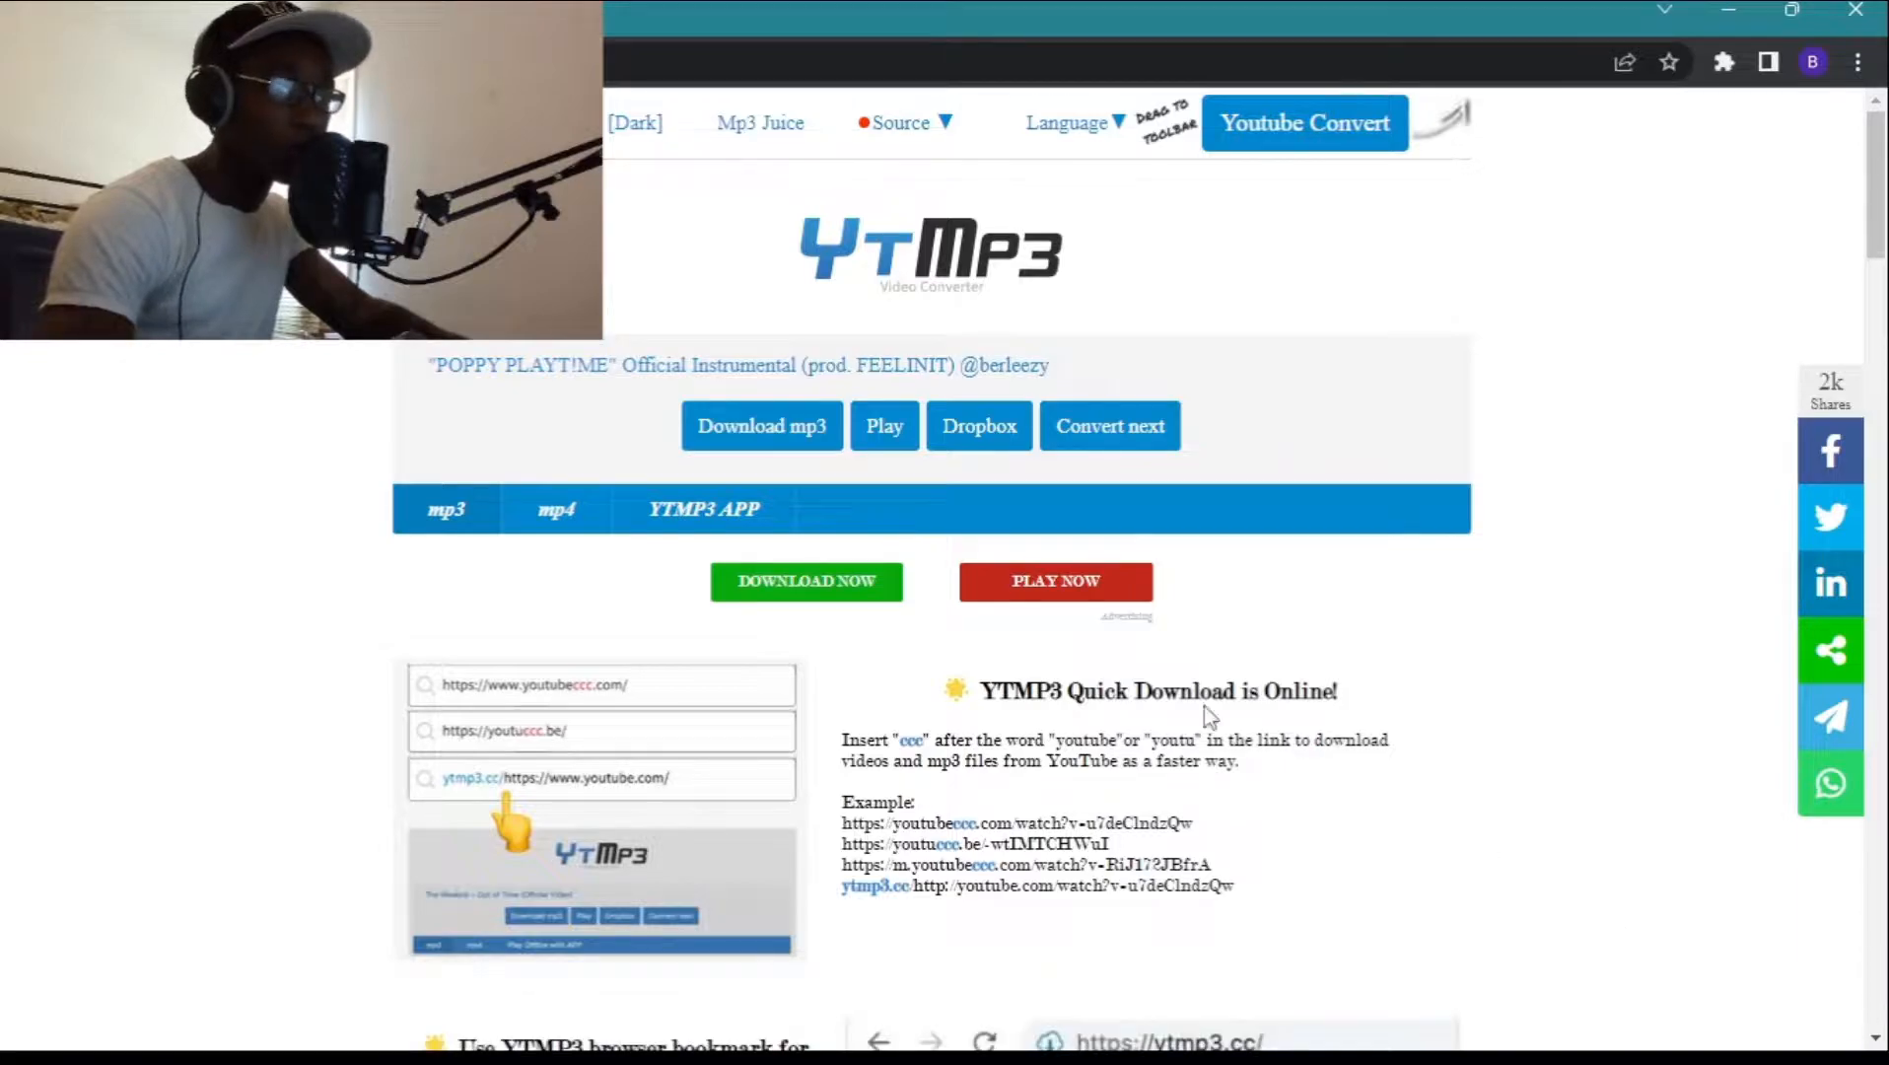
{"action": "left_click", "coordinate": [749, 434]}
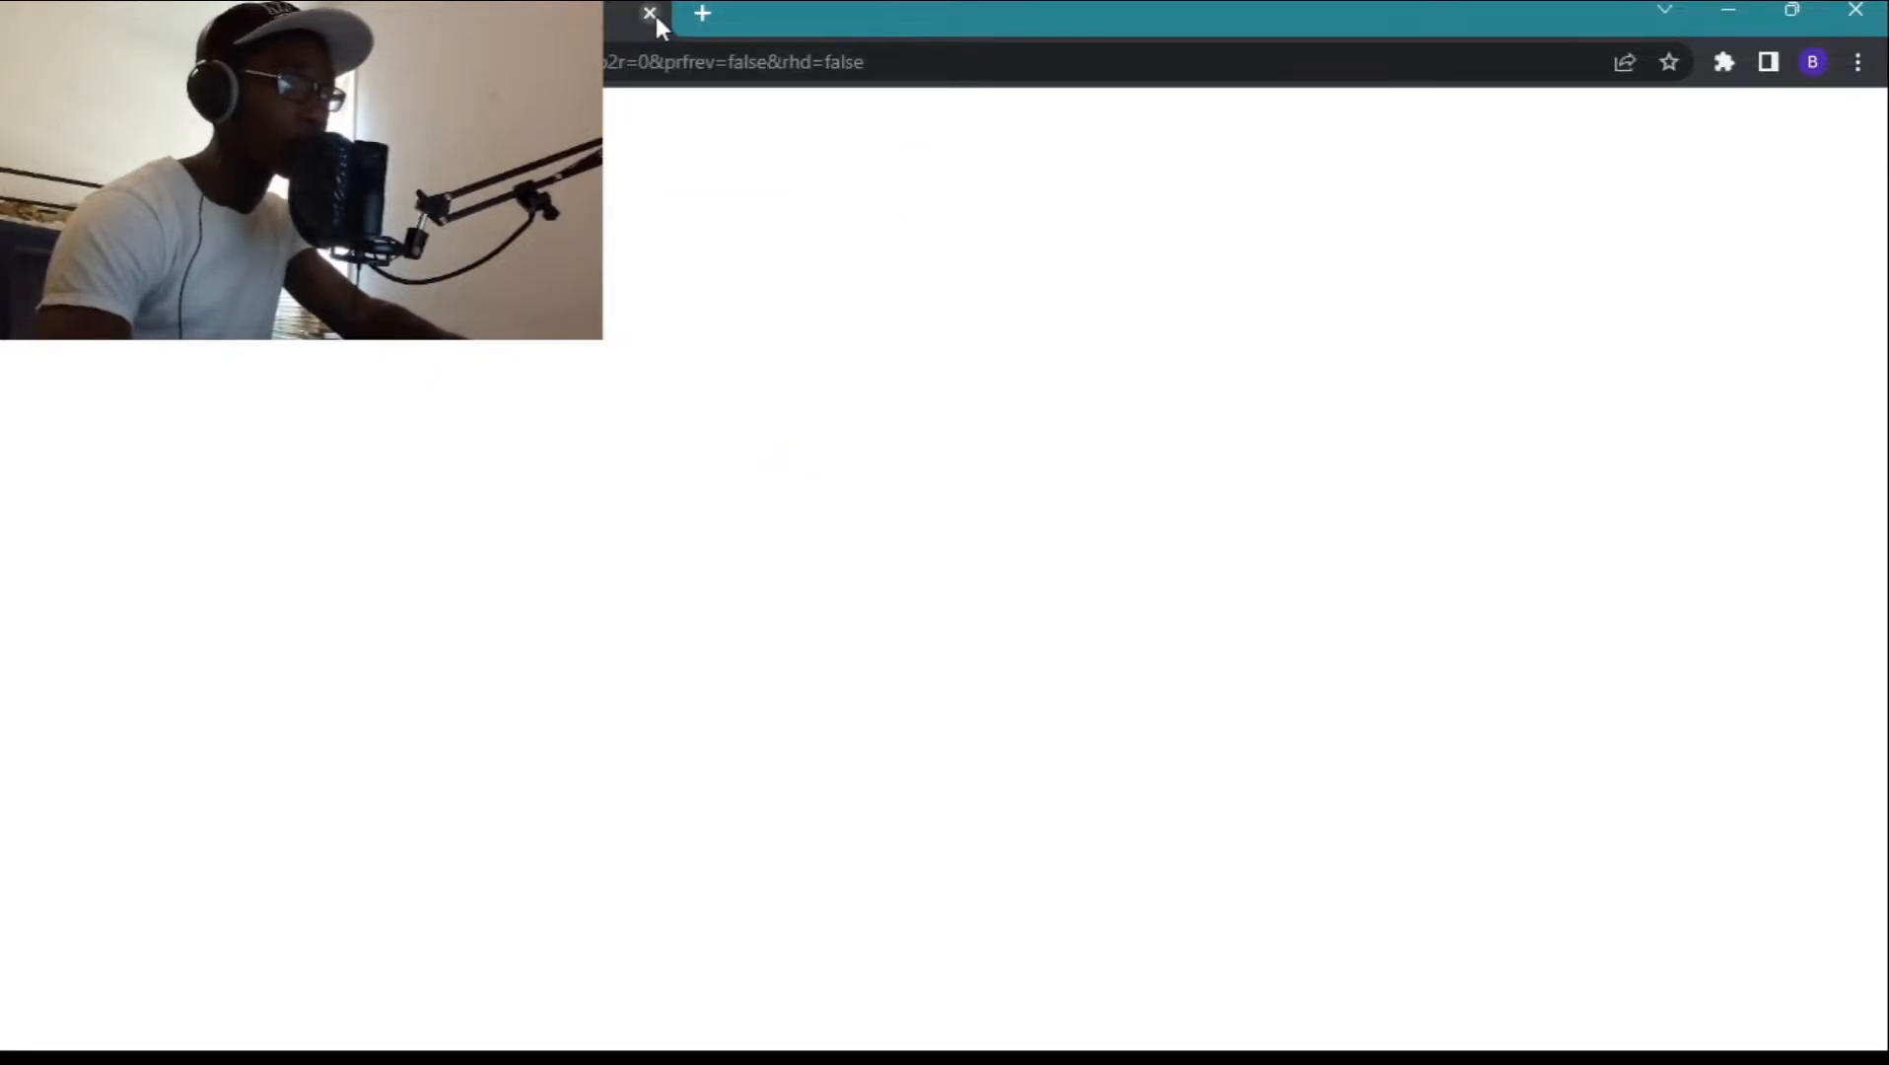
{"action": "left_click", "coordinate": [649, 13]}
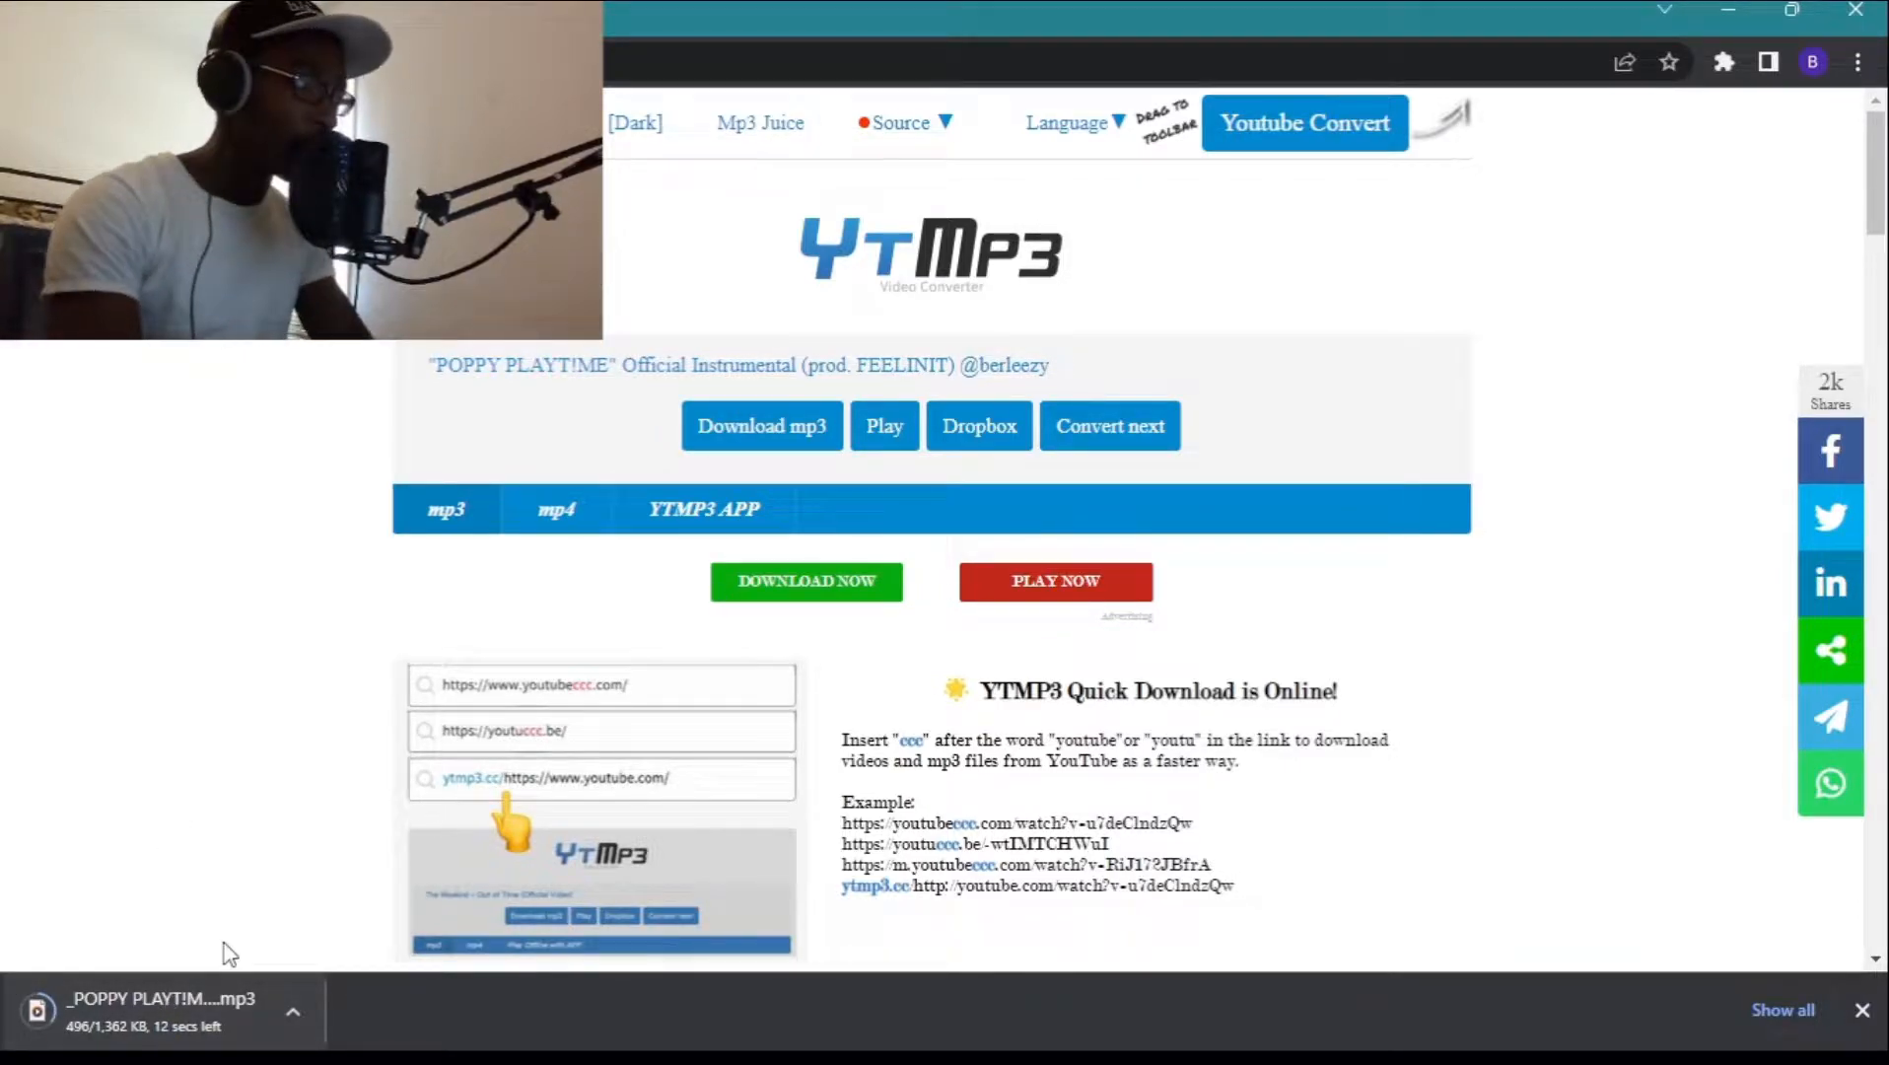
Switch to FL Studio, place the downloaded instrumental at the start of Track 1 and set the project tempo to 146 BPM.
{"action": "key", "text": "alt+Tab"}
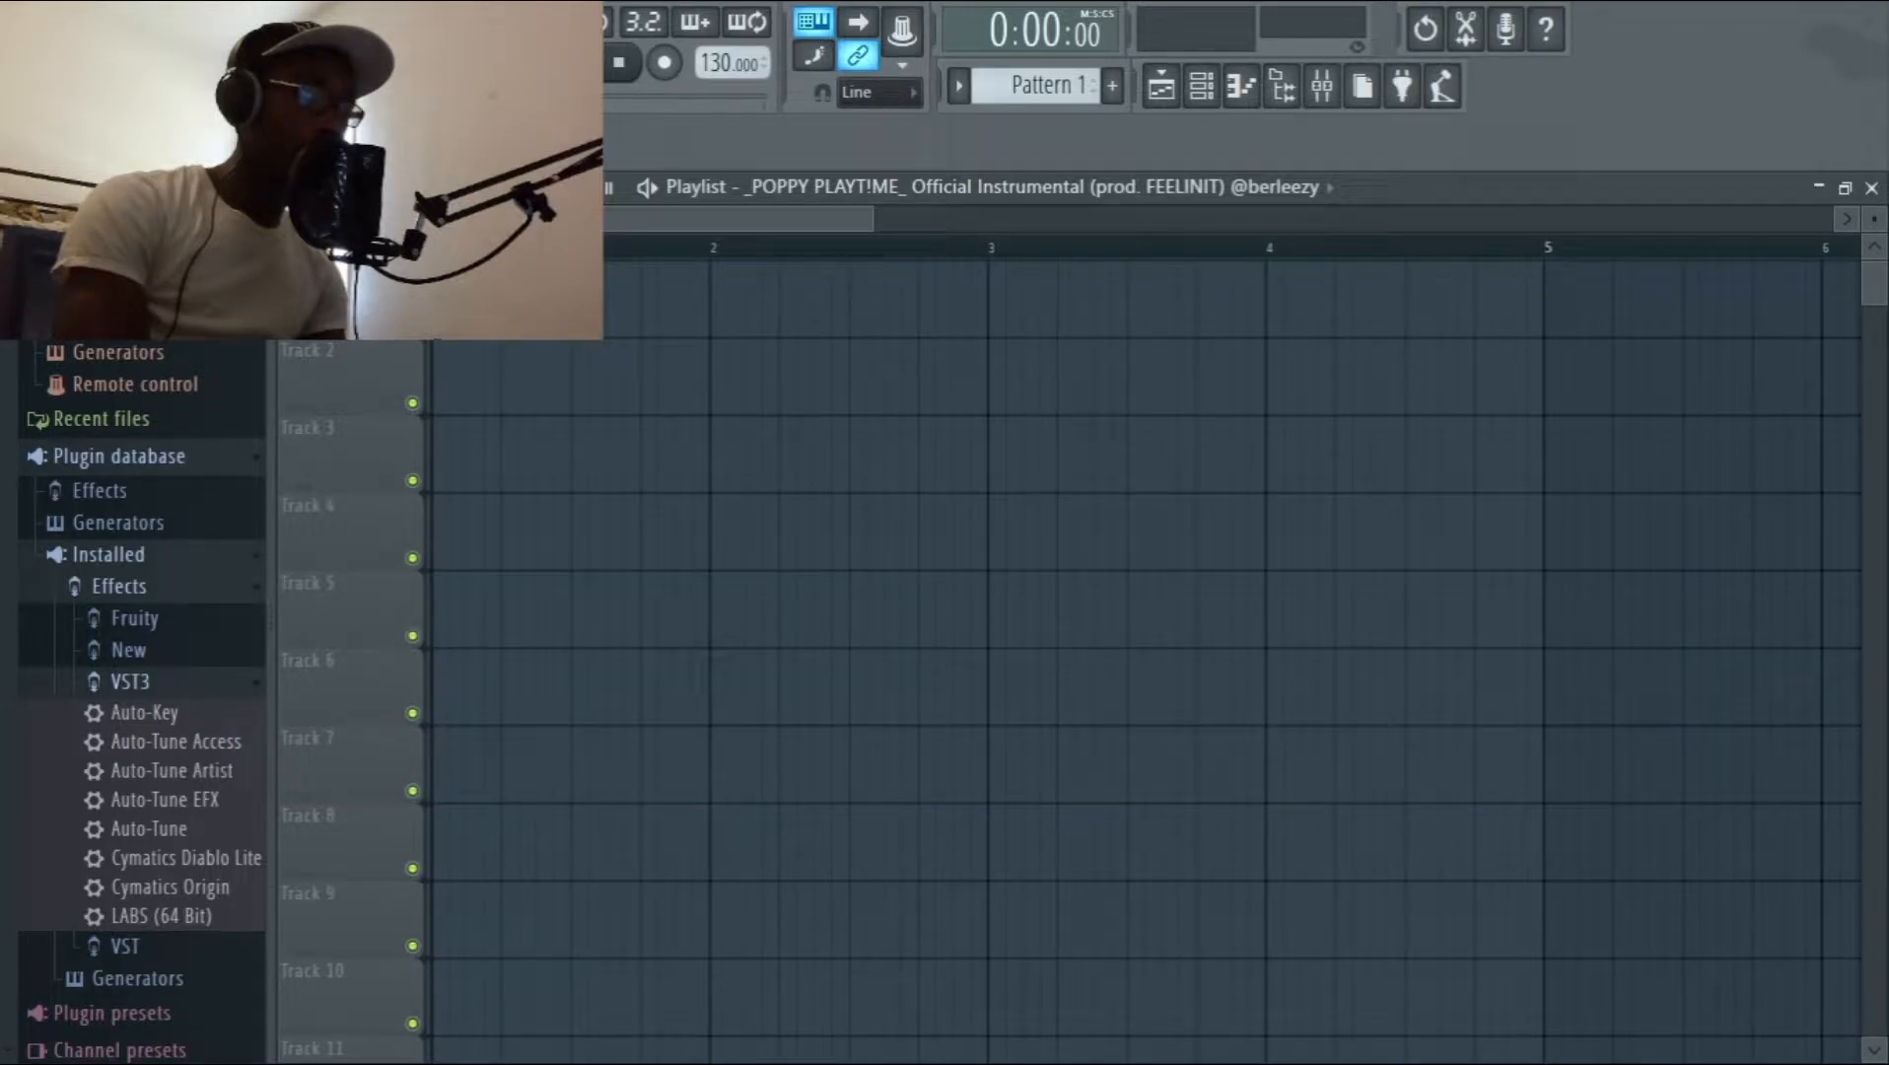
{"action": "left_click_drag", "start_coordinate": [493, 300], "coordinate": [461, 300]}
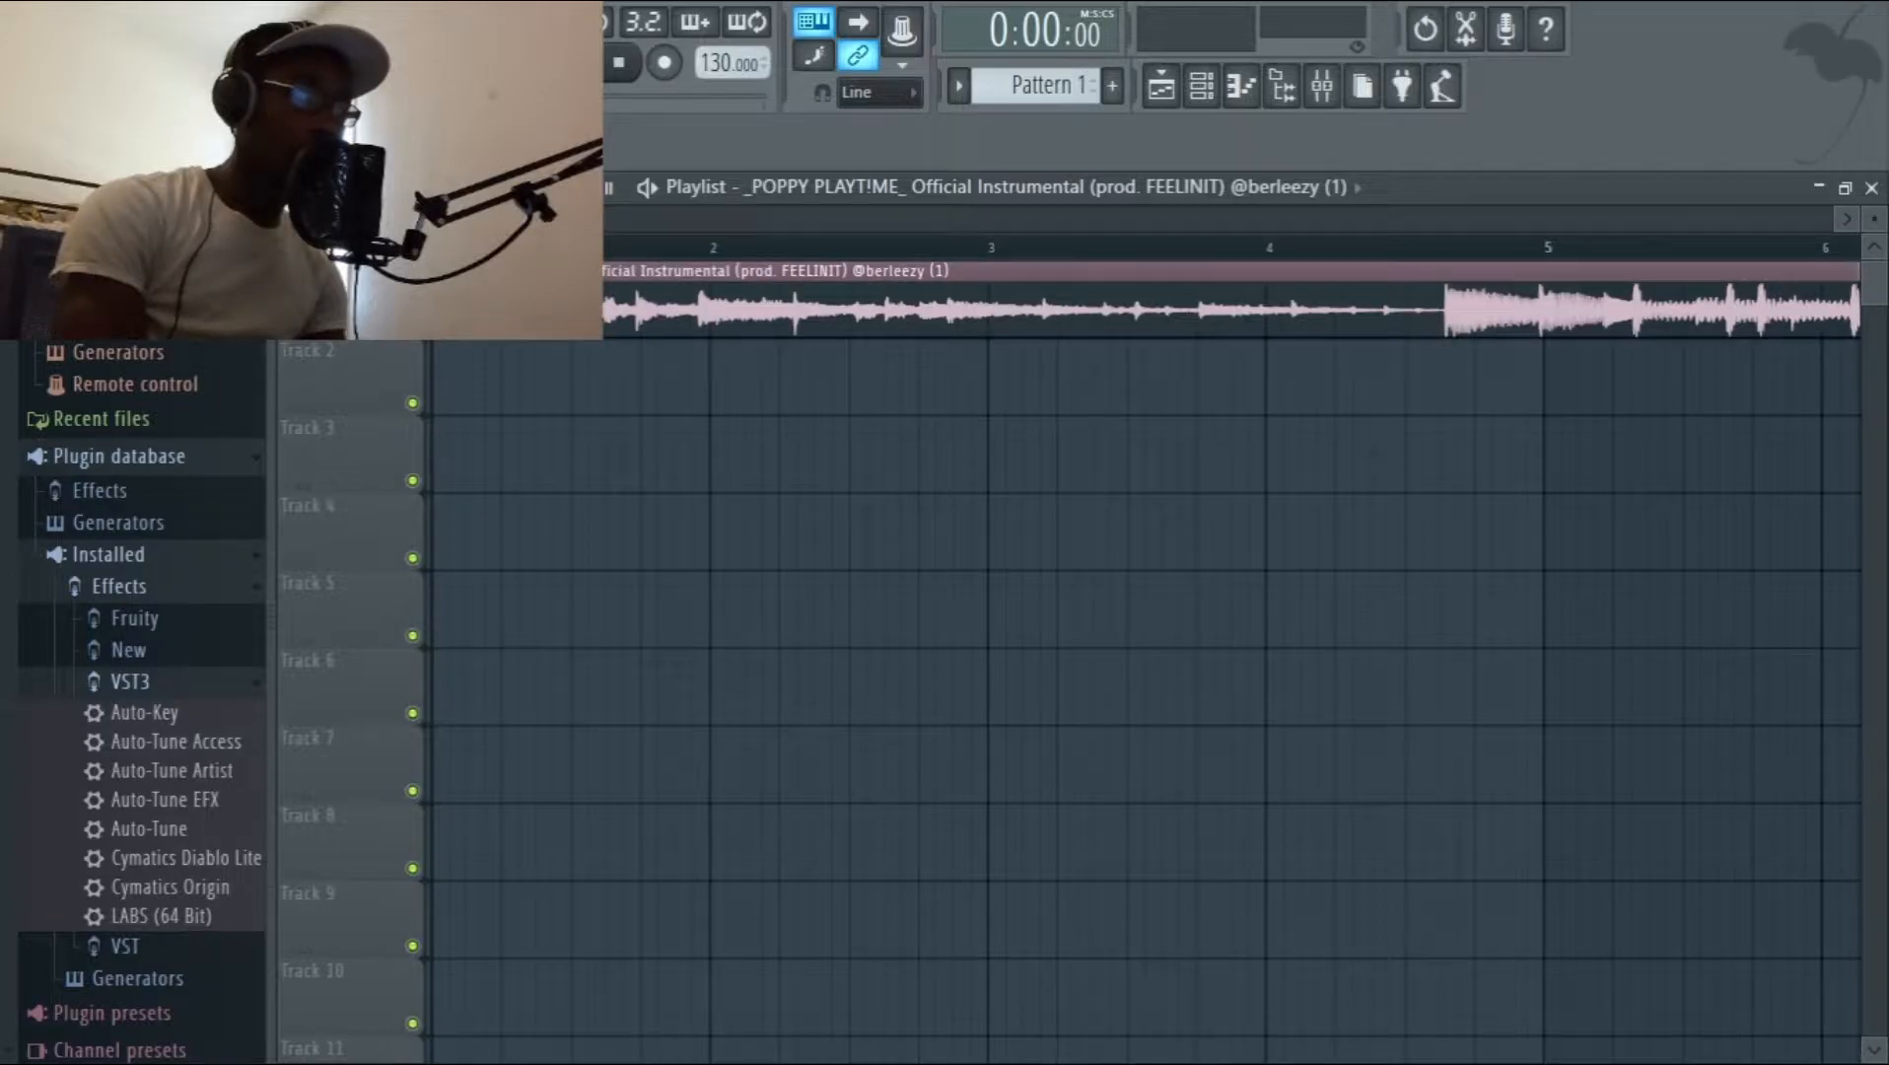
{"action": "left_click_drag", "start_coordinate": [726, 63], "coordinate": [725, 42]}
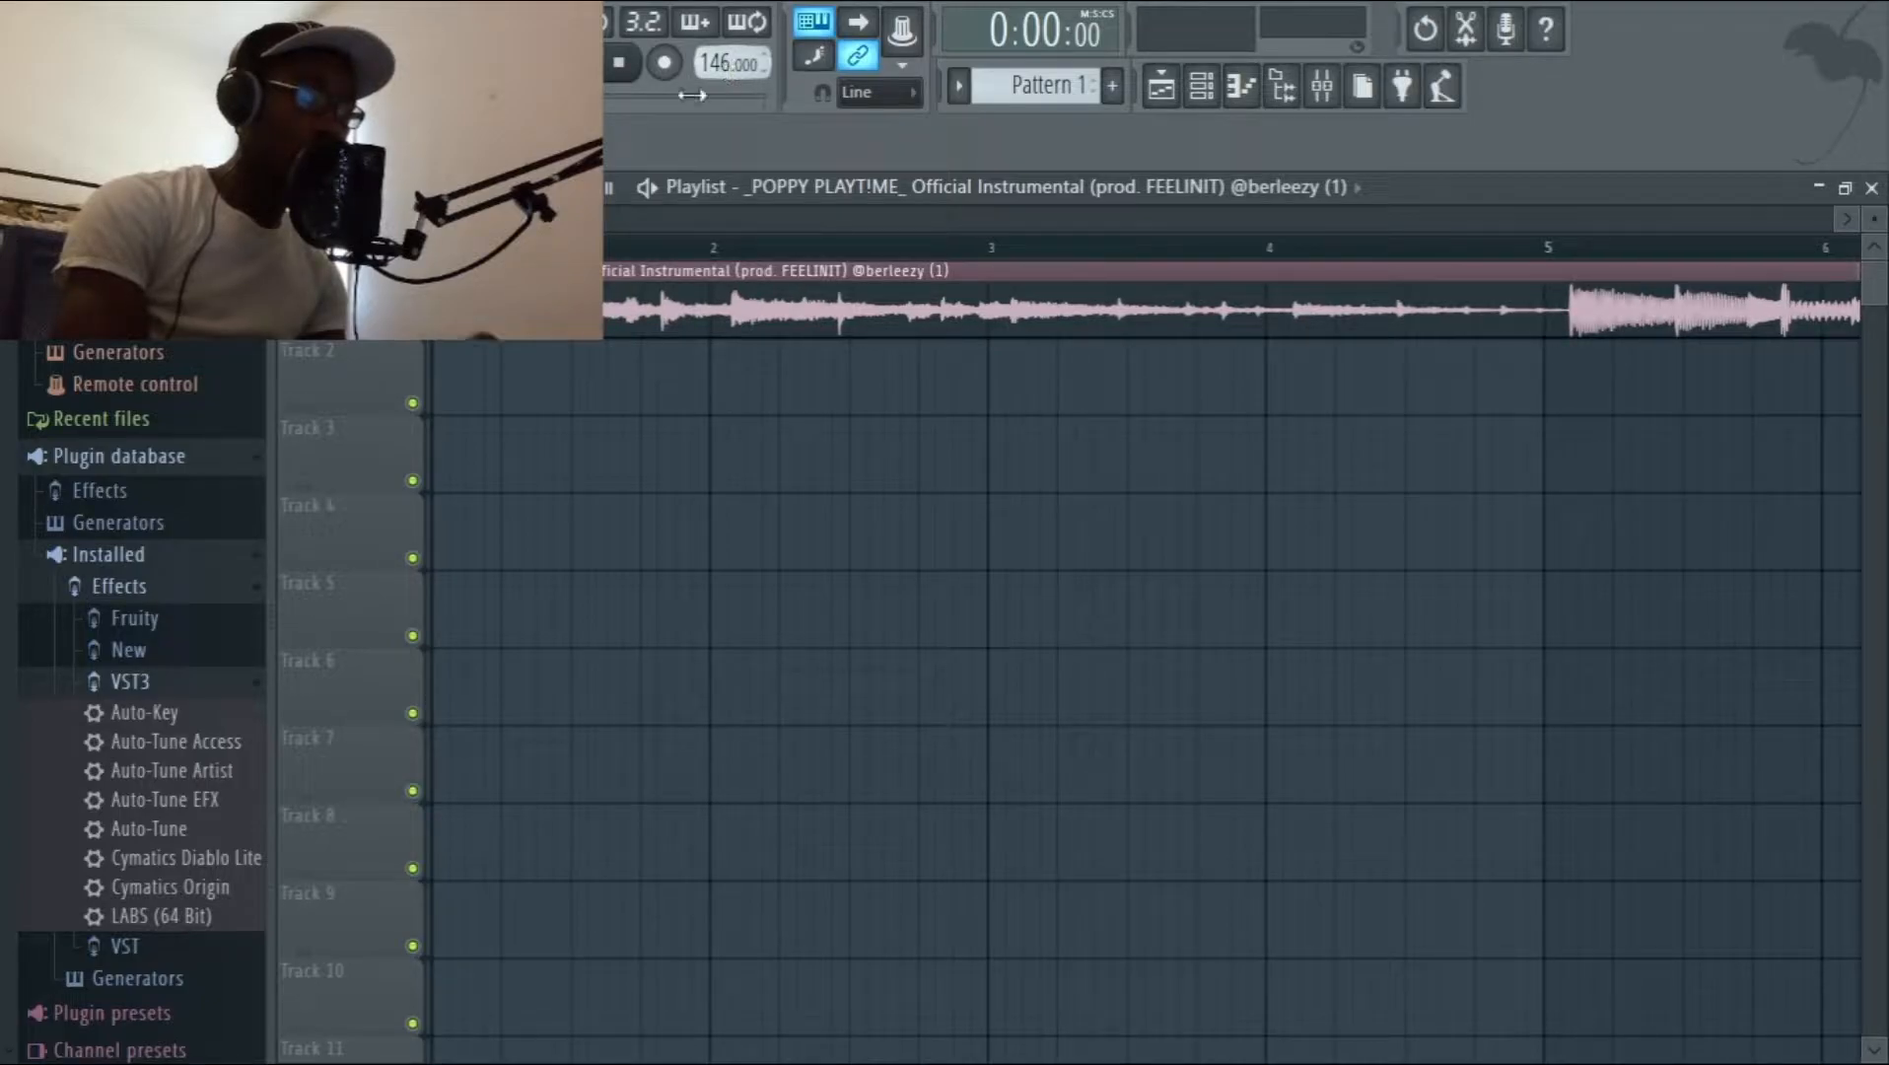
Slice off the silent intro of the instrumental clip, delete it and move the remaining audio to the start of the playlist.
{"action": "scroll", "coordinate": [441, 308], "scroll_direction": "up", "scroll_amount": 8}
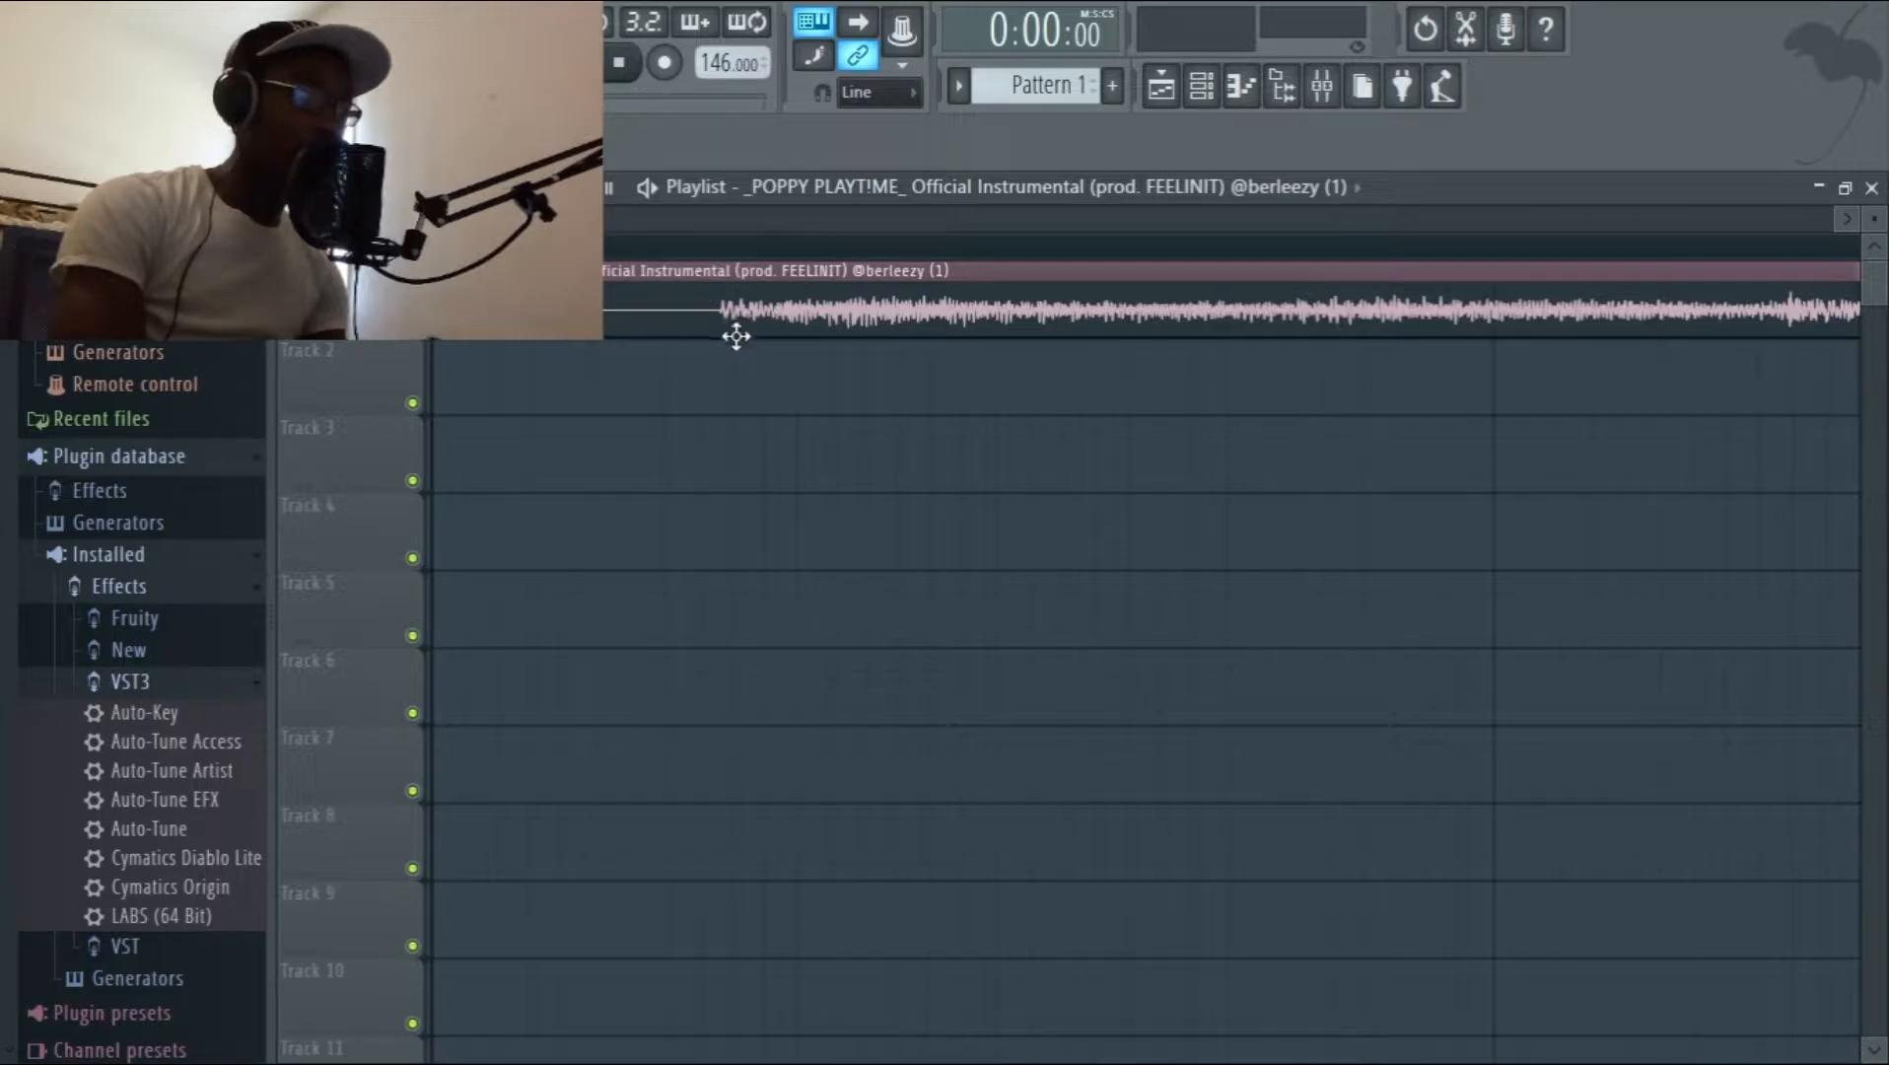
{"action": "left_click", "coordinate": [710, 315]}
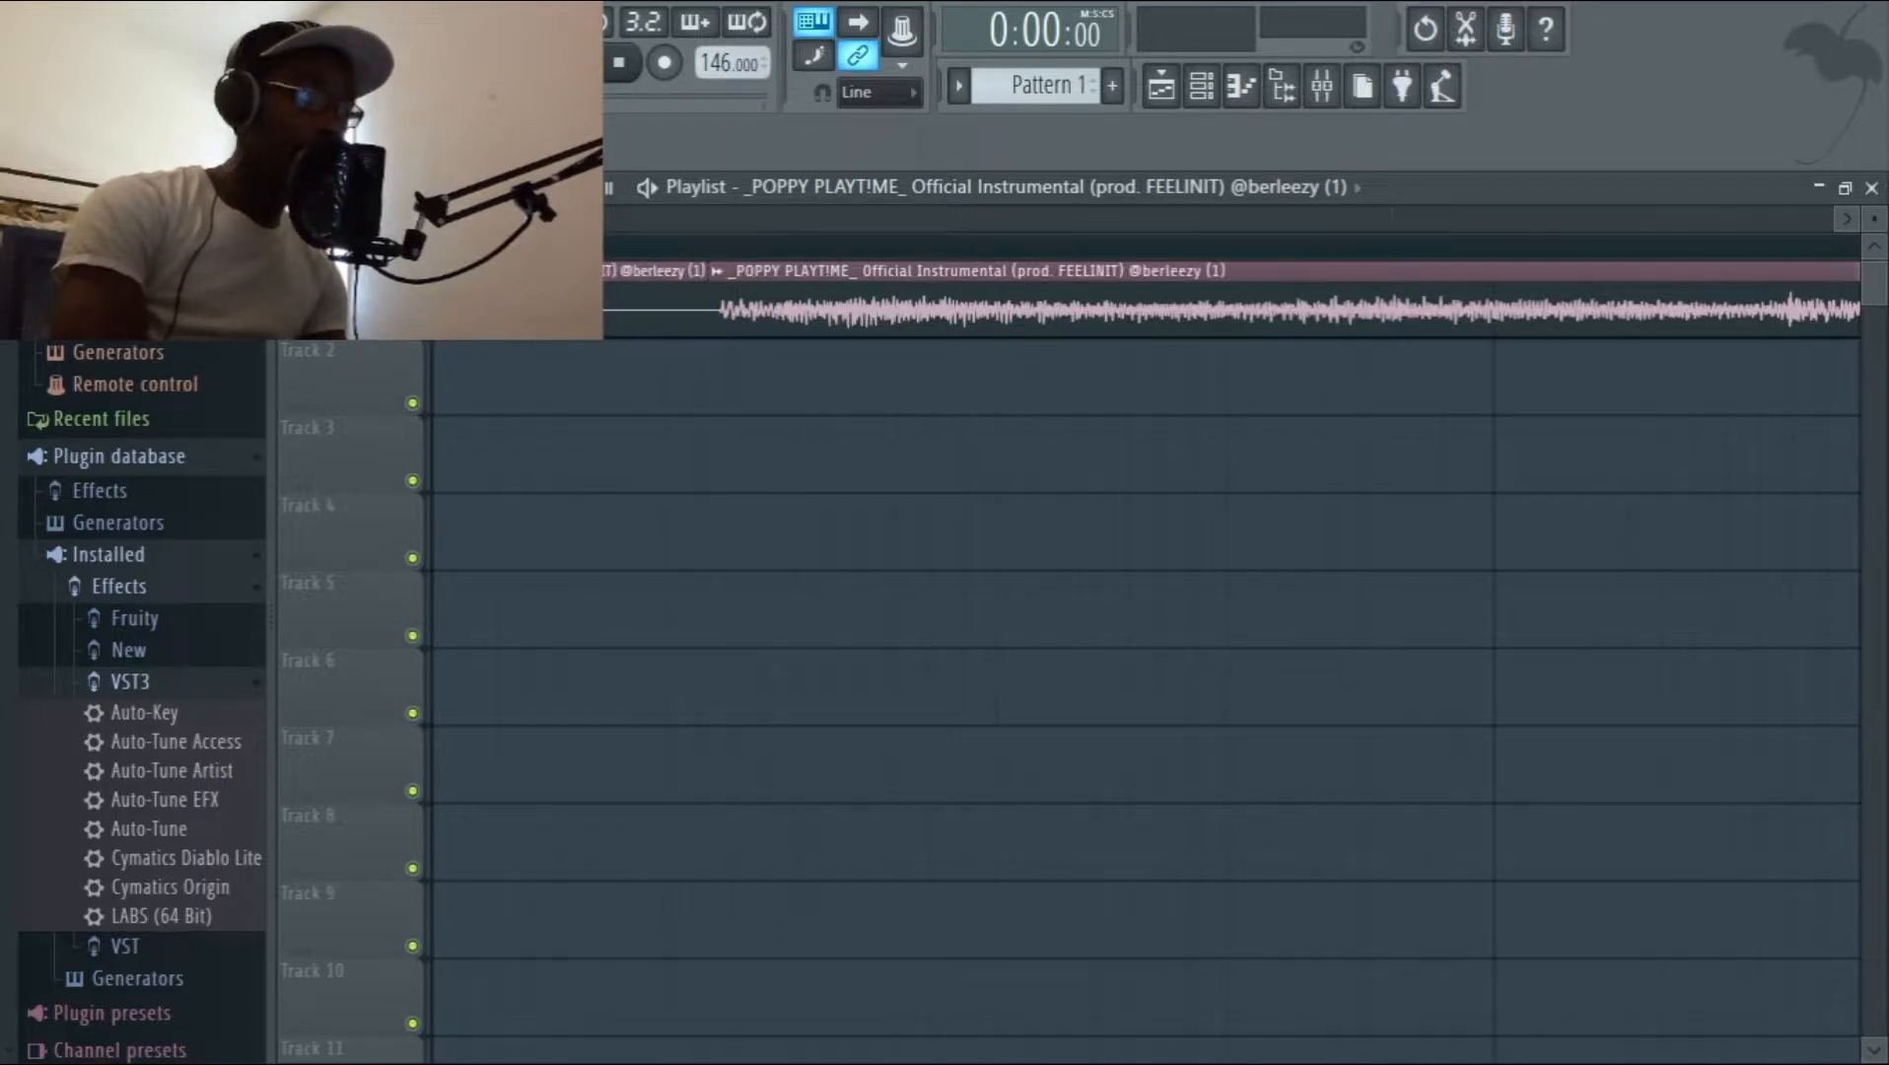
{"action": "right_click", "coordinate": [445, 323]}
{"action": "left_click_drag", "start_coordinate": [852, 317], "coordinate": [442, 335]}
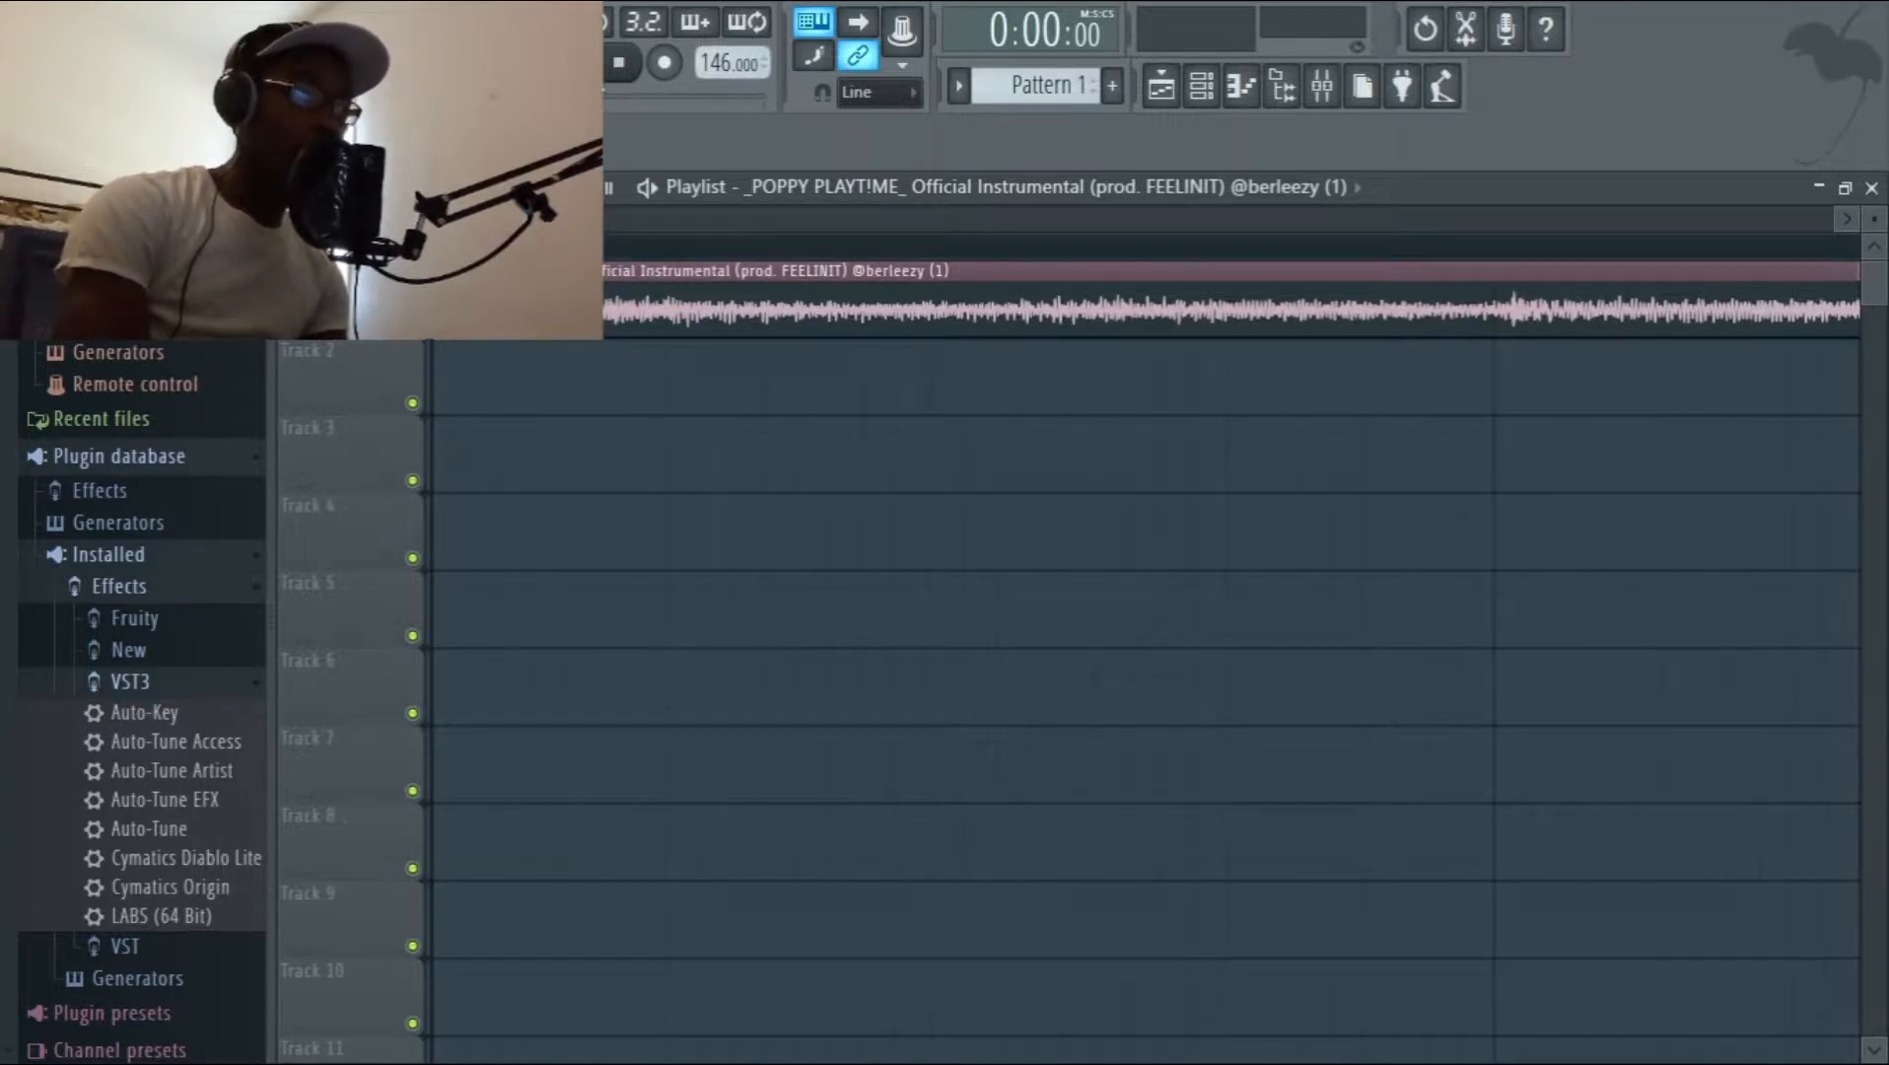
Play the trimmed instrumental from the start to check its beat against the bar lines, and stop playback.
{"action": "key", "text": "space"}
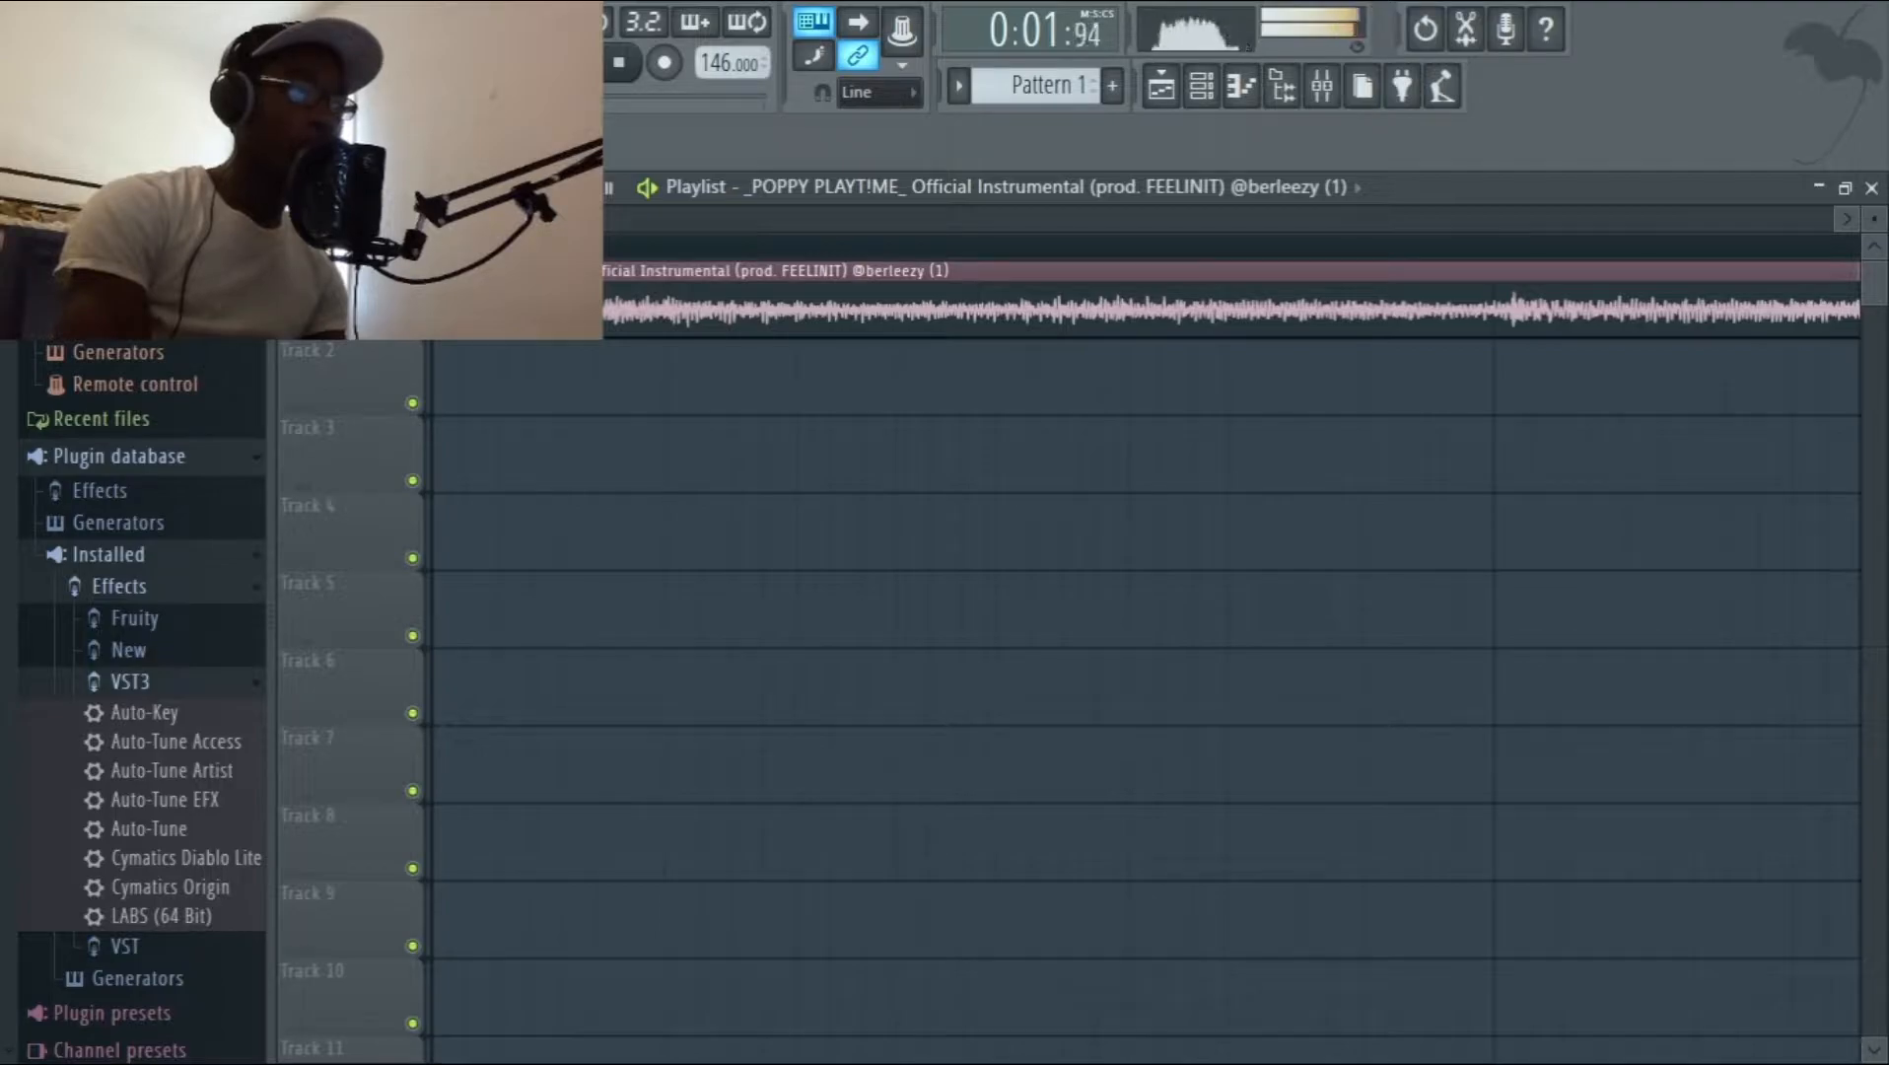
{"action": "scroll", "coordinate": [716, 304], "scroll_direction": "up", "scroll_amount": 5}
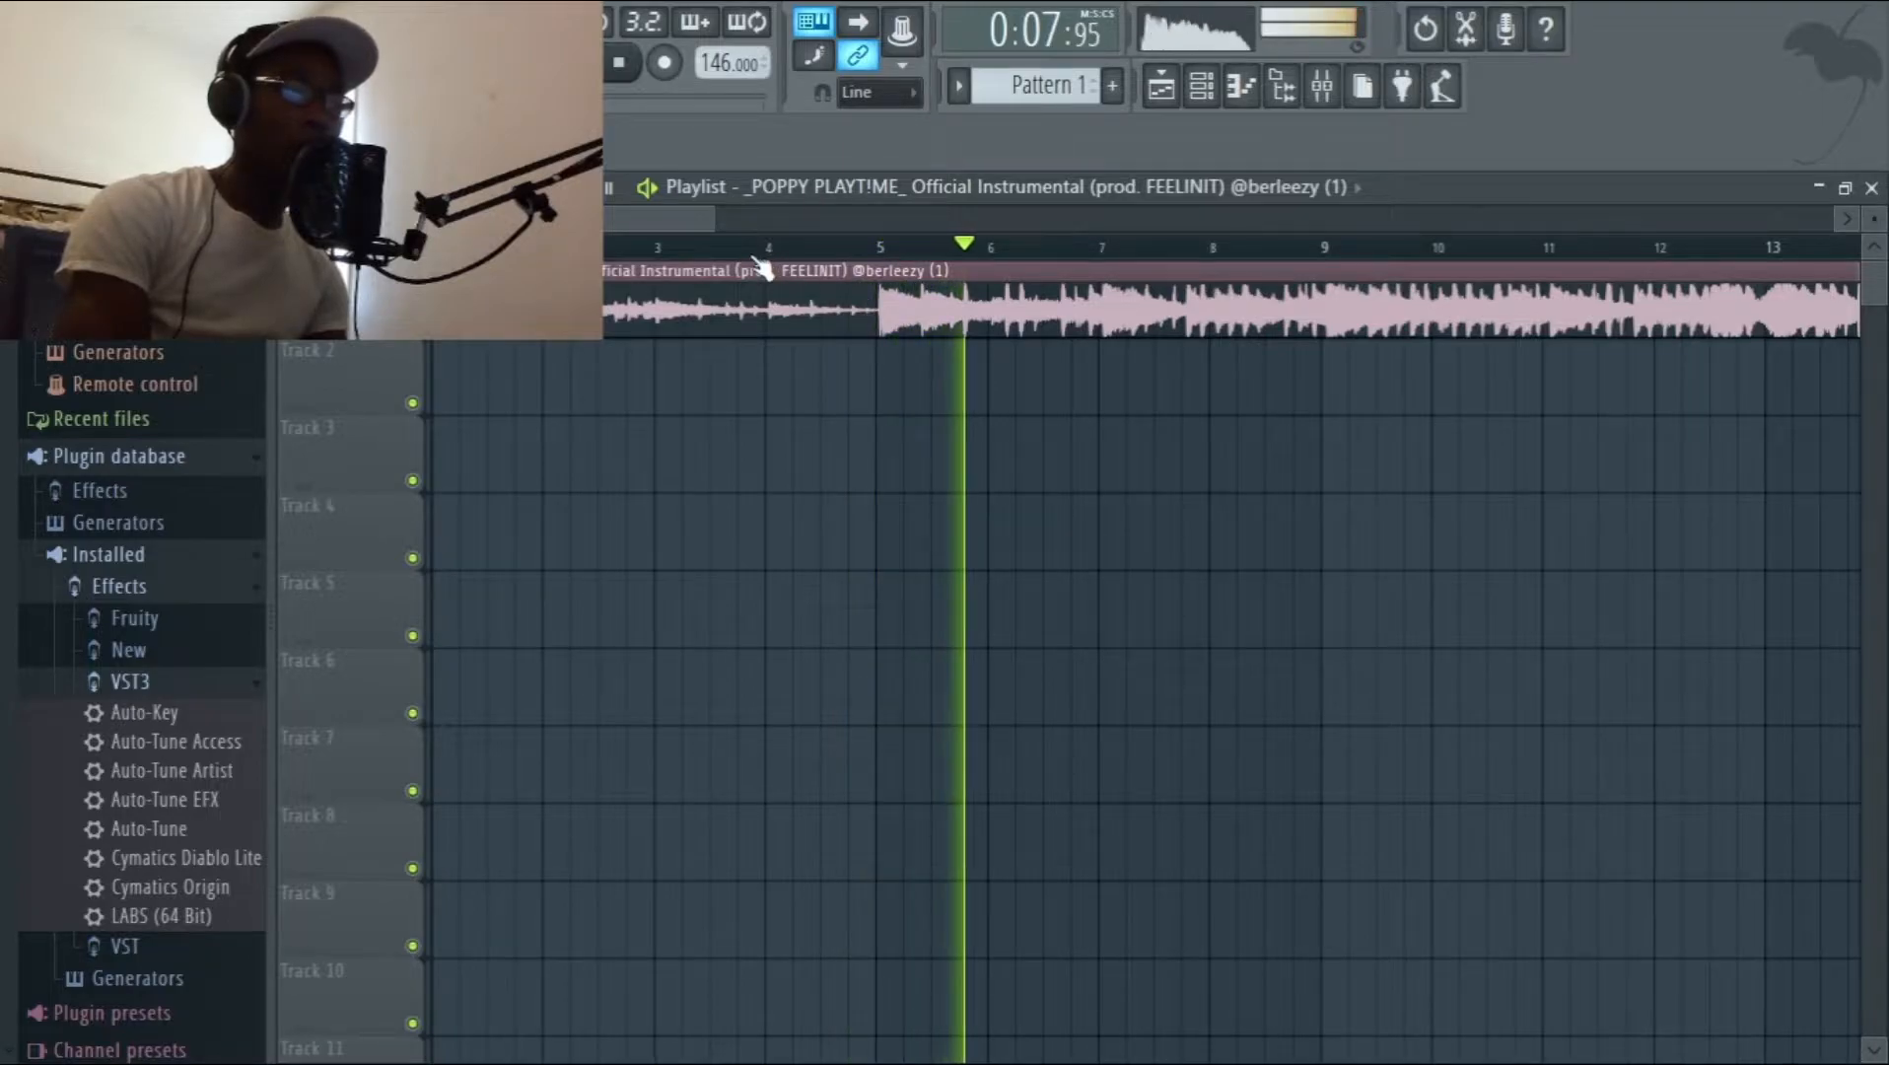
{"action": "scroll", "coordinate": [759, 268], "scroll_direction": "down", "scroll_amount": 6}
{"action": "key", "text": "space"}
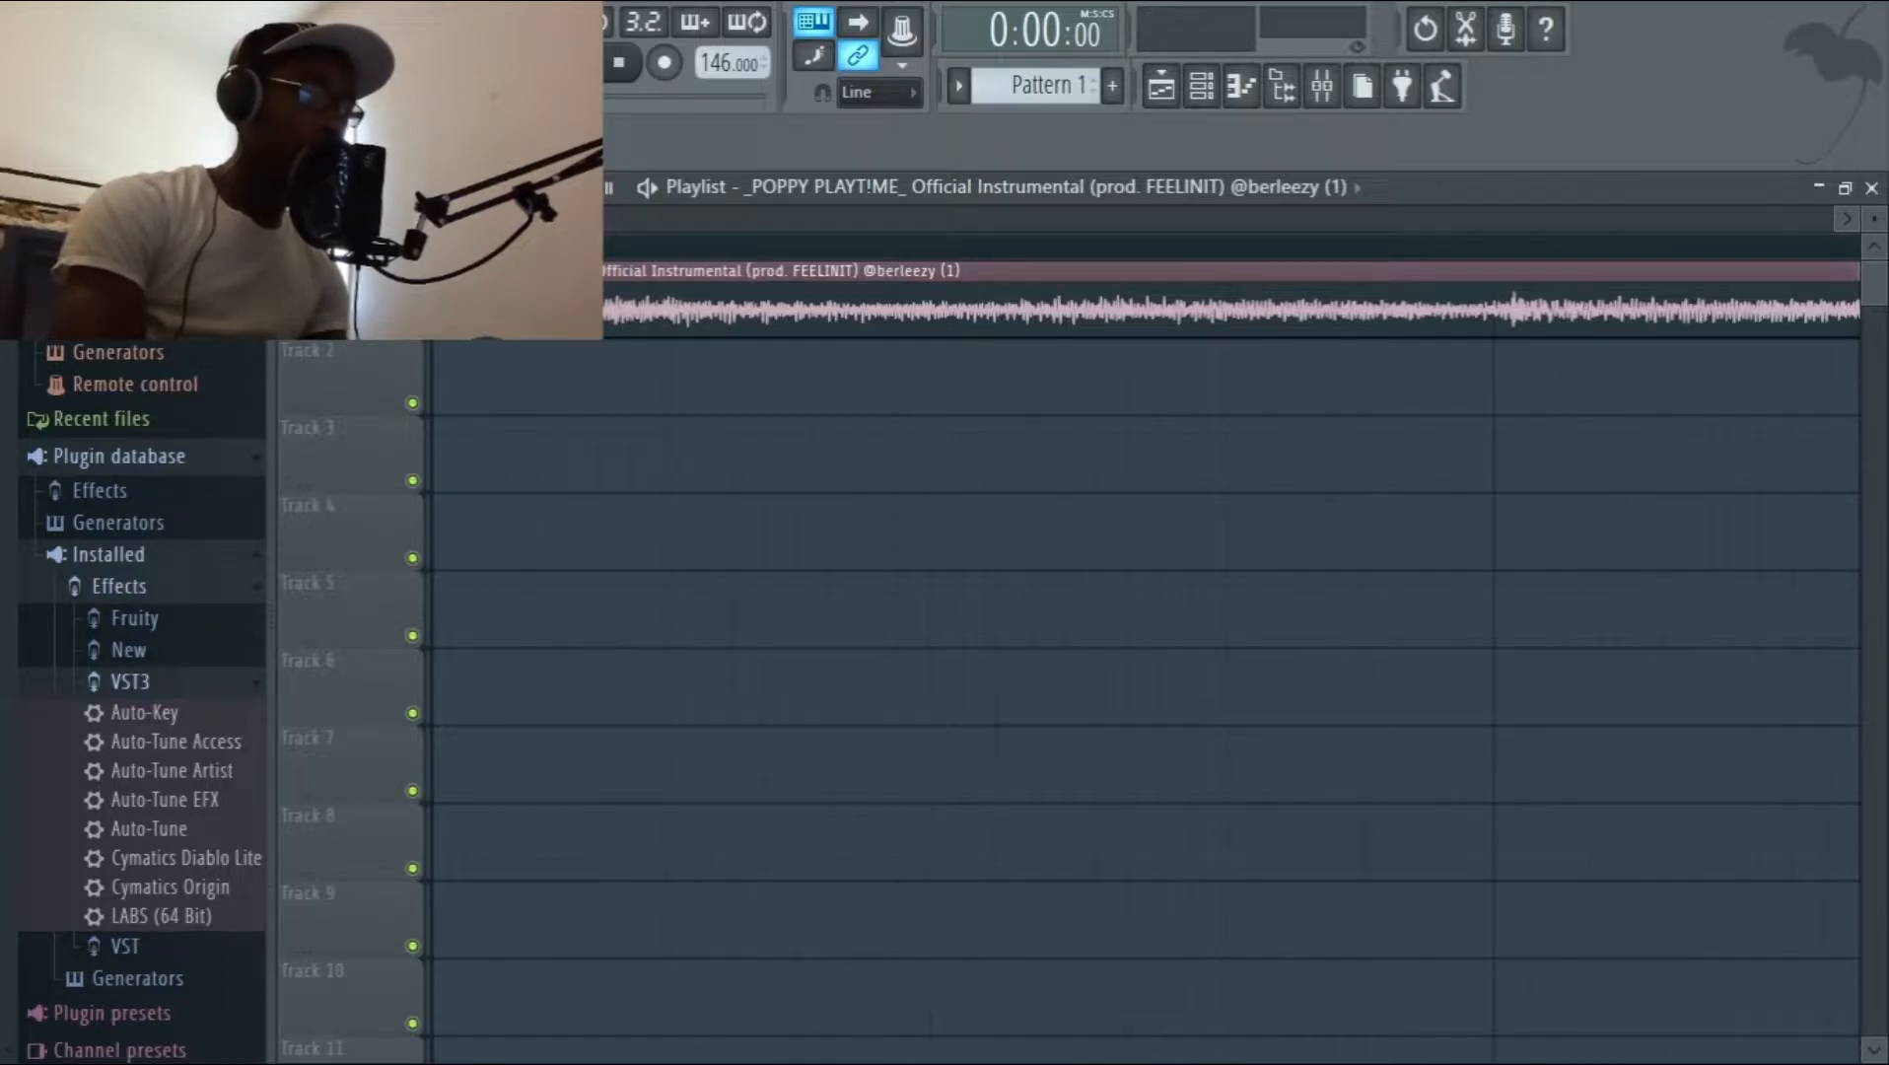
Shift the instrumental audio slightly earlier at the playlist start and replay it to check the timing around bar 5.
{"action": "key", "text": "ctrl+z"}
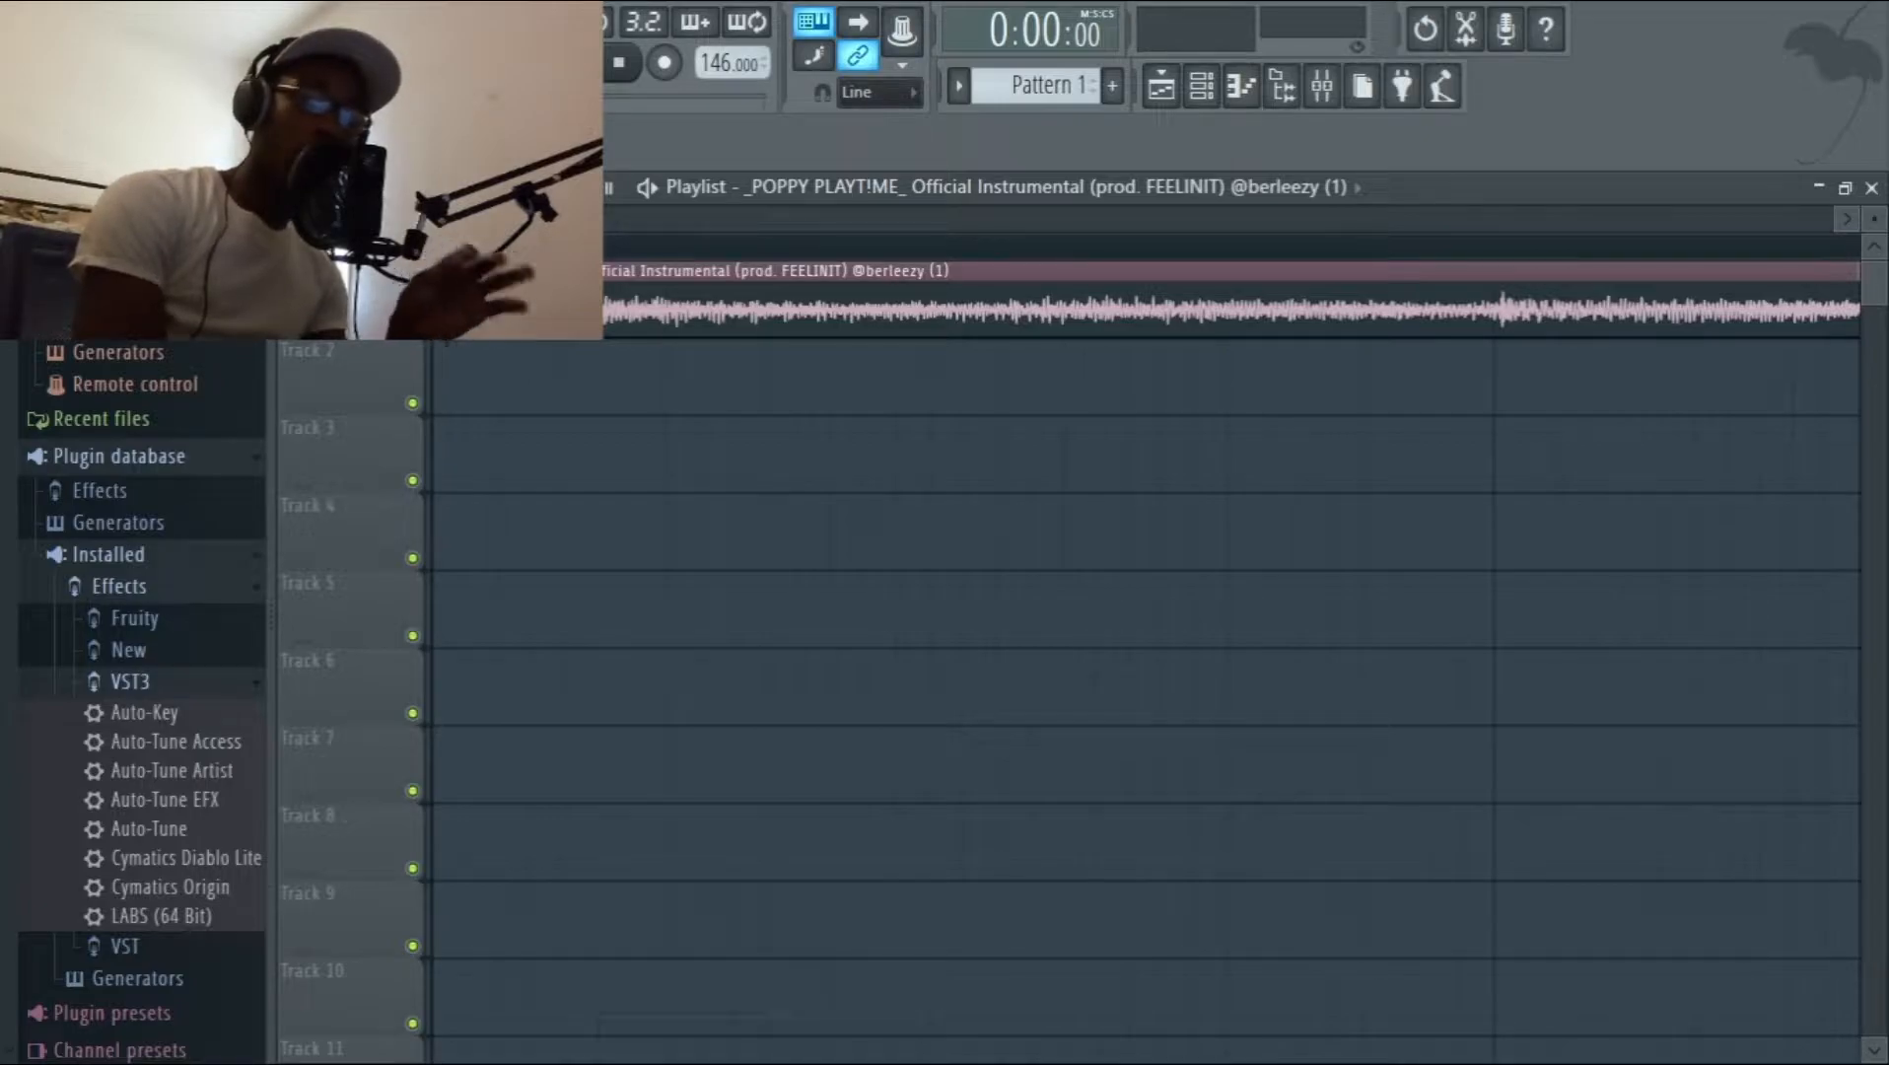
{"action": "left_click_drag", "start_coordinate": [500, 219], "coordinate": [725, 335]}
{"action": "key", "text": "space"}
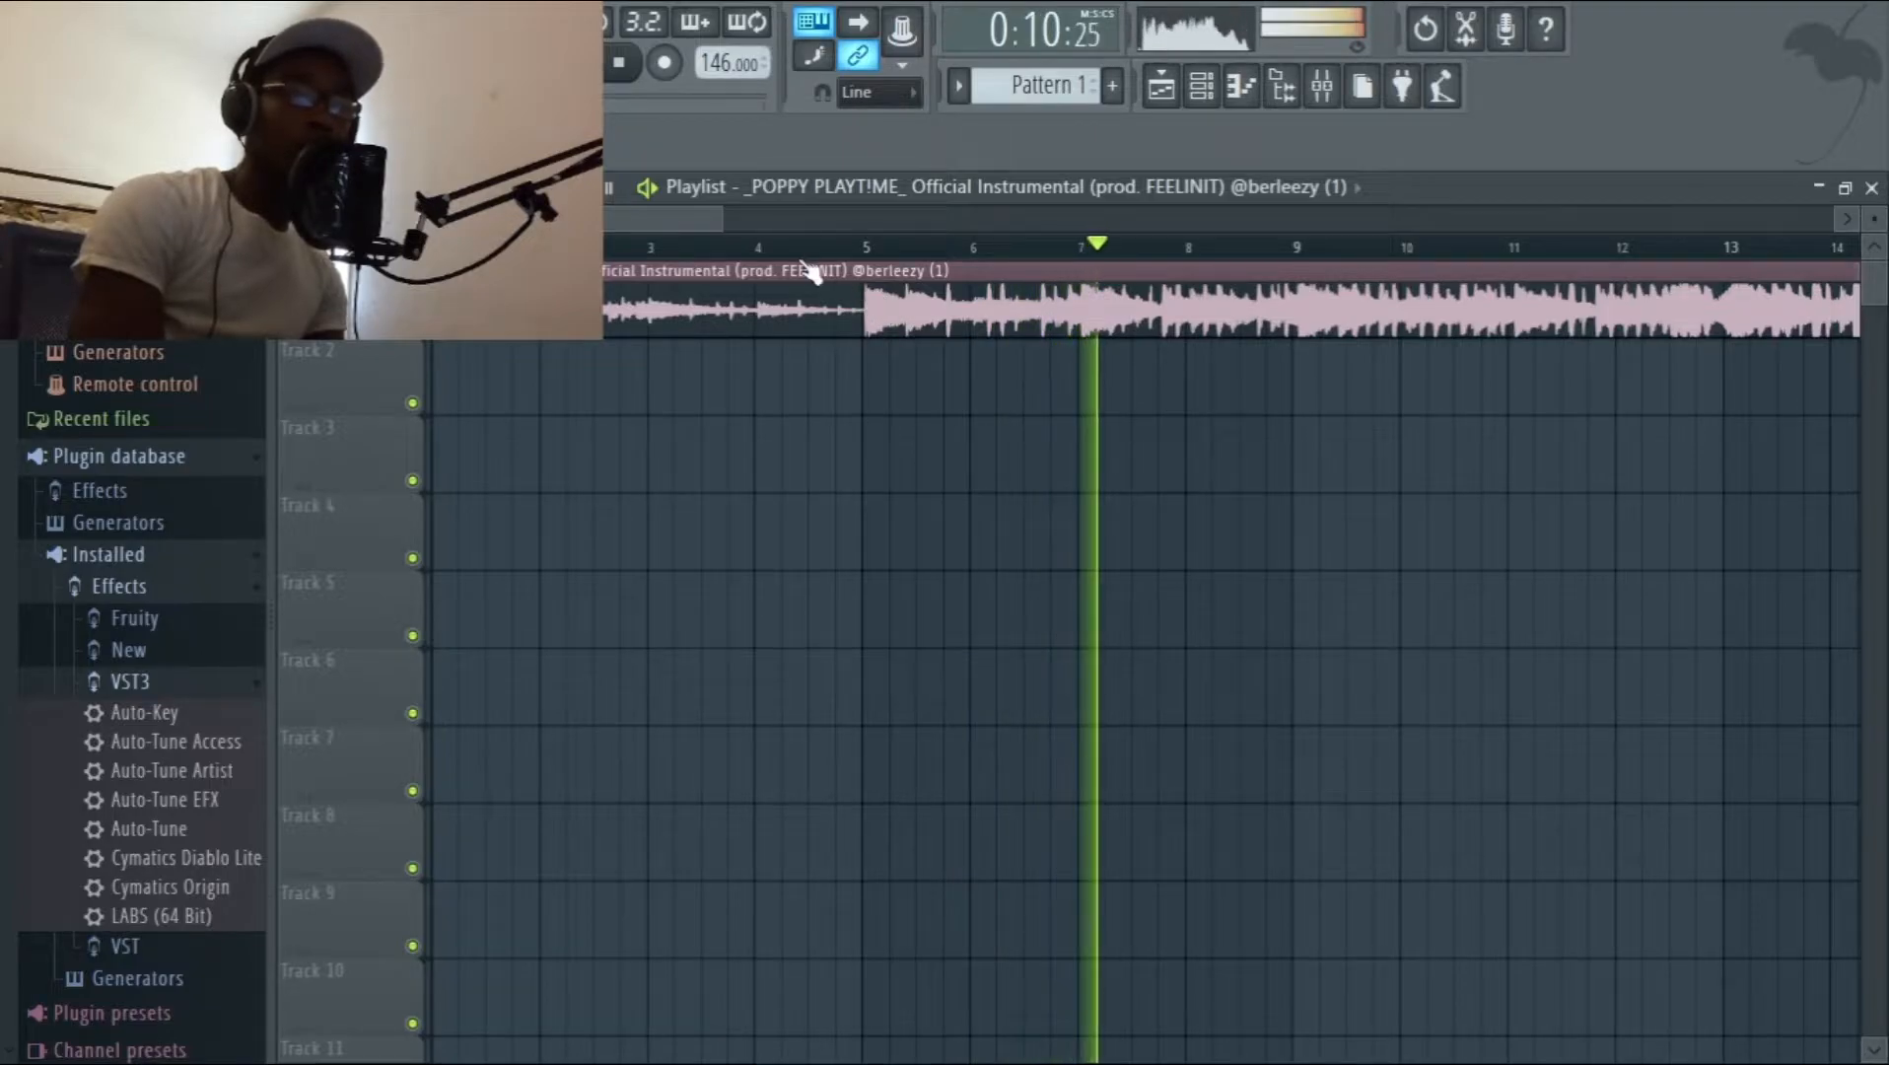
{"action": "key", "text": "space"}
Trim another sliver off the front of the instrumental clip and pull it back flush with the playlist start.
{"action": "scroll", "coordinate": [700, 246], "scroll_direction": "up", "scroll_amount": 3}
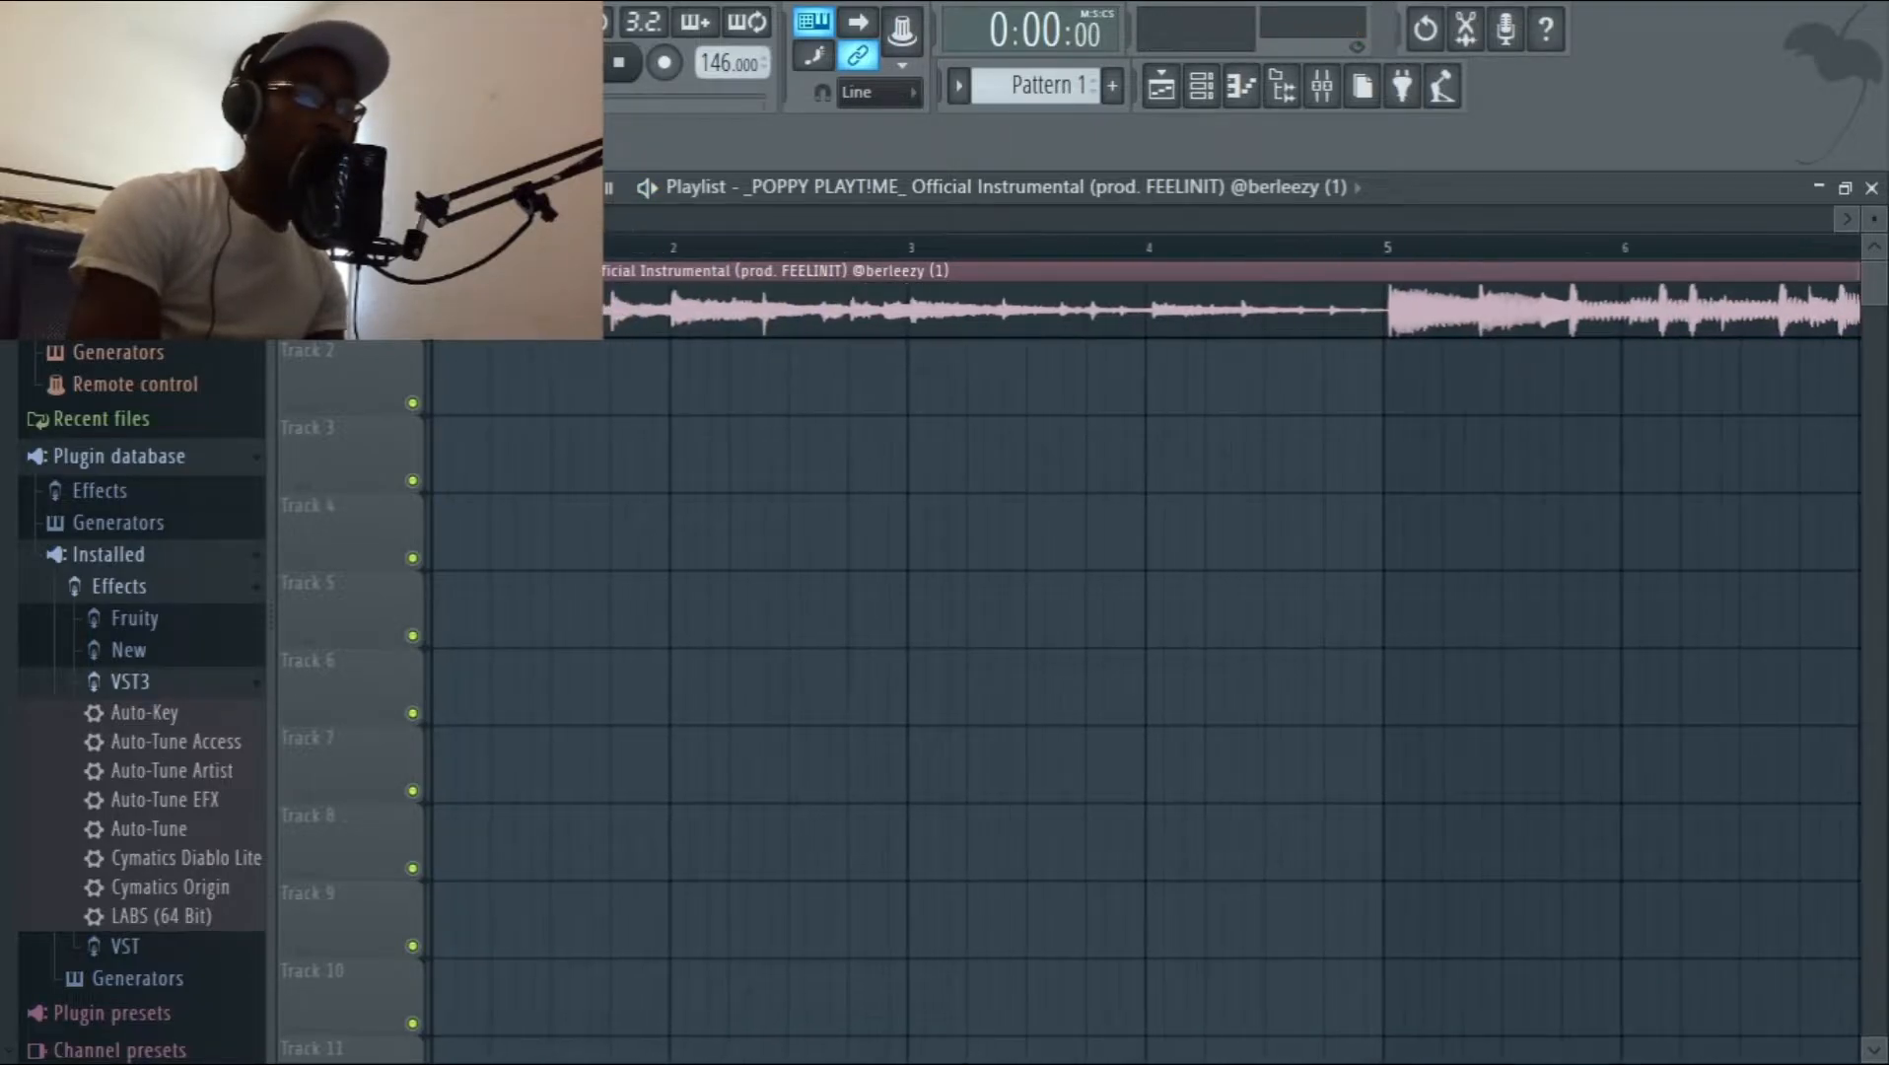
{"action": "scroll", "coordinate": [1143, 650], "scroll_direction": "up", "scroll_amount": 1}
{"action": "scroll", "coordinate": [1143, 651], "scroll_direction": "up", "scroll_amount": 3}
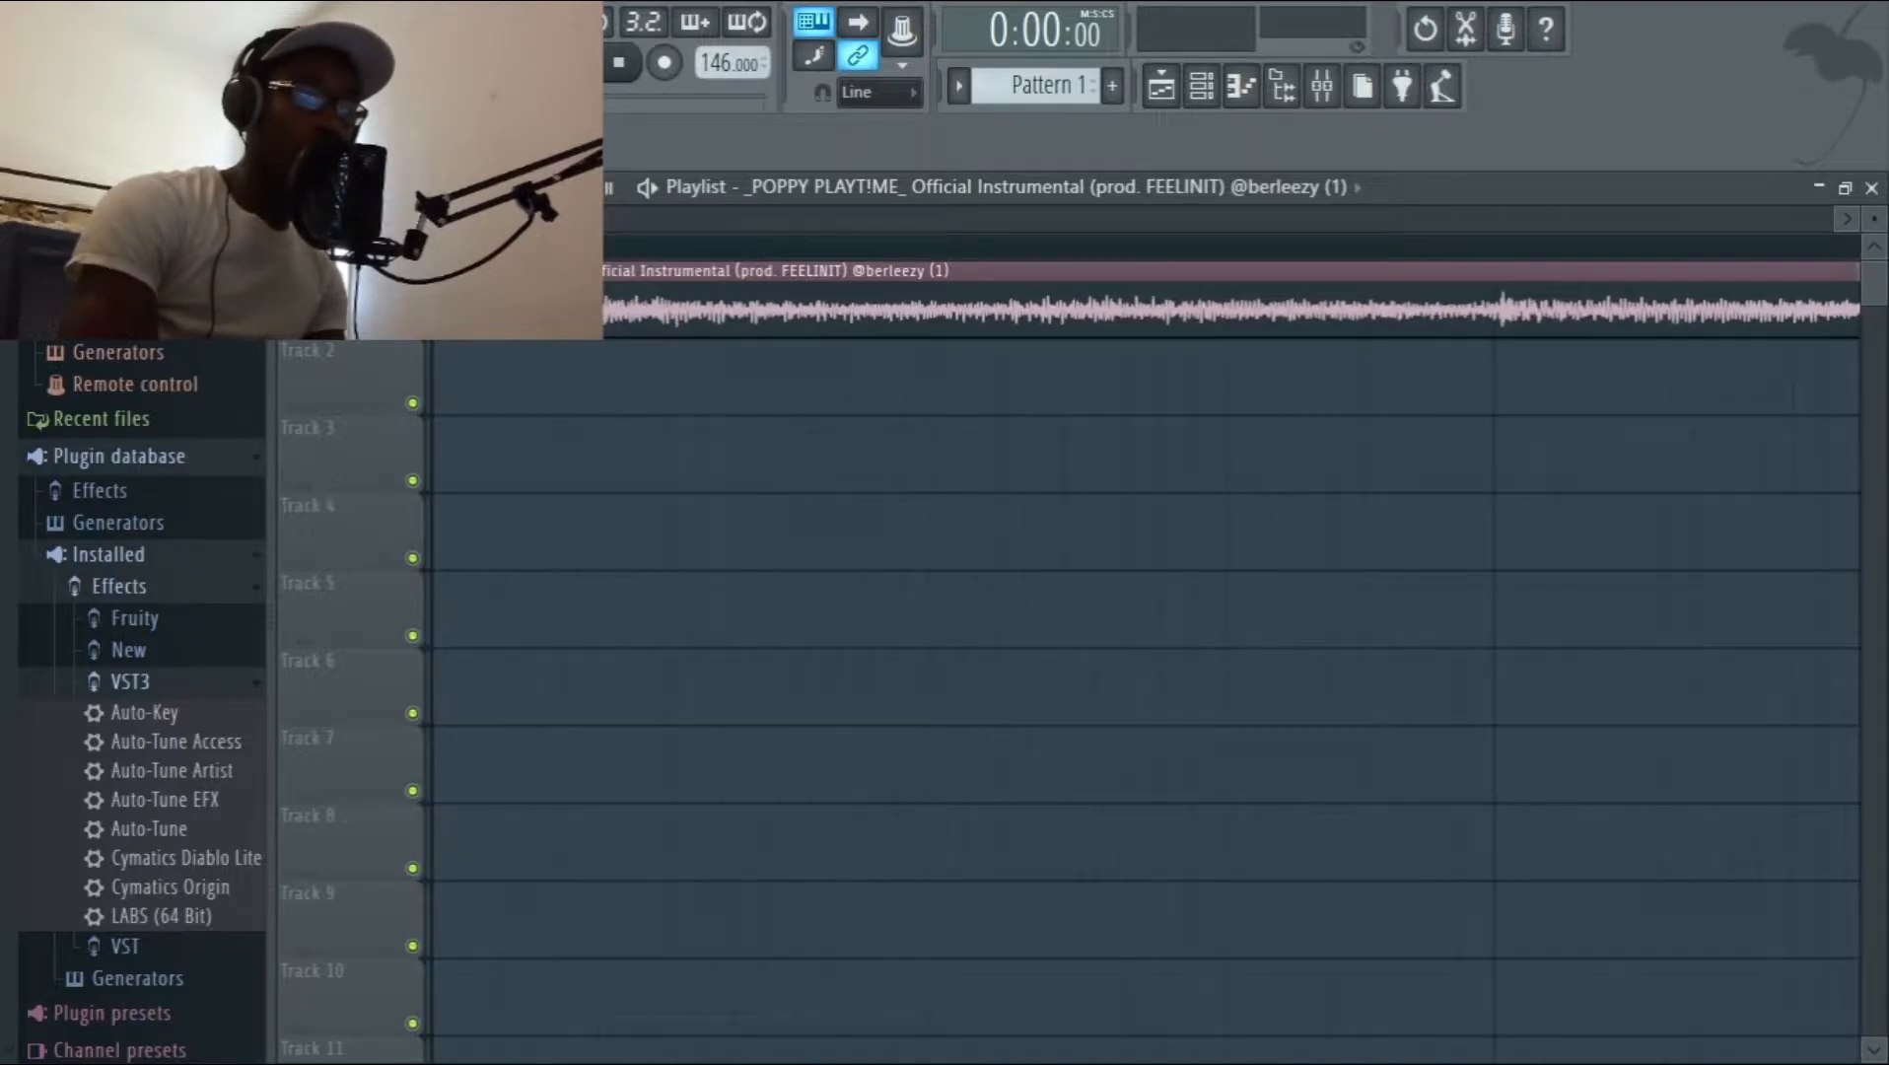
{"action": "scroll", "coordinate": [1143, 651], "scroll_direction": "up", "scroll_amount": 3}
{"action": "scroll", "coordinate": [1143, 651], "scroll_direction": "up", "scroll_amount": 3}
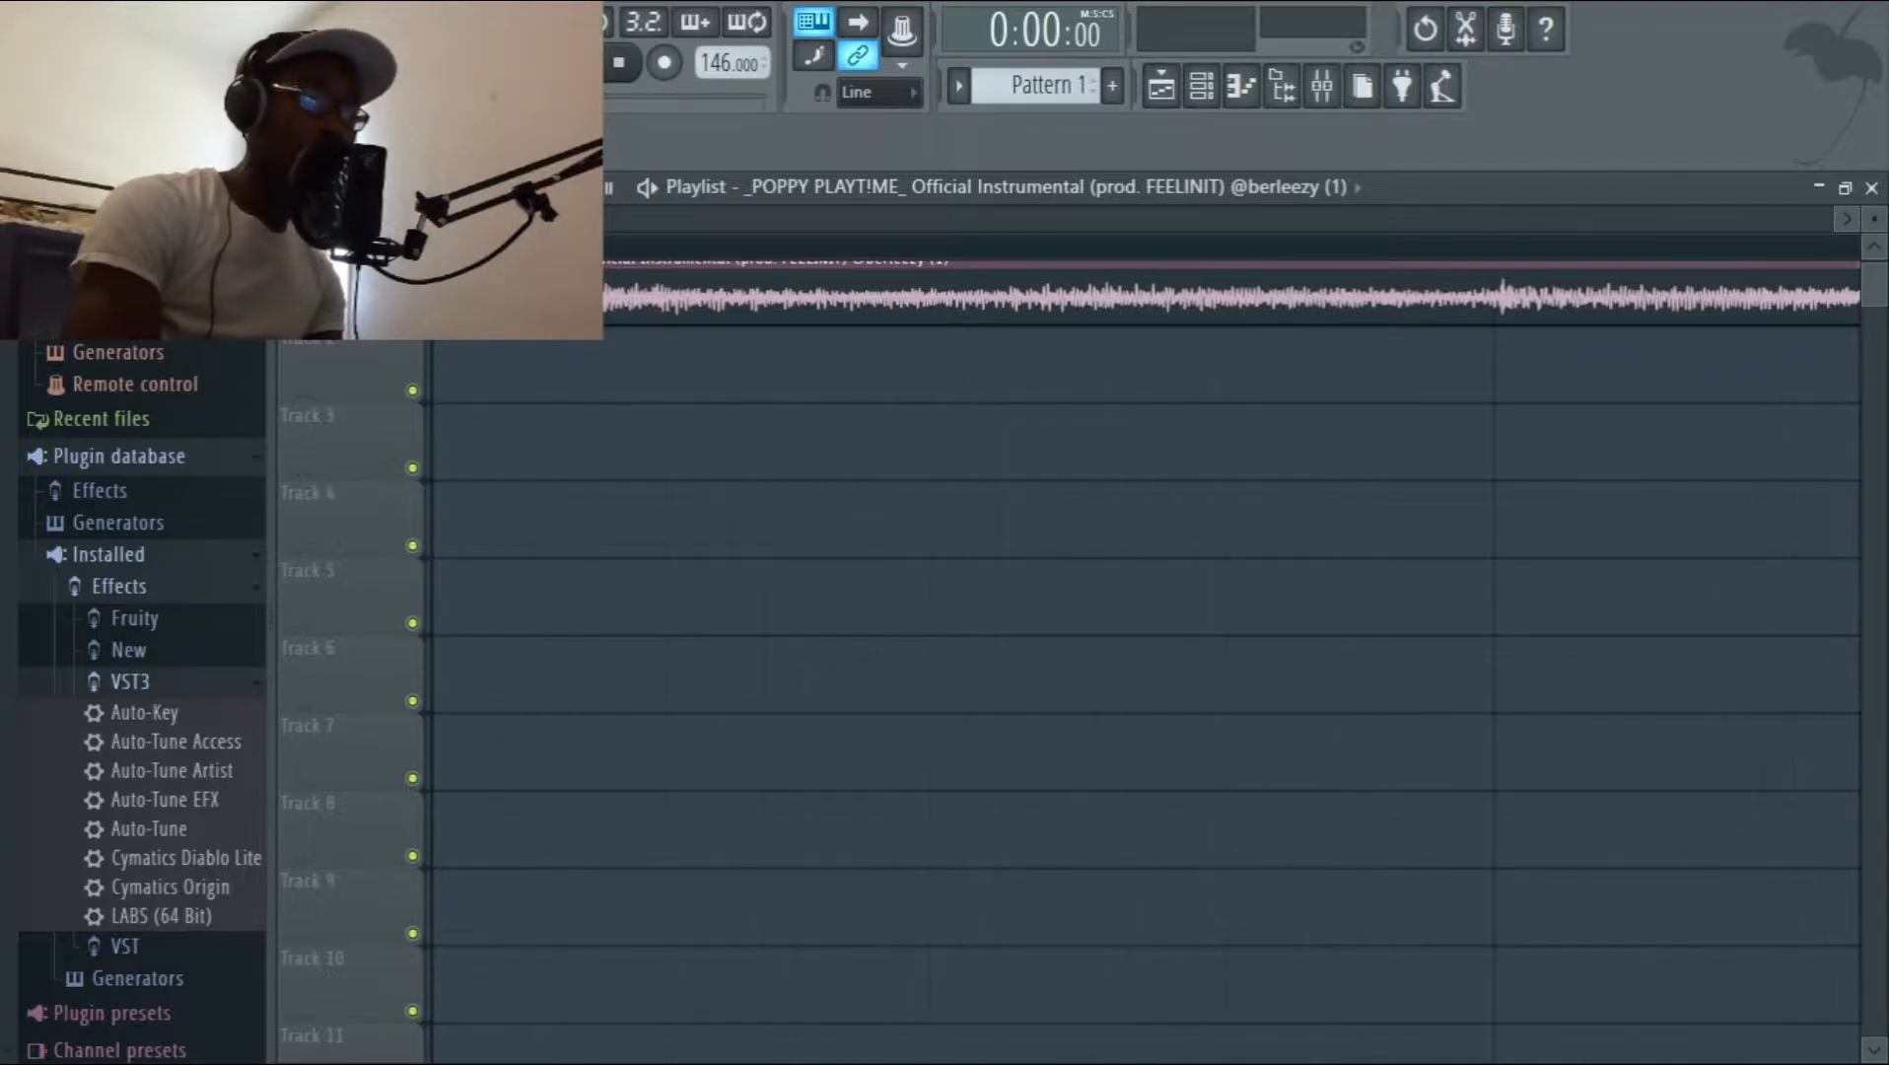
{"action": "scroll", "coordinate": [1144, 651], "scroll_direction": "up", "scroll_amount": 1}
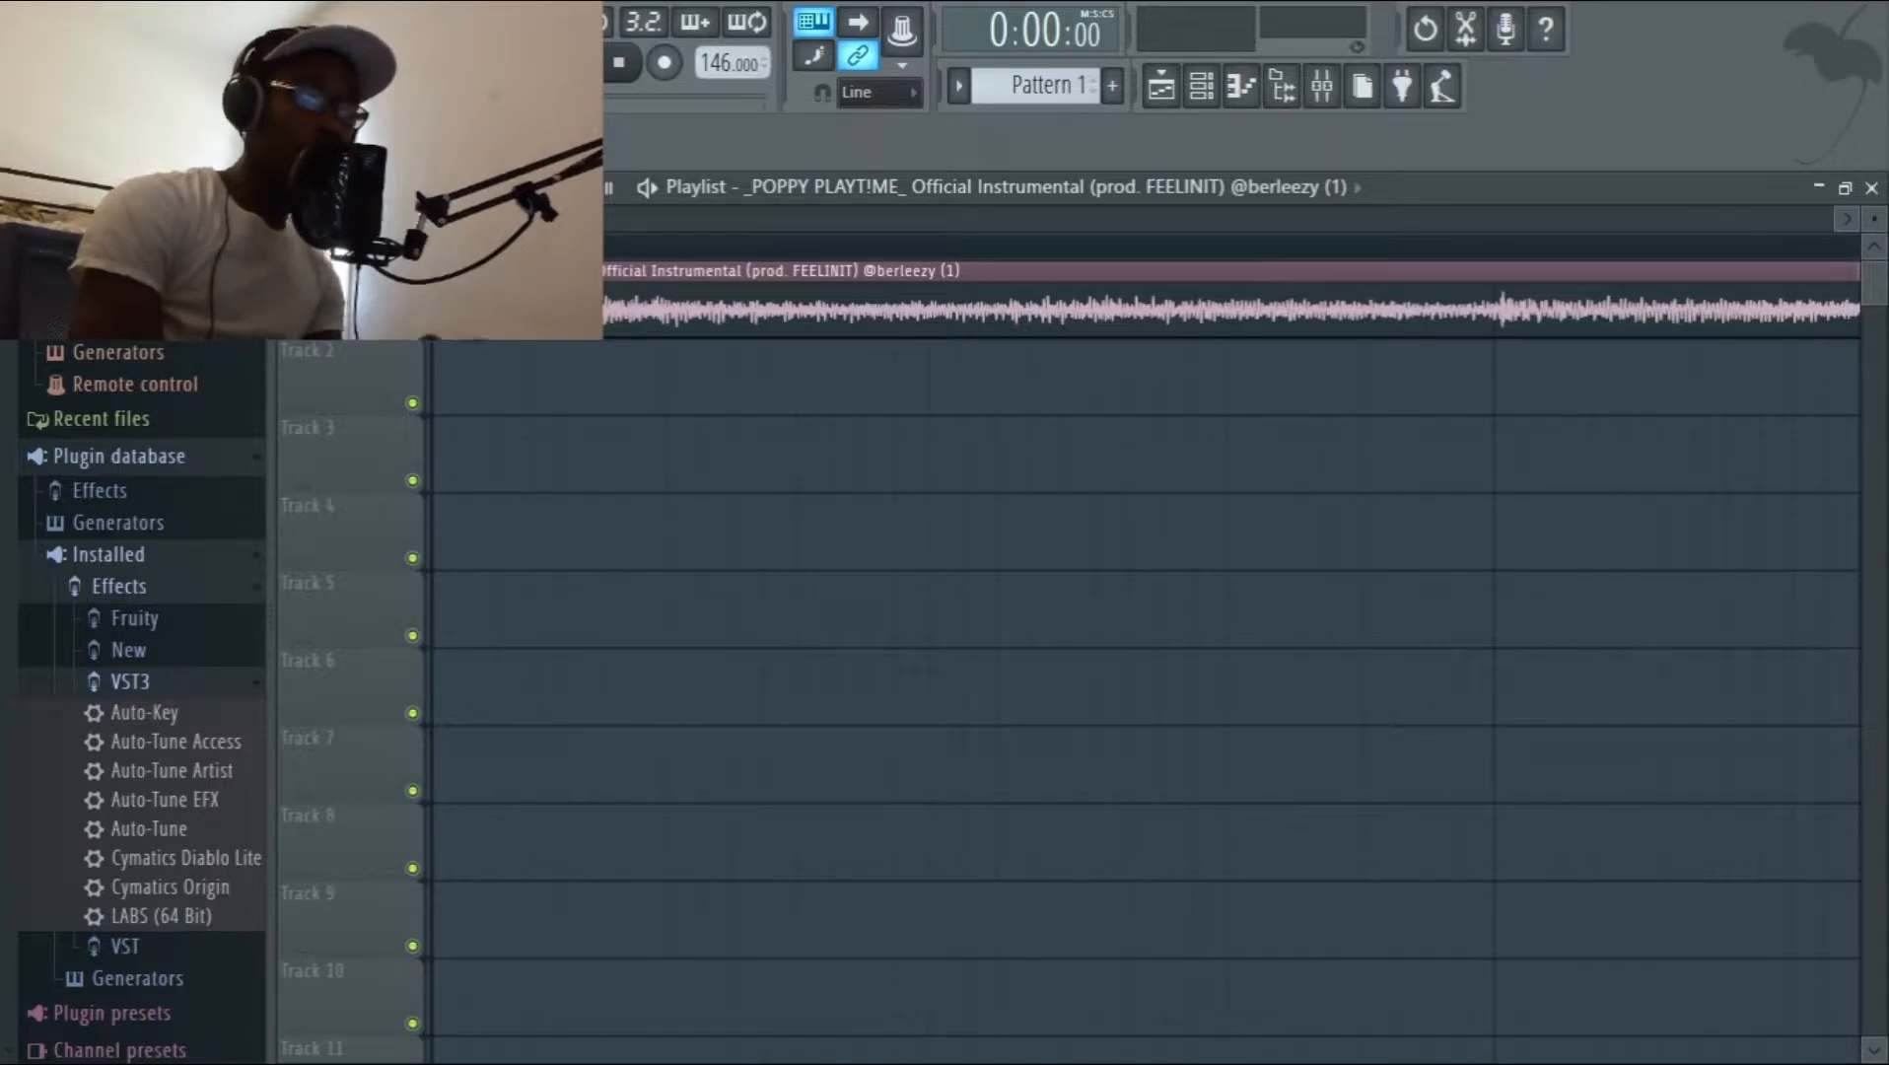
{"action": "left_click_drag", "start_coordinate": [473, 310], "coordinate": [462, 311]}
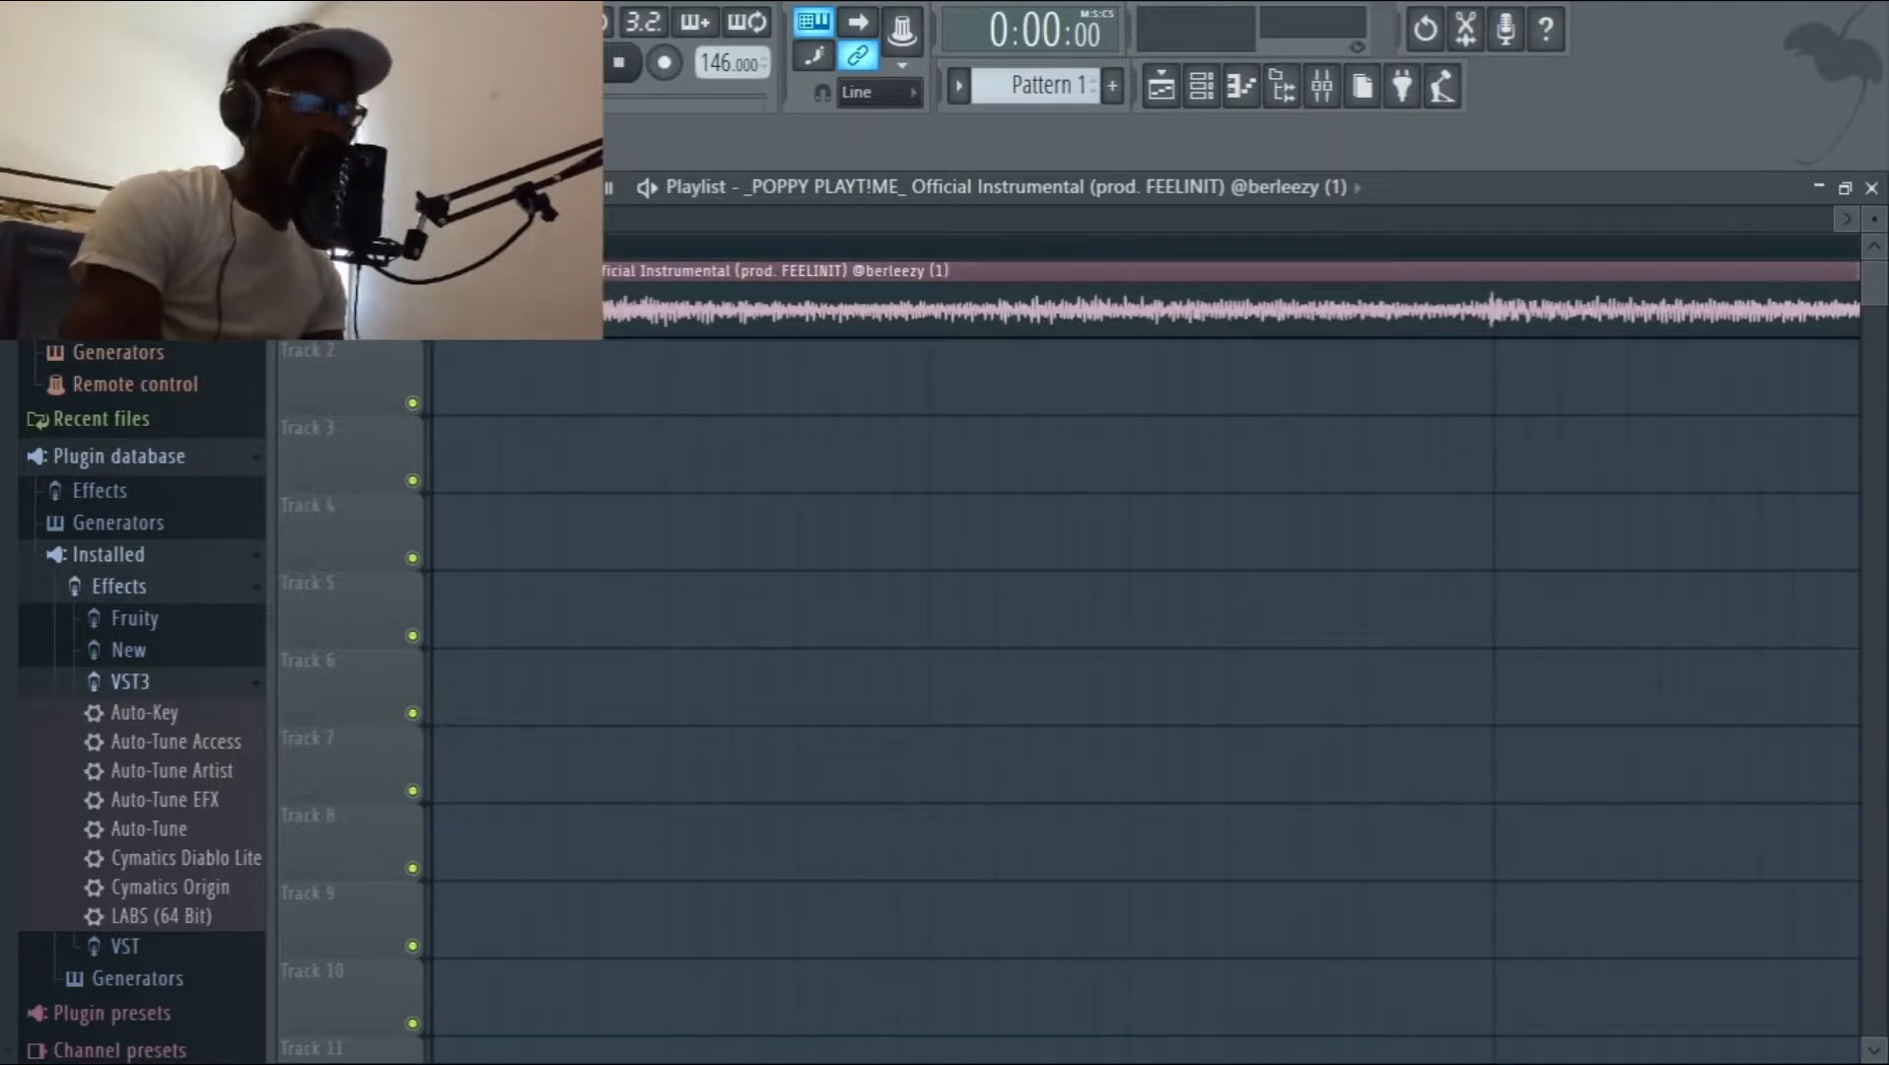
Make one more fine cut at the very beginning of the clip and close the gap before it.
{"action": "scroll", "coordinate": [1143, 651], "scroll_direction": "up", "scroll_amount": 4}
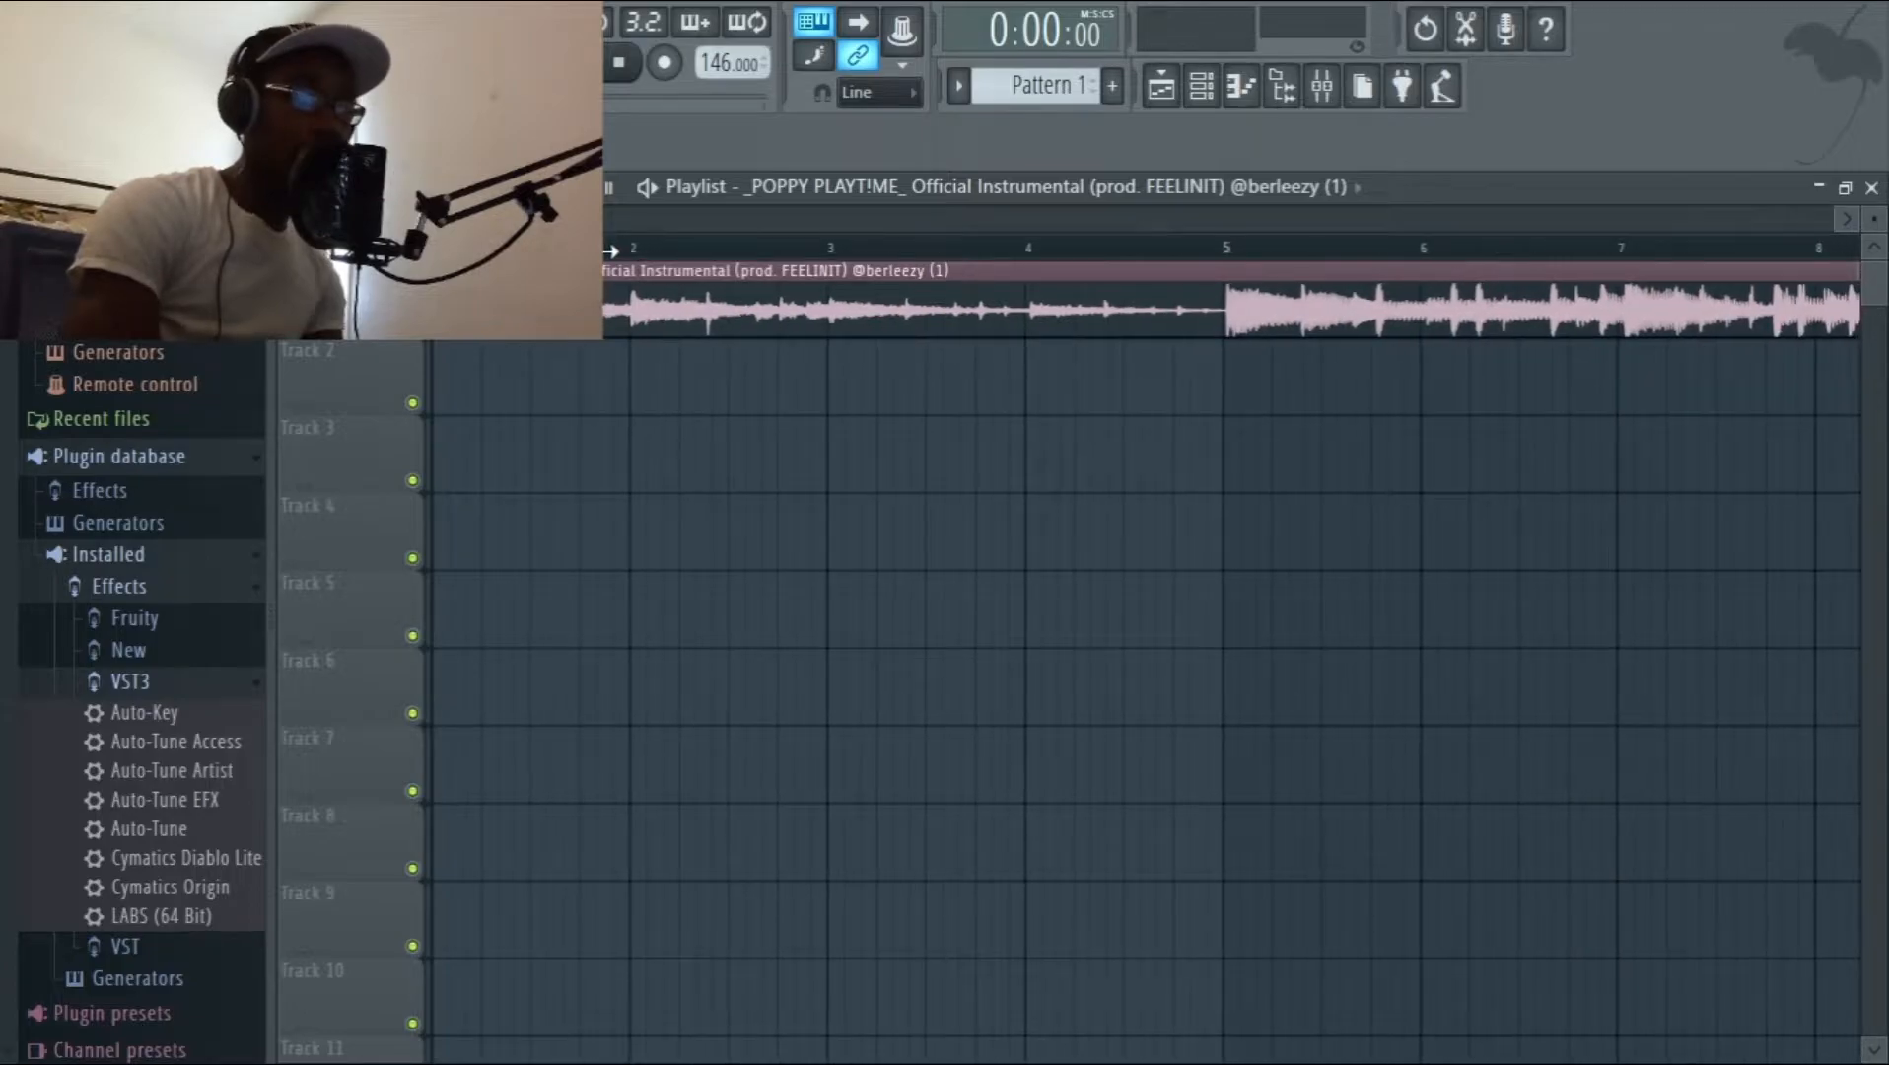
{"action": "scroll", "coordinate": [1143, 651], "scroll_direction": "up", "scroll_amount": 5}
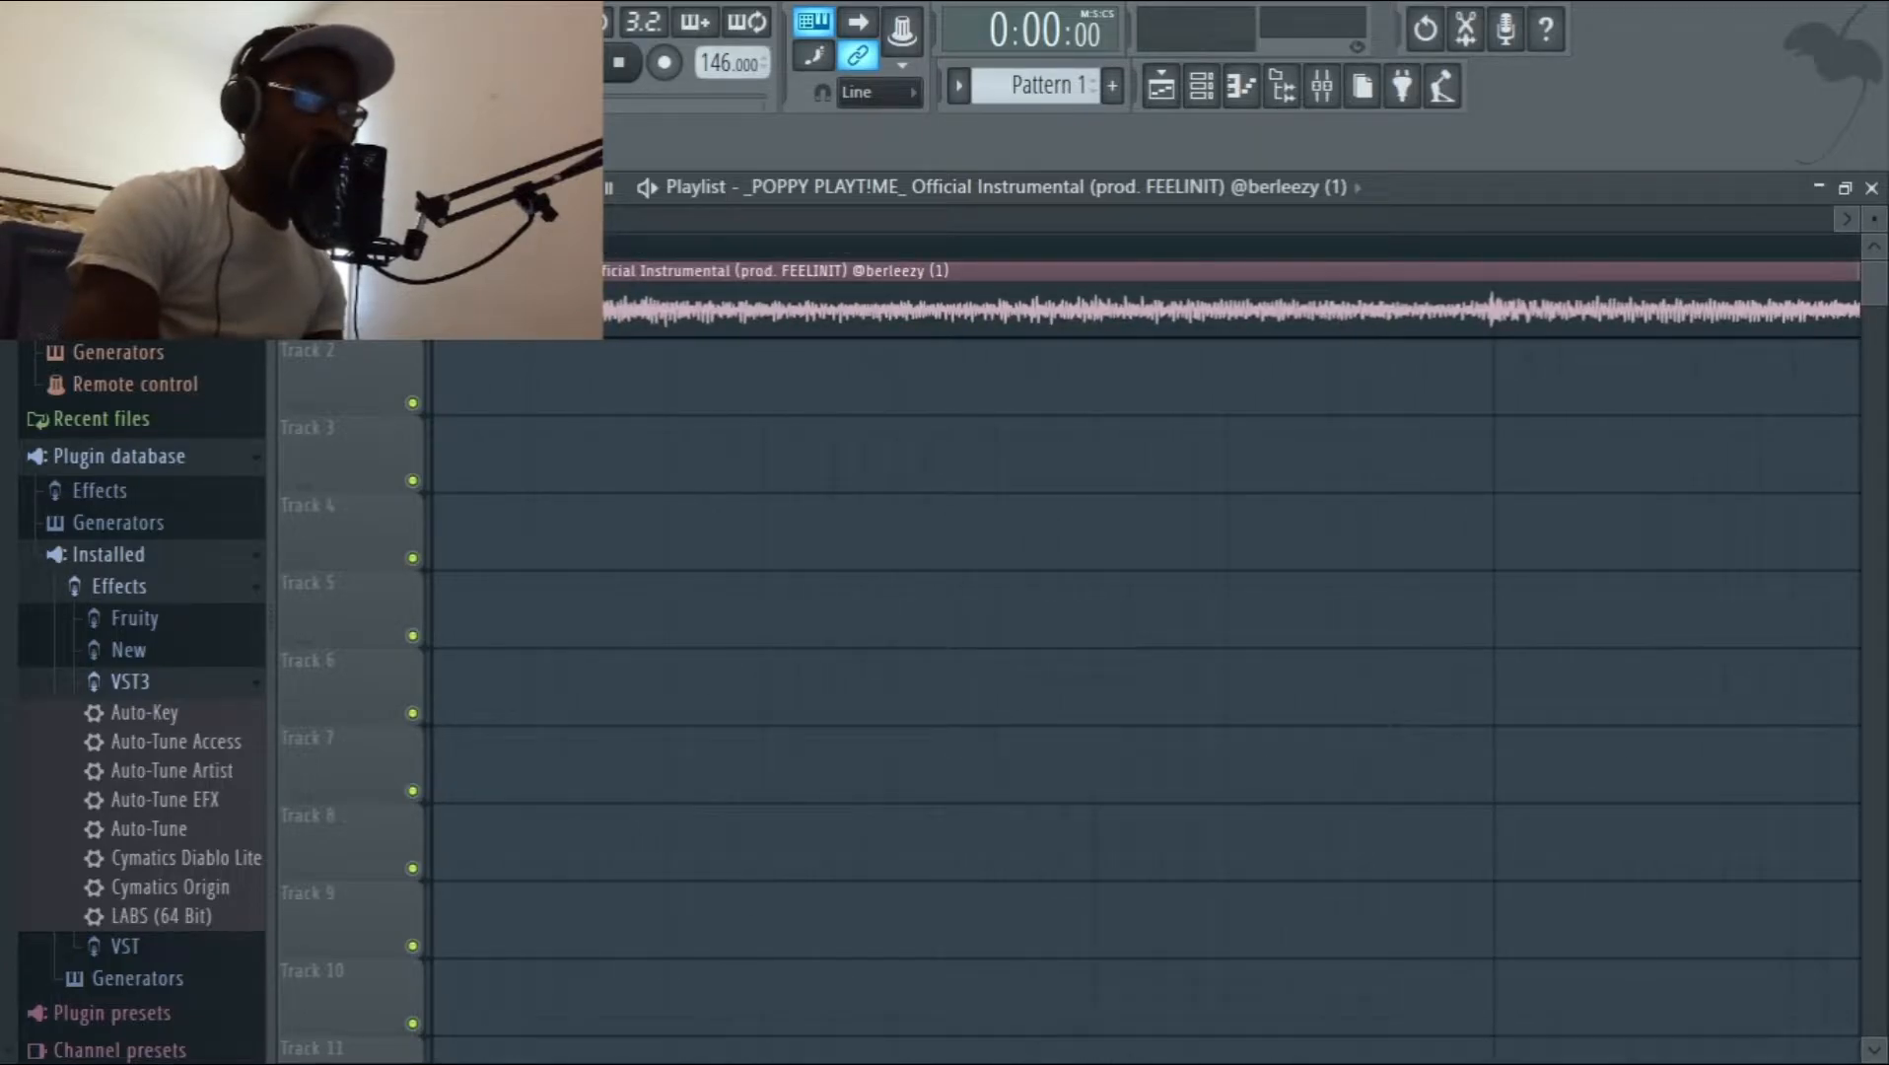
{"action": "left_click_drag", "start_coordinate": [453, 266], "coordinate": [453, 340]}
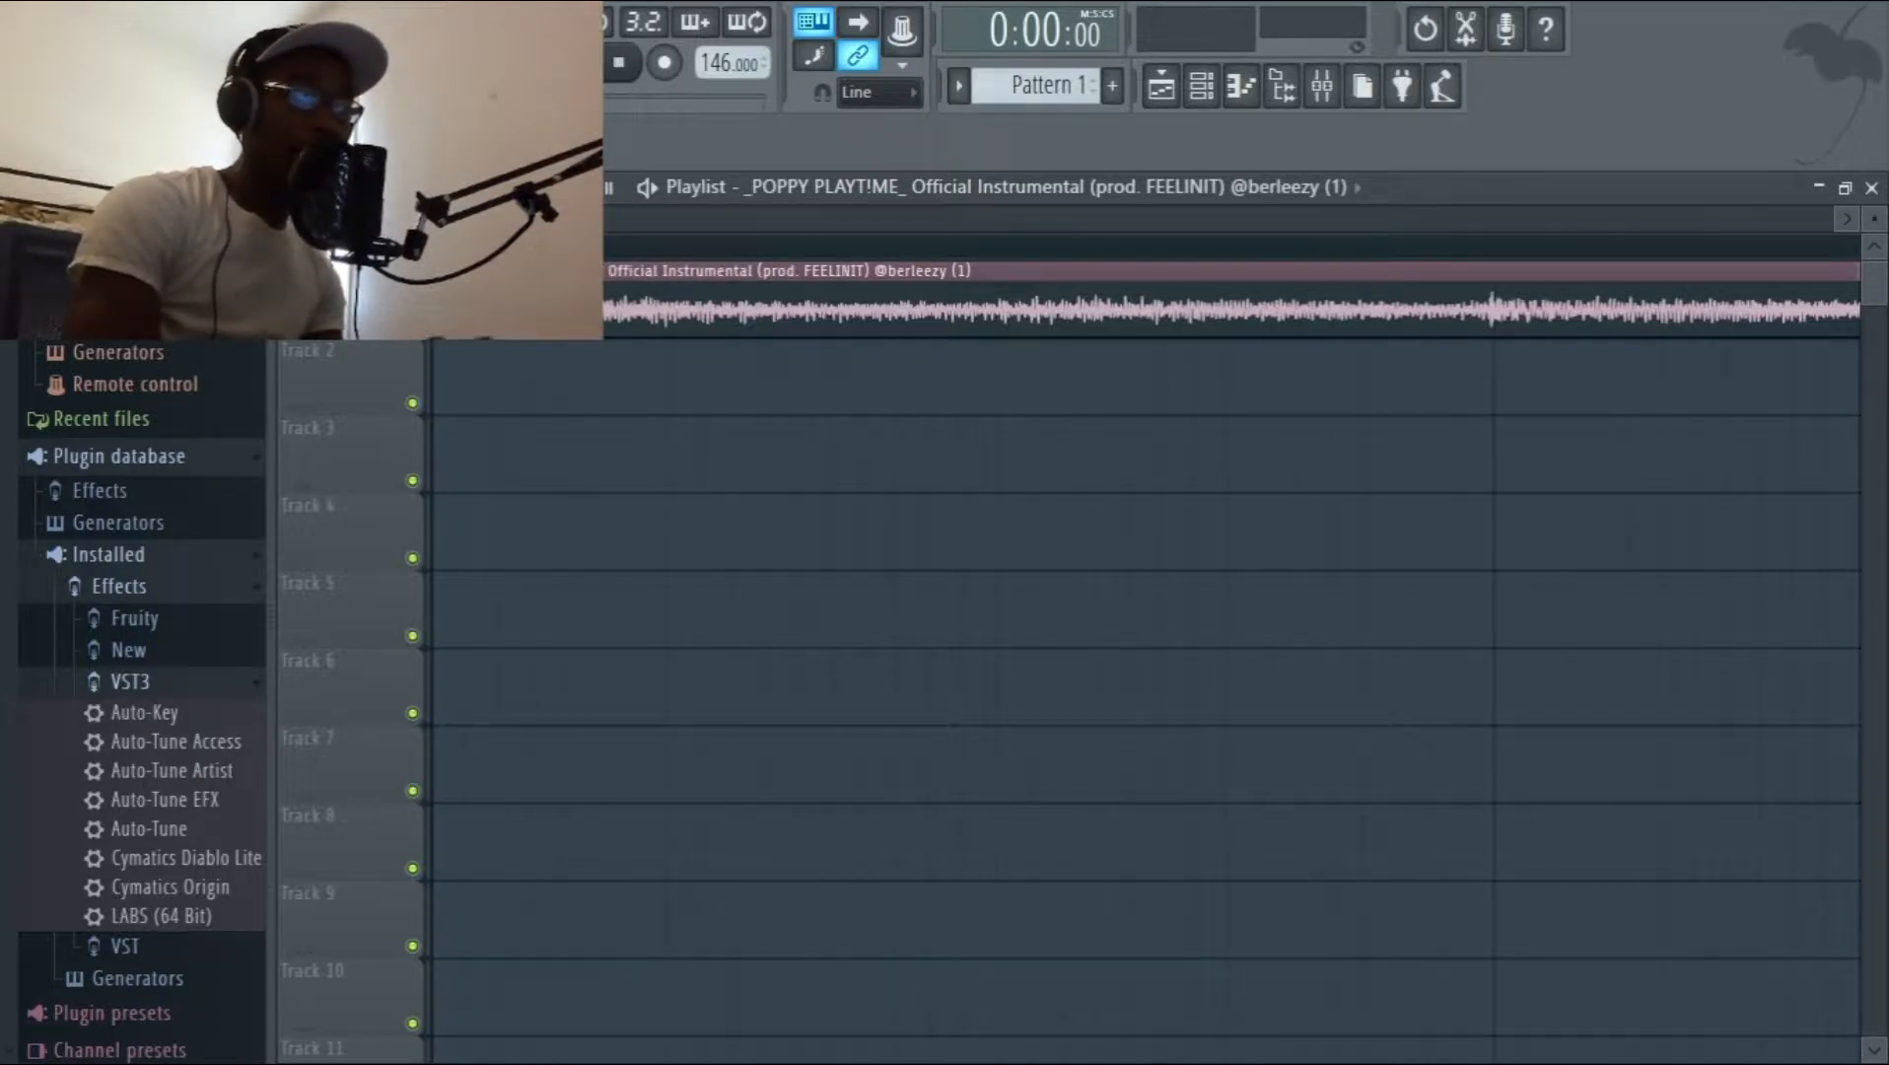
{"action": "left_click_drag", "start_coordinate": [503, 271], "coordinate": [480, 271]}
Slice the instrumental at bar 5 and at the beat drop, remove the short piece between and align the drop with bar 5.
{"action": "scroll", "coordinate": [480, 296], "scroll_direction": "down", "scroll_amount": 10}
{"action": "scroll", "coordinate": [480, 296], "scroll_direction": "up", "scroll_amount": 10}
{"action": "scroll", "coordinate": [480, 296], "scroll_direction": "up", "scroll_amount": 2}
{"action": "scroll", "coordinate": [480, 296], "scroll_direction": "right", "scroll_amount": 10}
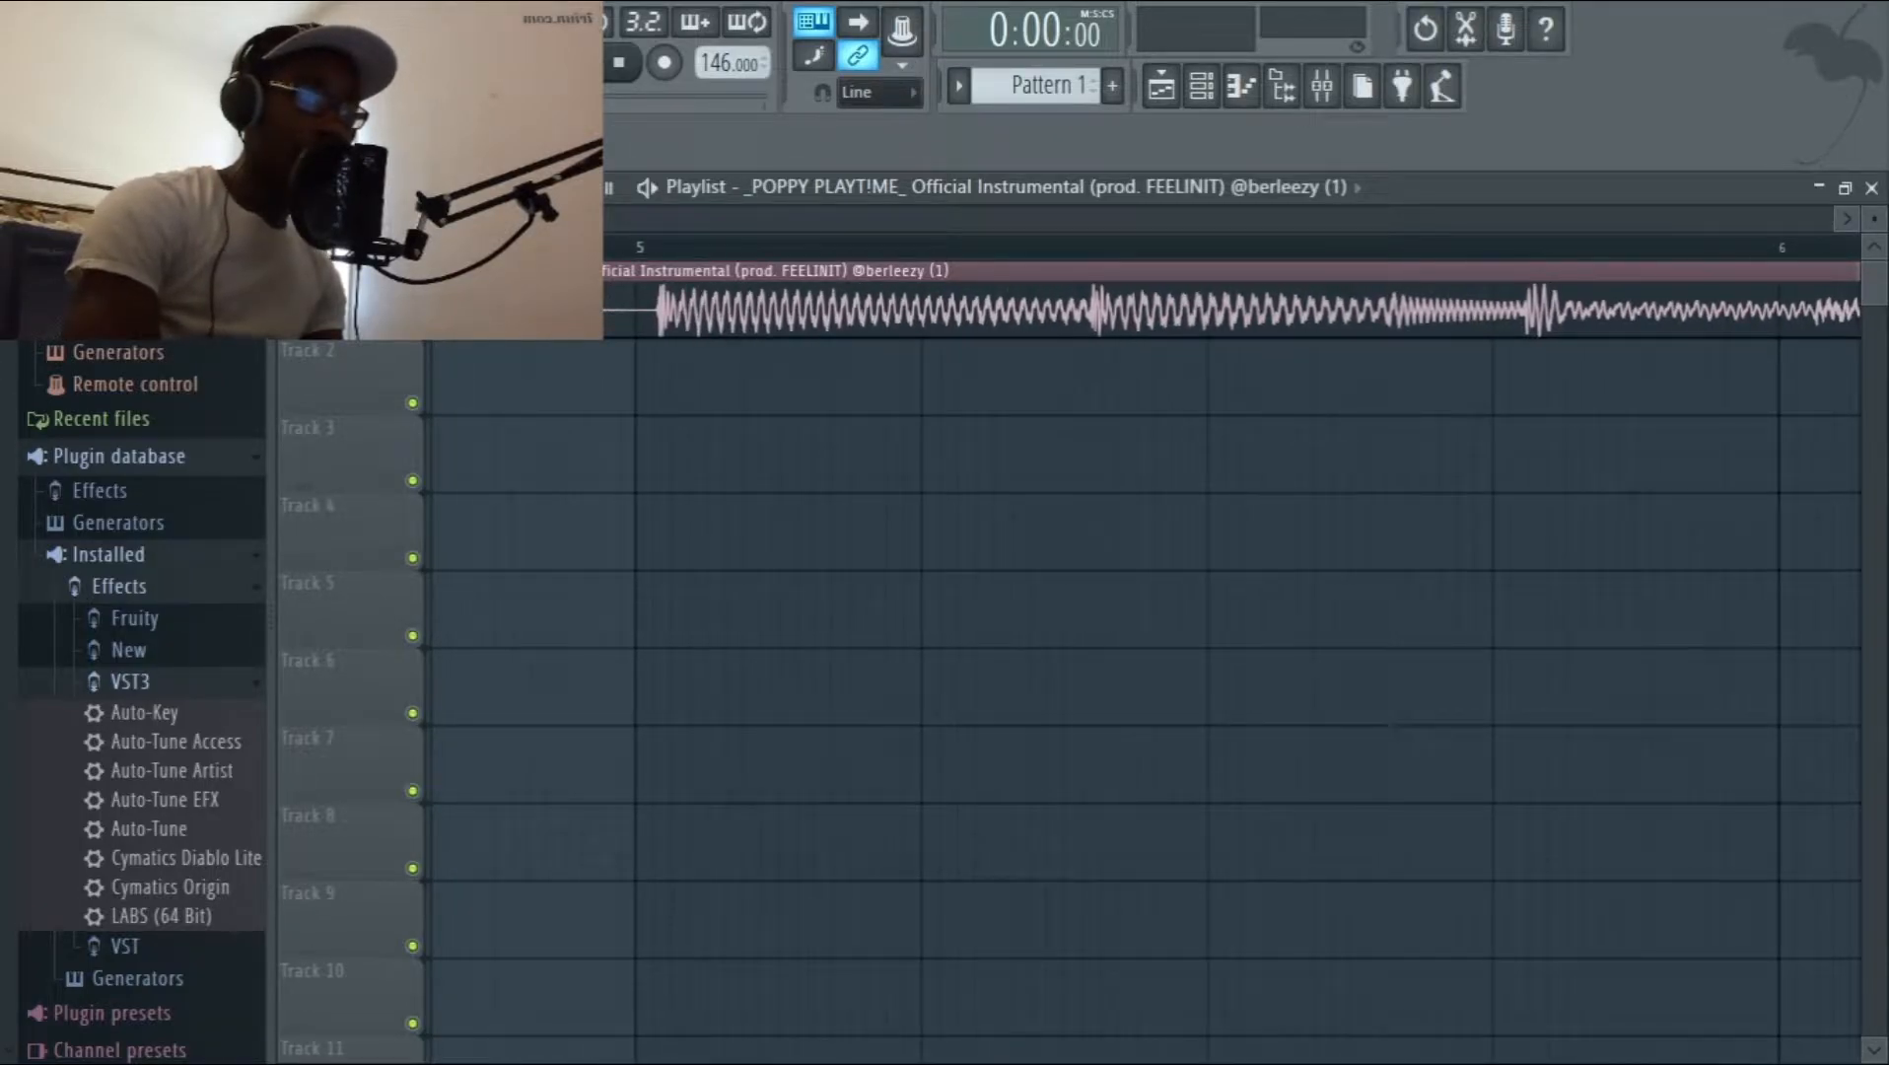
{"action": "scroll", "coordinate": [1143, 690], "scroll_direction": "left", "scroll_amount": 2}
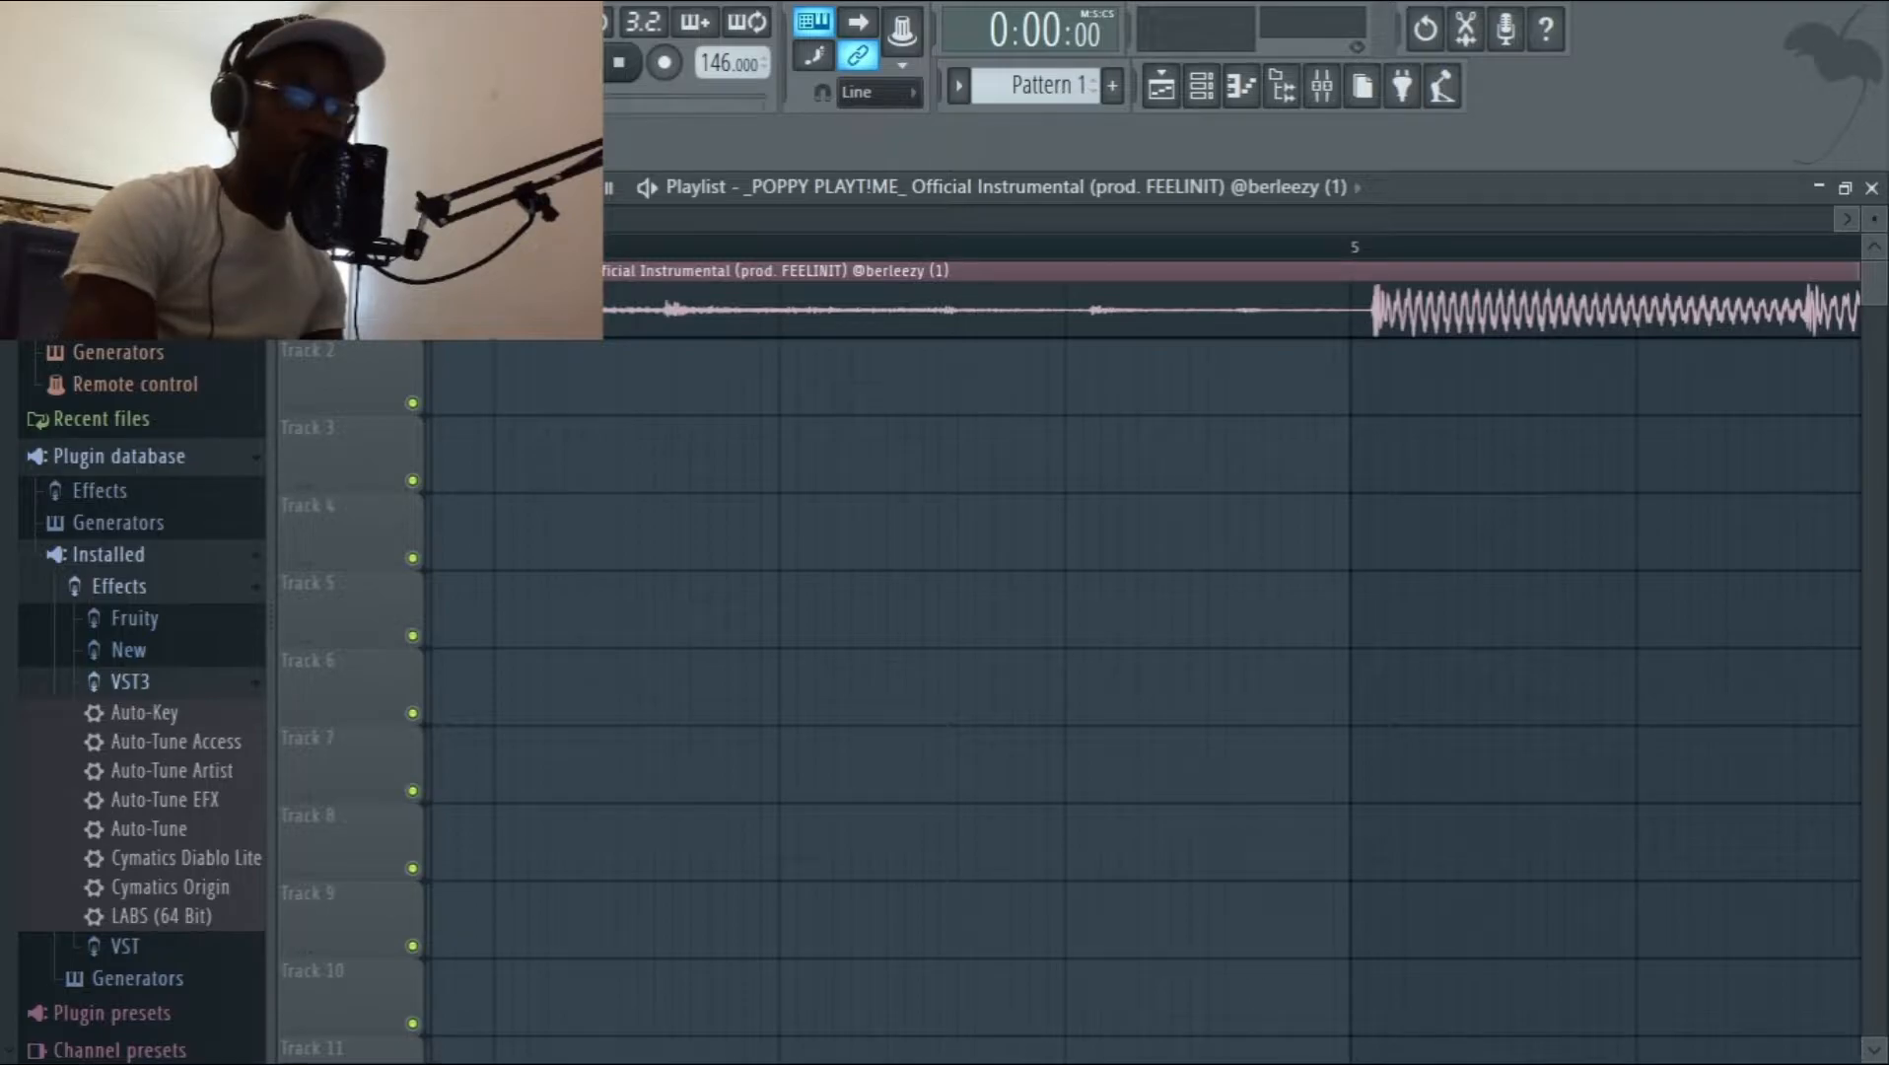
{"action": "left_click", "coordinate": [1379, 328]}
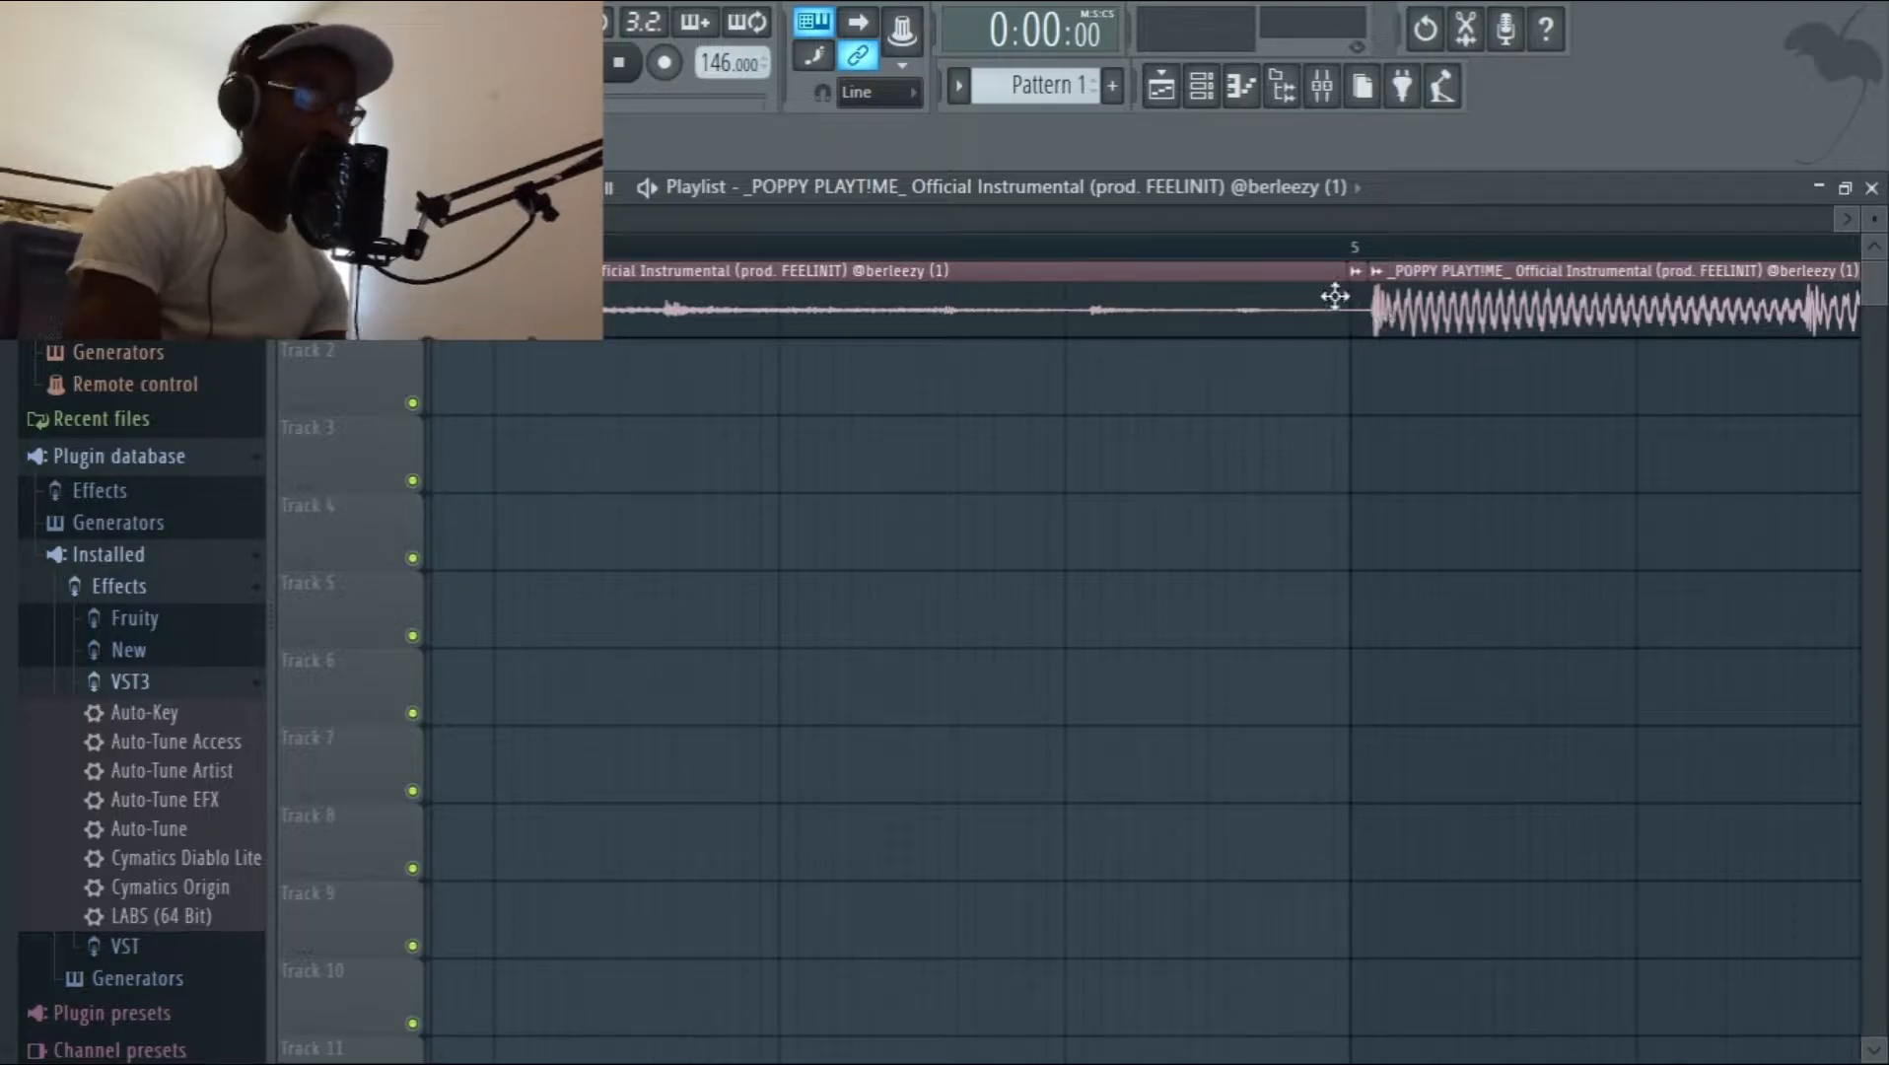
{"action": "mouse_move", "coordinate": [1358, 298]}
{"action": "left_mouse_down"}
{"action": "mouse_move", "coordinate": [1410, 305]}
{"action": "mouse_move", "coordinate": [1393, 305]}
{"action": "left_mouse_up"}
Play the edited instrumental to listen through the transition at bar 5, and stop playback.
{"action": "key", "text": "space"}
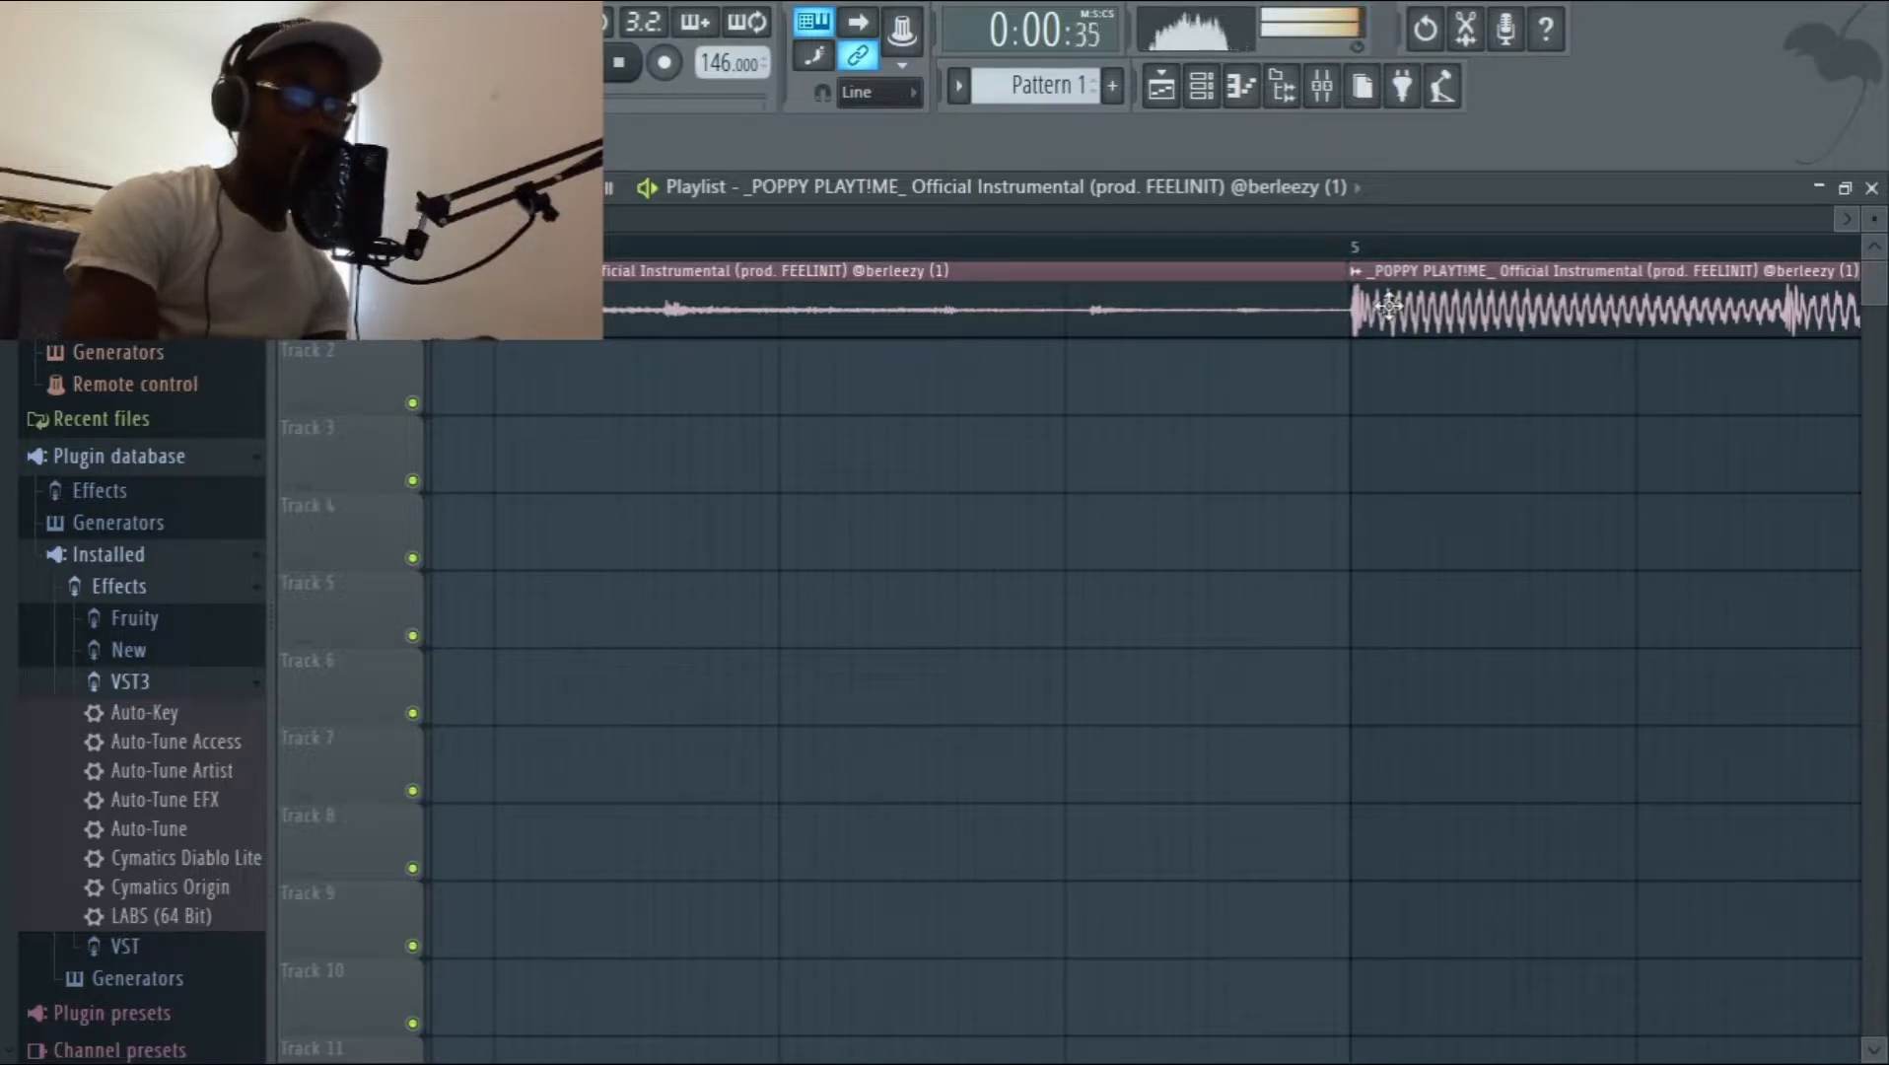
{"action": "left_click_drag", "start_coordinate": [475, 218], "coordinate": [579, 219]}
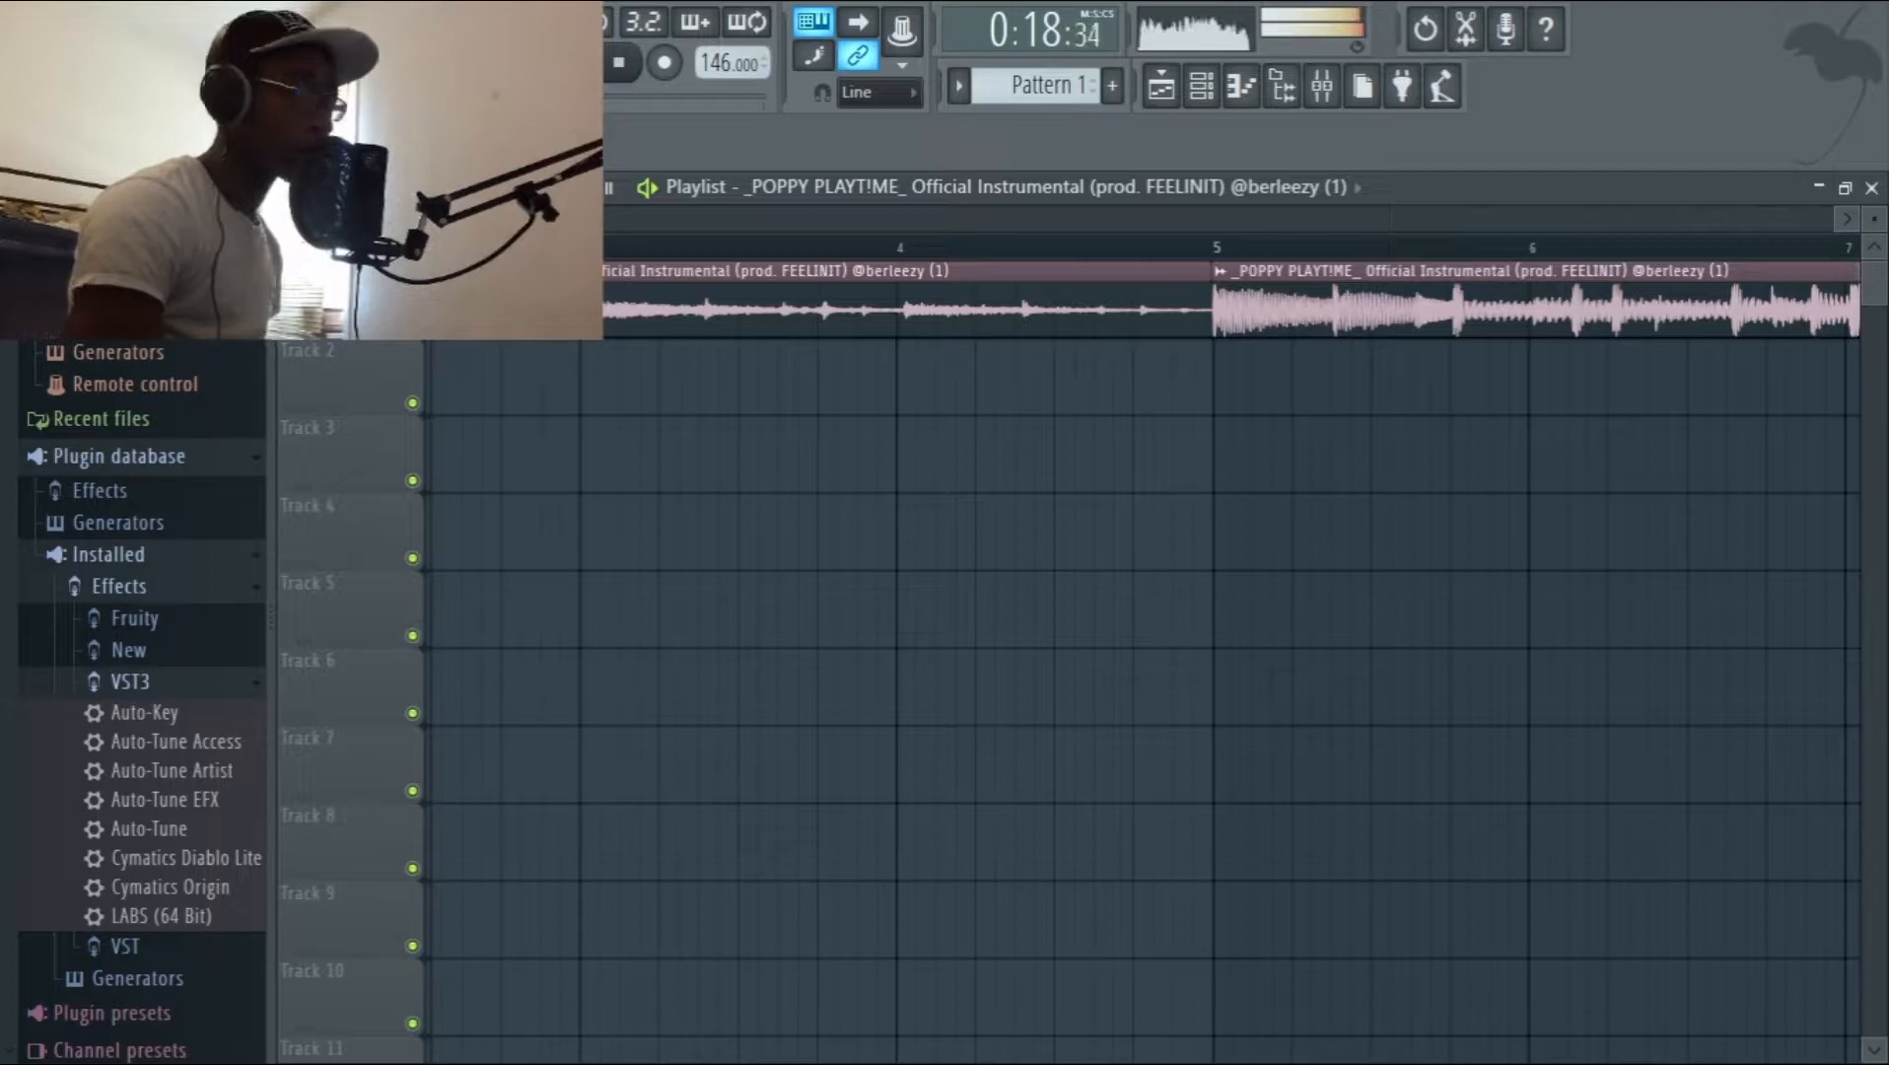
{"action": "key", "text": "space"}
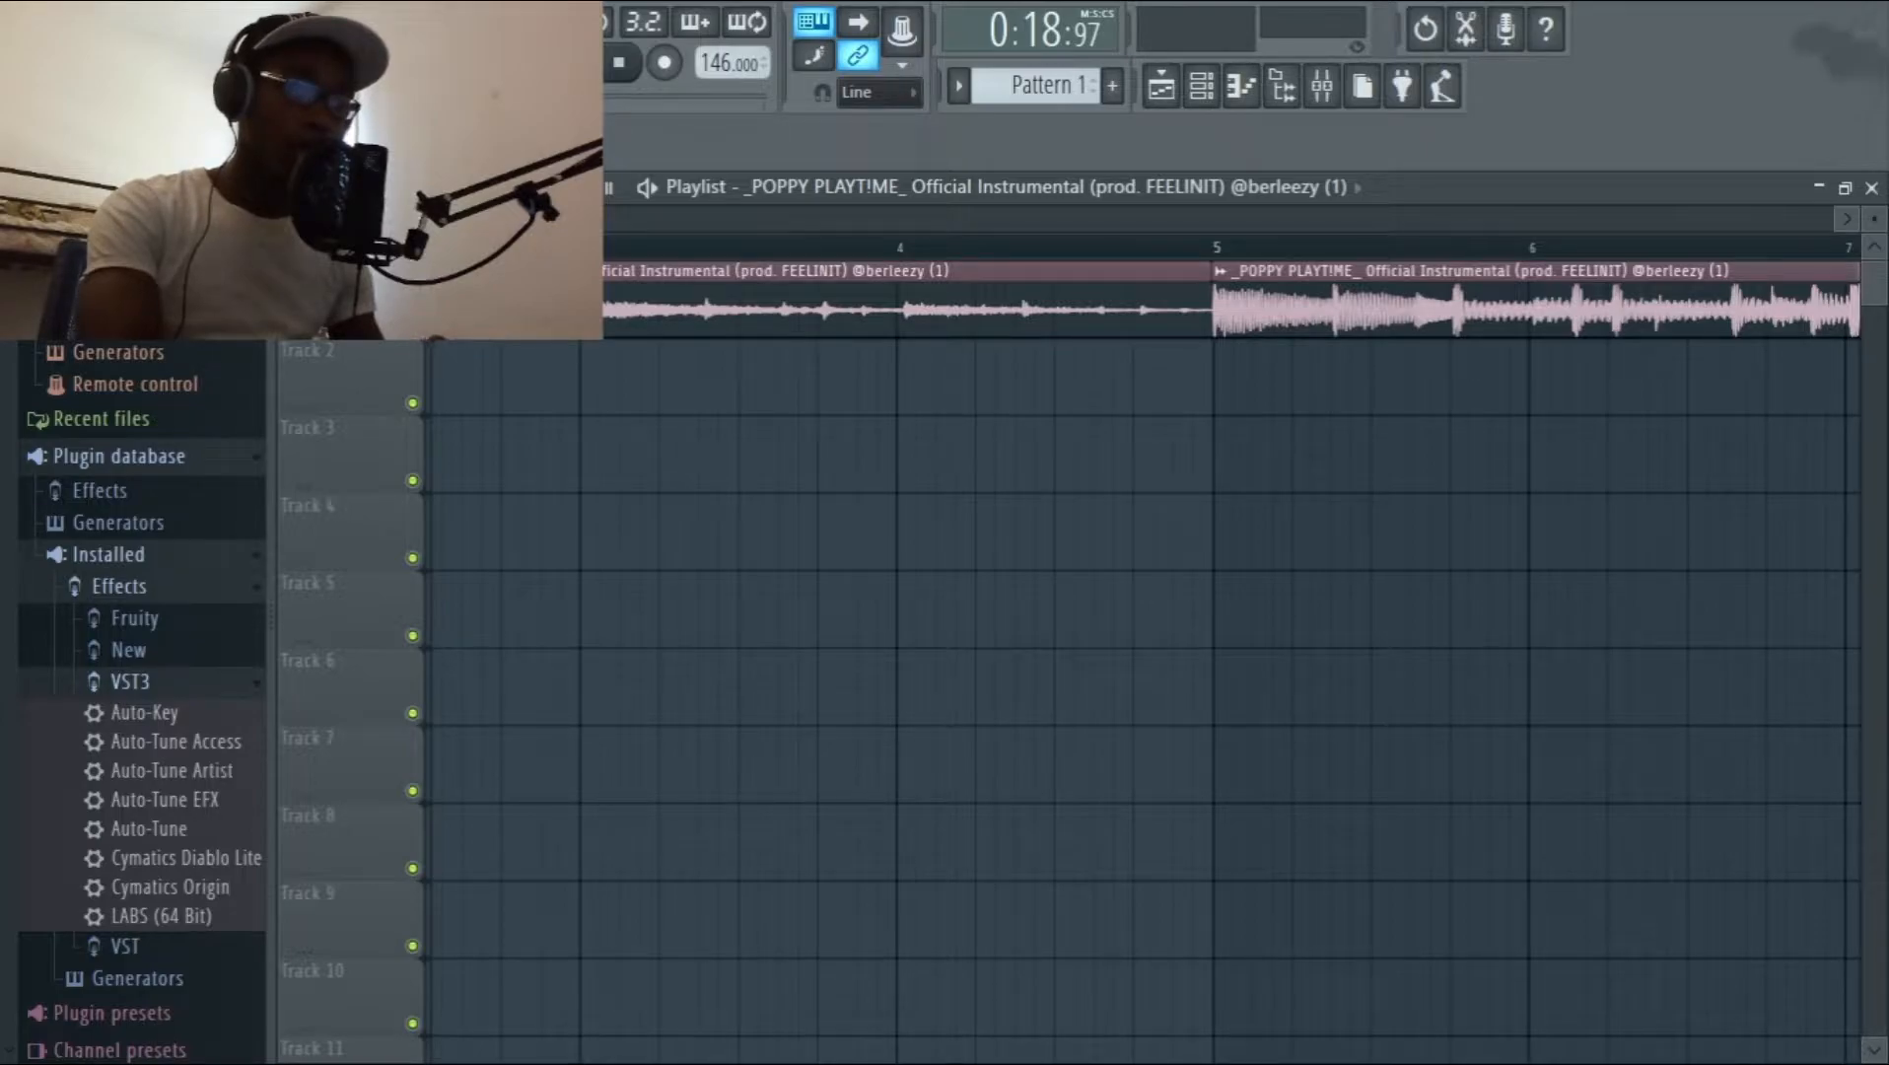
Open the mixer and set Insert 1's audio input to In 1.
{"action": "left_click", "coordinate": [1322, 86]}
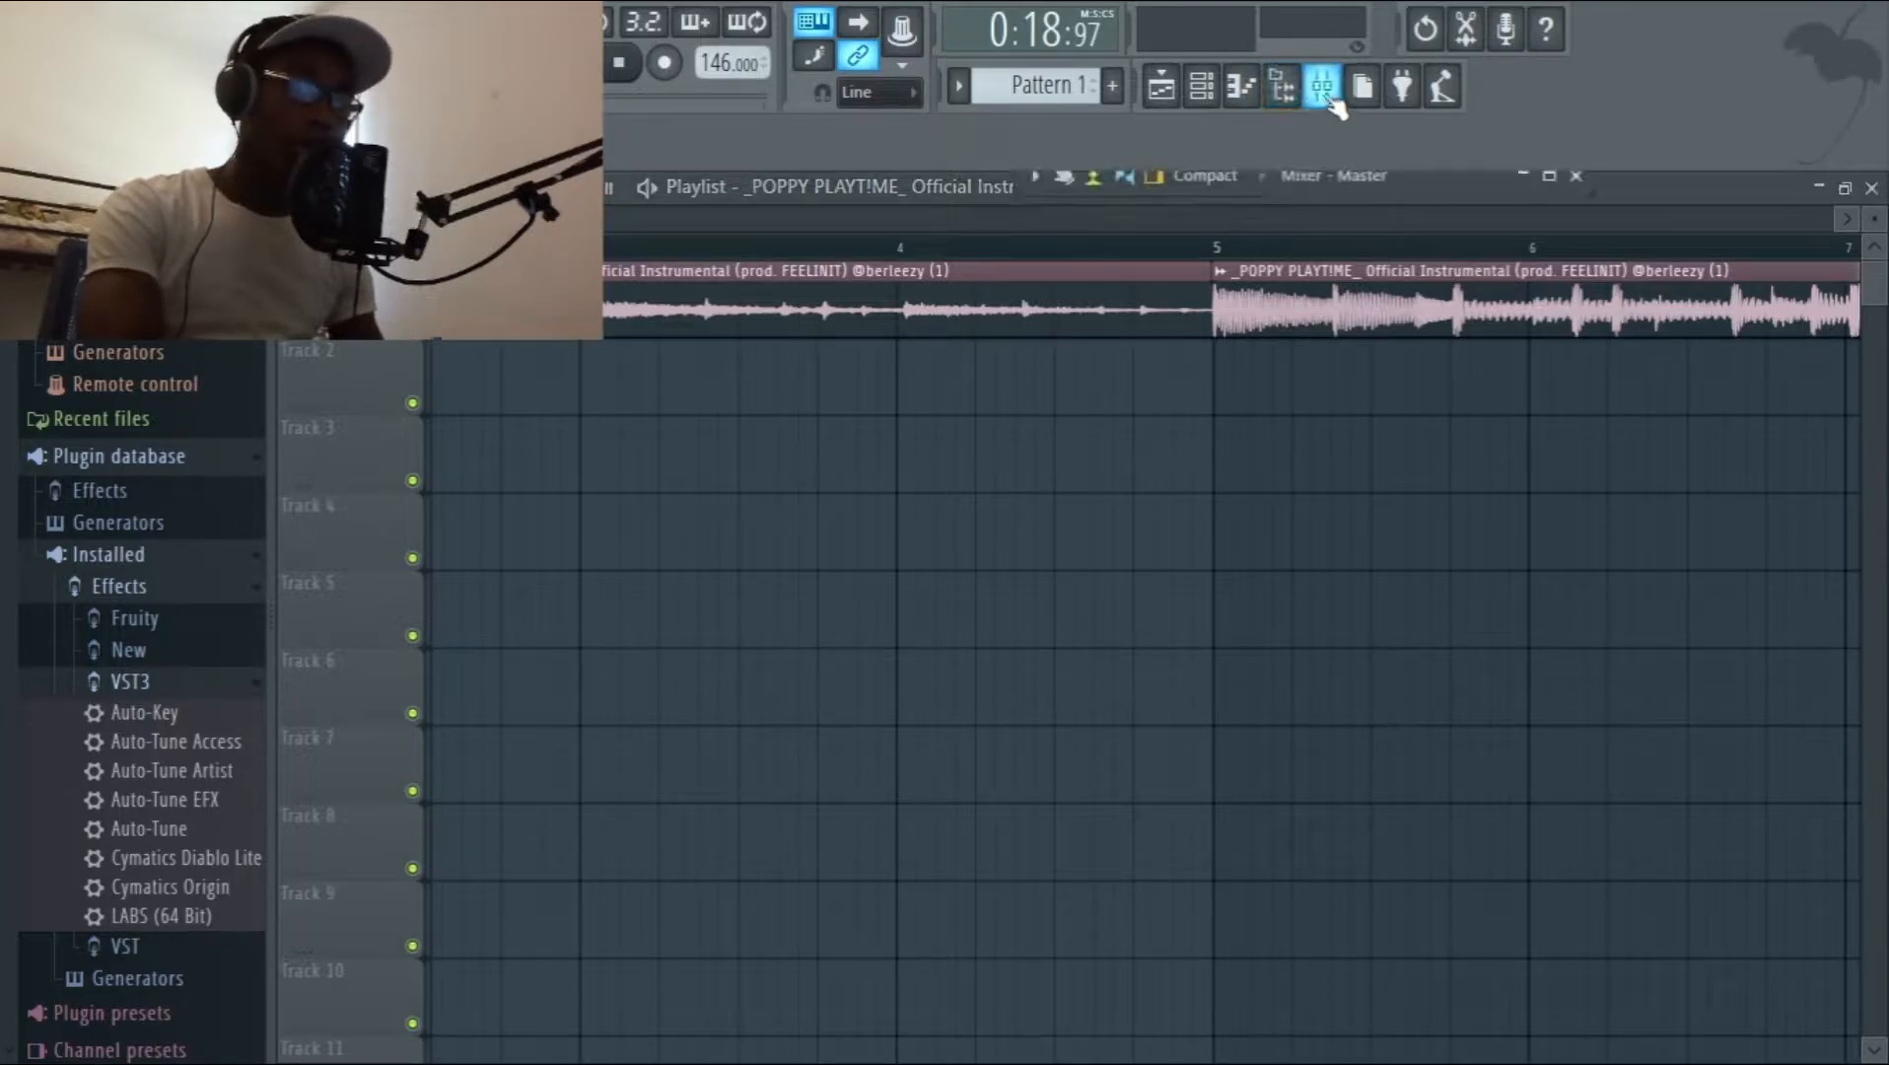
{"action": "left_click", "coordinate": [1548, 177]}
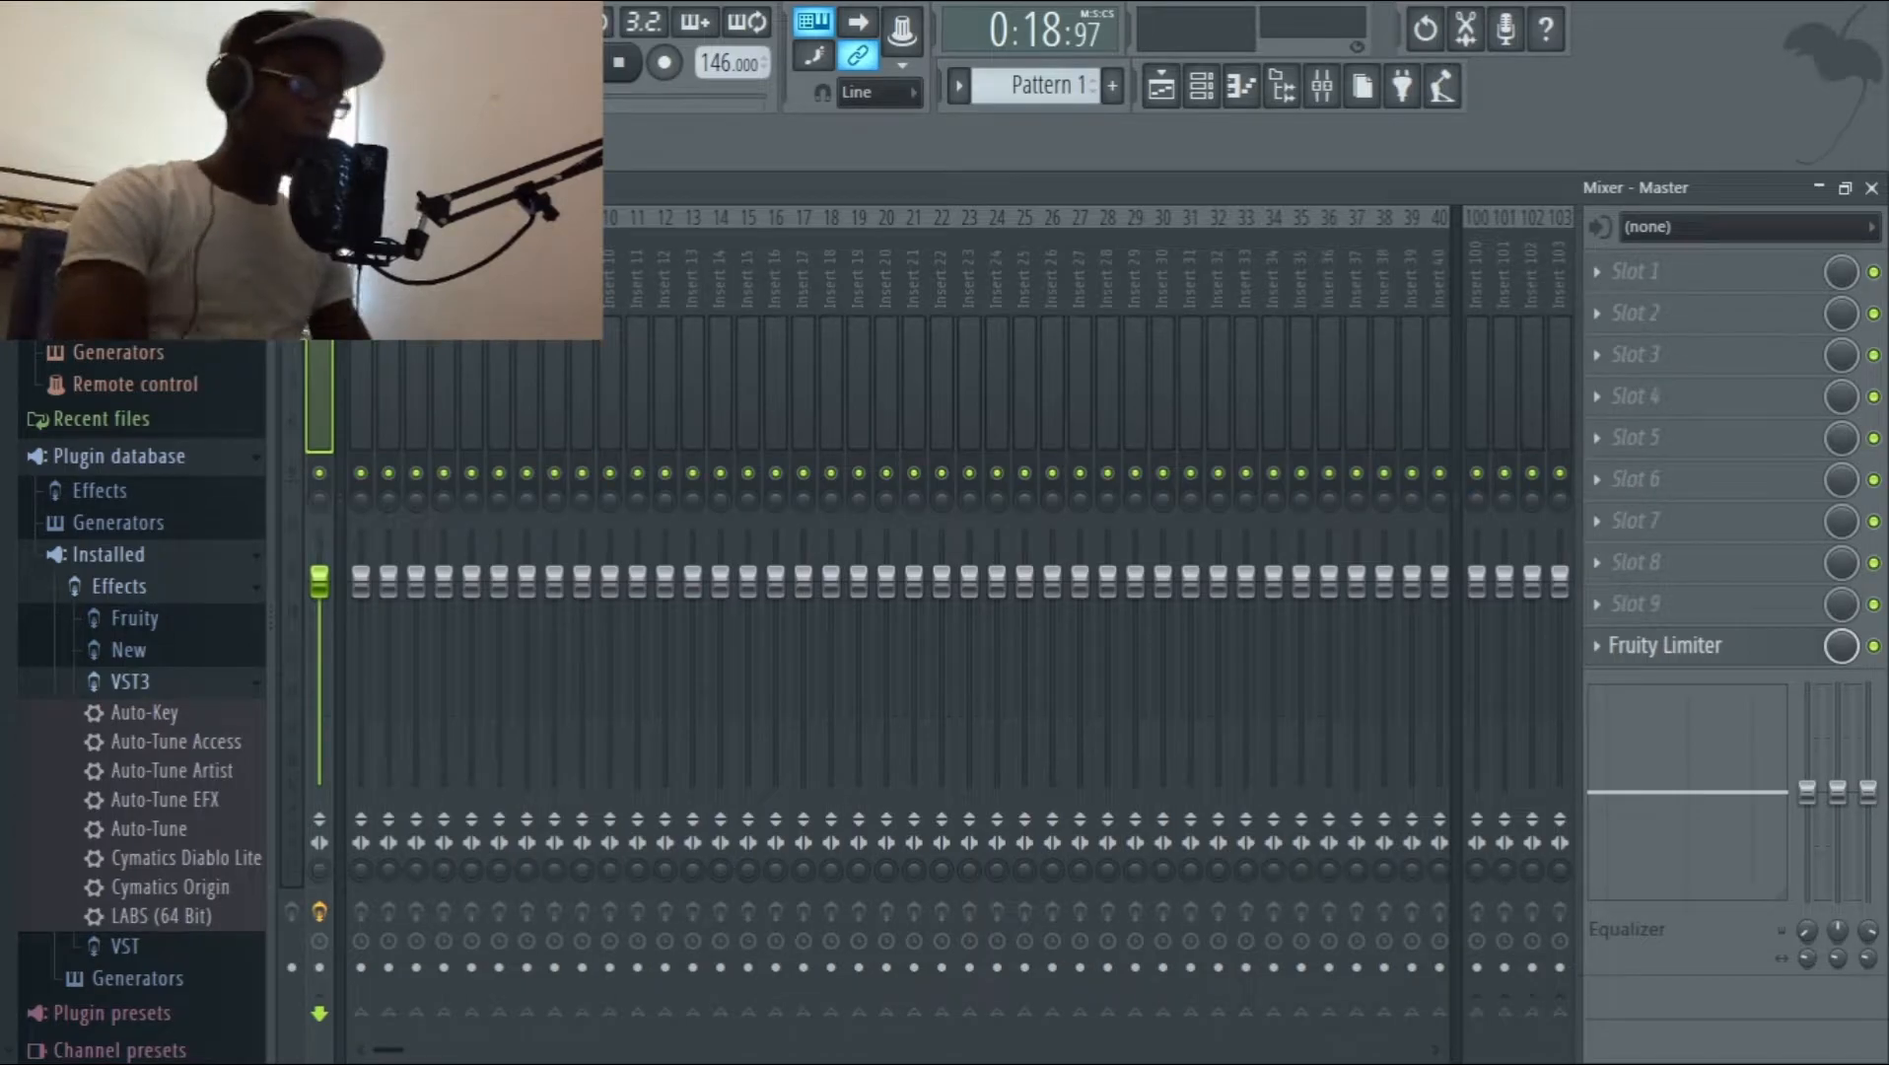
{"action": "left_click", "coordinate": [1678, 222]}
{"action": "left_click", "coordinate": [1652, 331]}
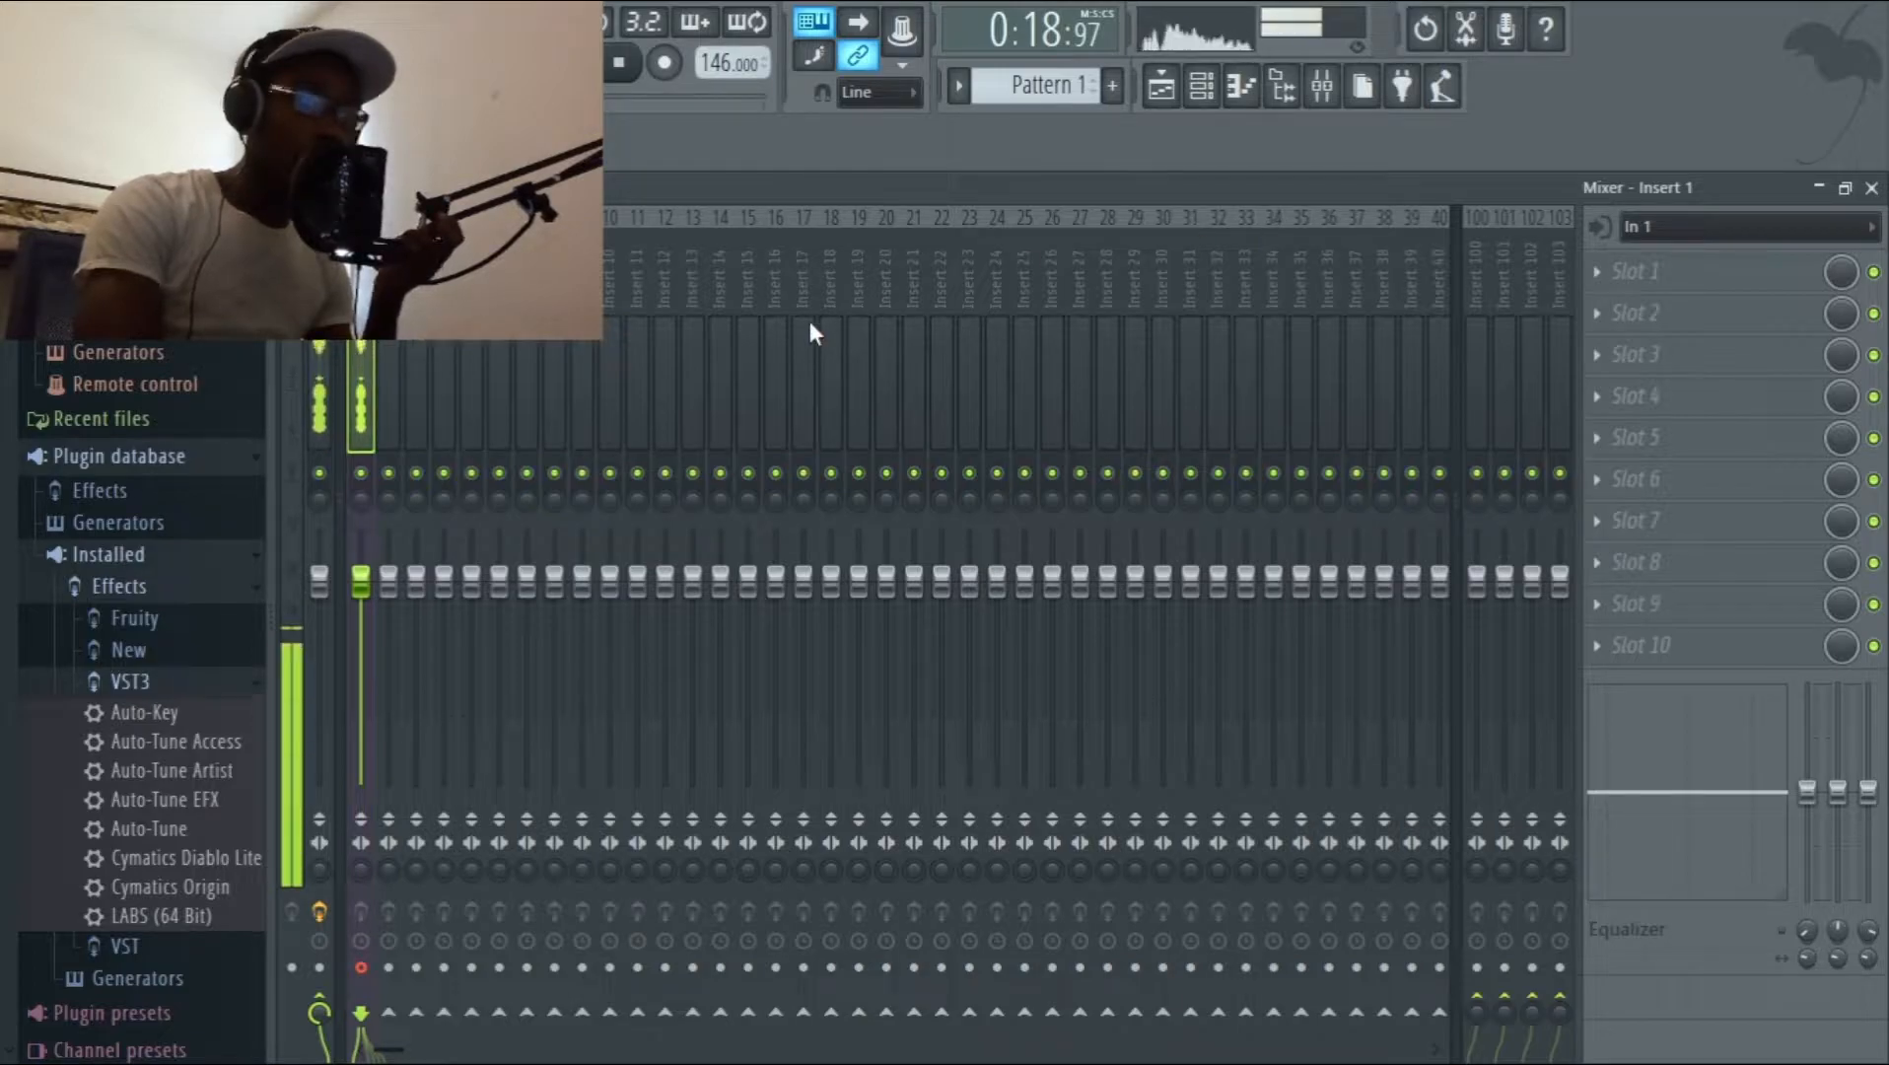
Route Insert 1 to Insert 2 instead of the master, and set up Insert 2 as Main Vocals 1 with its effects chain, routed to Insert 3.
{"action": "left_click", "coordinate": [319, 1012]}
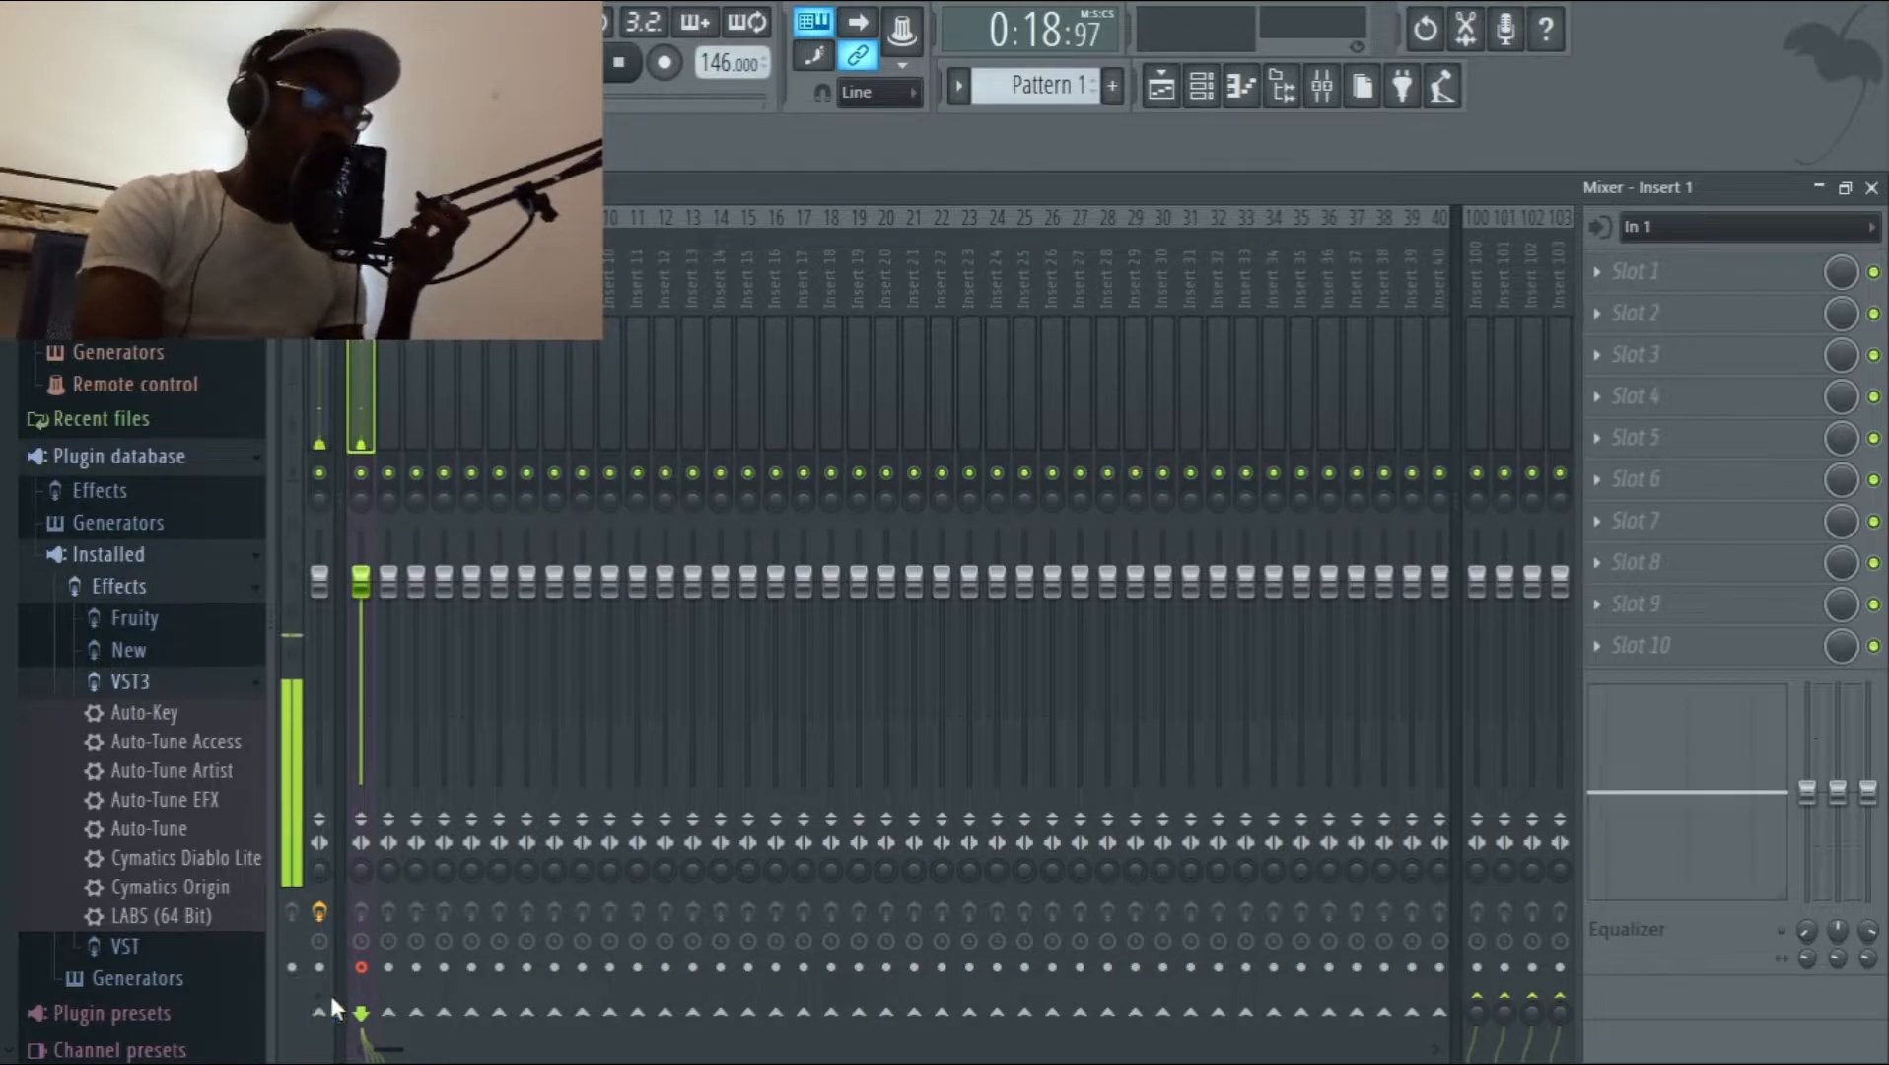
{"action": "left_click", "coordinate": [392, 1014]}
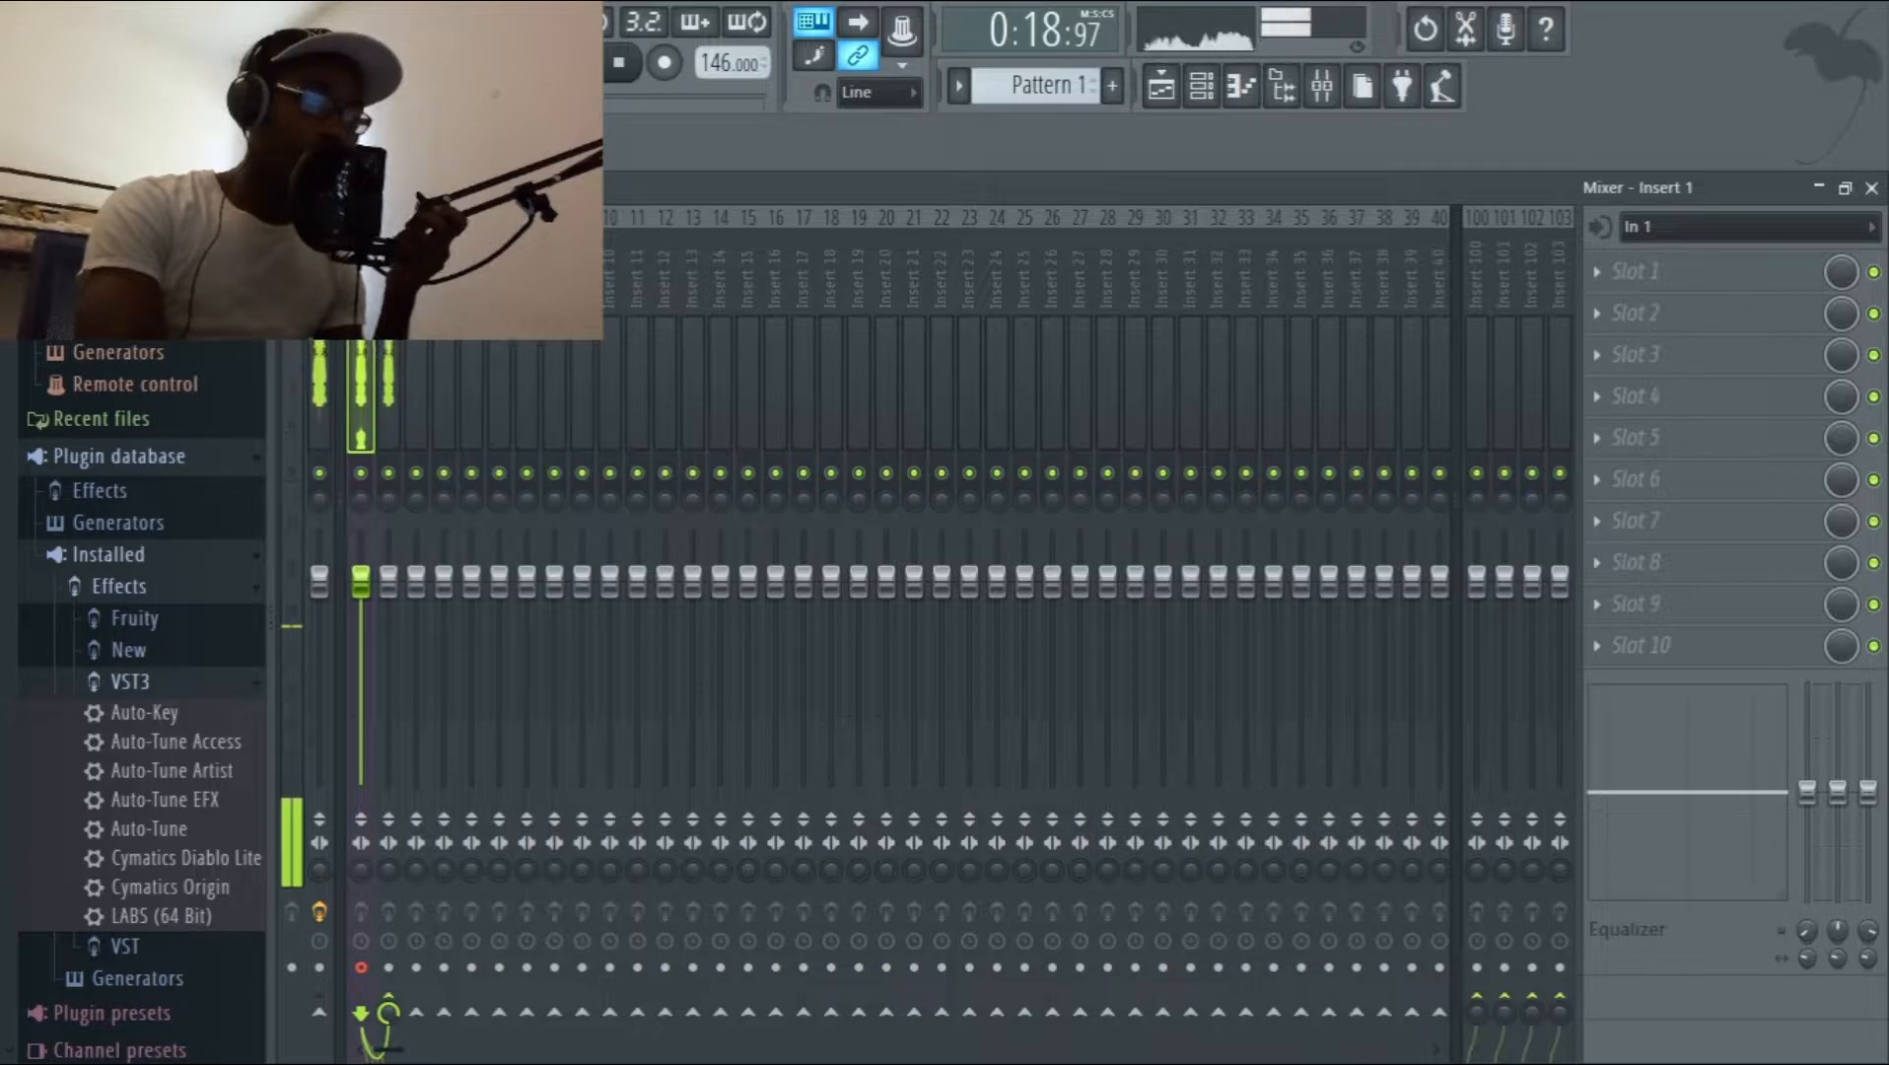
{"action": "left_click", "coordinate": [388, 295]}
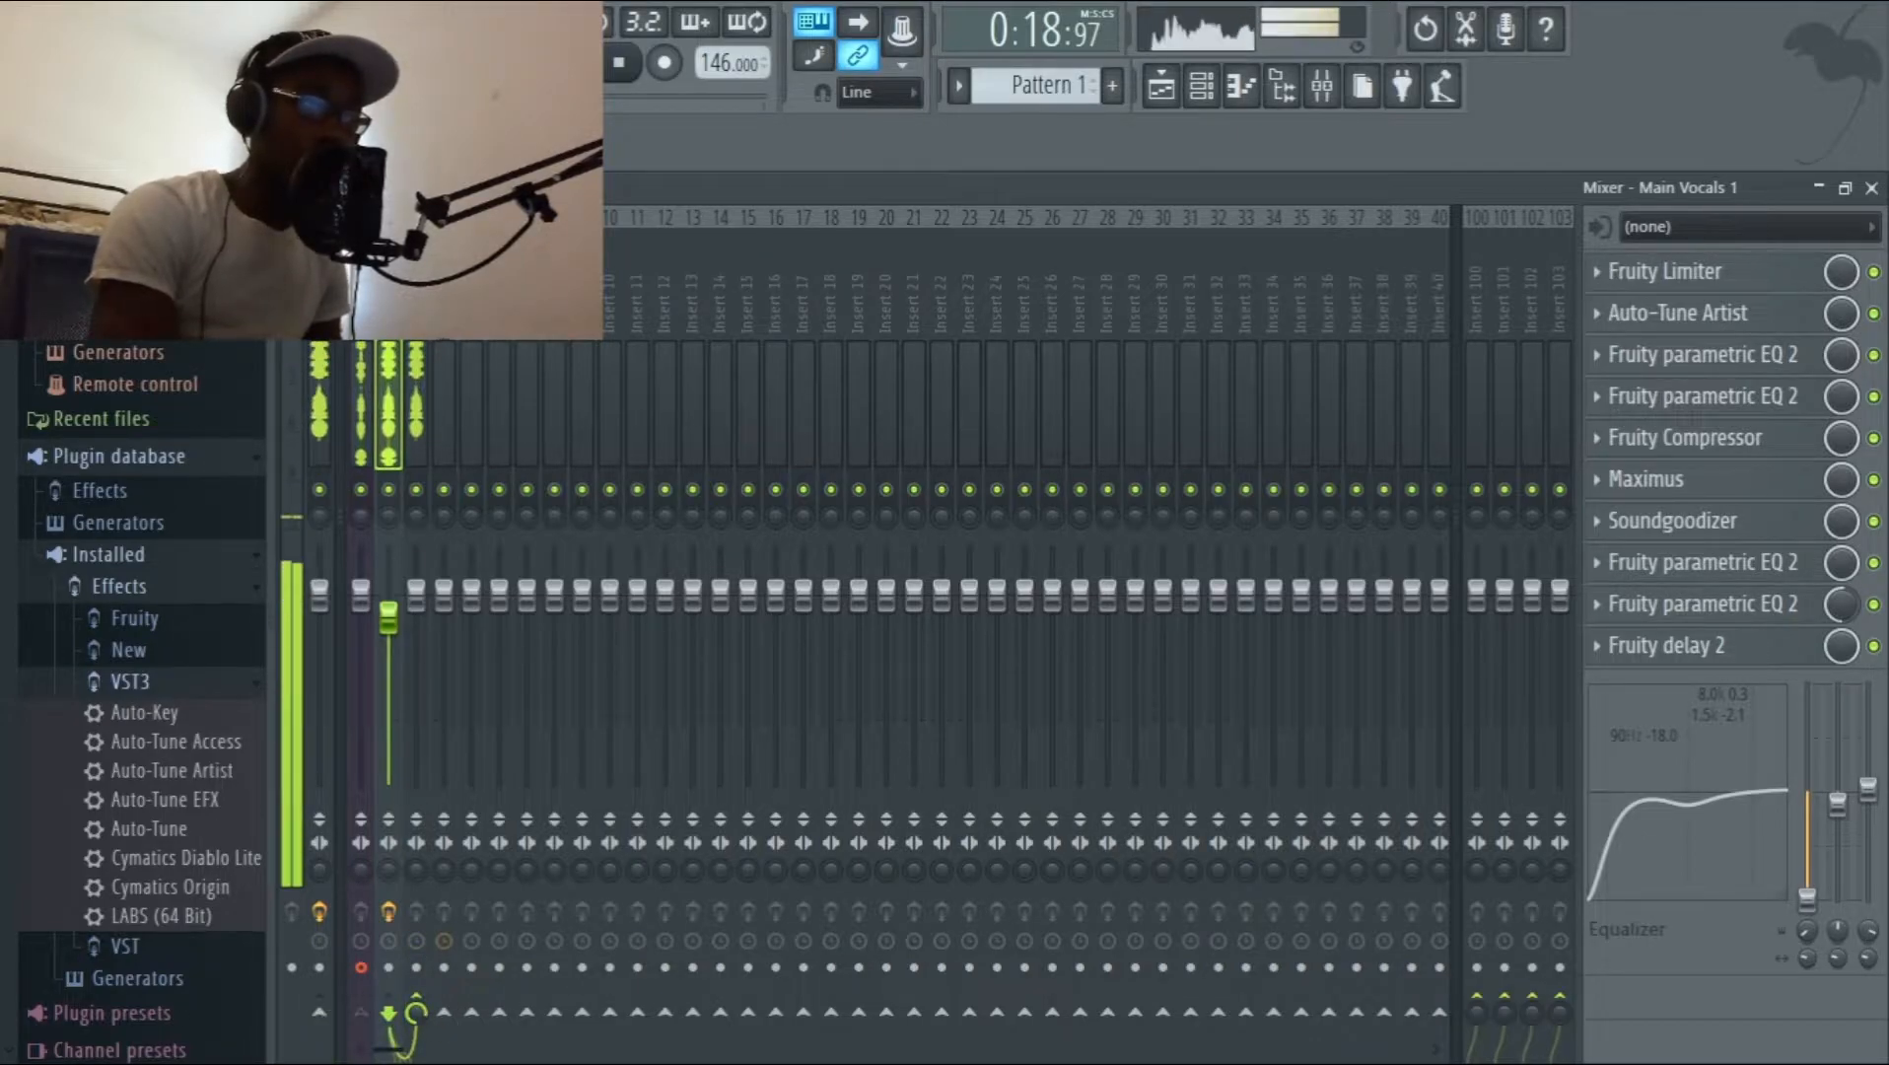
{"action": "left_click", "coordinate": [417, 1017]}
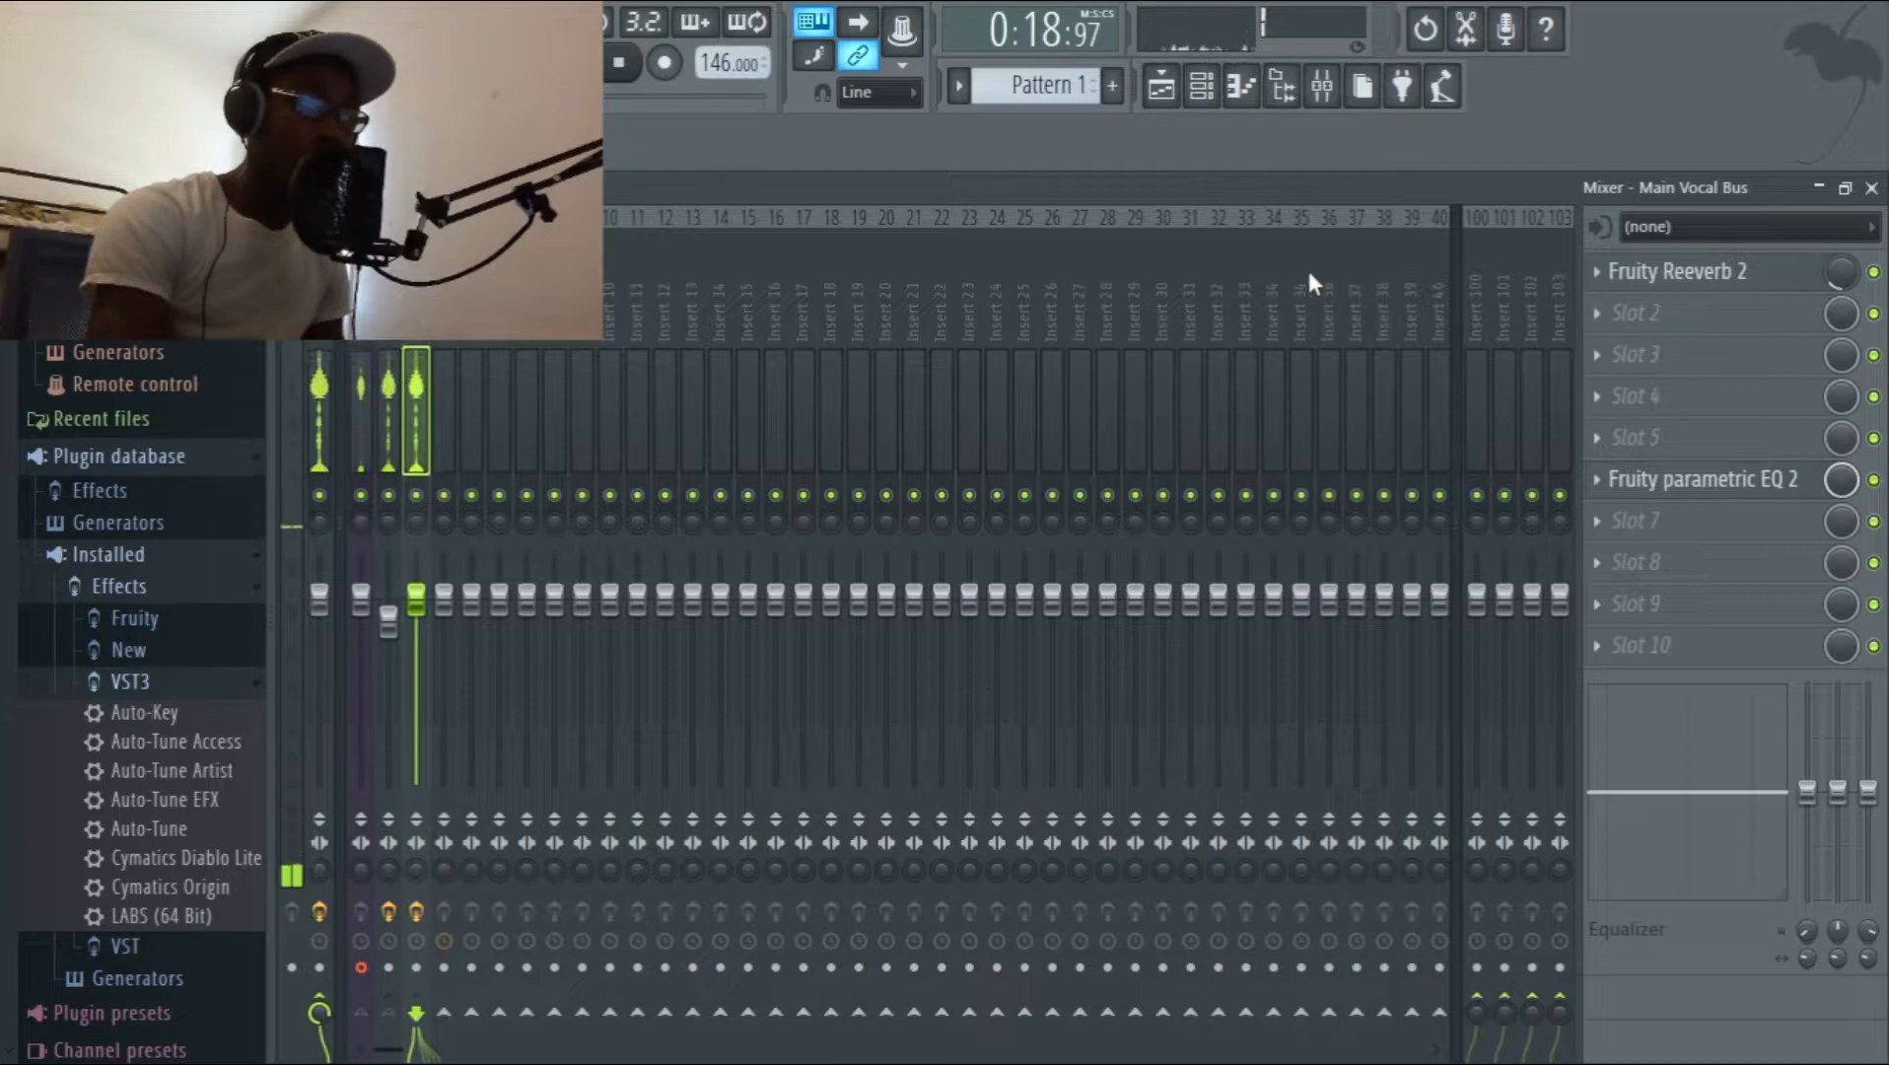
Inspect the key and scale settings of Auto-Tune Artist on the Main Vocals 1 track, and put the plugin window away.
{"action": "left_click", "coordinate": [388, 296]}
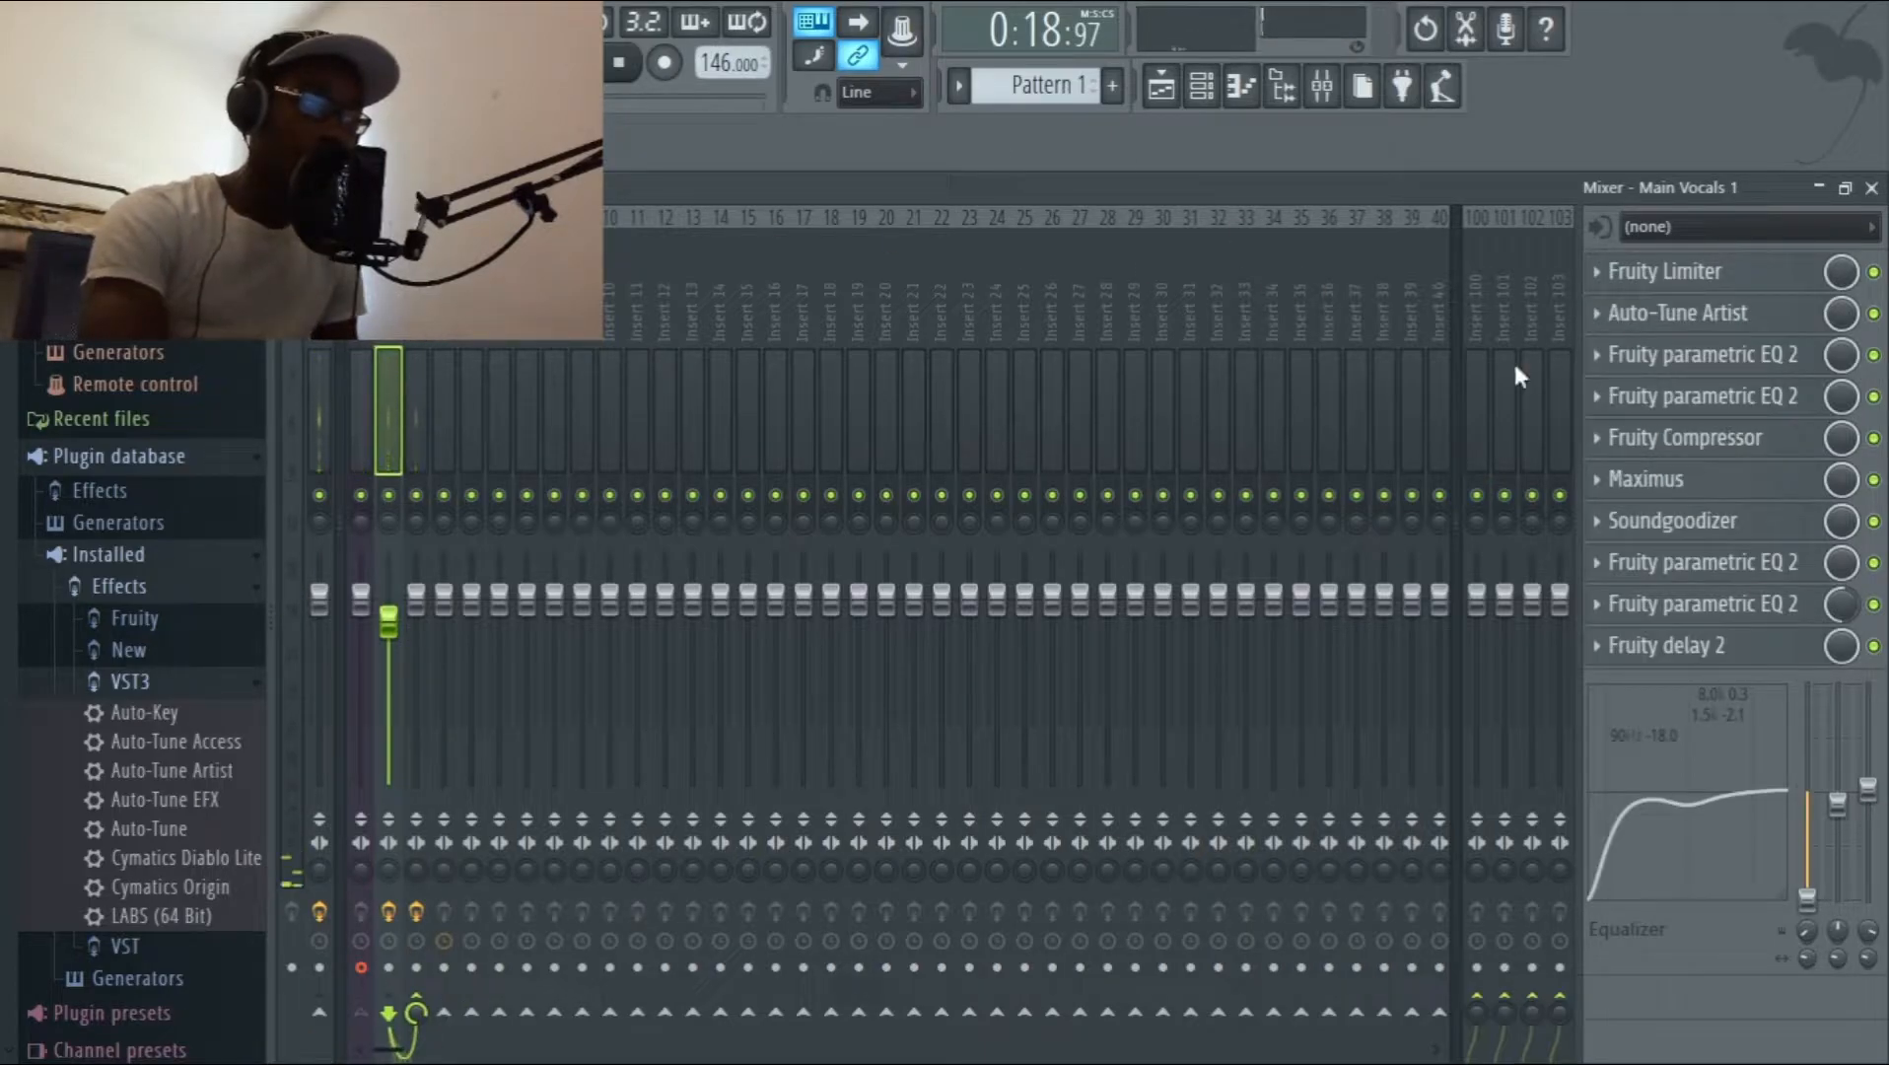
{"action": "left_click", "coordinate": [1626, 311]}
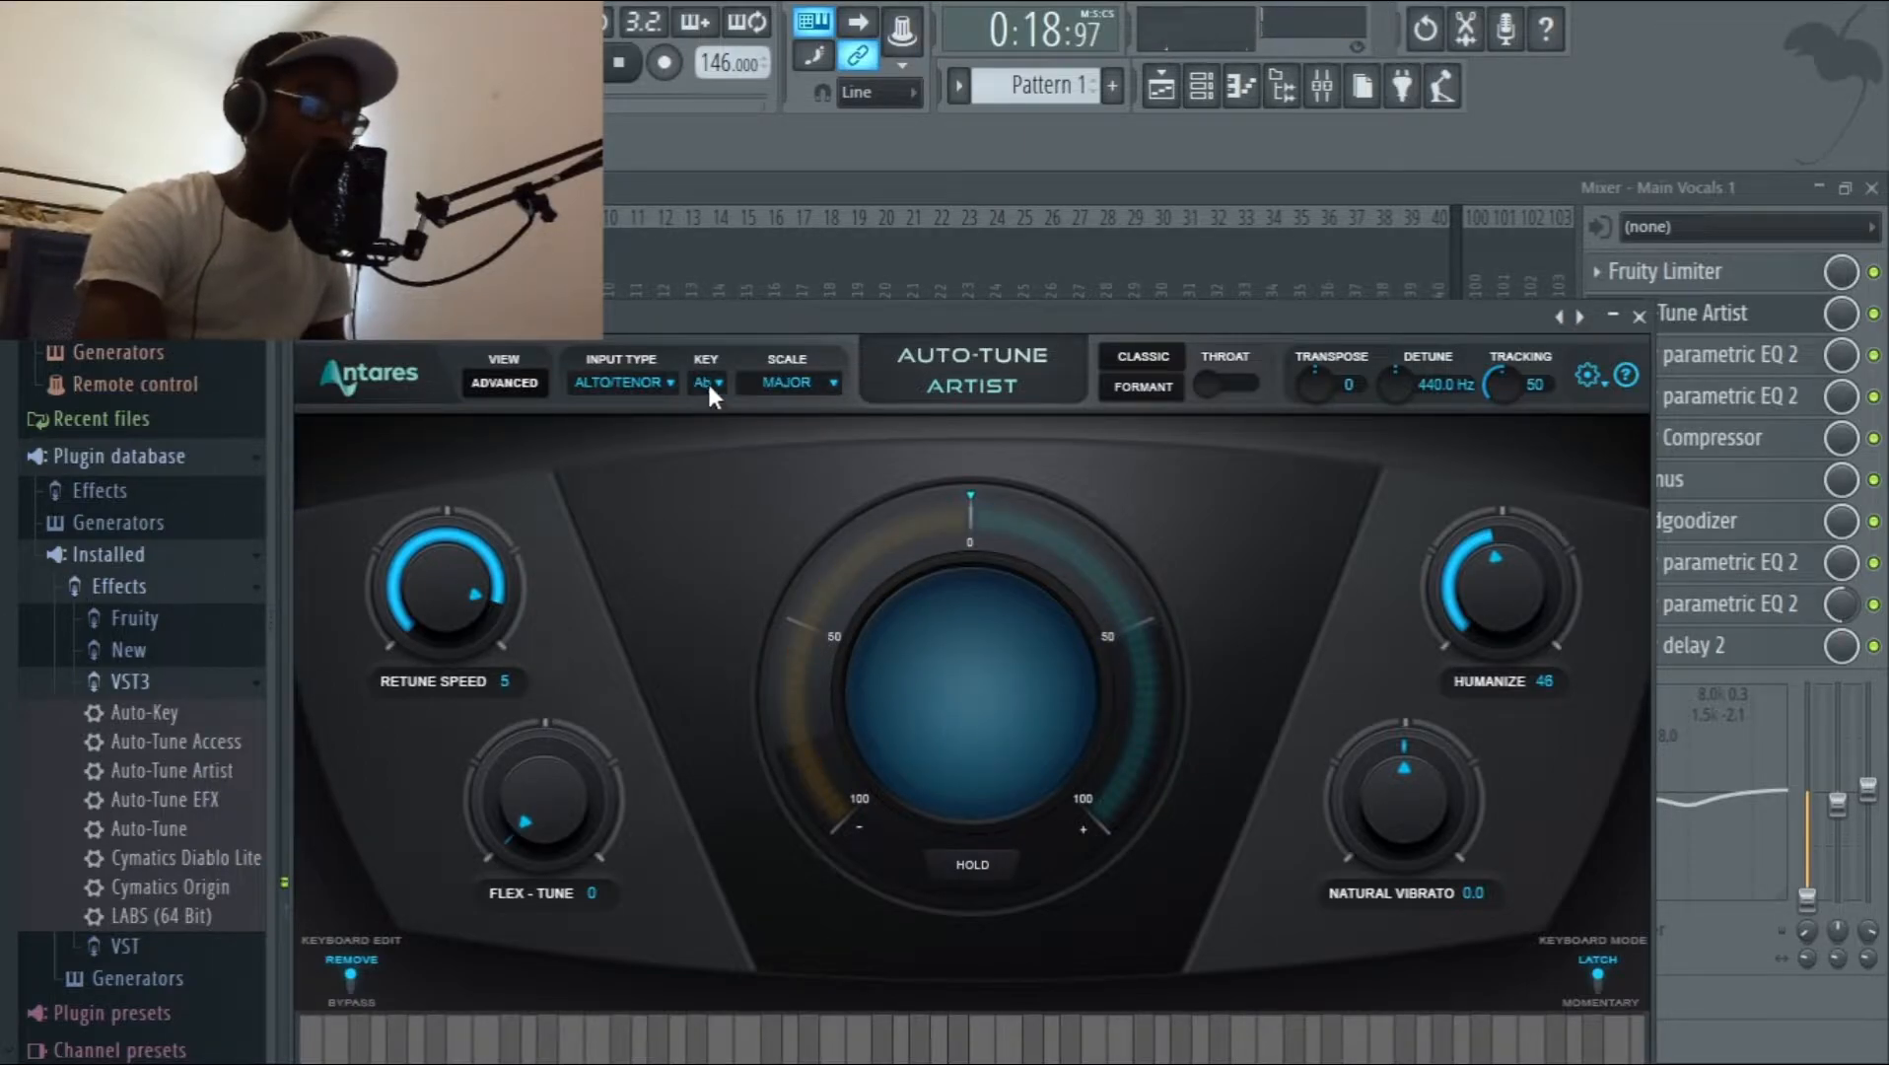
{"action": "left_click", "coordinate": [1612, 314]}
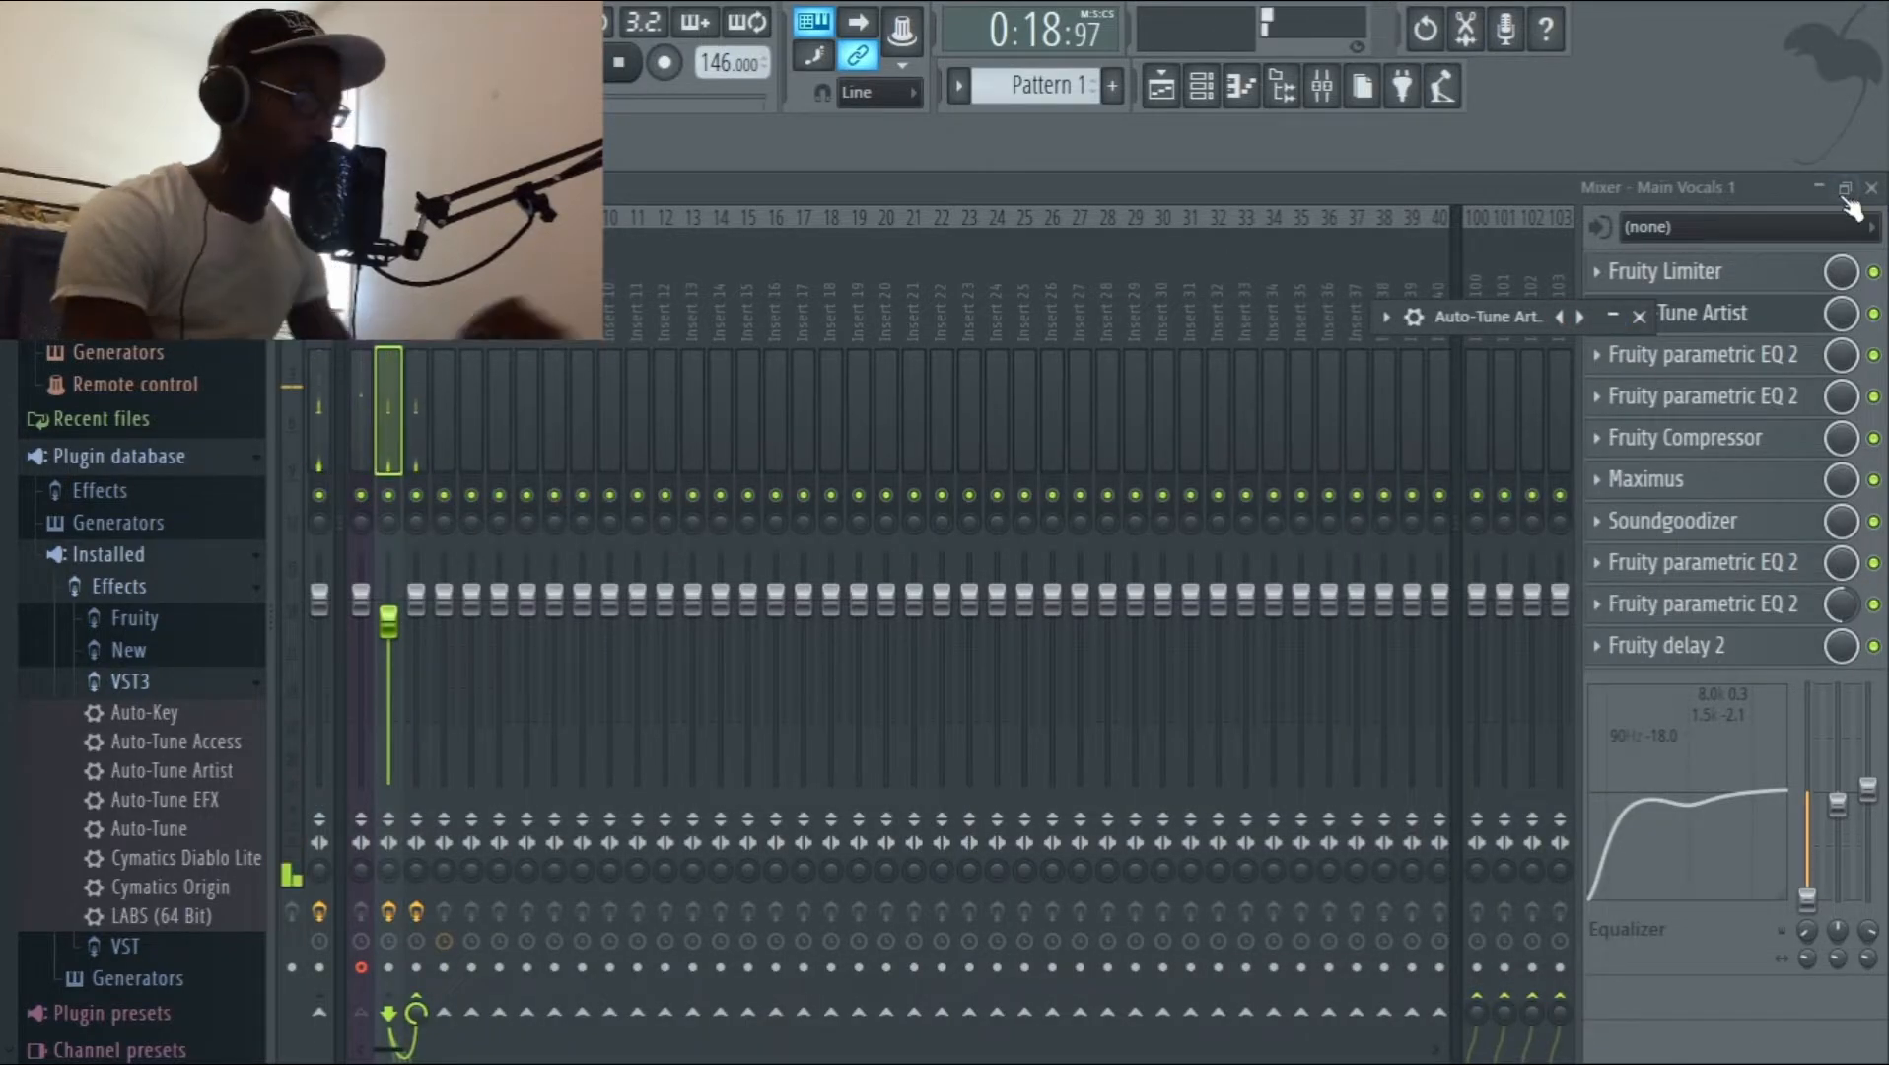
Return to the playlist, play the instrumental from between bars 3 and 4, stop, and move the playhead slightly earlier.
{"action": "left_click", "coordinate": [1818, 188]}
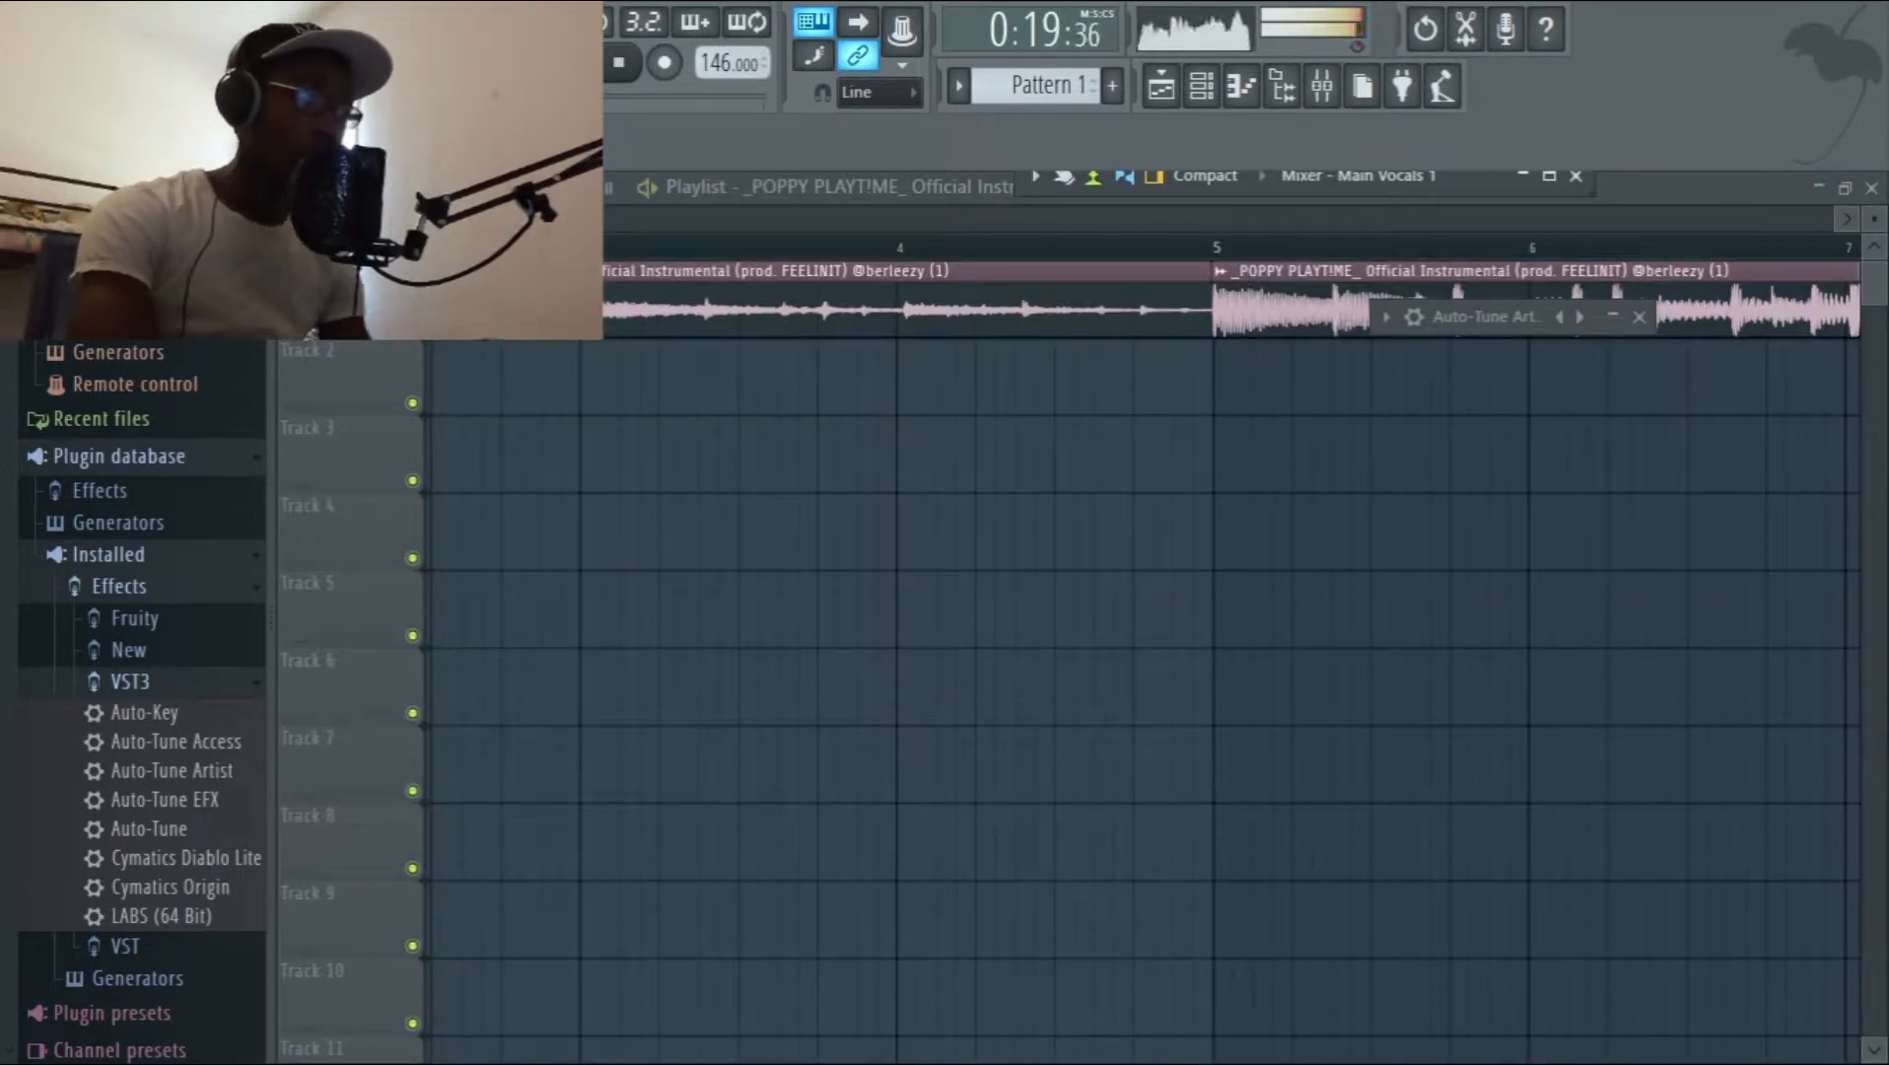
{"action": "left_click", "coordinate": [705, 241]}
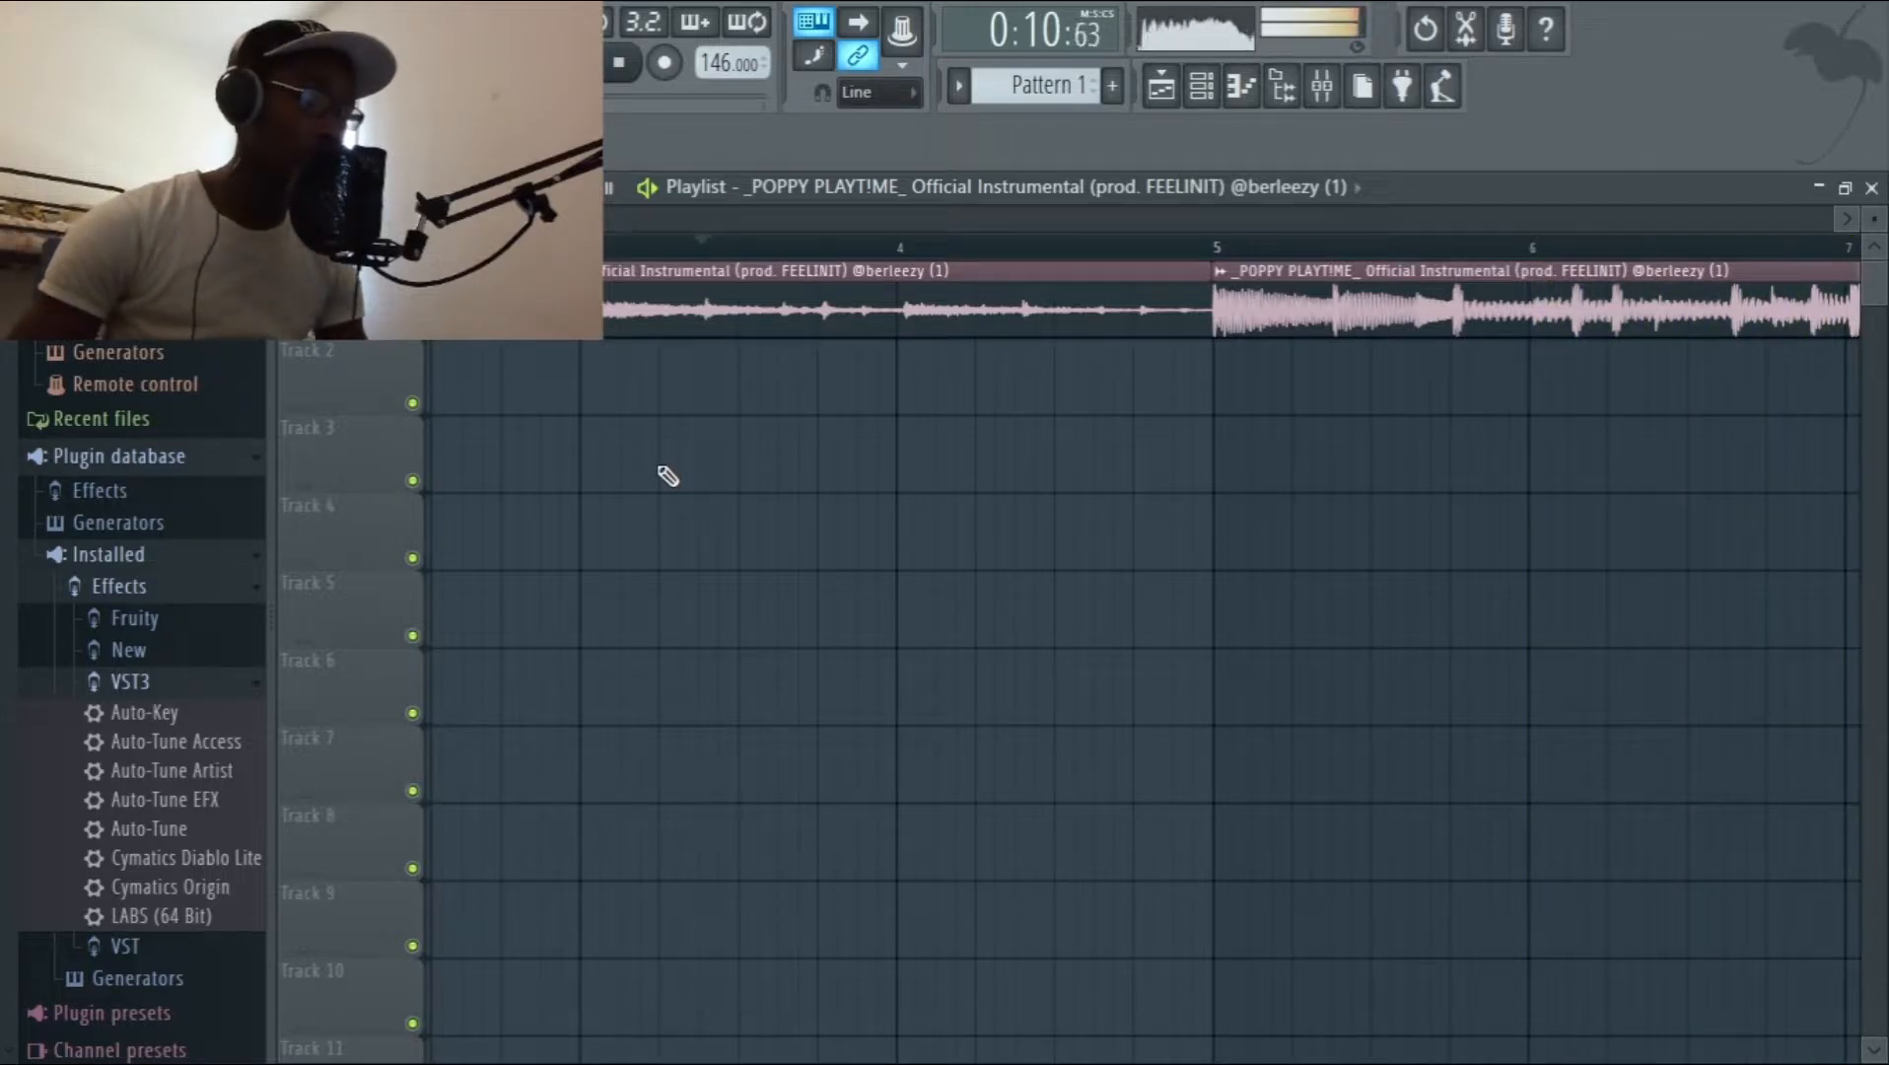
{"action": "key", "text": "space"}
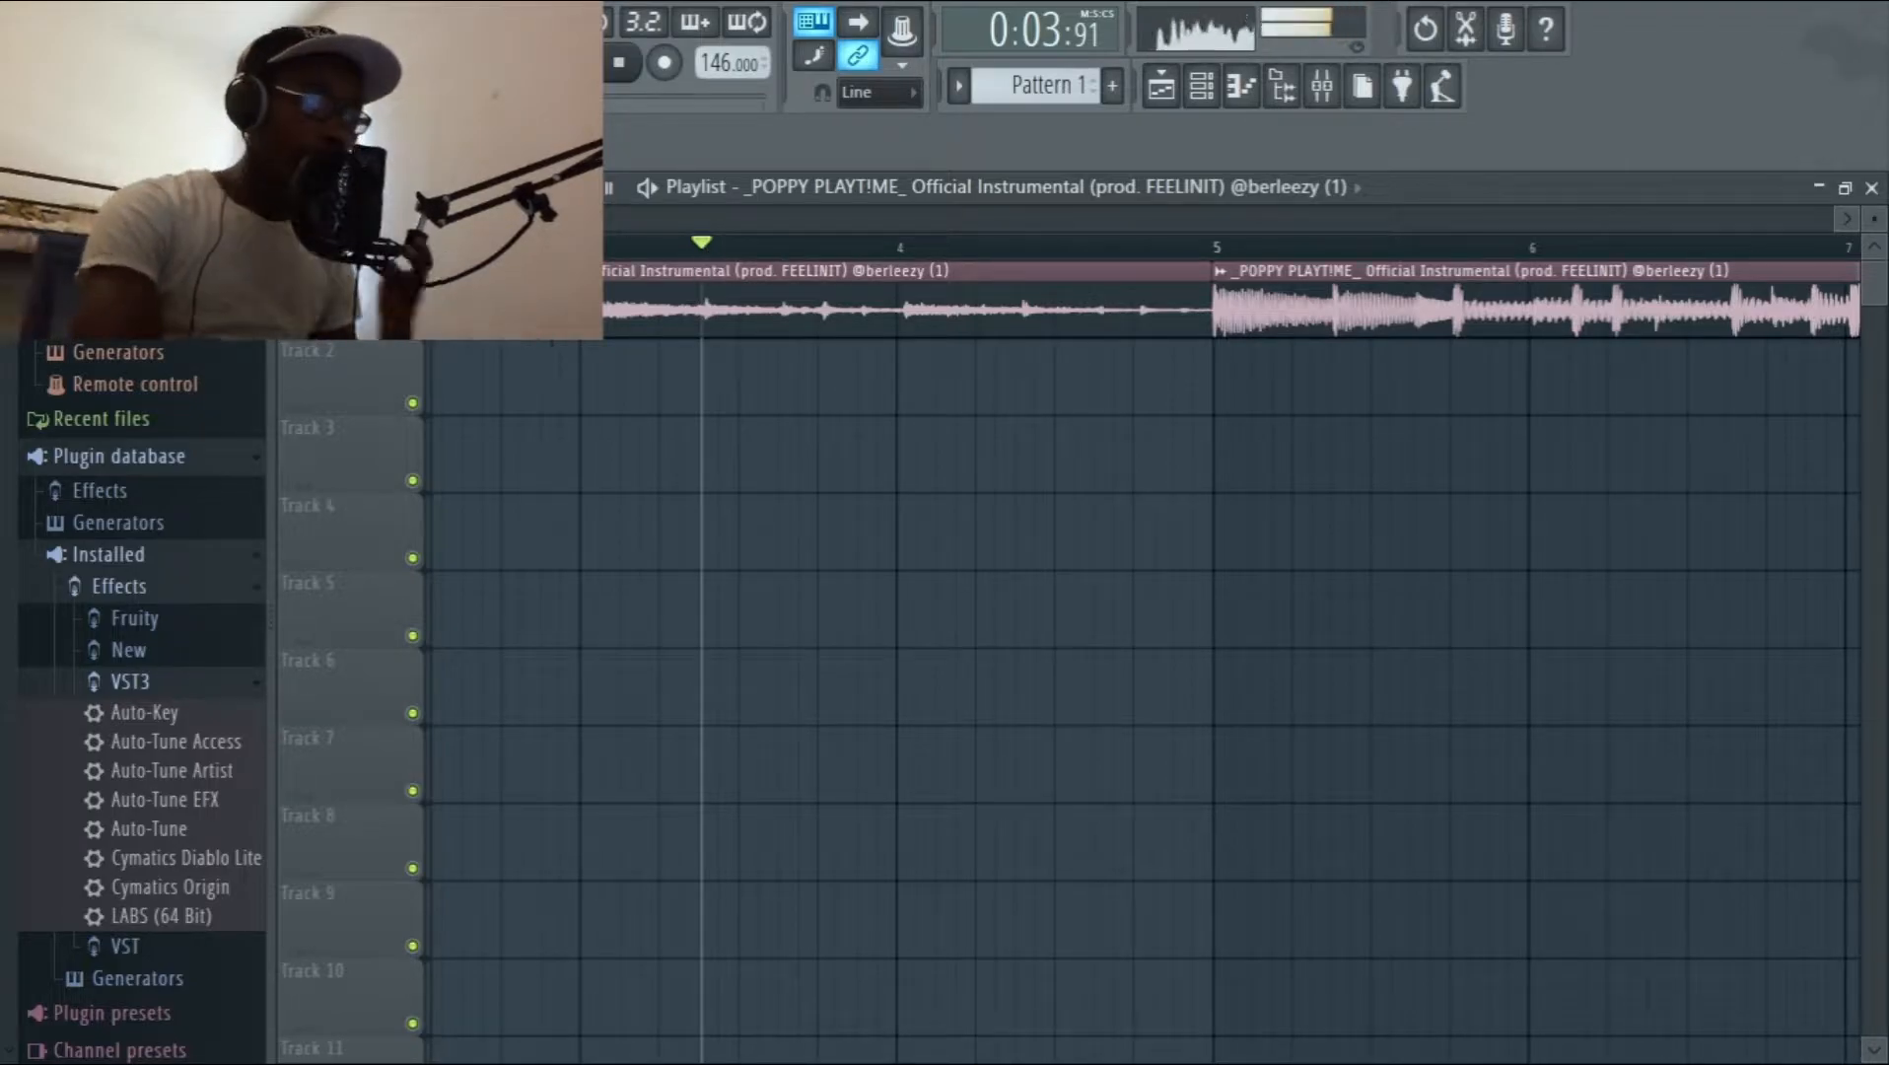
{"action": "left_click_drag", "start_coordinate": [706, 244], "coordinate": [636, 253]}
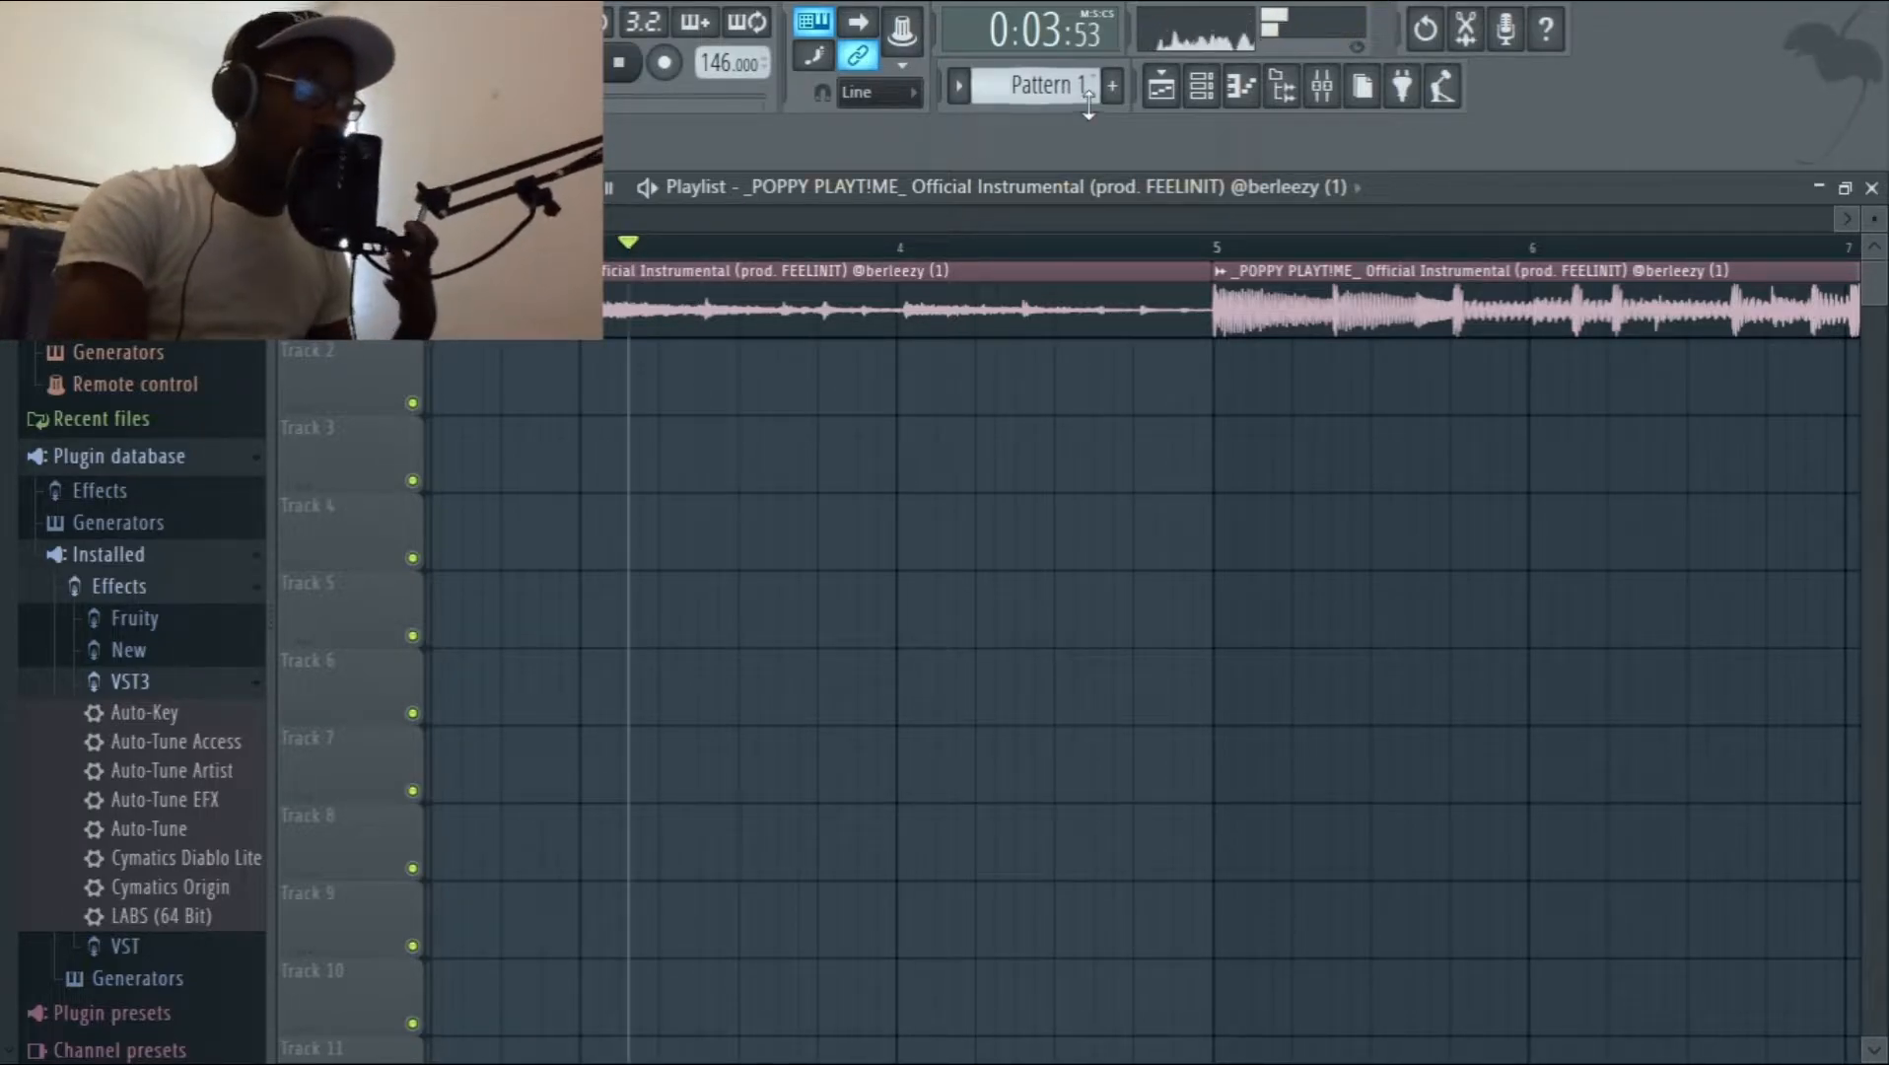
Raise the Main Vocals 1 fader in the mixer to the same level as the neighbouring tracks.
{"action": "left_click", "coordinate": [1321, 86]}
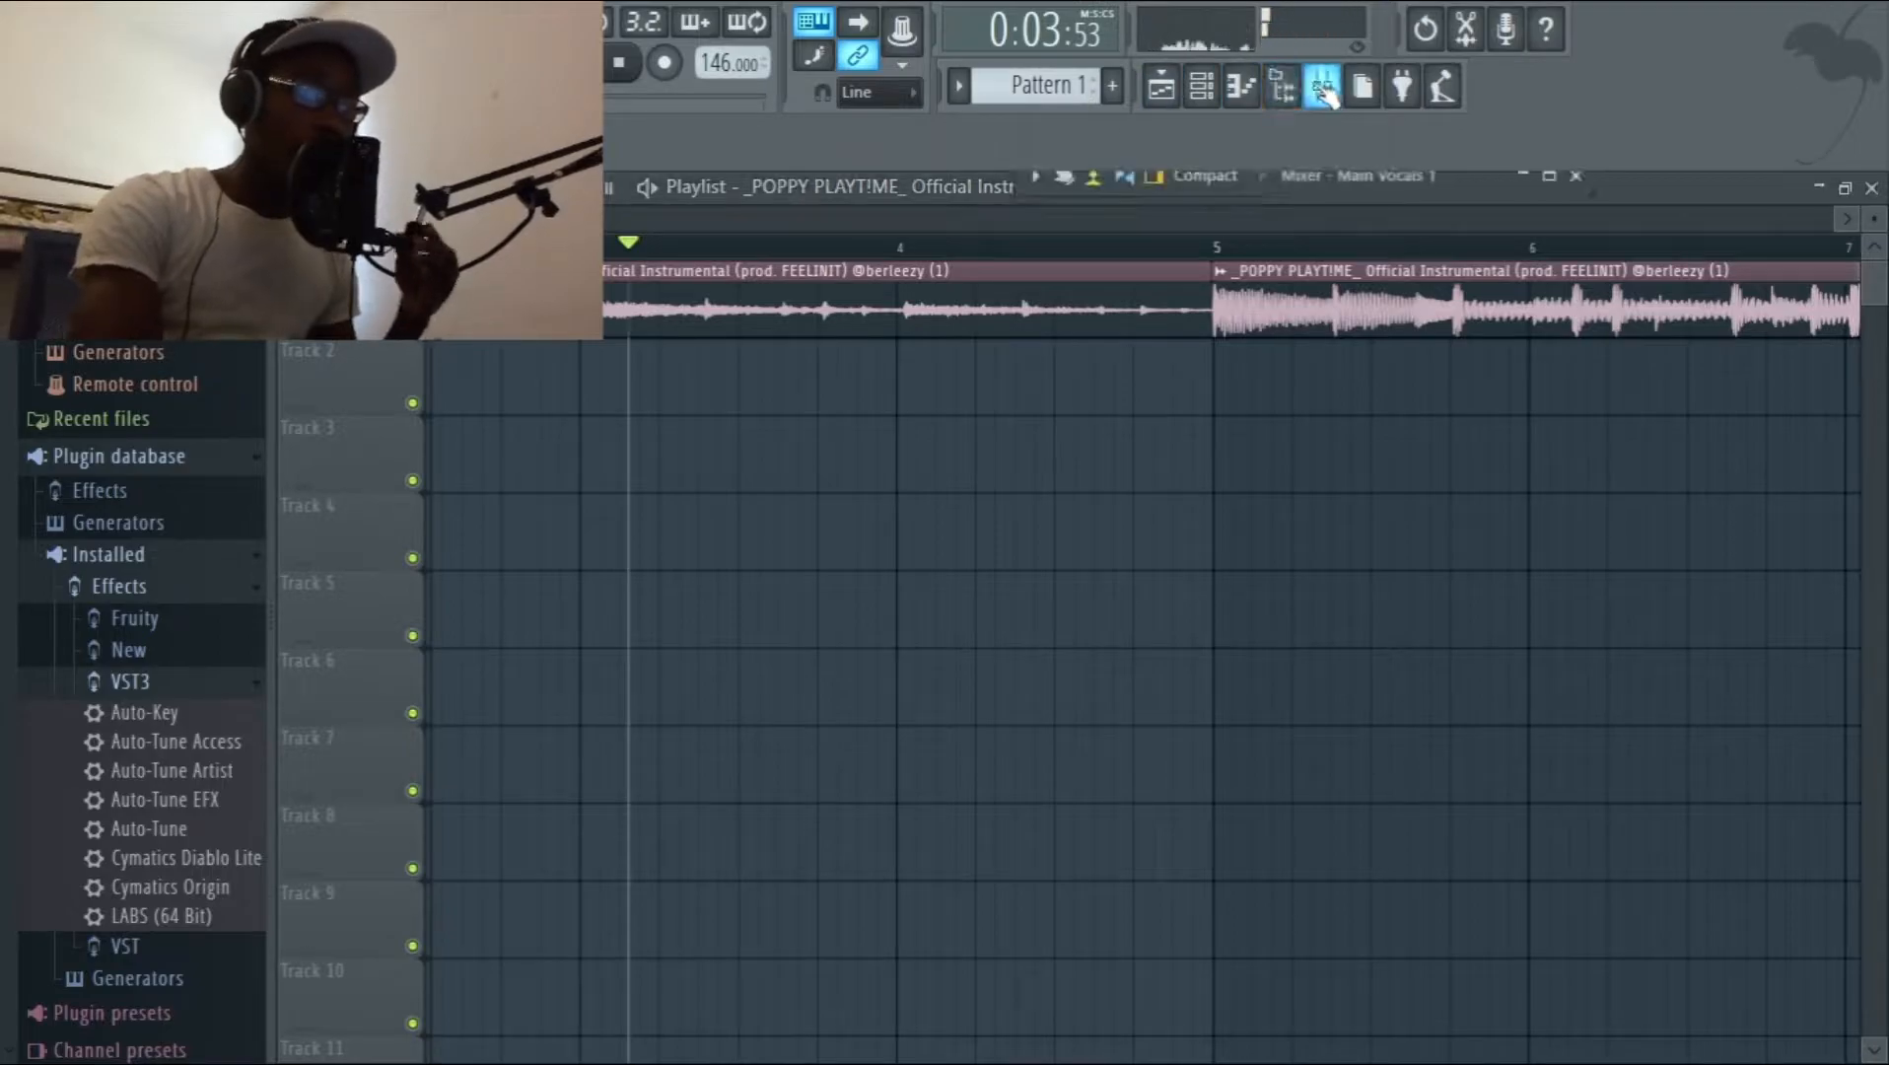
{"action": "left_click", "coordinate": [1548, 177]}
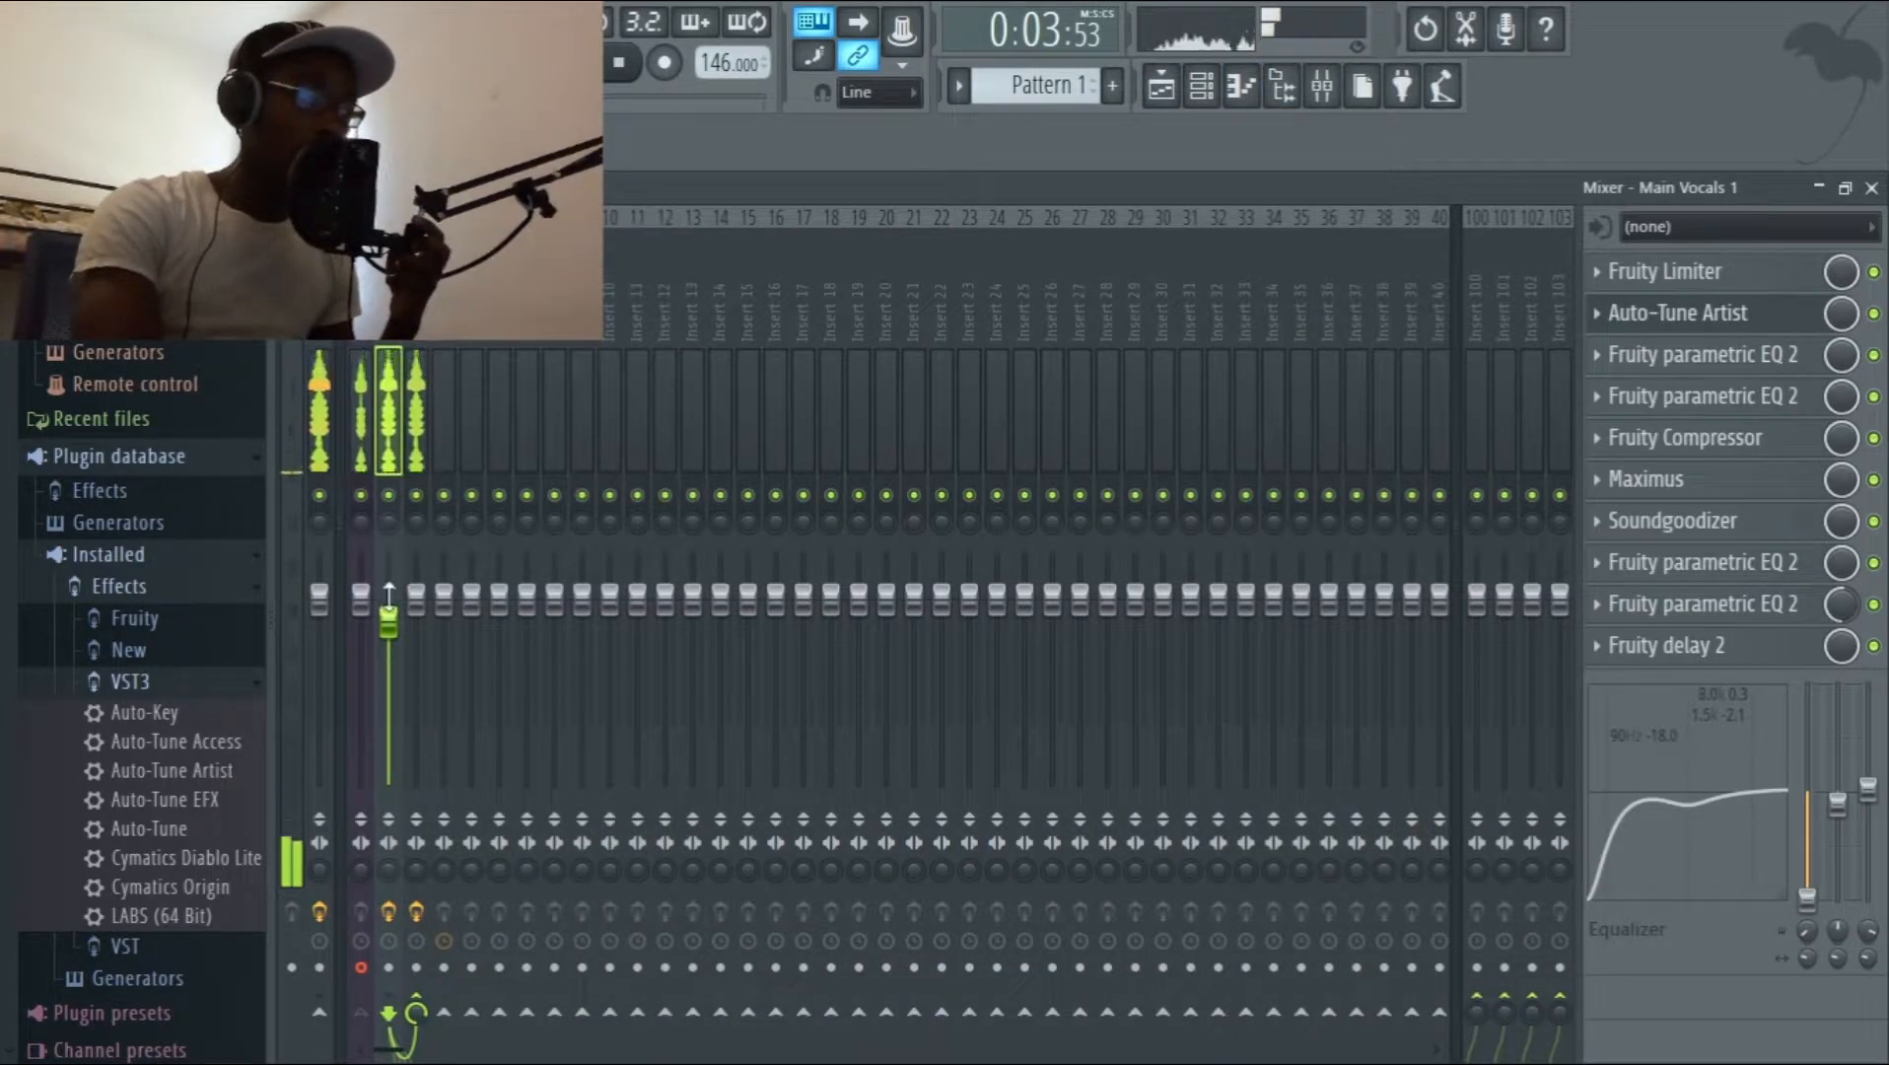
{"action": "left_click_drag", "start_coordinate": [393, 626], "coordinate": [393, 604]}
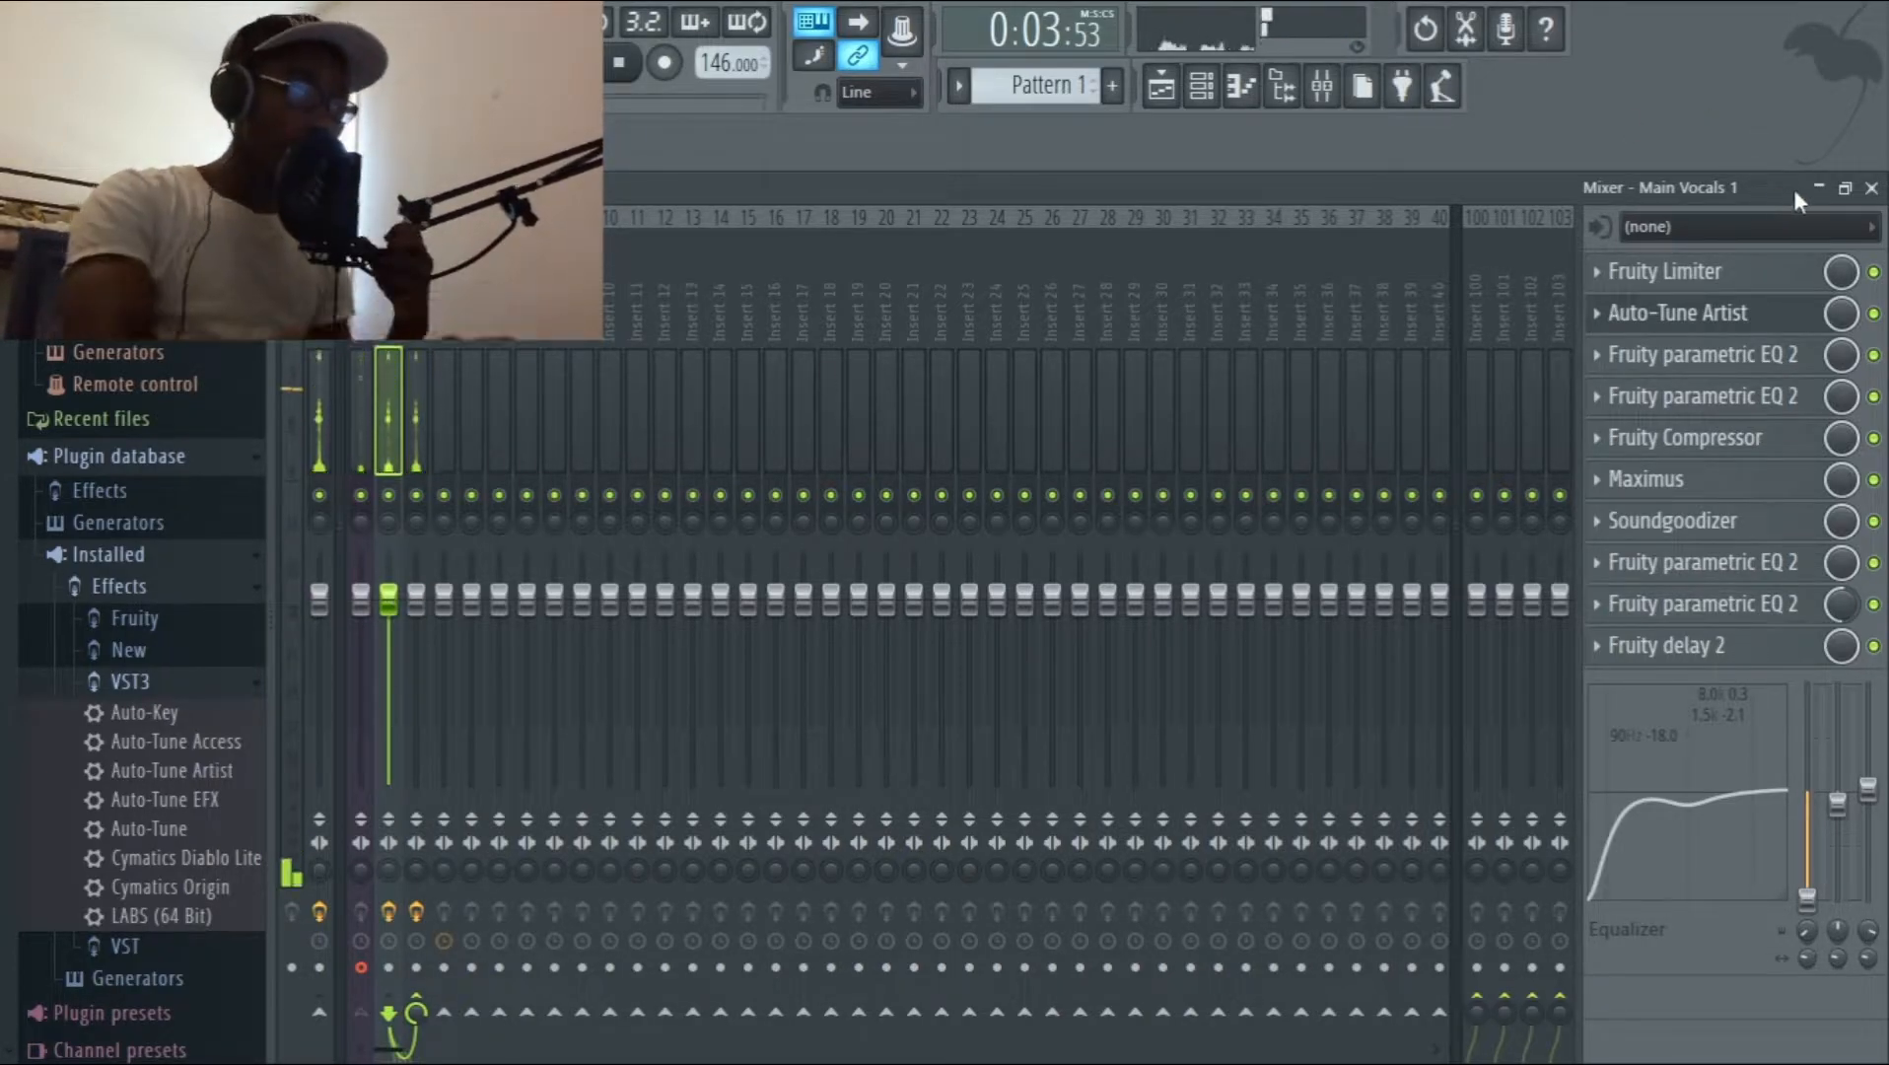
Check the instrumental's channel volume settings, listen to the beat in the playlist, and stop playback.
{"action": "left_click", "coordinate": [1819, 186]}
{"action": "double_click", "coordinate": [995, 305]}
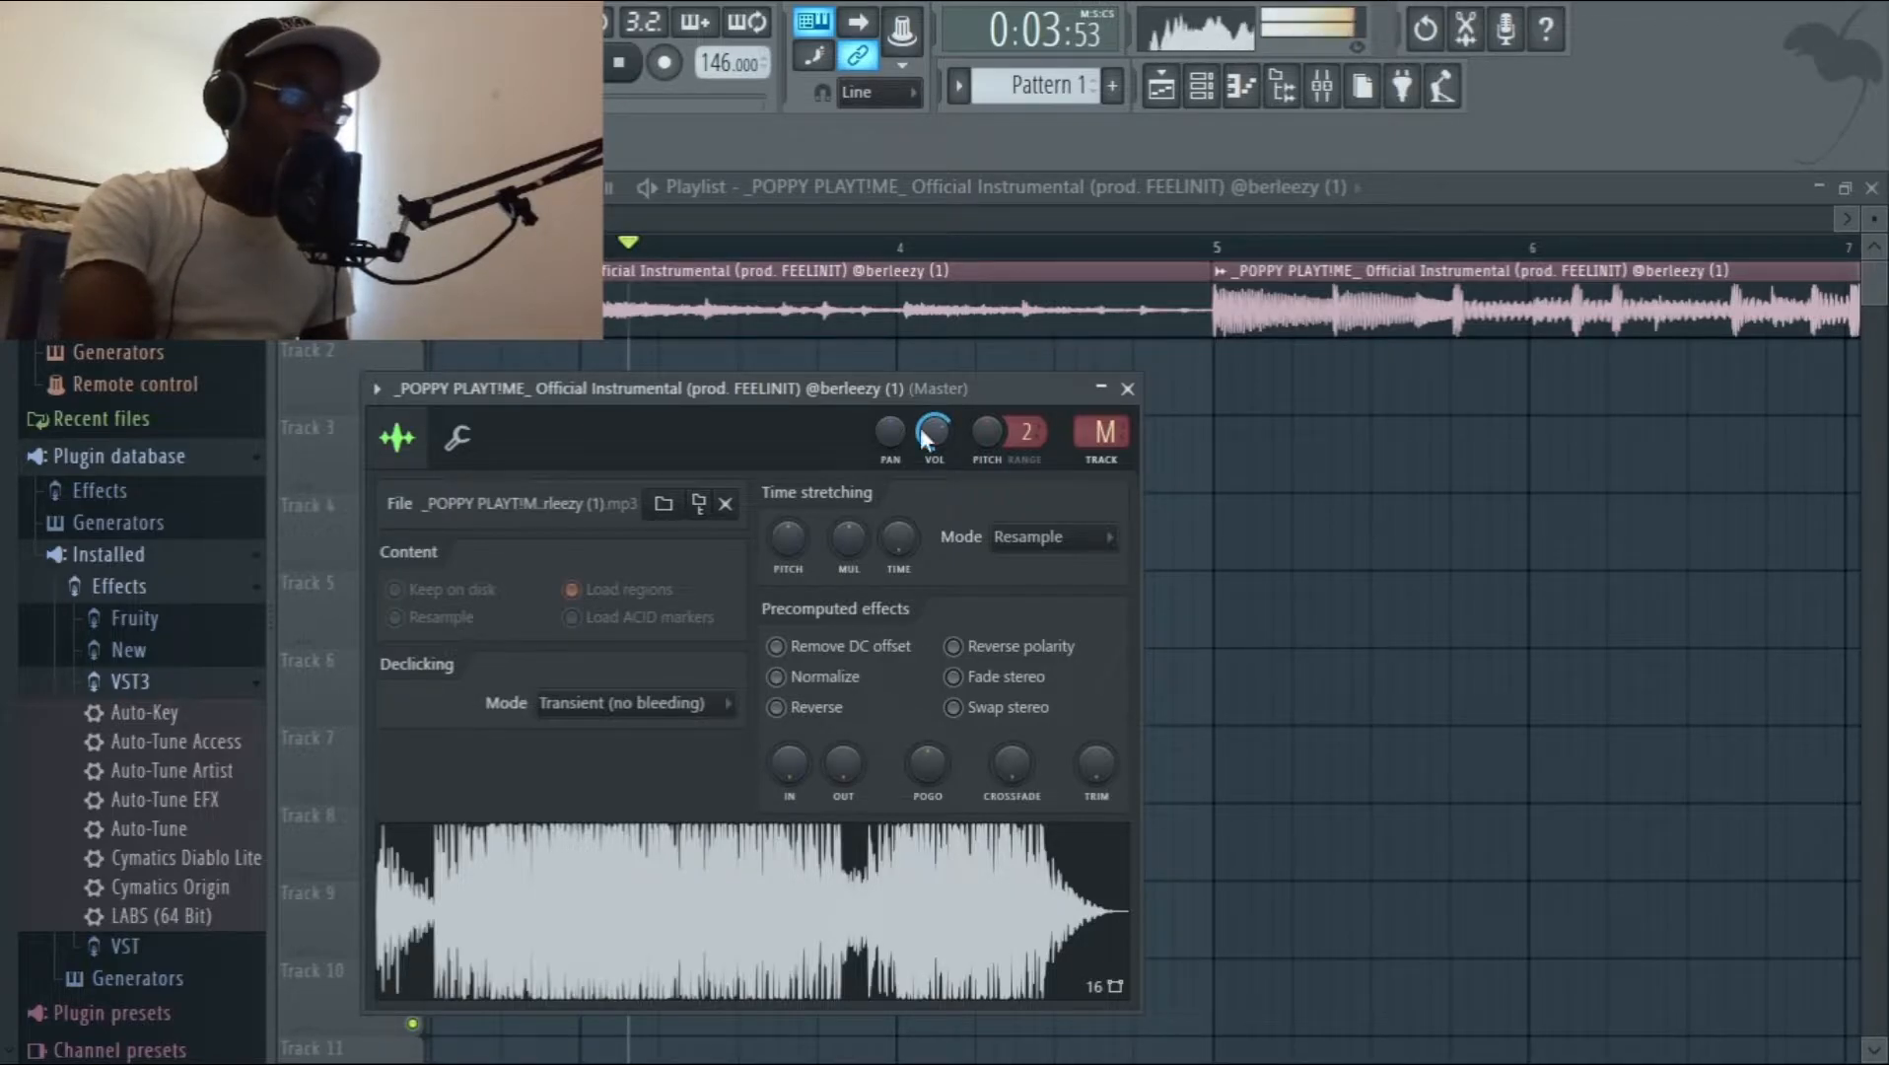
{"action": "left_click", "coordinate": [1127, 388]}
{"action": "left_click_drag", "start_coordinate": [614, 261], "coordinate": [223, 339]}
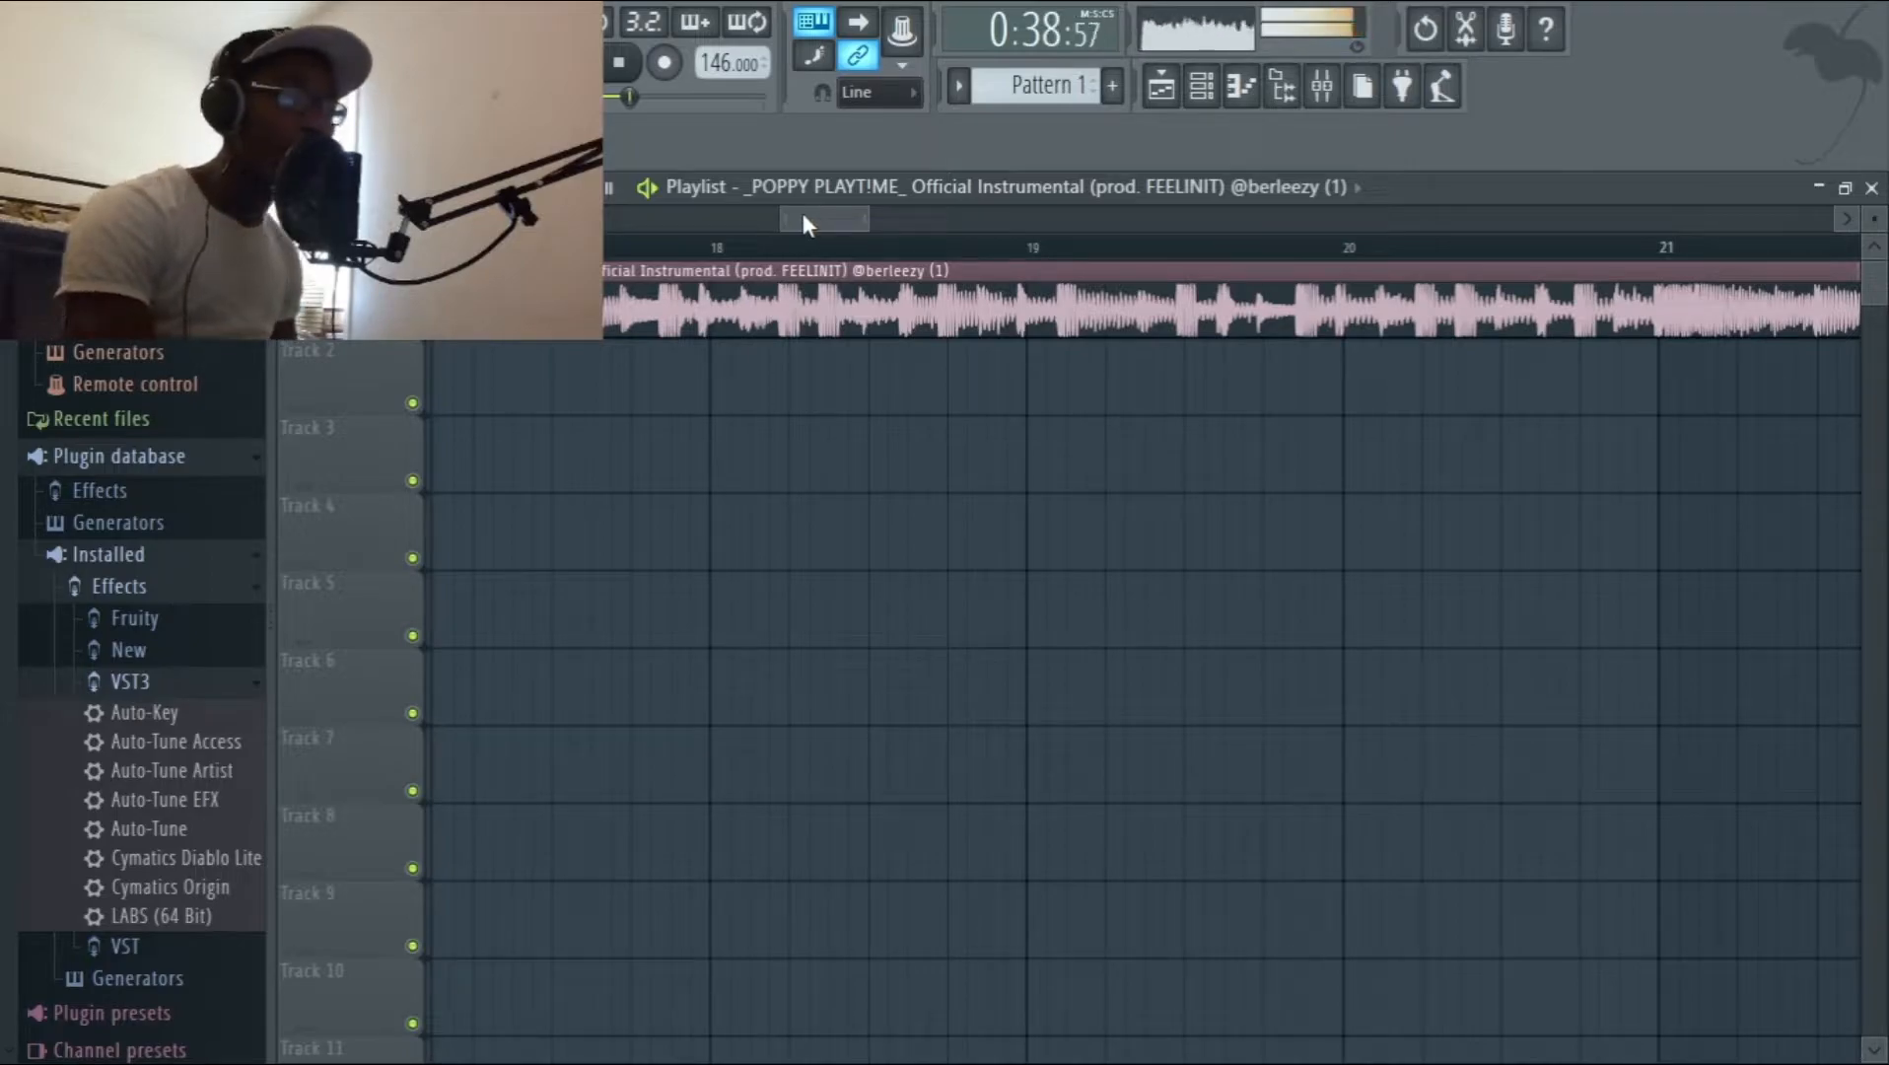
{"action": "key", "text": "space"}
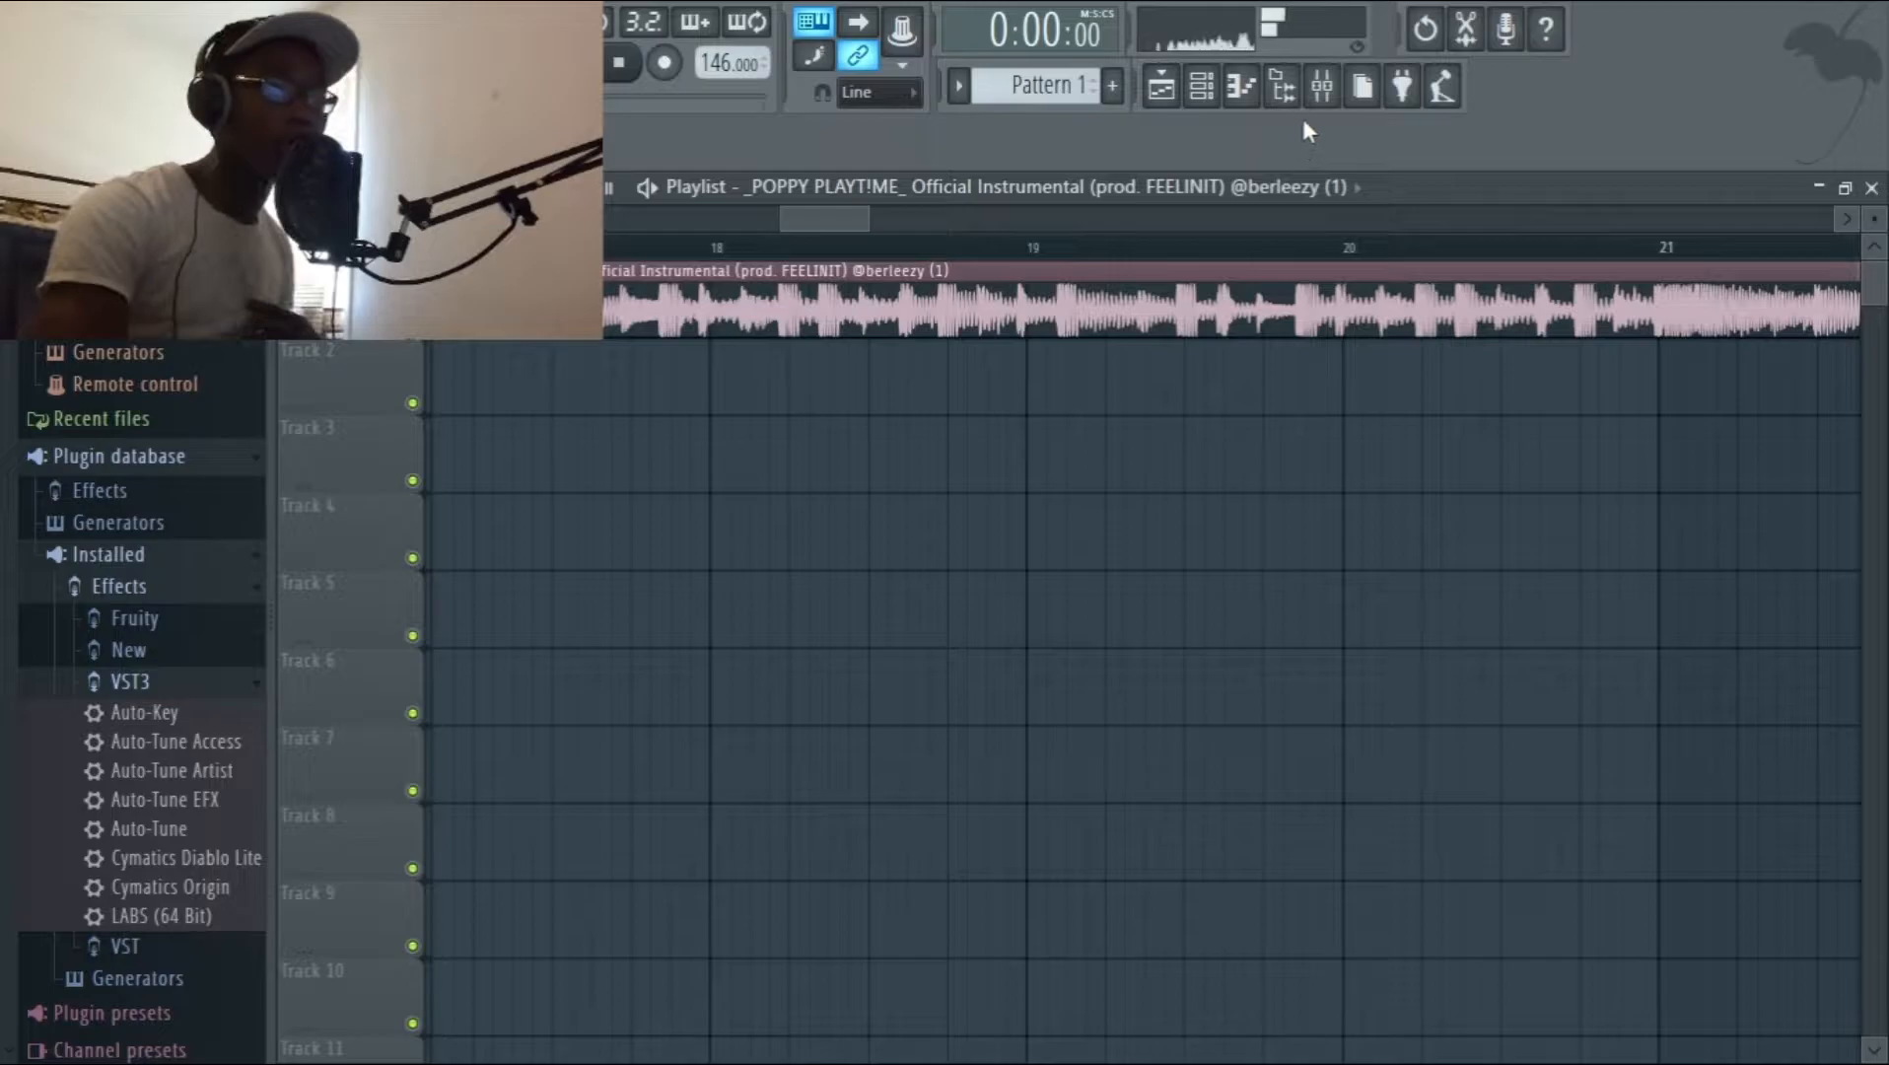
In Auto-Tune Artist on Main Vocals 1, set Humanize to 82 and enable Formant.
{"action": "left_click", "coordinate": [1321, 86]}
{"action": "left_click", "coordinate": [1551, 178]}
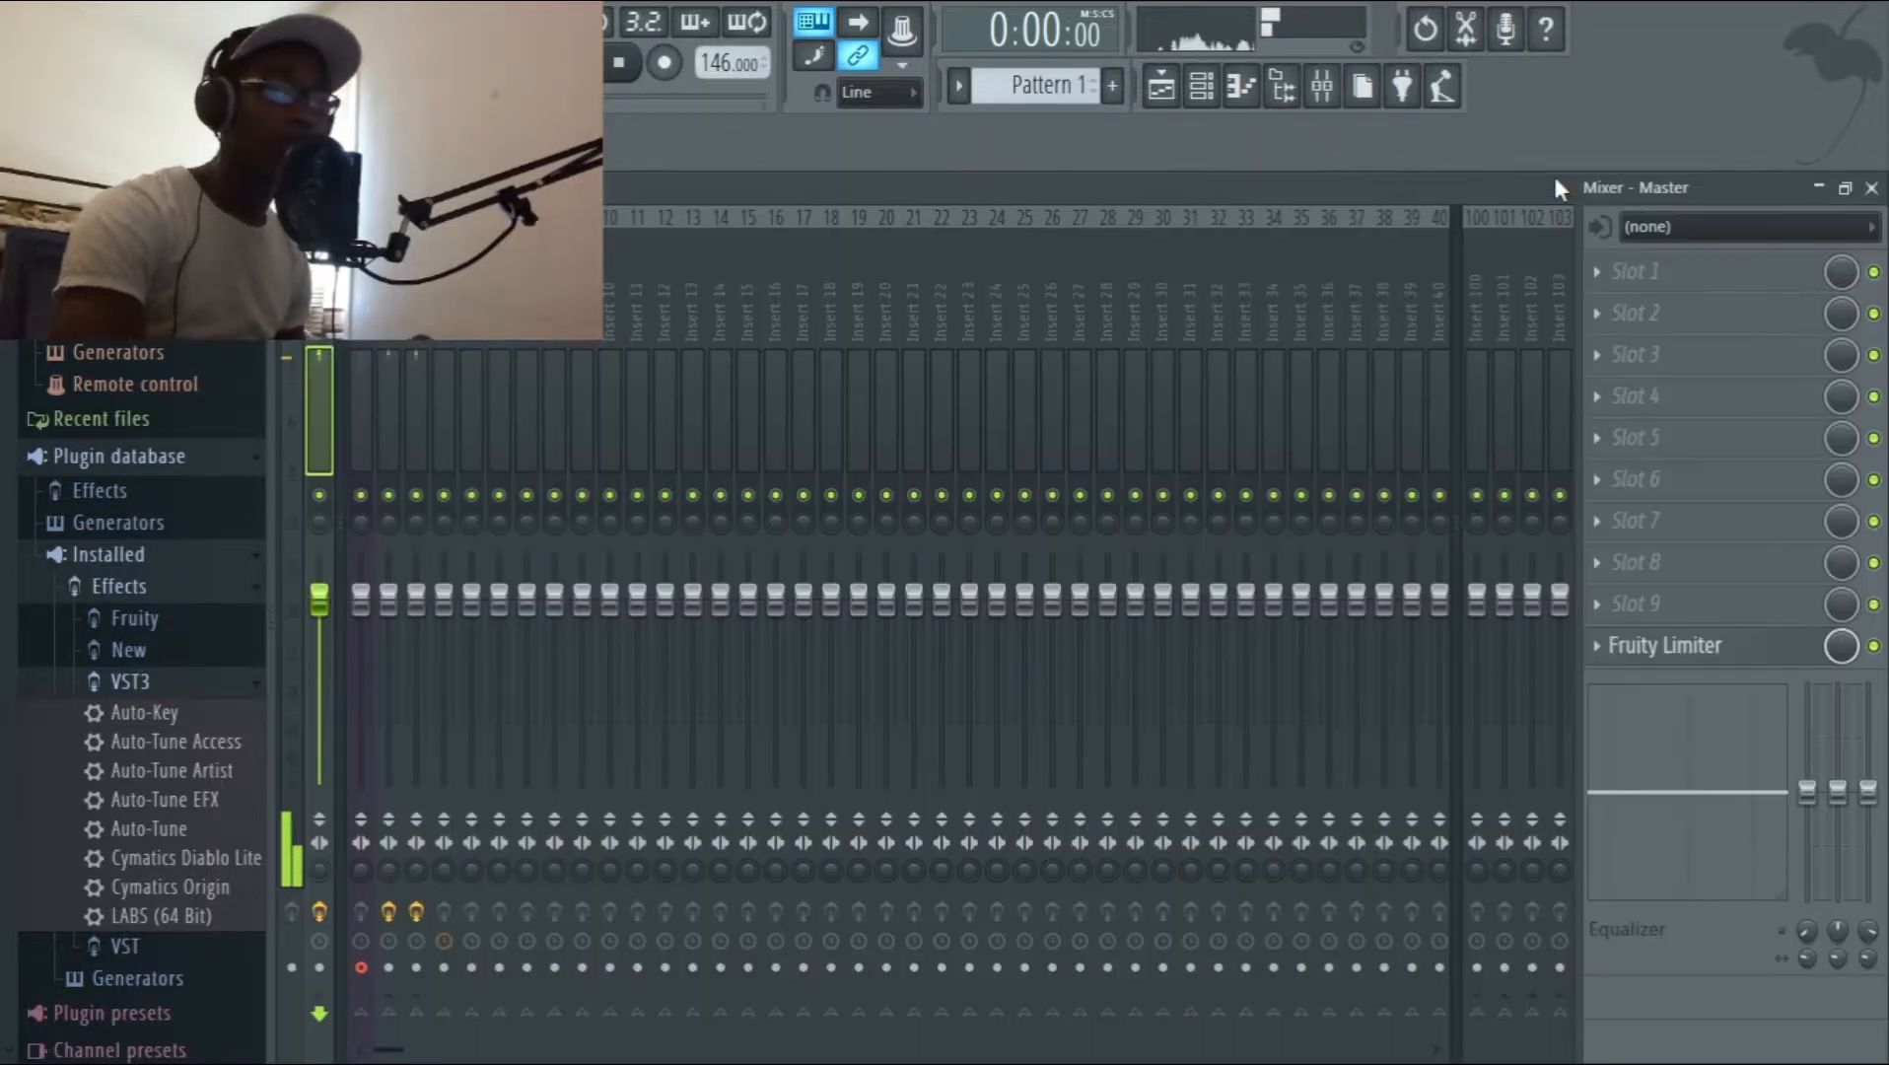
{"action": "left_click", "coordinate": [388, 306]}
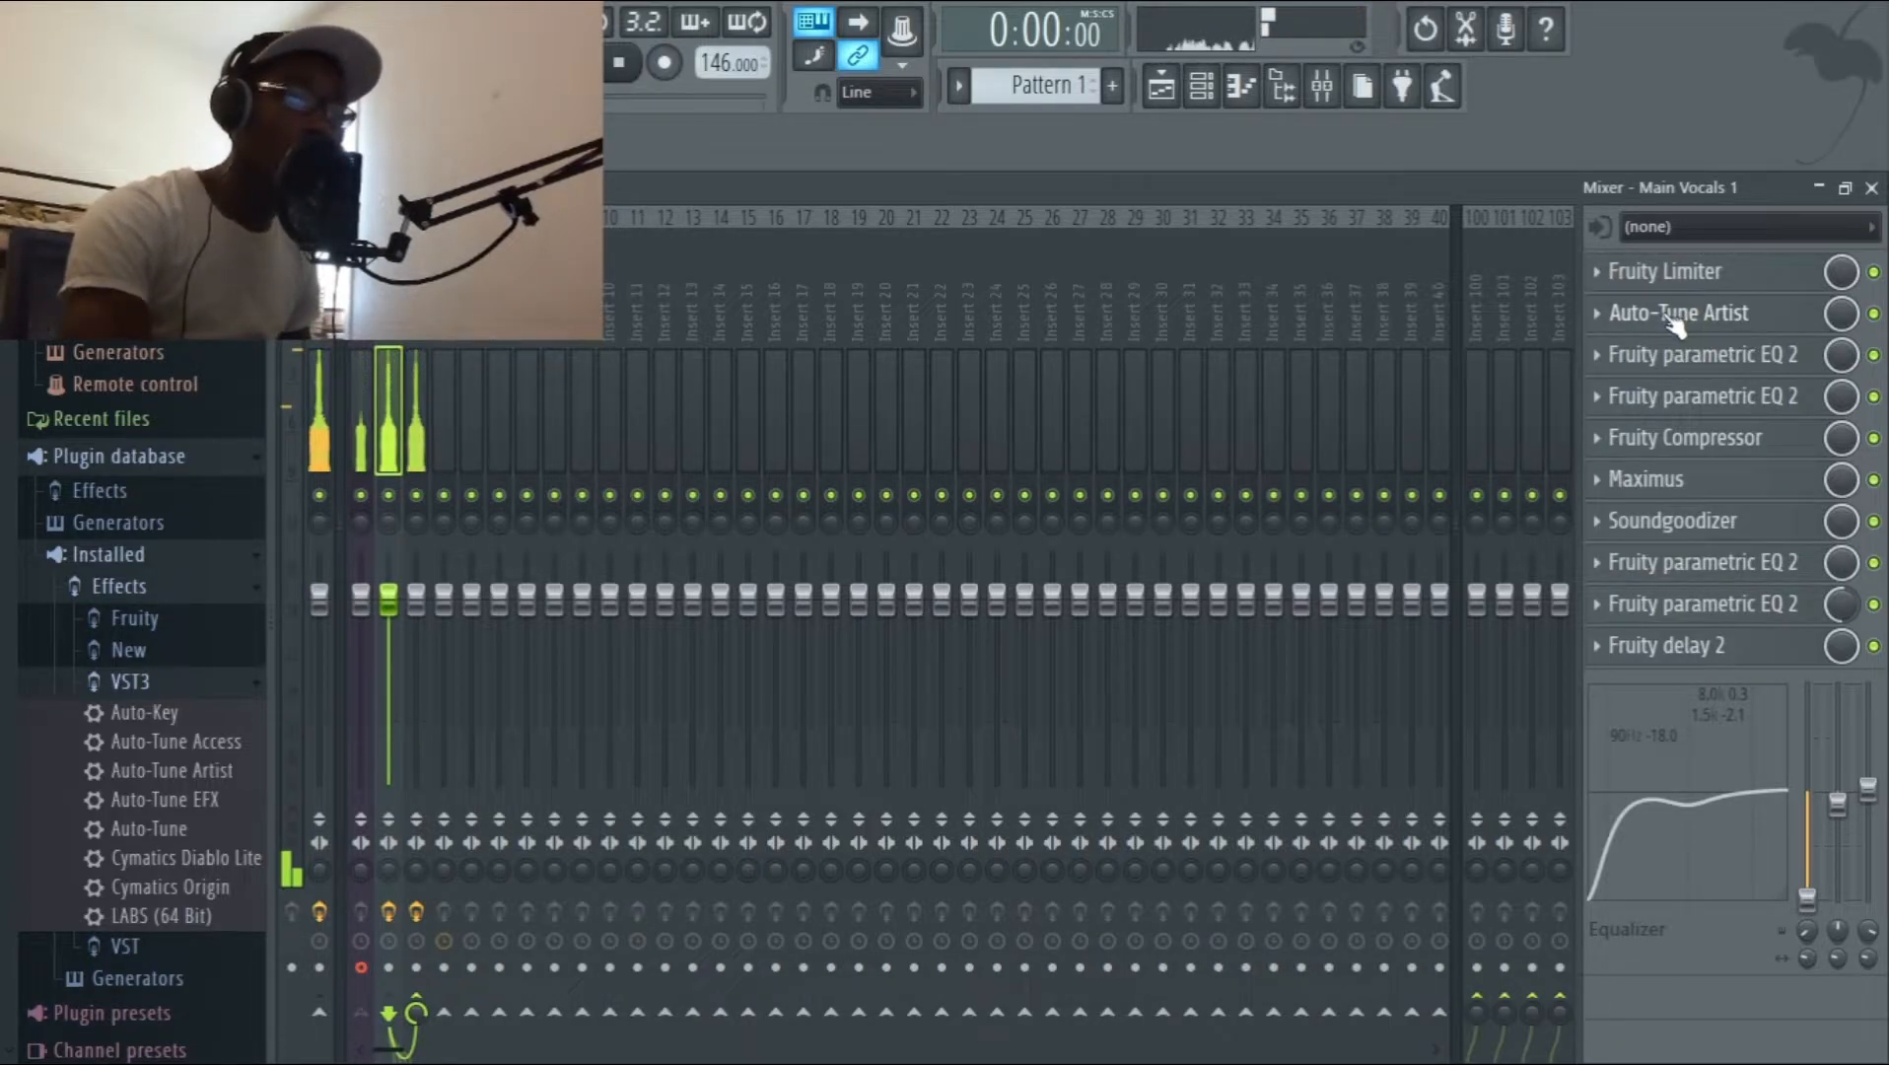
{"action": "left_click", "coordinate": [1631, 314]}
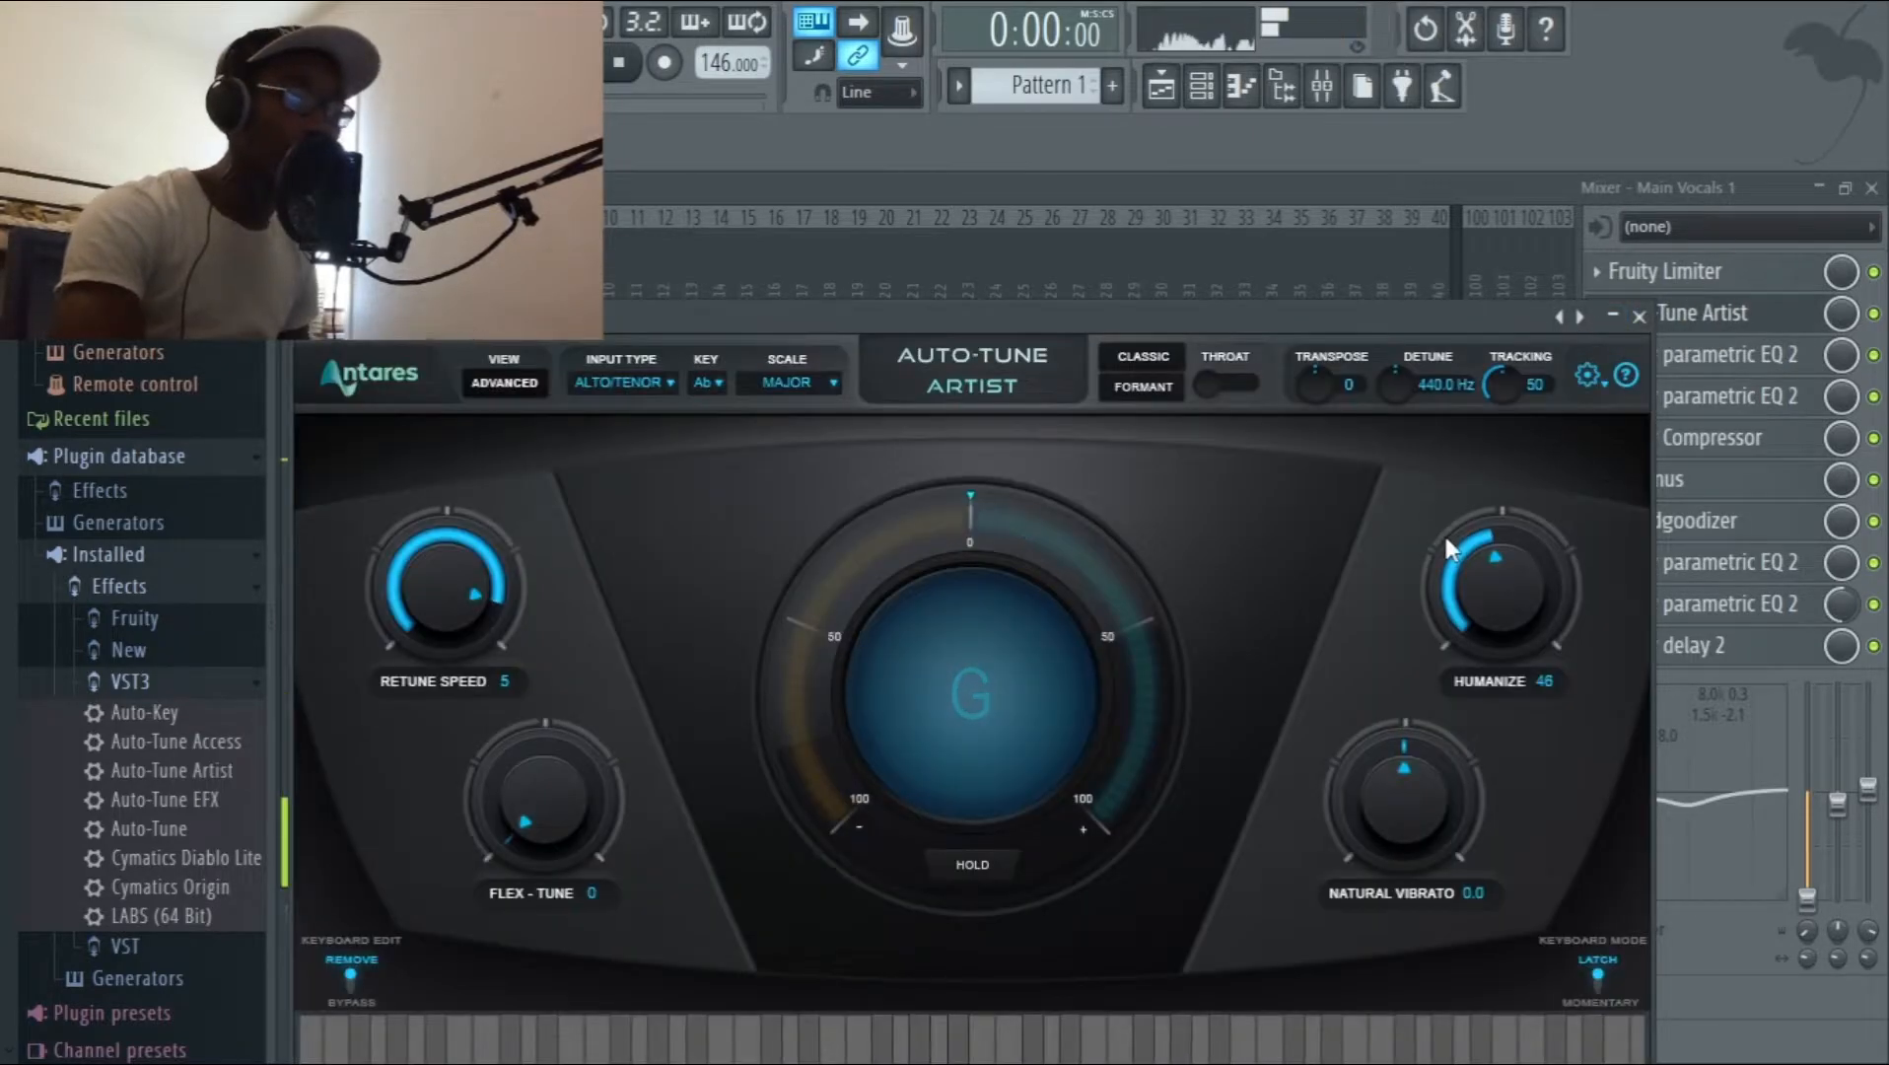
{"action": "left_click_drag", "start_coordinate": [1496, 591], "coordinate": [1525, 497]}
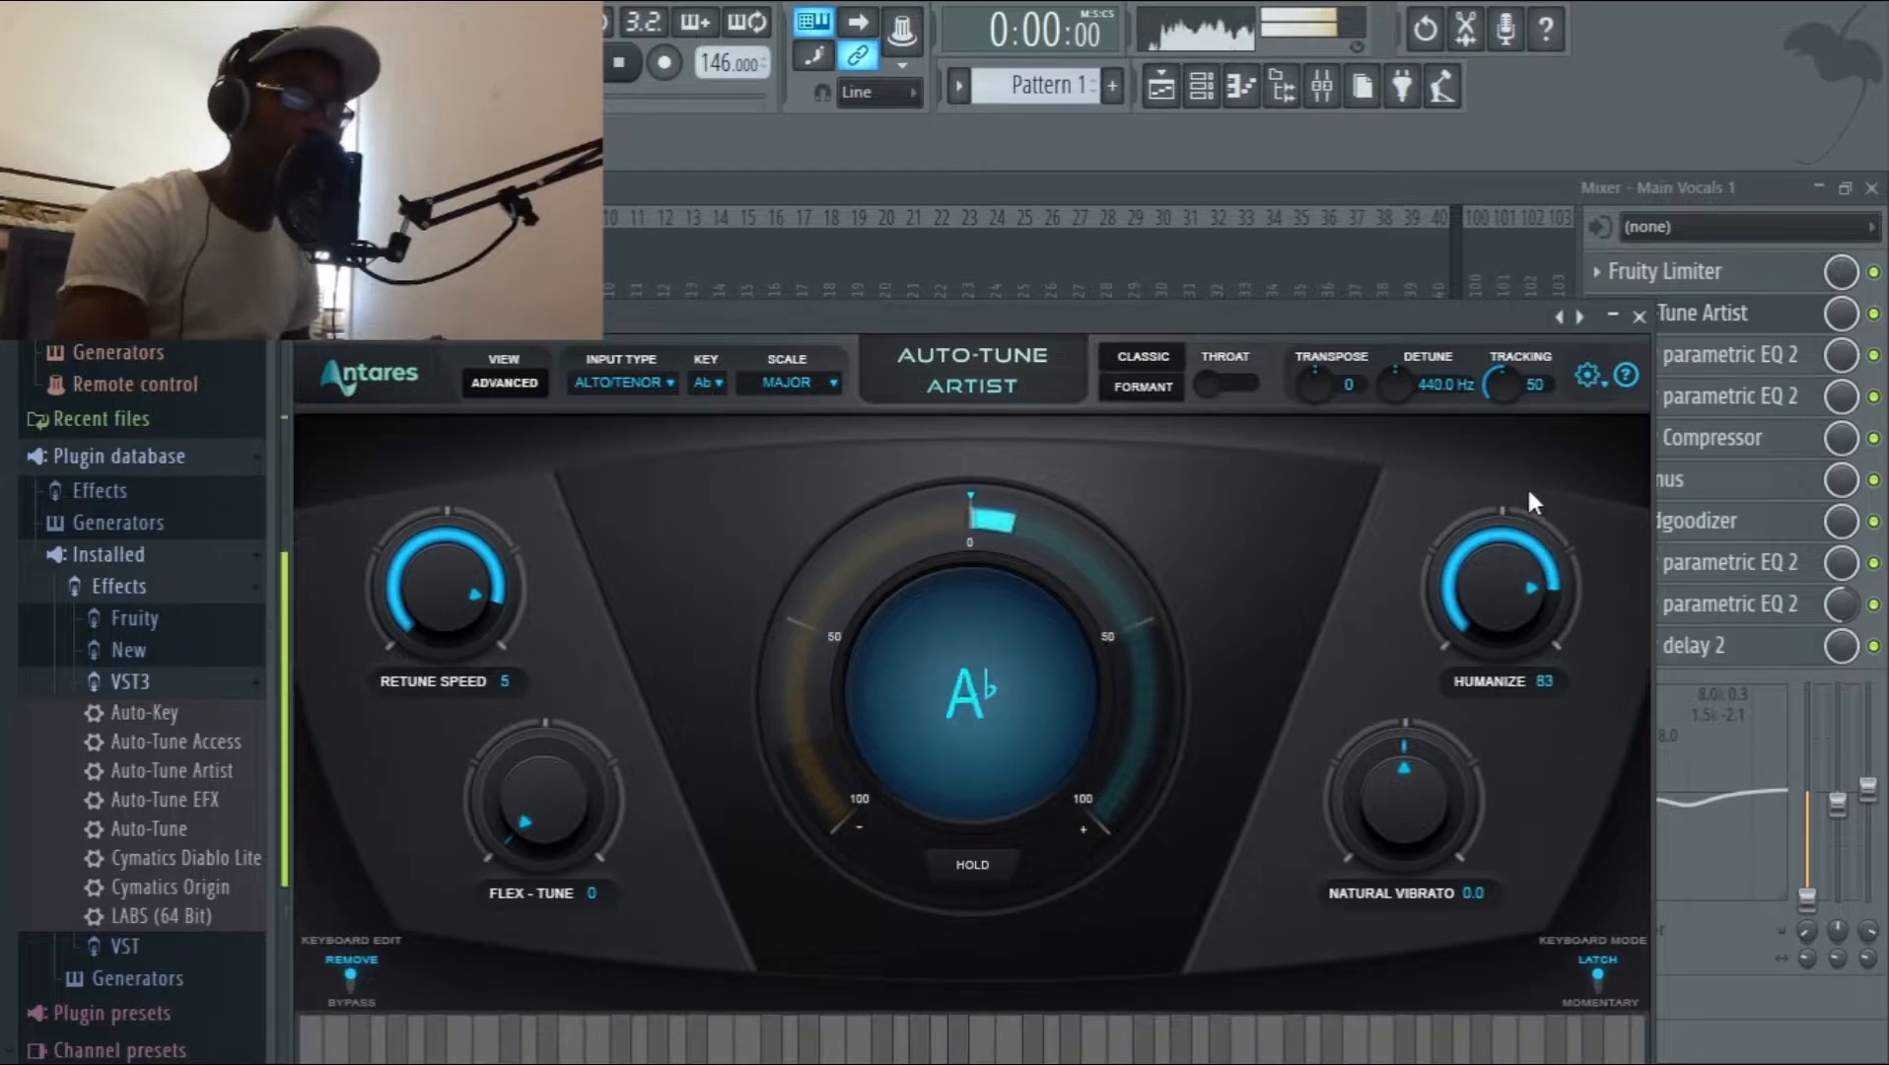
{"action": "left_click", "coordinate": [1125, 388]}
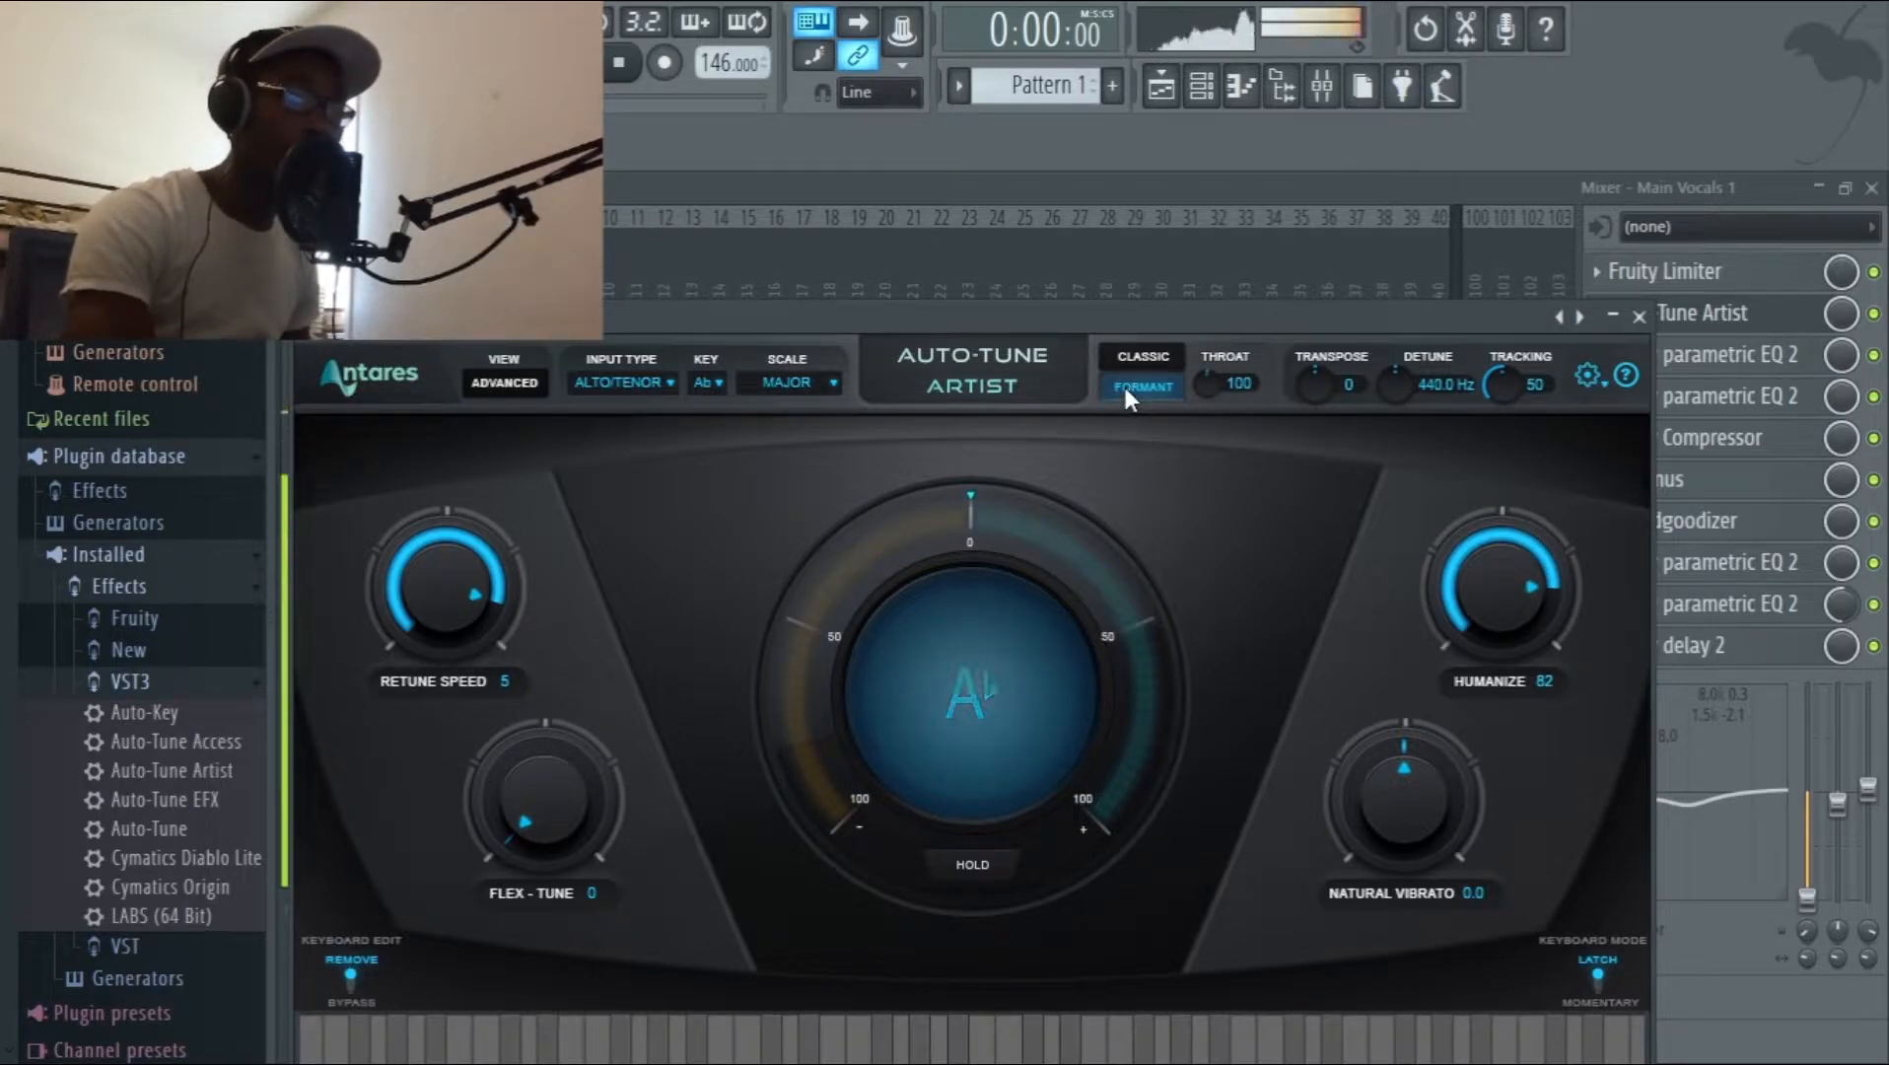
{"action": "left_click", "coordinate": [1640, 319]}
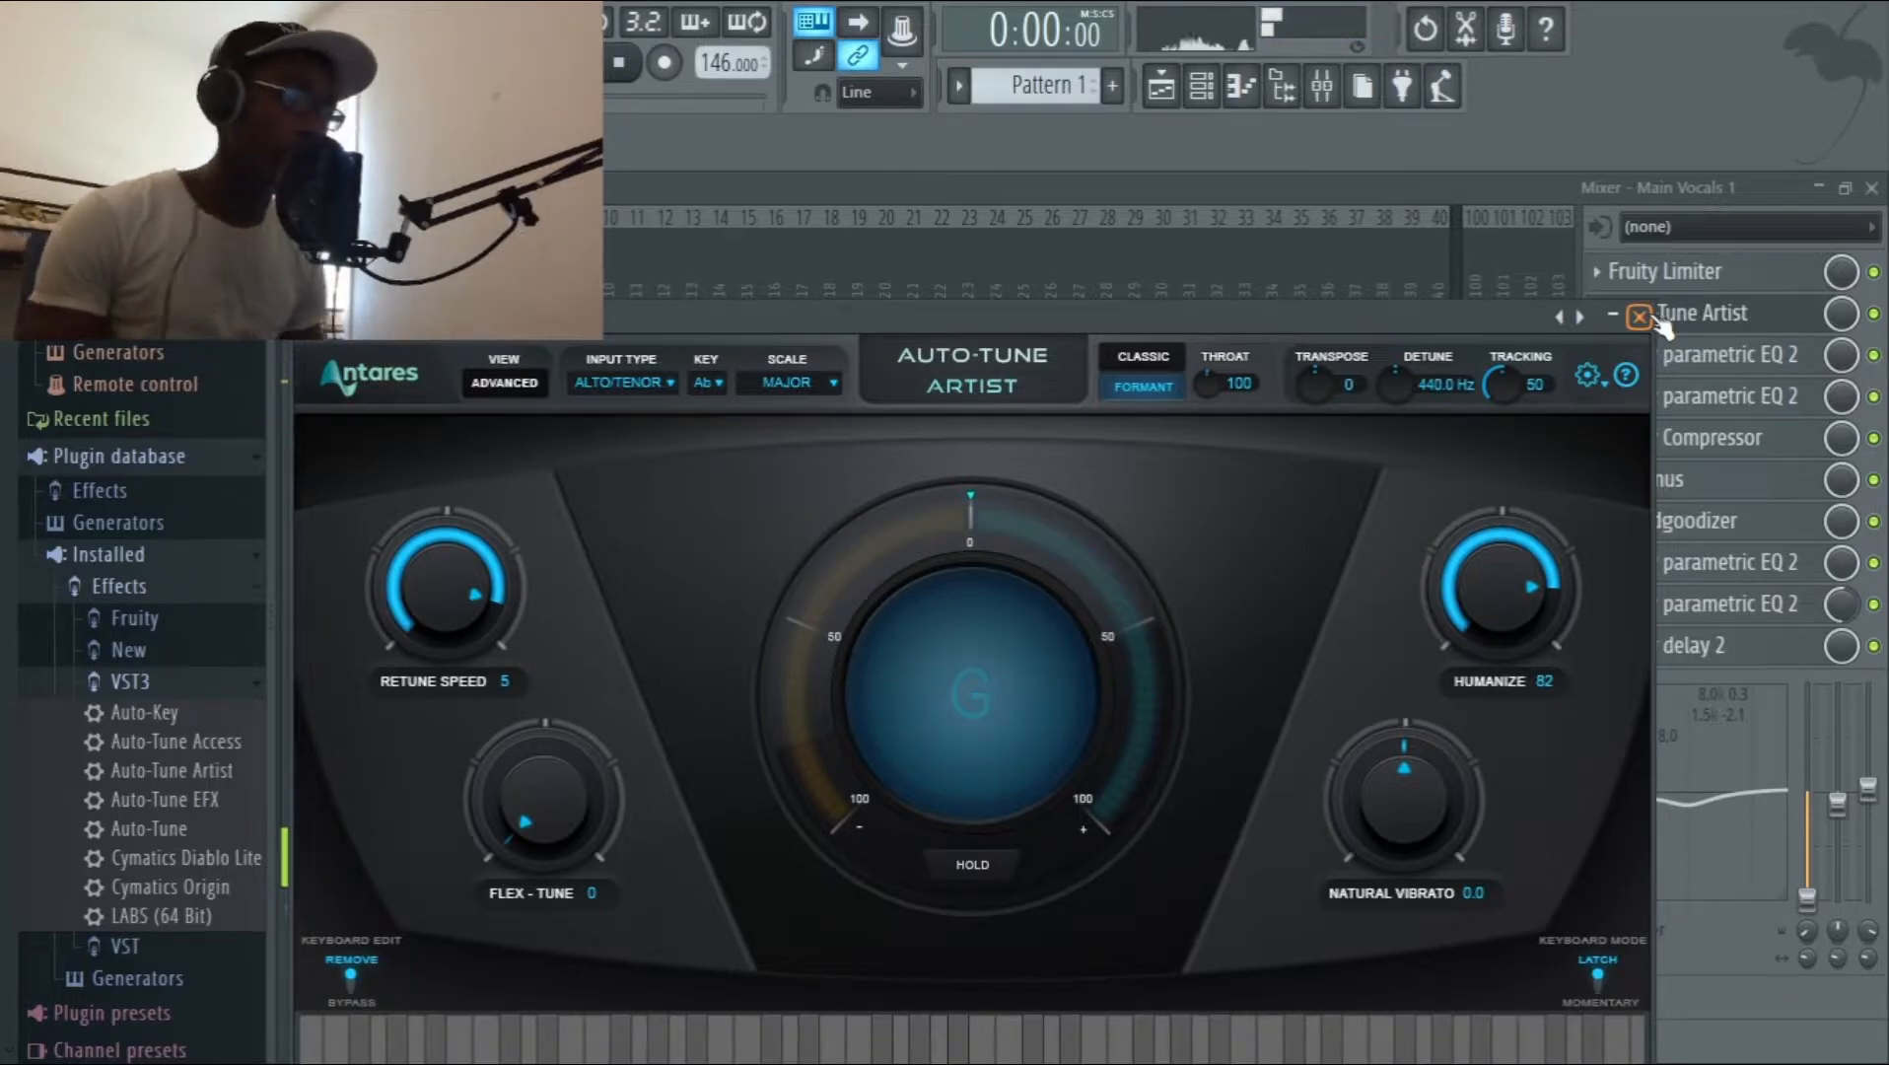
{"action": "left_click", "coordinate": [1639, 316]}
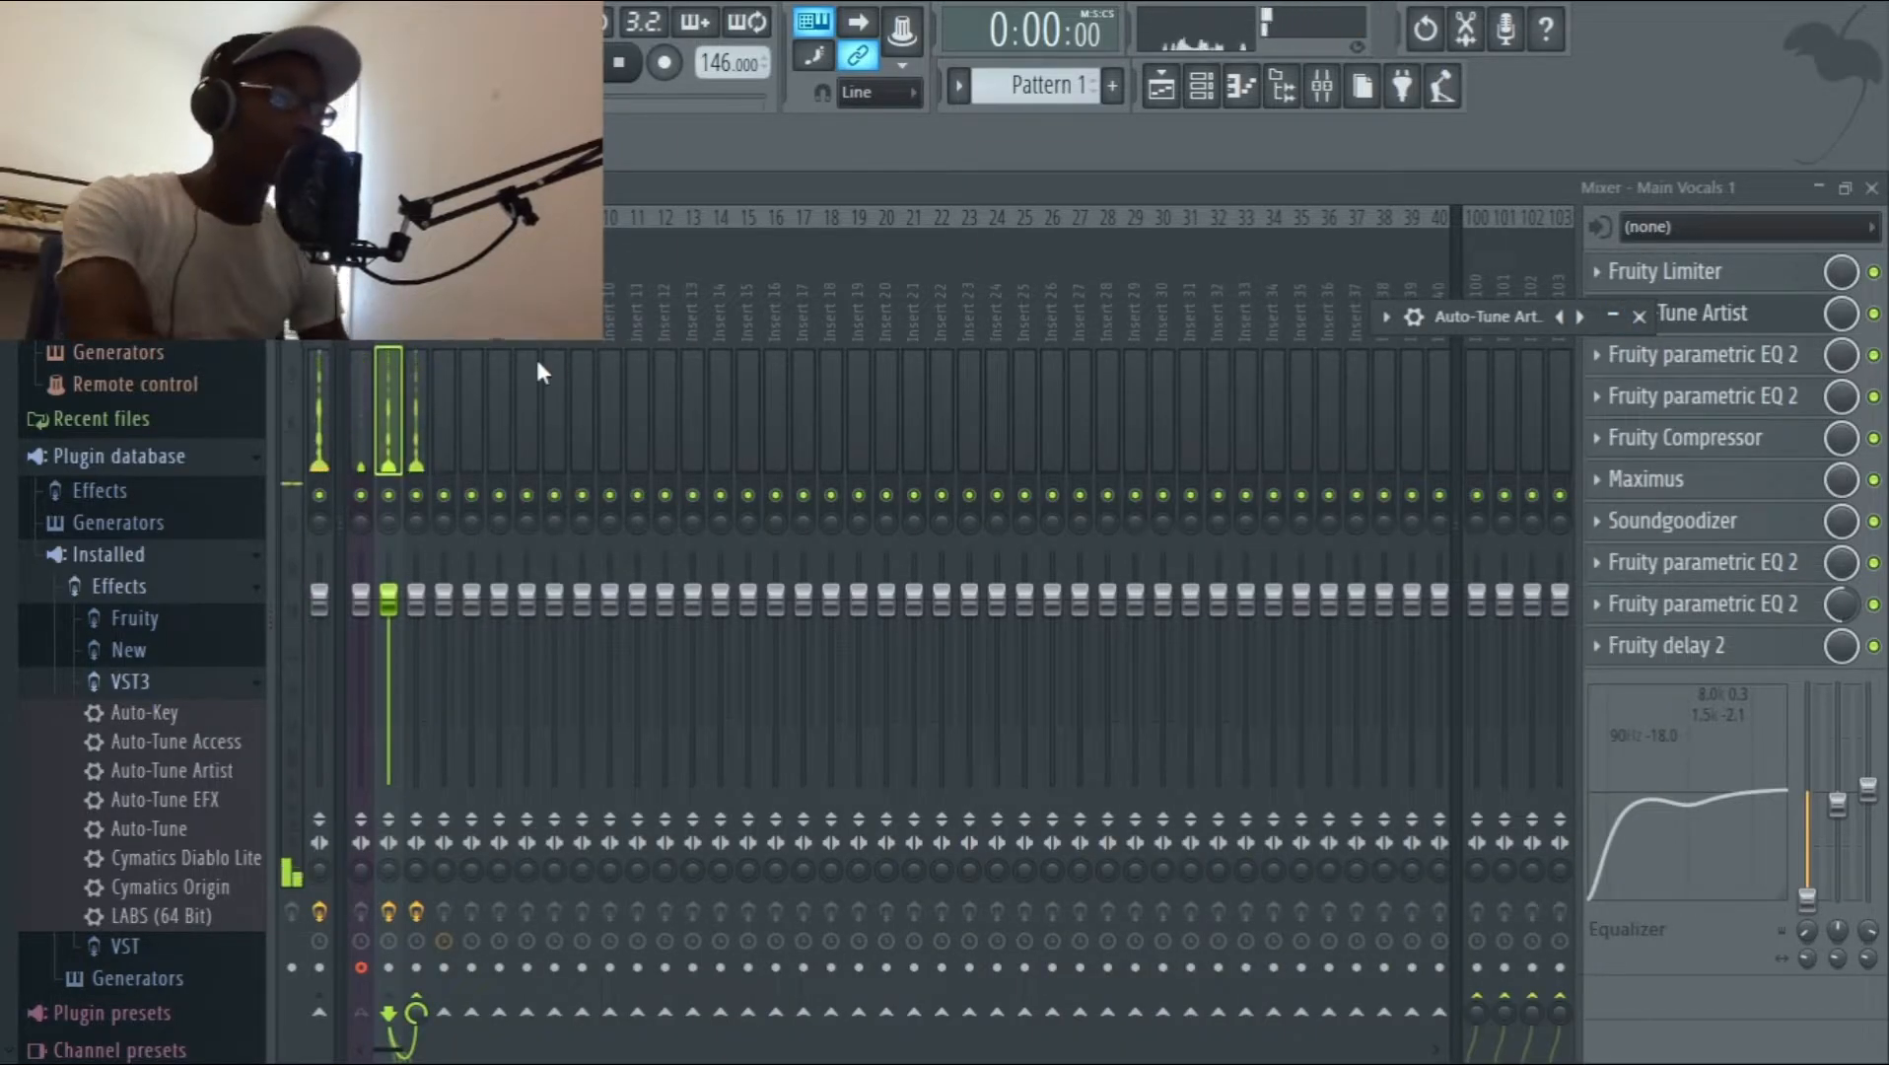
Return to the beginning of the playlist, play the instrumental from the start, and stop playback.
{"action": "left_click", "coordinate": [1818, 189]}
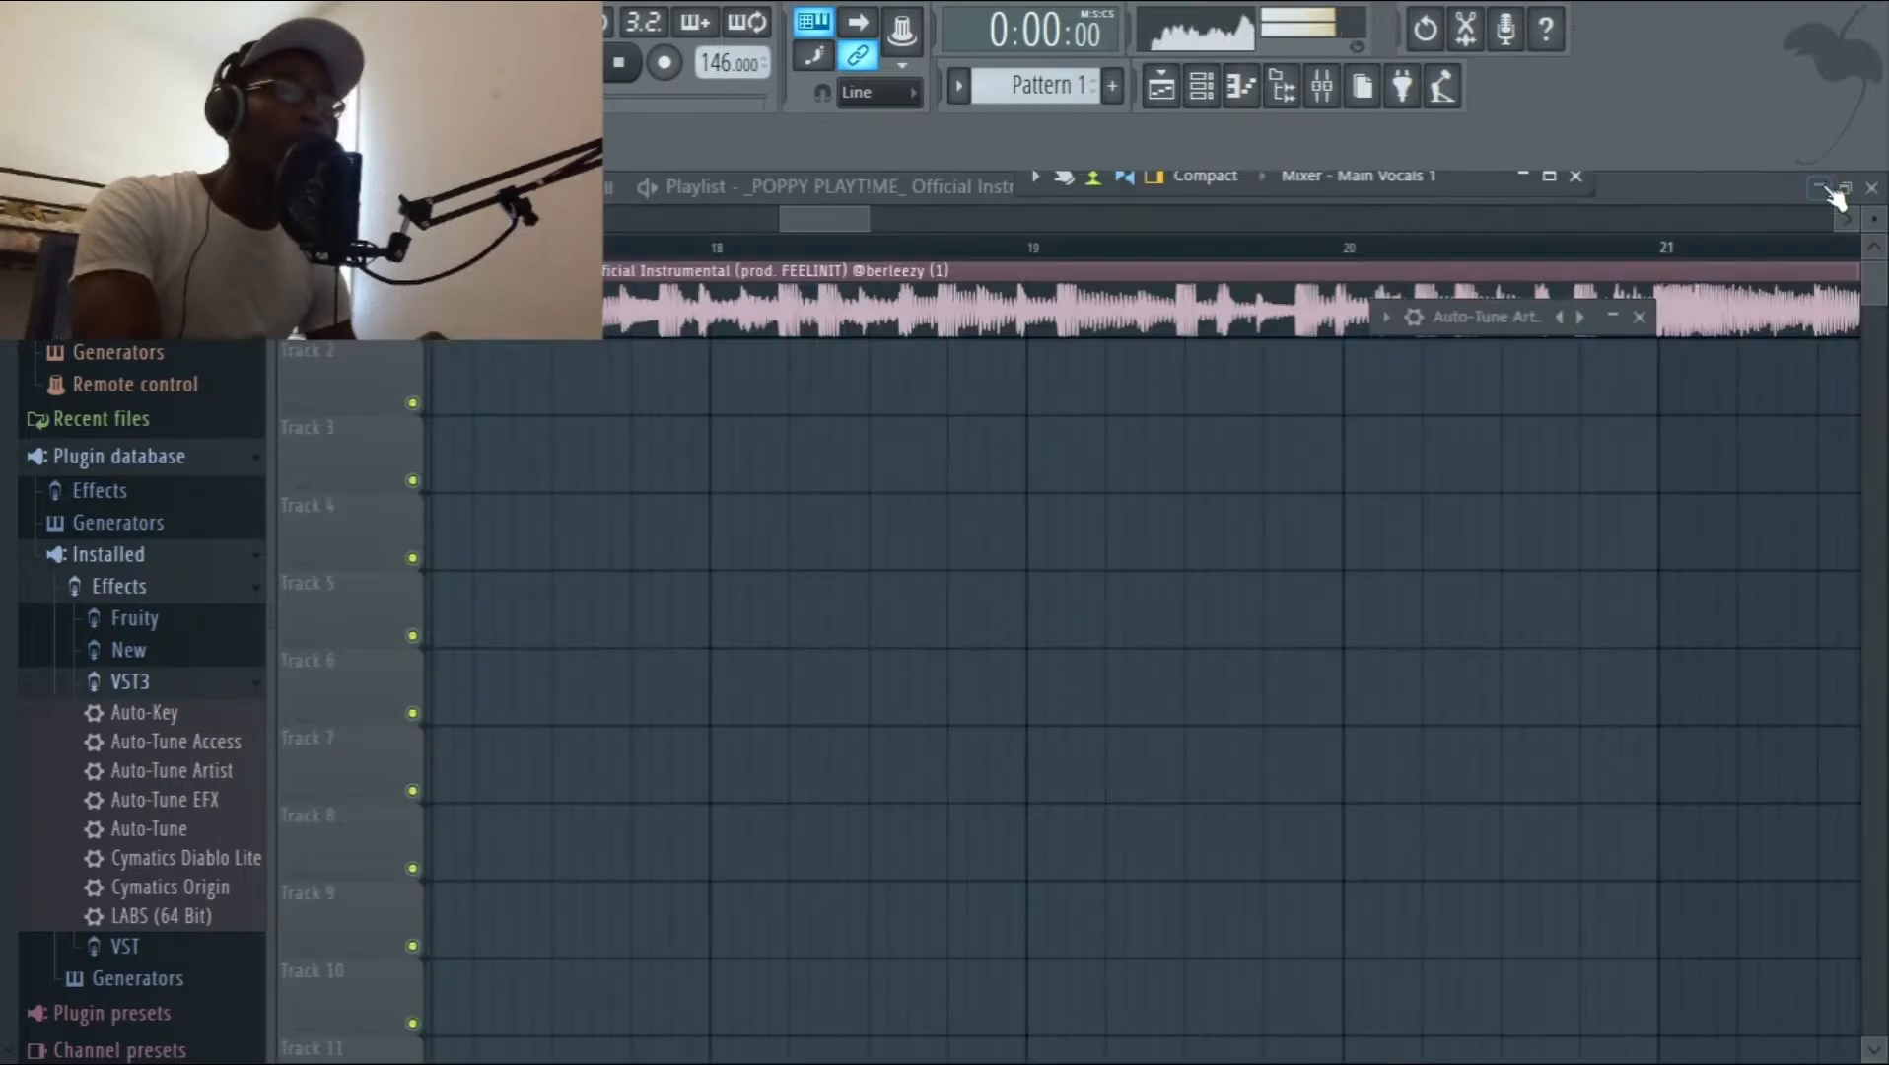
{"action": "left_click_drag", "start_coordinate": [711, 221], "coordinate": [493, 221]}
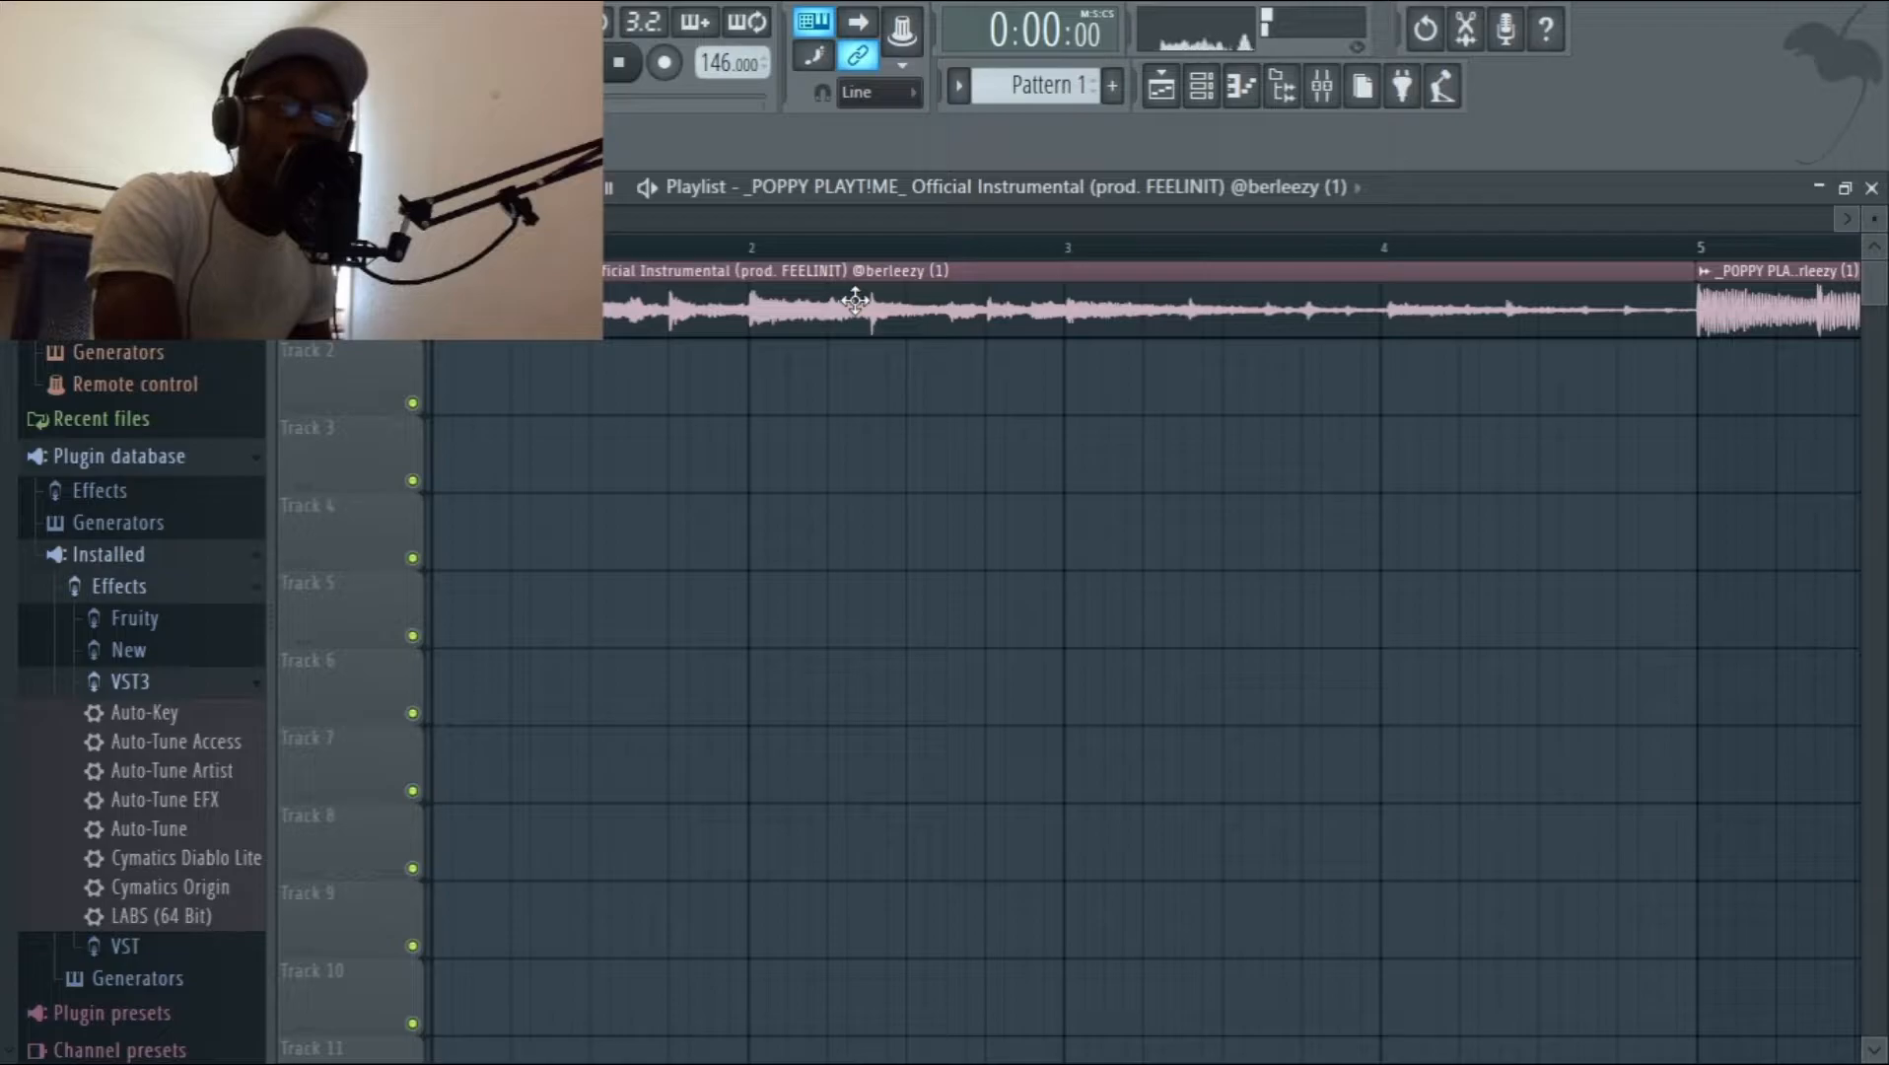
{"action": "key", "text": "space"}
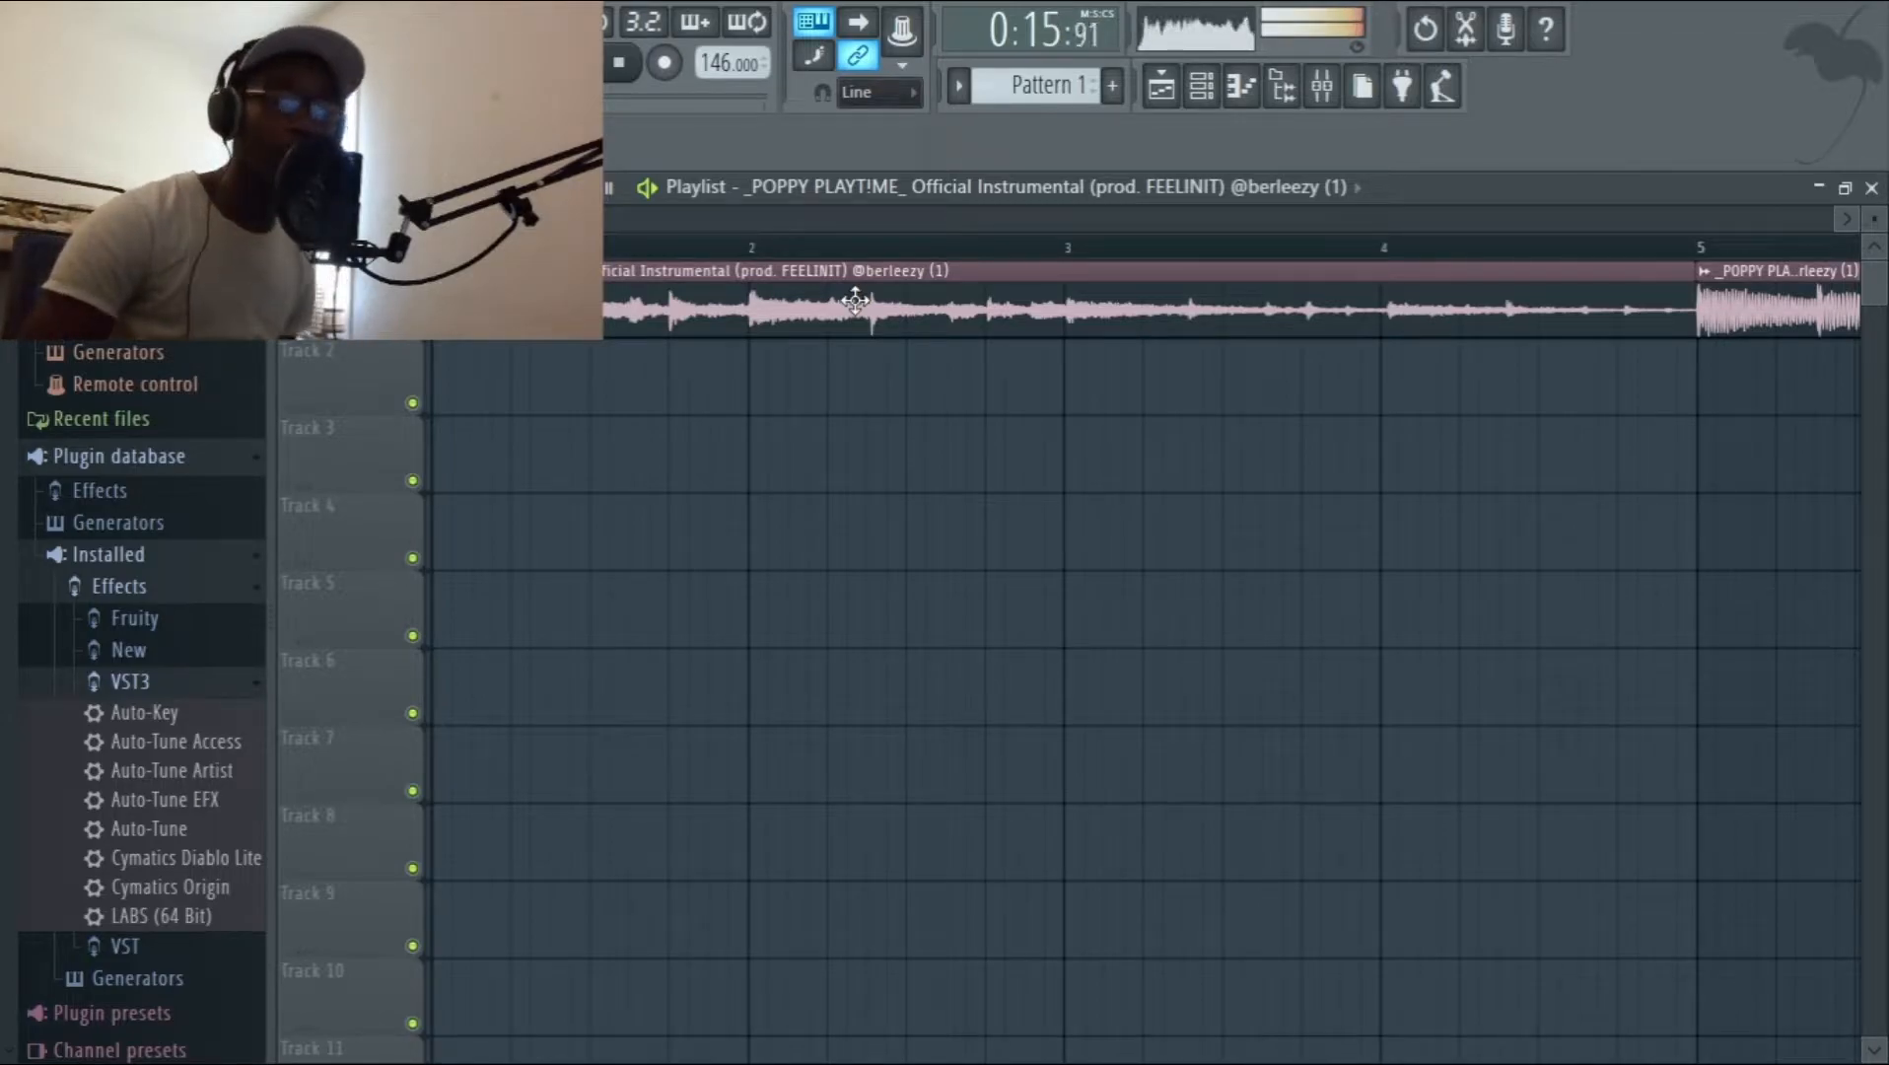
{"action": "key", "text": "space"}
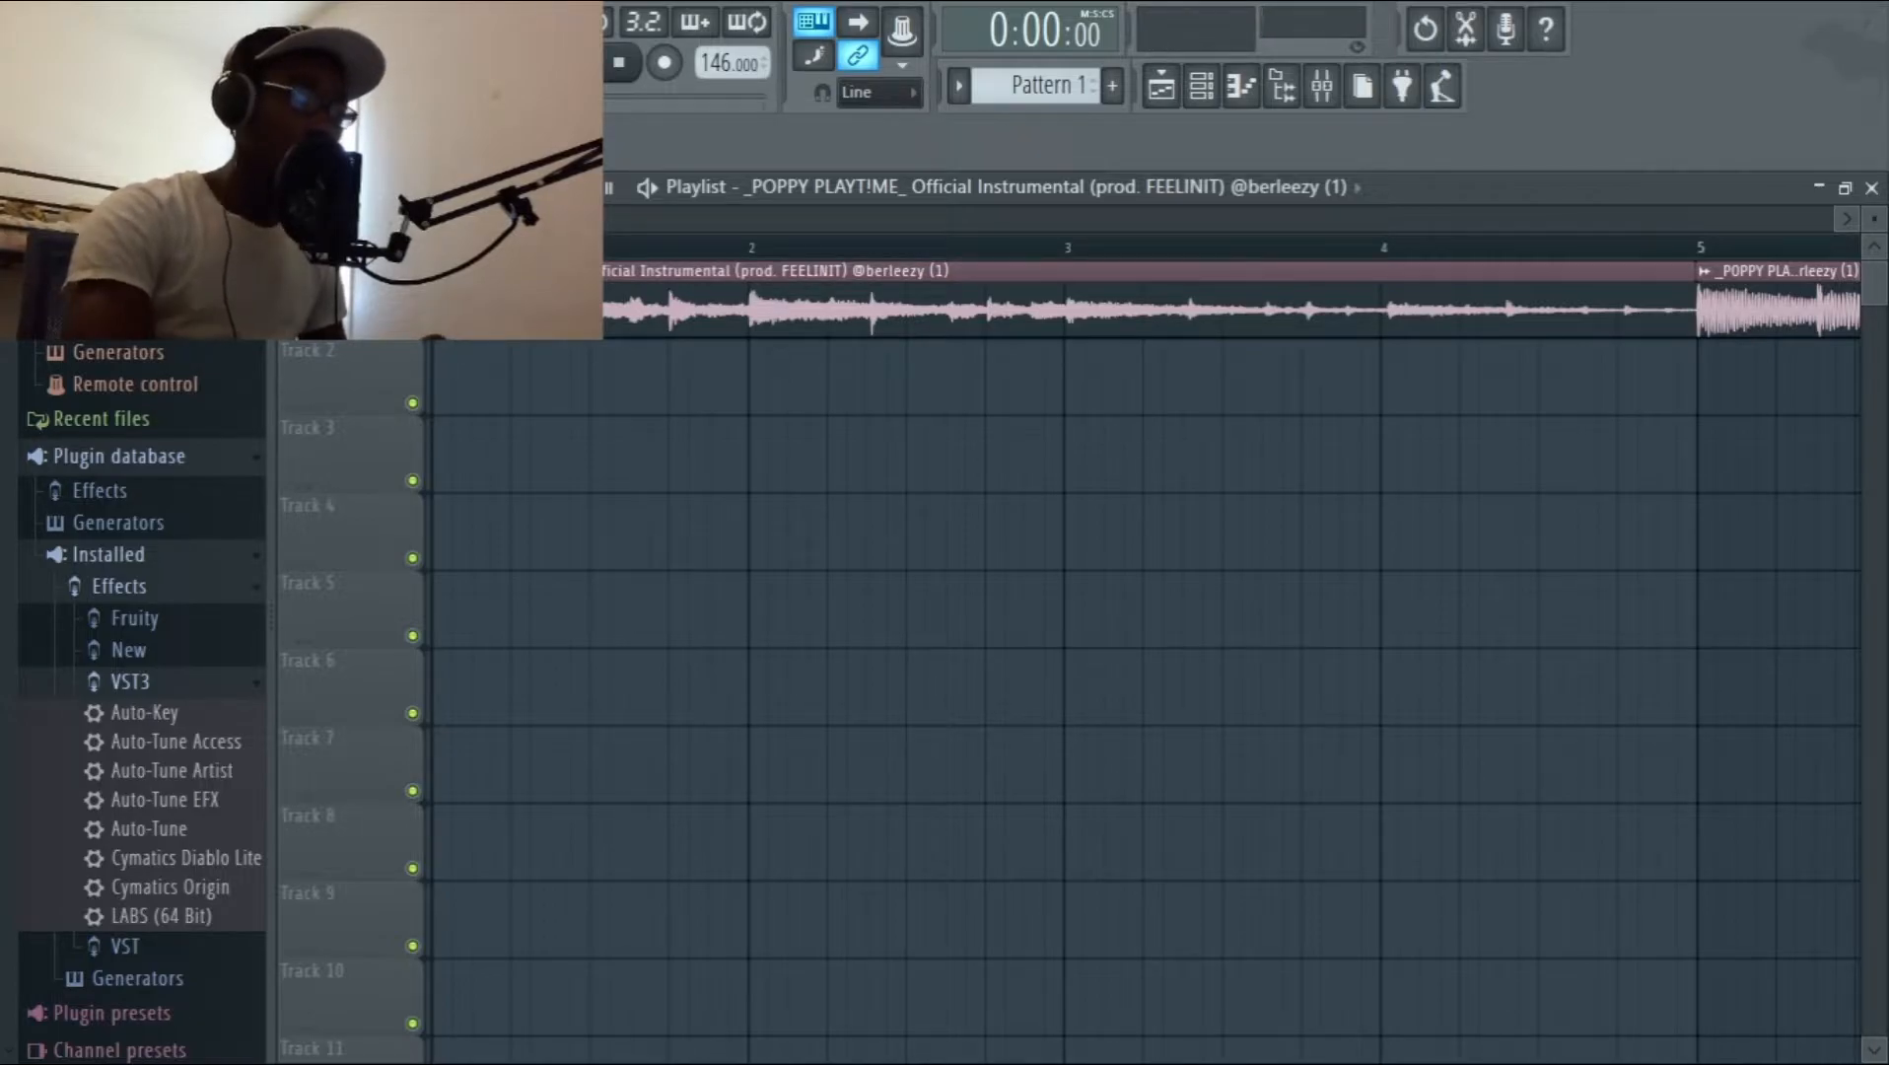
Place the voice tag clip on Track 5 between bars 2 and 3, and play it back with the instrumental.
{"action": "left_click_drag", "start_coordinate": [477, 679], "coordinate": [982, 640]}
{"action": "key", "text": "space"}
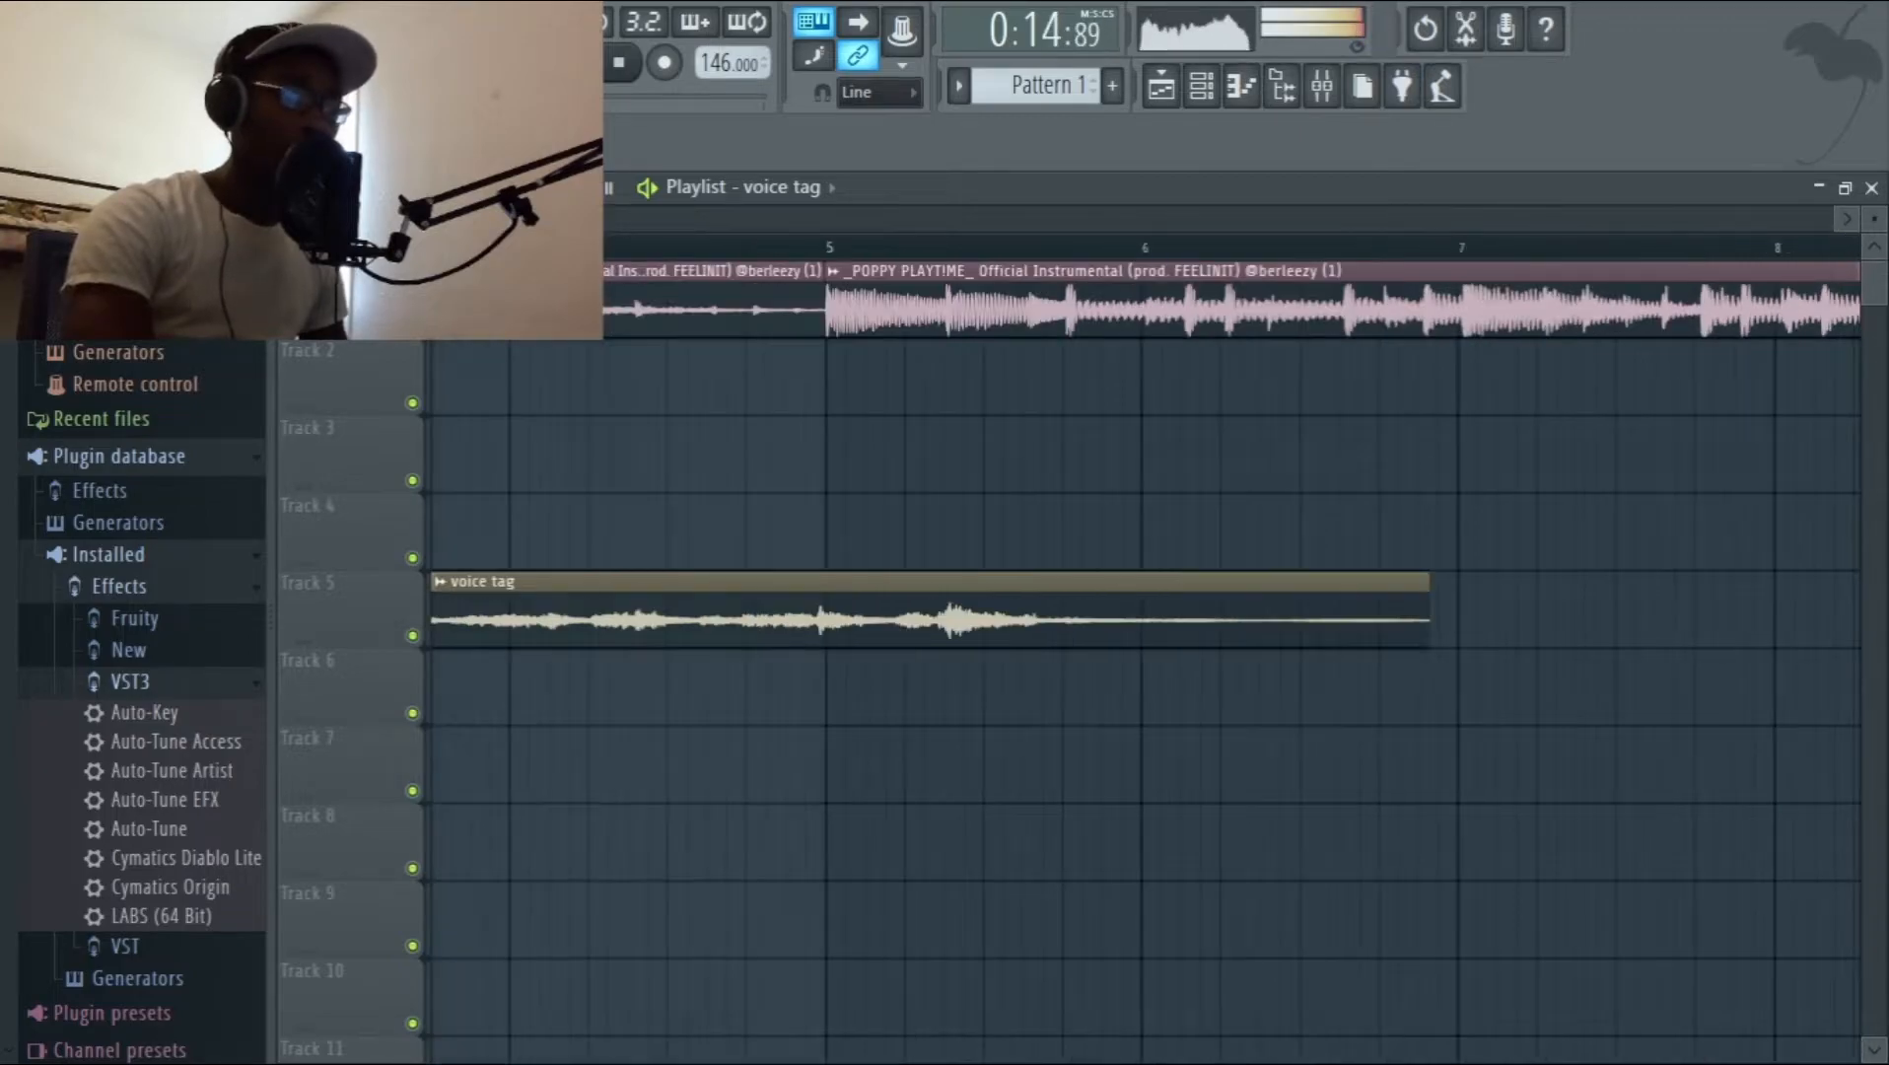
{"action": "key", "text": "space"}
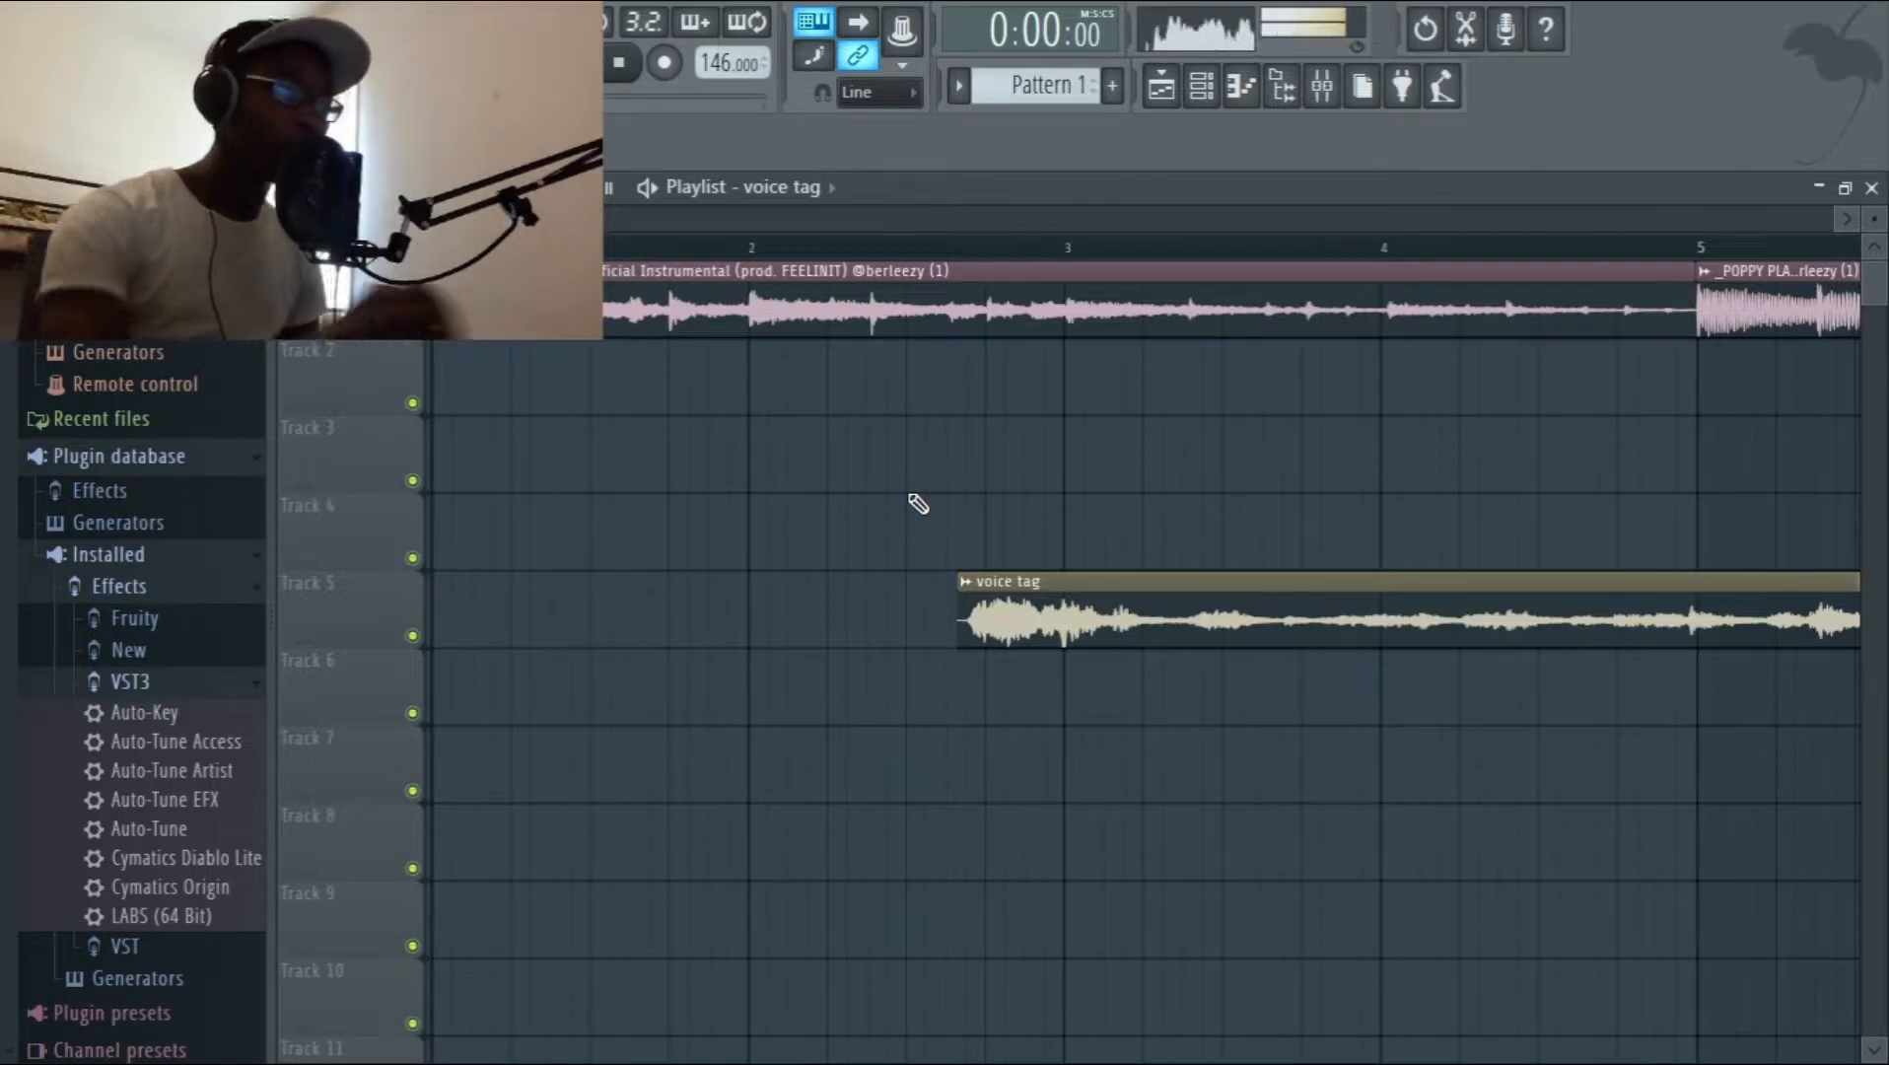
Check the vocal tracks in the mixer, enable recording, and return to the playlist.
{"action": "left_click", "coordinate": [1326, 93]}
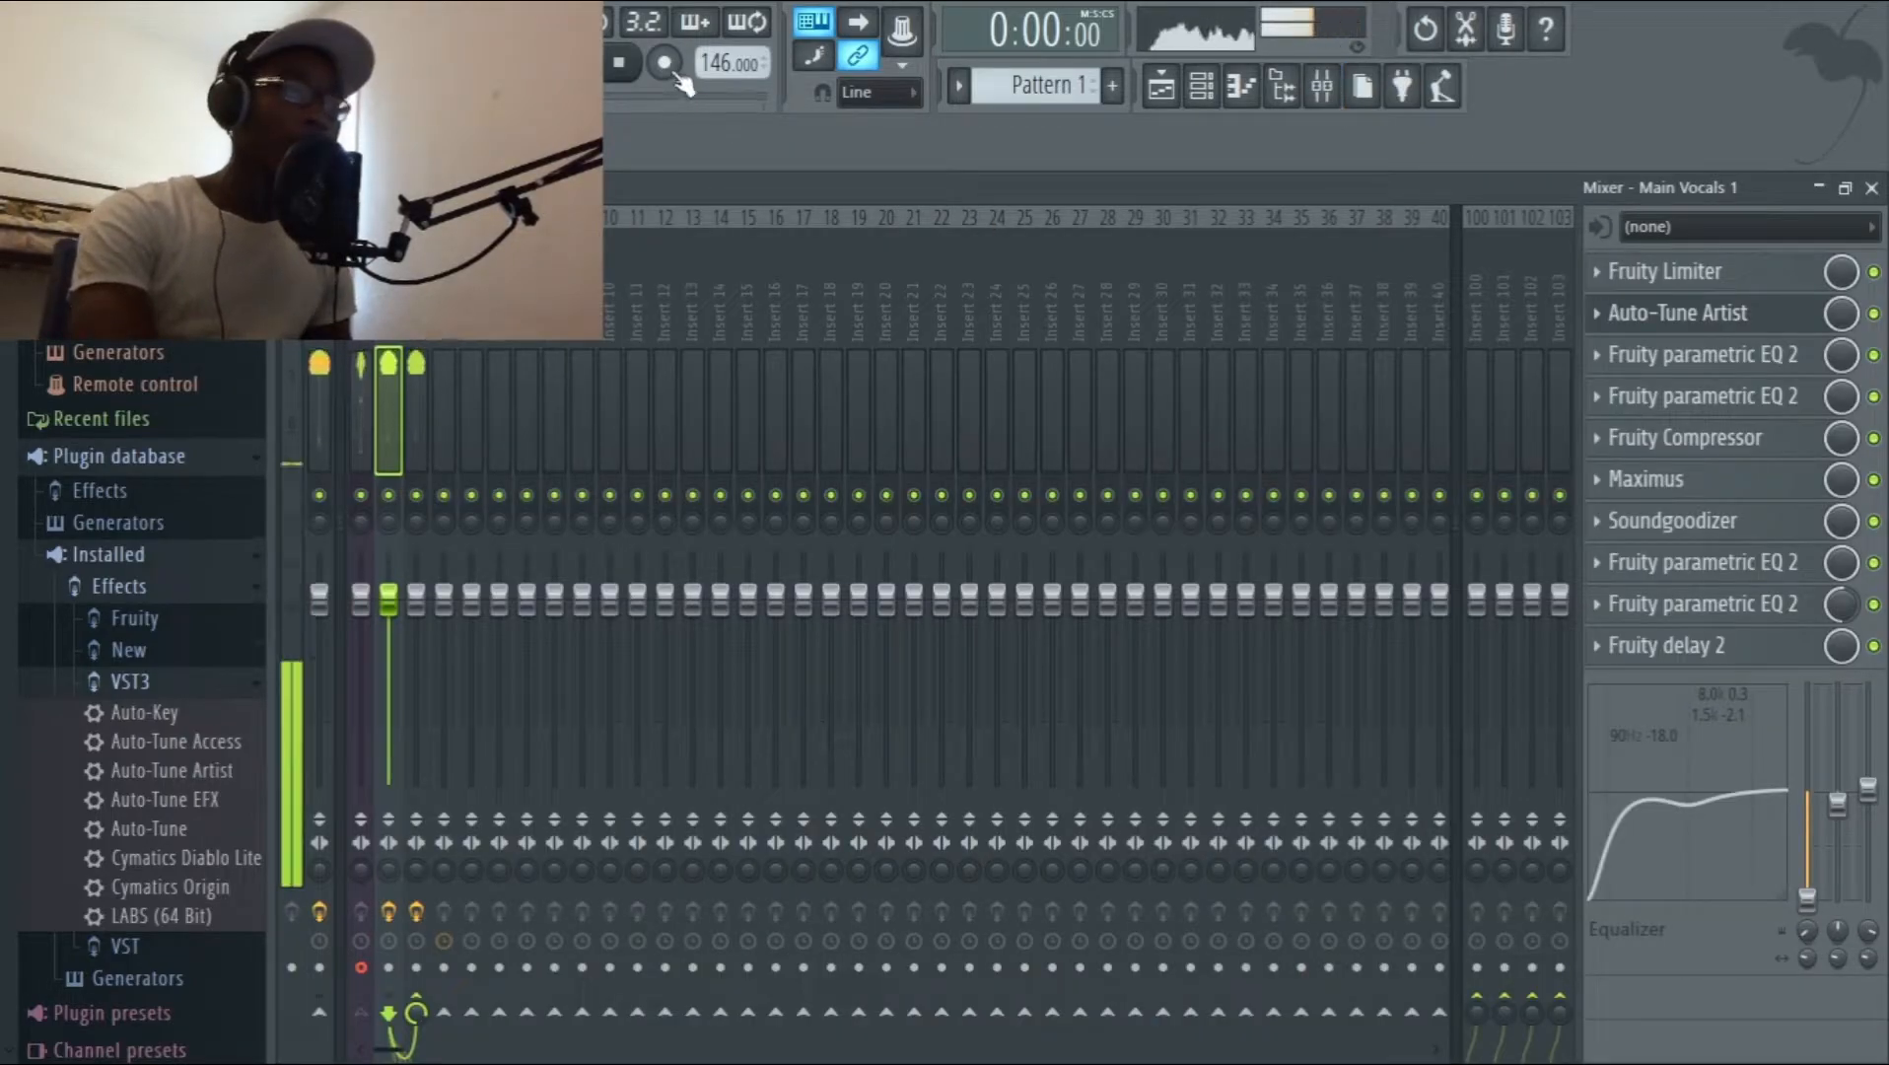
{"action": "left_click", "coordinate": [665, 62]}
{"action": "left_click", "coordinate": [1818, 188]}
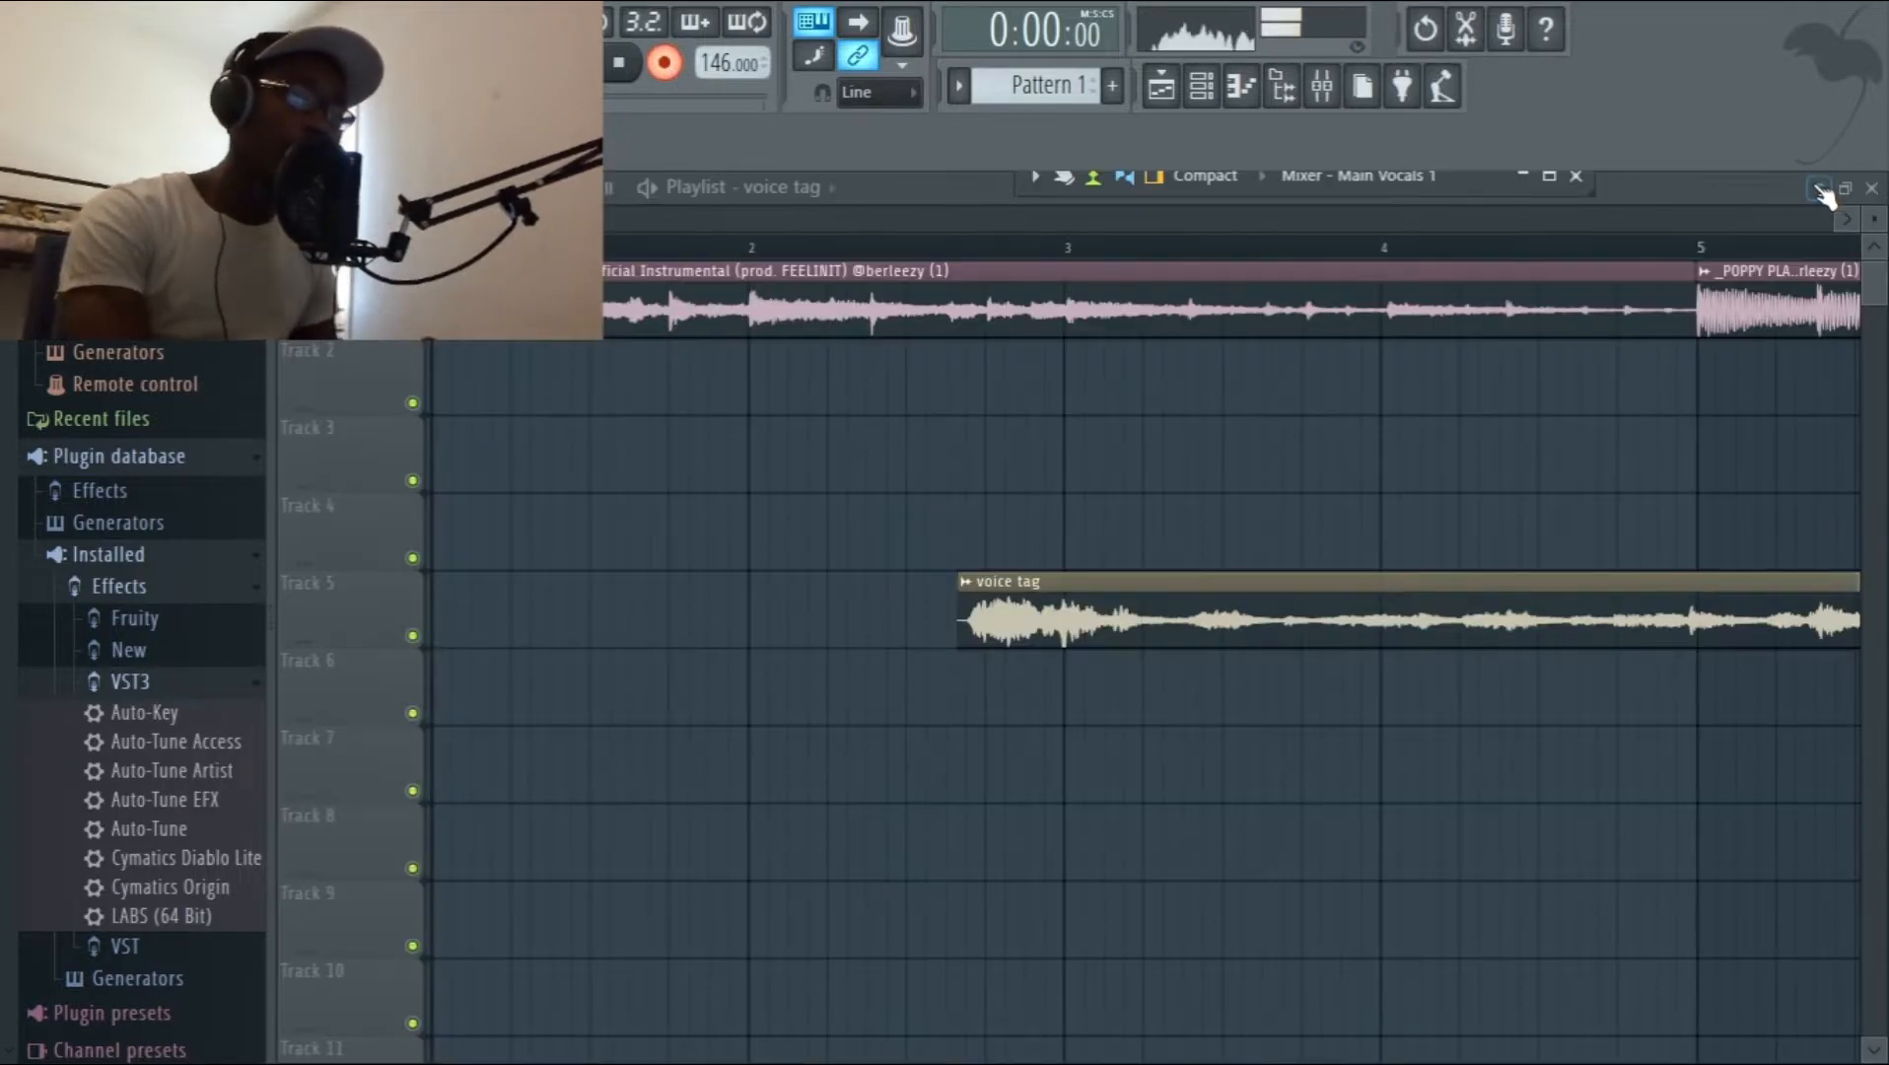
Record a vocal take over the instrumental on Track 2 and shift the recorded clip slightly later.
{"action": "key", "text": "space"}
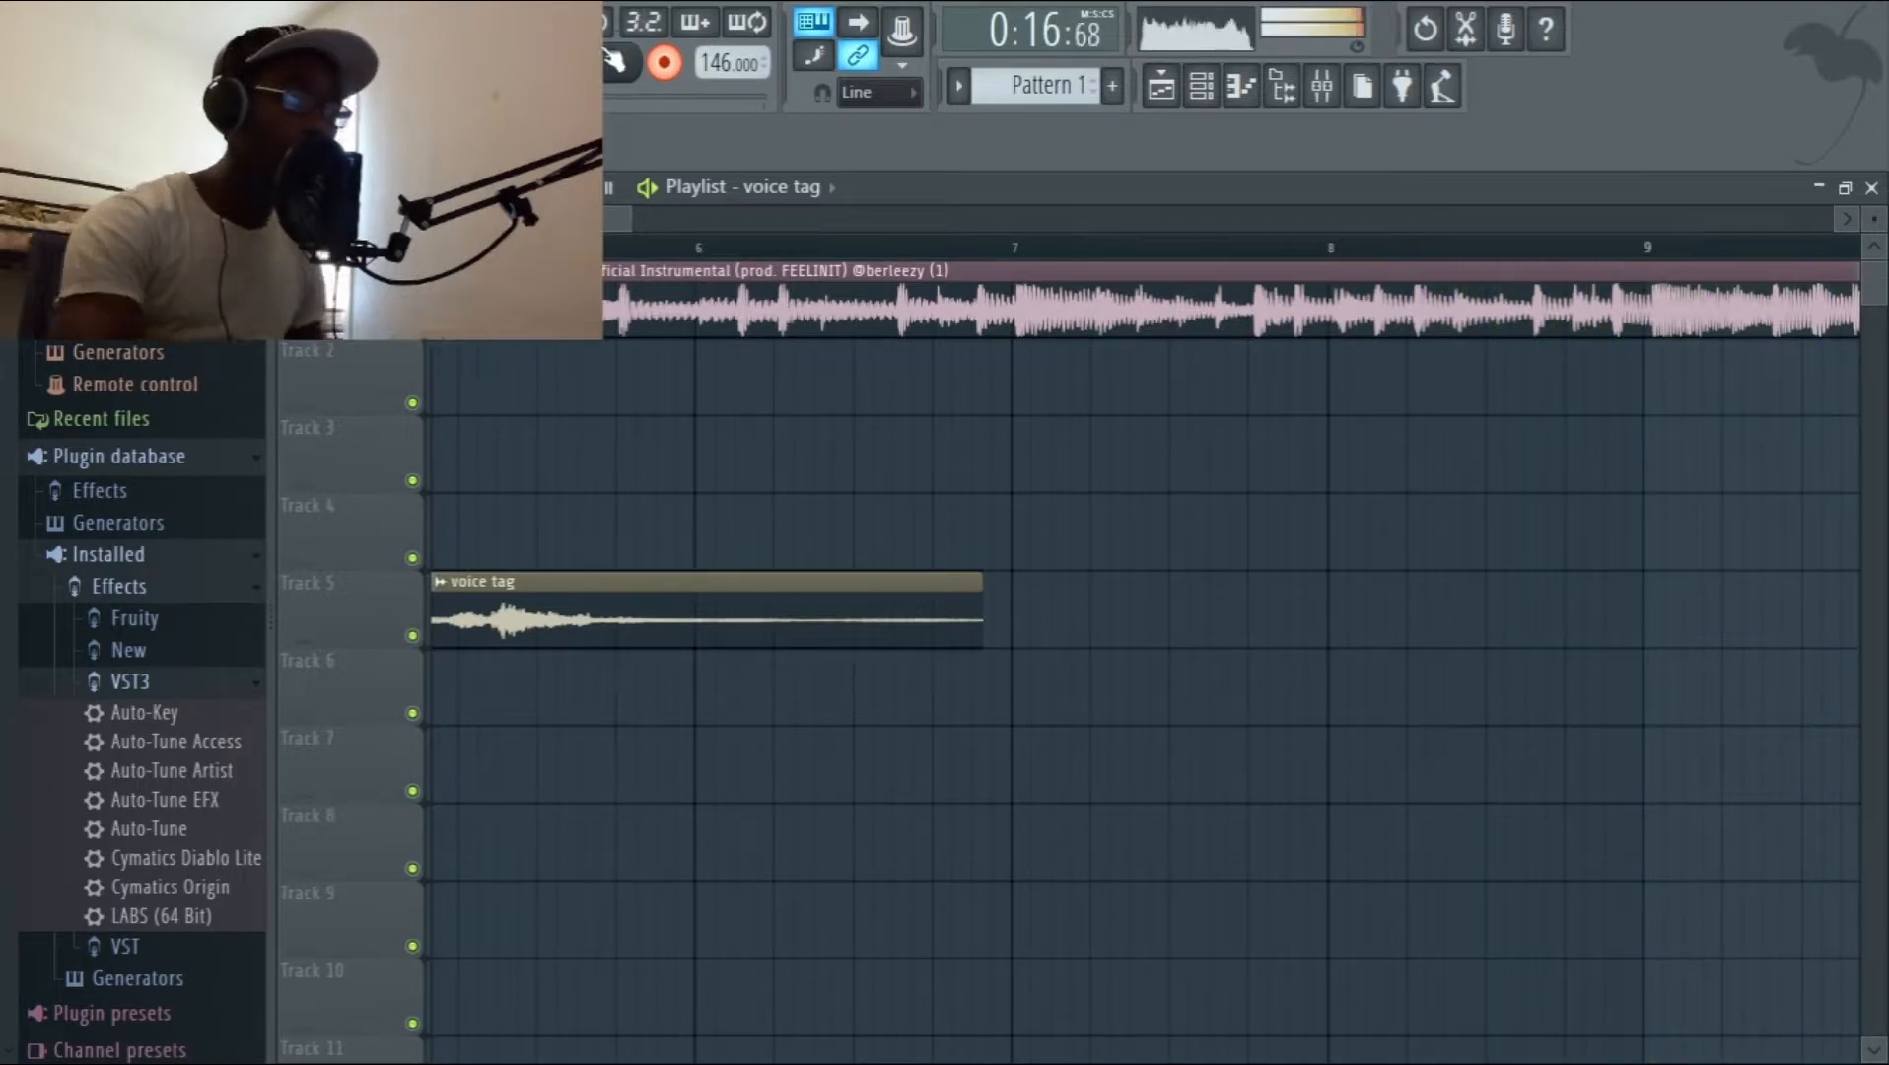
{"action": "left_click", "coordinate": [603, 71]}
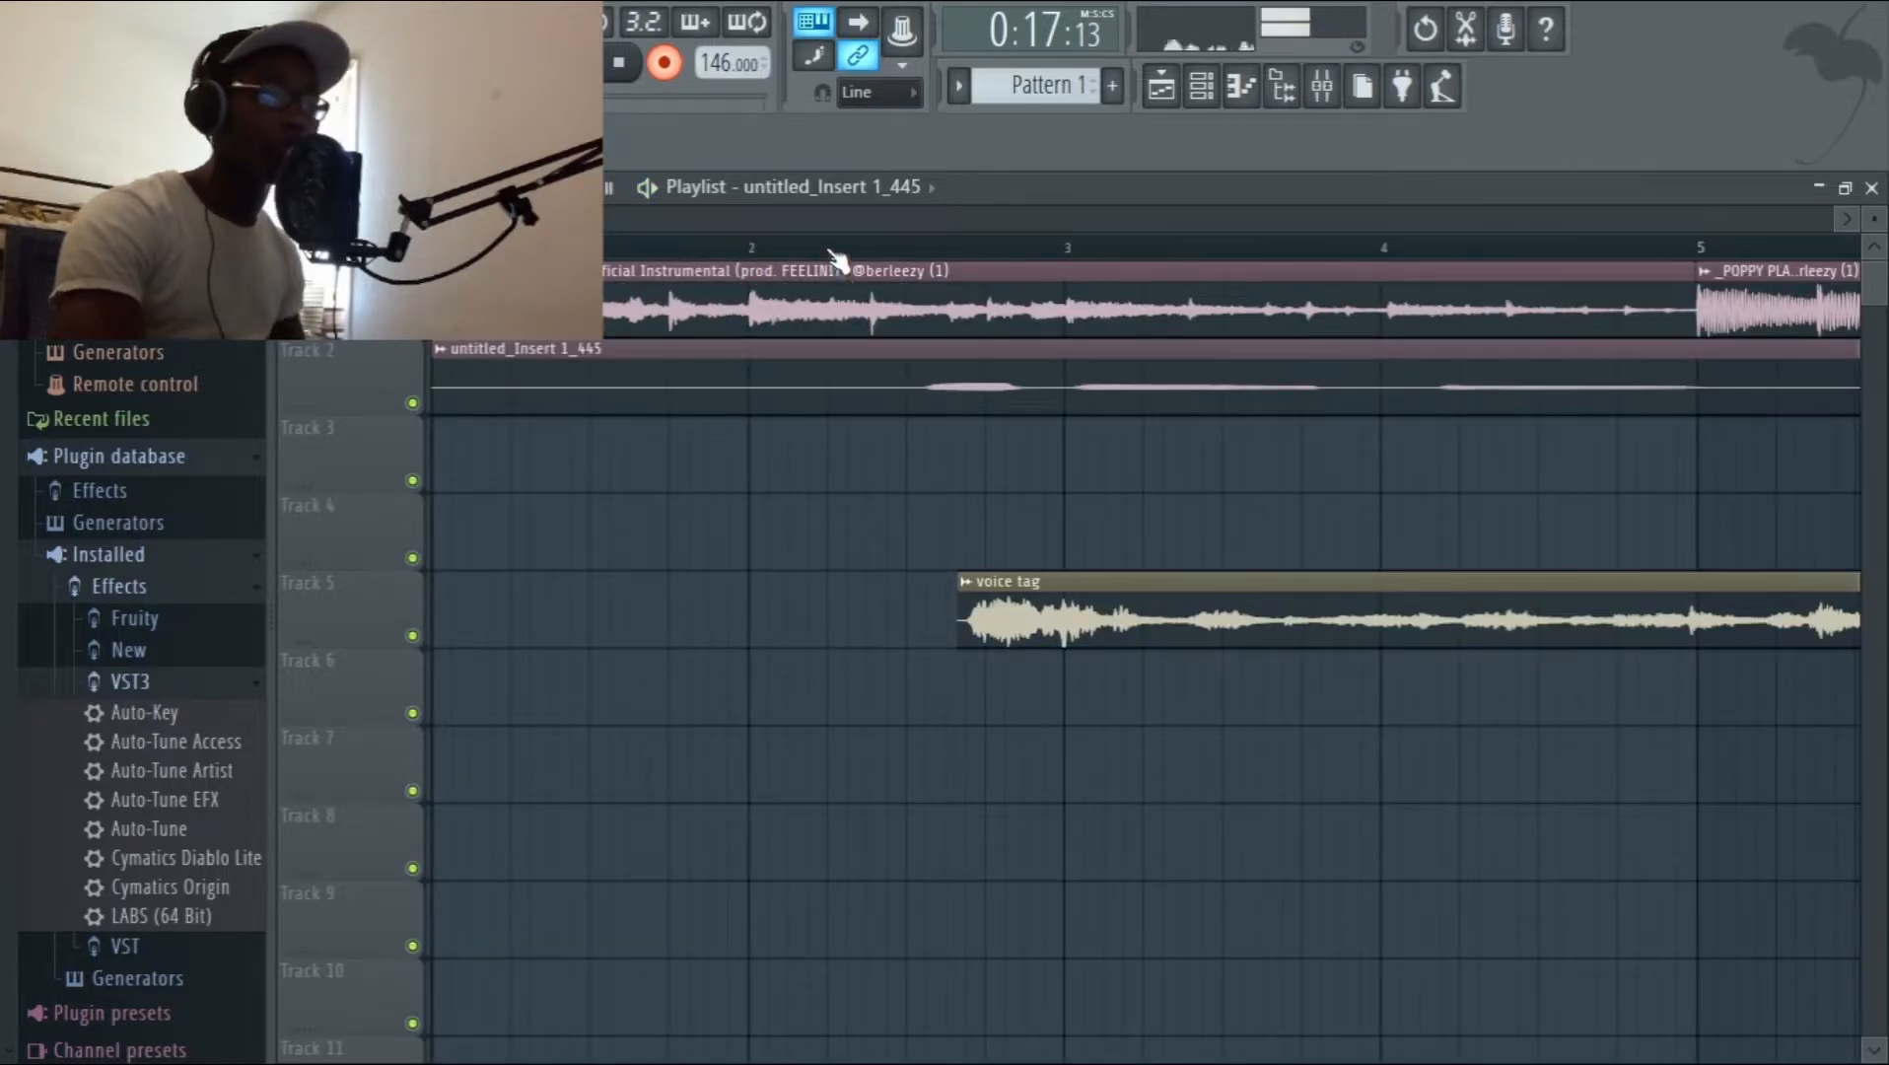
{"action": "left_click", "coordinate": [759, 396]}
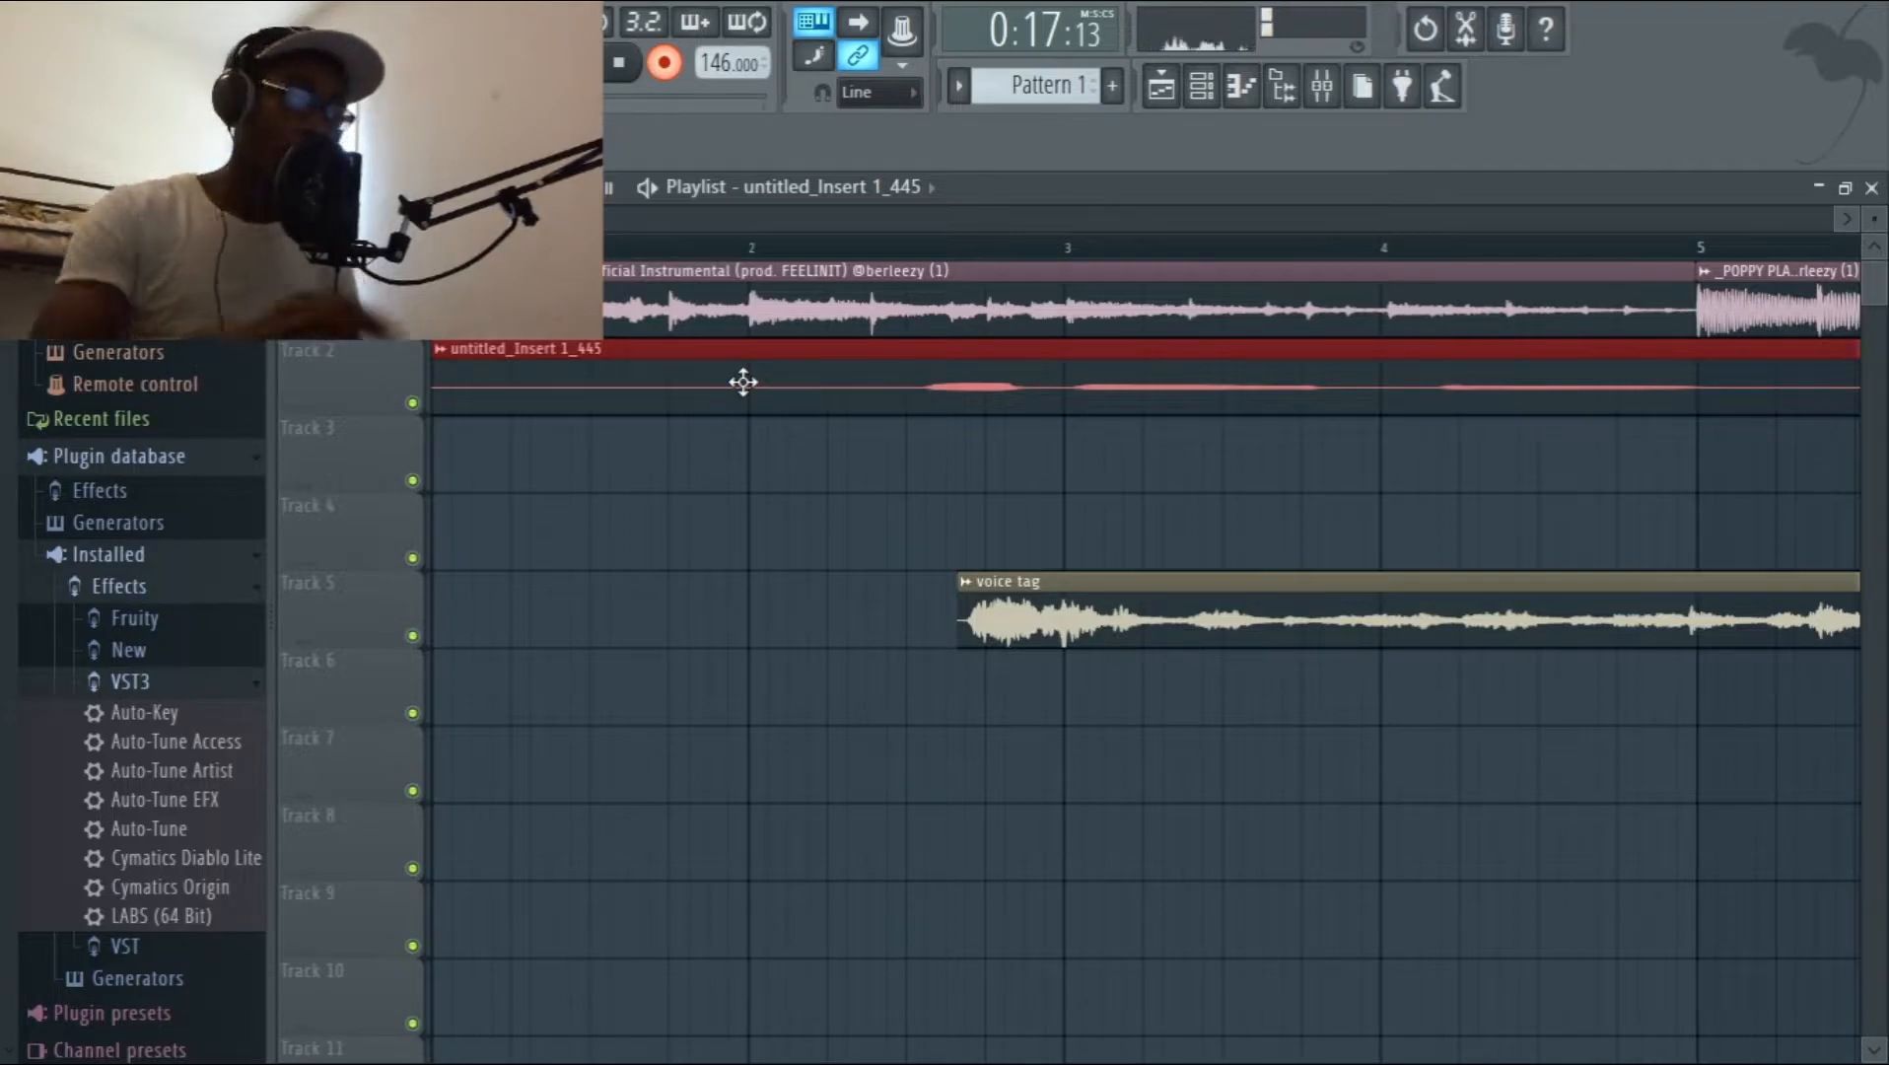
{"action": "left_click_drag", "start_coordinate": [820, 387], "coordinate": [851, 391]}
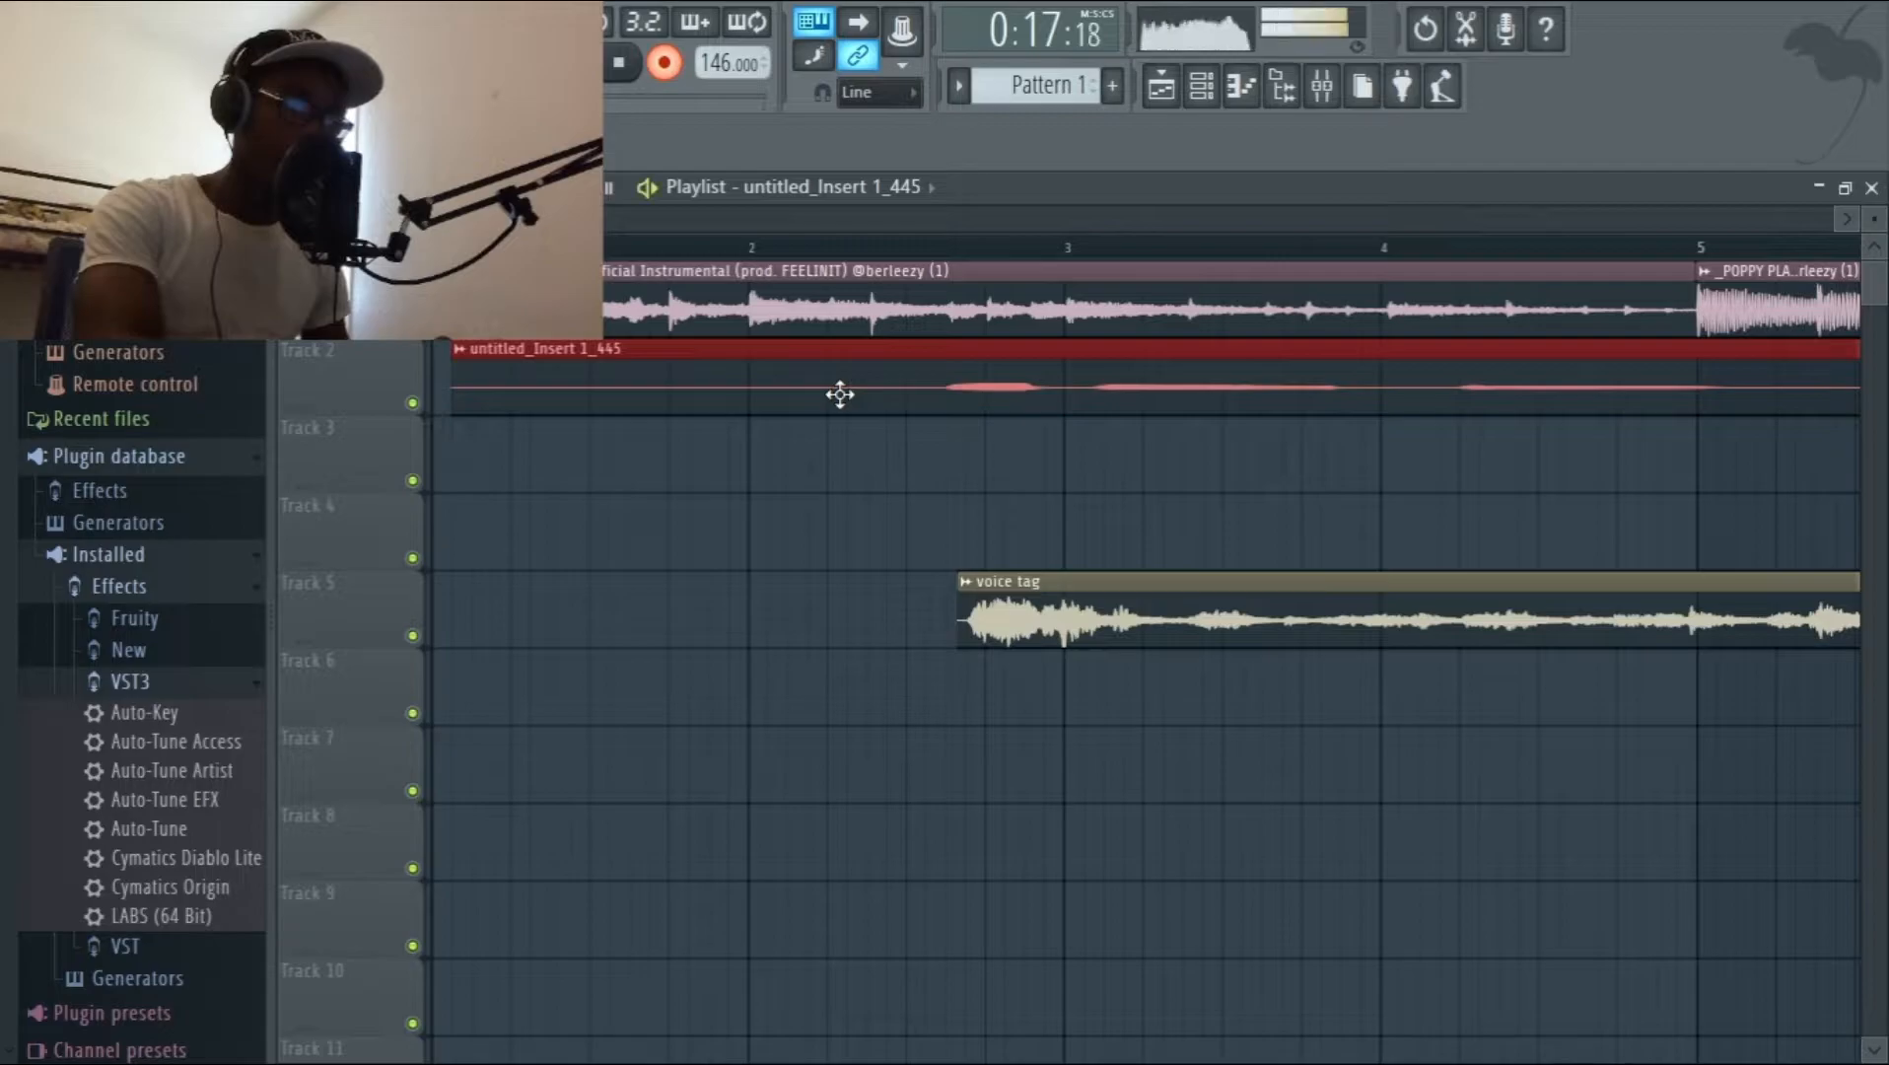
Play back the vocal take from just before bar 2 and trim the clip's end to shortly before bar 11.
{"action": "left_click", "coordinate": [702, 247]}
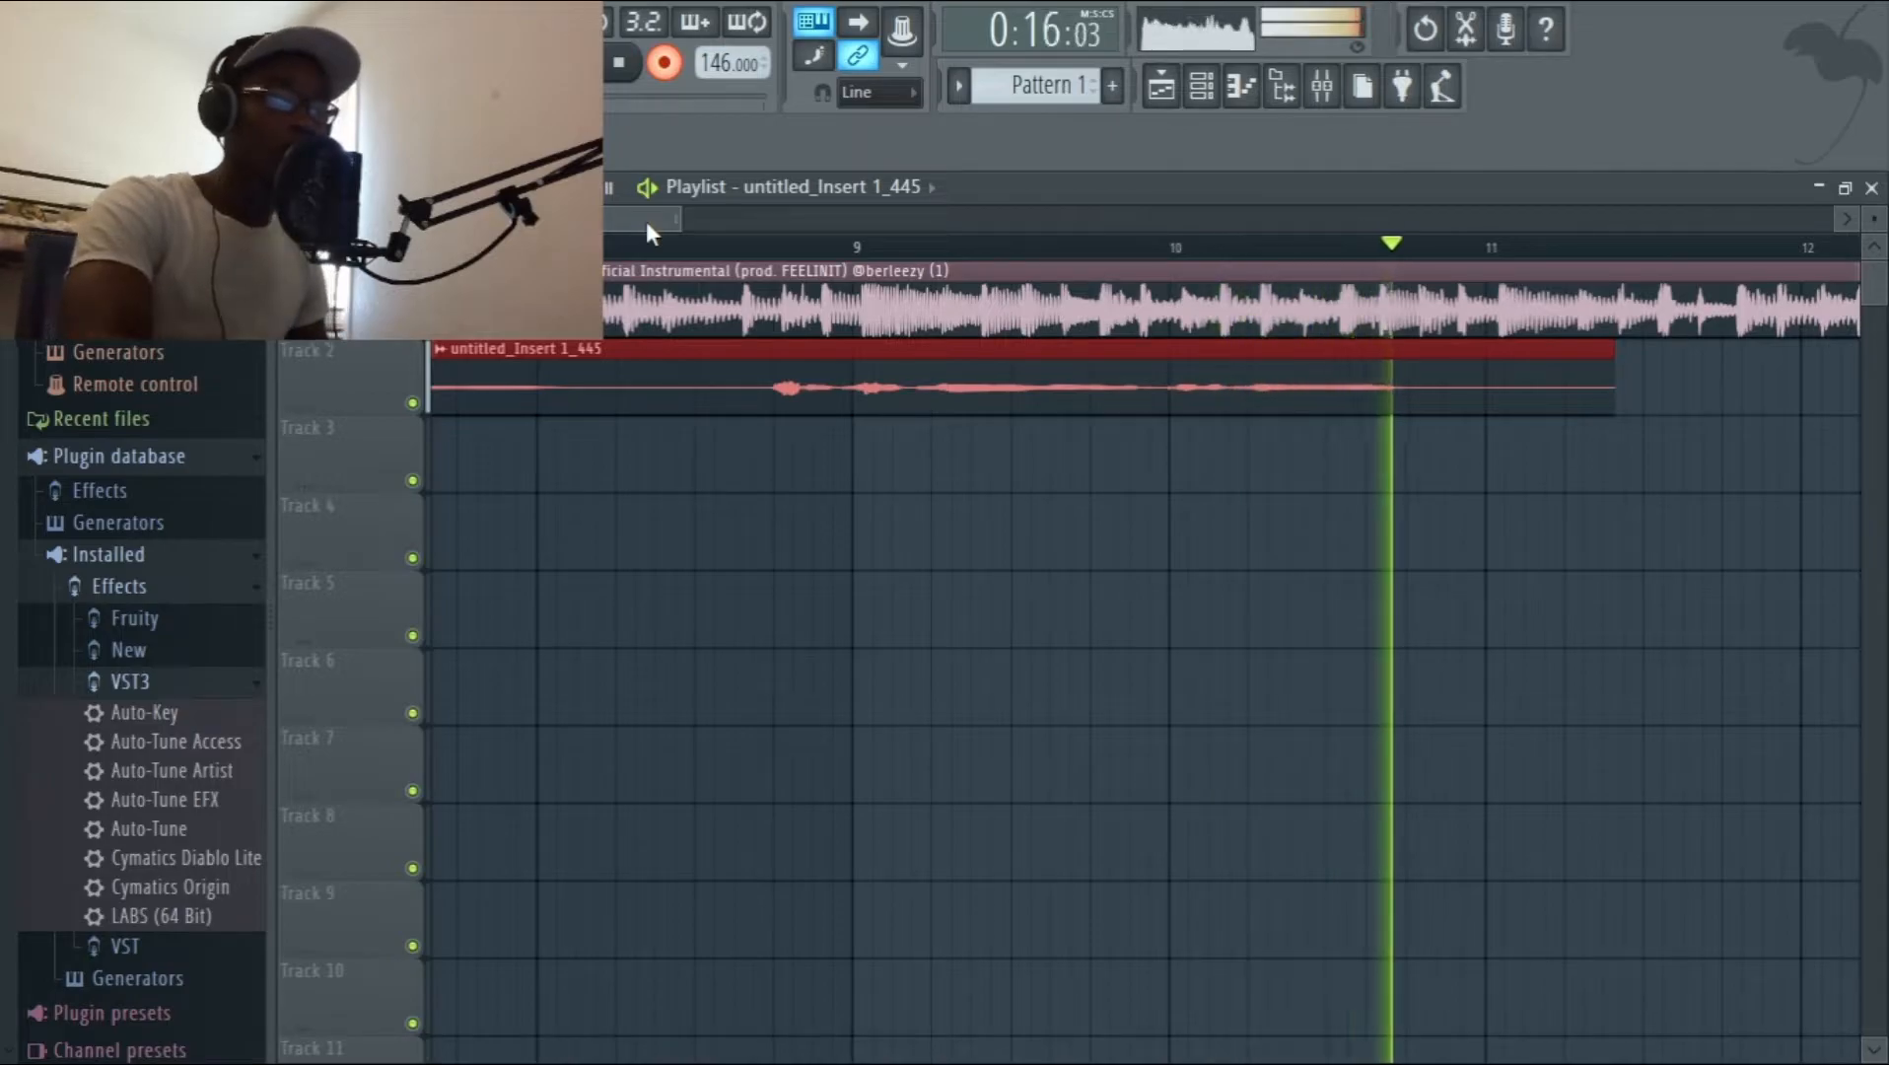
{"action": "key", "text": "space"}
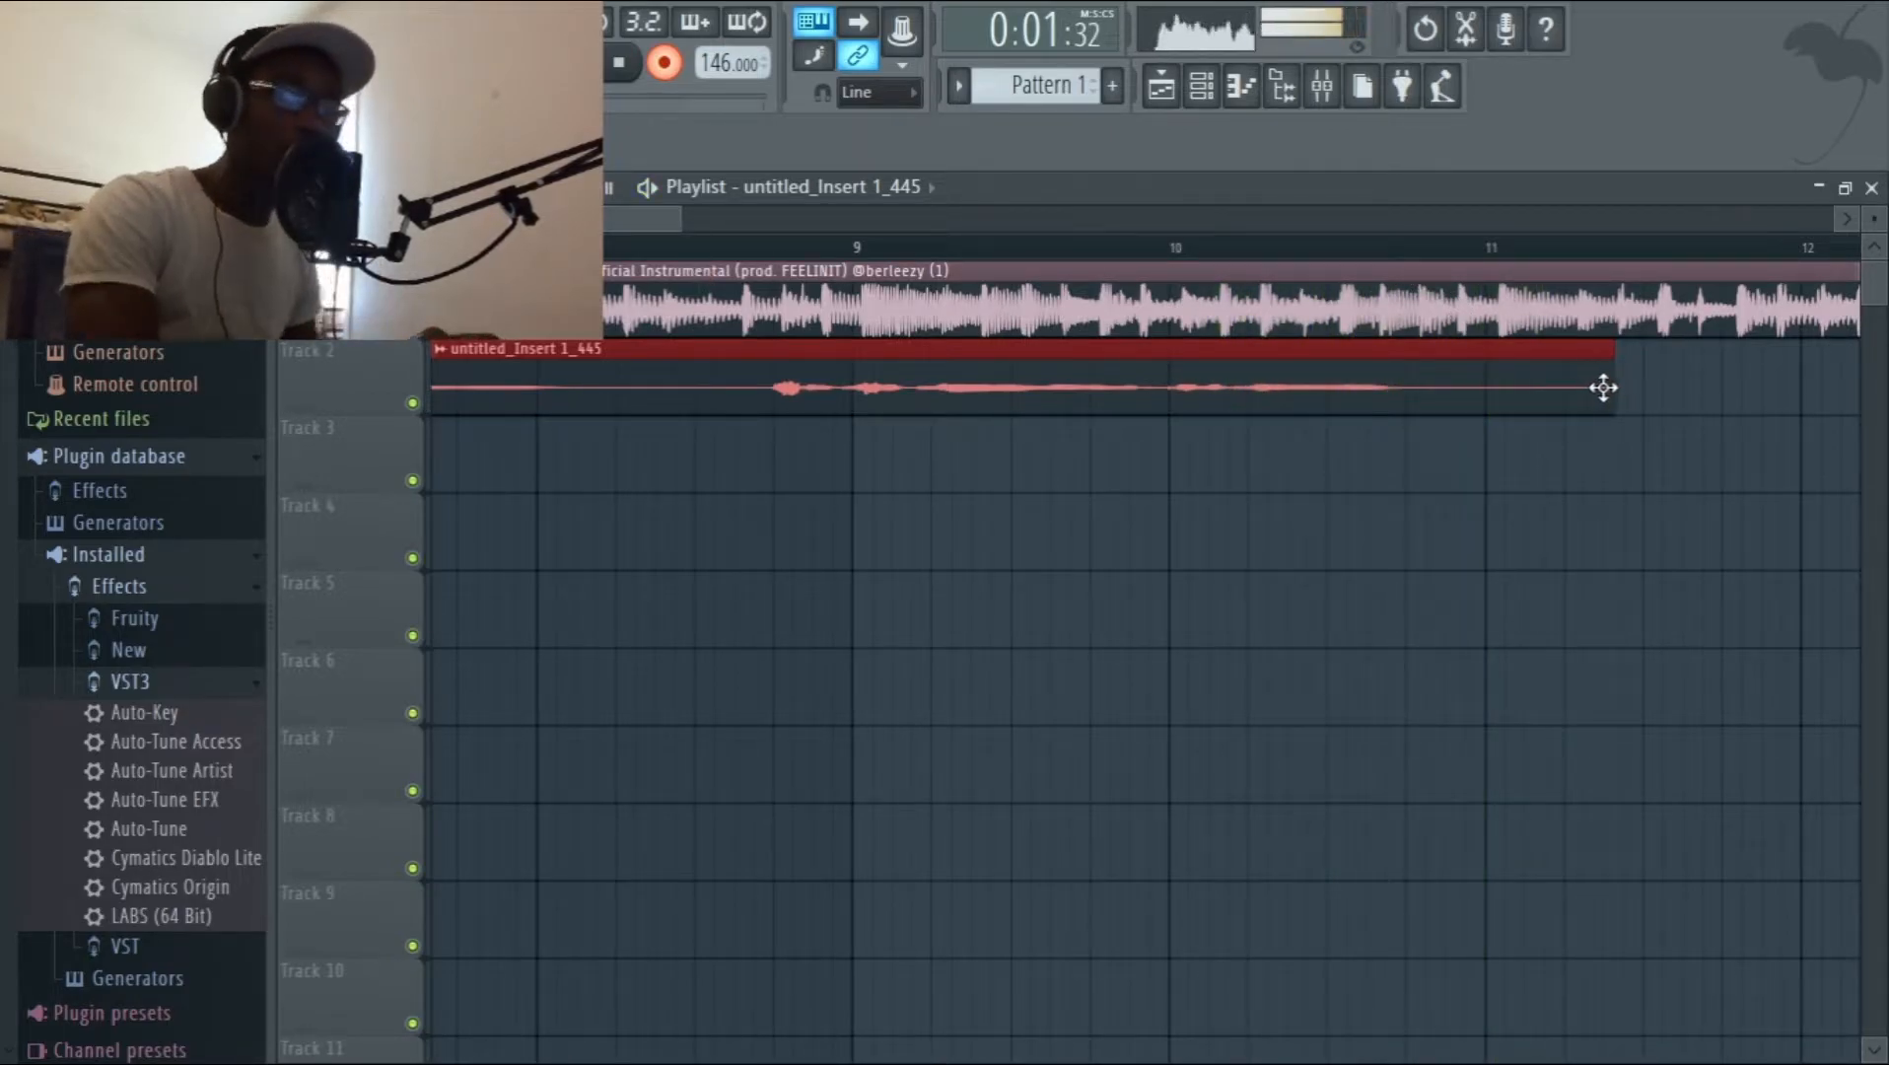
{"action": "left_click_drag", "start_coordinate": [1605, 376], "coordinate": [1528, 398]}
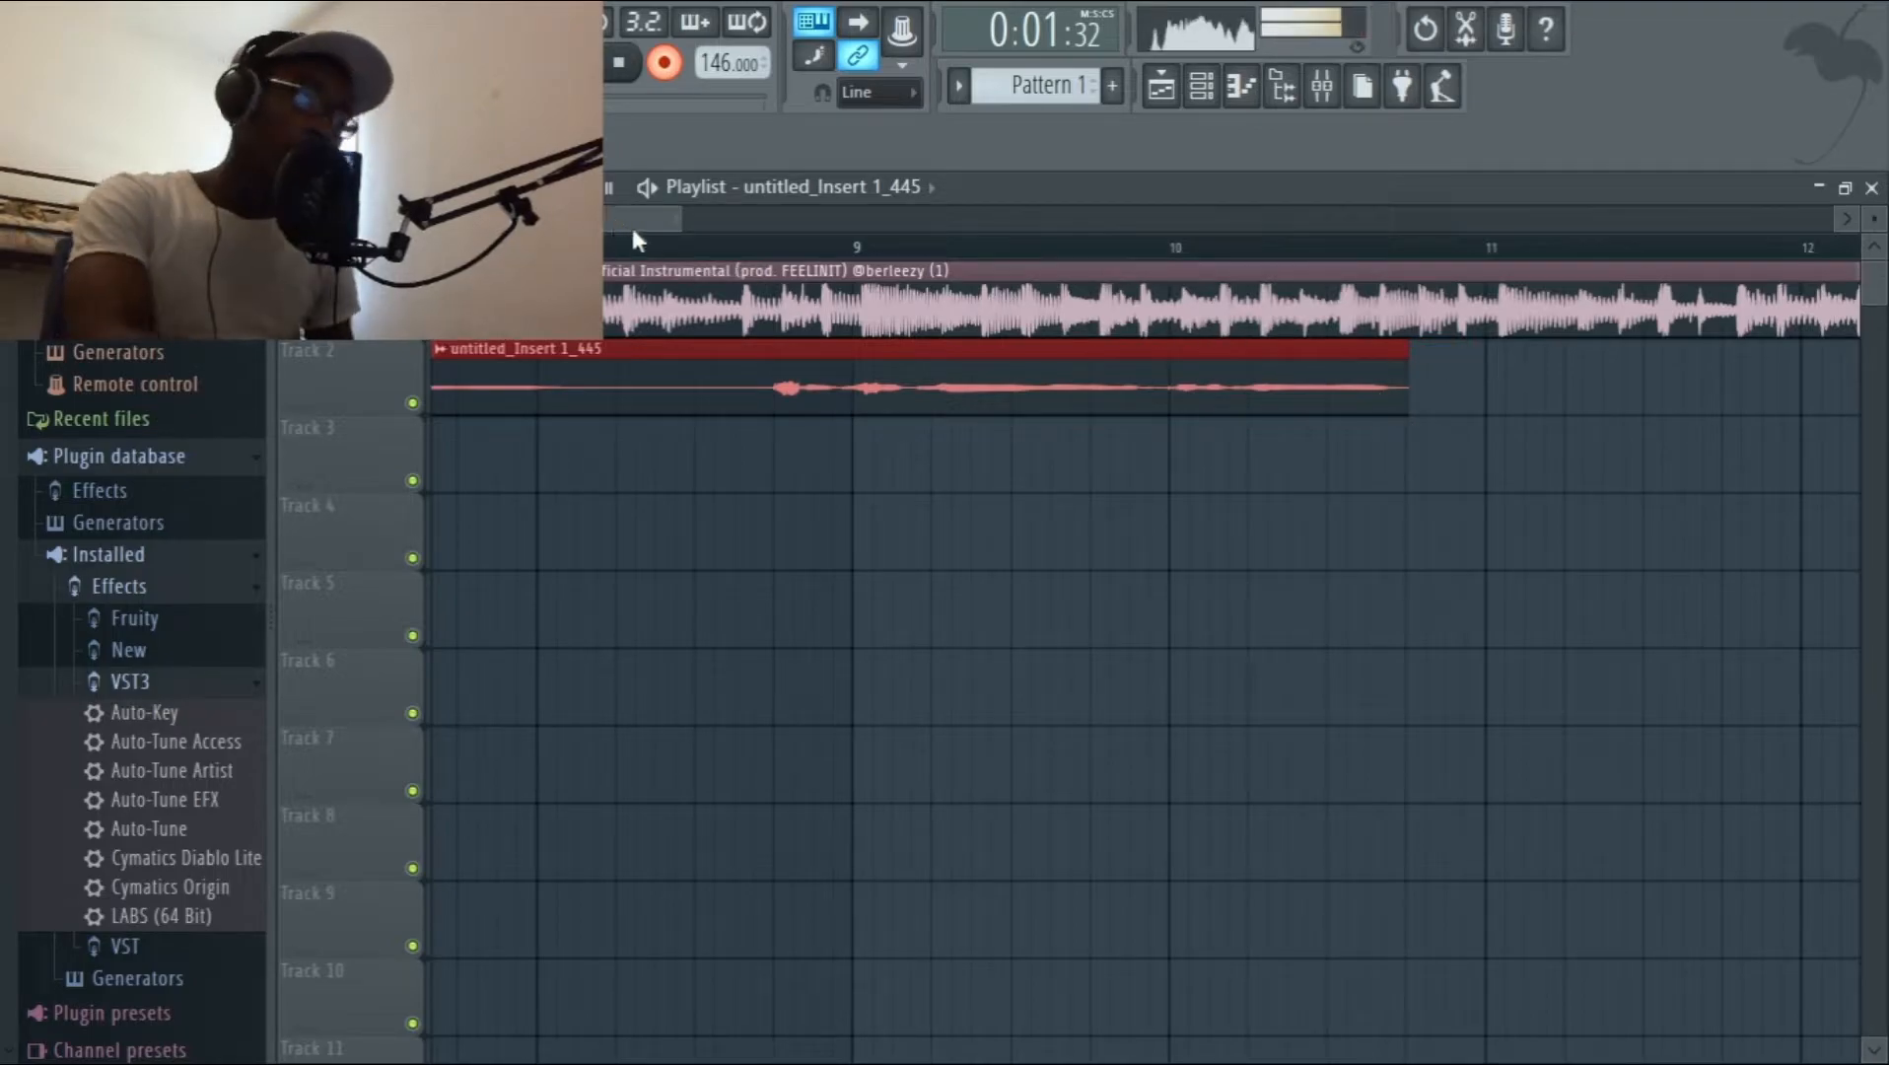
Delete the recorded vocal clip from Track 2 and reset the song position to the start.
{"action": "left_click_drag", "start_coordinate": [647, 218], "coordinate": [503, 216]}
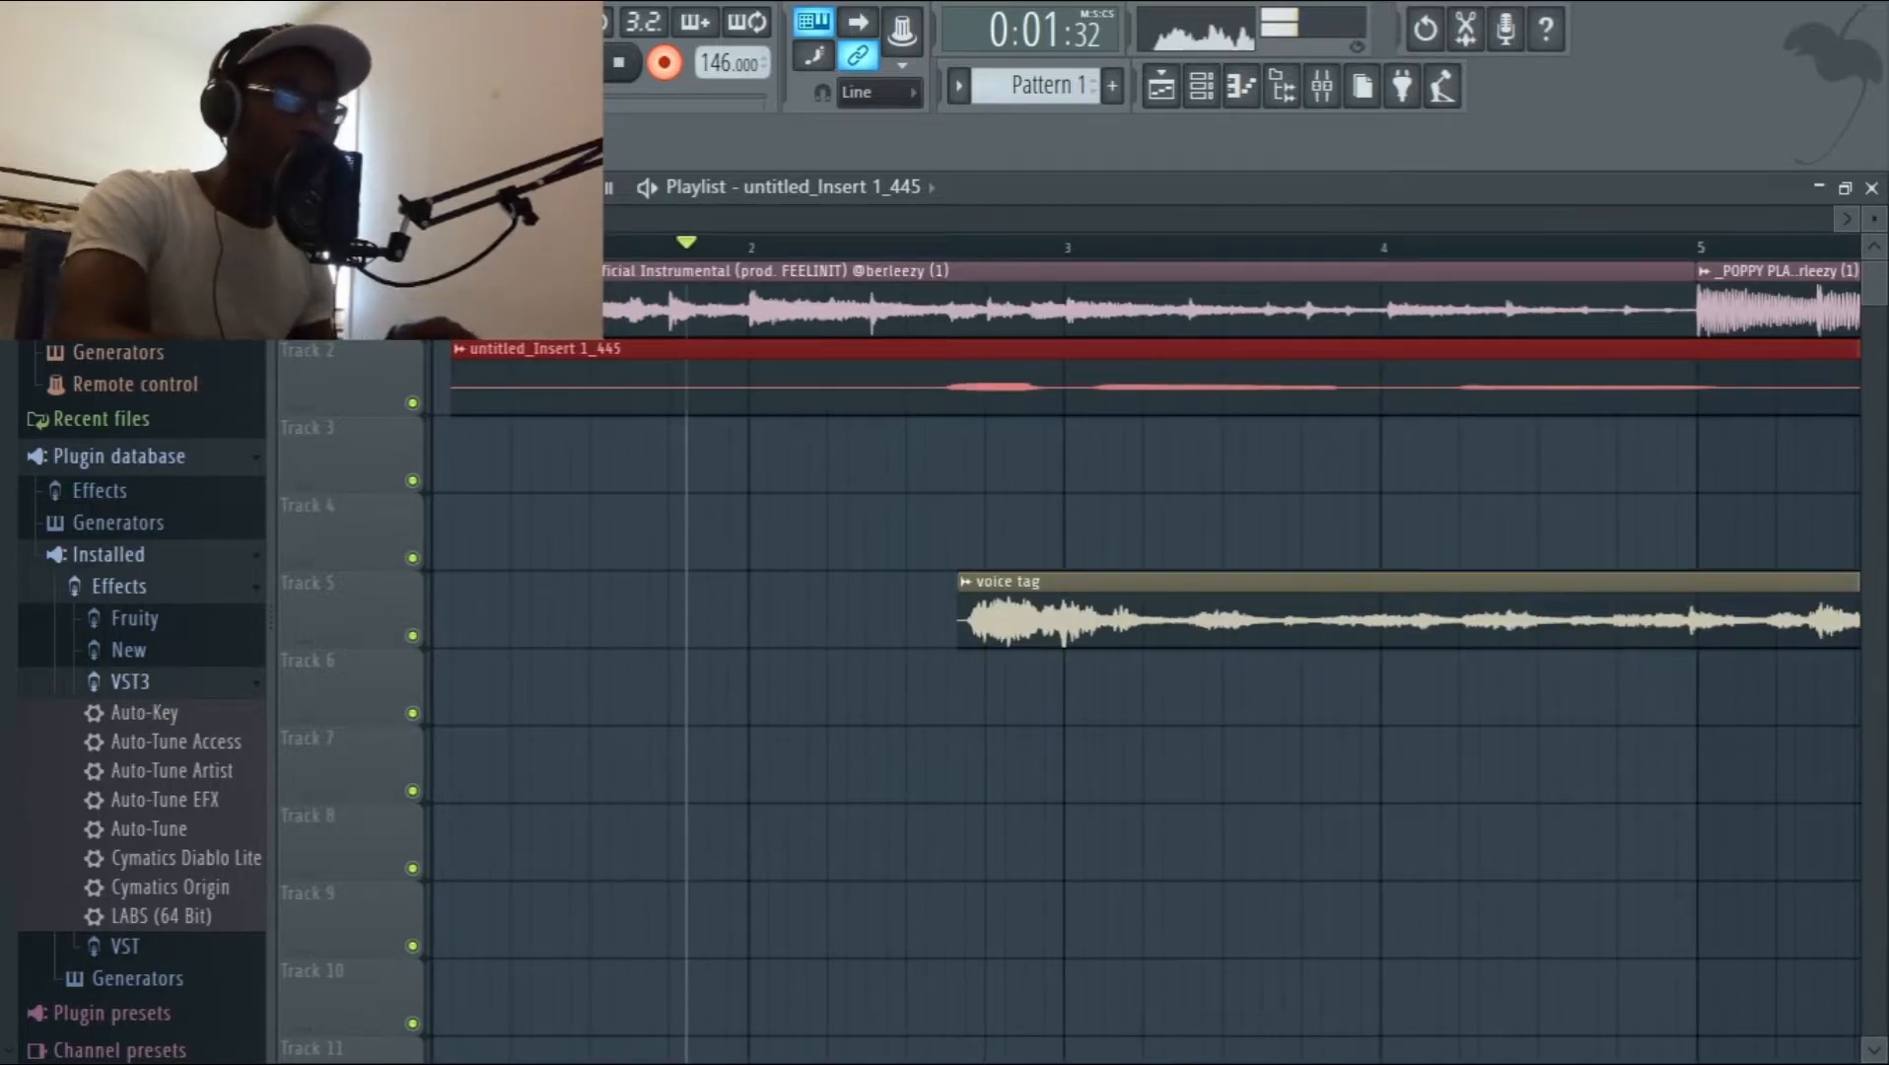
{"action": "right_click", "coordinate": [495, 387]}
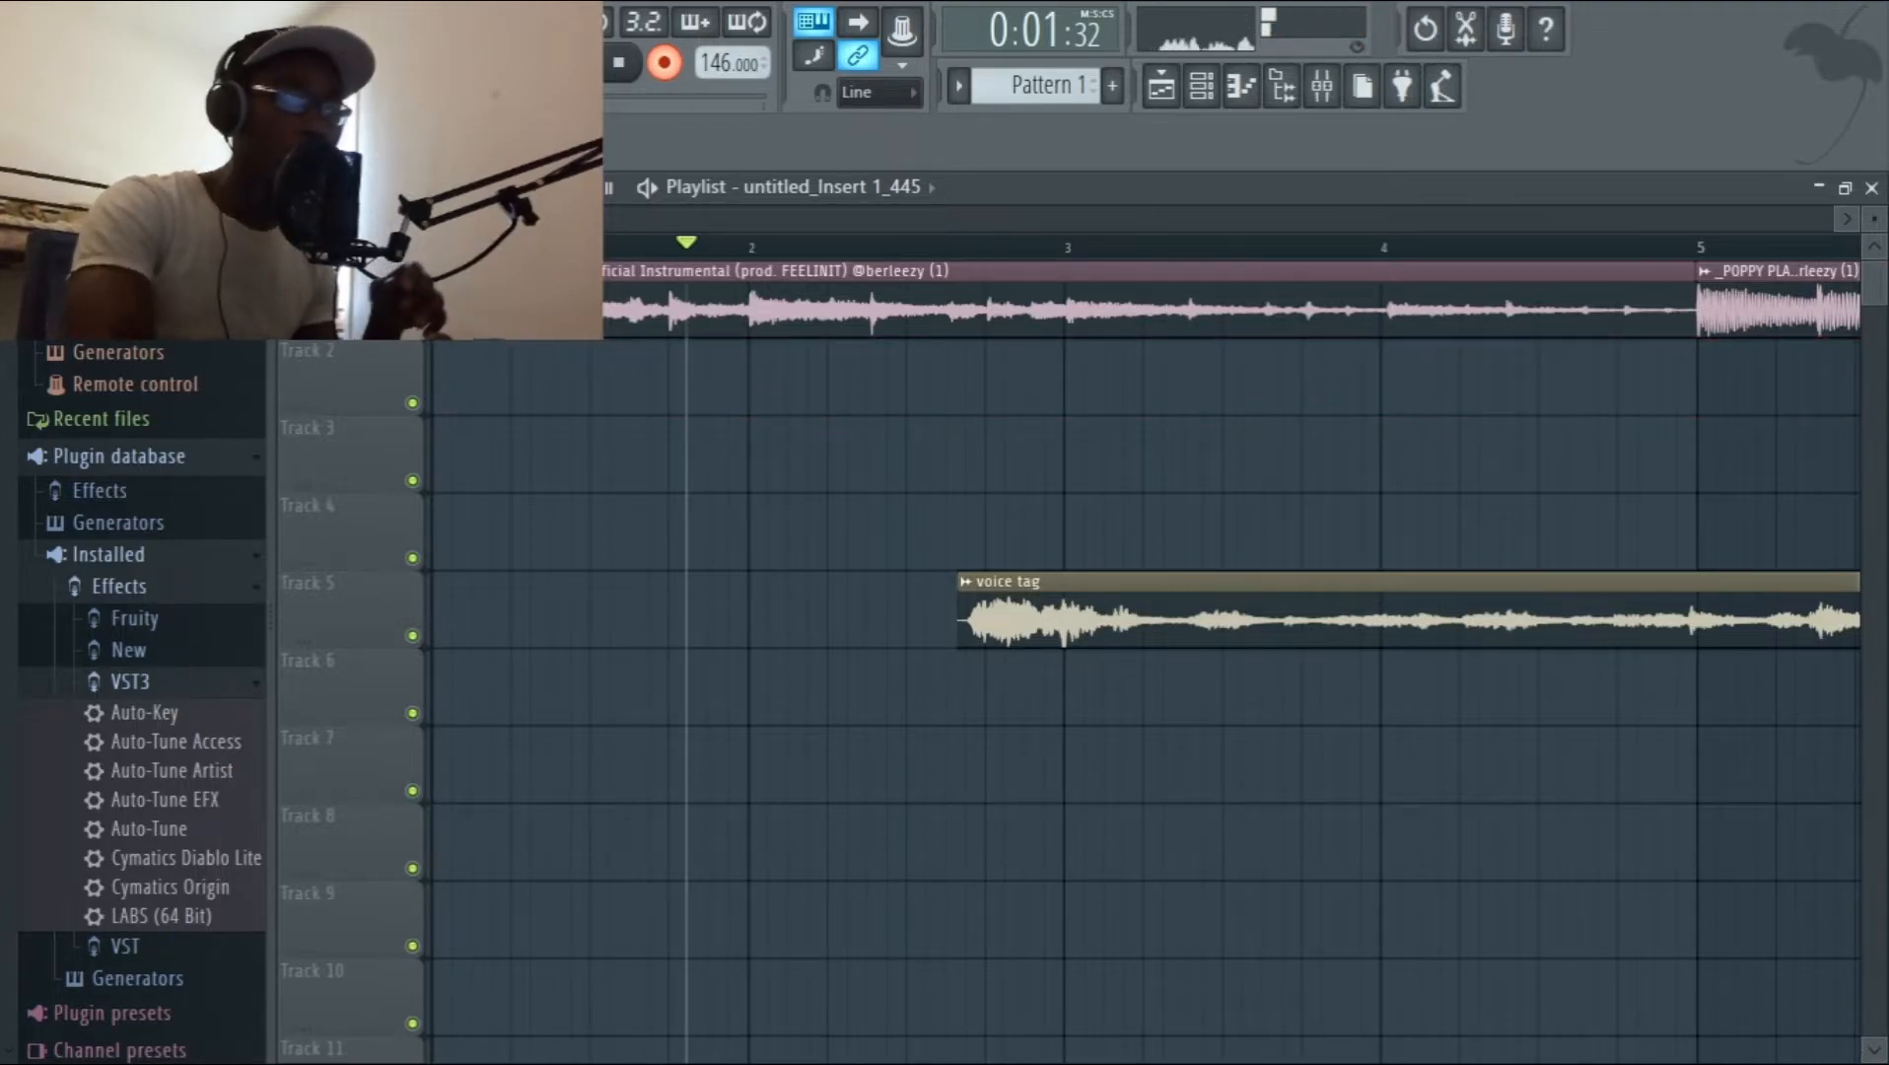
{"action": "key", "text": "space"}
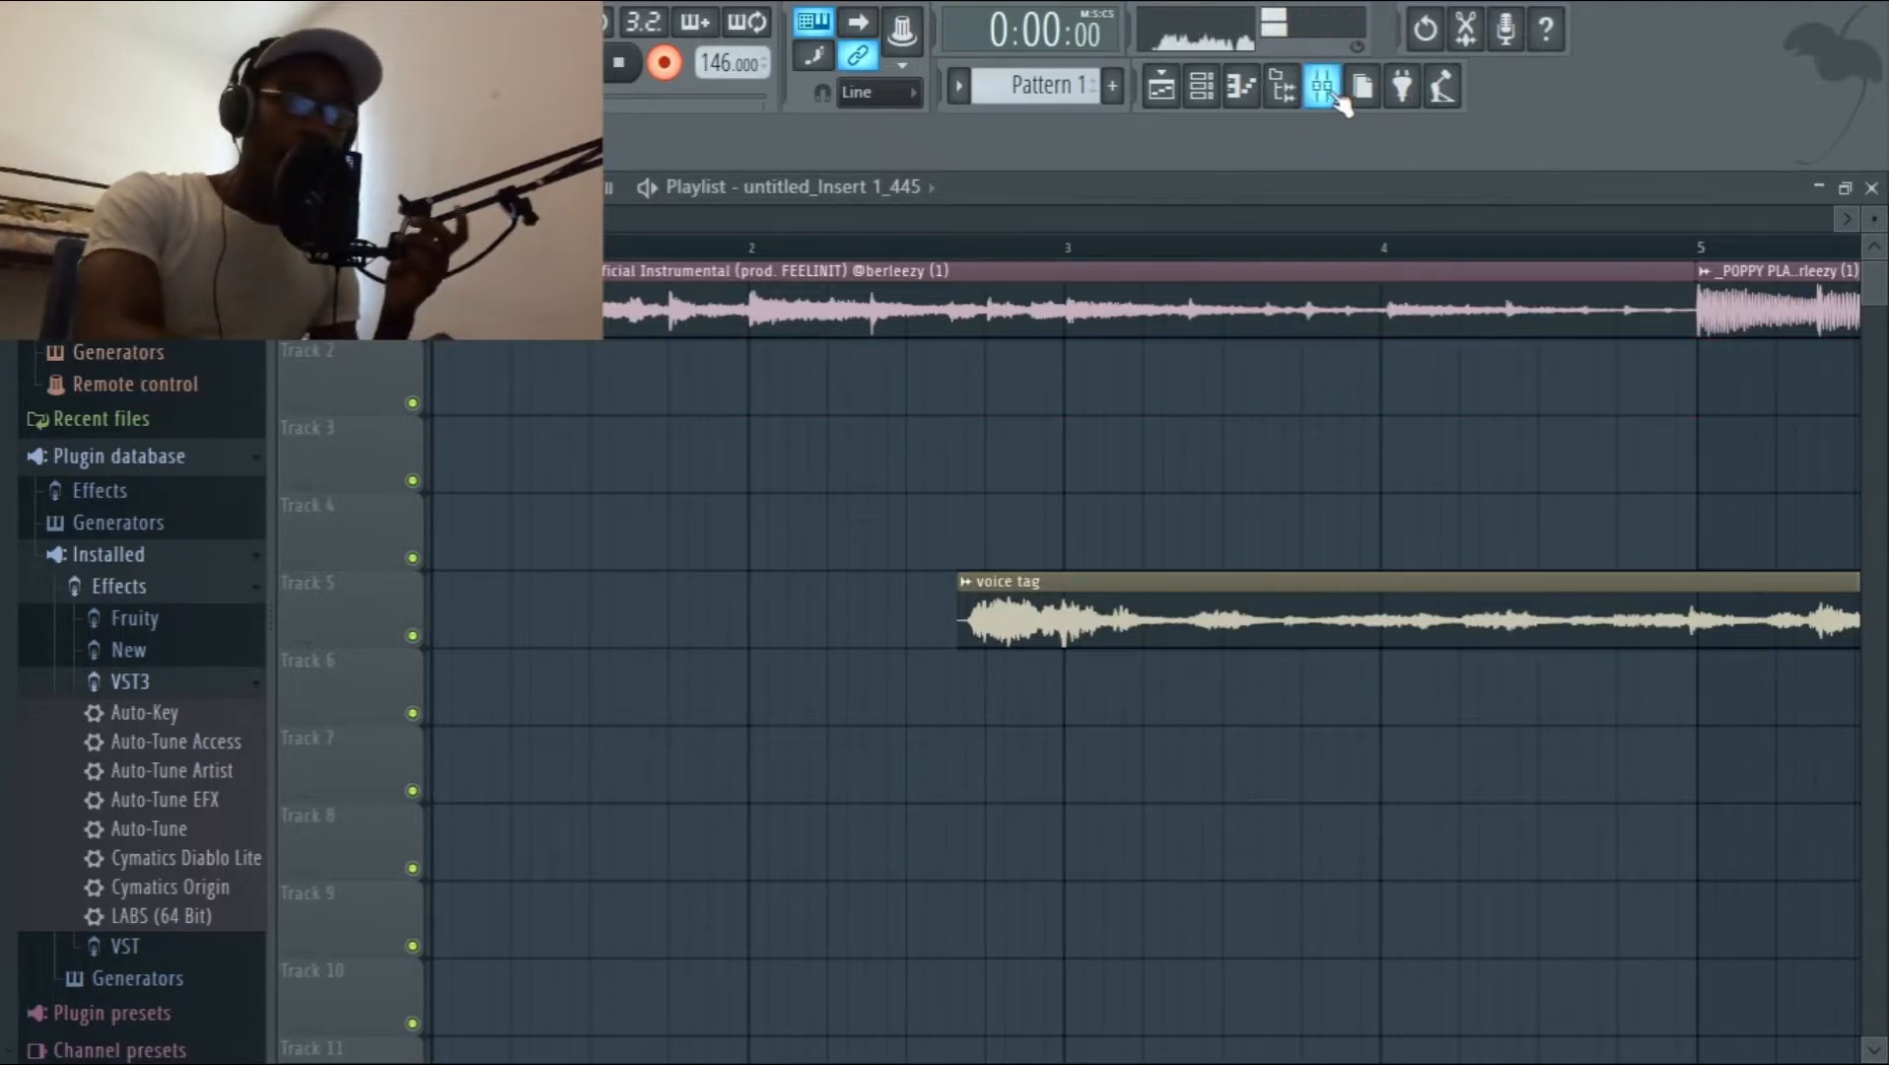
Arm mixer track Insert 1 for recording again and return to the playlist.
{"action": "left_click", "coordinate": [1323, 88]}
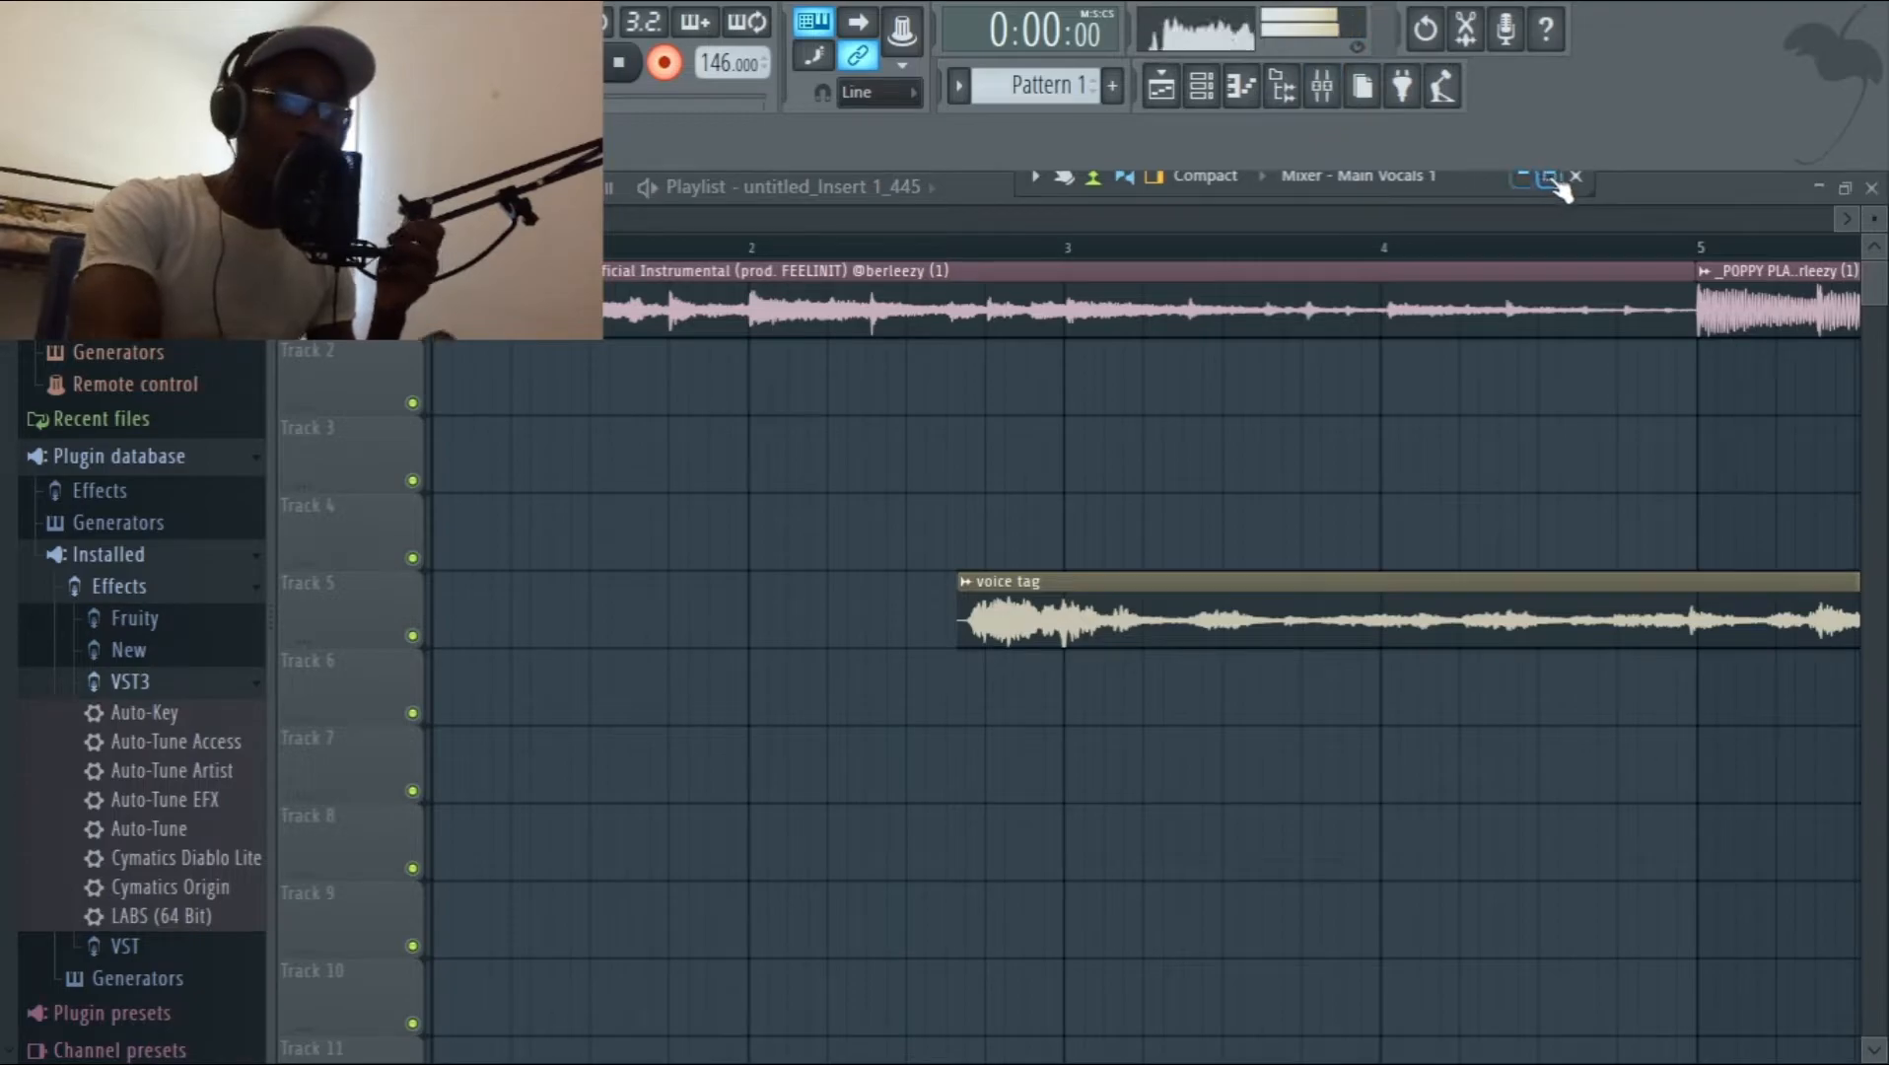
{"action": "left_click", "coordinate": [1549, 177]}
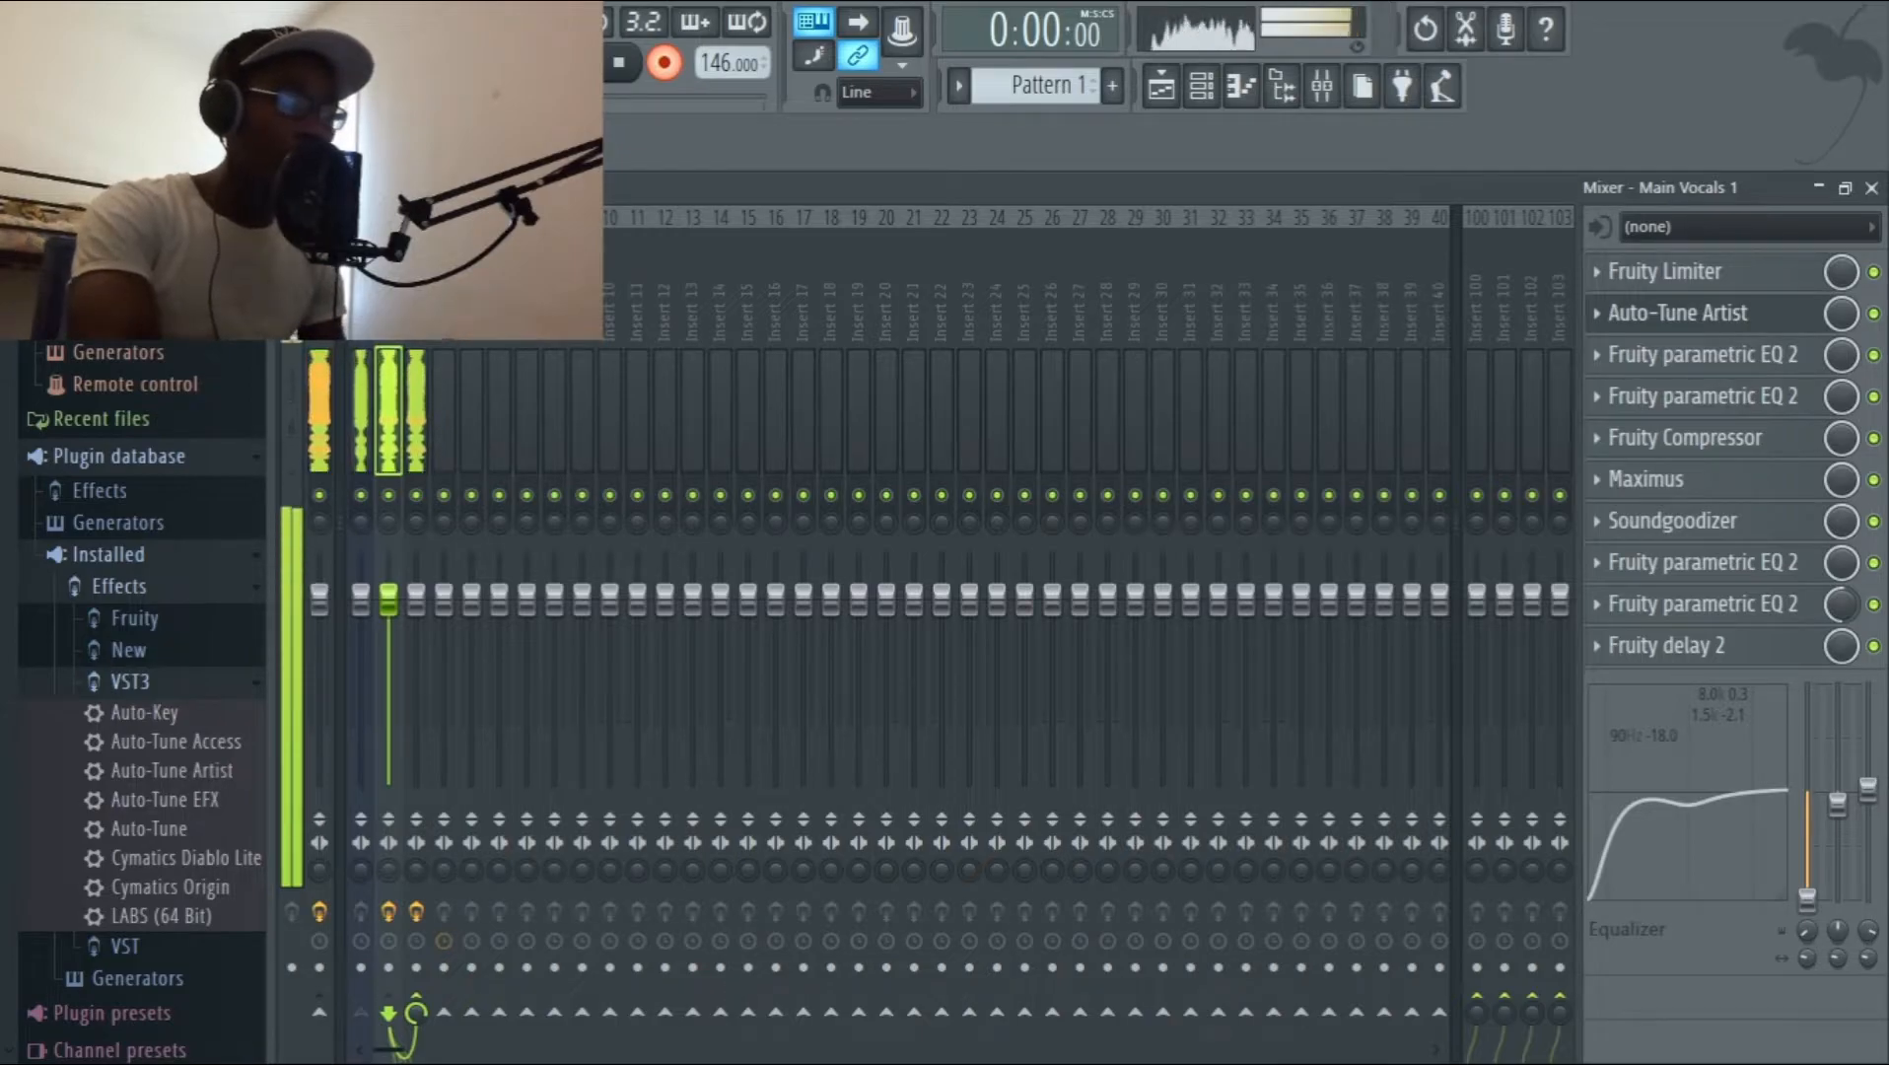
{"action": "left_click", "coordinate": [361, 967]}
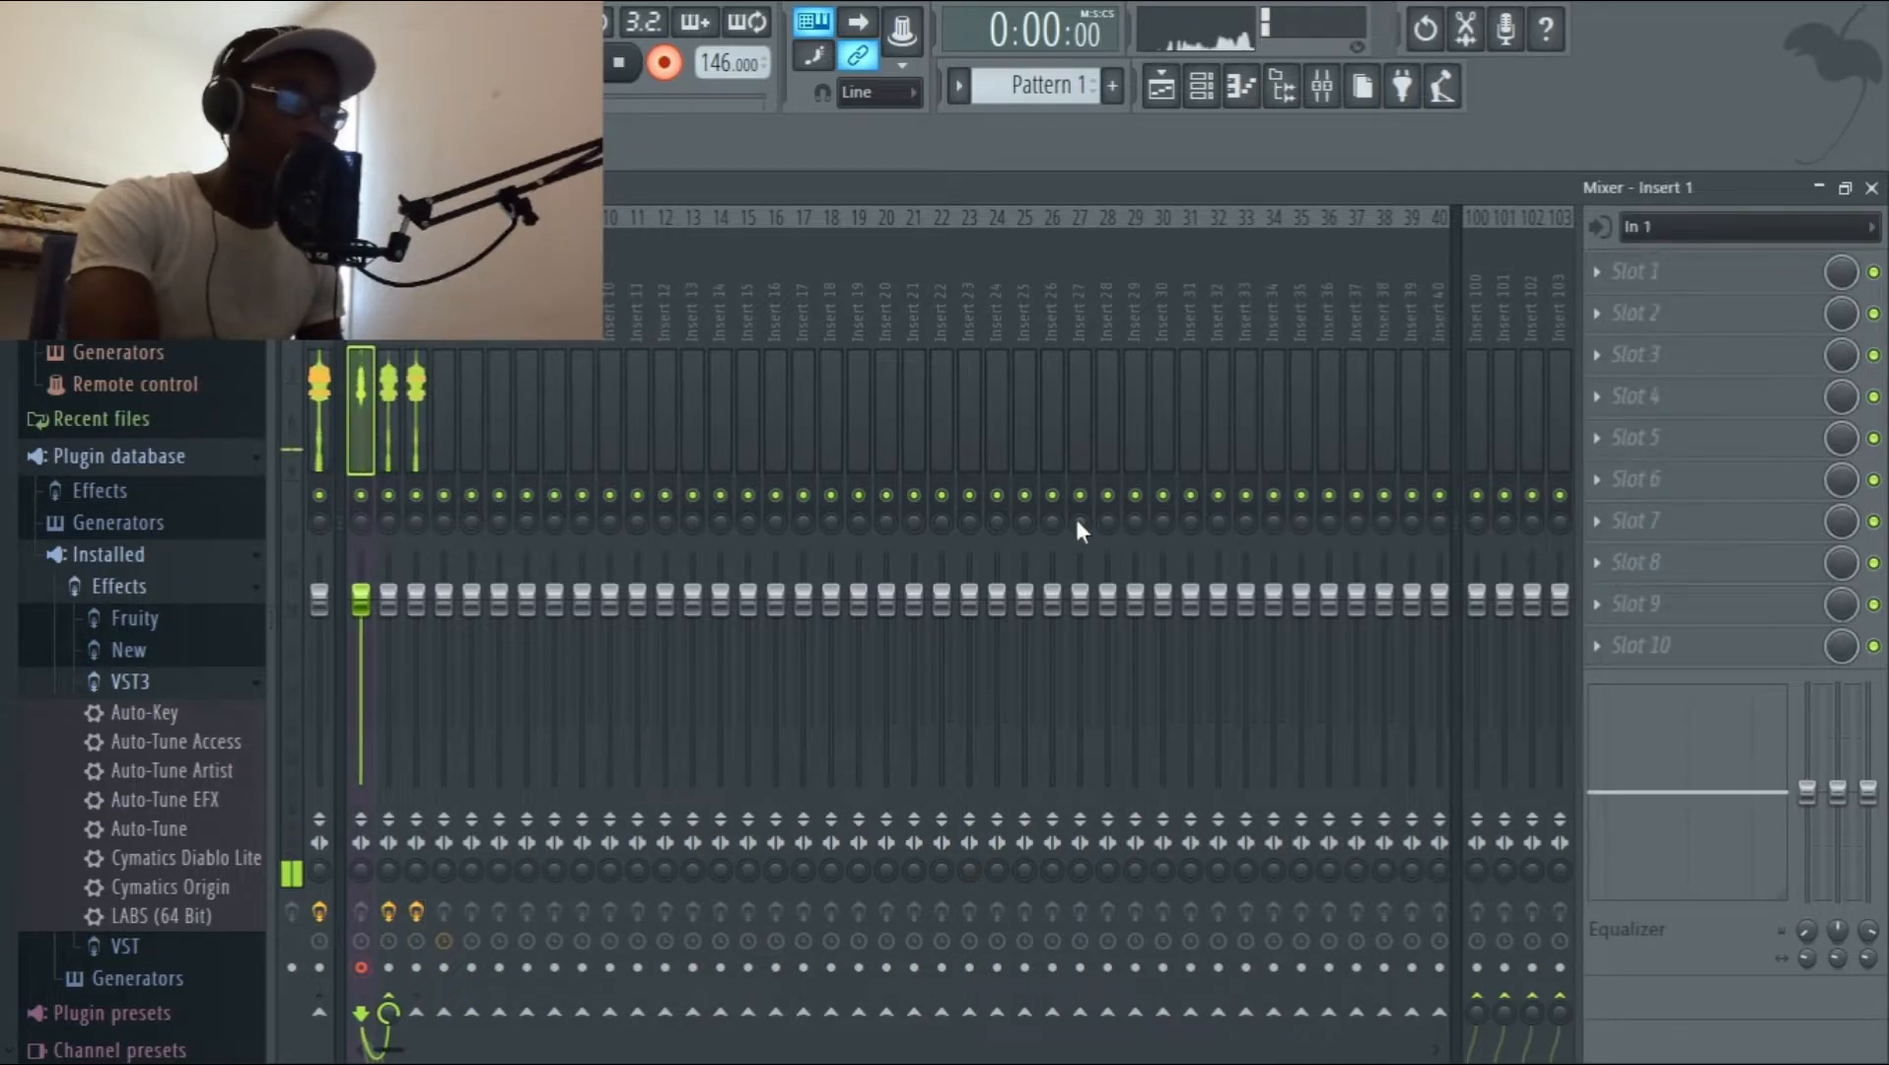
{"action": "key", "text": "F5"}
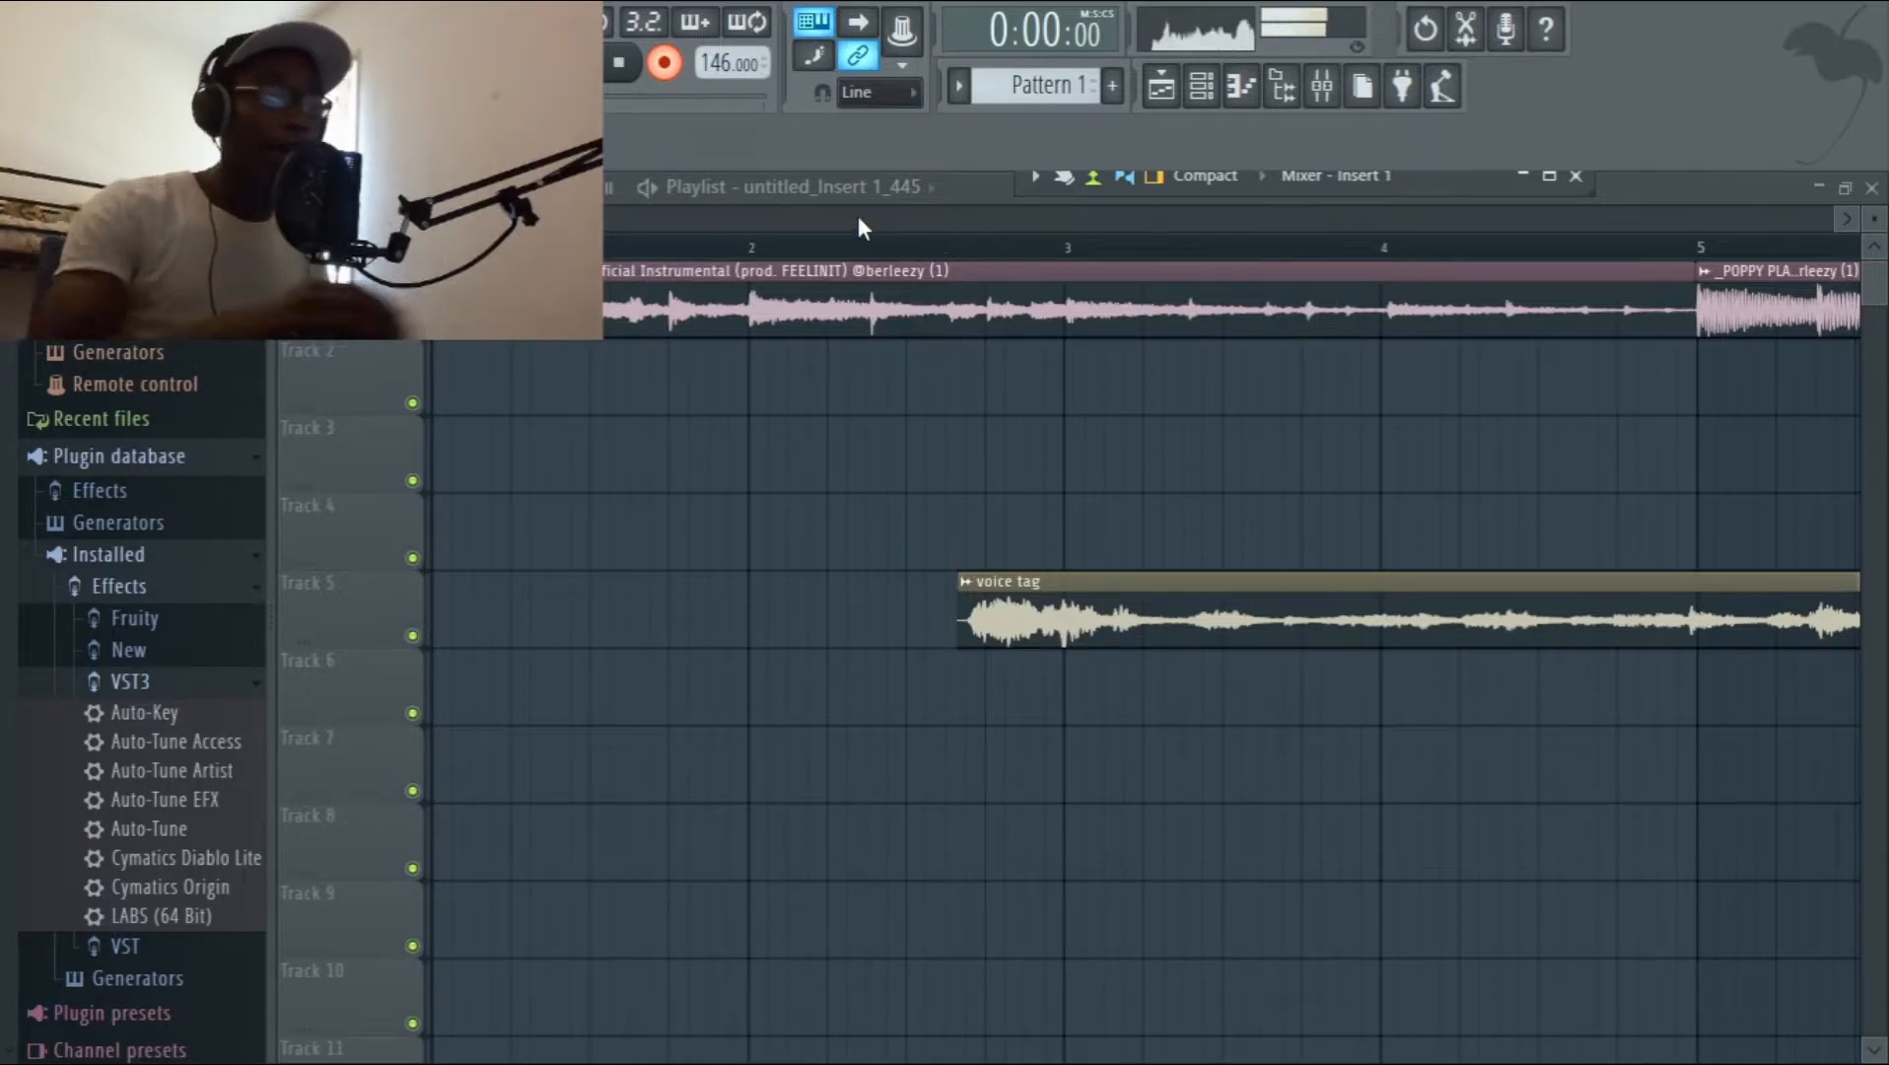
Record a second vocal take over the instrumental and delete its clip from Track 2.
{"action": "key", "text": "space"}
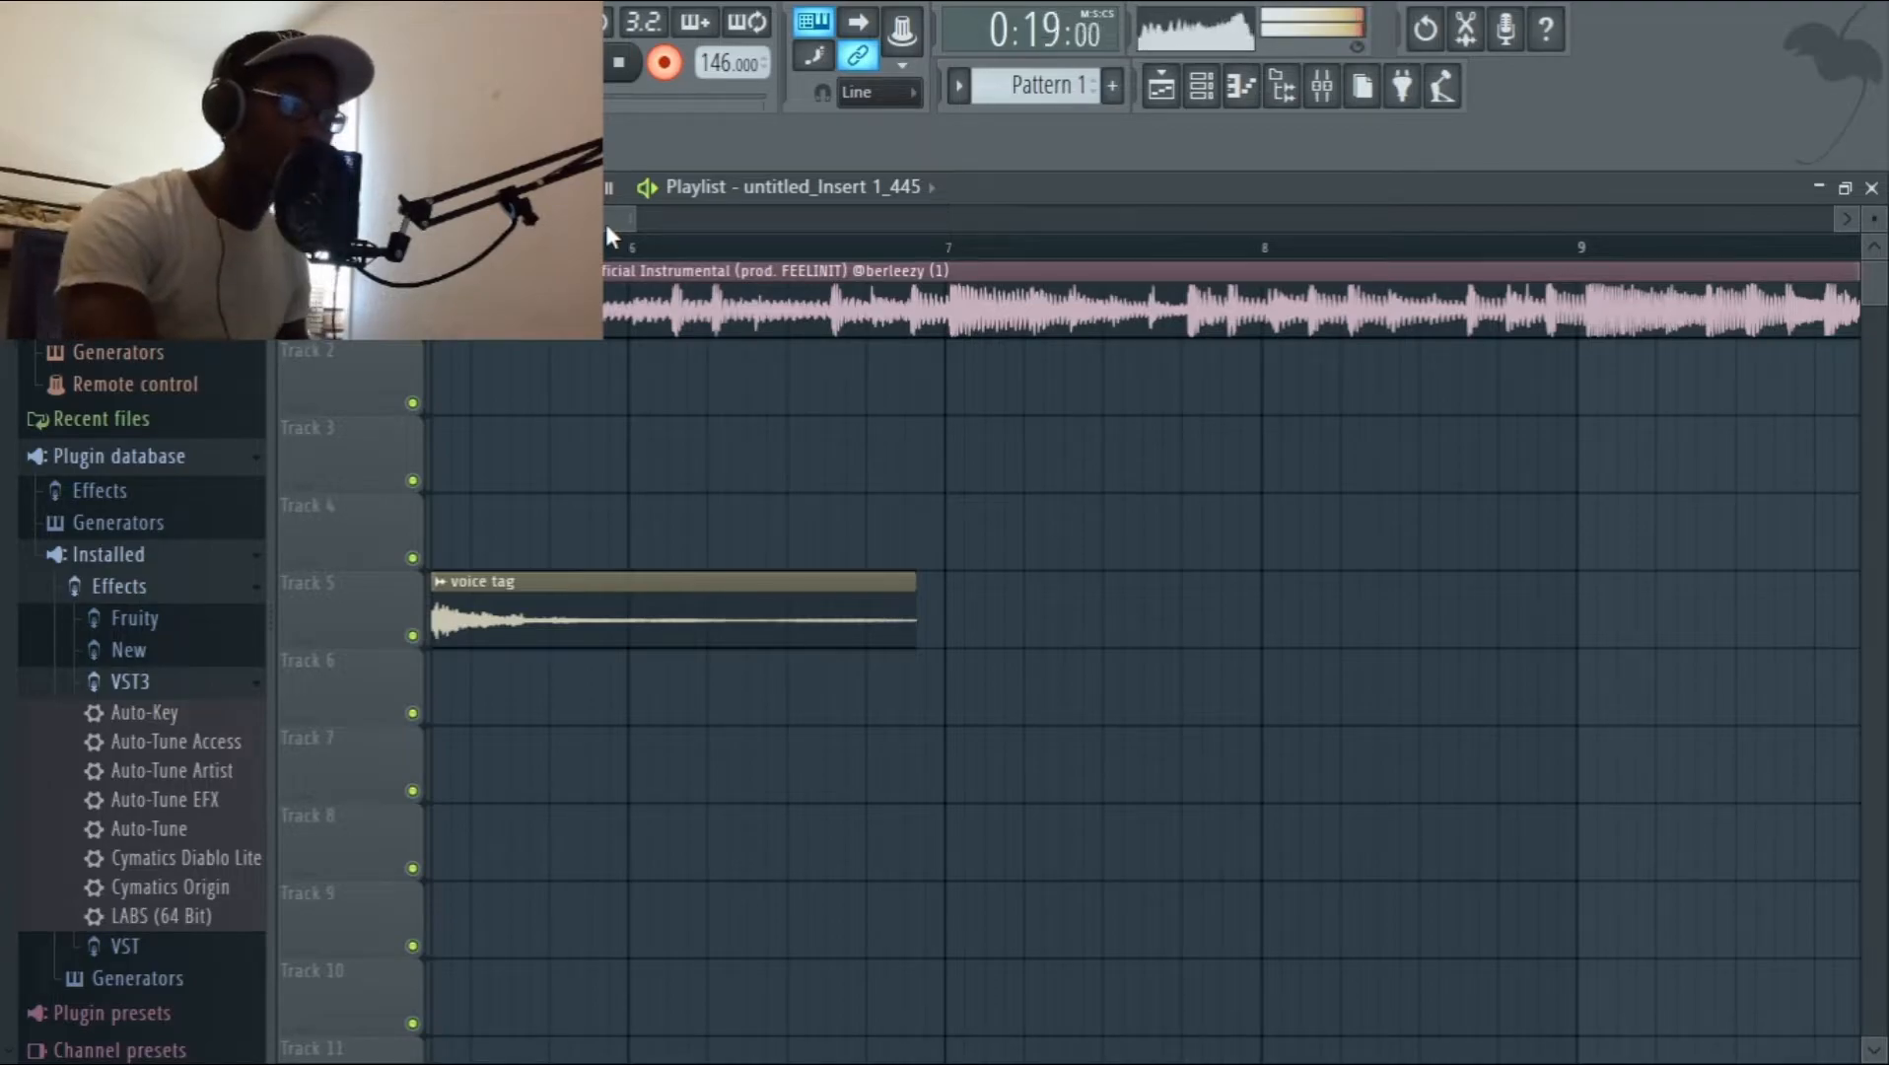
{"action": "key", "text": "space"}
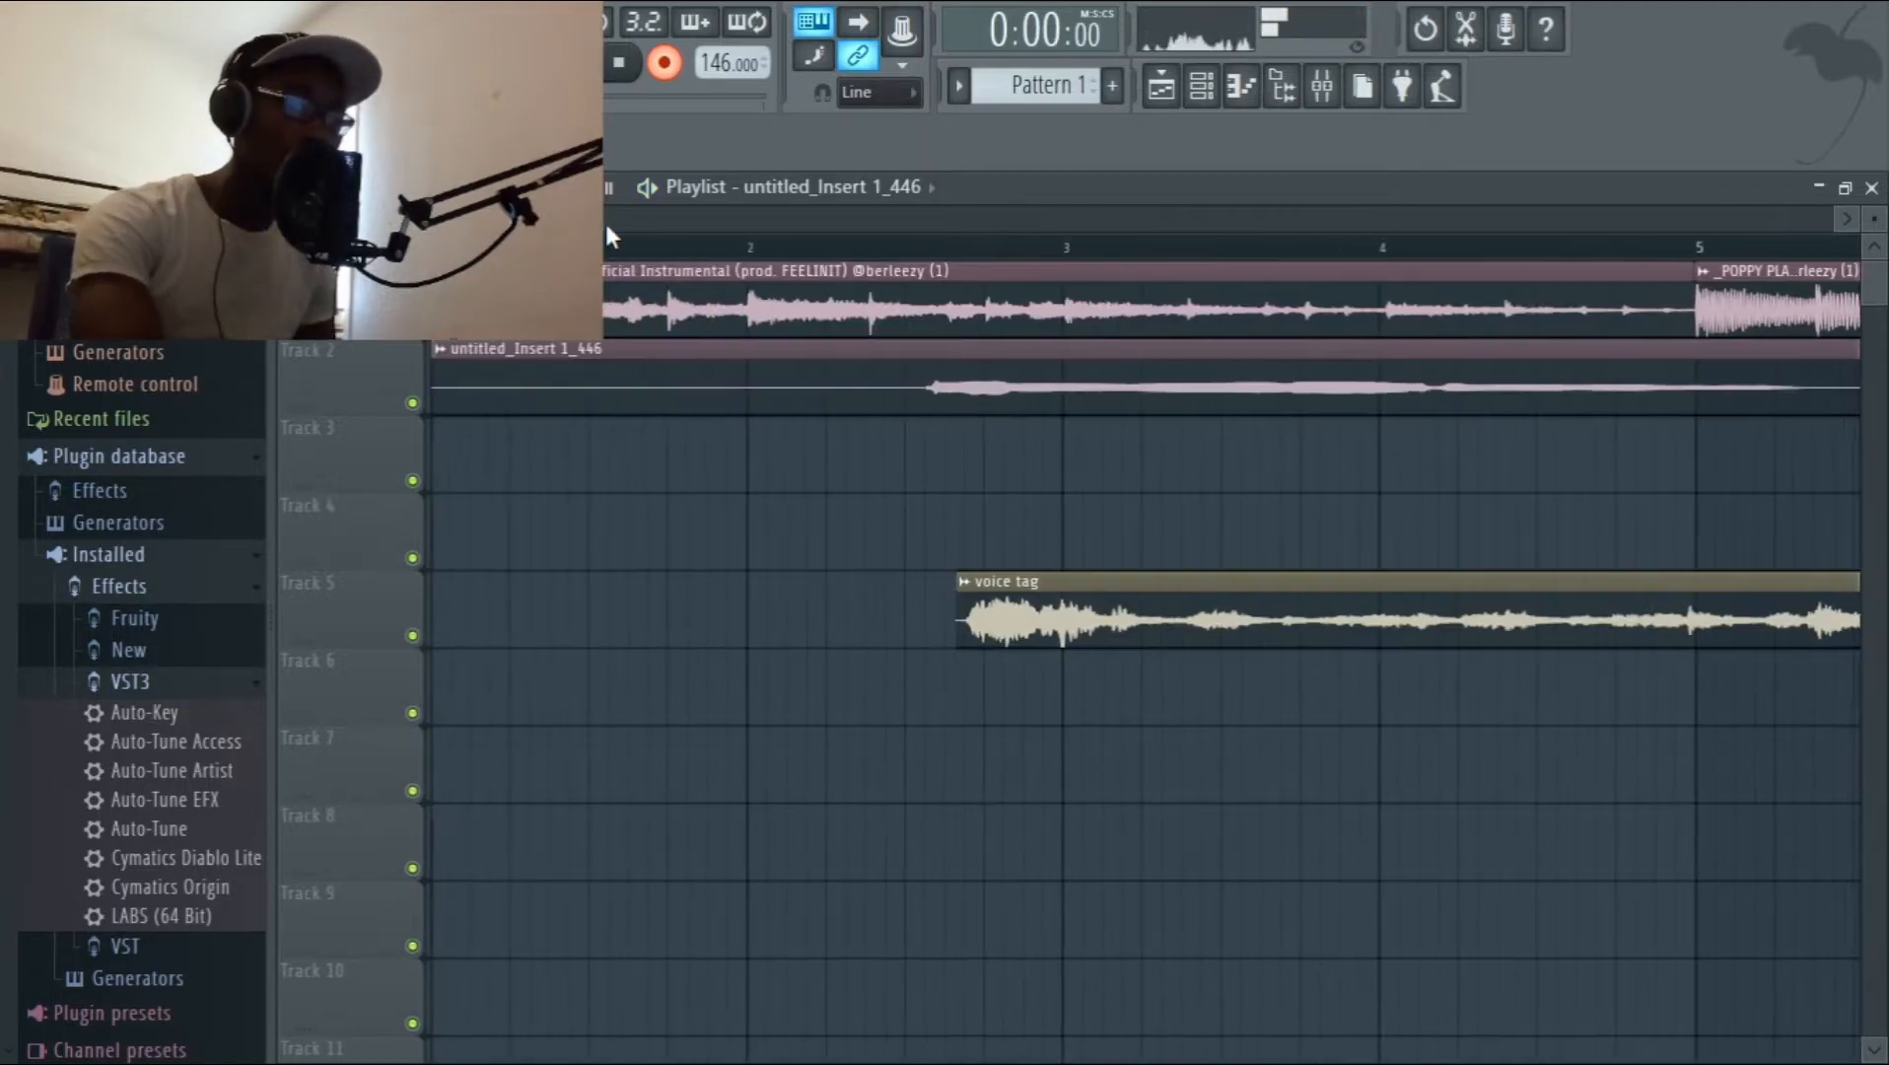
{"action": "right_click", "coordinate": [792, 343]}
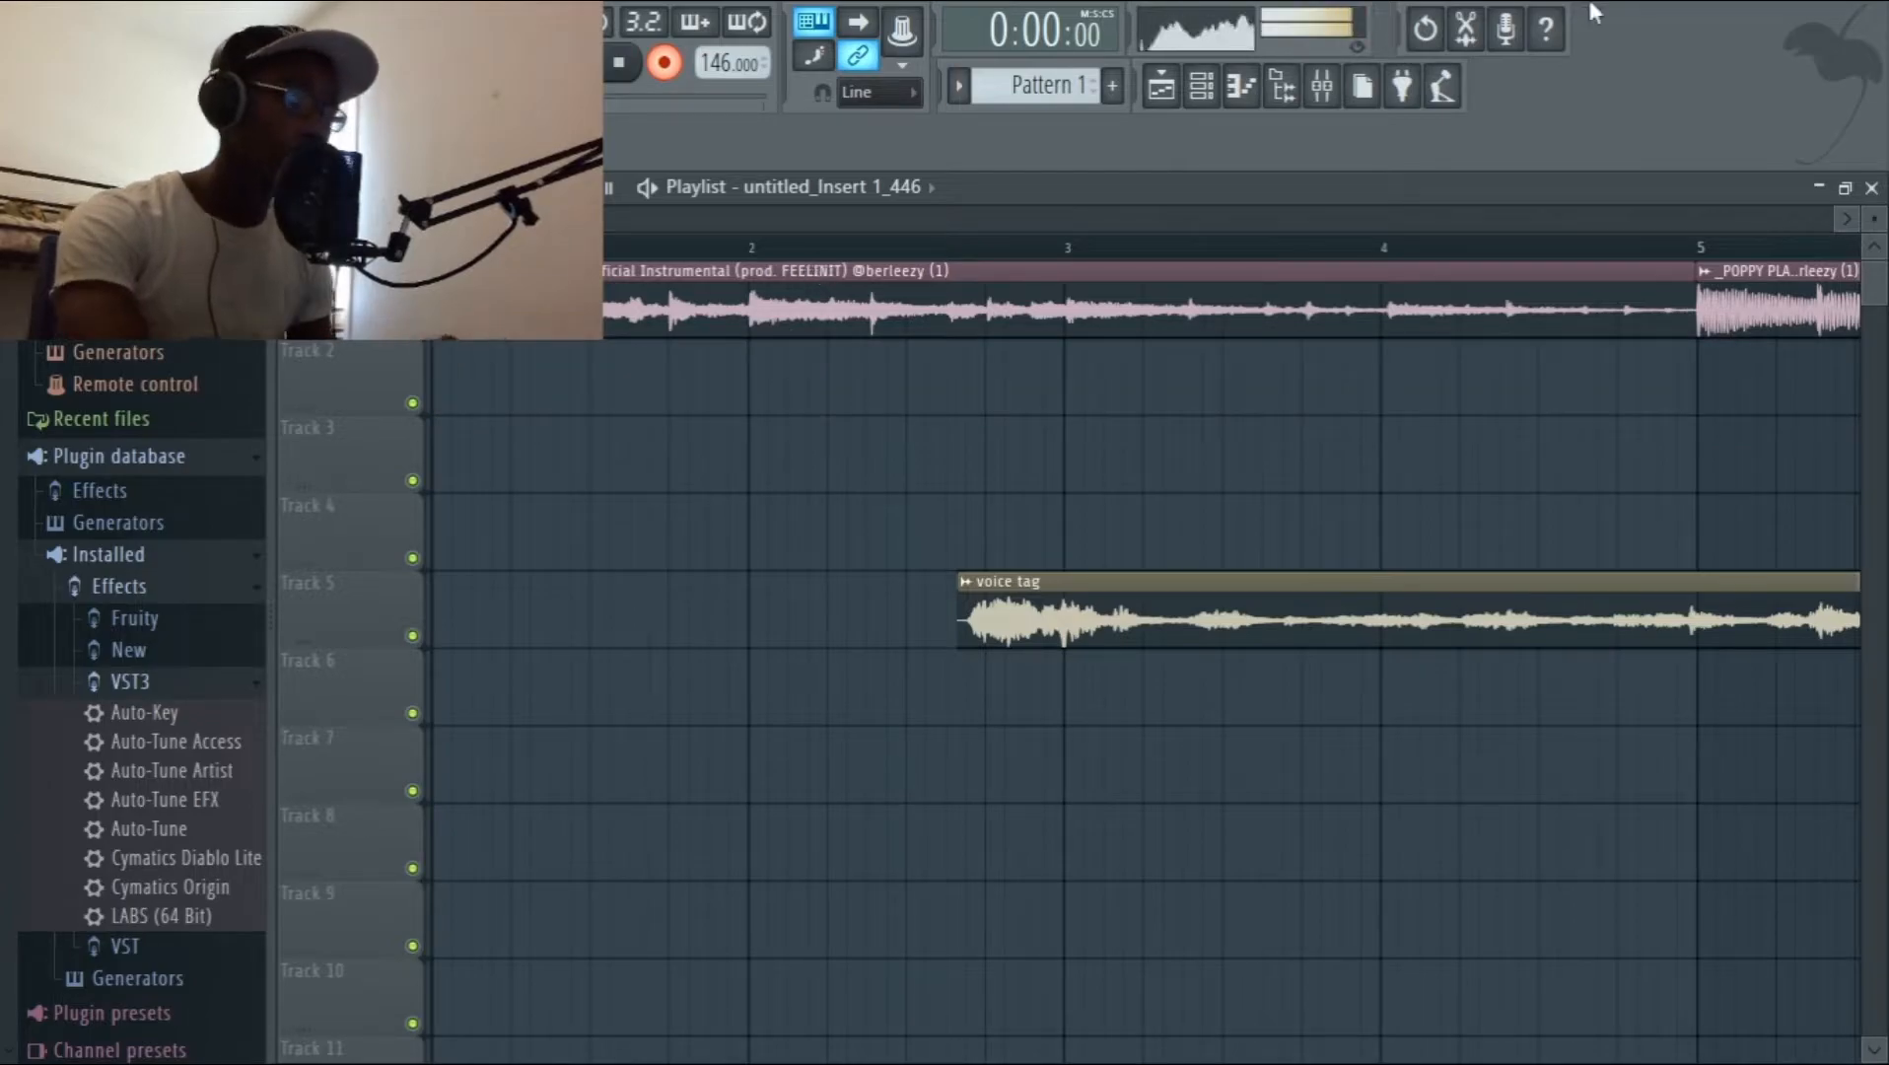
In Auto-Tune Artist on Main Vocals 1, set the key to G# and the scale to Minor, and return to the playlist.
{"action": "left_click", "coordinate": [1322, 99]}
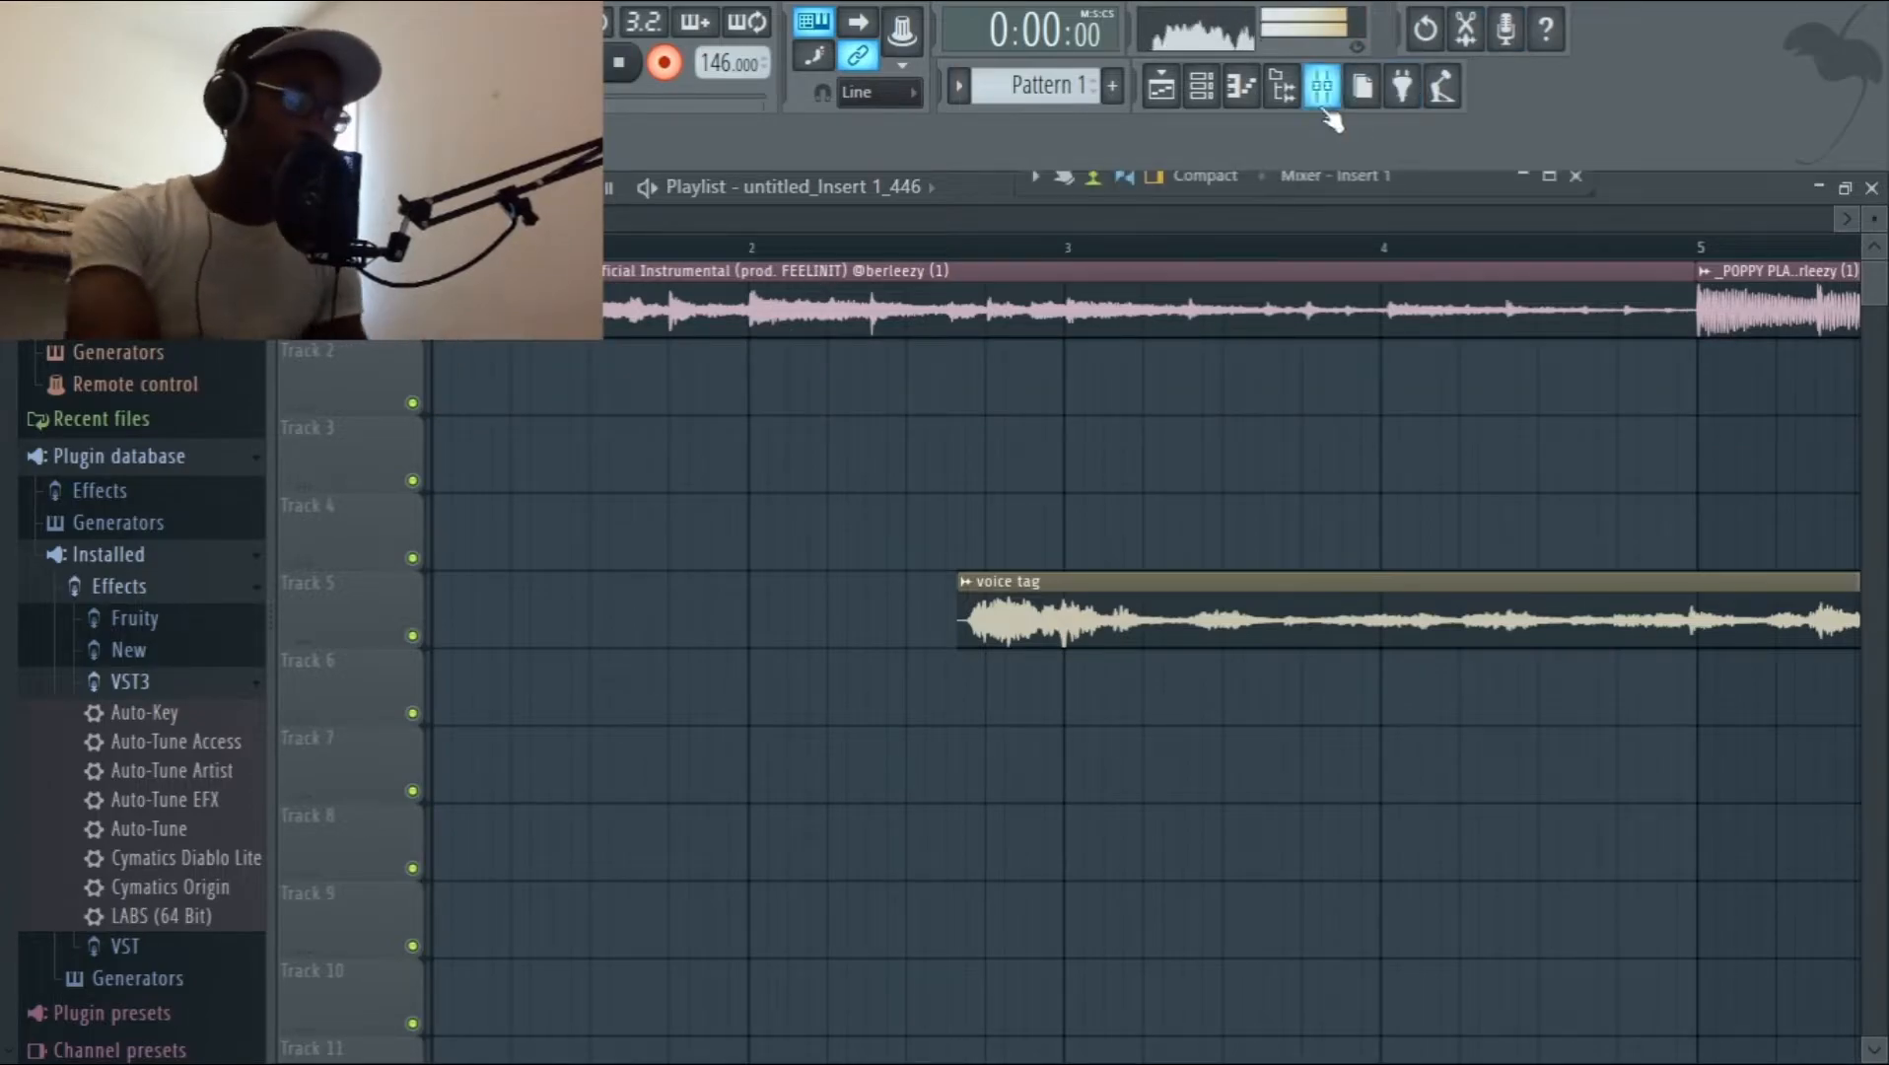
{"action": "left_click", "coordinate": [1552, 180]}
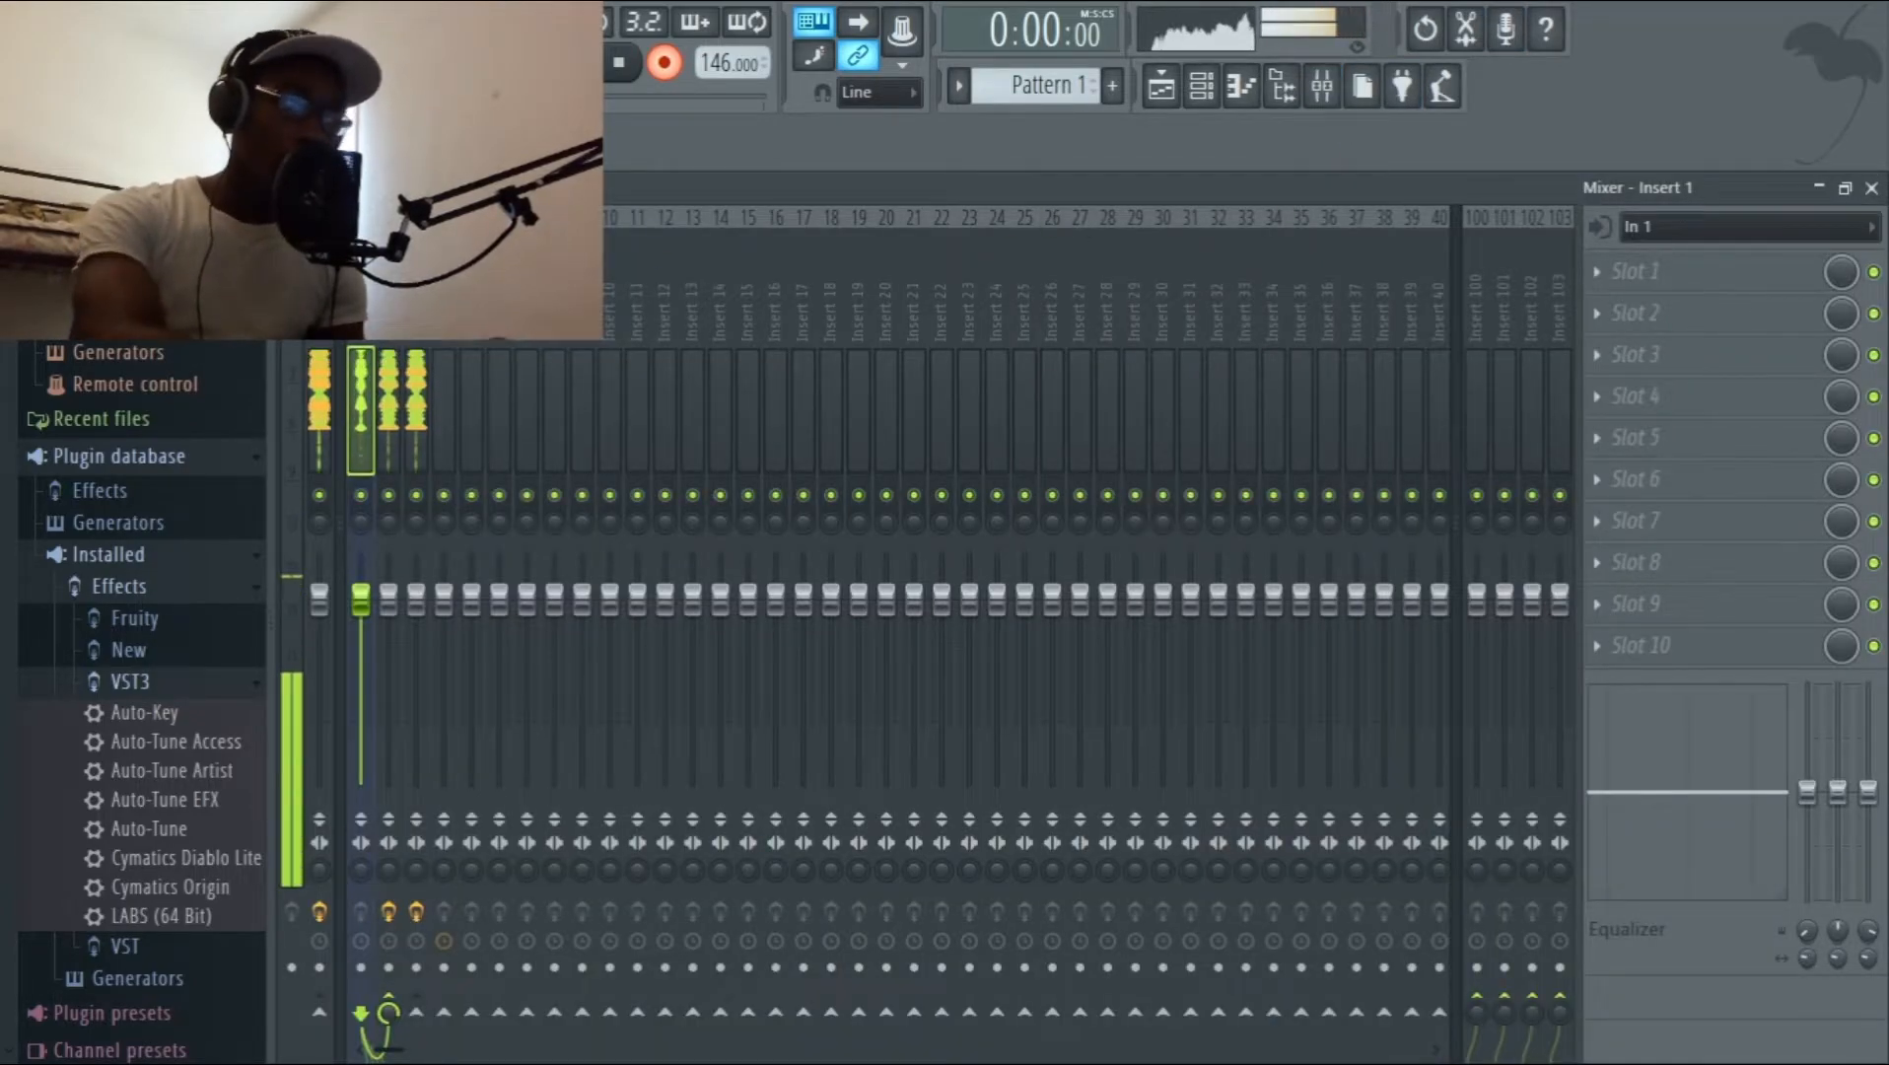
{"action": "left_click", "coordinate": [389, 296]}
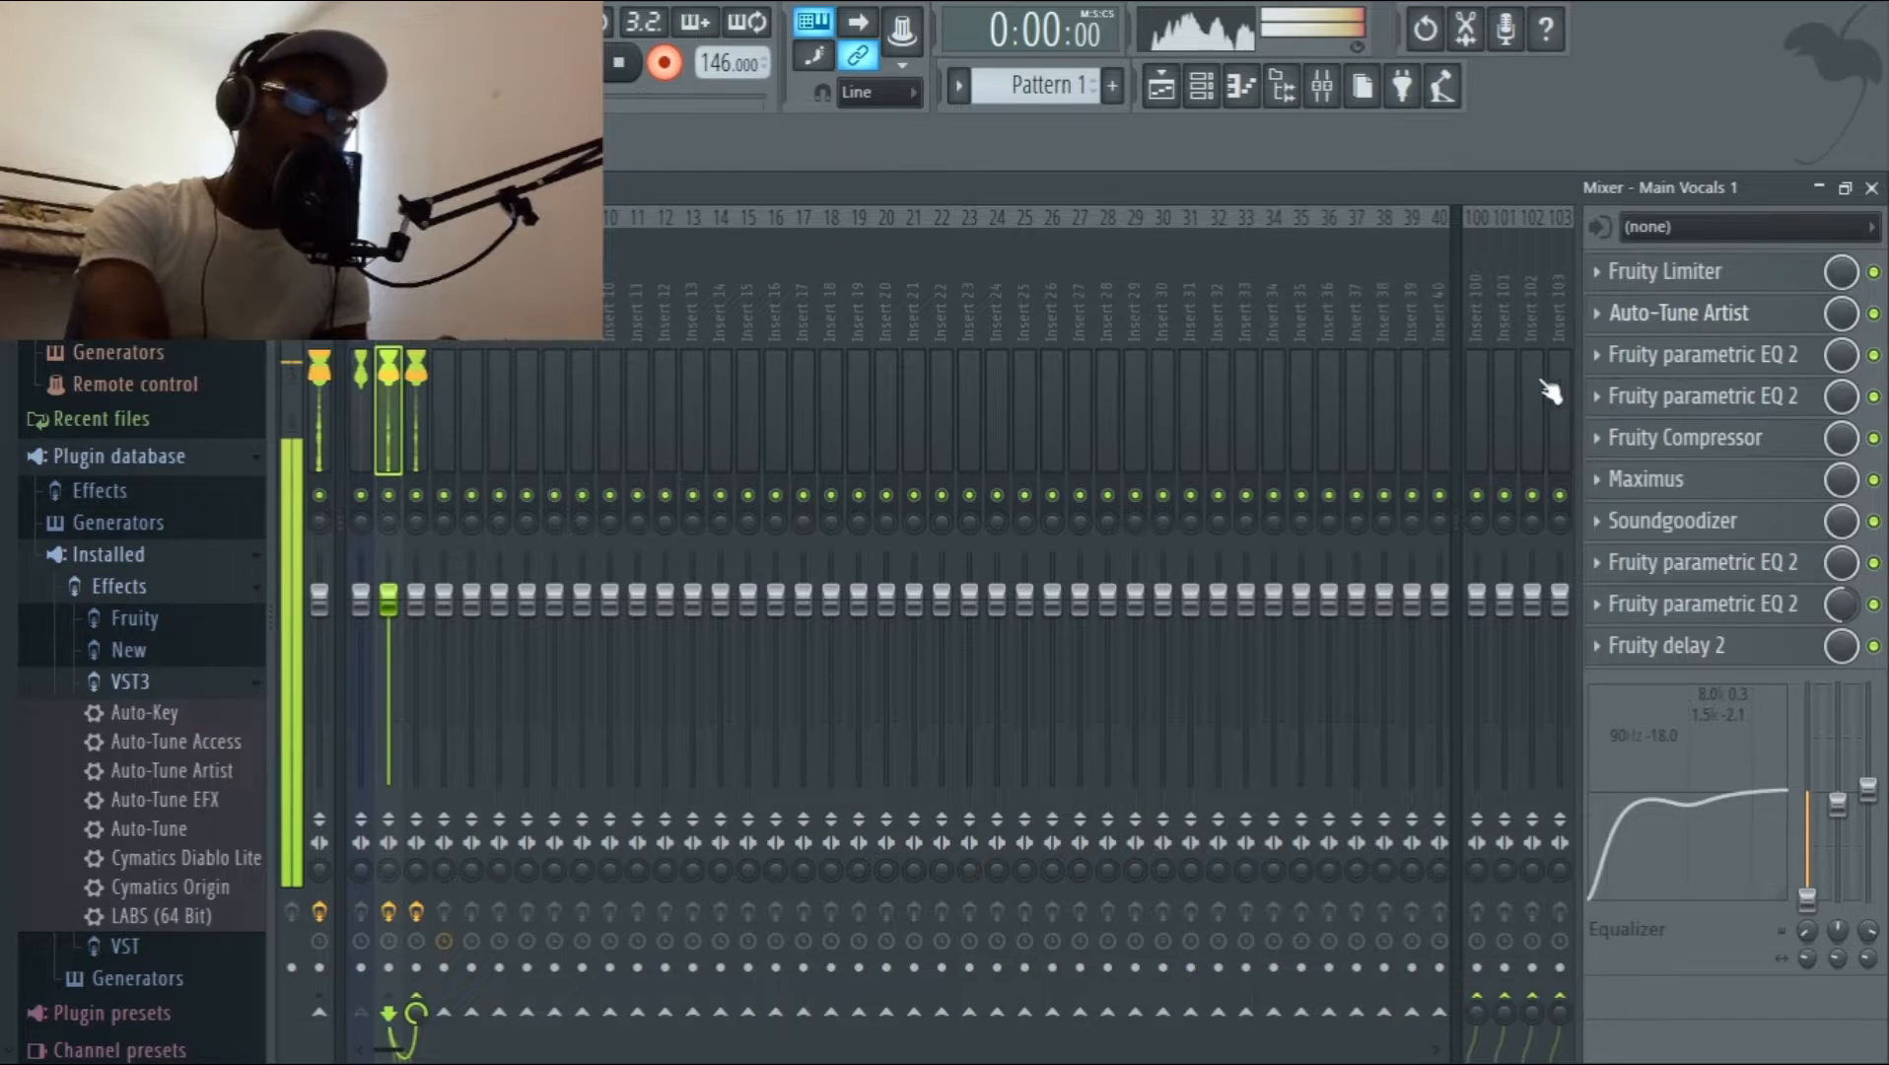
{"action": "left_click", "coordinate": [1613, 312]}
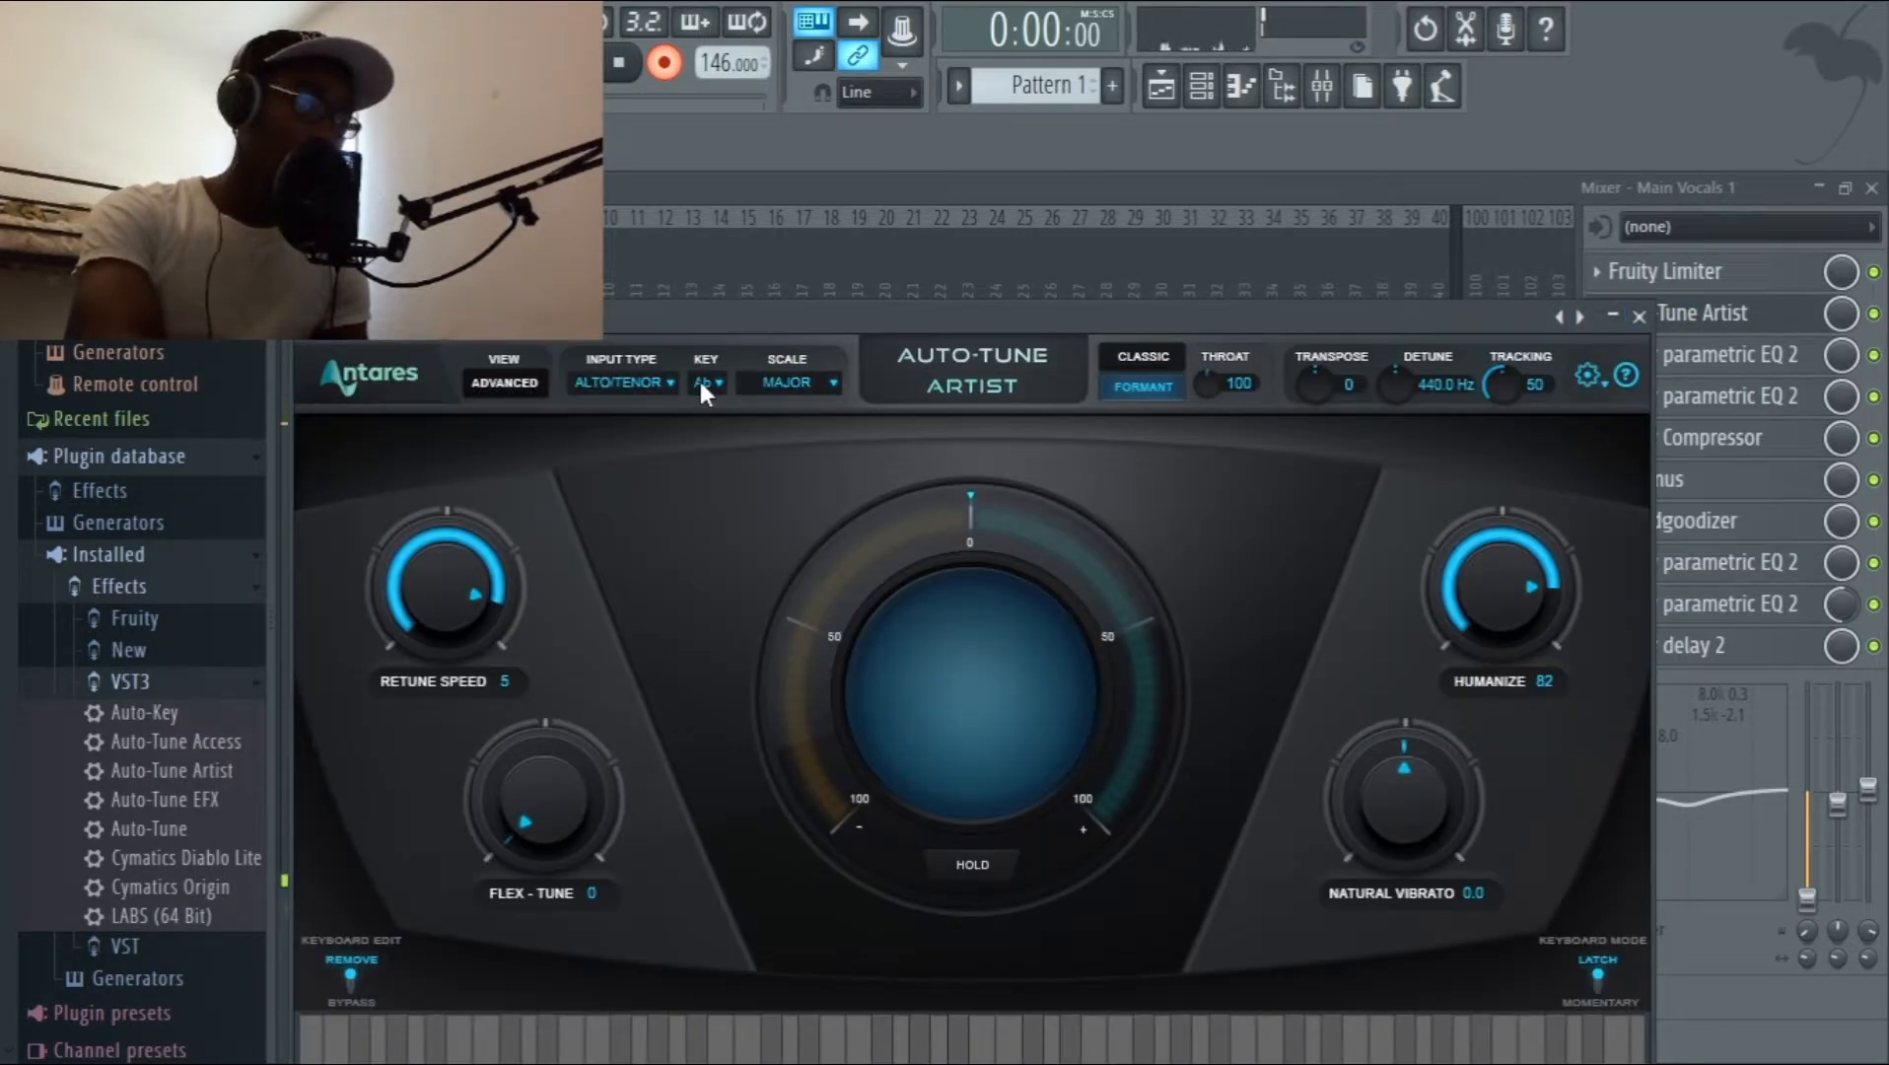
{"action": "left_click", "coordinate": [786, 404]}
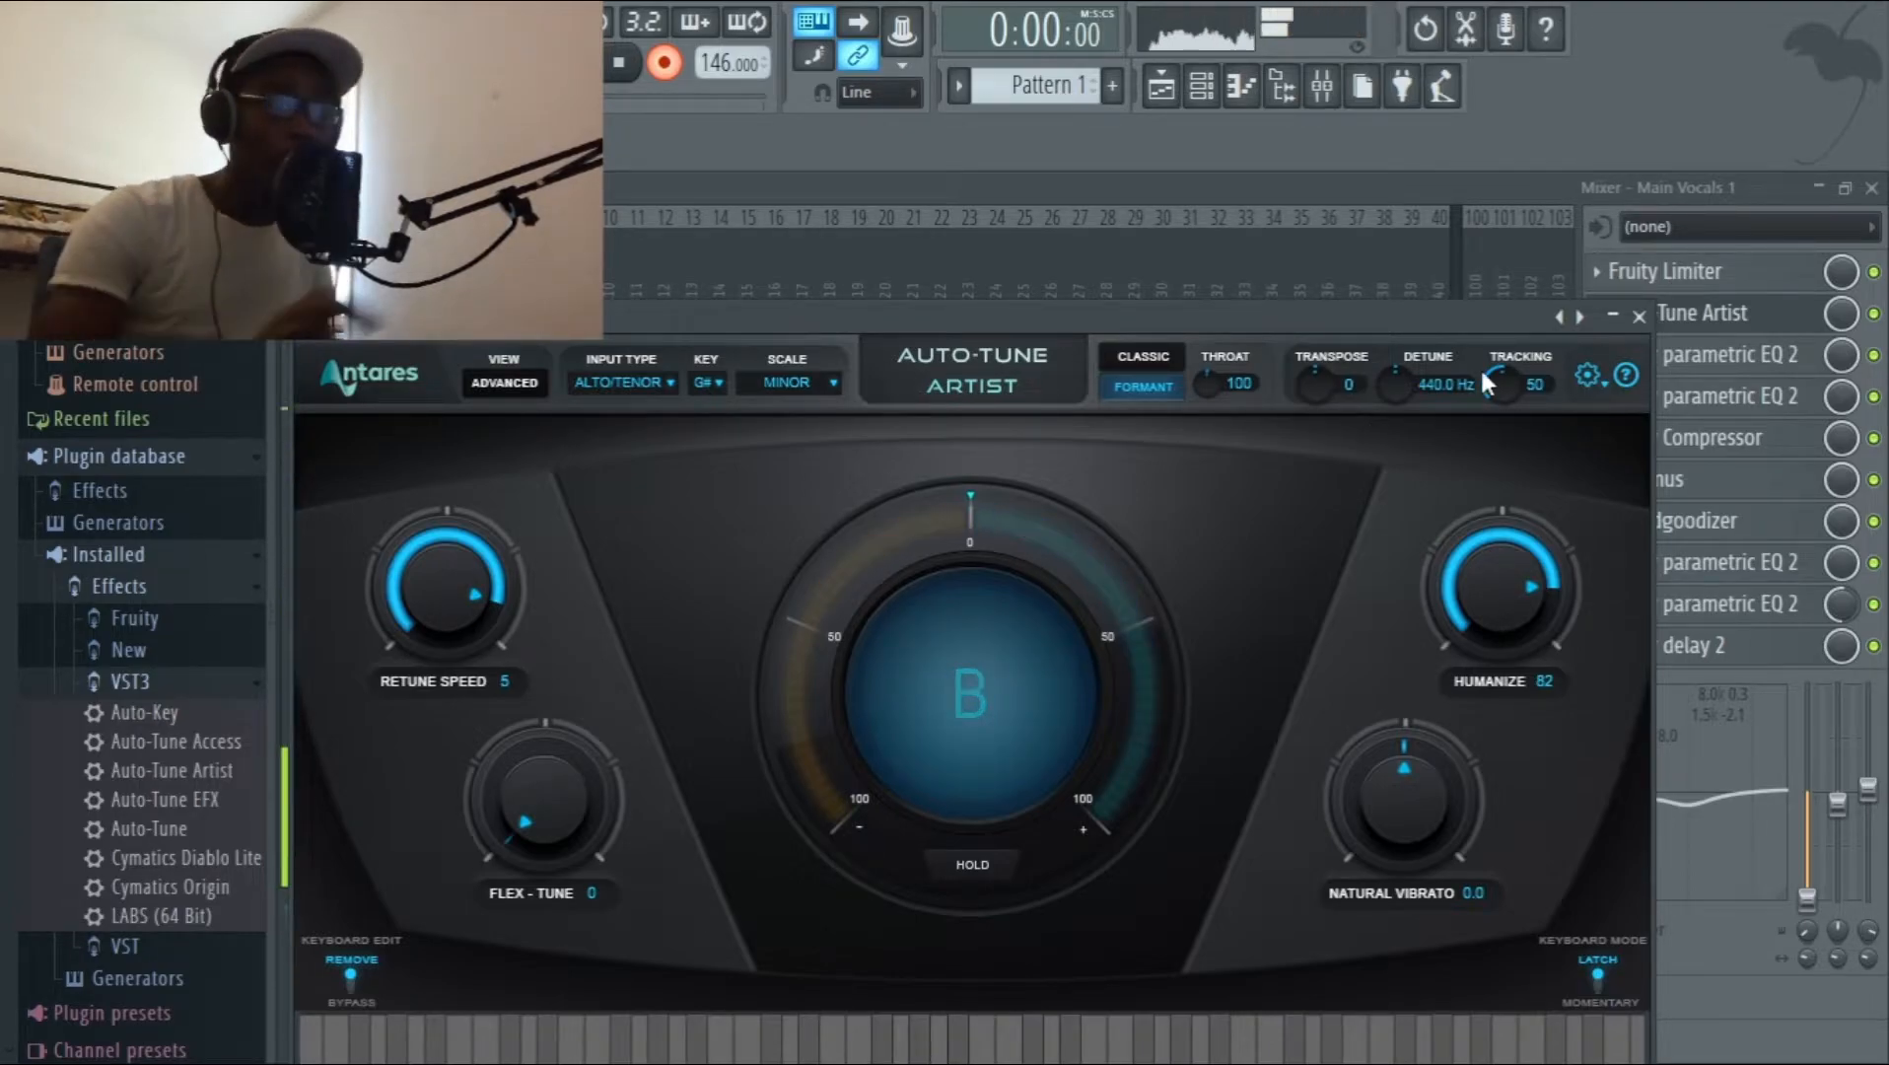
{"action": "left_click", "coordinate": [1613, 318]}
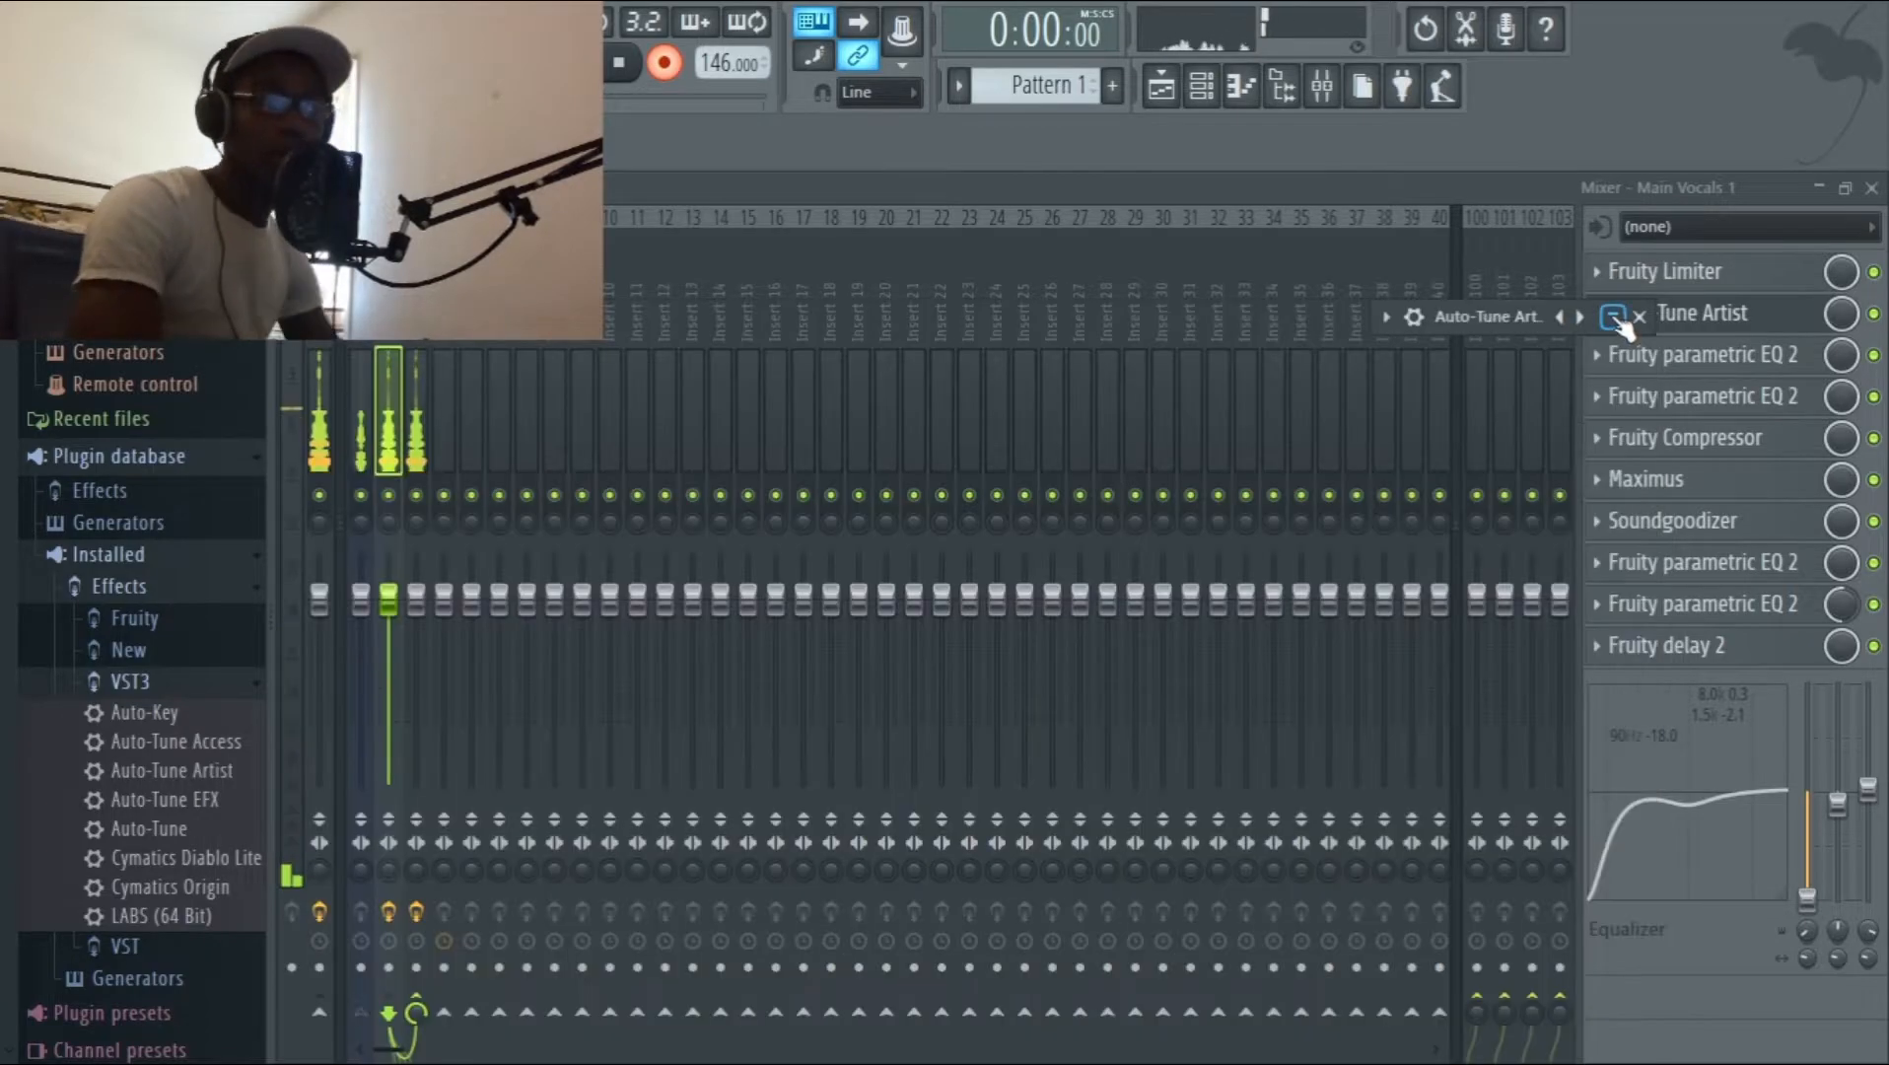
{"action": "left_click", "coordinate": [1819, 188]}
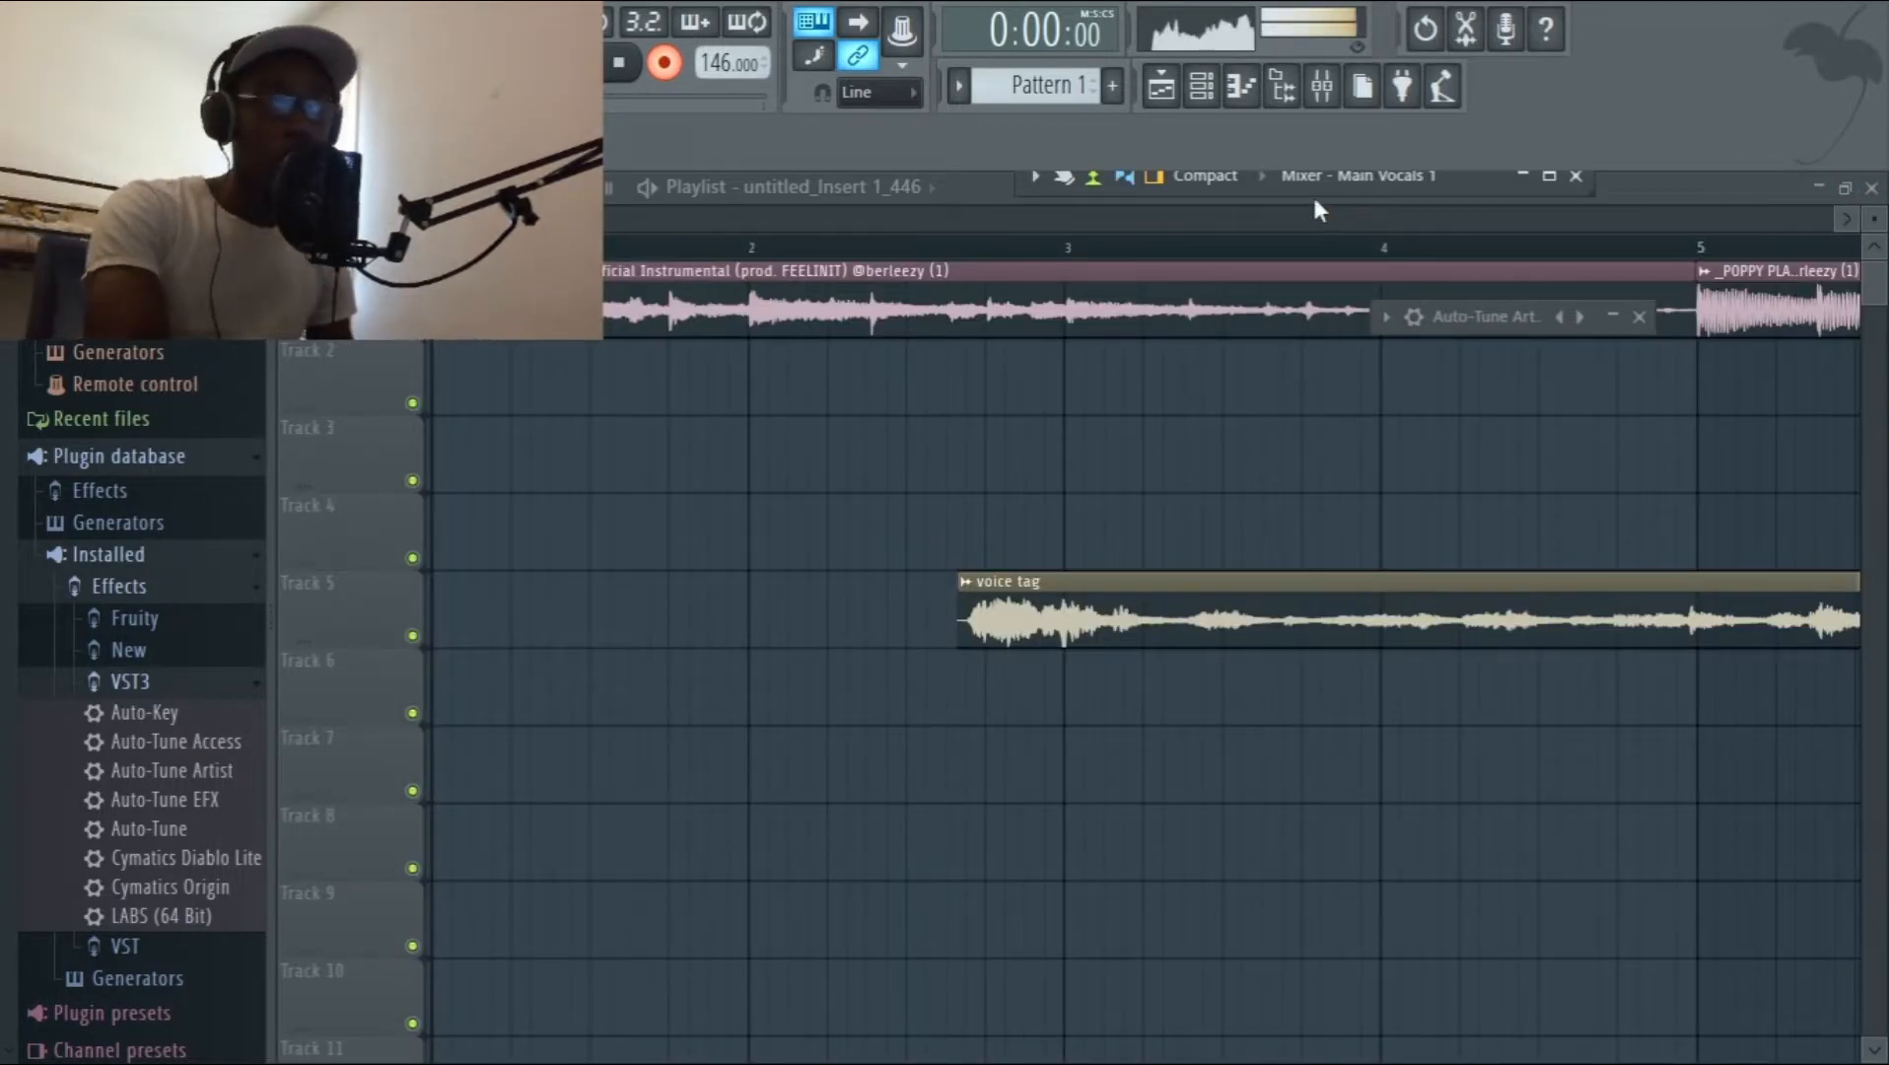
Try to record another vocal take over the instrumental from the beginning.
{"action": "key", "text": "space"}
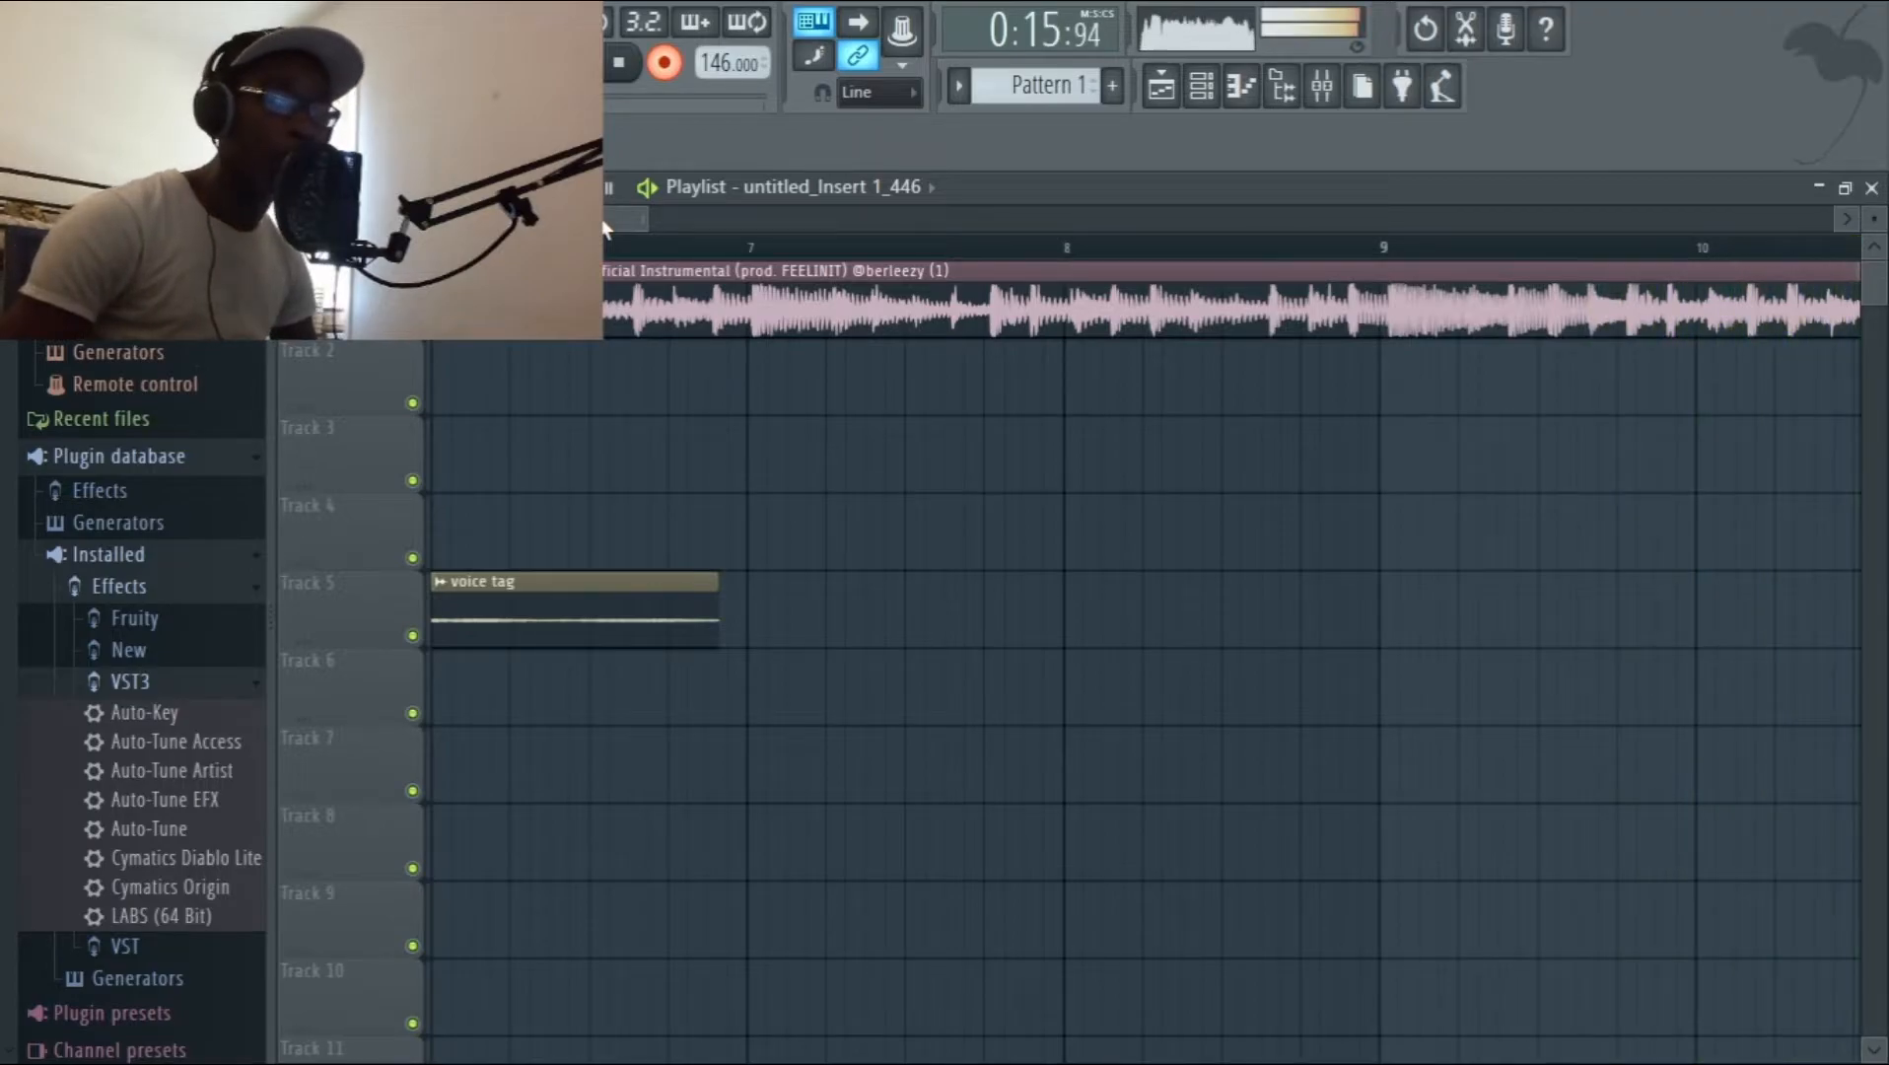
{"action": "key", "text": "space"}
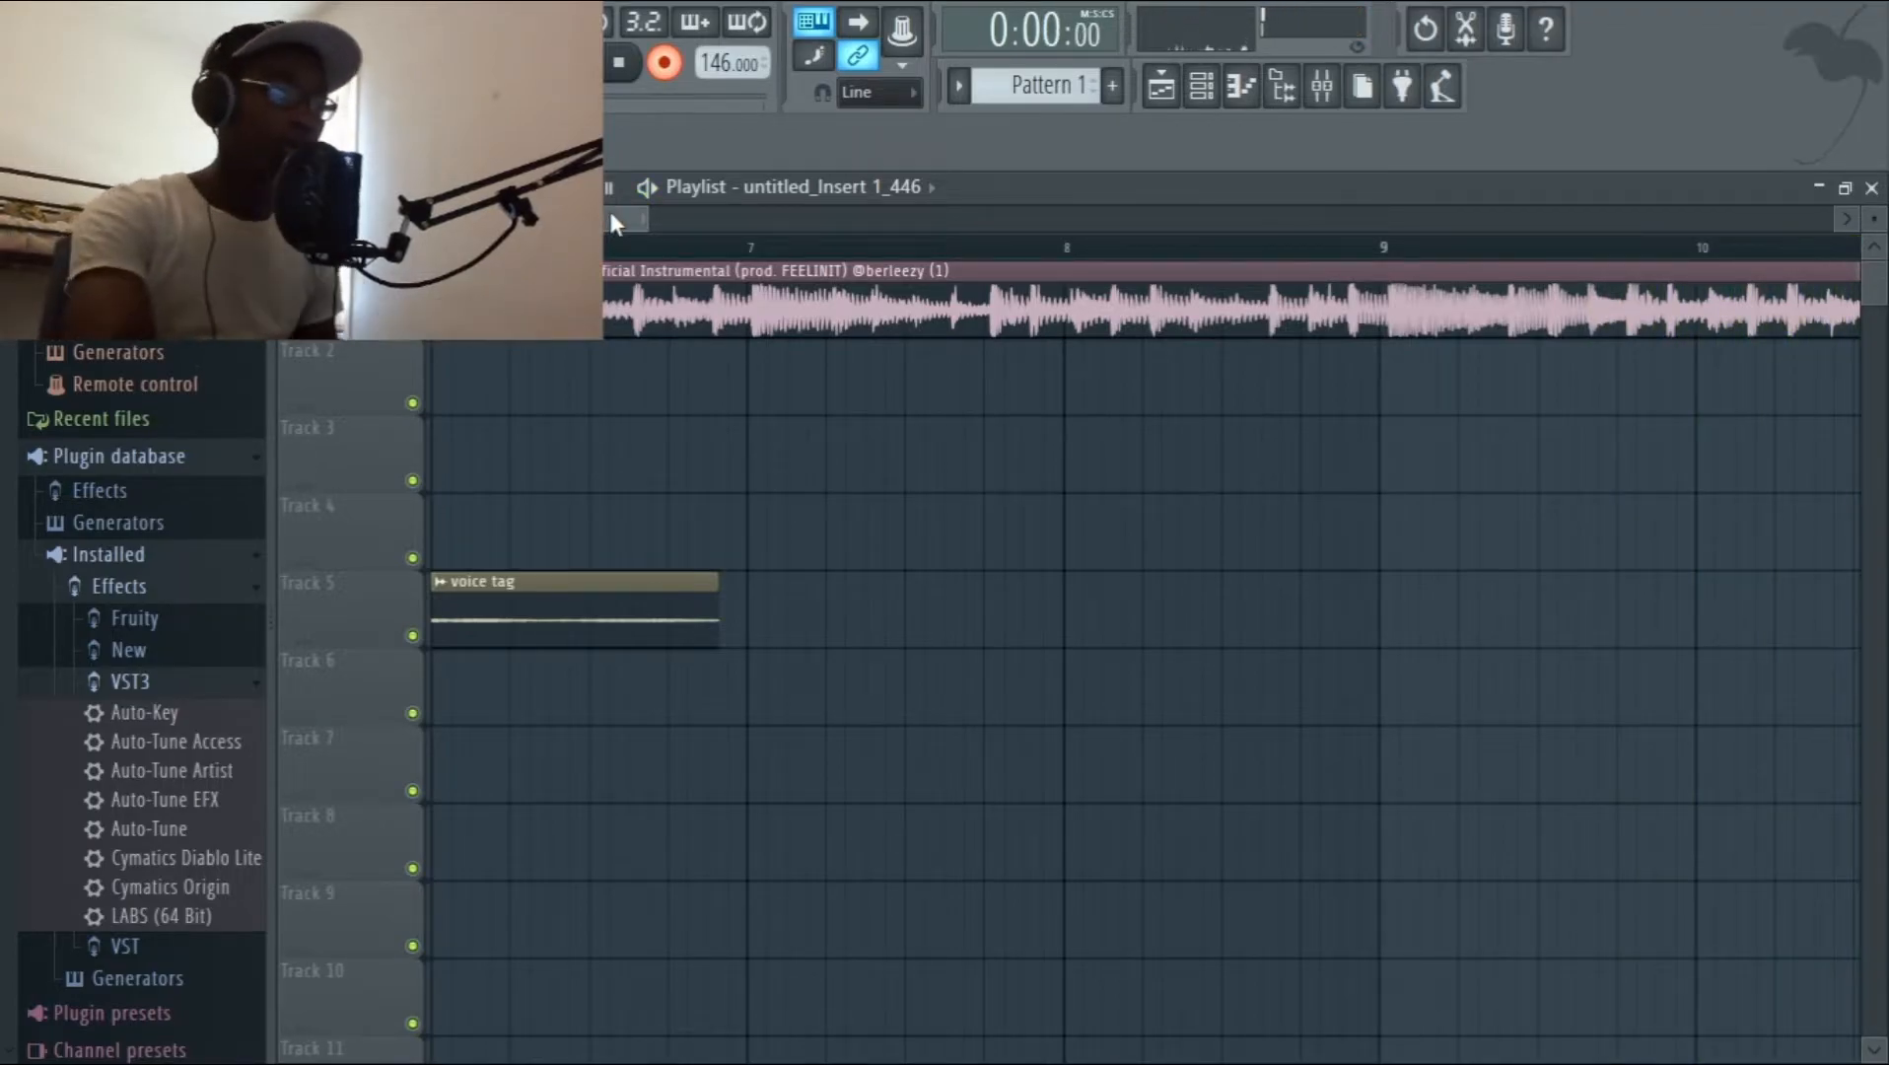
Arm Insert 1 in the mixer for vocal recording and go back to the playlist.
{"action": "left_click", "coordinate": [1322, 89]}
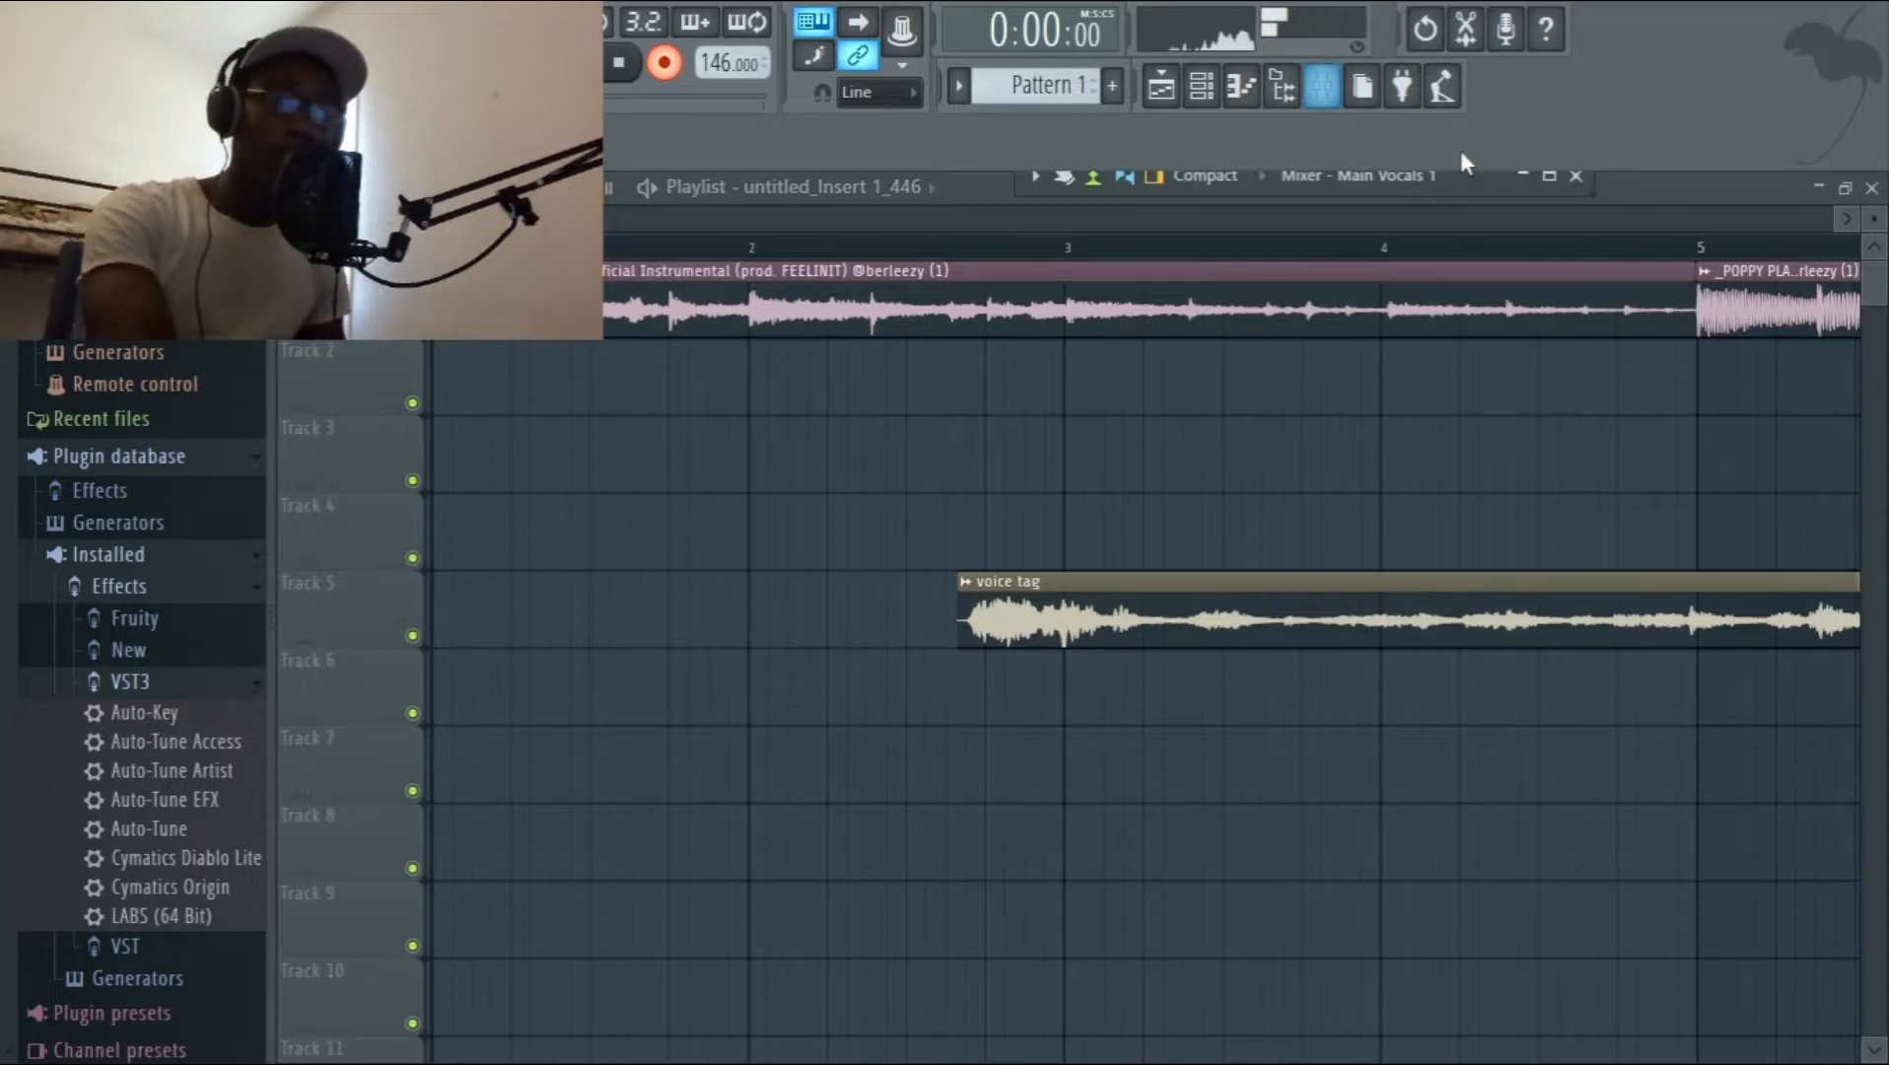
{"action": "left_click", "coordinate": [1549, 178]}
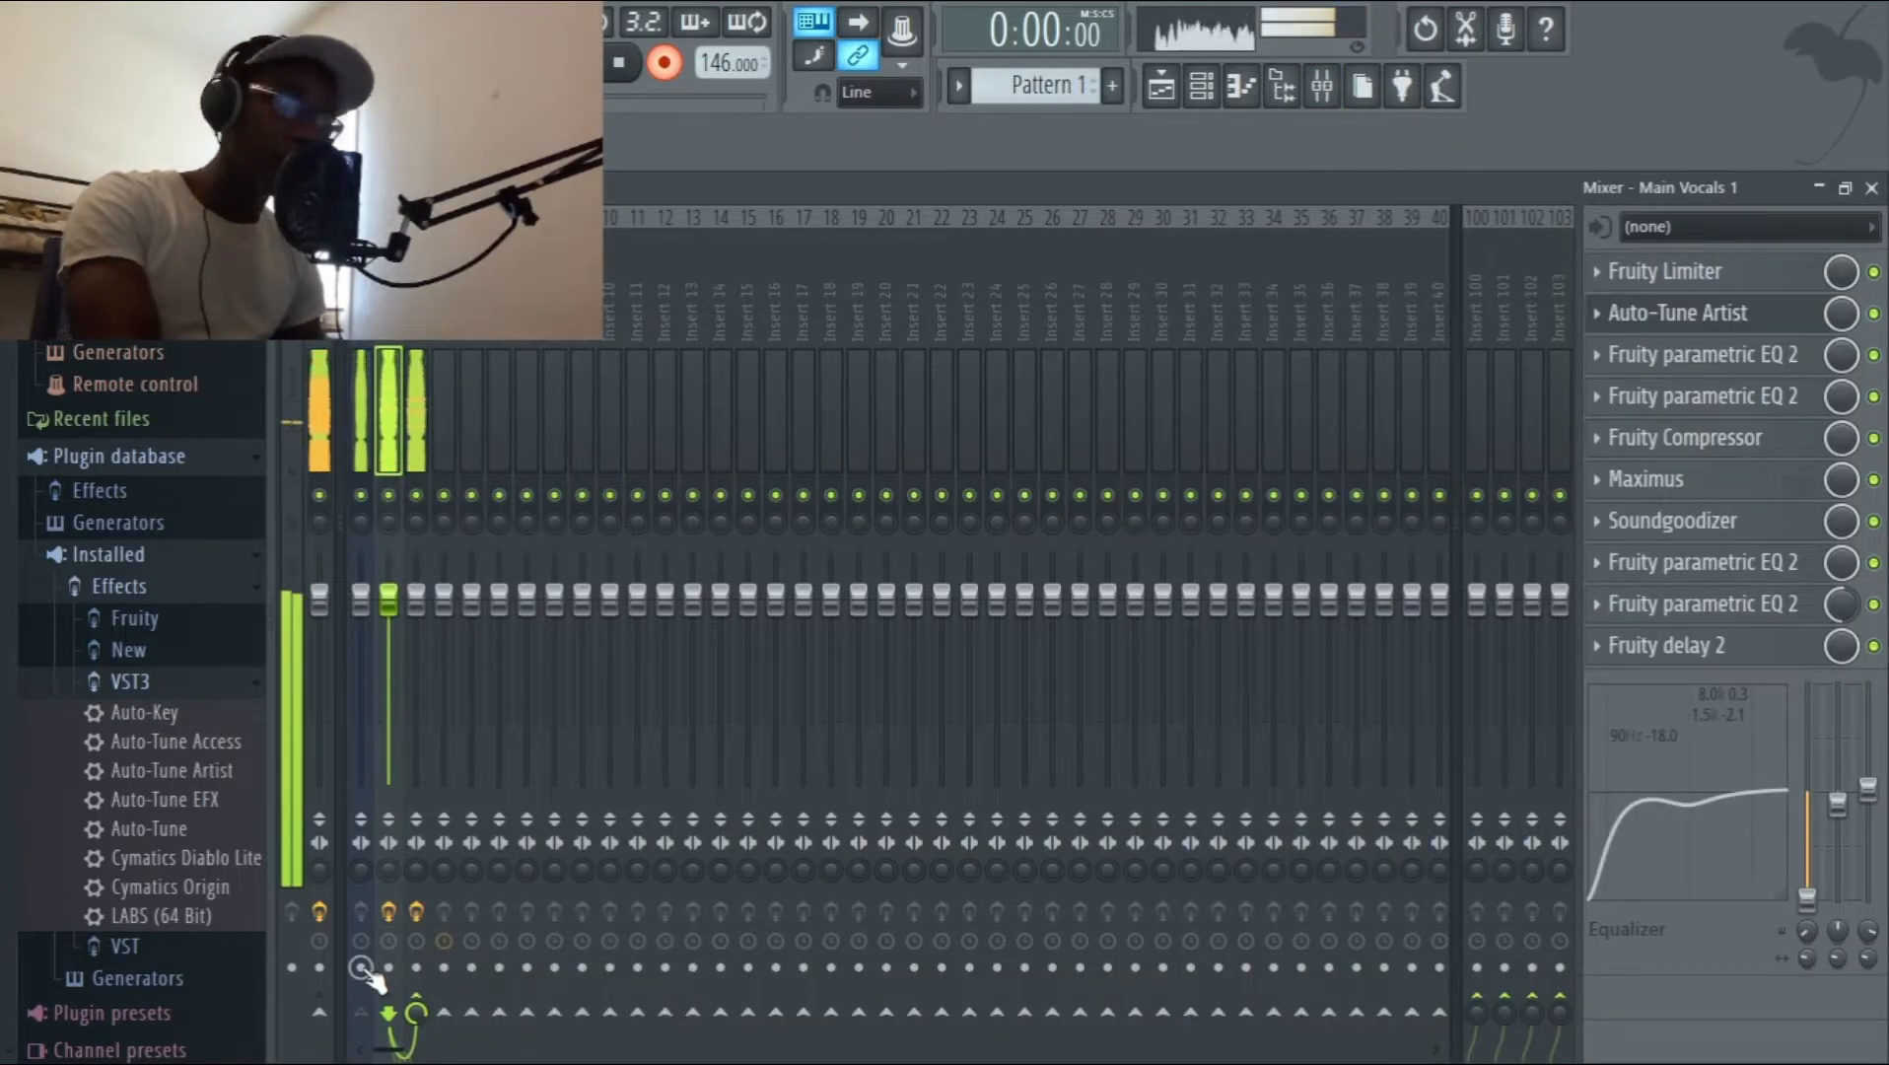
{"action": "left_click", "coordinate": [361, 967]}
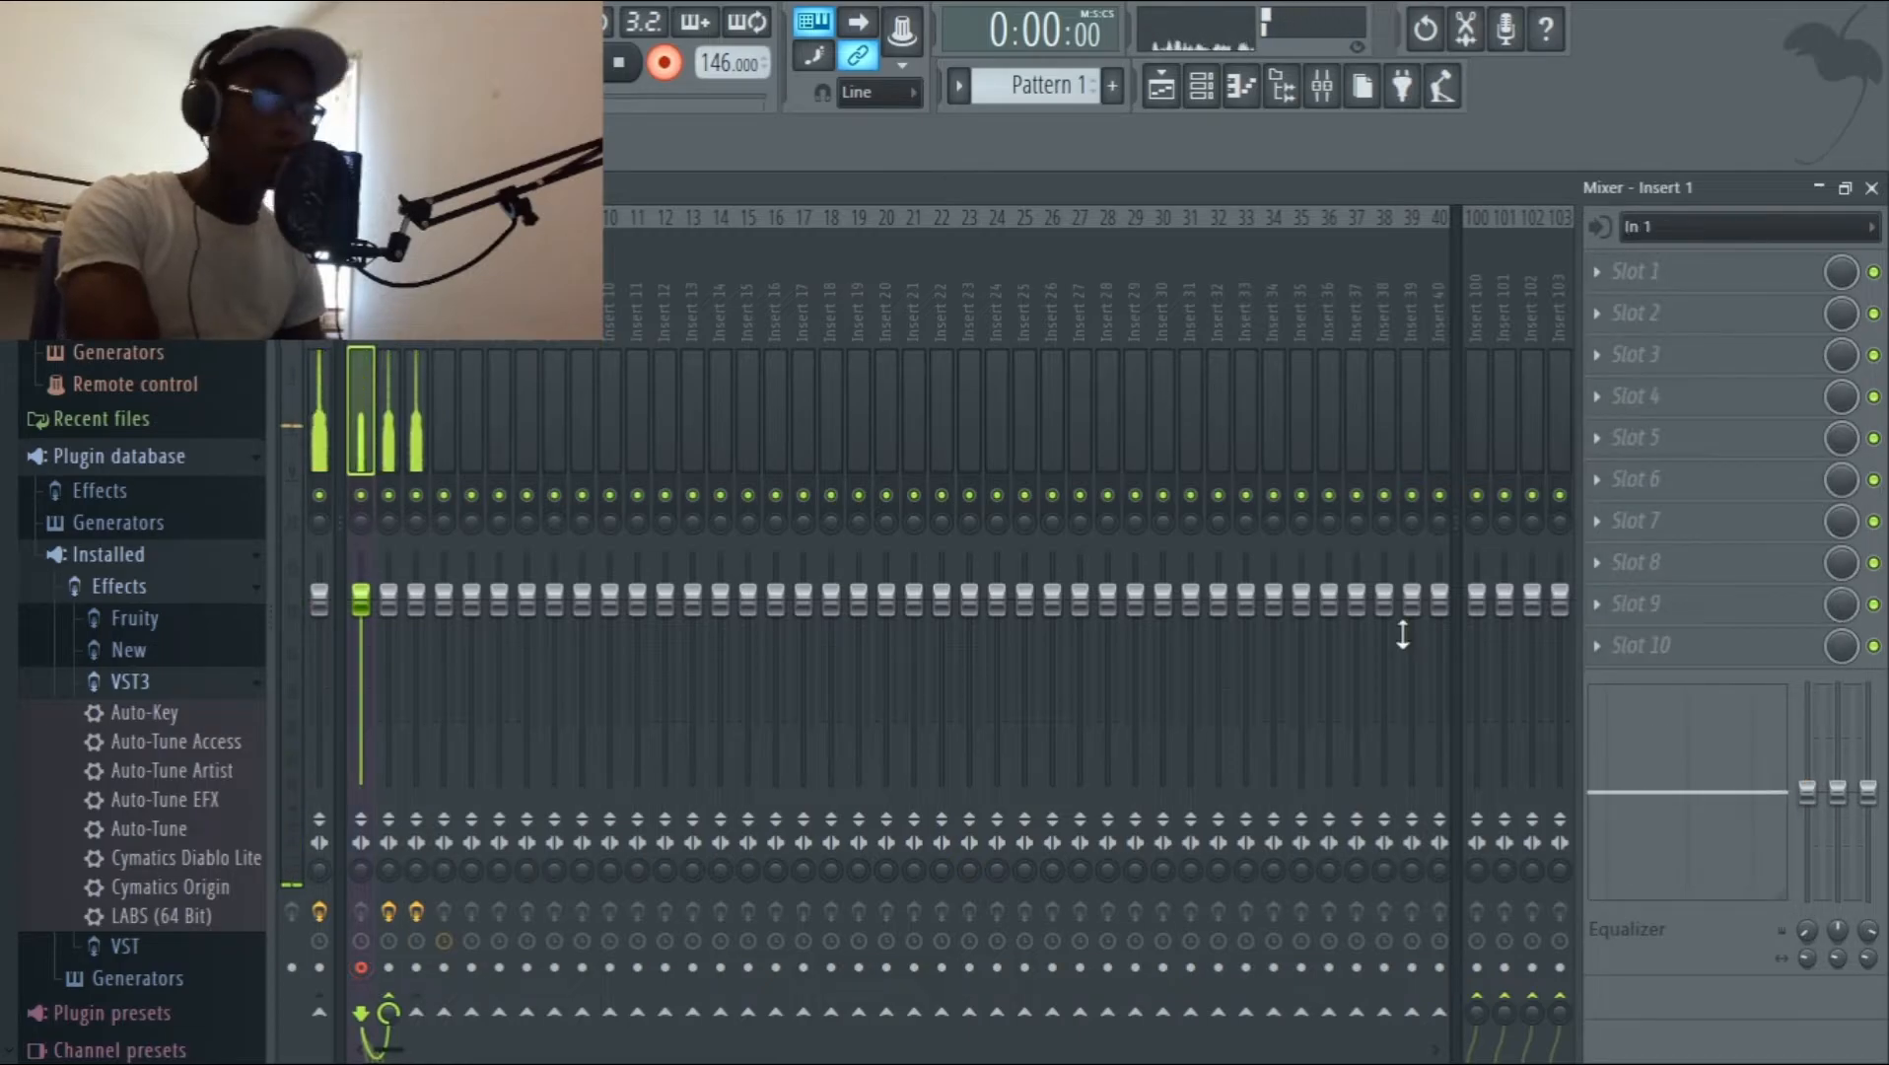
{"action": "left_click", "coordinate": [1818, 189]}
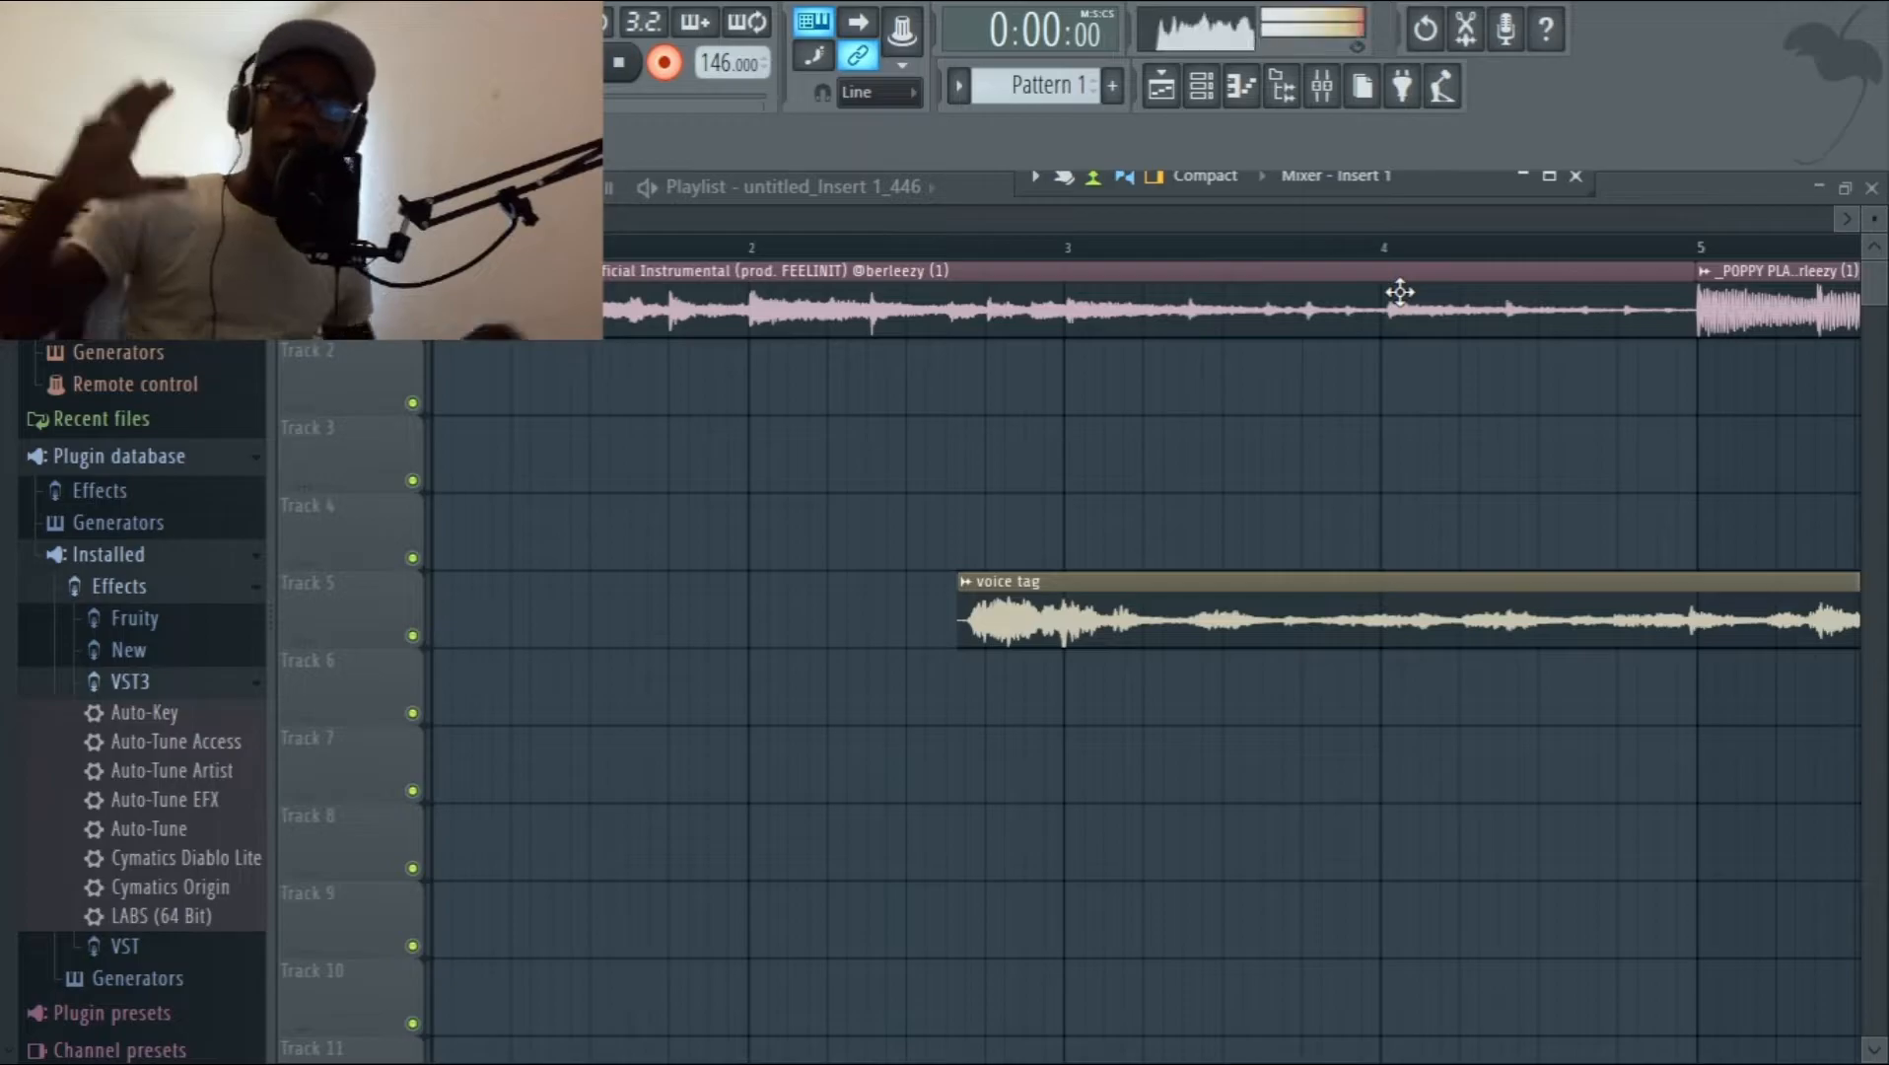
Record a vocal take on Track 2 from the start to just past bar 11, and shift the clip slightly later.
{"action": "key", "text": "space"}
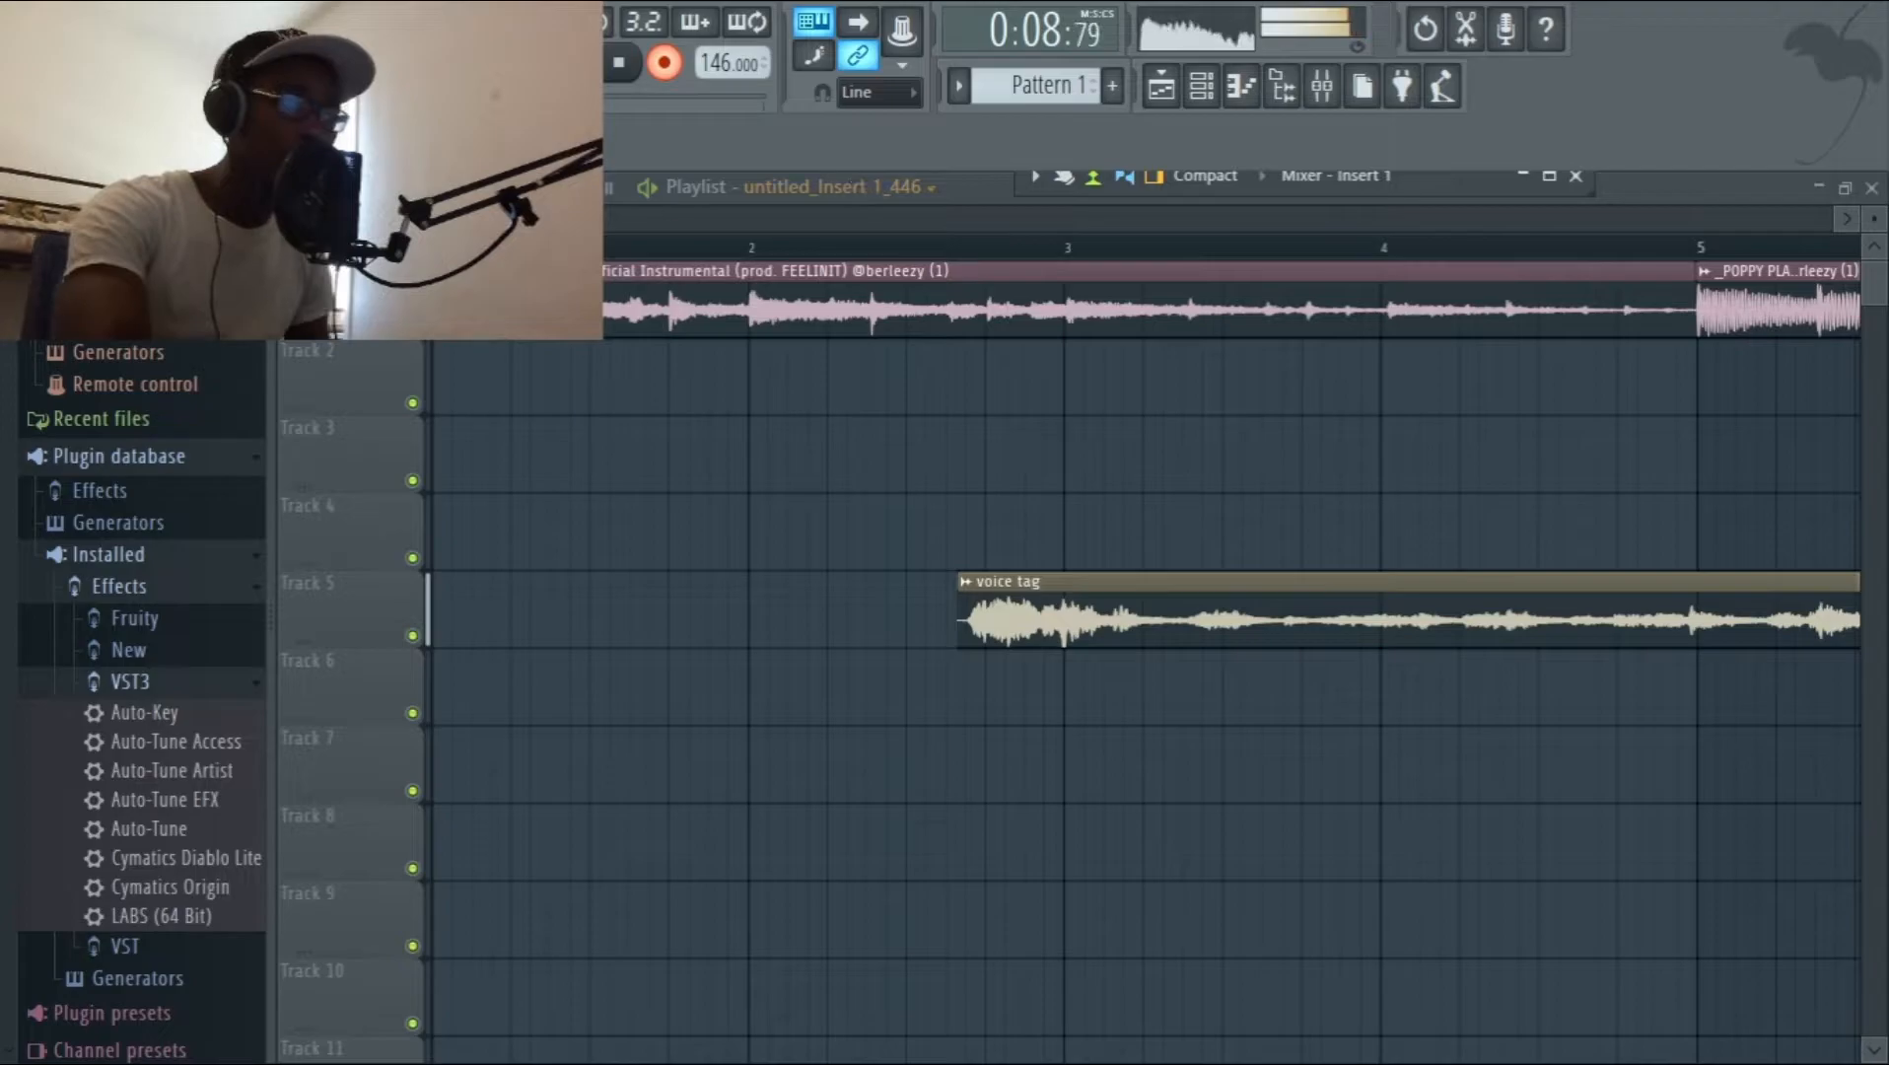
{"action": "left_click_drag", "start_coordinate": [480, 221], "coordinate": [608, 231]}
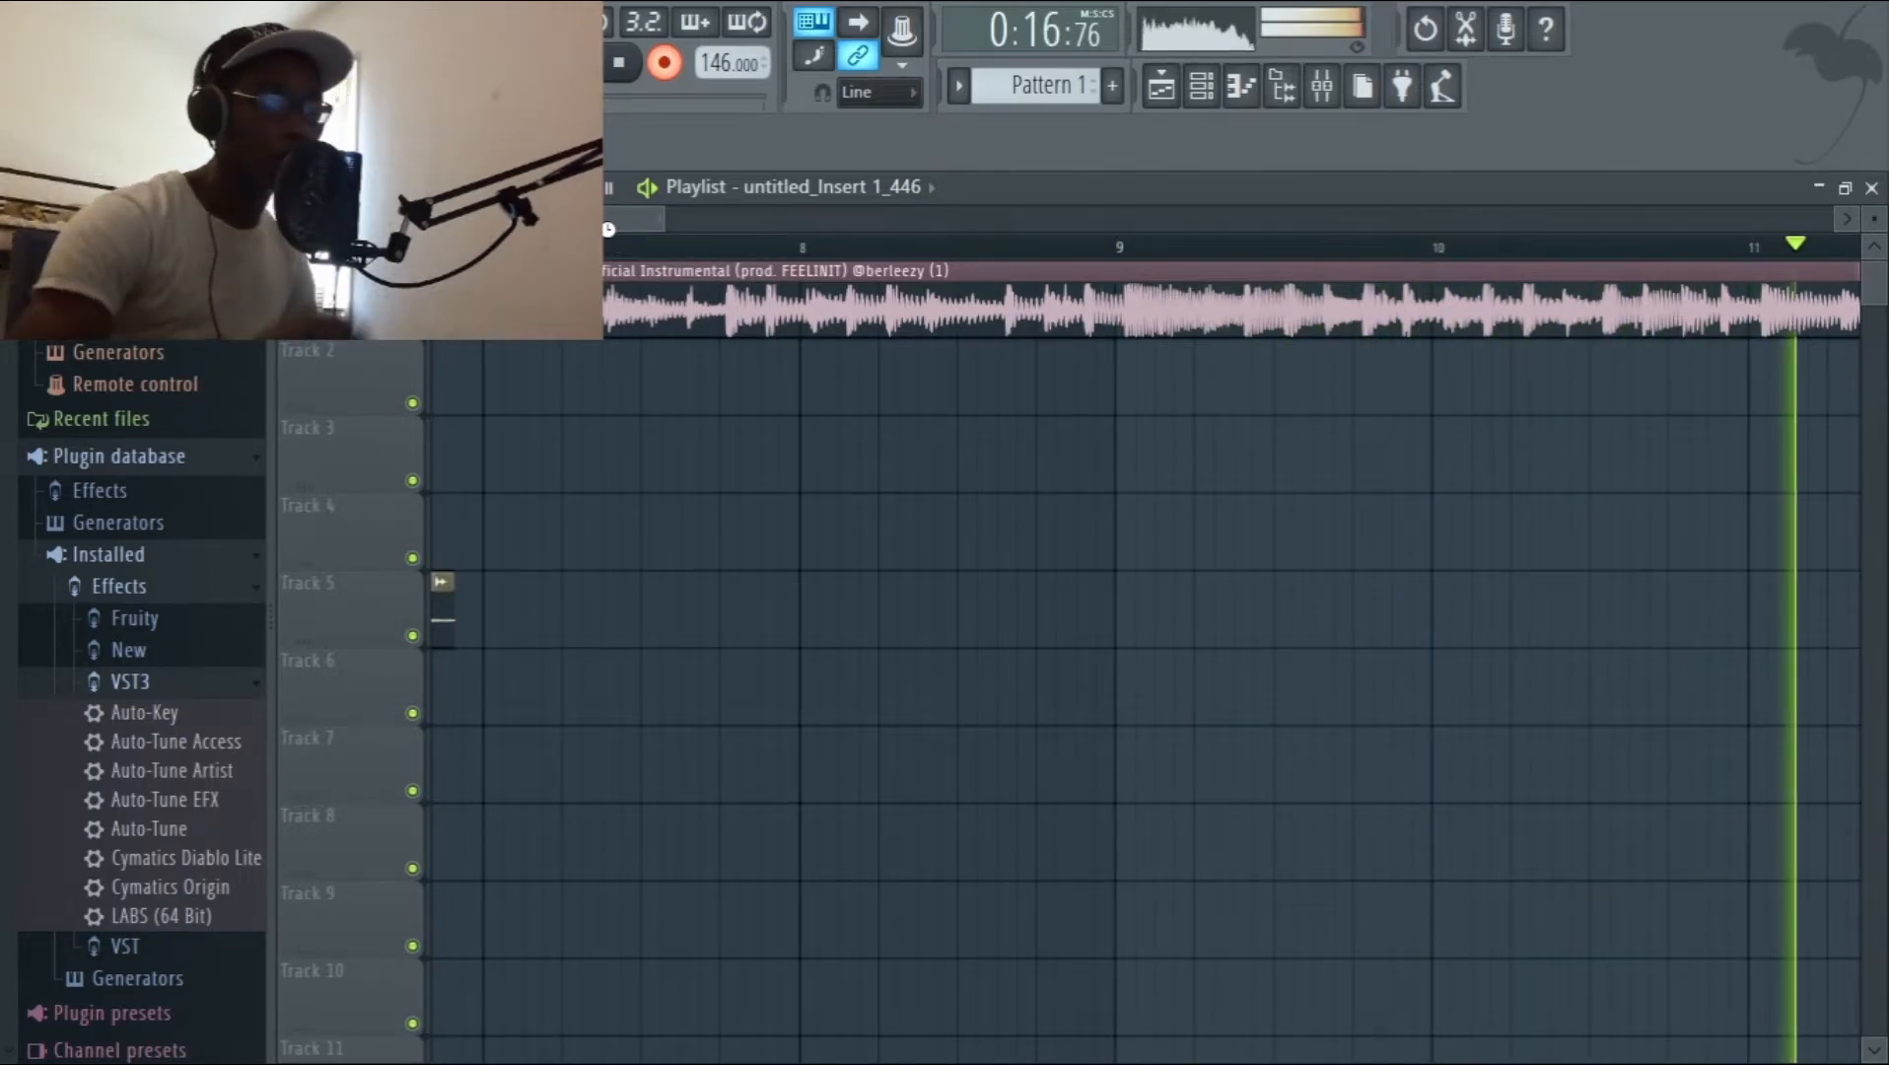
{"action": "key", "text": "space"}
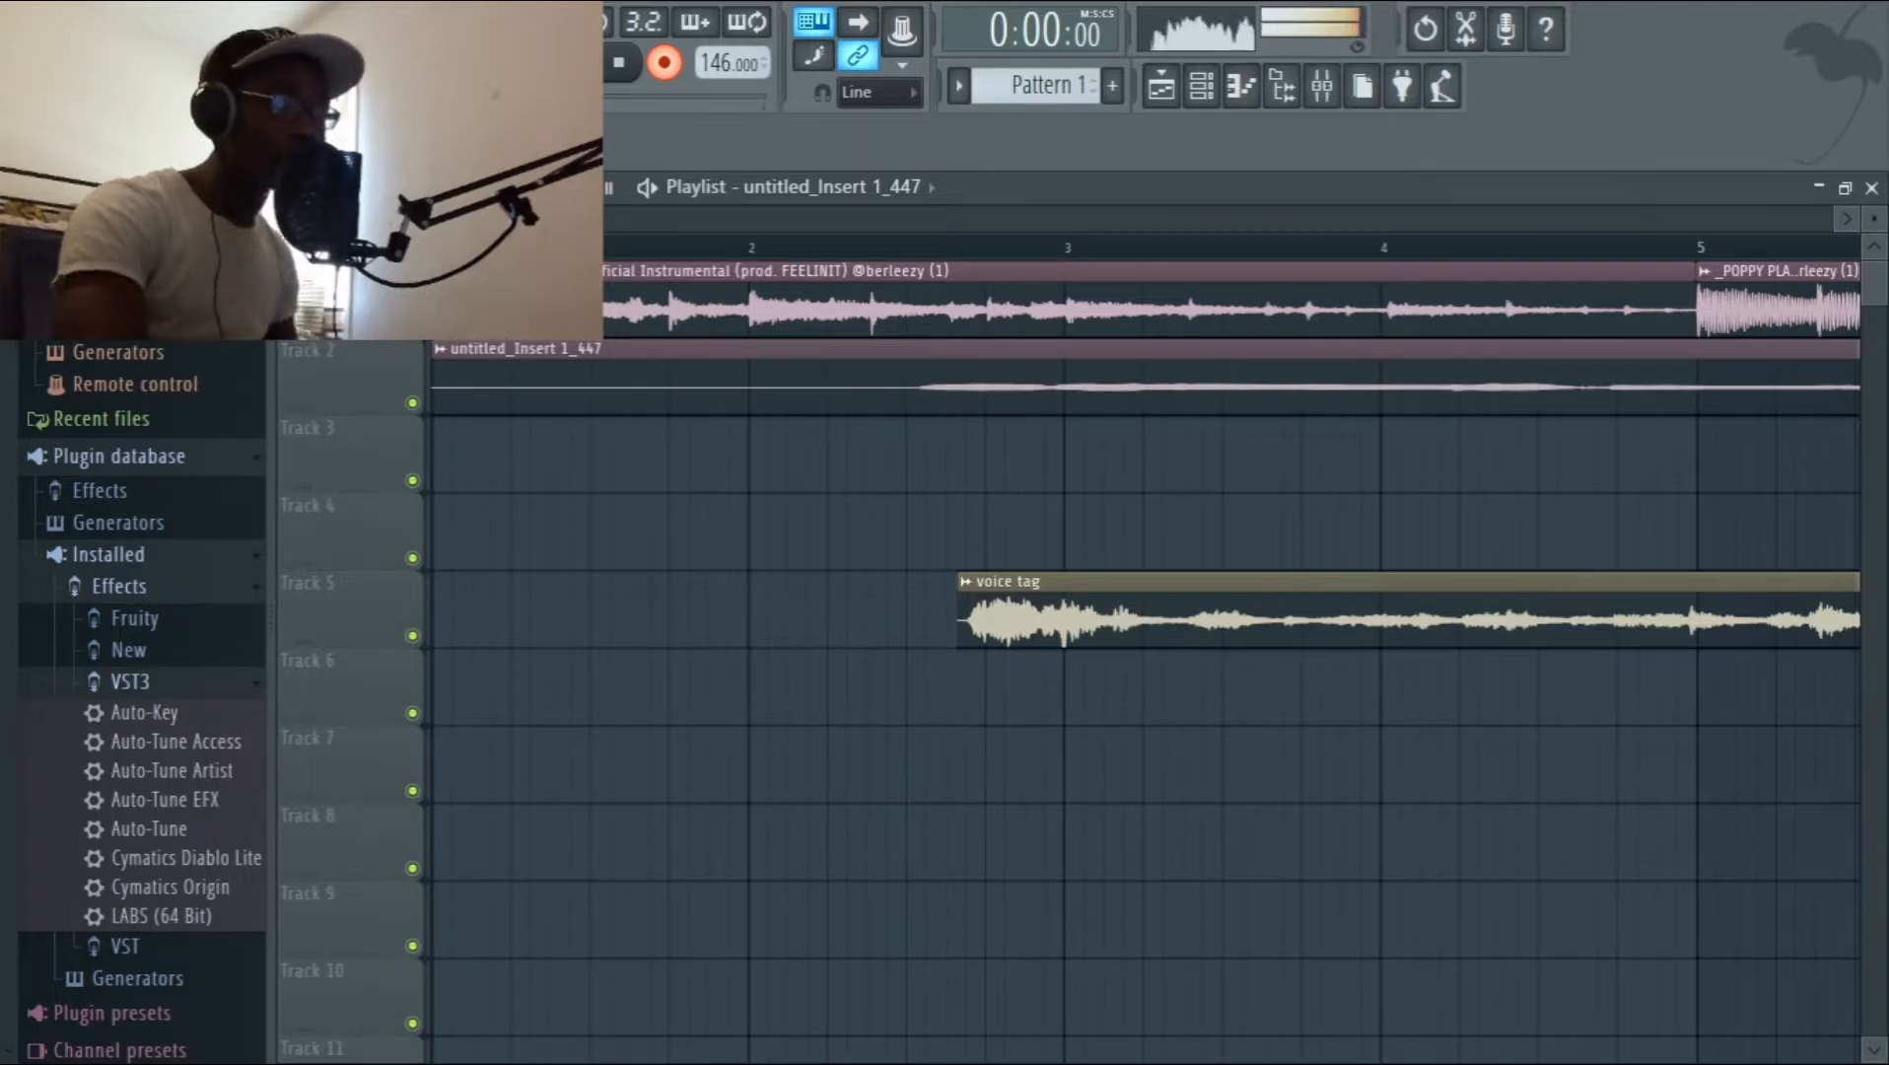
{"action": "left_click_drag", "start_coordinate": [597, 221], "coordinate": [650, 255]}
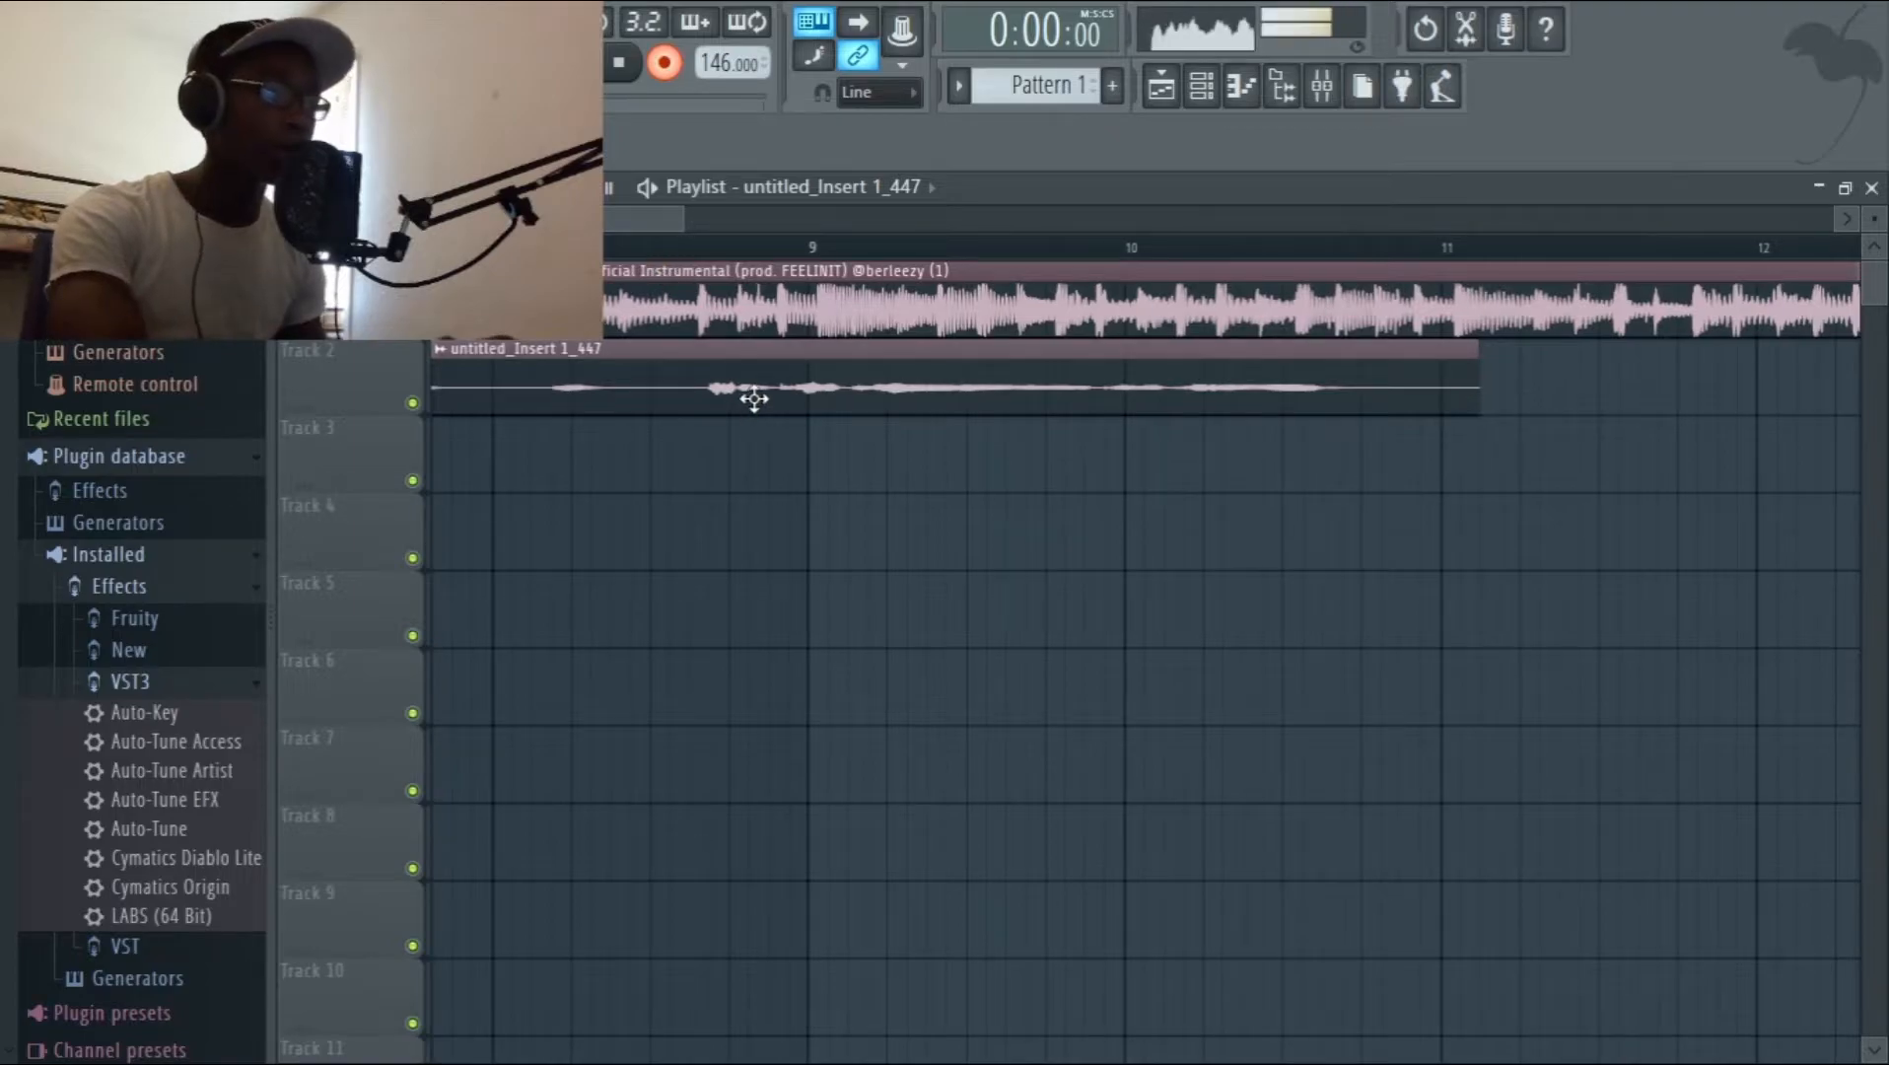
{"action": "left_click_drag", "start_coordinate": [764, 396], "coordinate": [772, 395]}
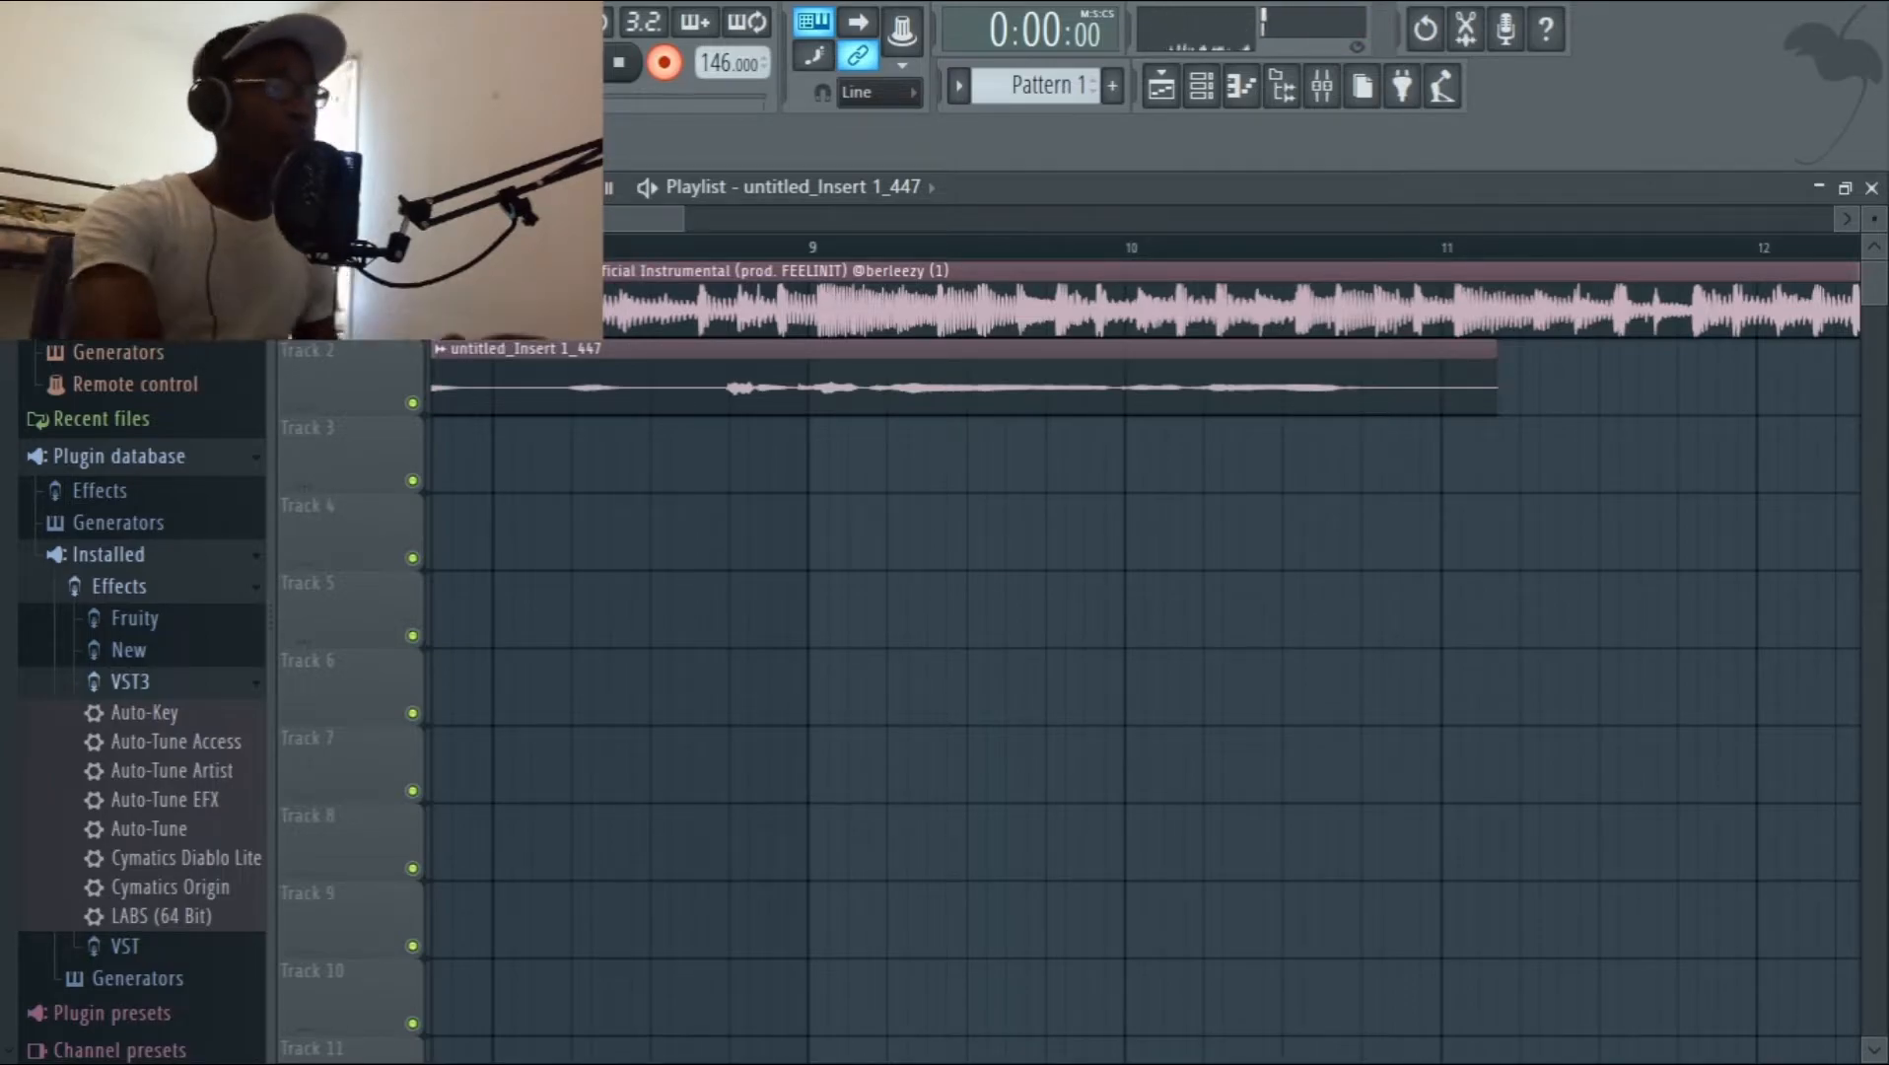
Slice the Track 2 vocal take before bar 9 and before bar 11, and delete the leftover end piece.
{"action": "left_click", "coordinate": [712, 381]}
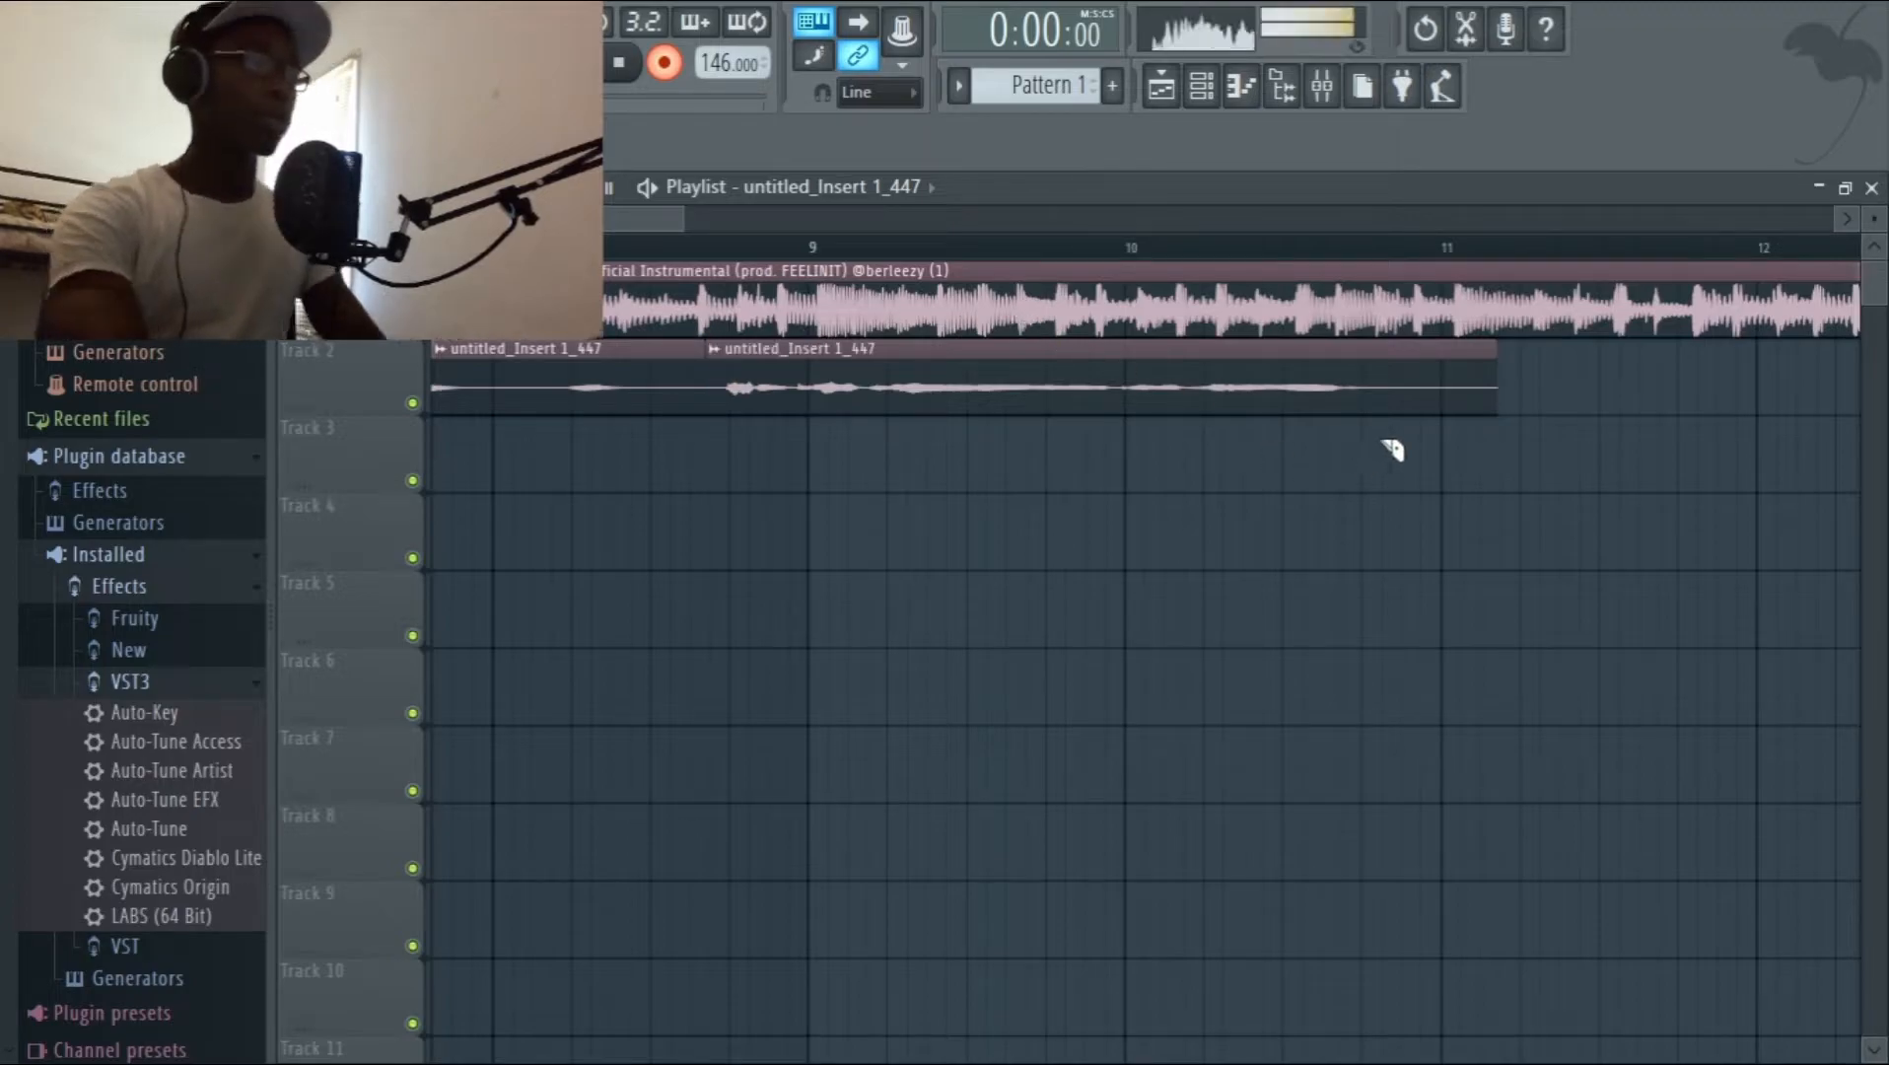
{"action": "left_click", "coordinate": [1347, 389]}
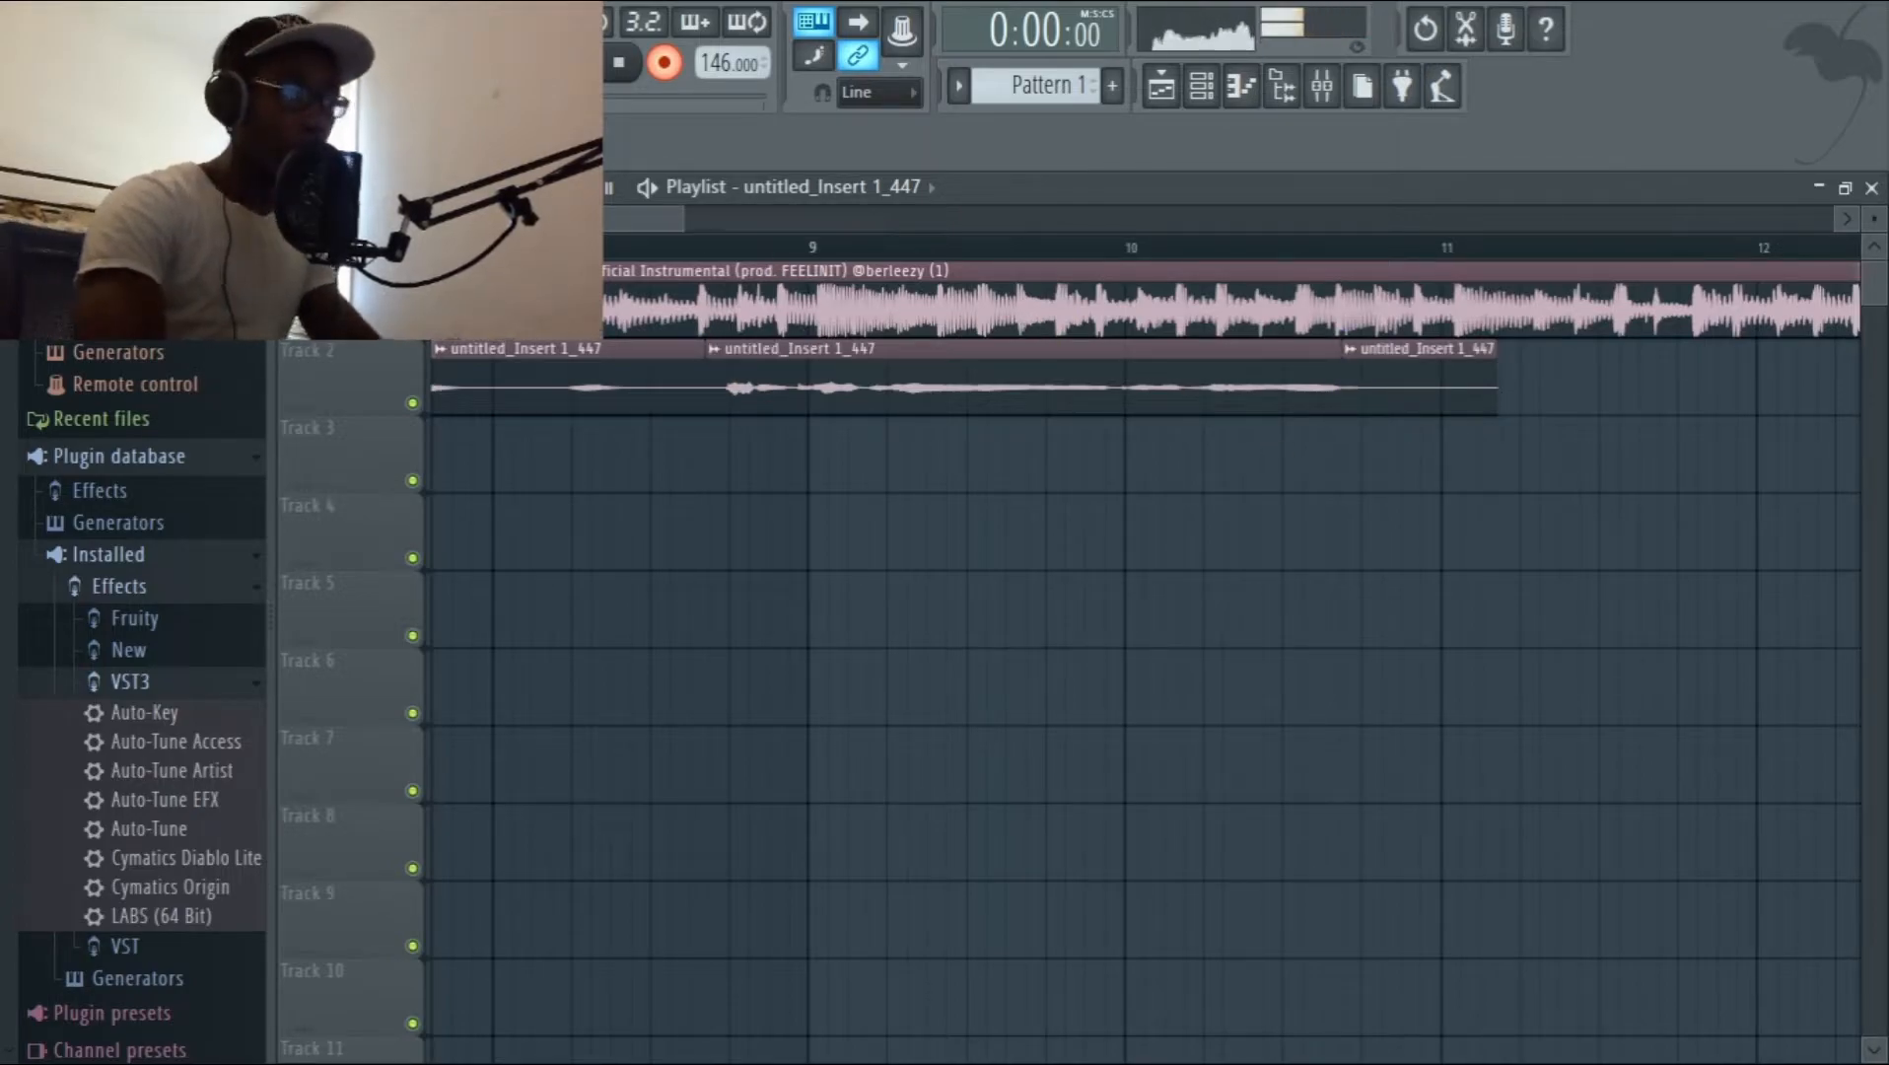
{"action": "right_click", "coordinate": [1431, 404]}
Slice the Track 2 vocal take around each short phrase between about bar 6.5 and bar 8.5.
{"action": "left_click_drag", "start_coordinate": [650, 244], "coordinate": [760, 240]}
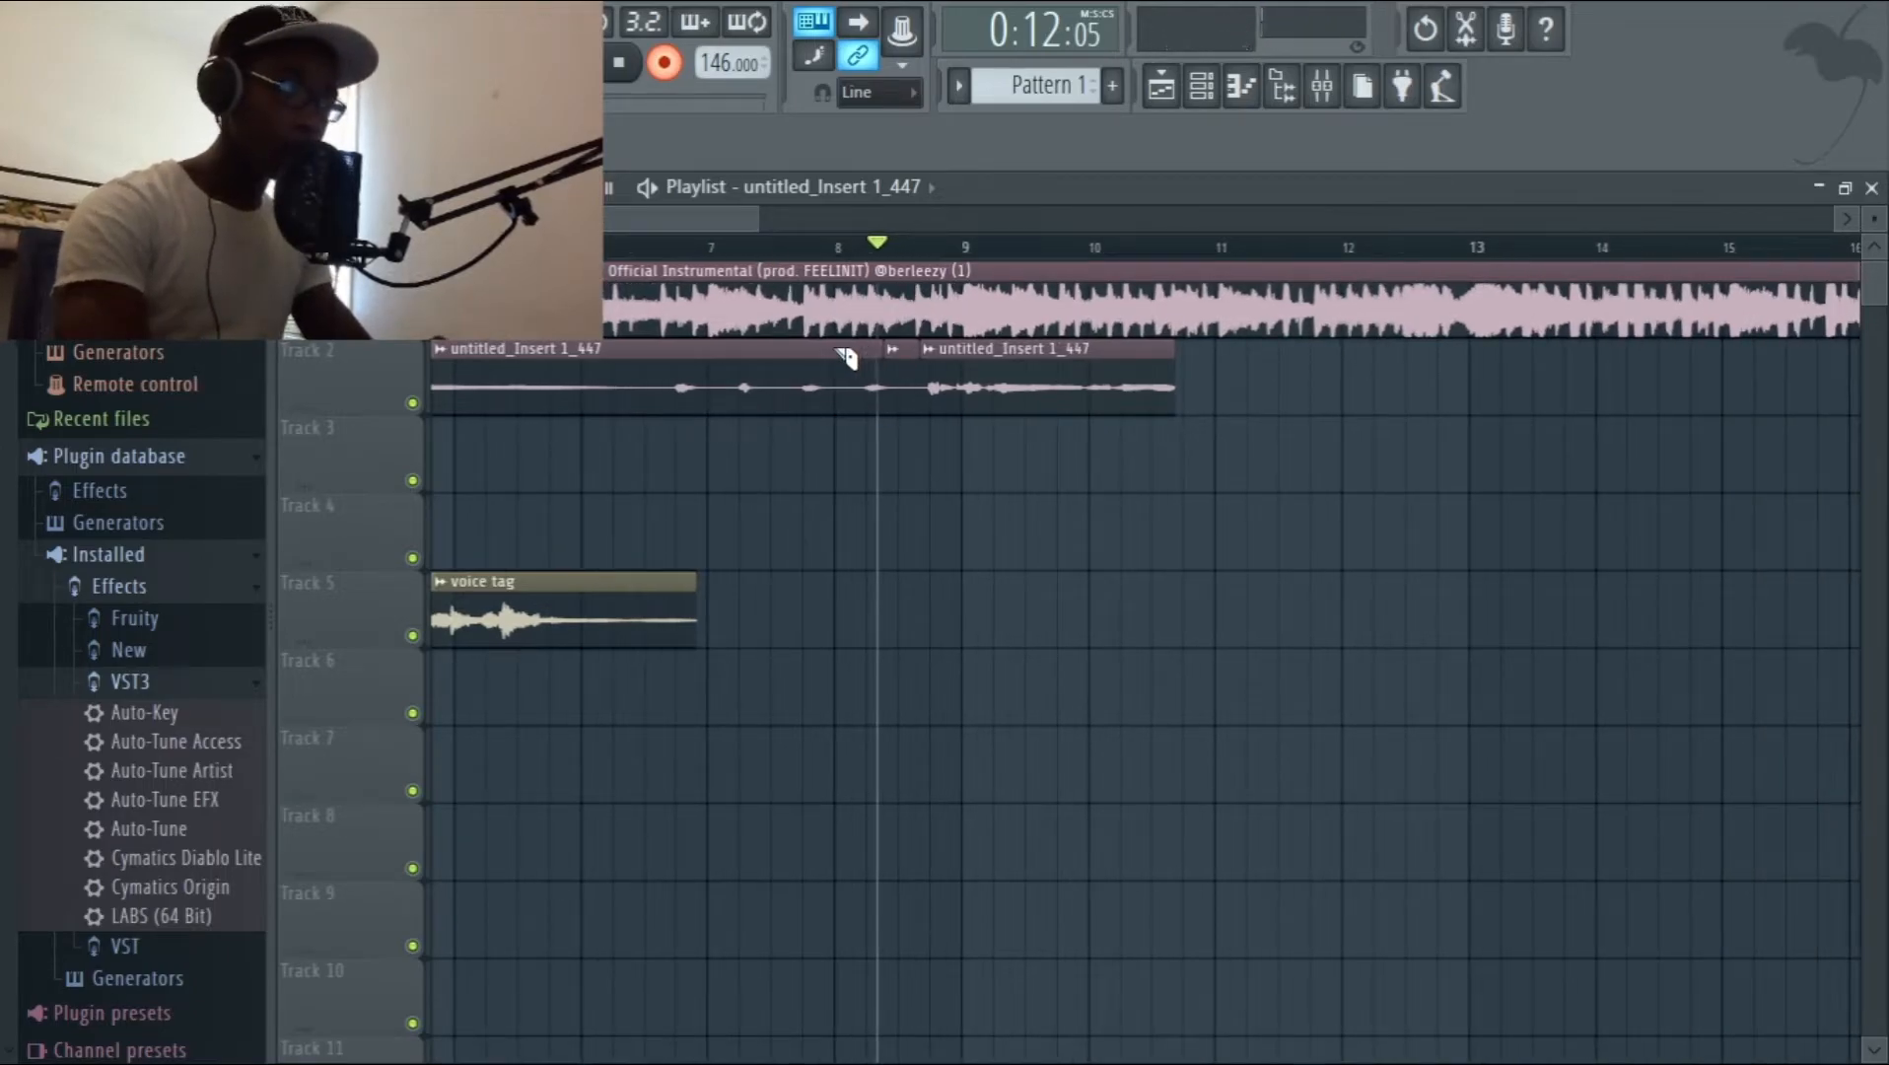
{"action": "left_click", "coordinate": [865, 371]}
{"action": "left_click", "coordinate": [833, 367]}
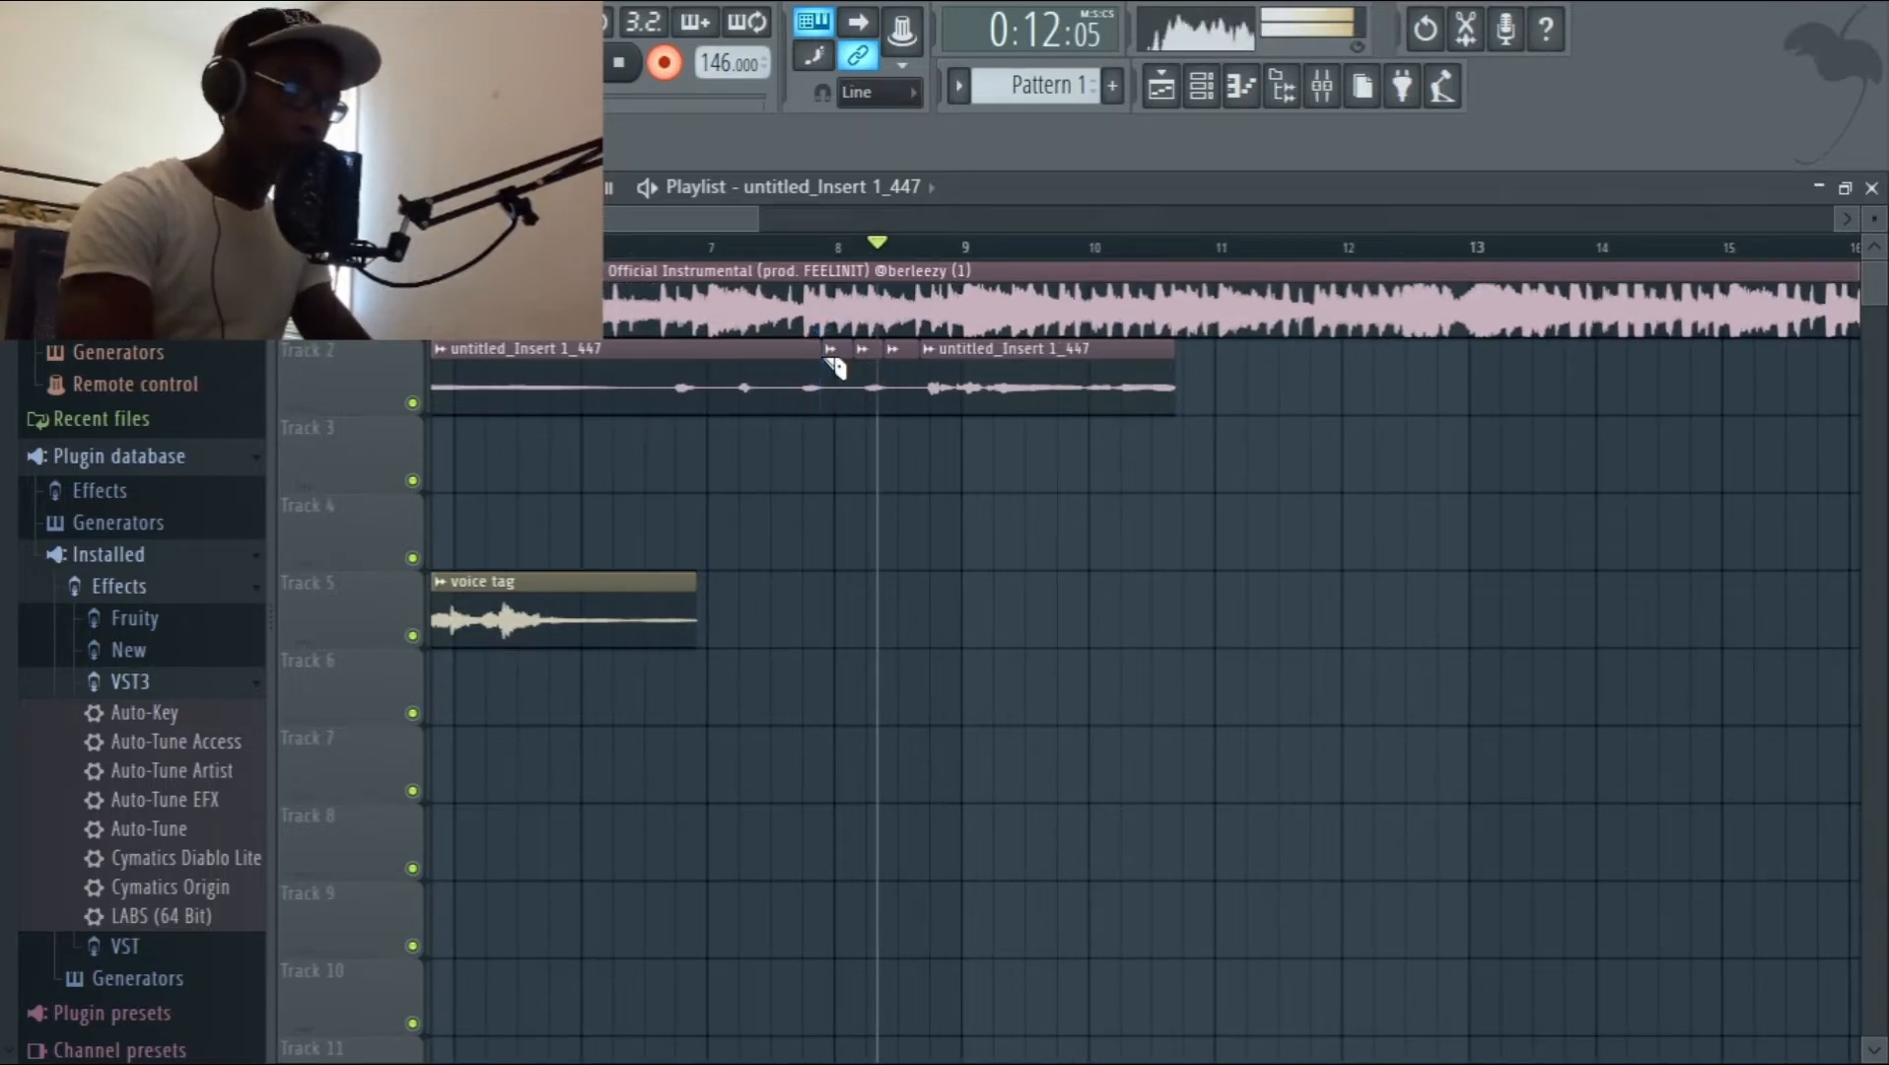
{"action": "left_click", "coordinate": [795, 361]}
{"action": "left_click", "coordinate": [757, 364]}
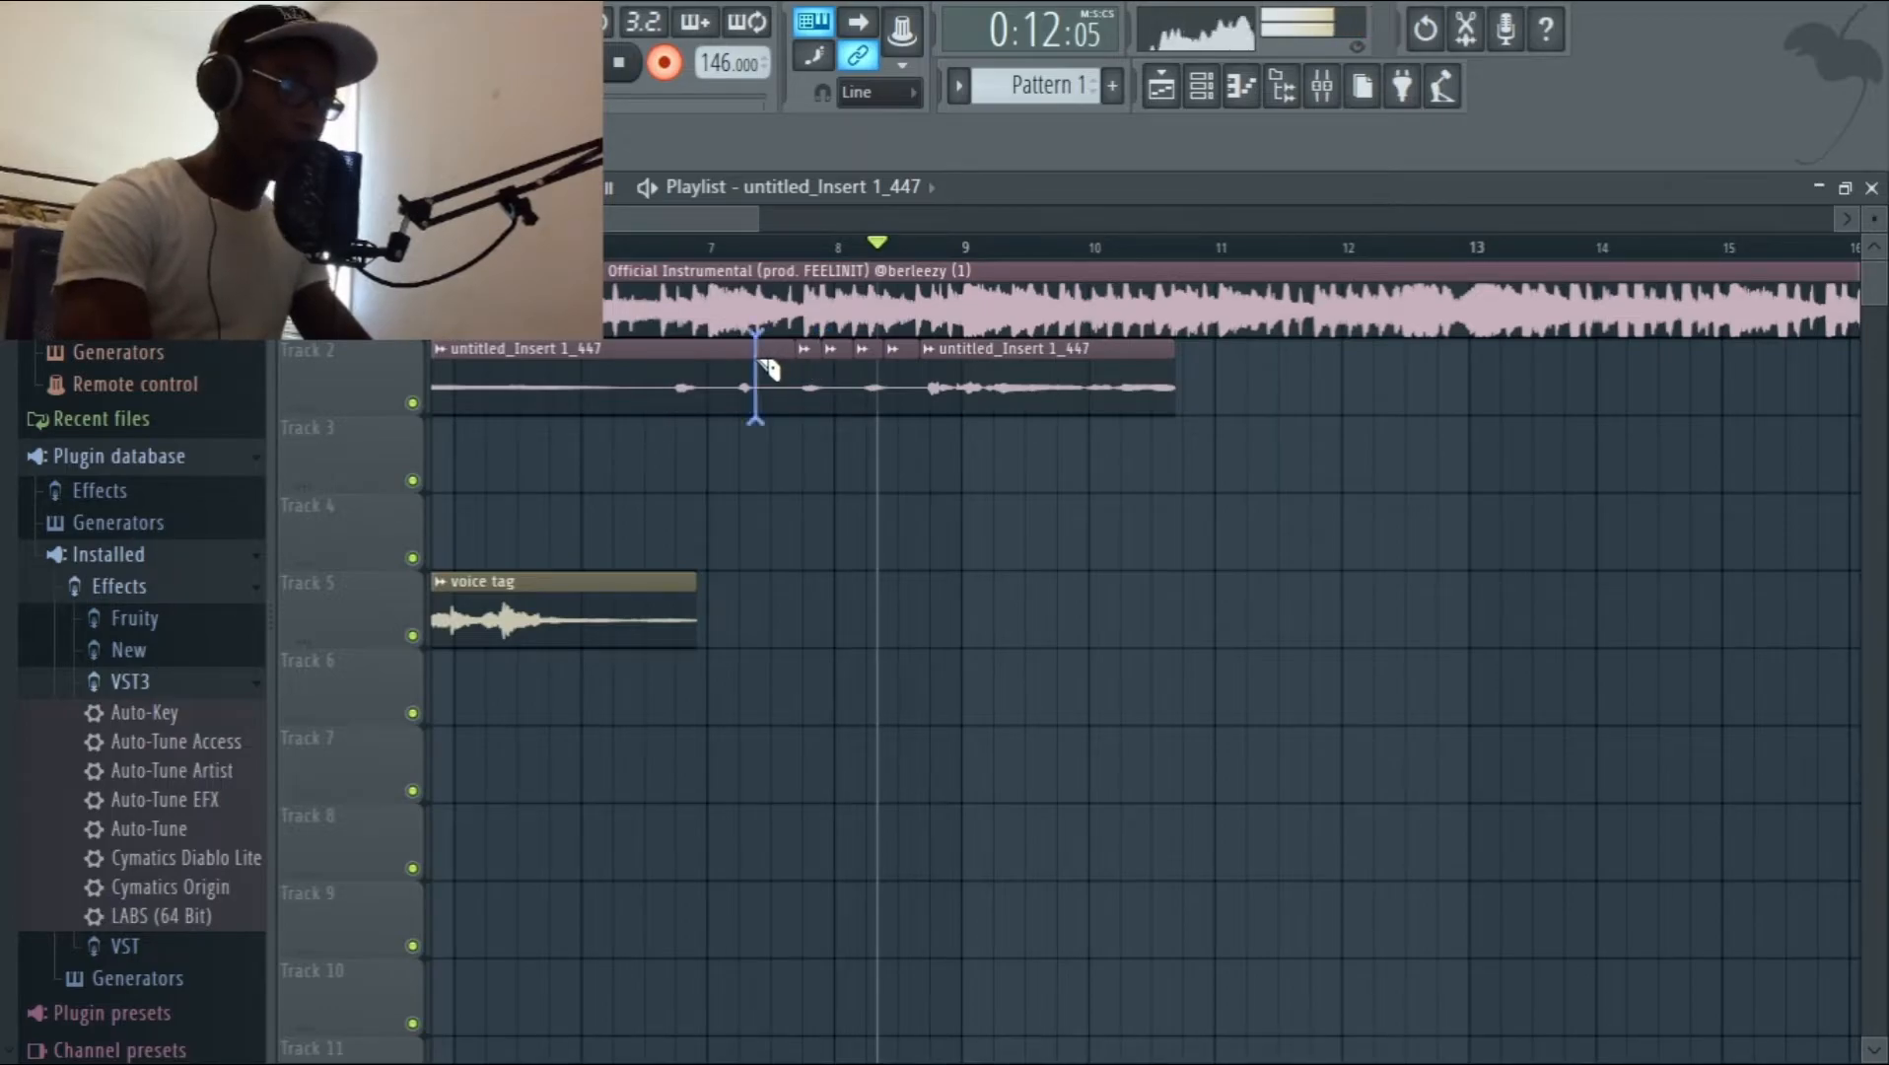
{"action": "left_click", "coordinate": [692, 369]}
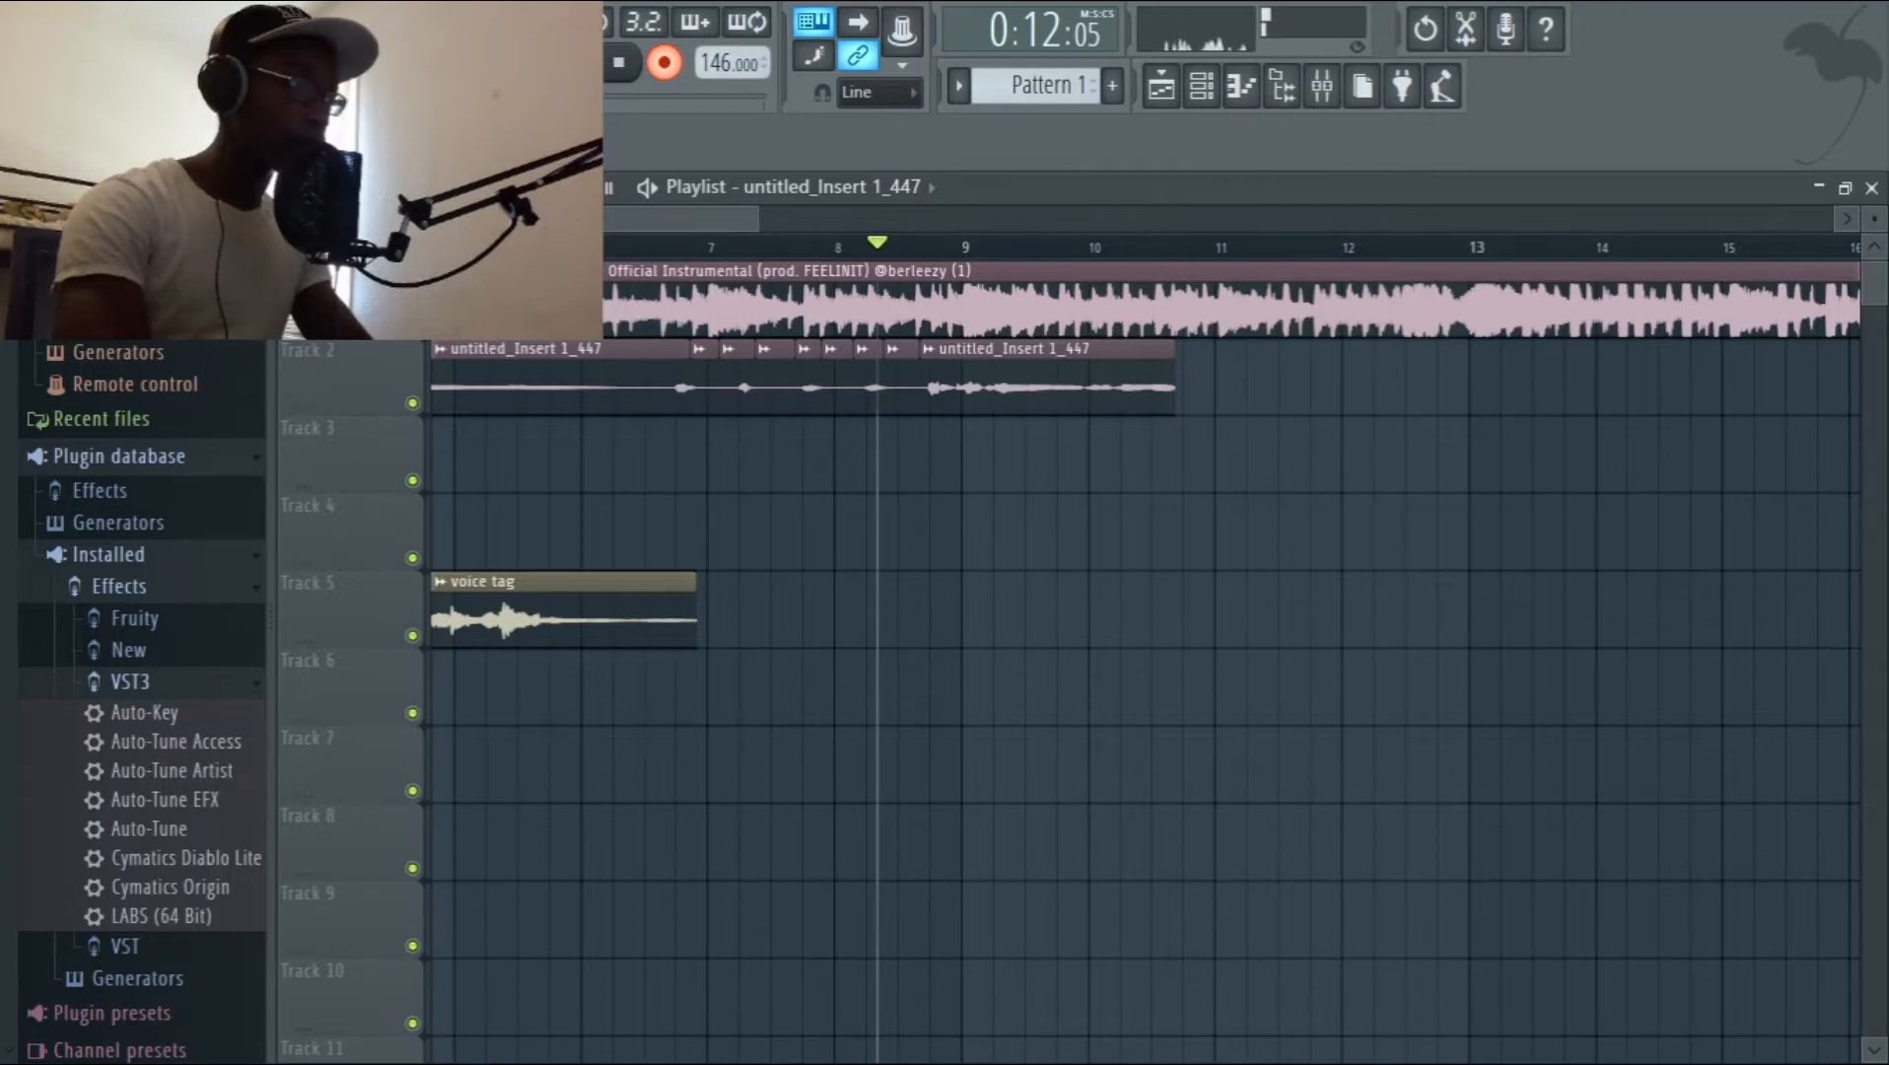
{"action": "key", "text": "ctrl+z"}
{"action": "left_click", "coordinate": [706, 373]}
{"action": "left_click", "coordinate": [749, 366]}
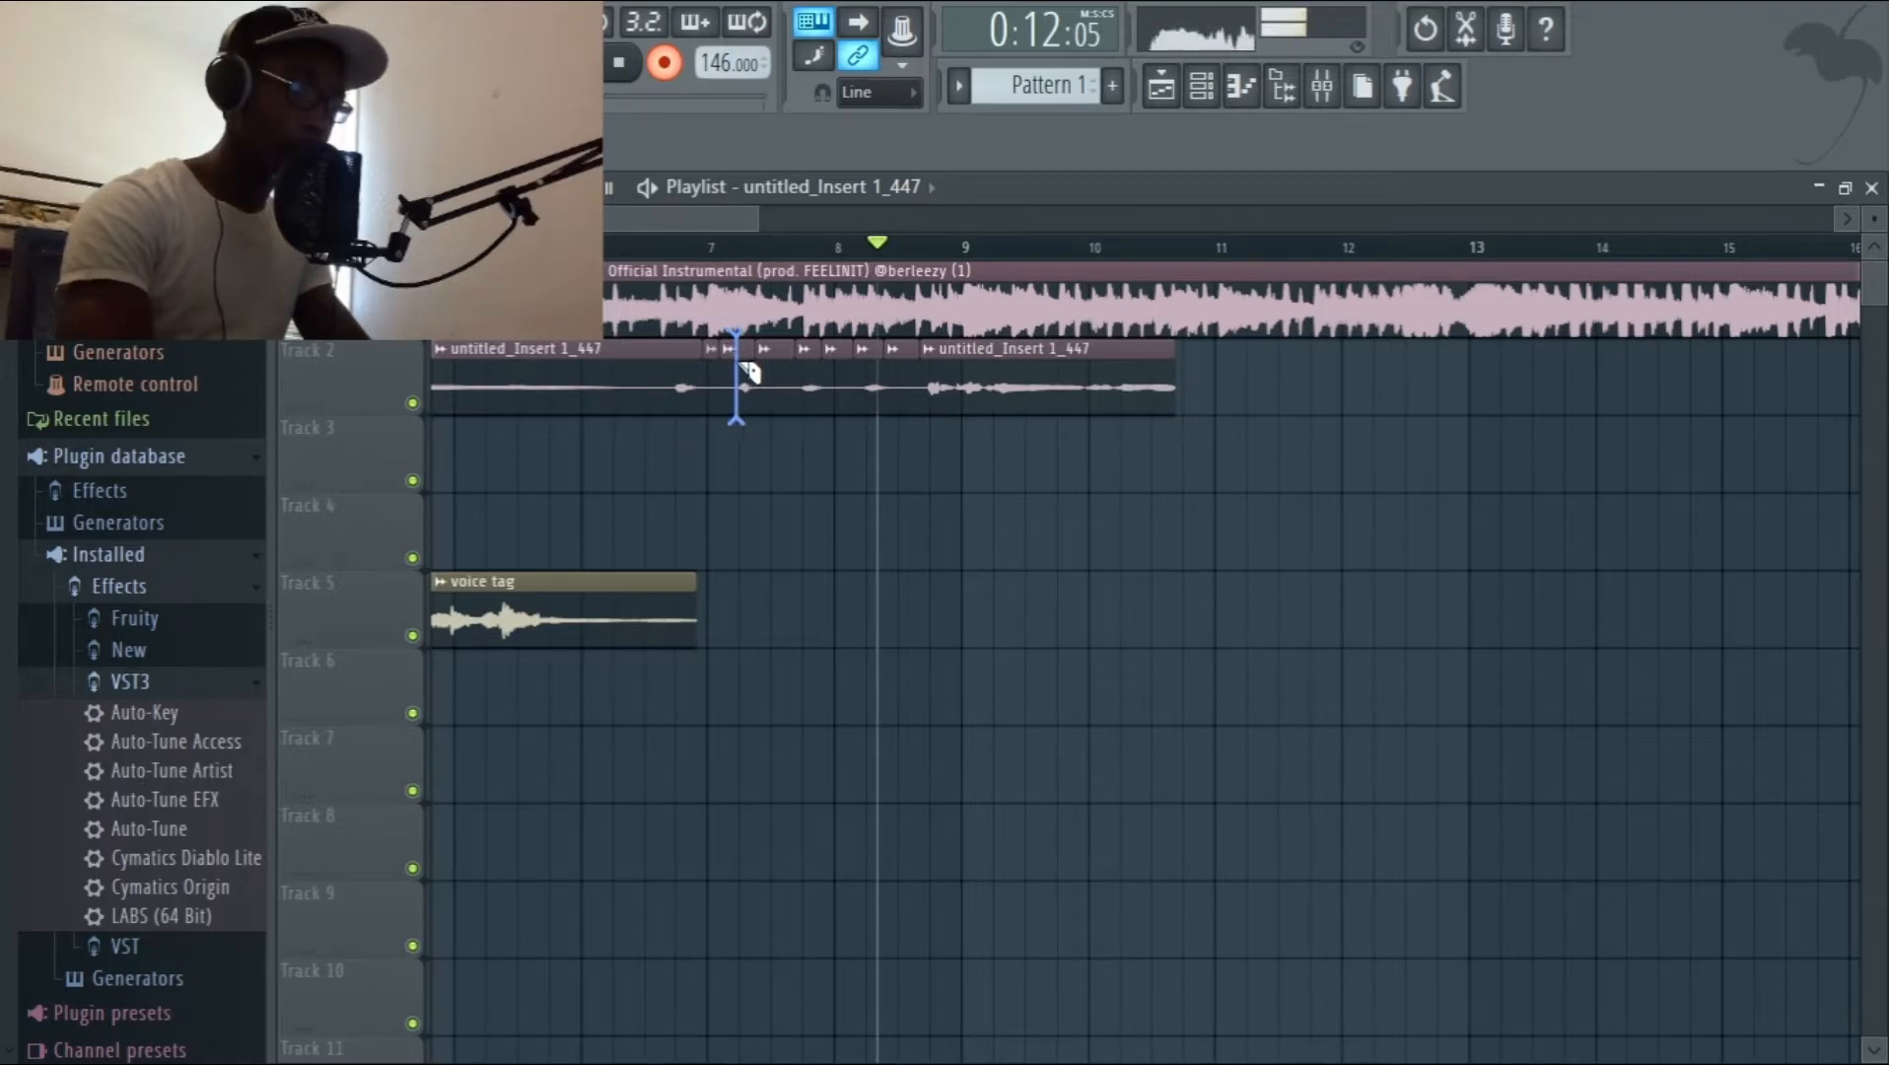
{"action": "left_click", "coordinate": [644, 366]}
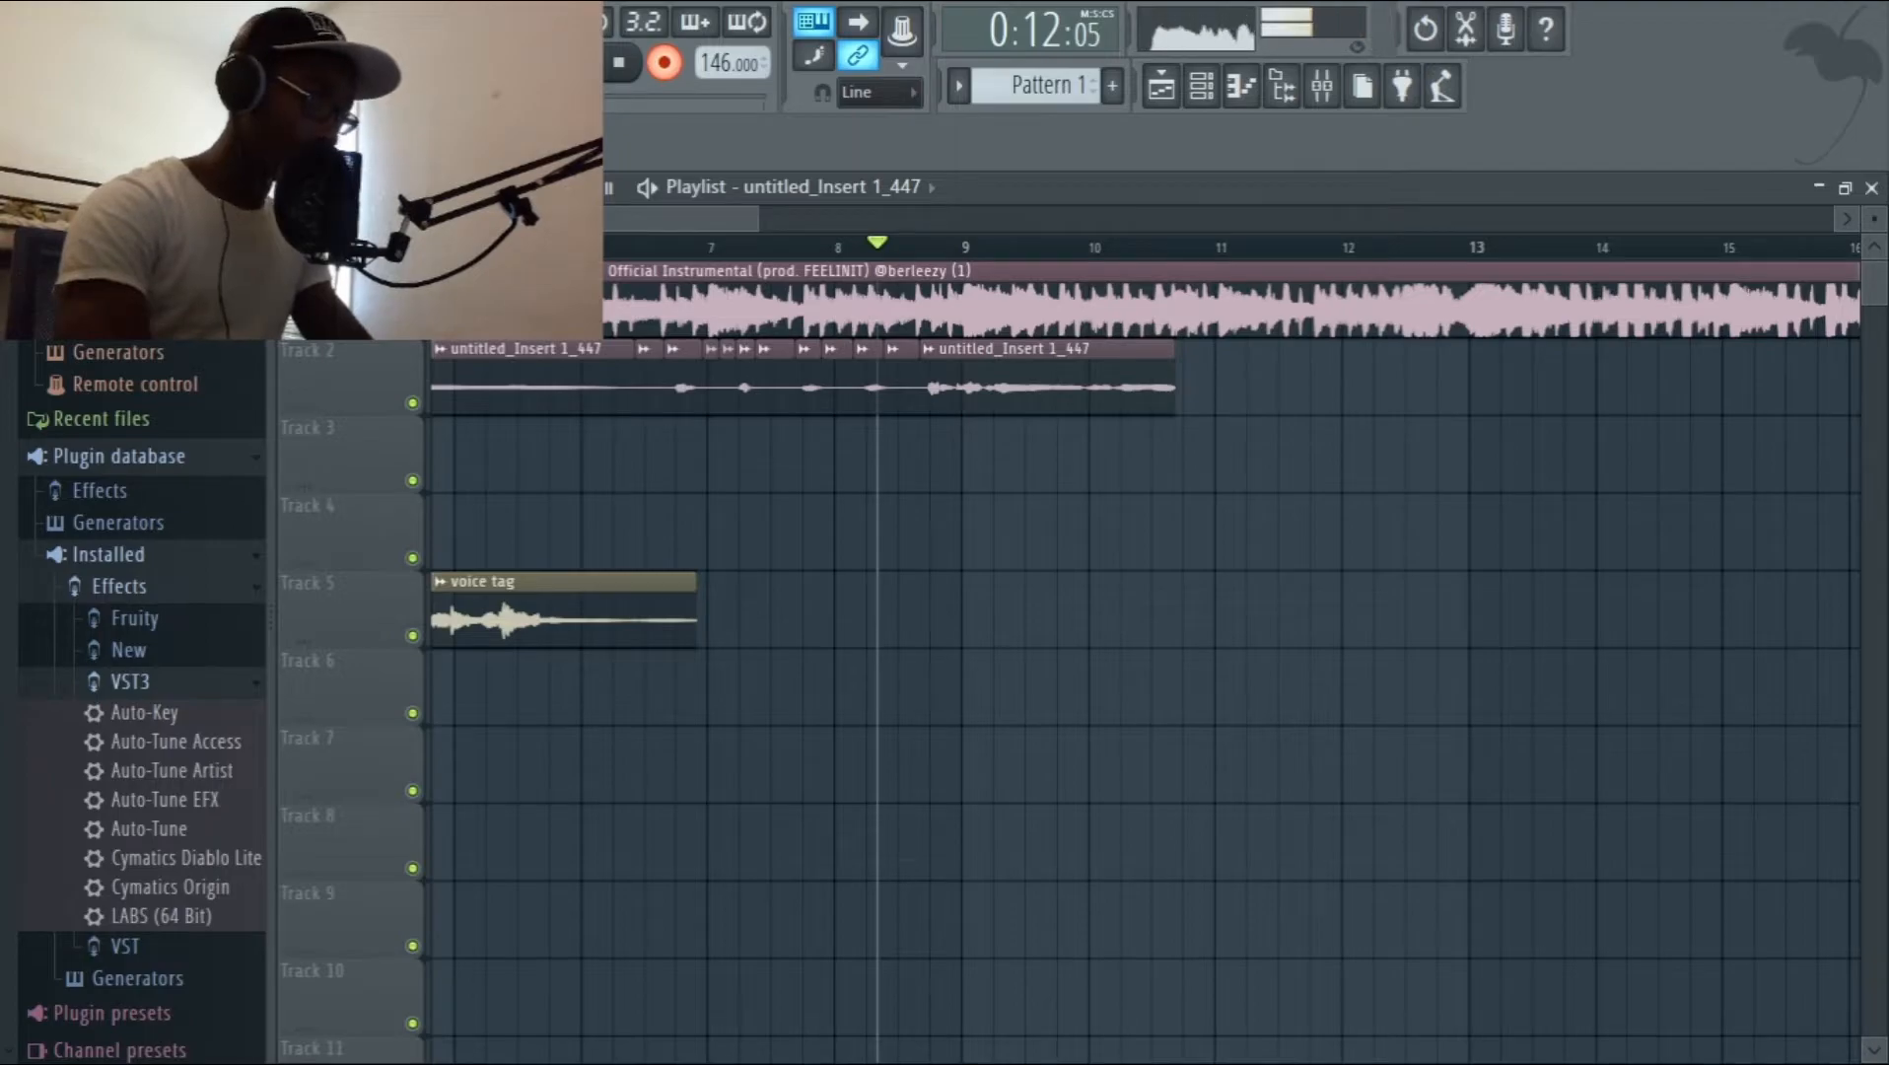
Delete the silent pieces between the short vocal phrases on Track 2, and play the edit back from bar 6.
{"action": "right_click", "coordinate": [652, 379]}
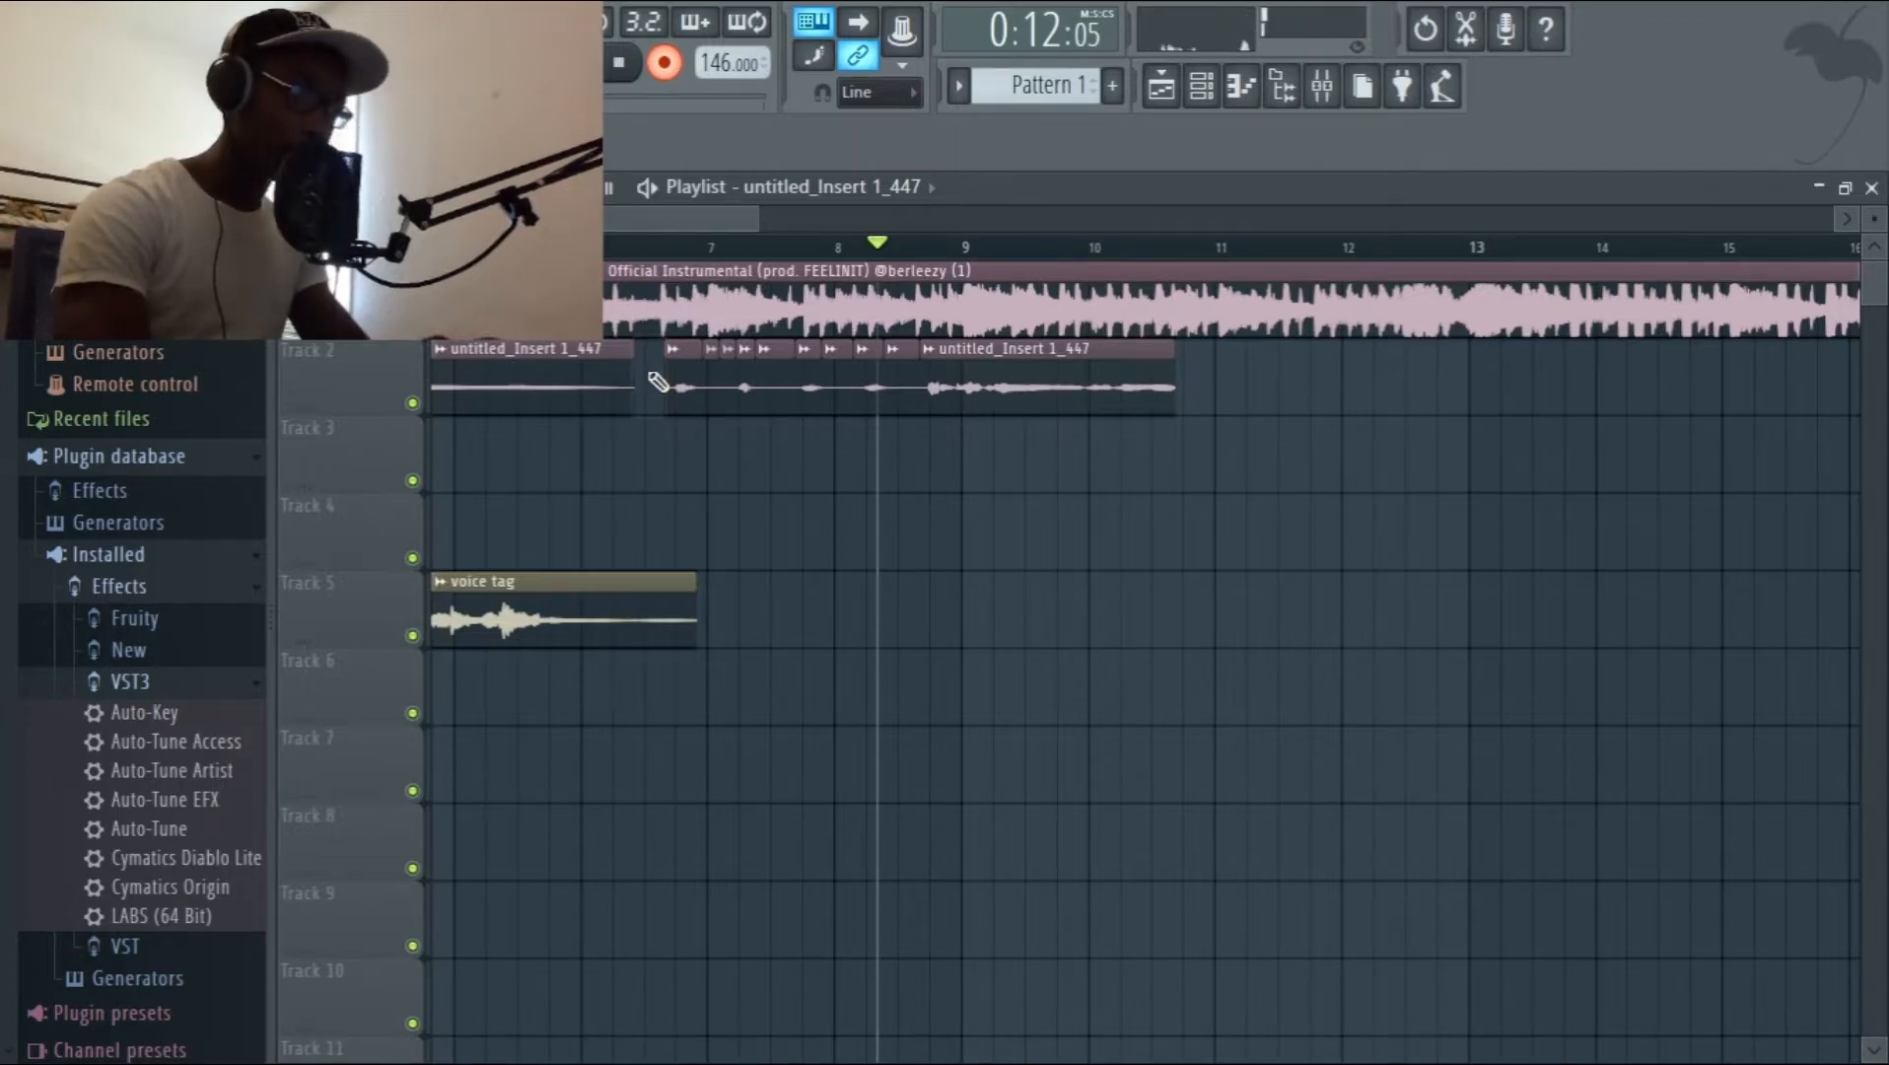
{"action": "right_click", "coordinate": [710, 389]}
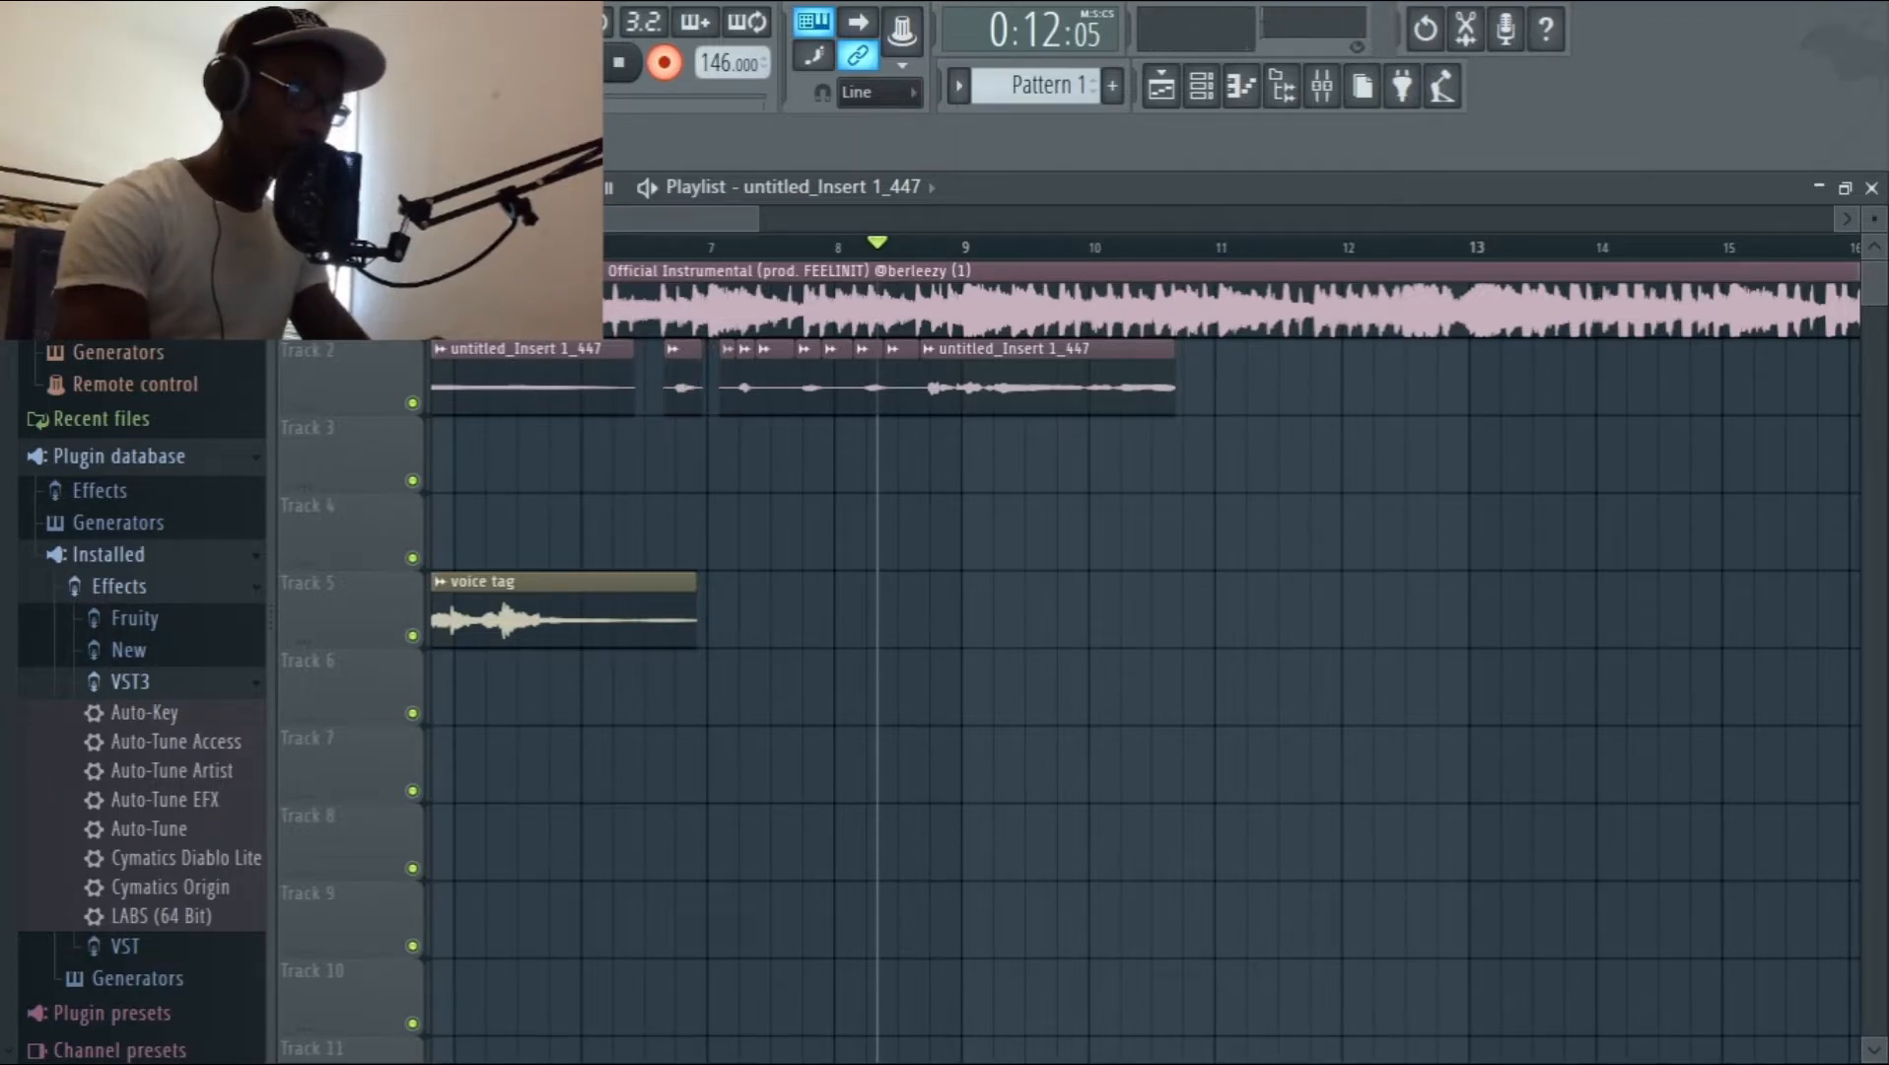
{"action": "right_click", "coordinate": [729, 381]}
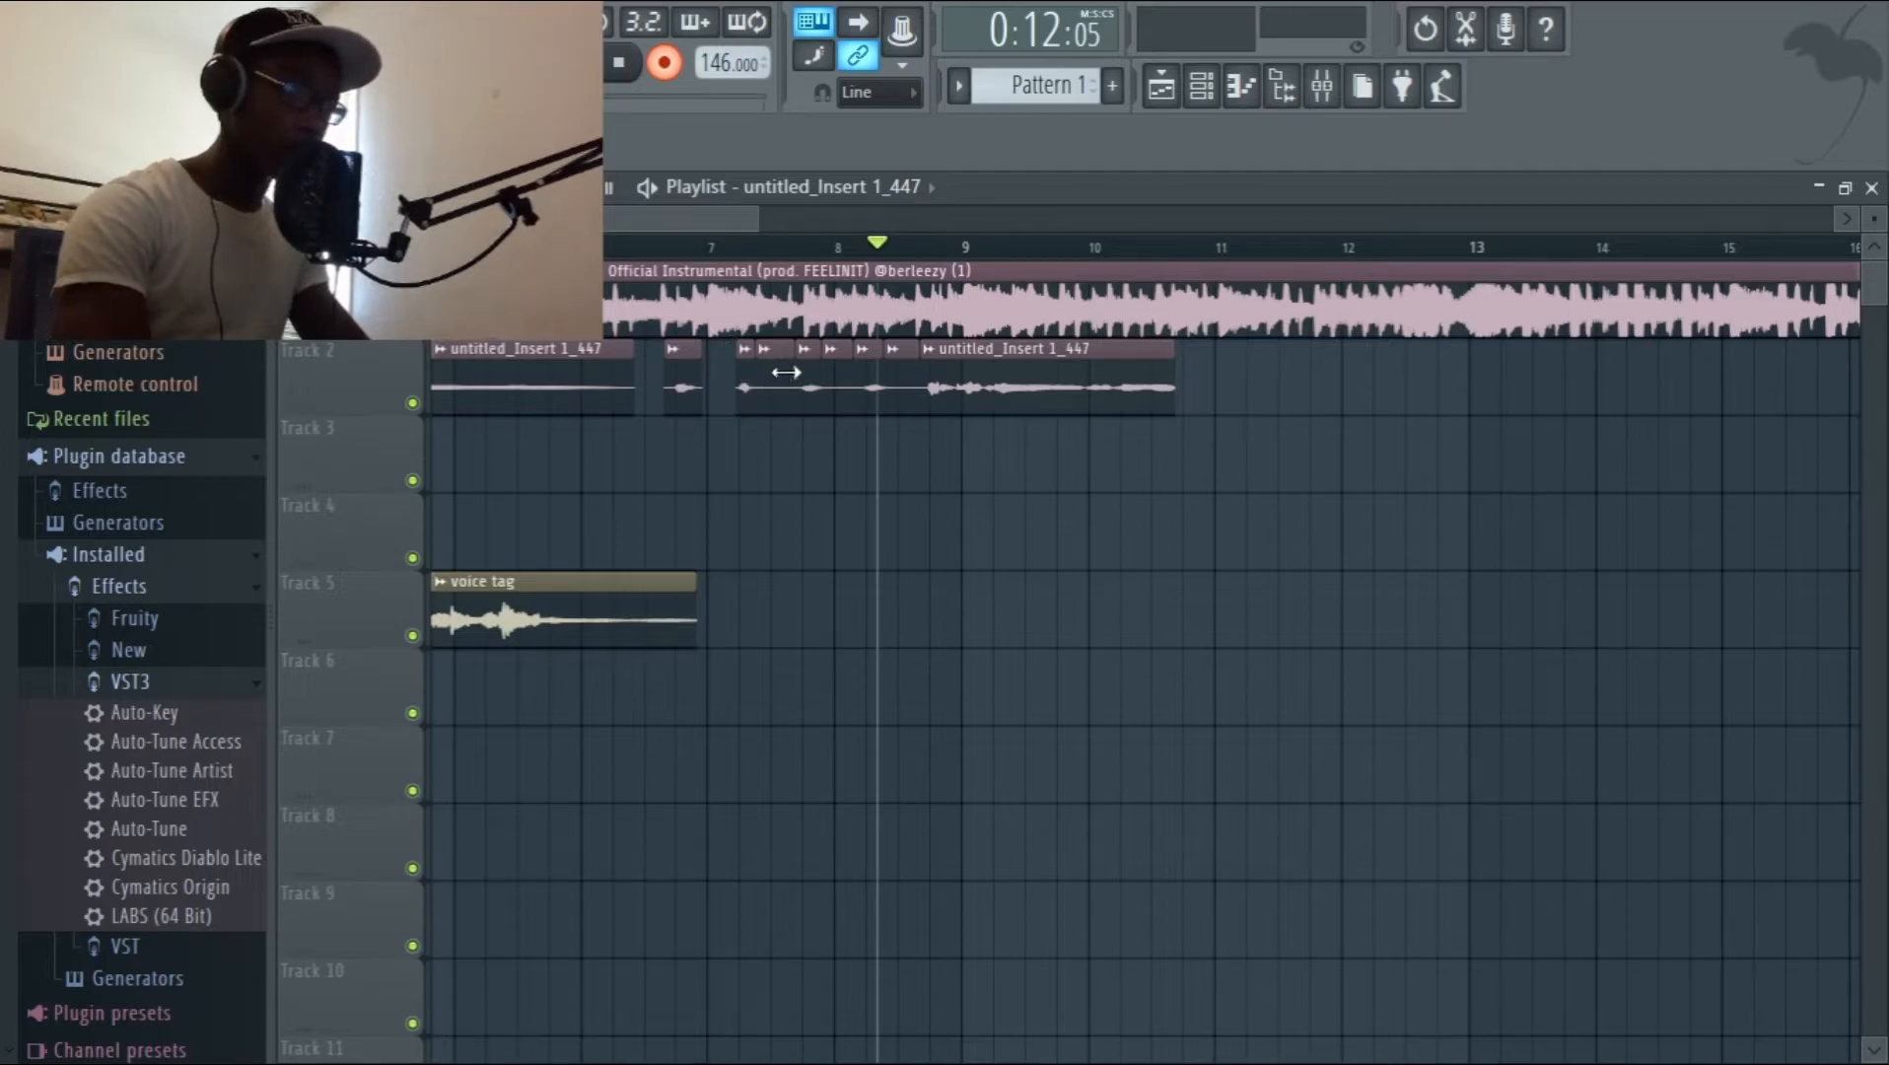
{"action": "right_click", "coordinate": [774, 380]}
{"action": "right_click", "coordinate": [838, 384]}
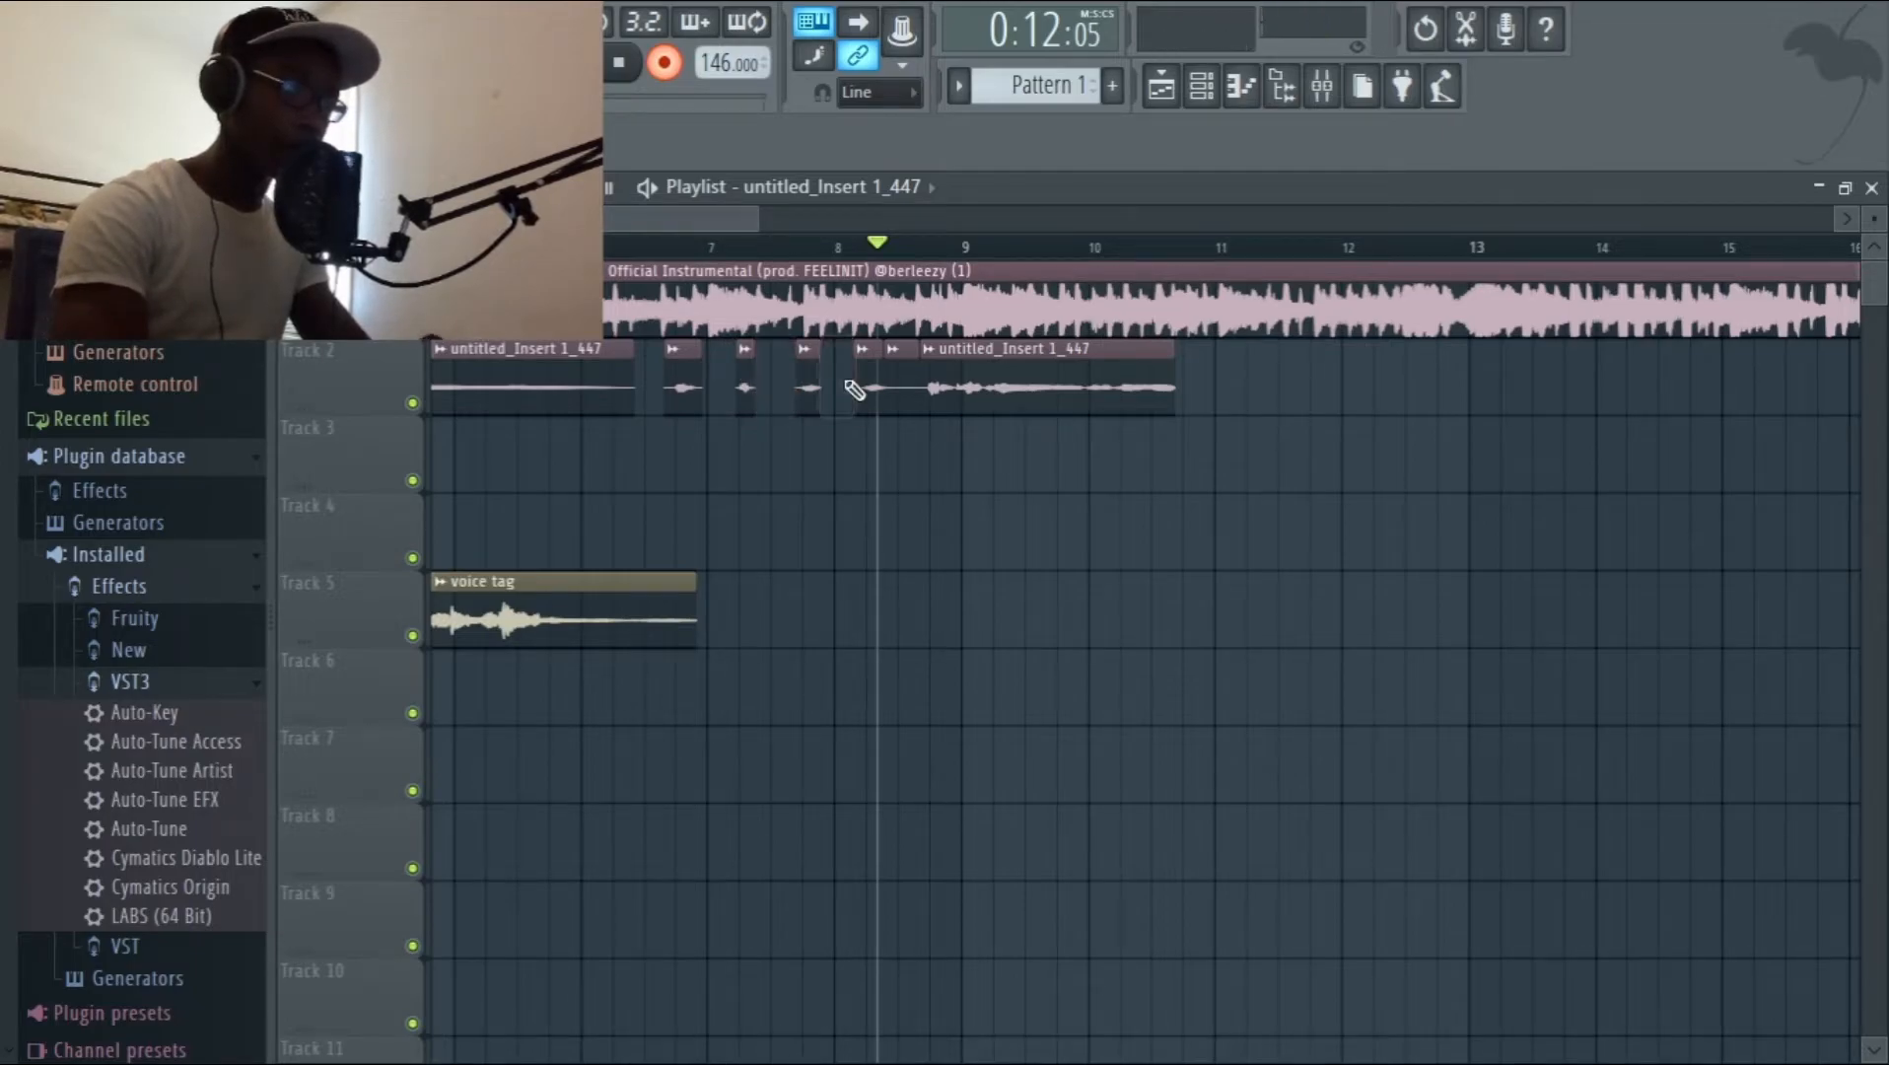
{"action": "right_click", "coordinate": [902, 390]}
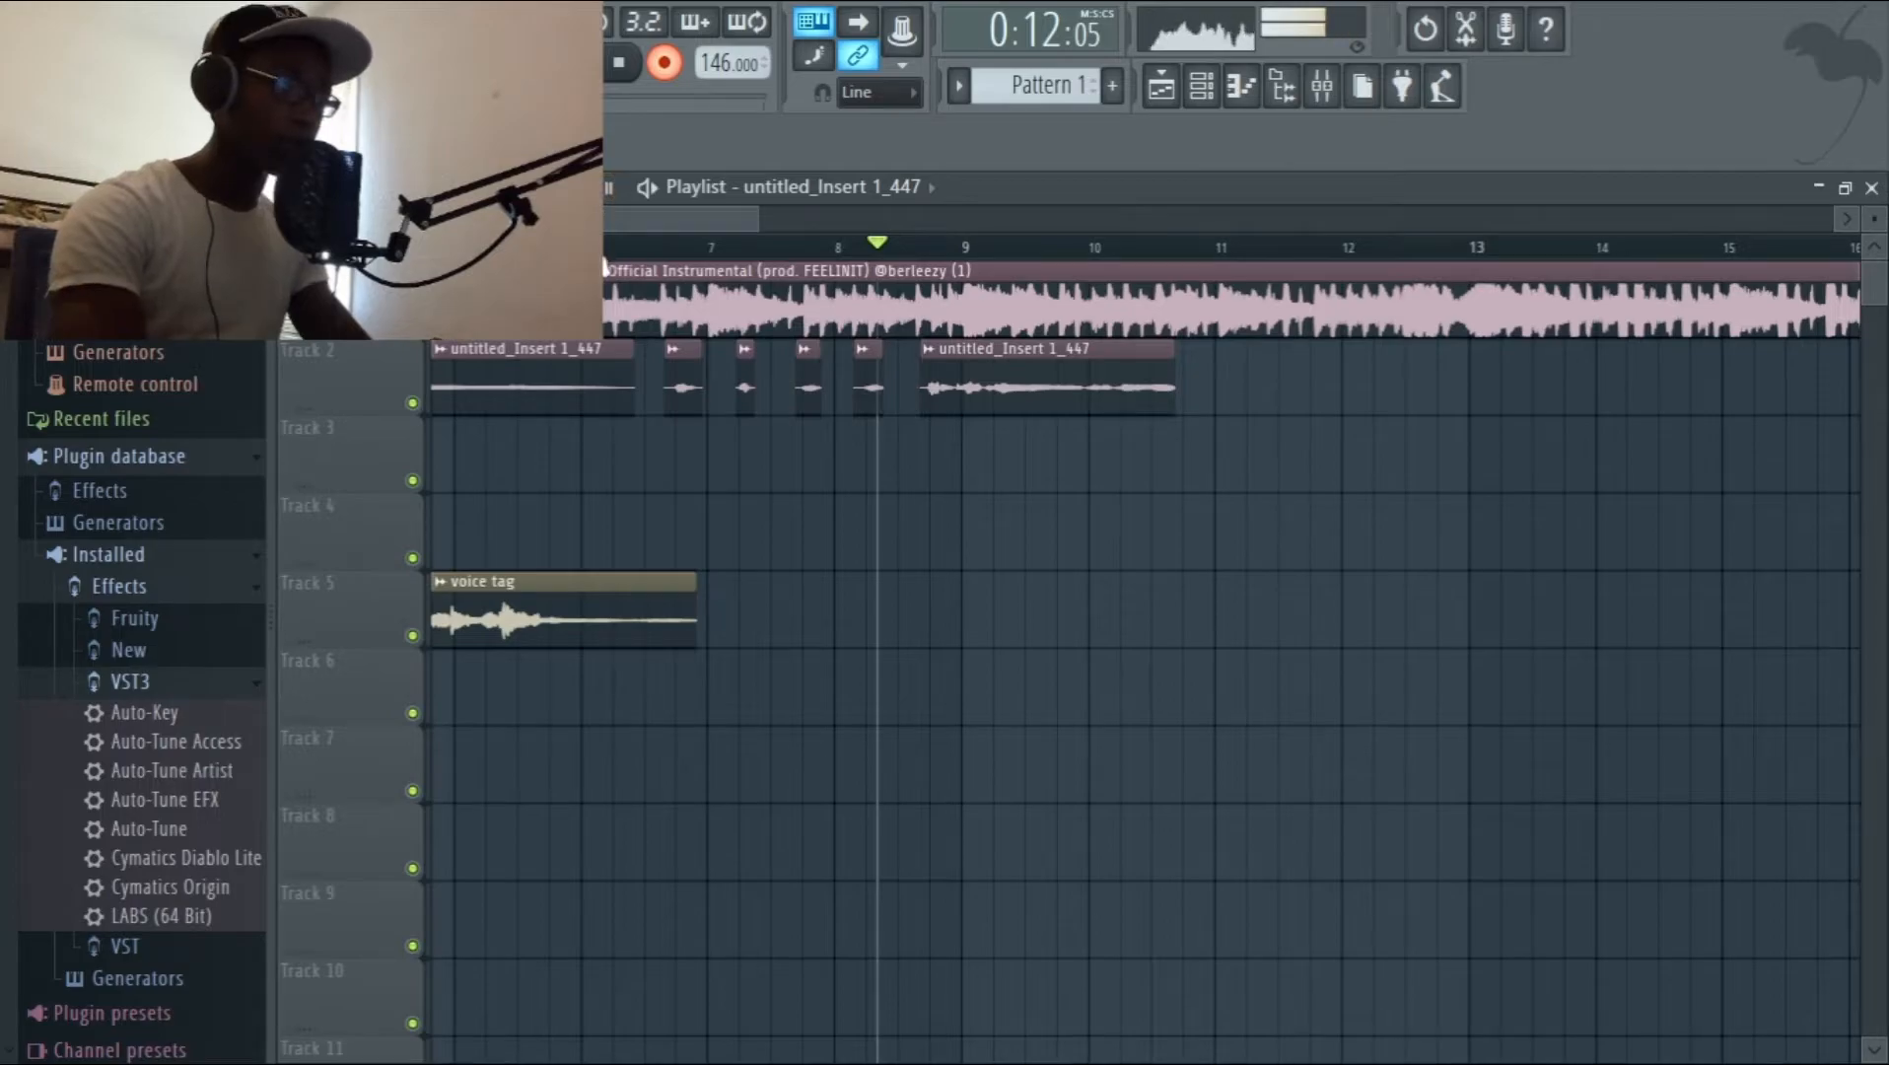
{"action": "left_click", "coordinate": [575, 247]}
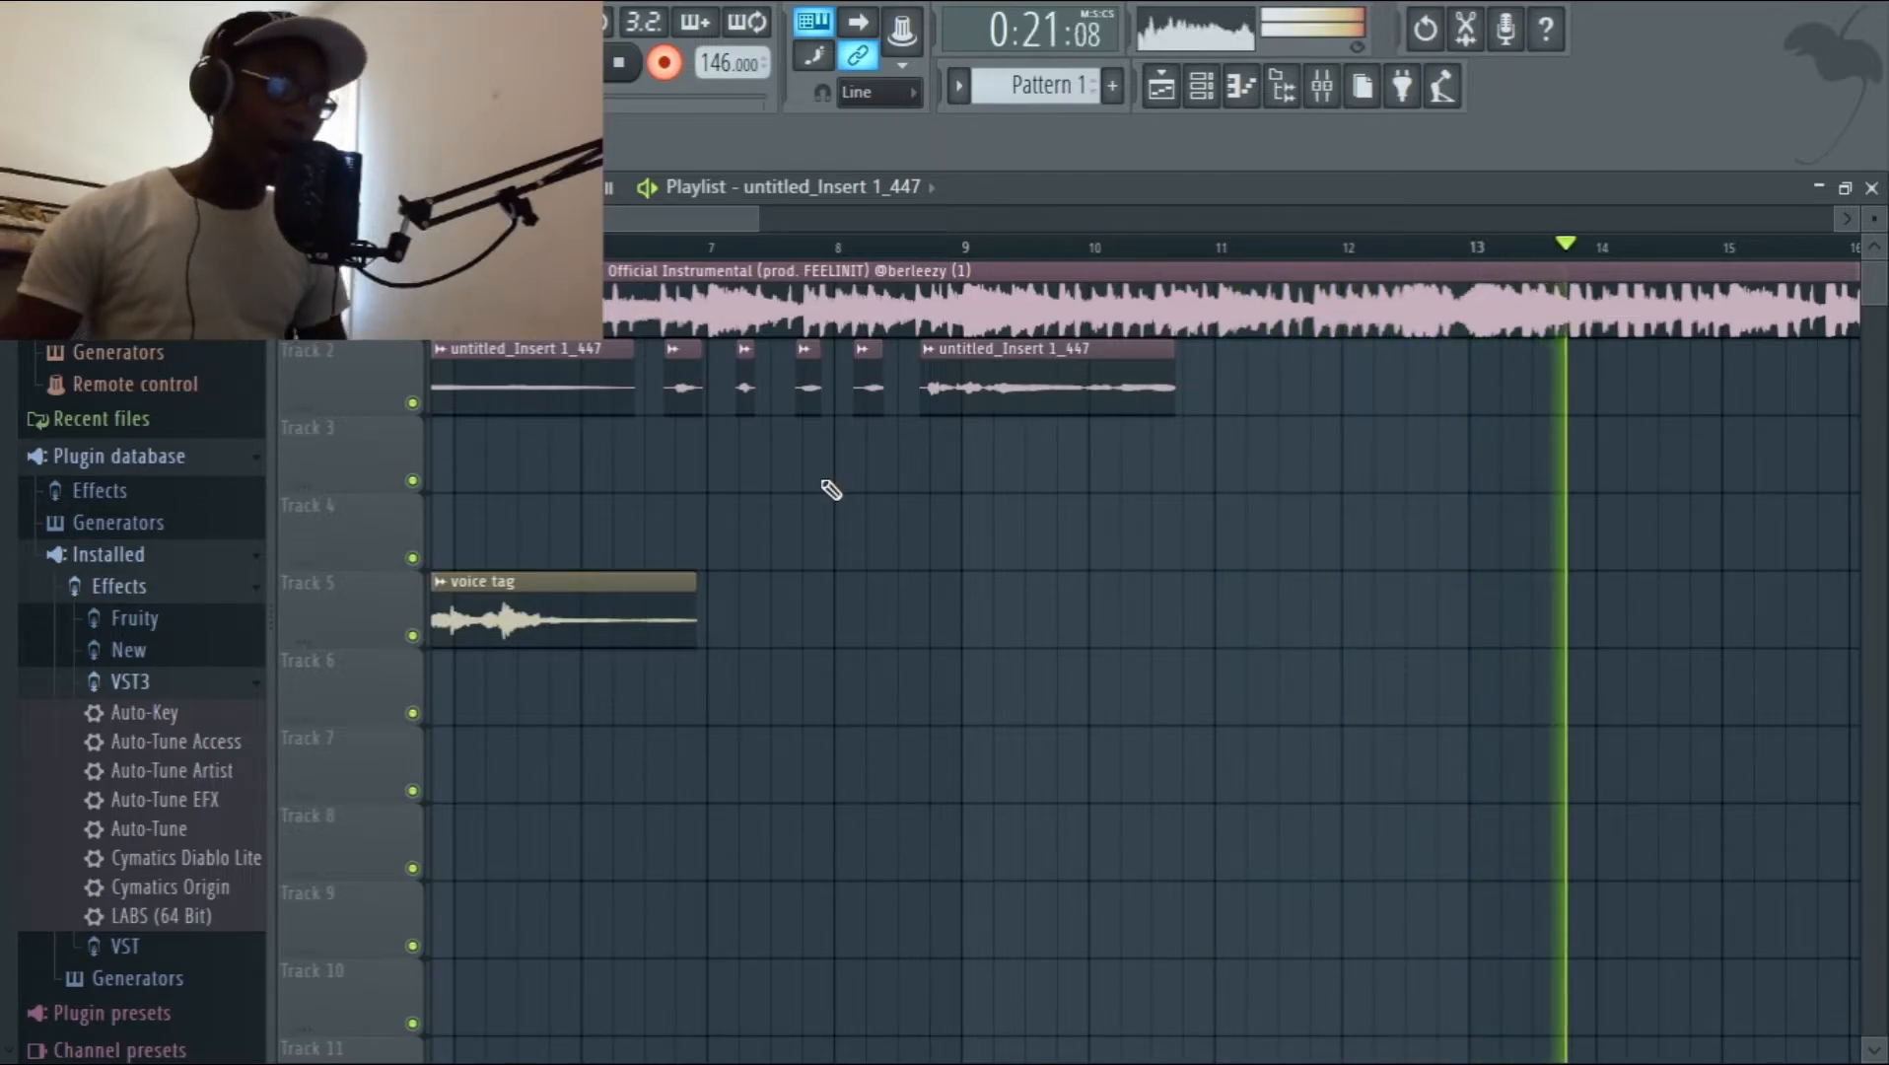
{"action": "key", "text": "space"}
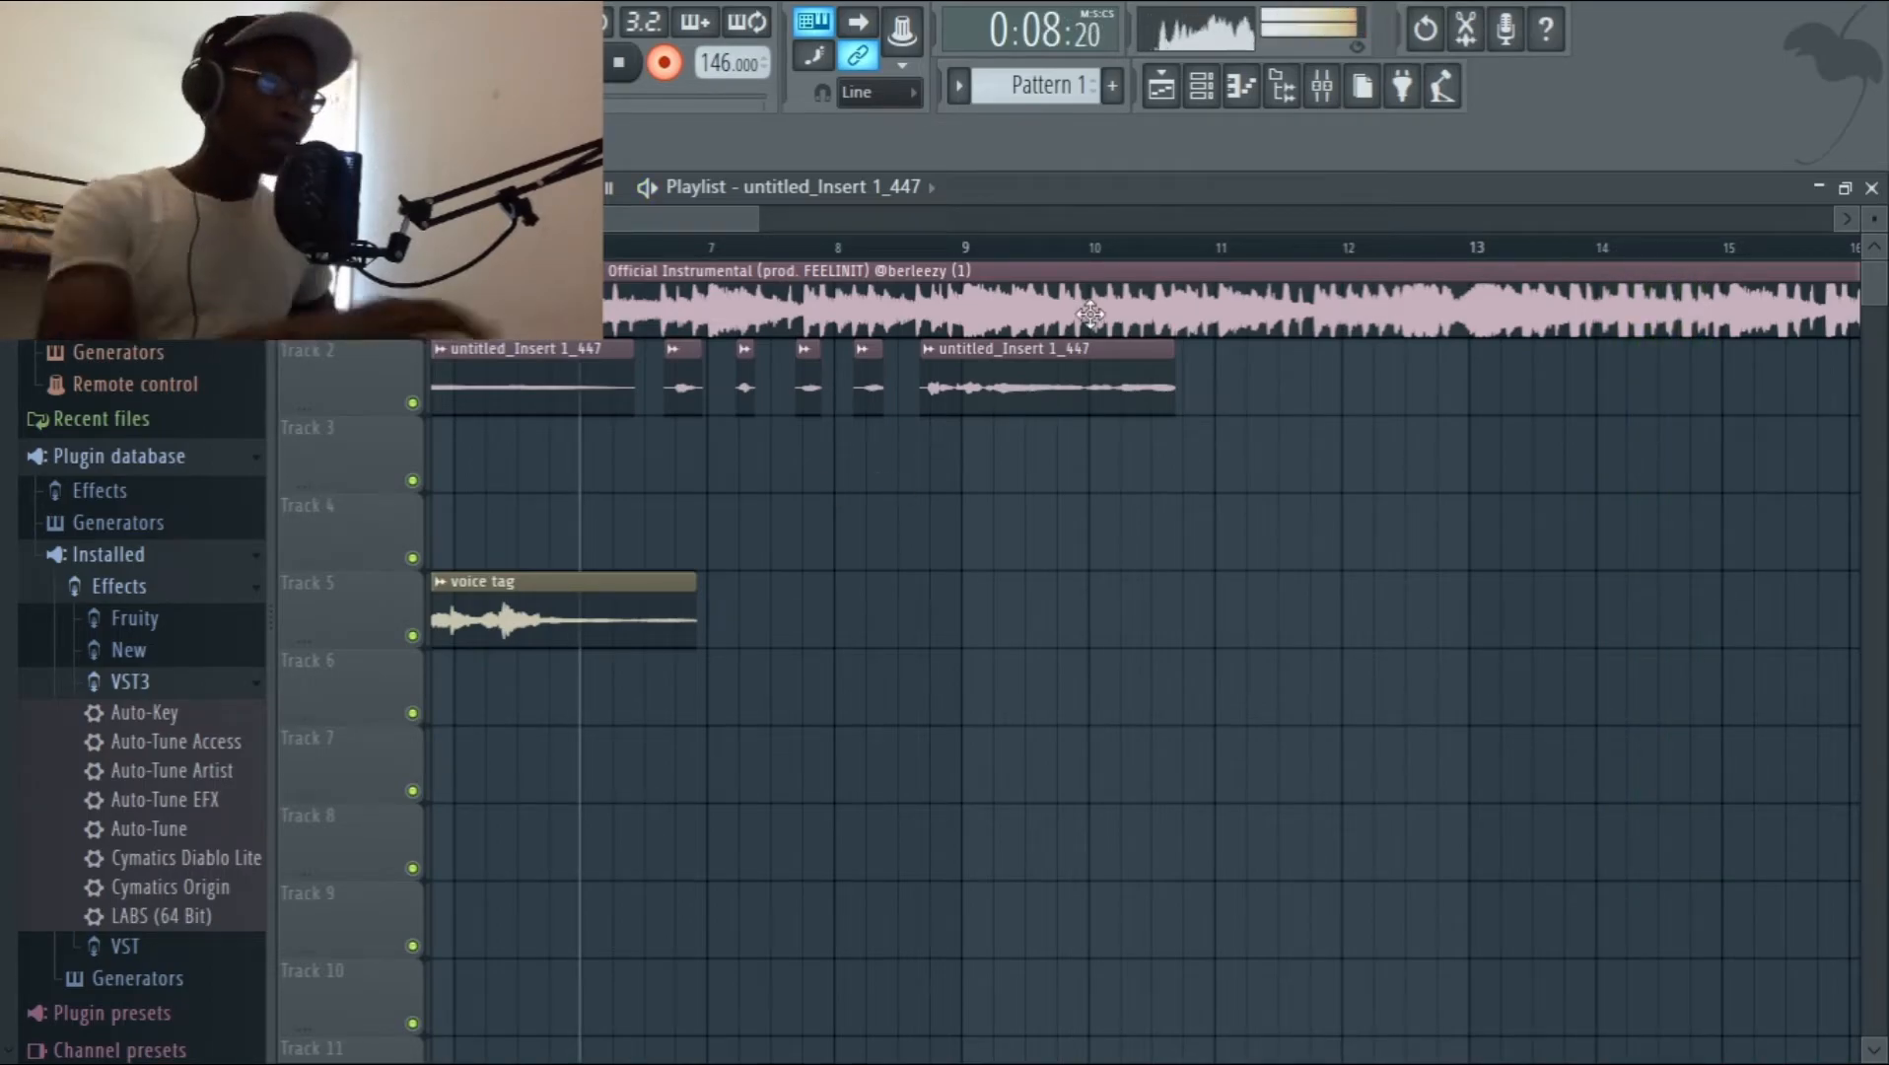
Arm Insert 1 in the mixer and try to record a vocal take on Track 3 from bar 6 to past bar 13.
{"action": "left_click", "coordinate": [1320, 86]}
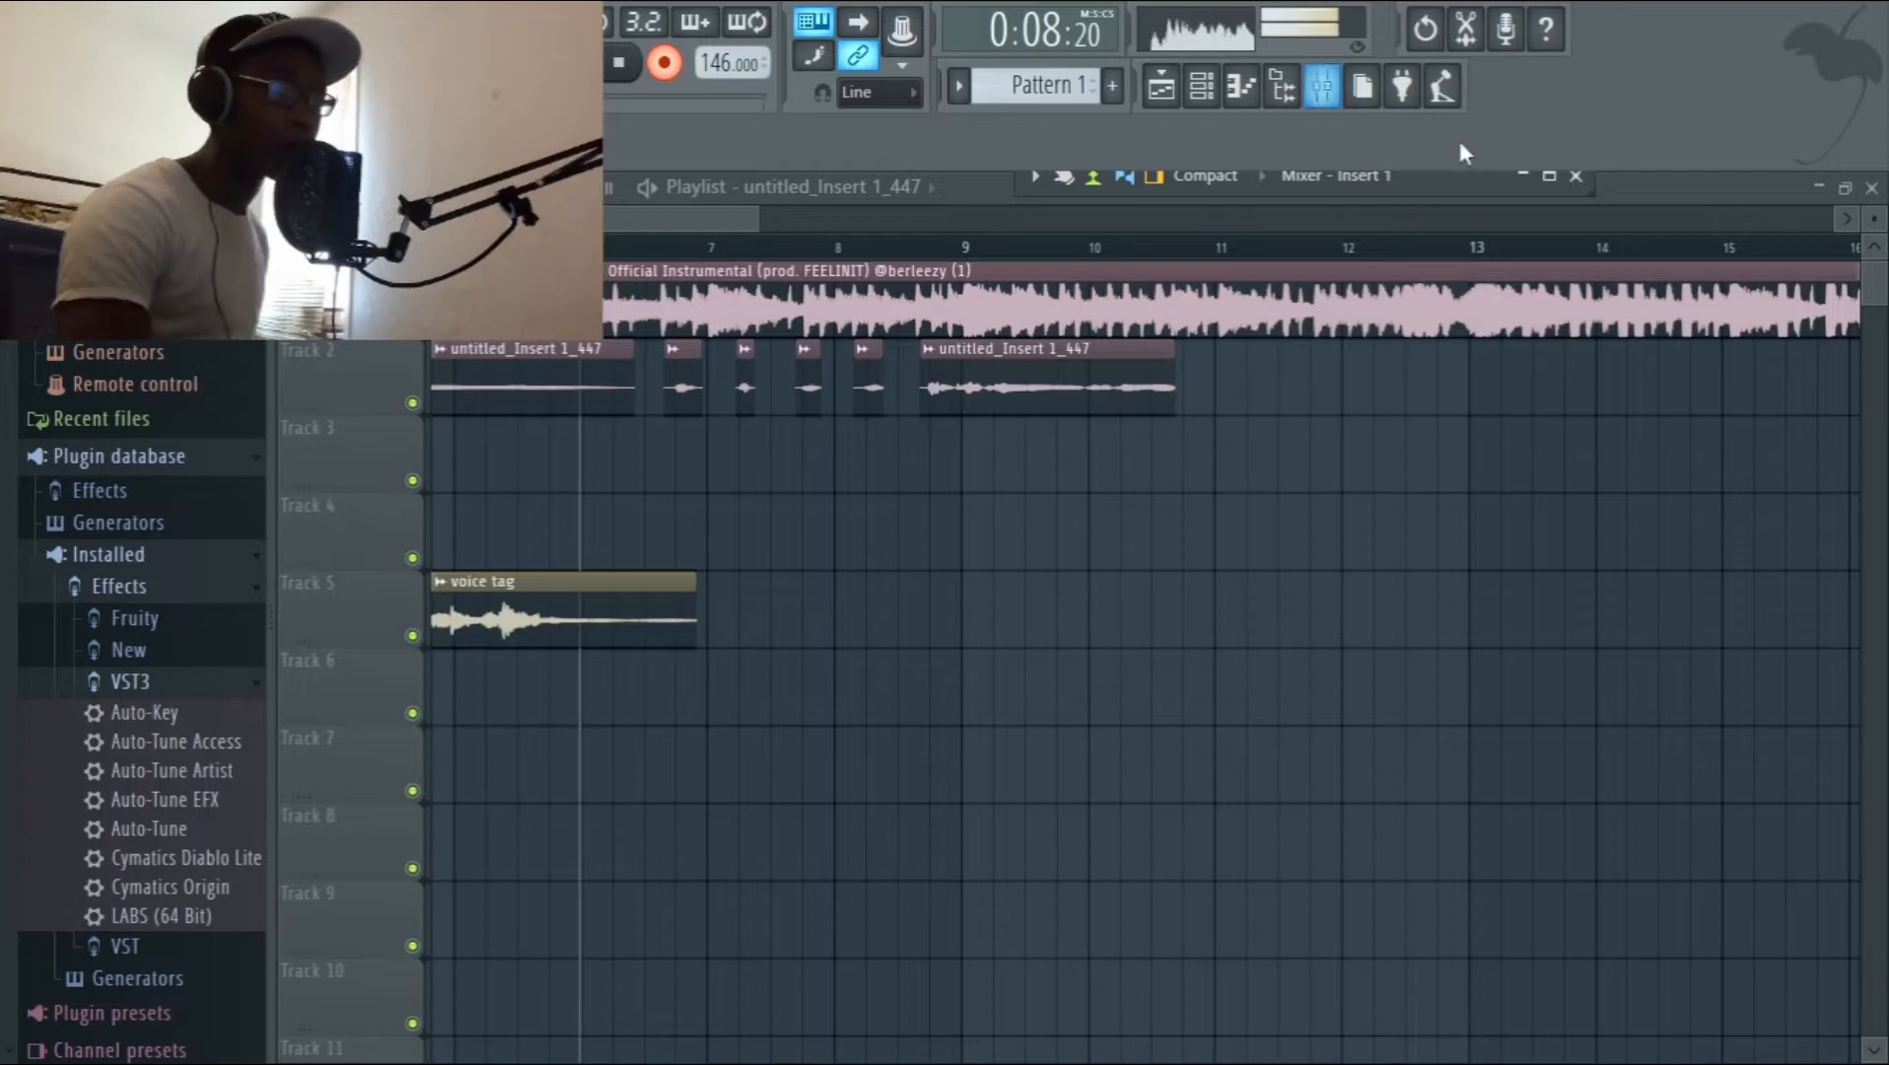
{"action": "left_click", "coordinate": [1549, 177]}
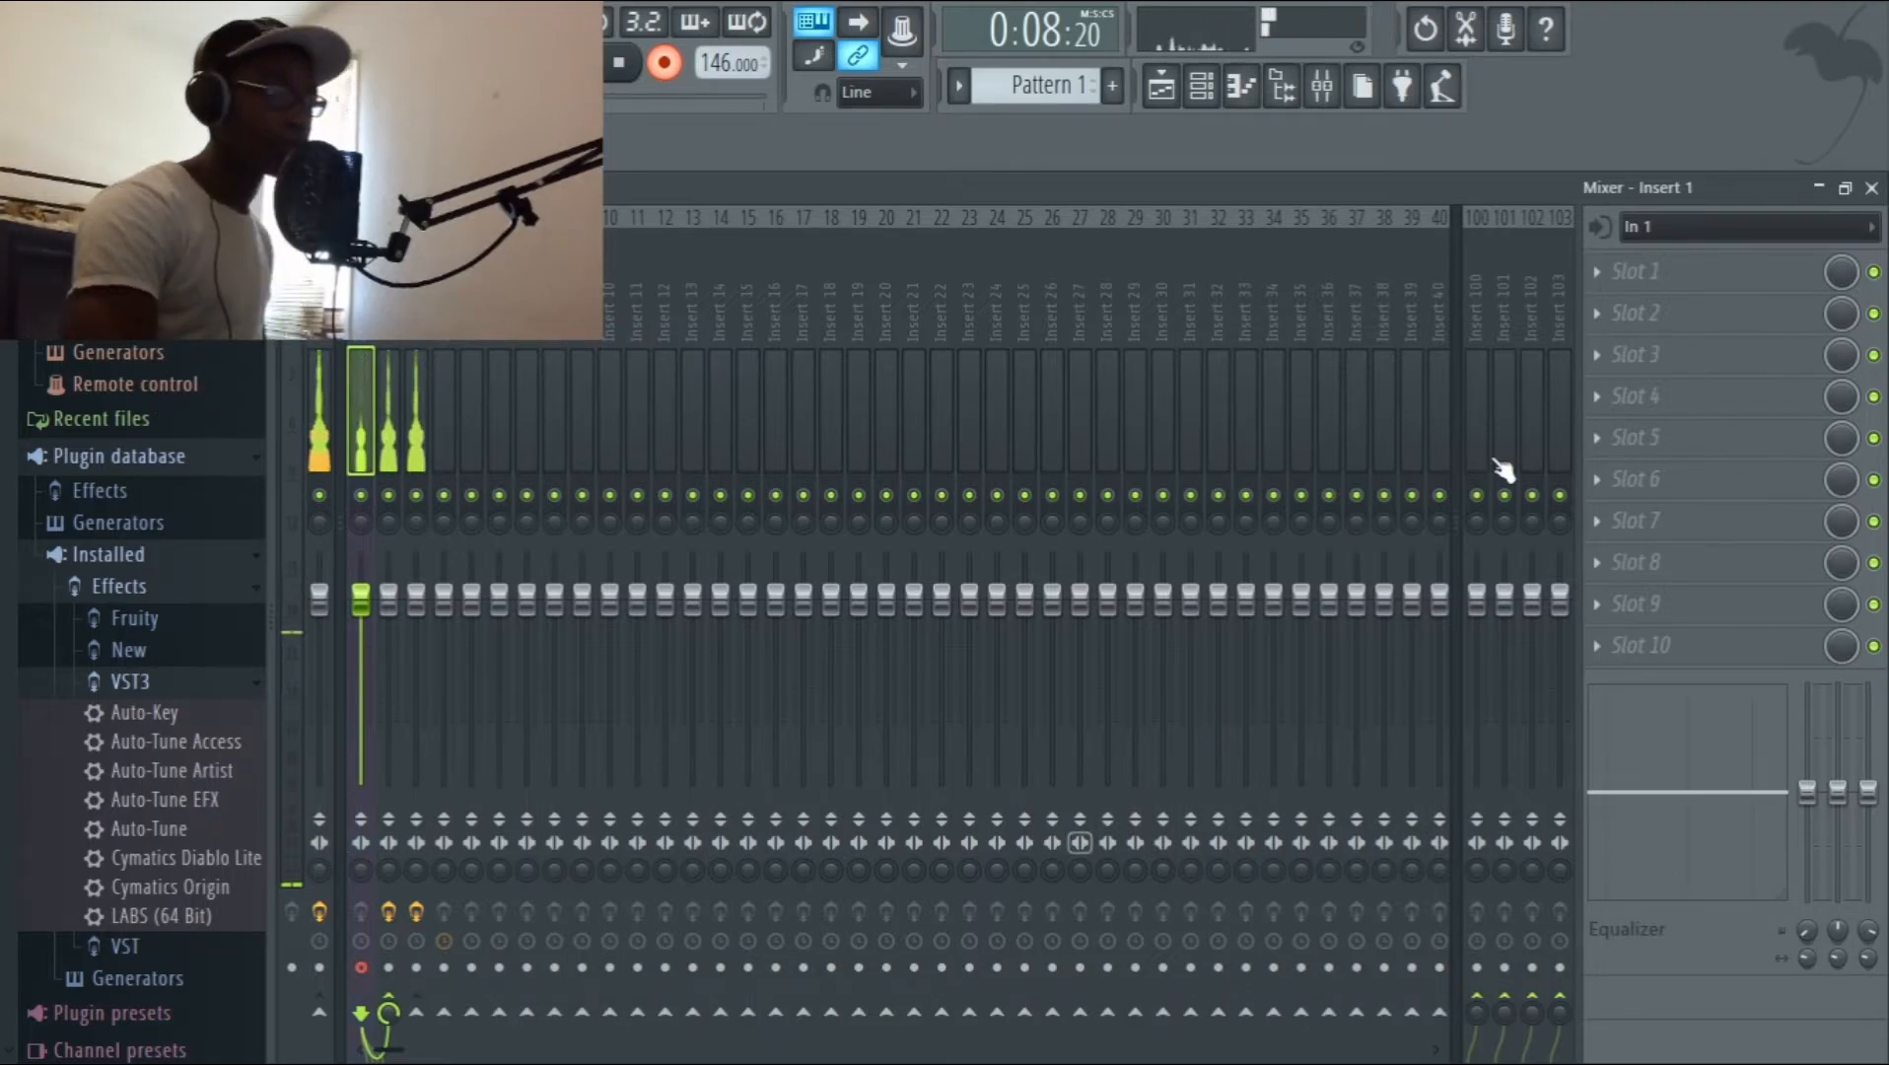
{"action": "left_click", "coordinate": [1836, 188]}
{"action": "key", "text": "space"}
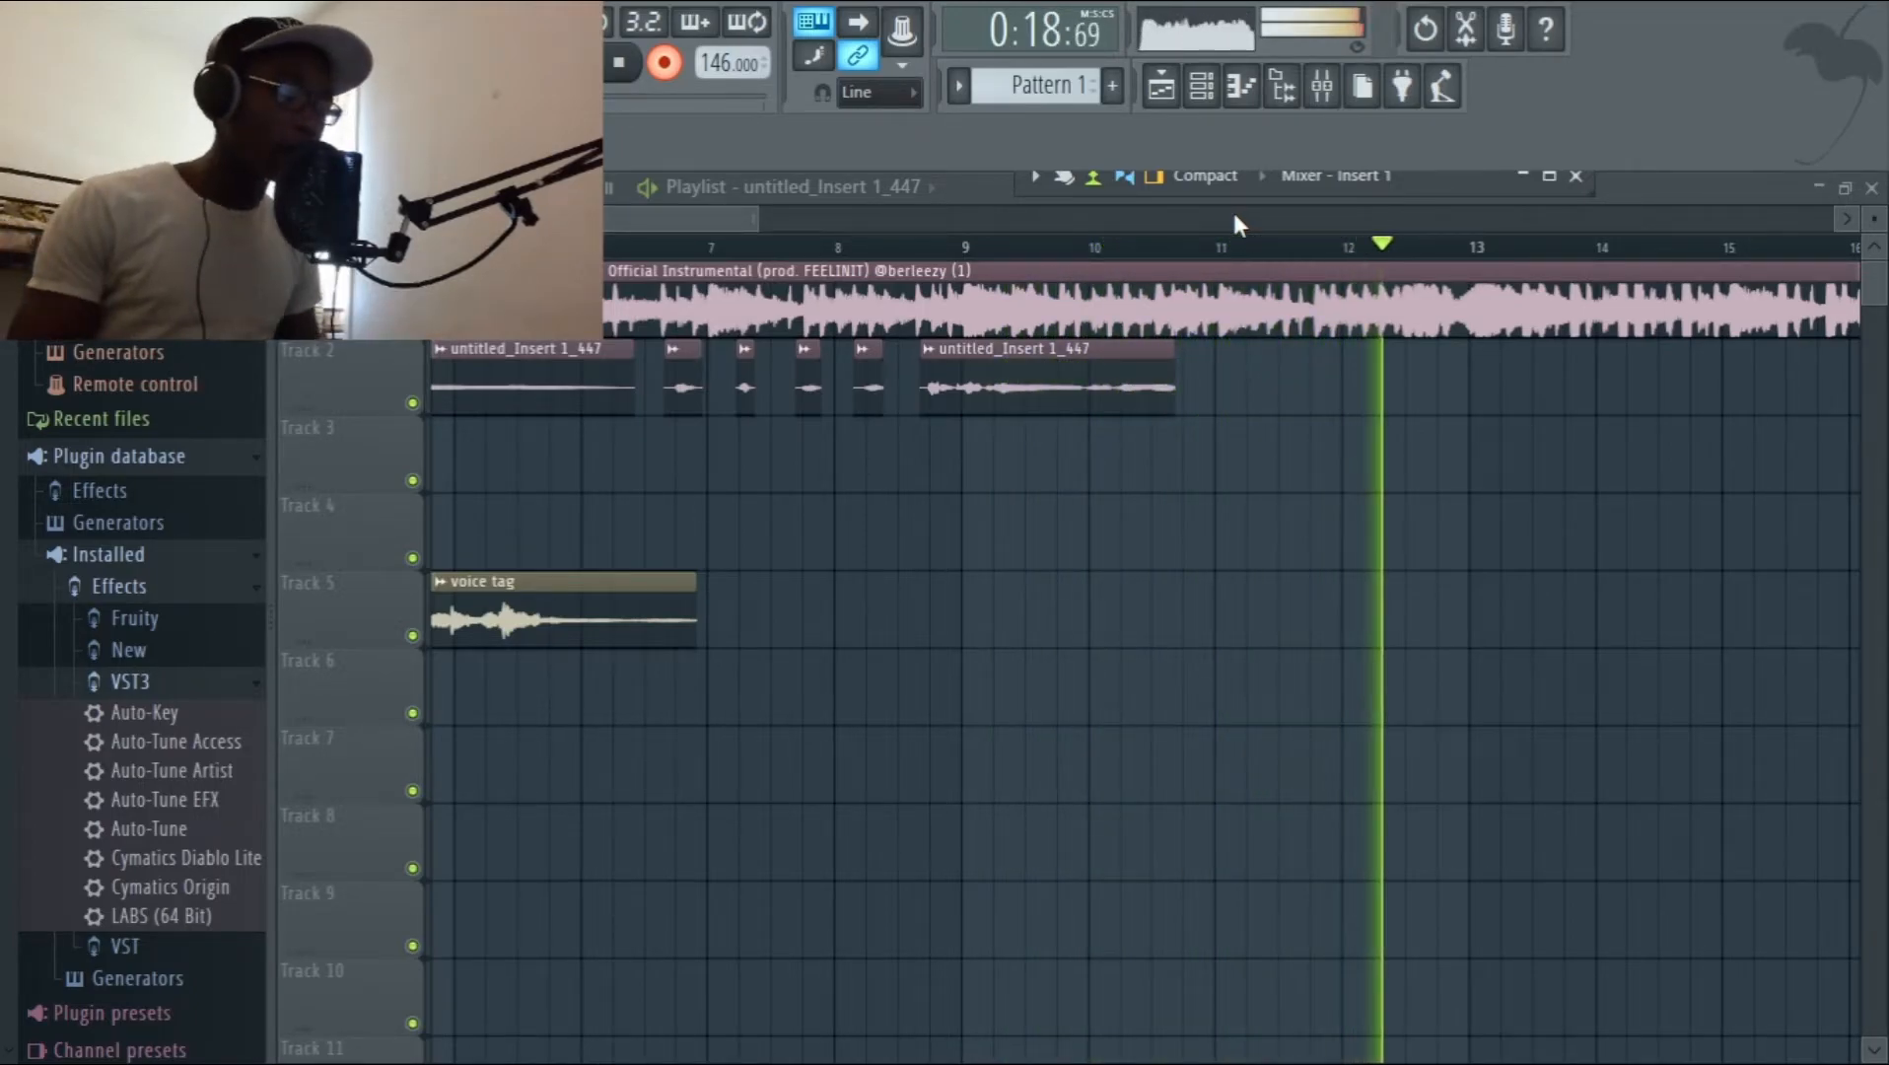
{"action": "key", "text": "space"}
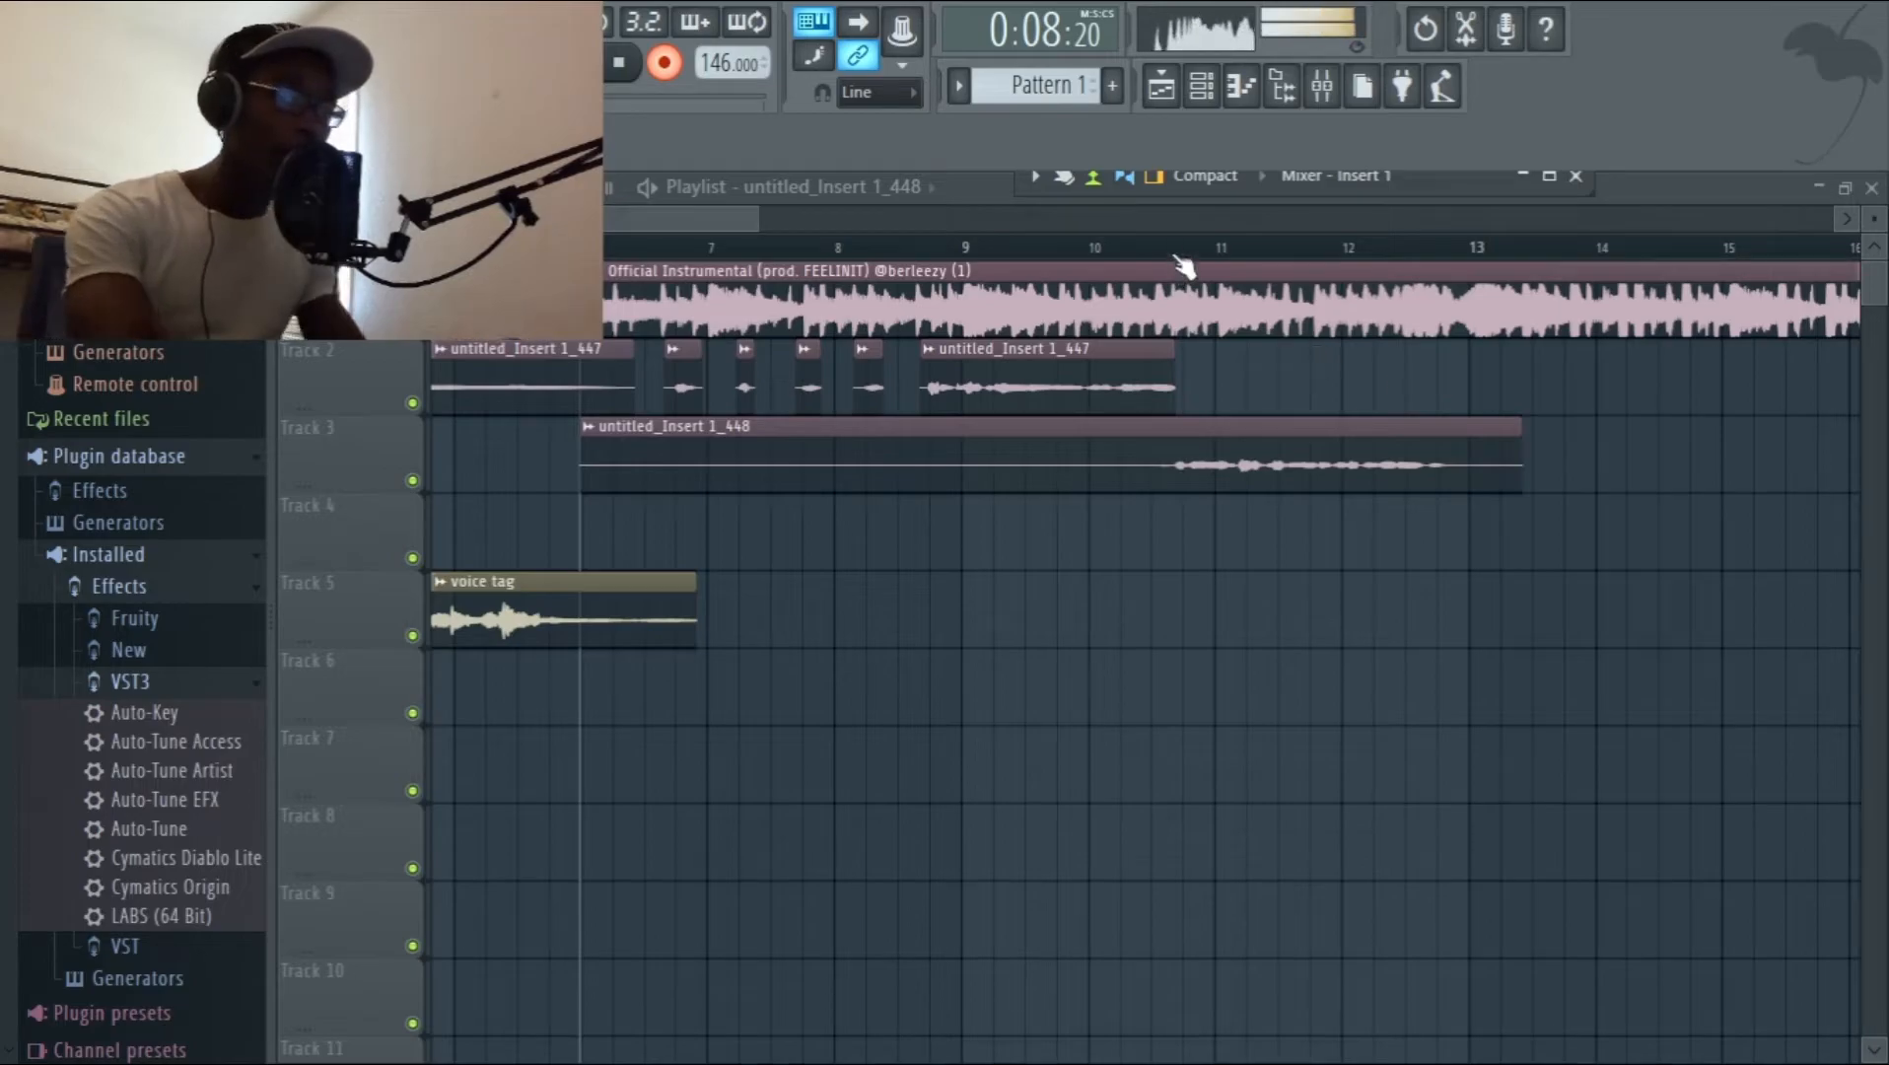
Audition the Track 3 take from just before bar 10, shifted slightly later, and delete it.
{"action": "left_click", "coordinate": [1091, 242]}
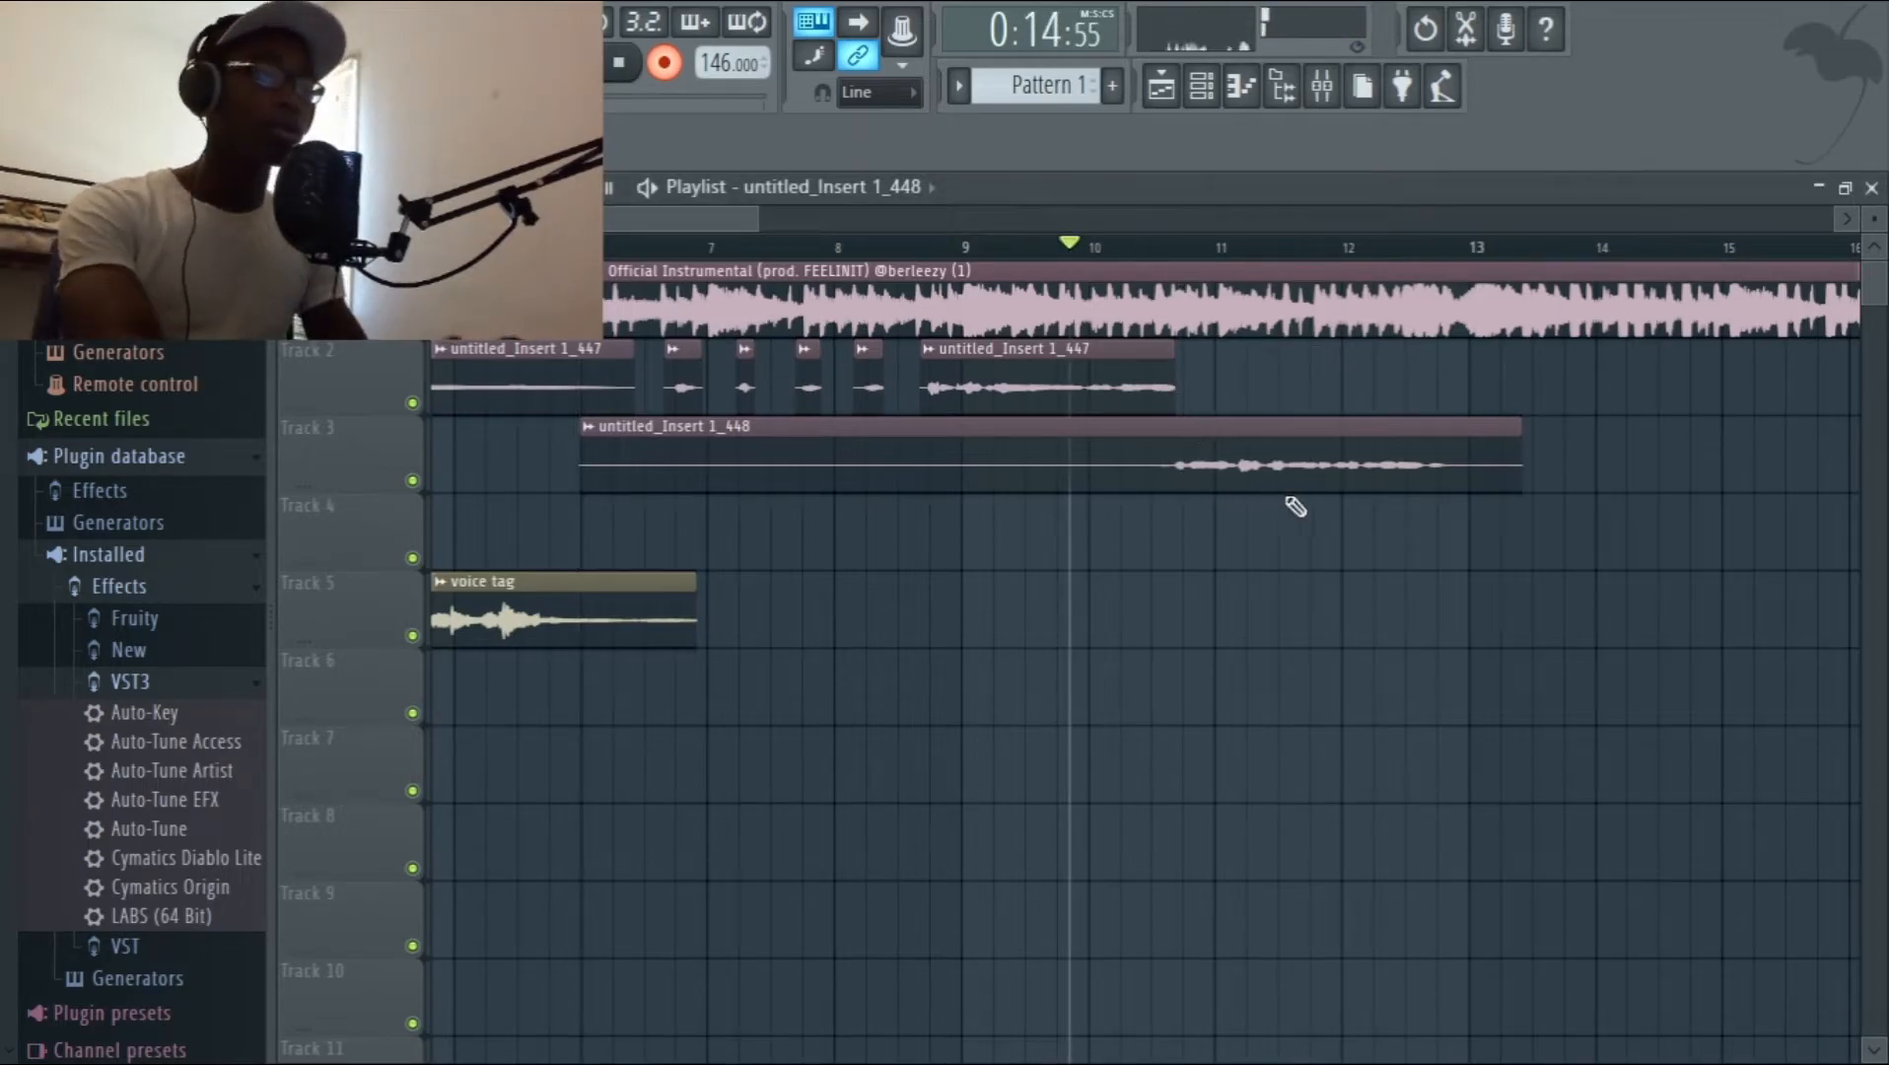
{"action": "left_click", "coordinate": [1250, 483]}
{"action": "left_click_drag", "start_coordinate": [1226, 474], "coordinate": [1232, 469]}
{"action": "key", "text": "space"}
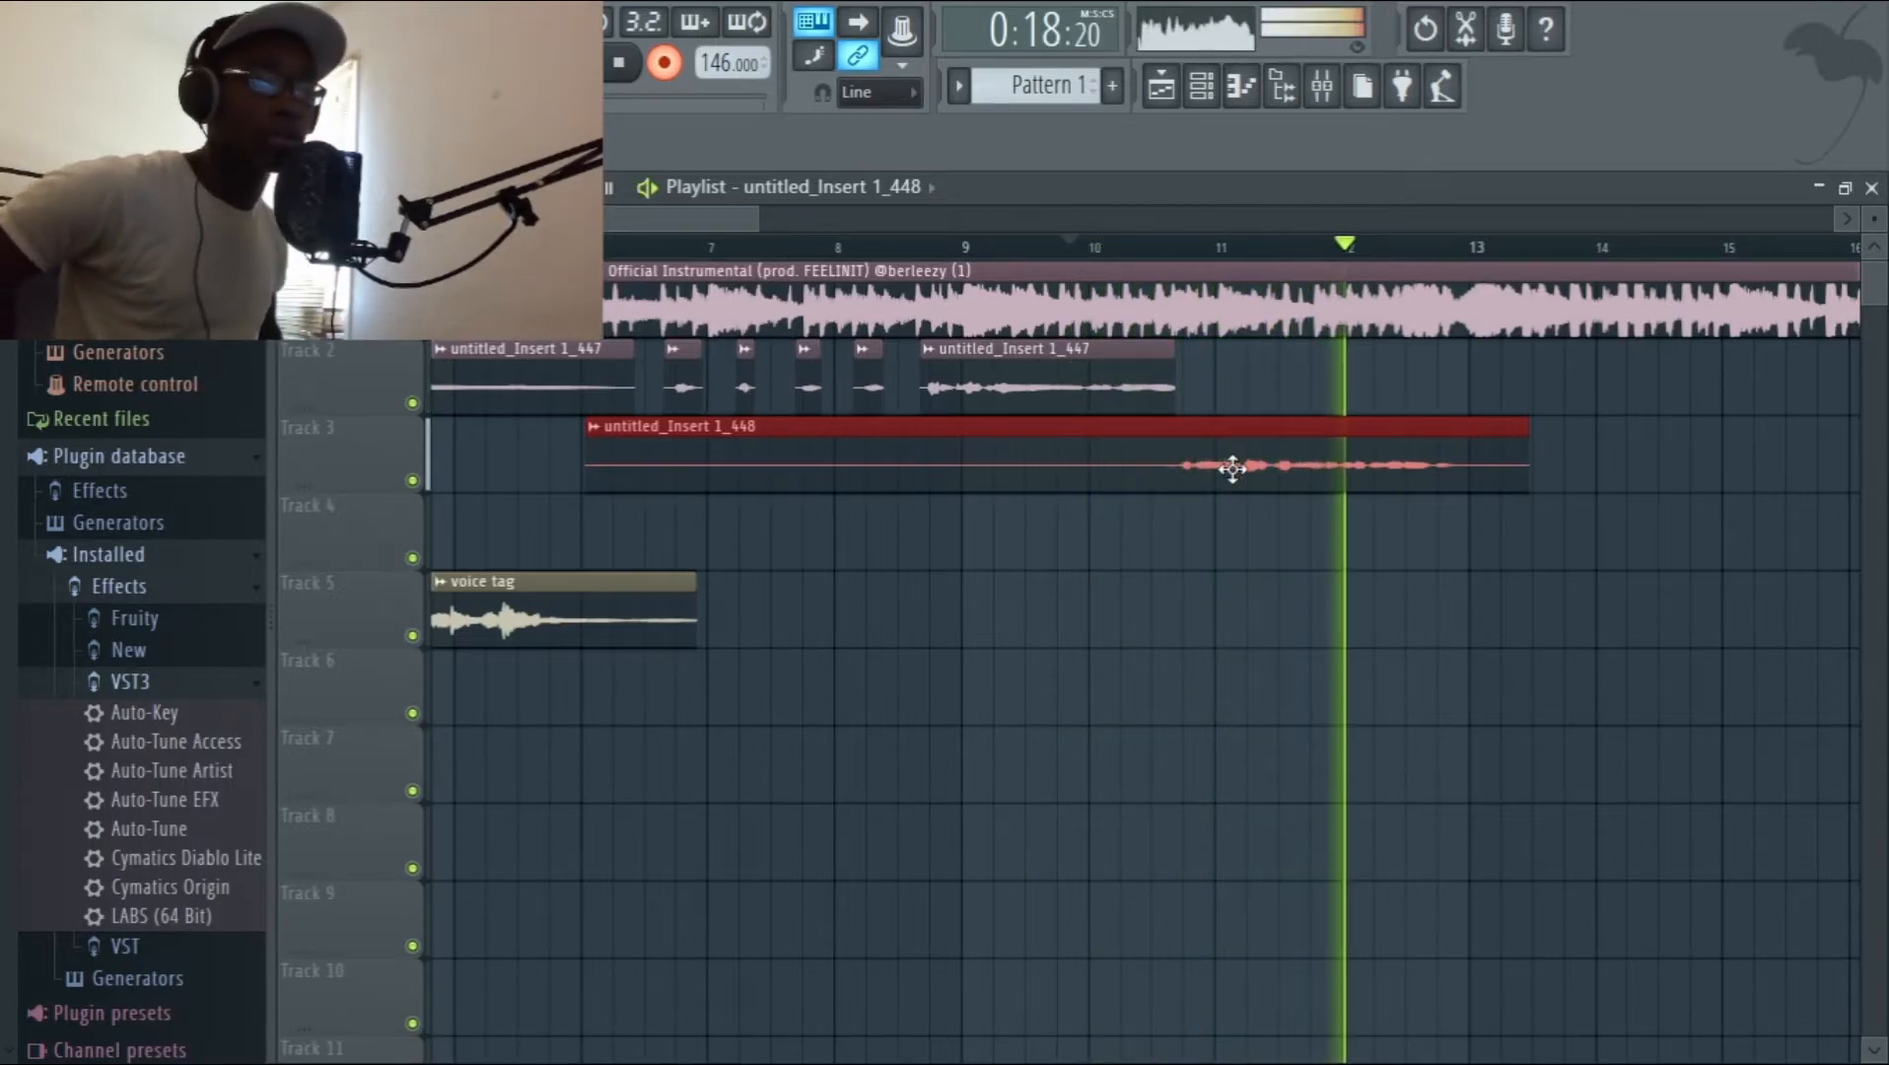
{"action": "key", "text": "space"}
{"action": "right_click", "coordinate": [1234, 473]}
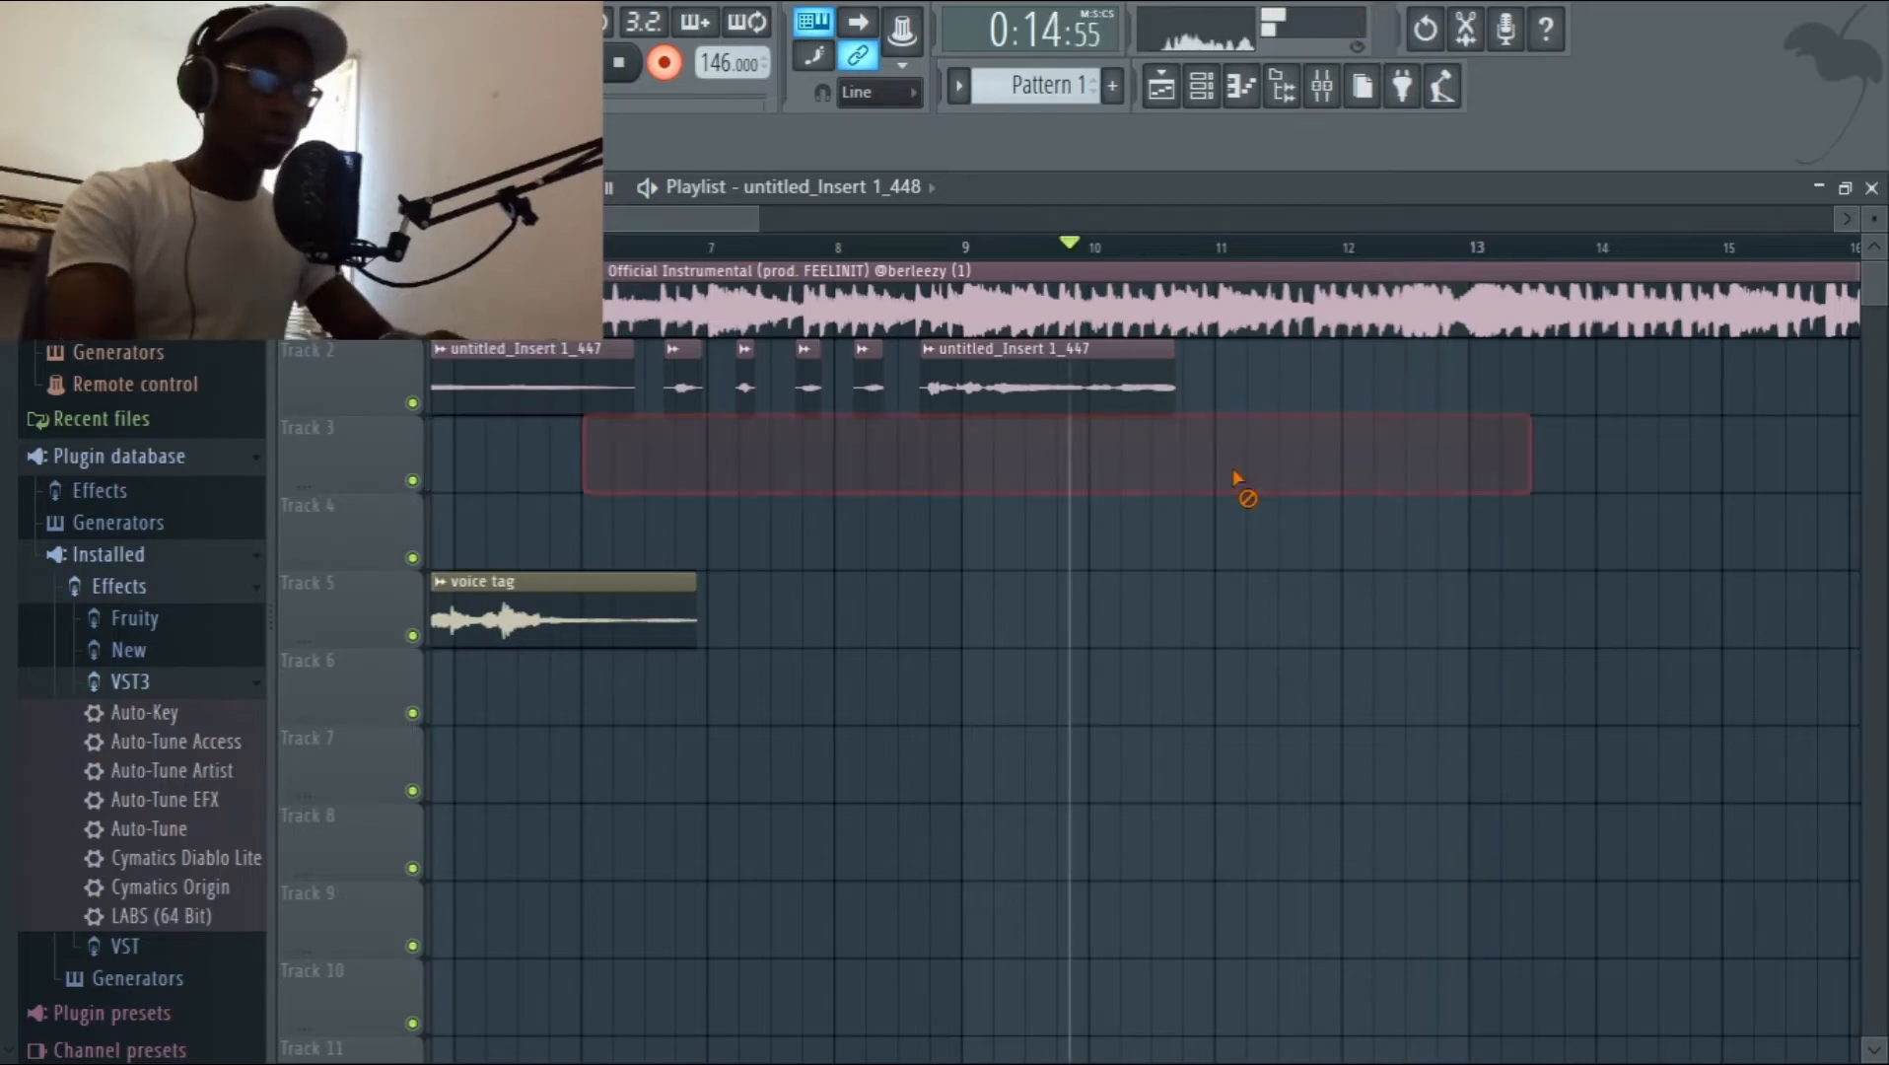
Arm Insert 1, try another vocal take on Track 3 from bar 7 to bar 13, and discard the clip.
{"action": "left_click", "coordinate": [836, 247]}
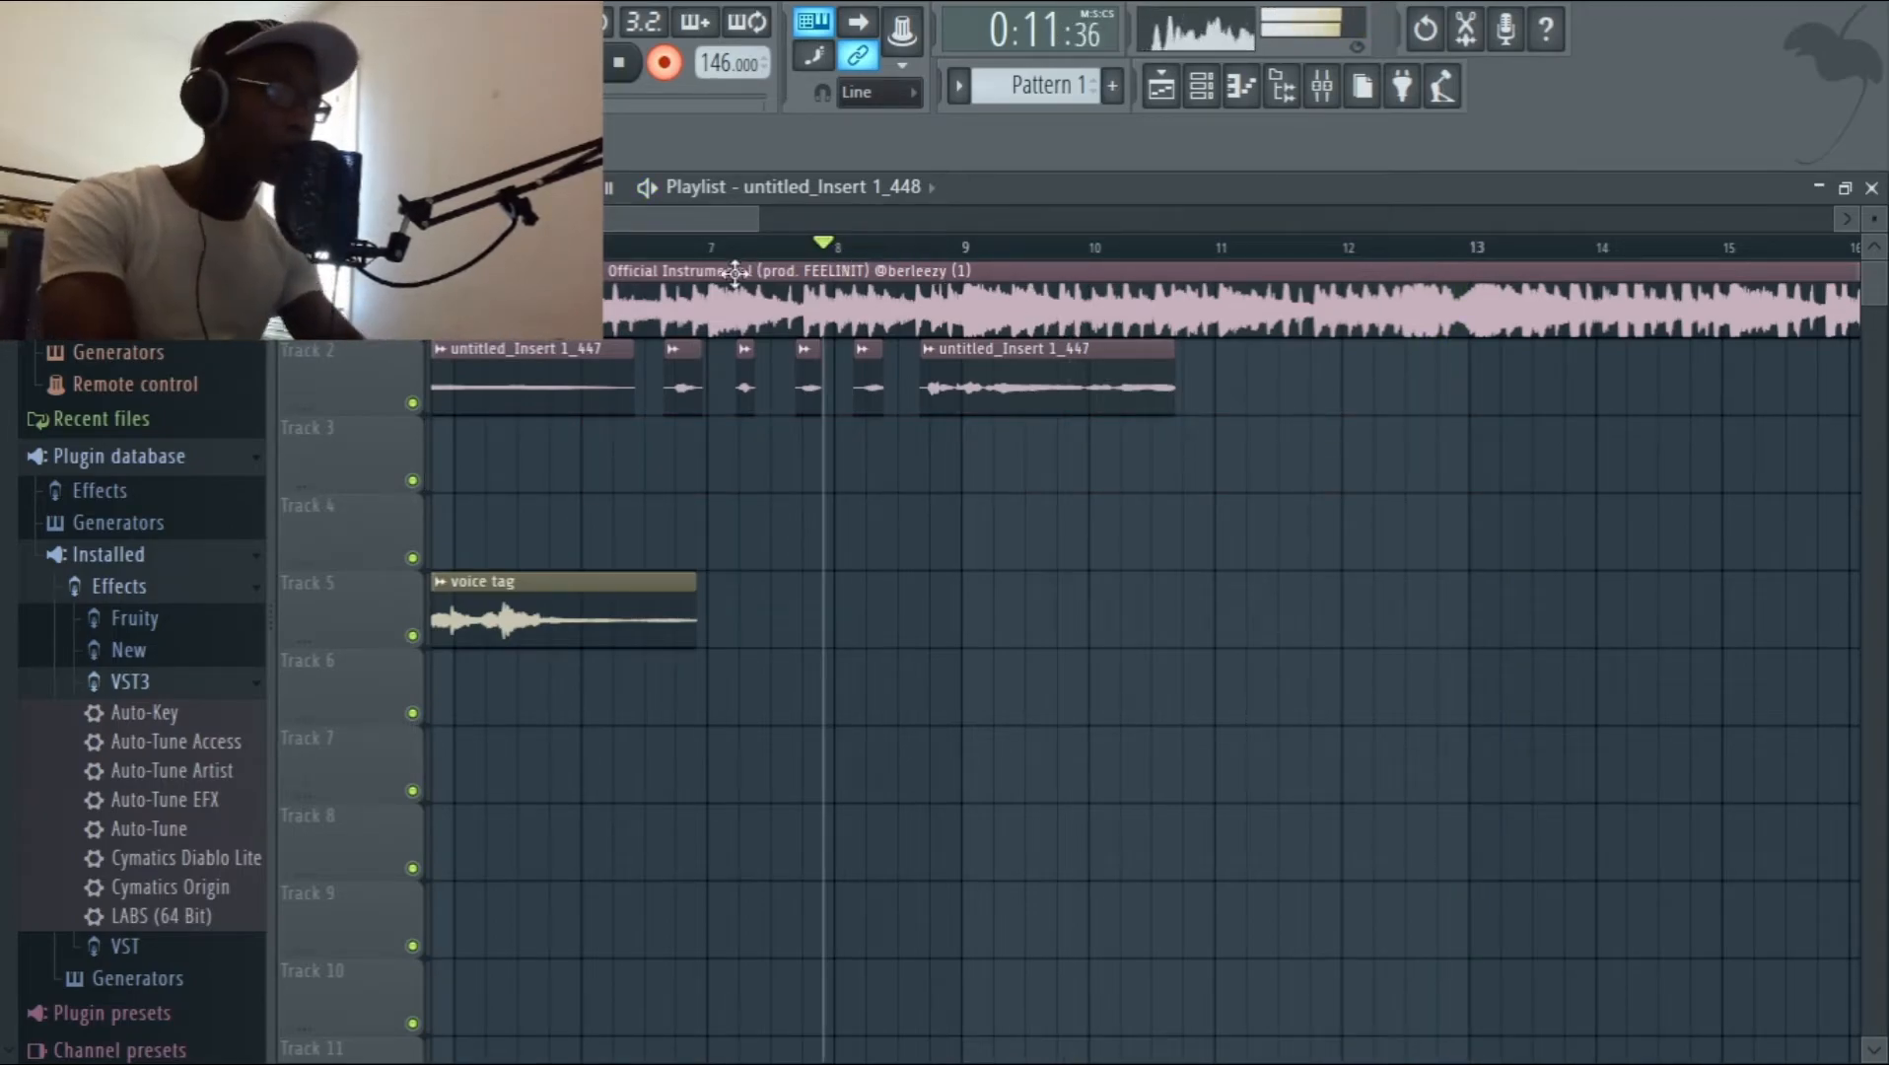
{"action": "left_click", "coordinate": [713, 247]}
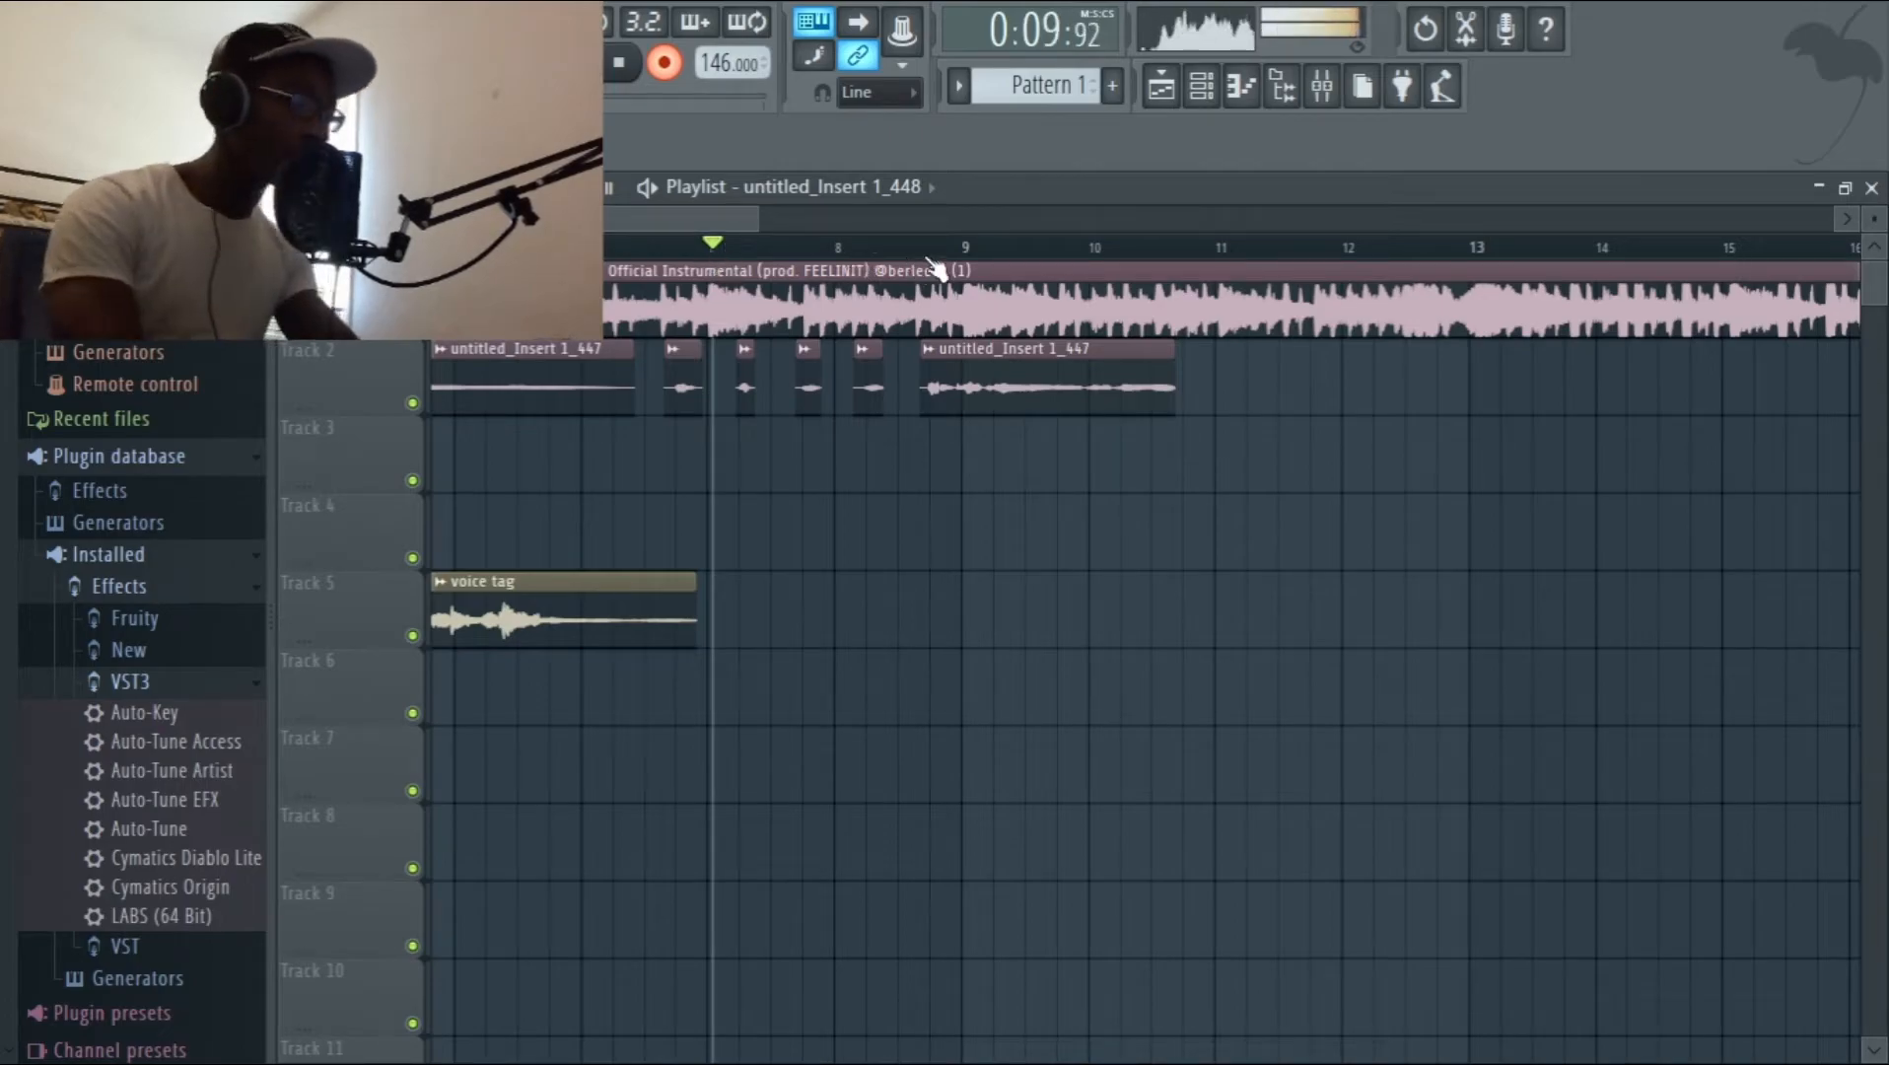
{"action": "left_click", "coordinate": [1321, 86]}
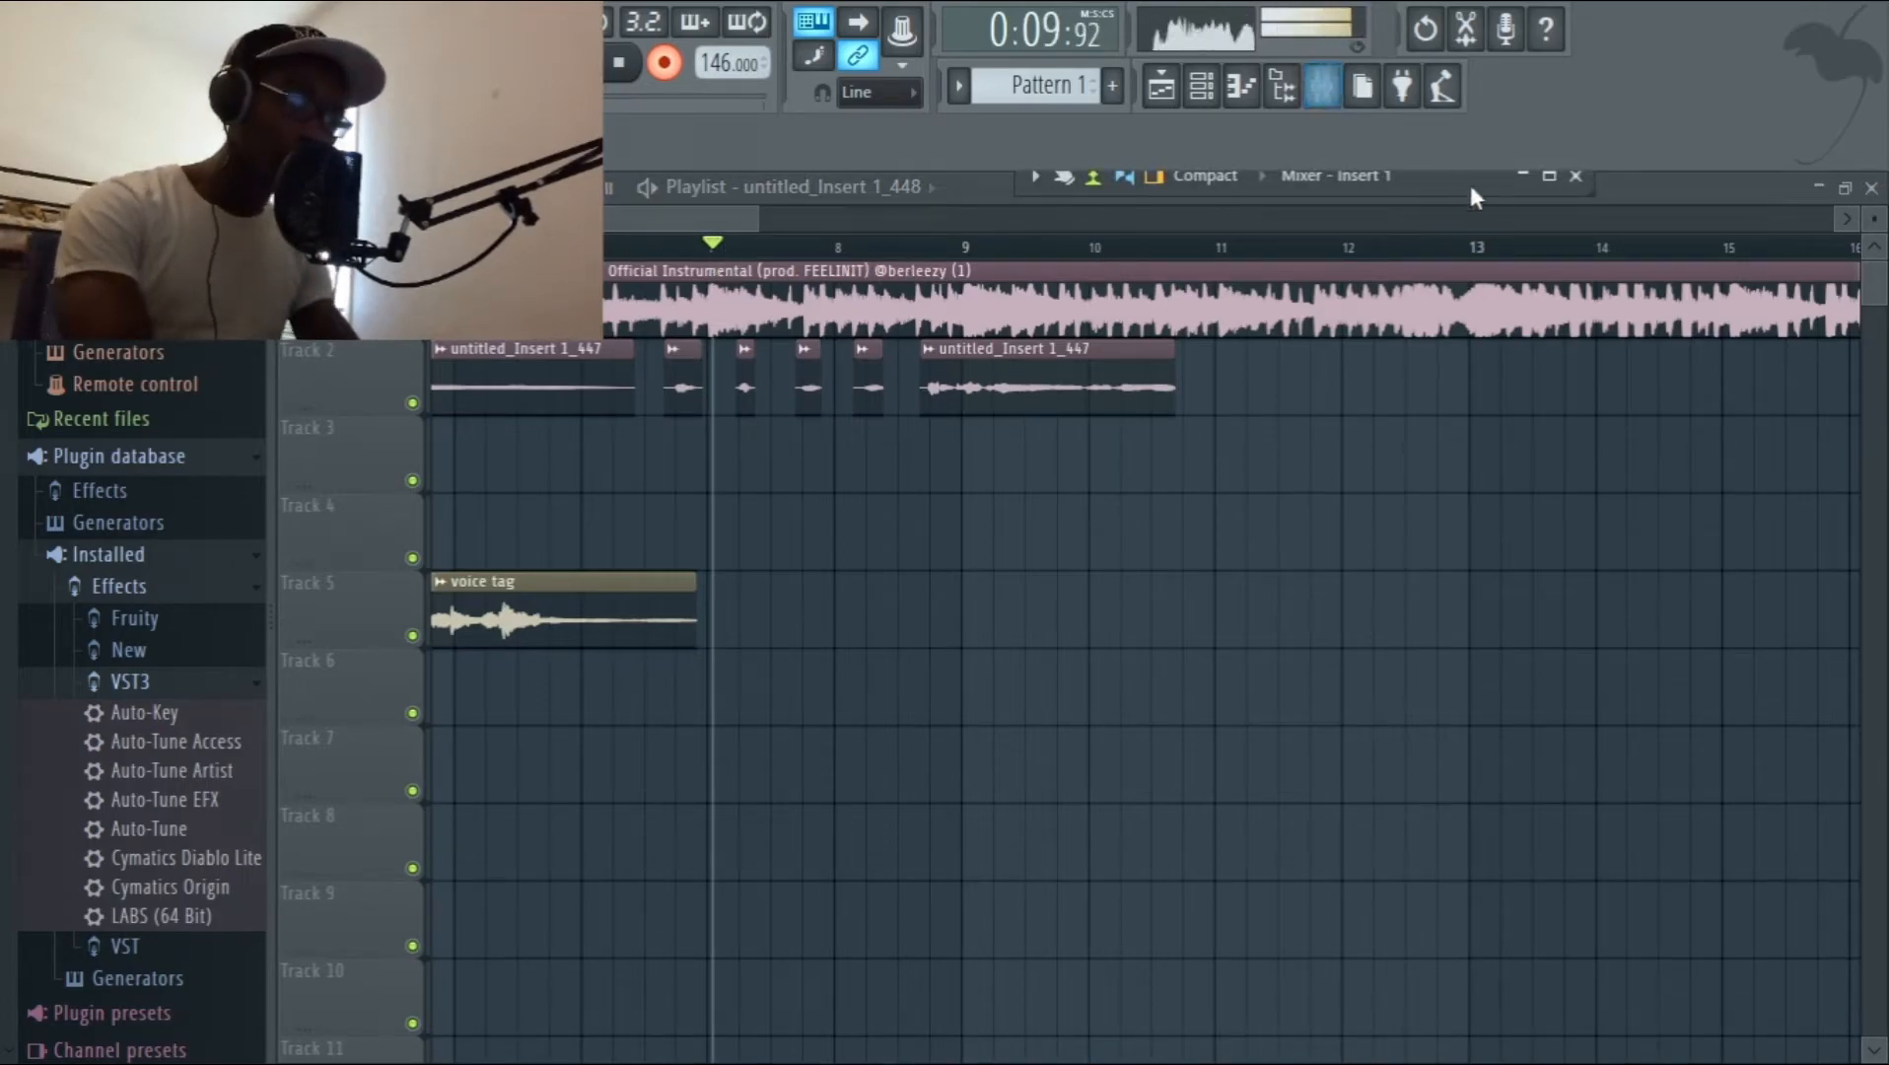
{"action": "left_click", "coordinate": [1552, 179]}
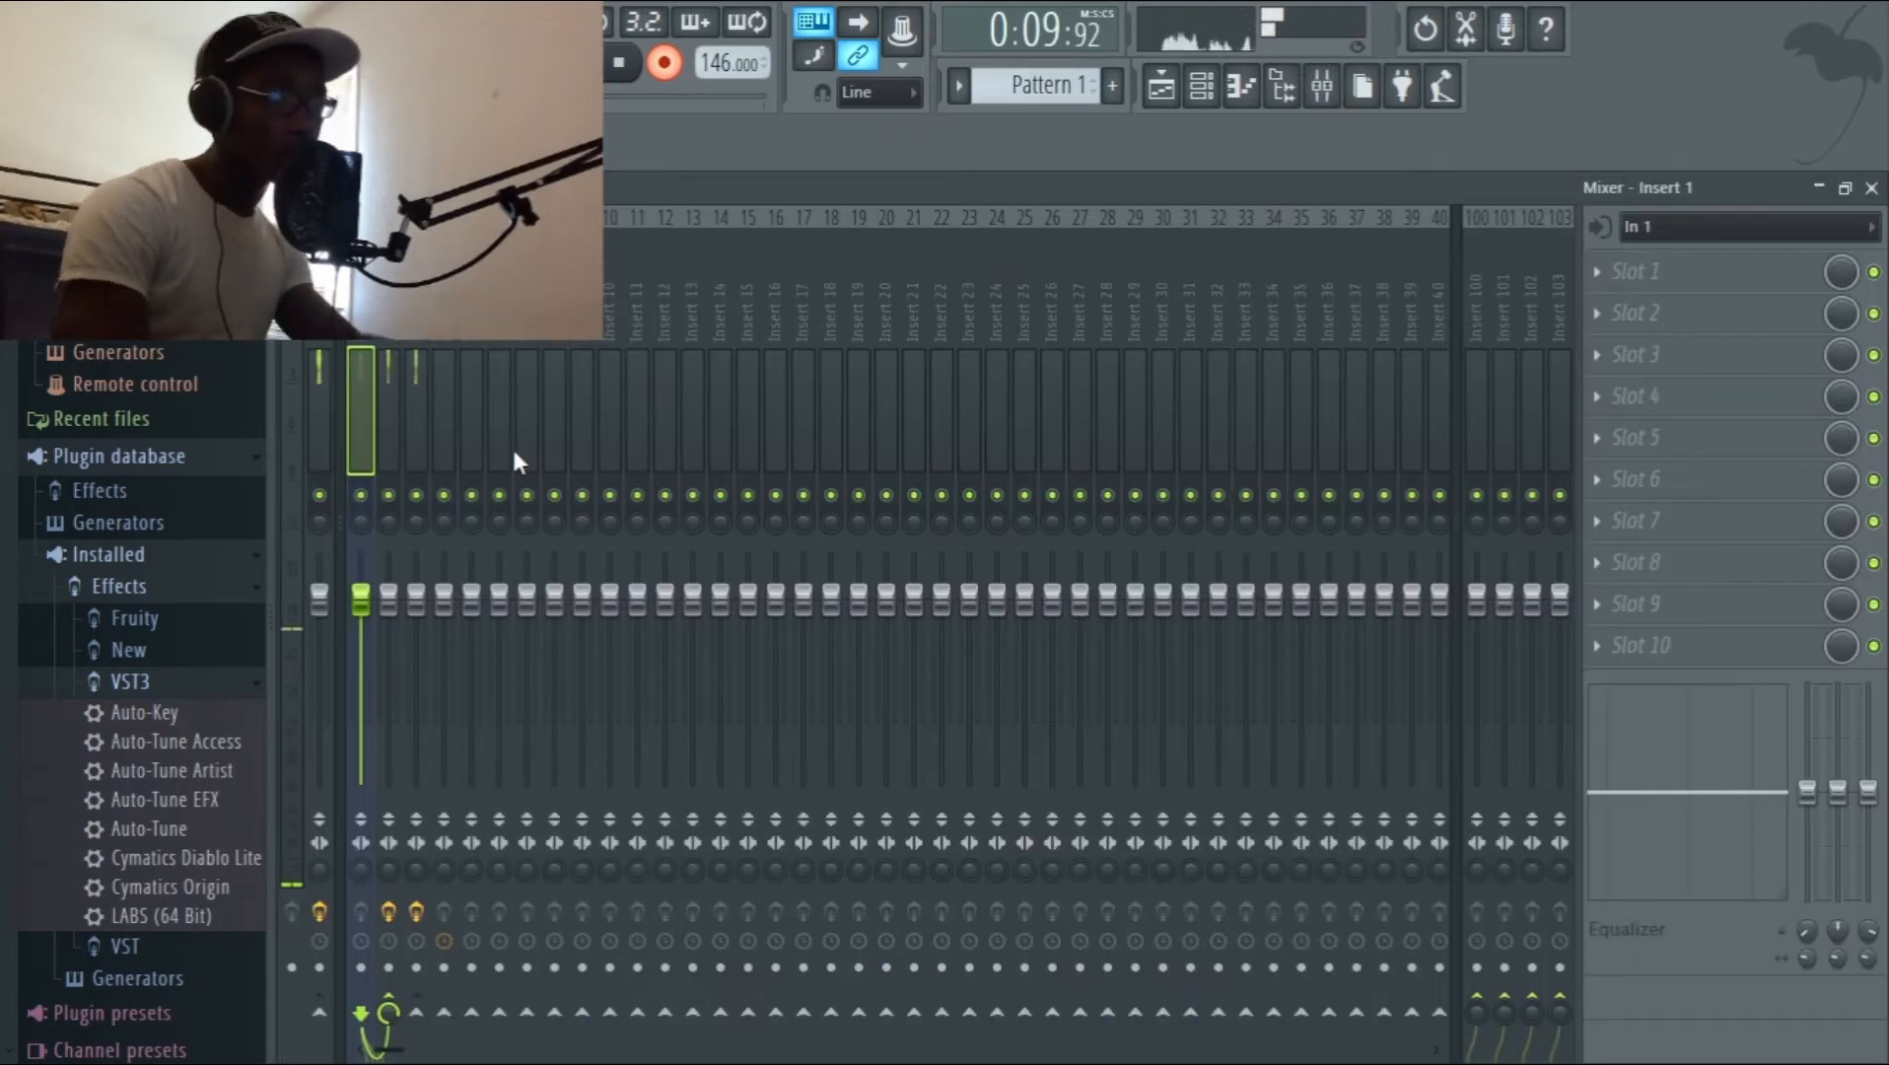
{"action": "left_click", "coordinate": [362, 971]}
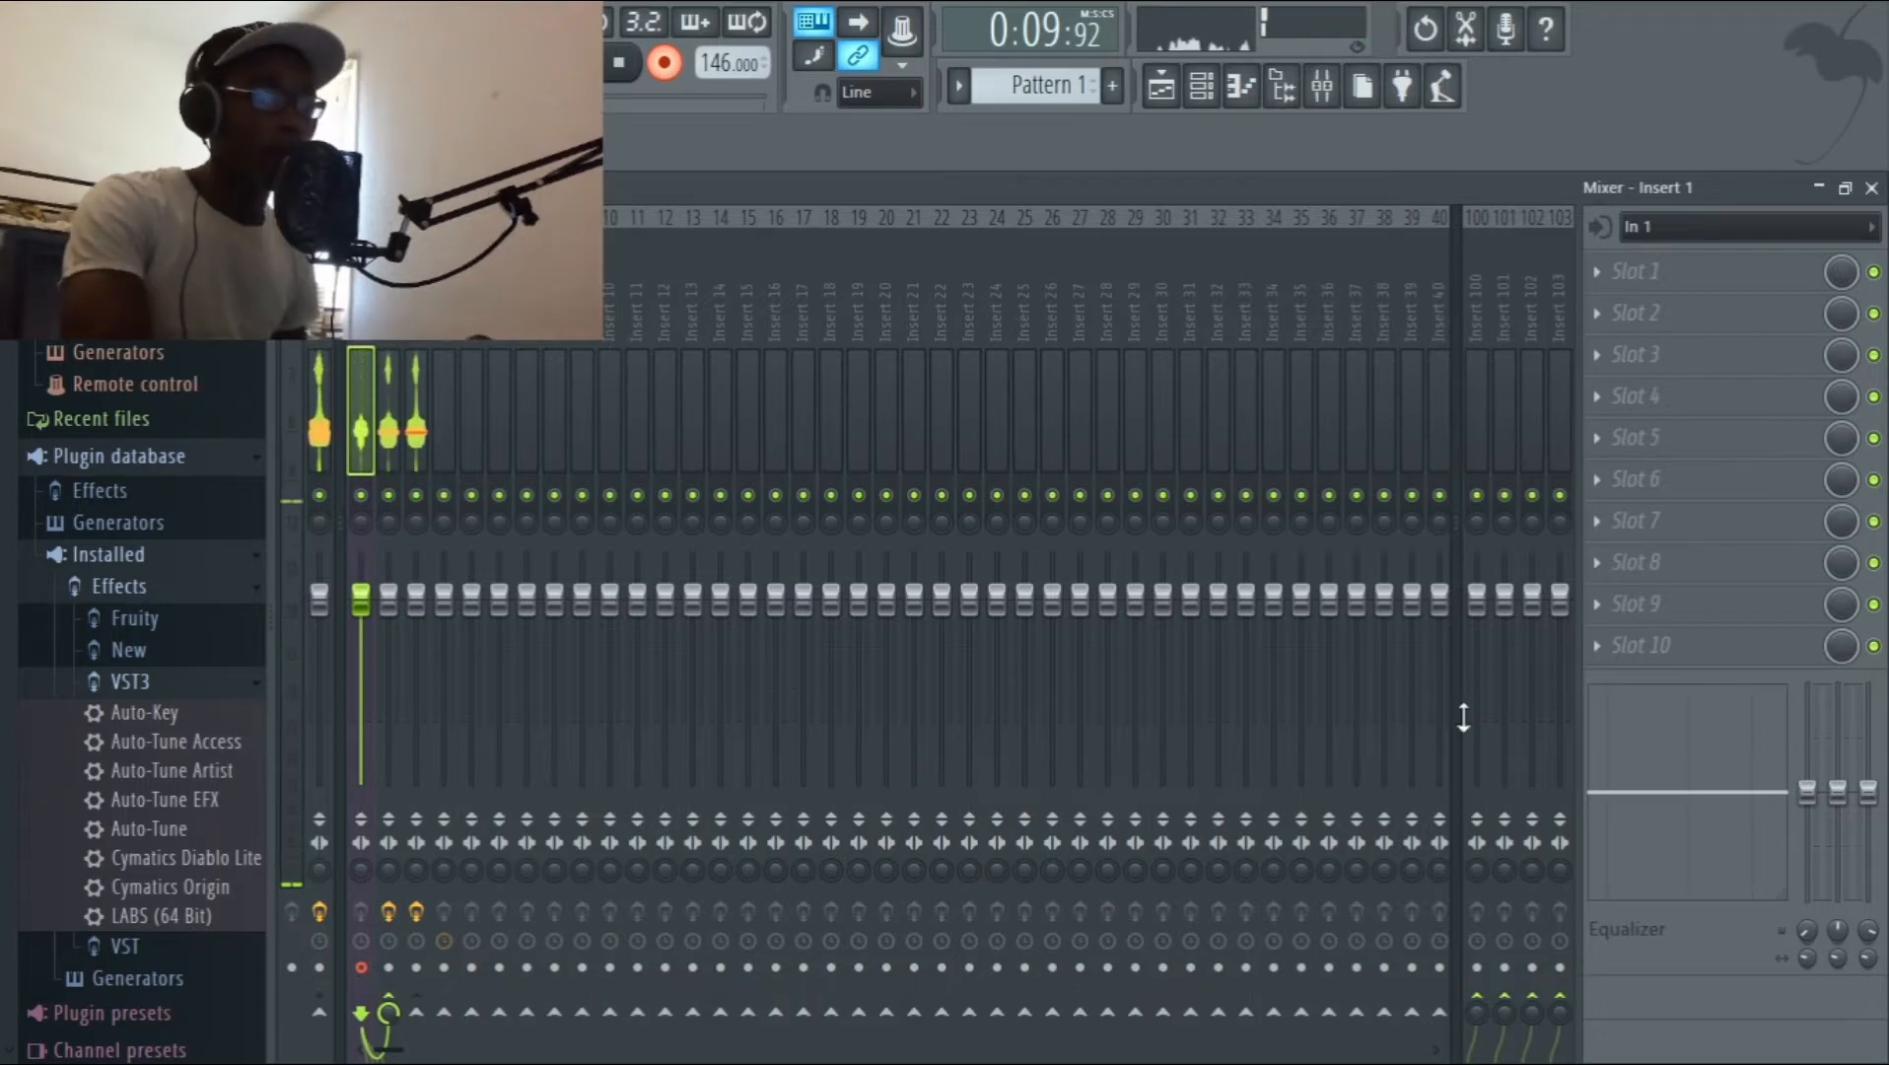
{"action": "left_click", "coordinate": [1819, 187]}
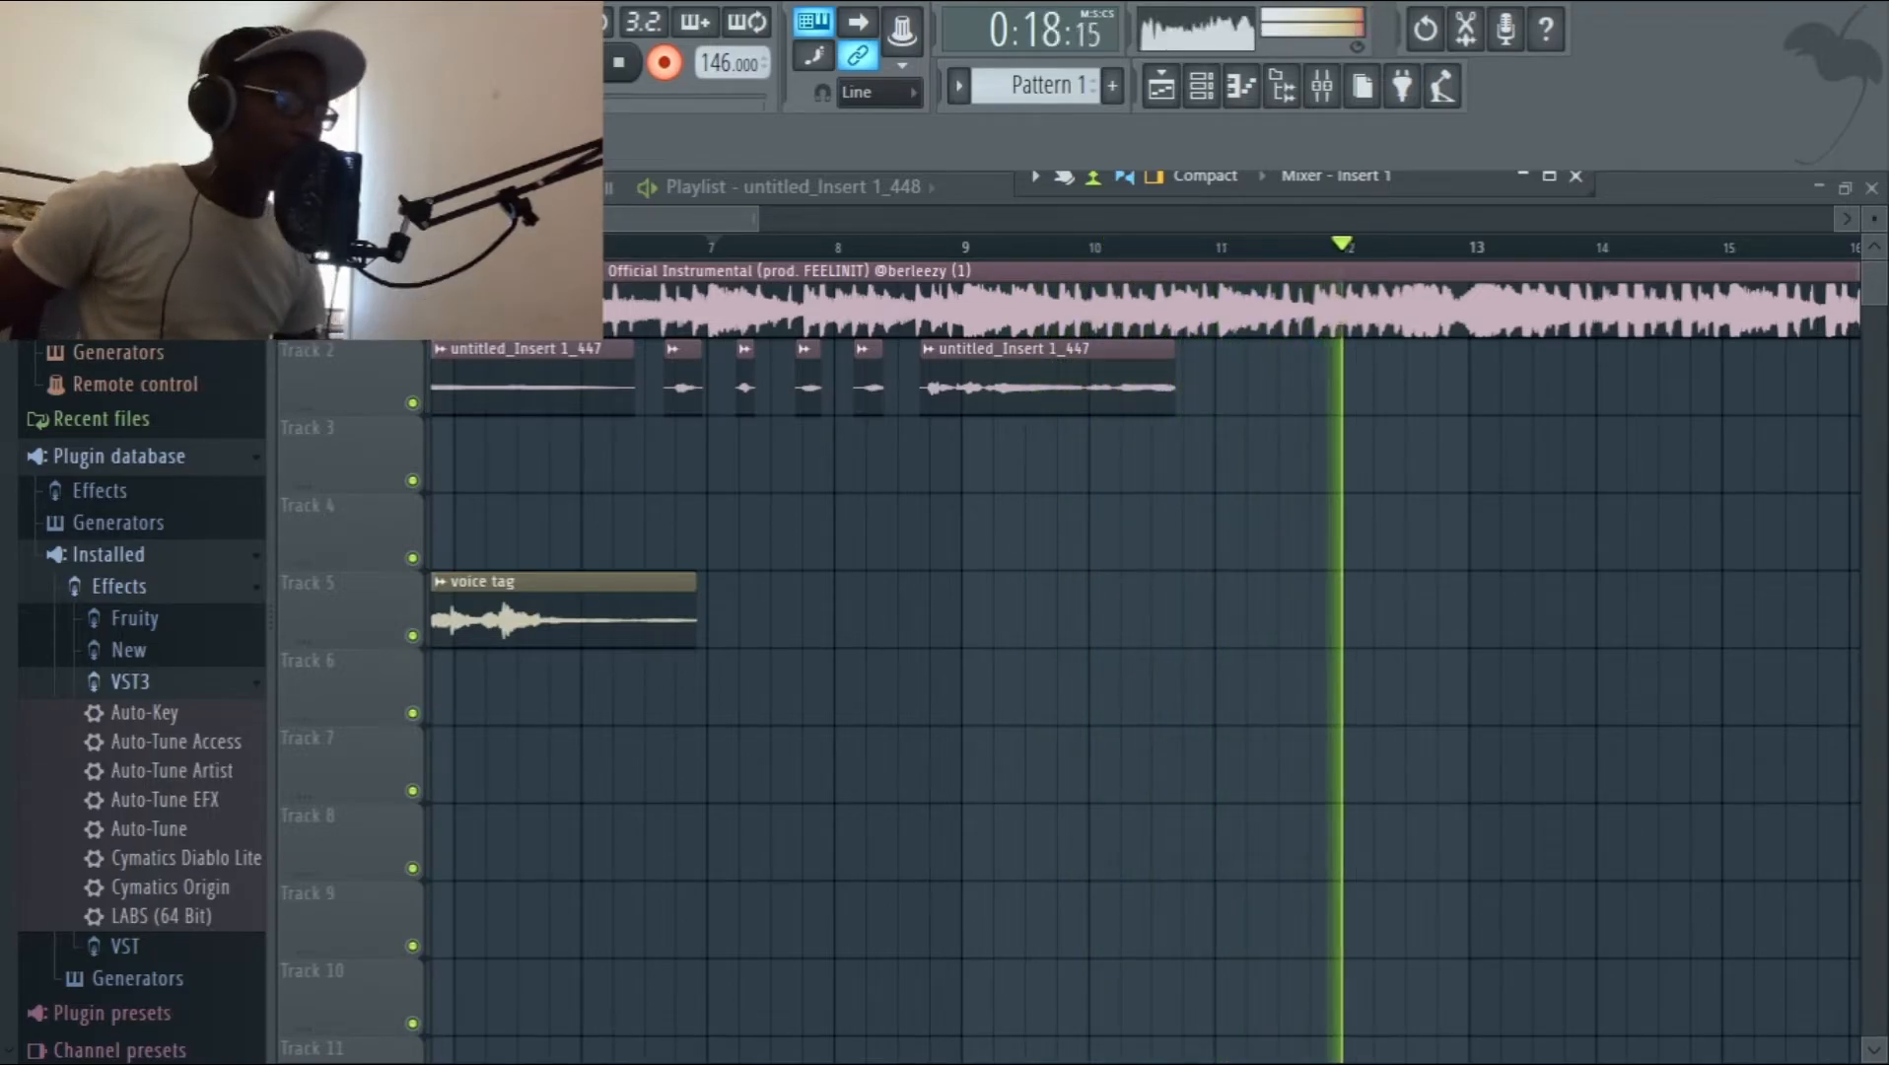
{"action": "key", "text": "space"}
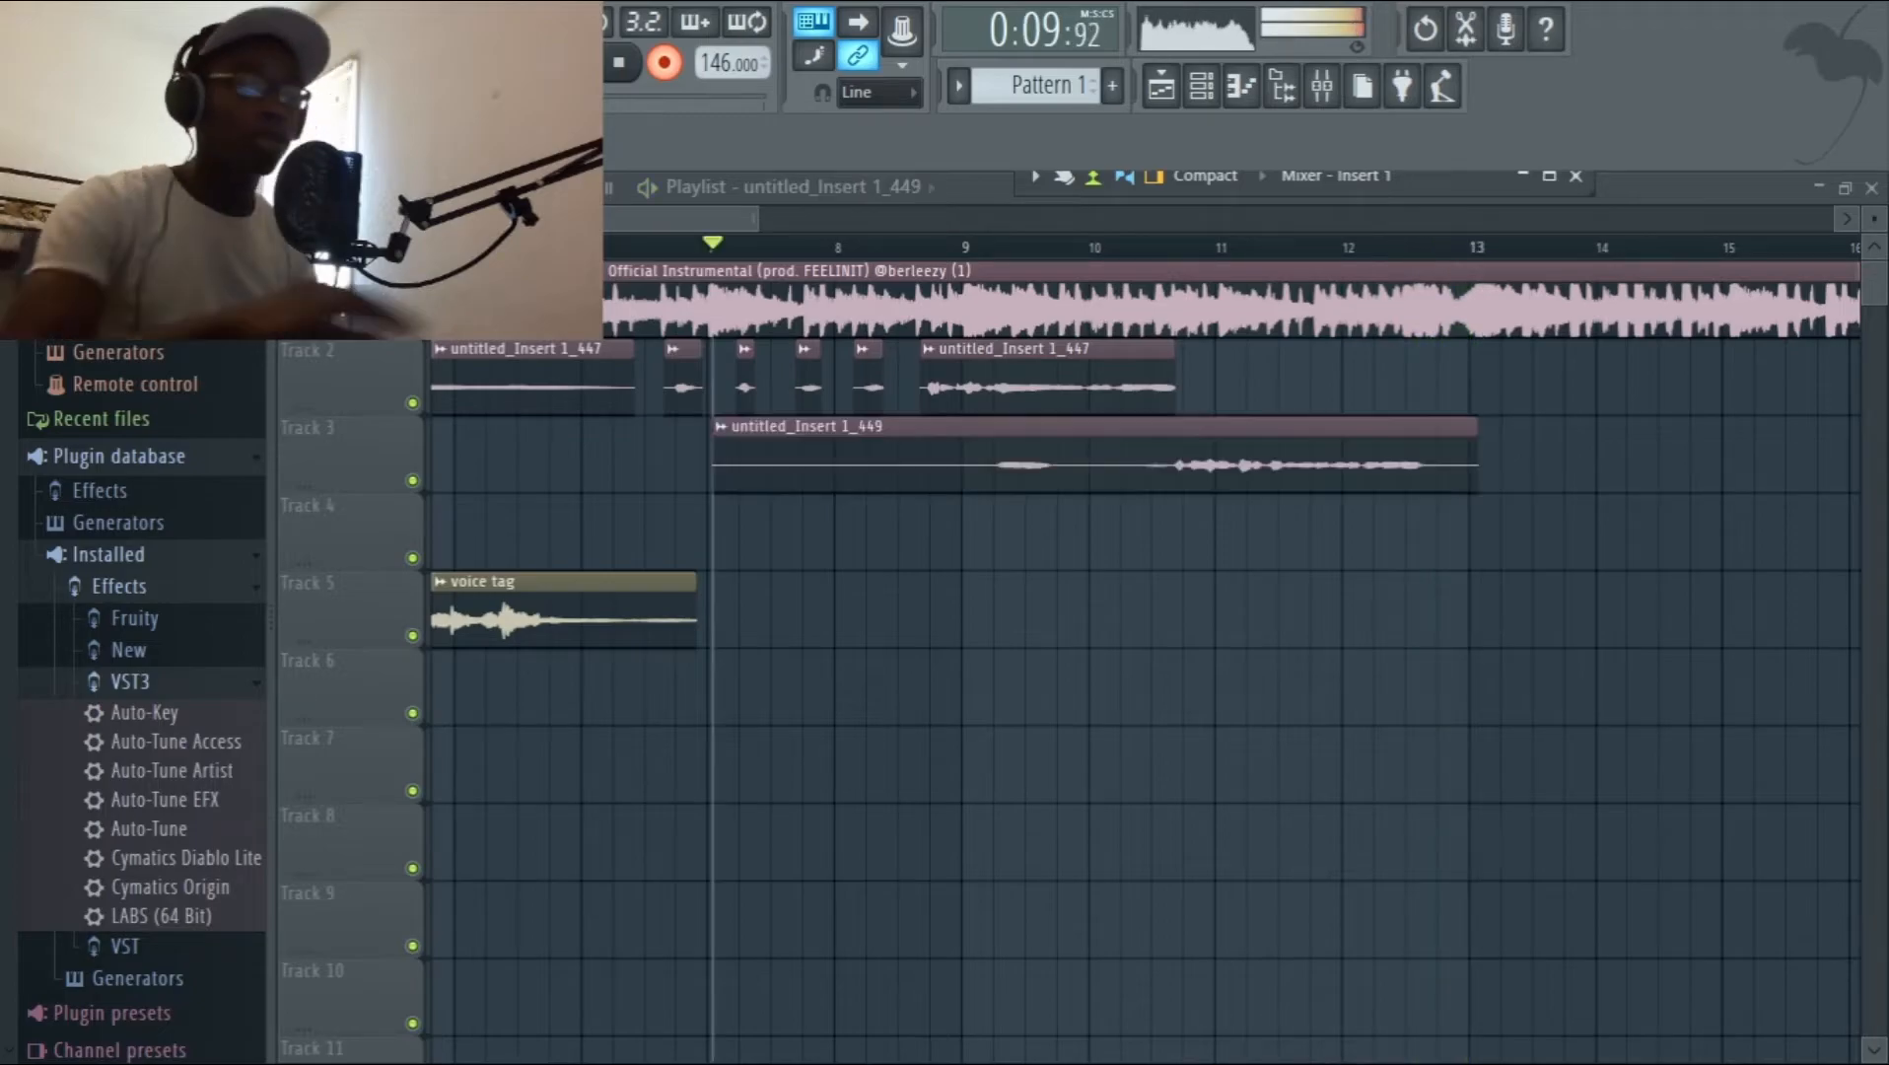
{"action": "right_click", "coordinate": [1026, 451]}
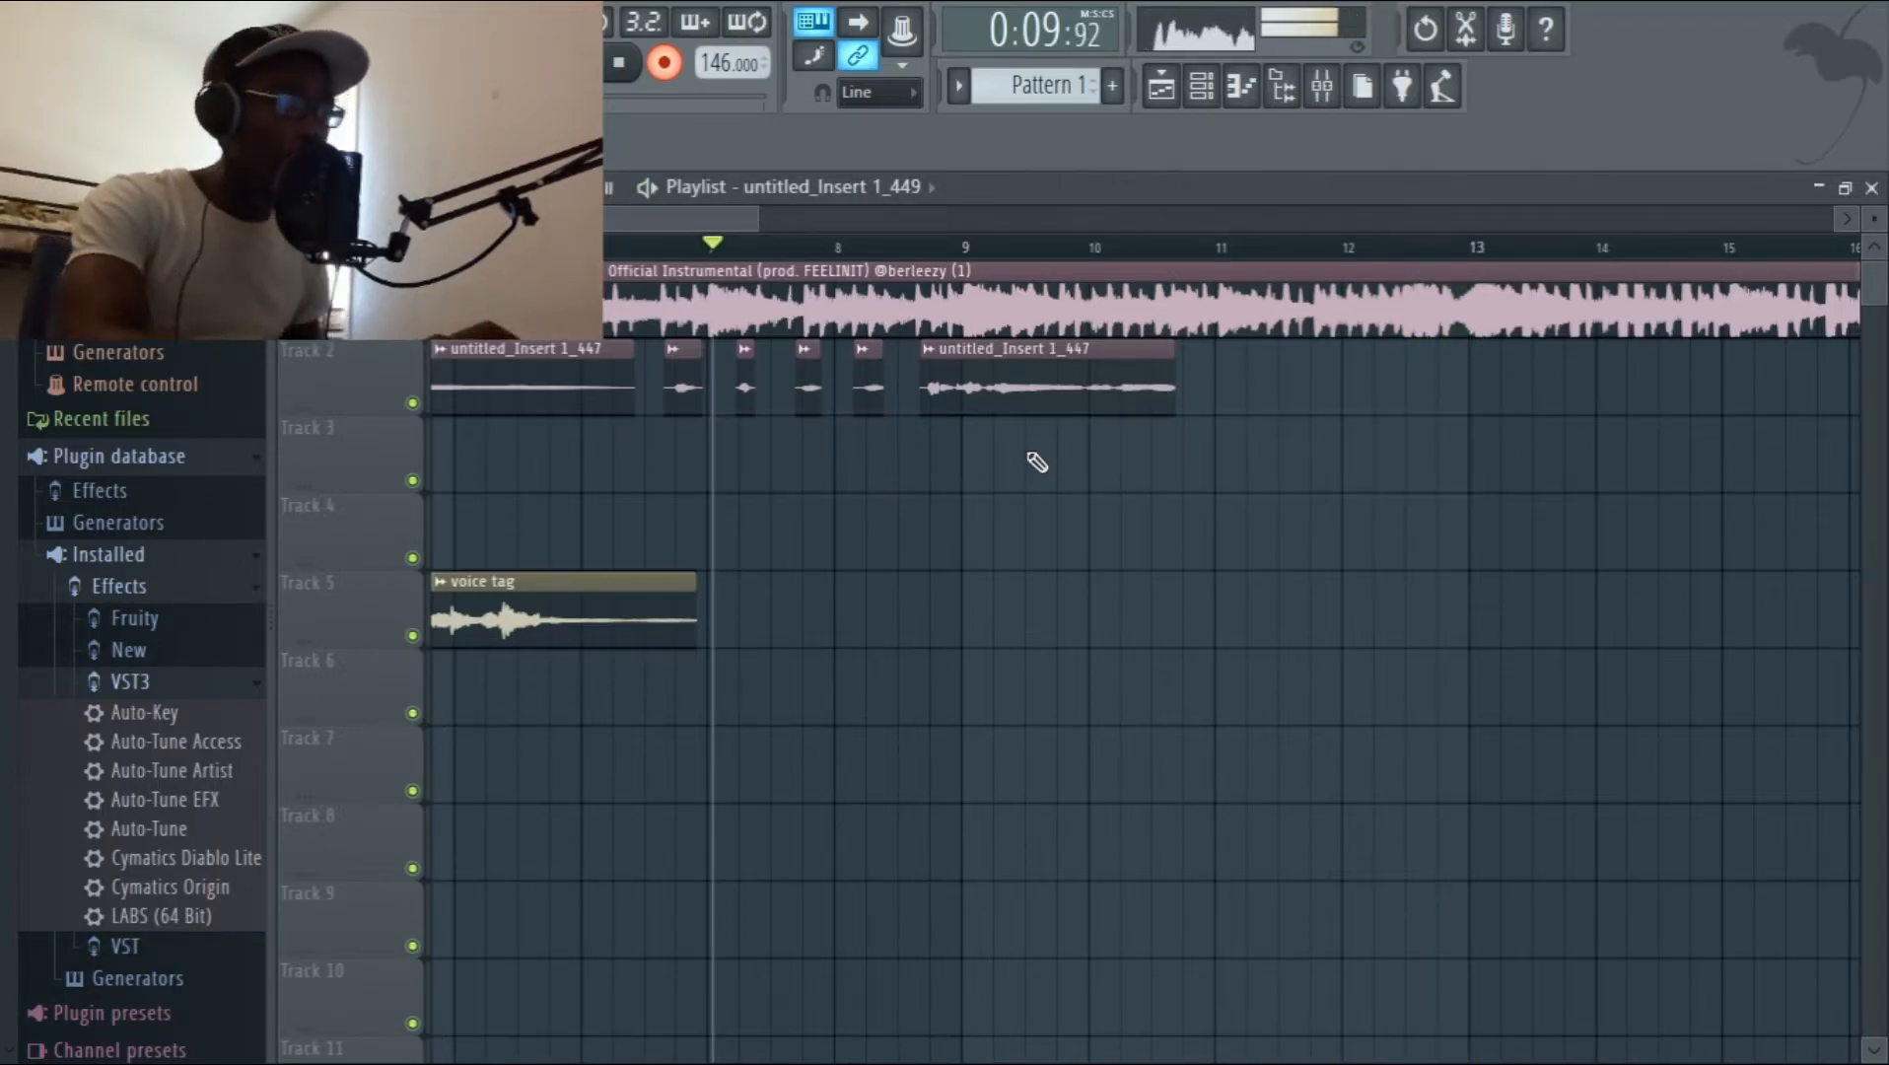
Set the recording start just before bar 7, arm Insert 1 in the mixer, and return to the playlist.
{"action": "left_click", "coordinate": [700, 242]}
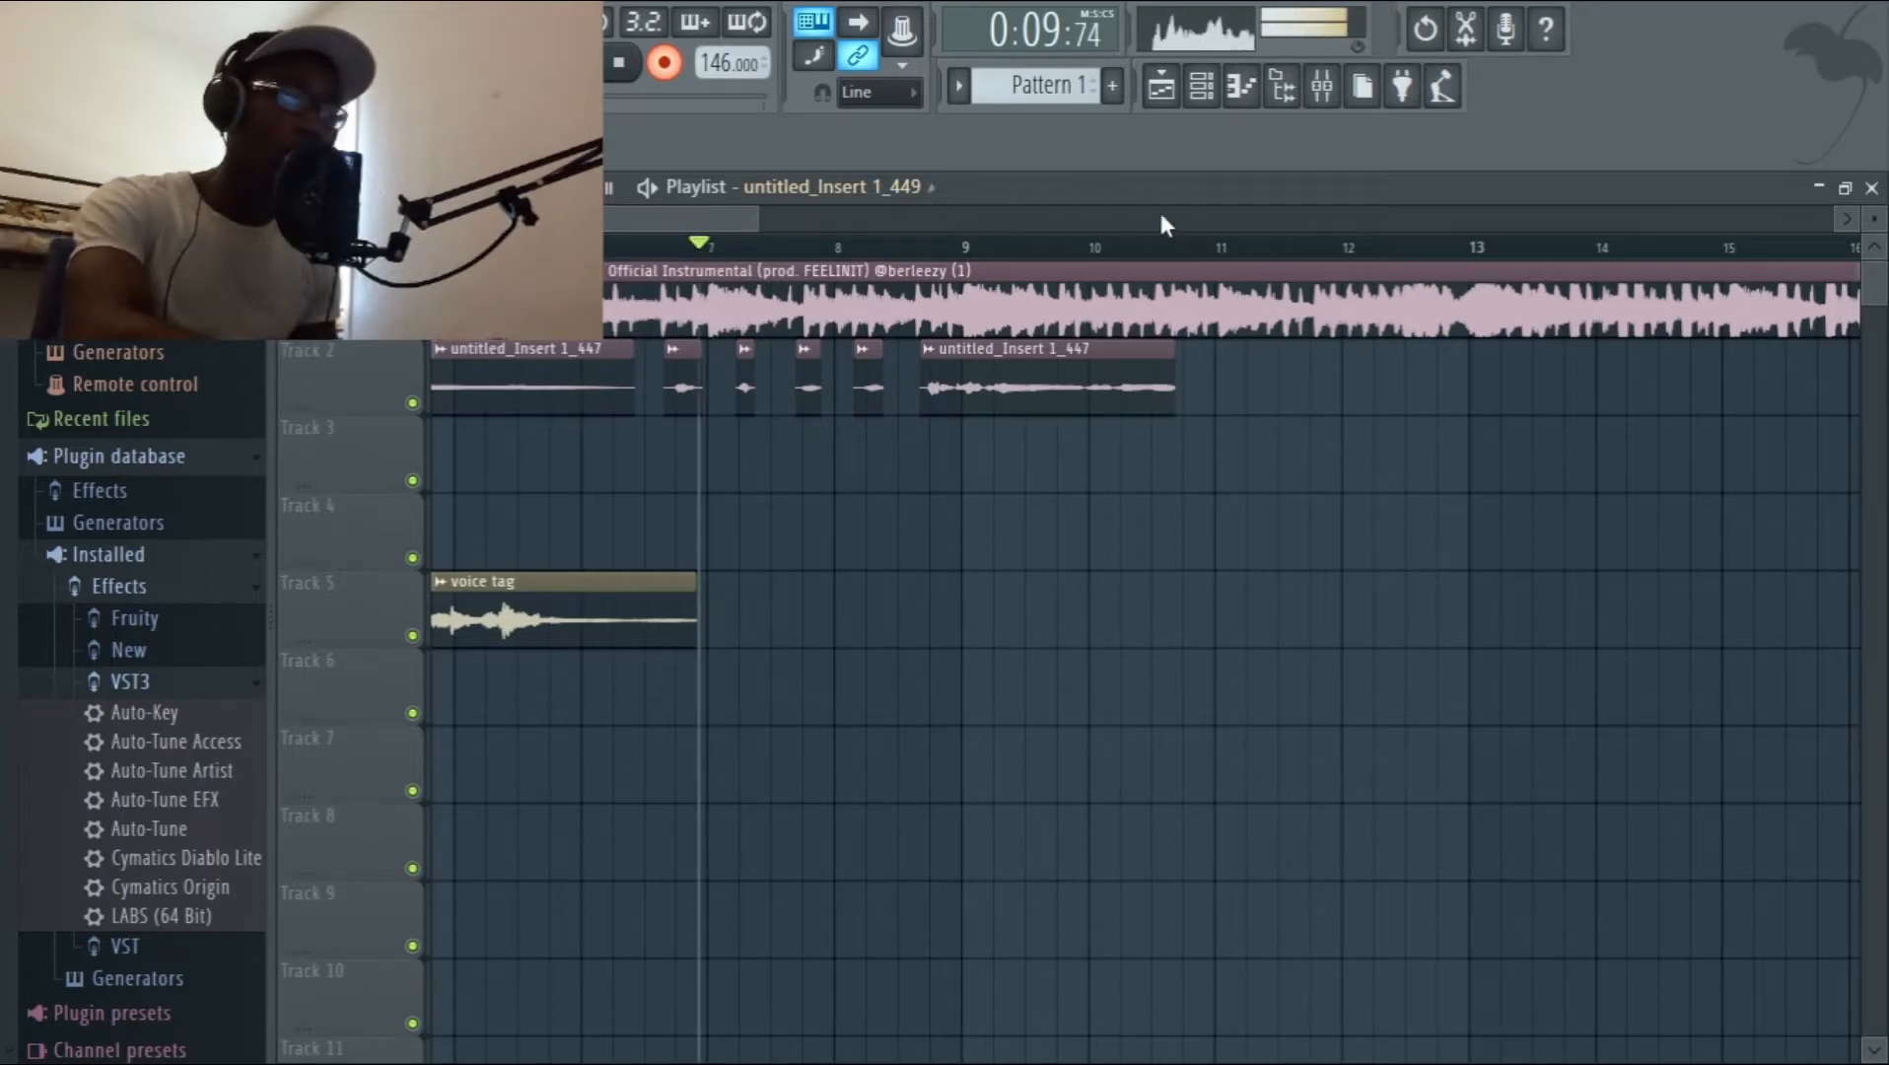
{"action": "left_click", "coordinate": [1321, 96]}
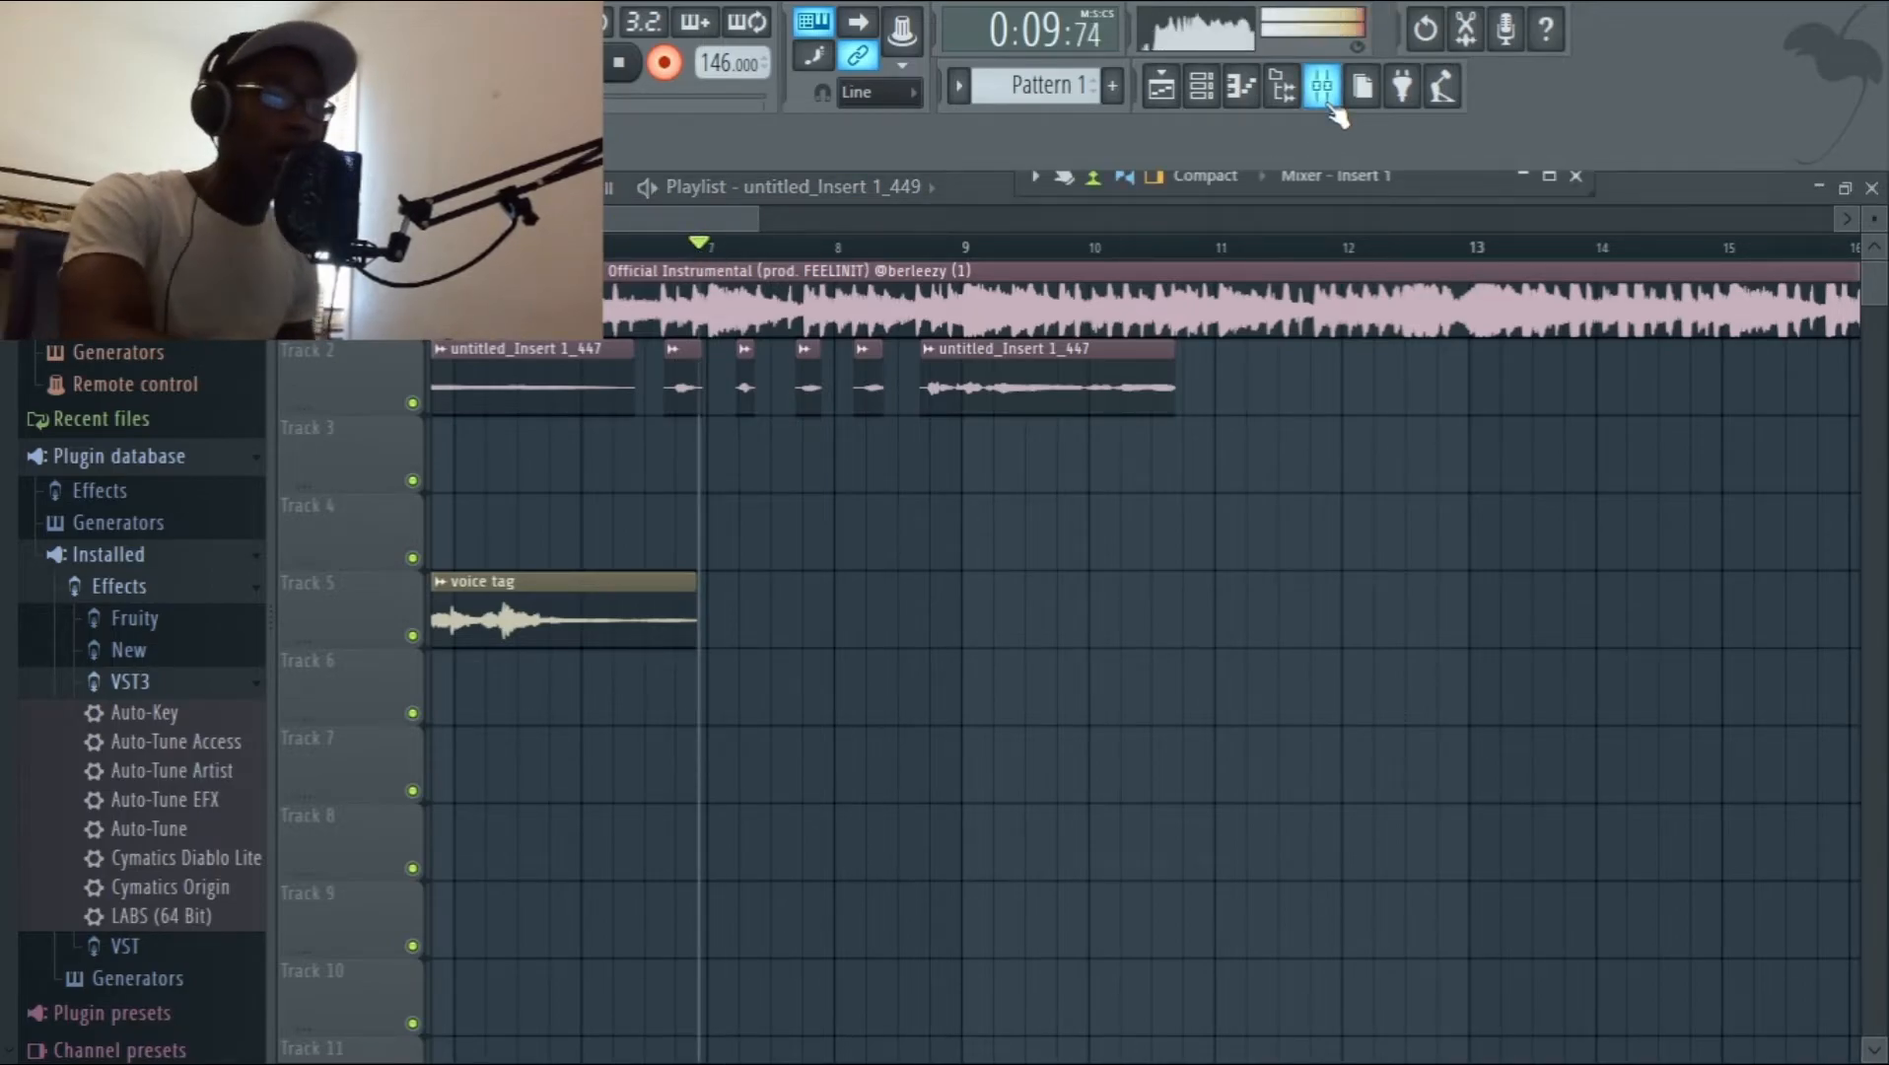
{"action": "left_click", "coordinate": [1549, 177]}
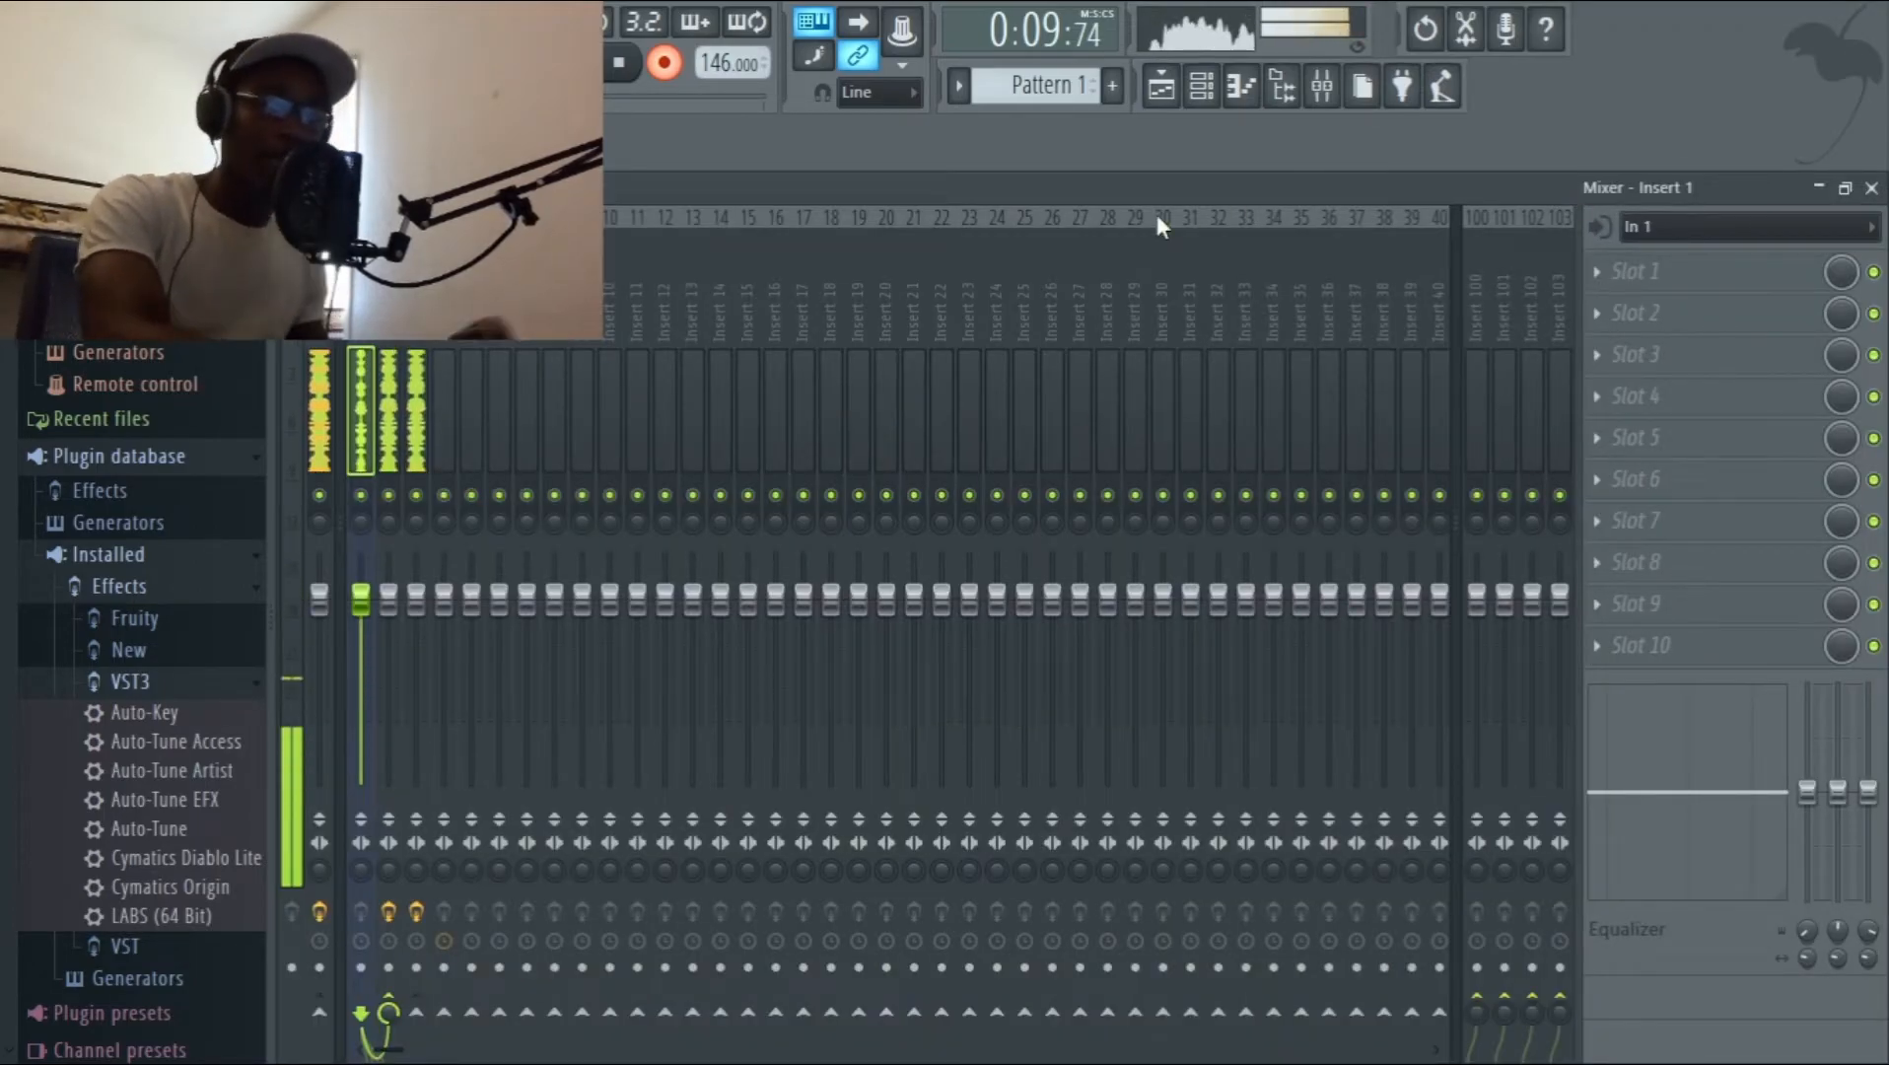
{"action": "left_click", "coordinate": [361, 967]}
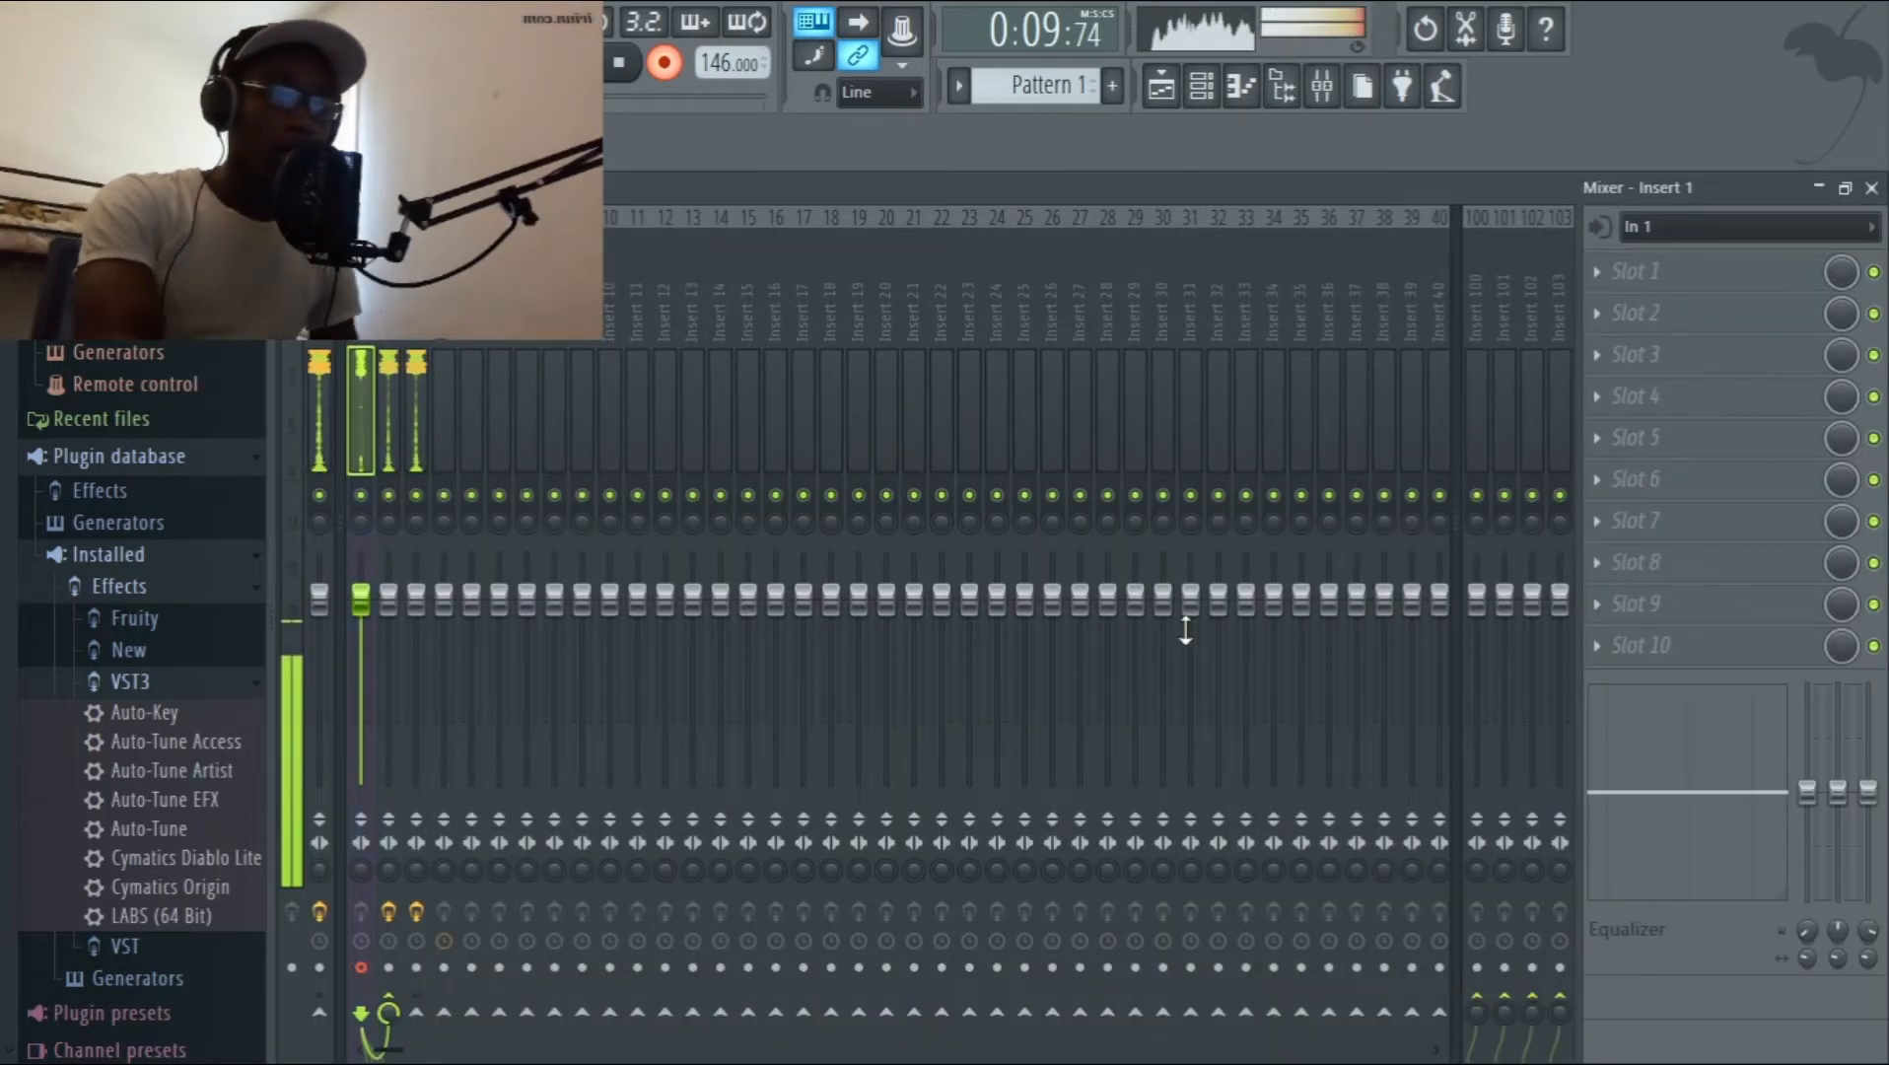
{"action": "left_click", "coordinate": [1819, 188]}
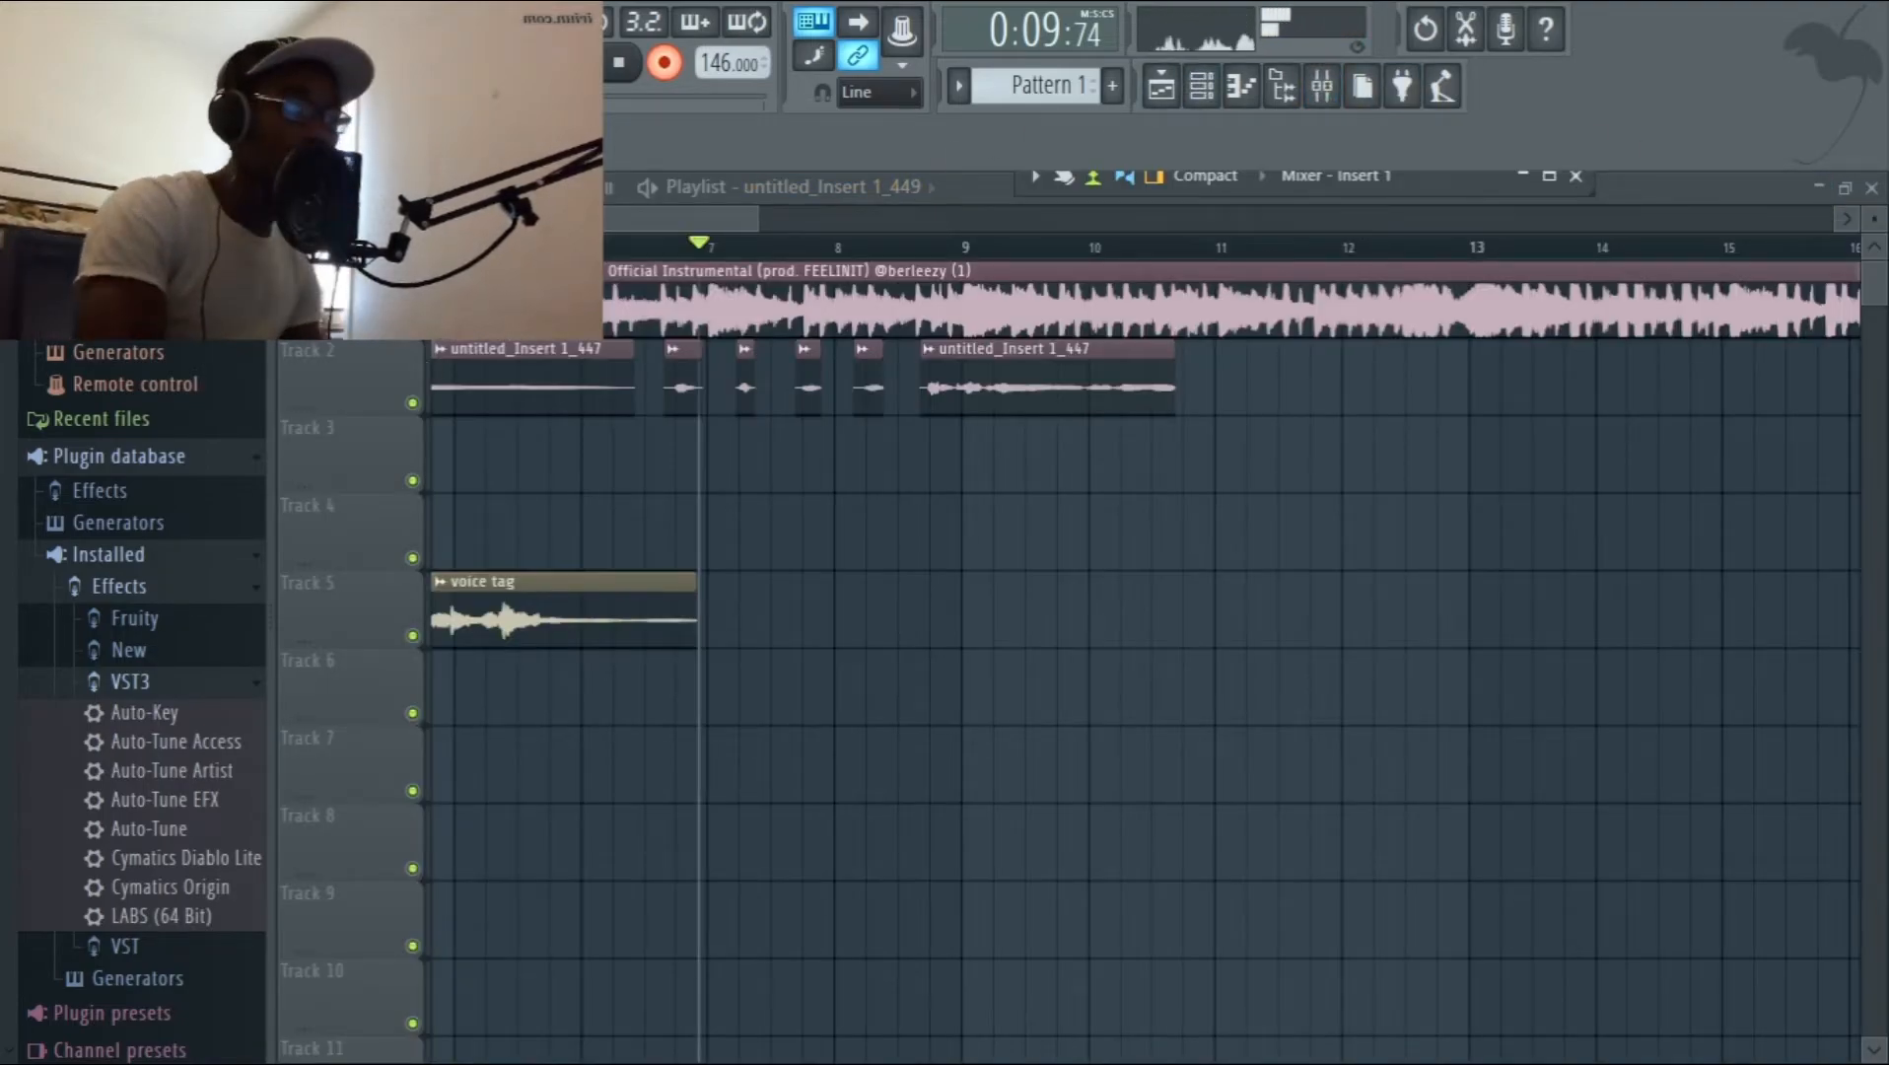
Record a vocal take on Track 3 from midway between bars 6 and 7 to past bar 13.
{"action": "left_click", "coordinate": [641, 246]}
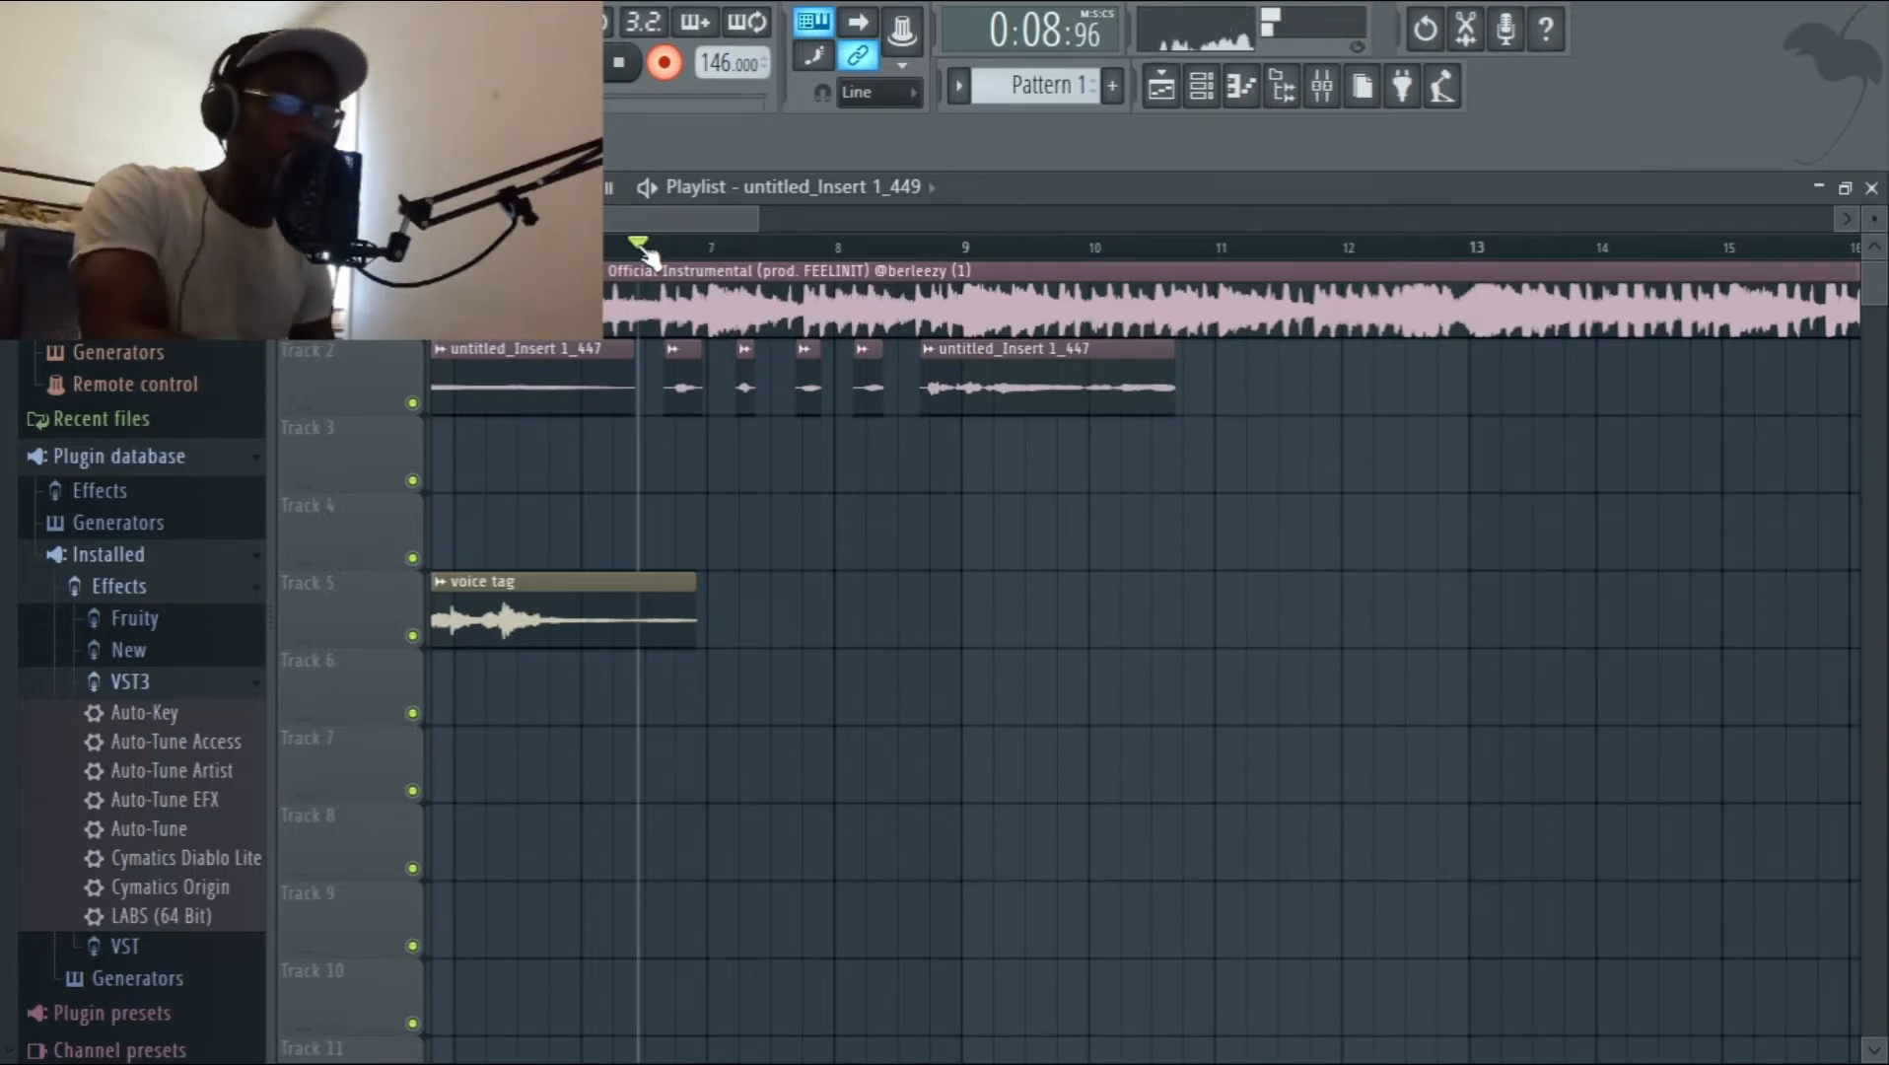
{"action": "key", "text": "space"}
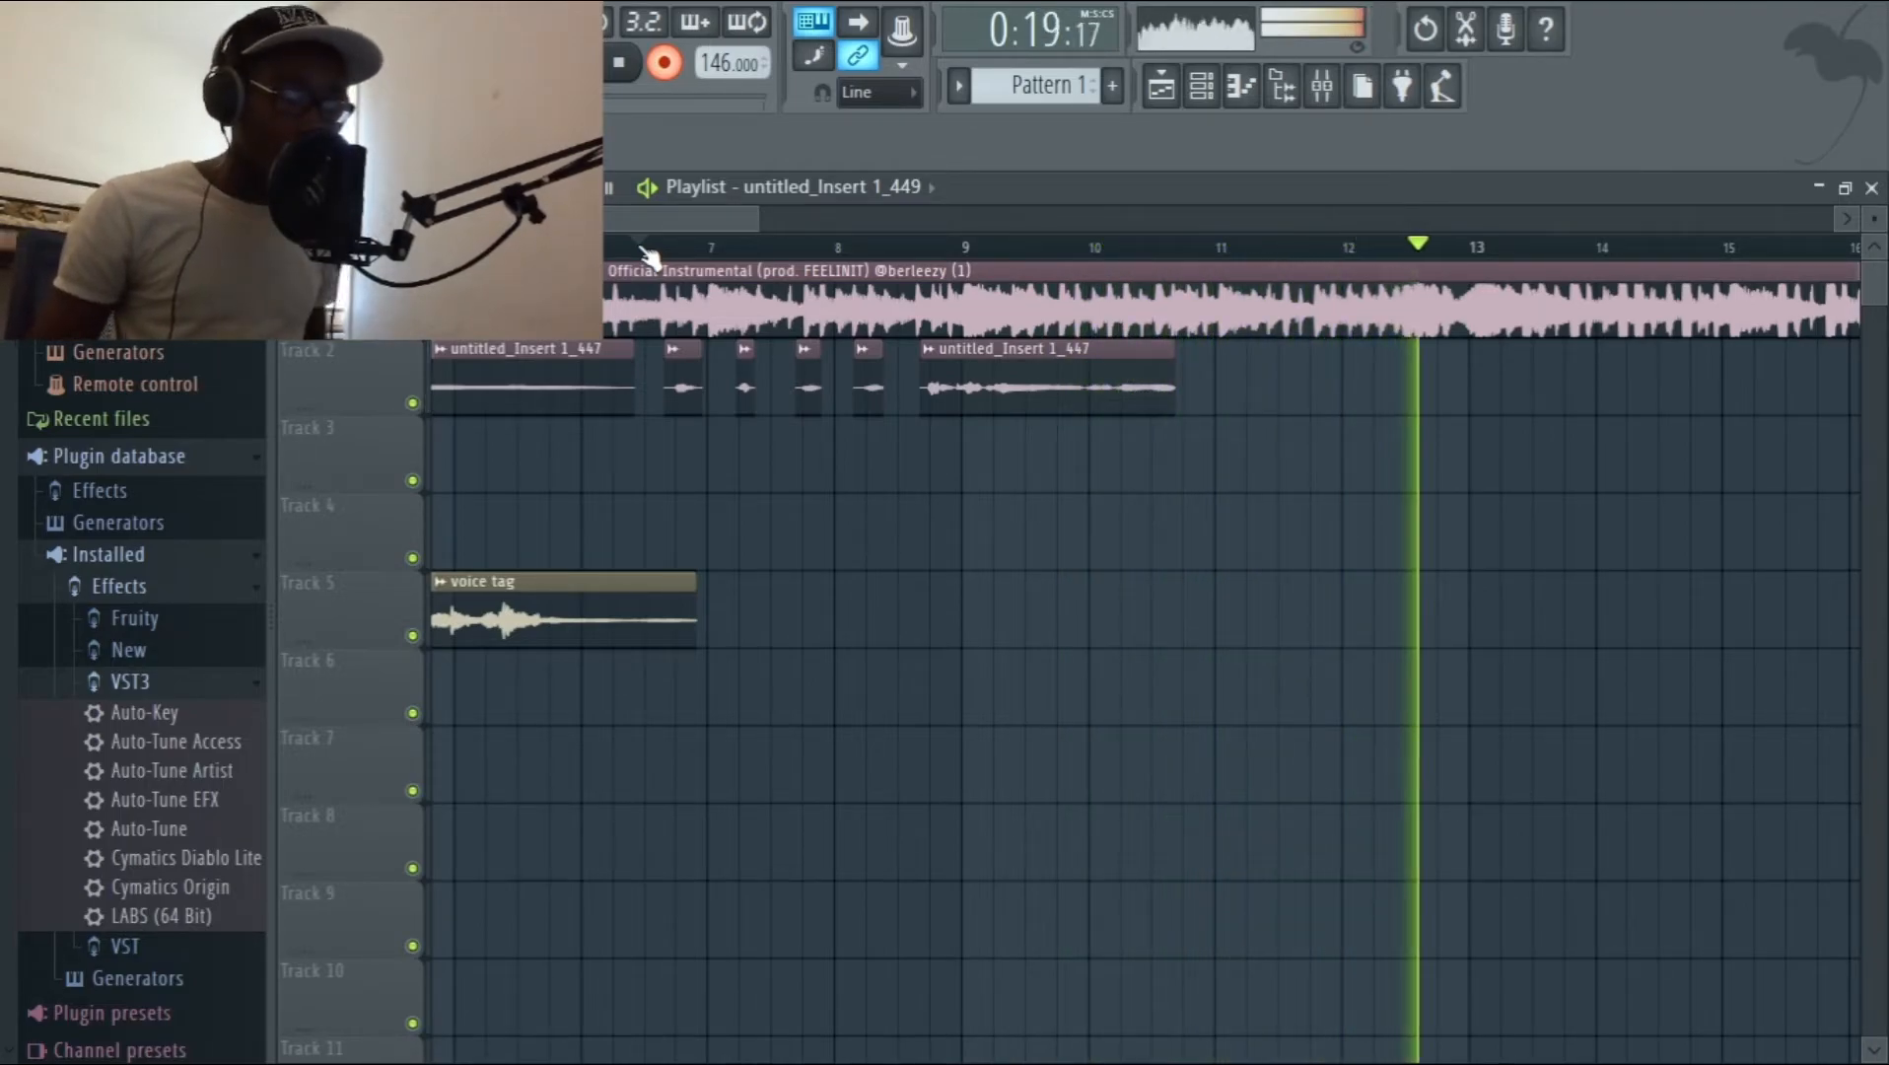
{"action": "key", "text": "space"}
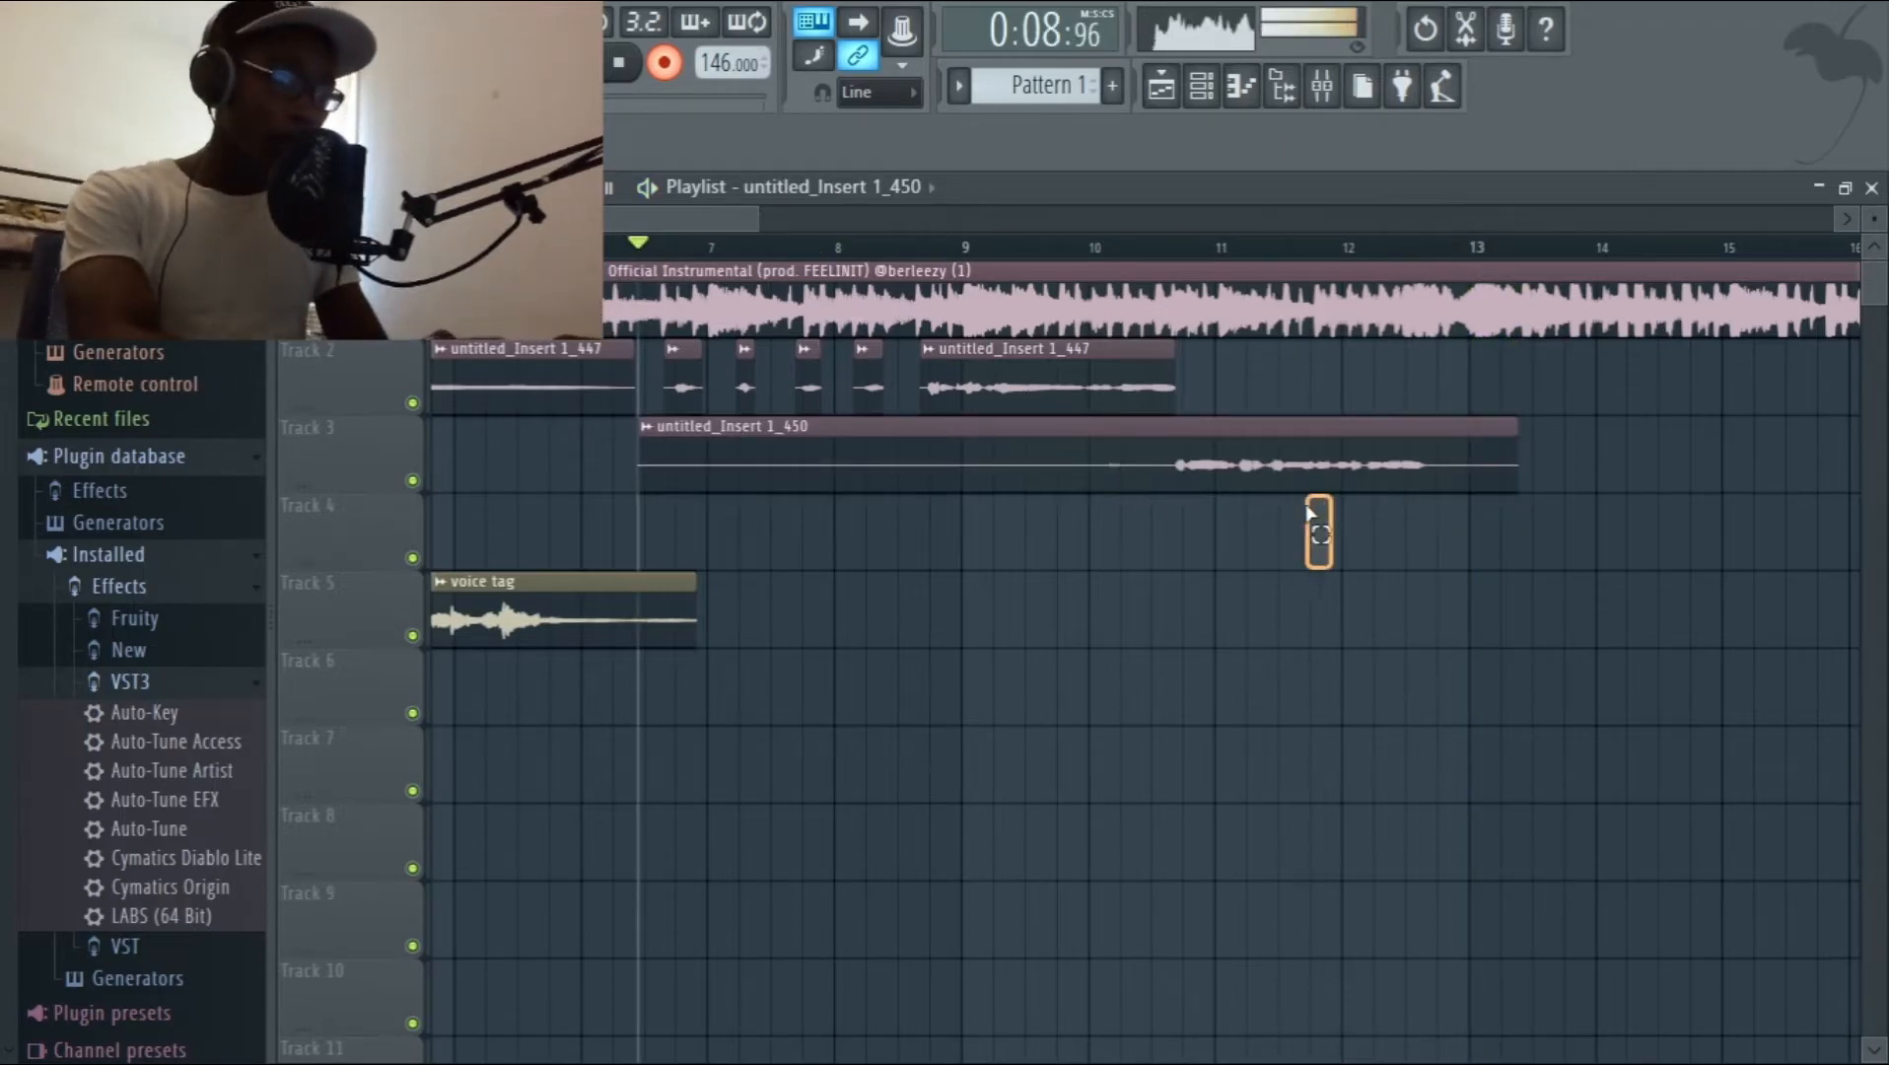
Shift the new Track 3 take slightly later and audition it from just before bar 10.
{"action": "left_click", "coordinate": [1252, 477]}
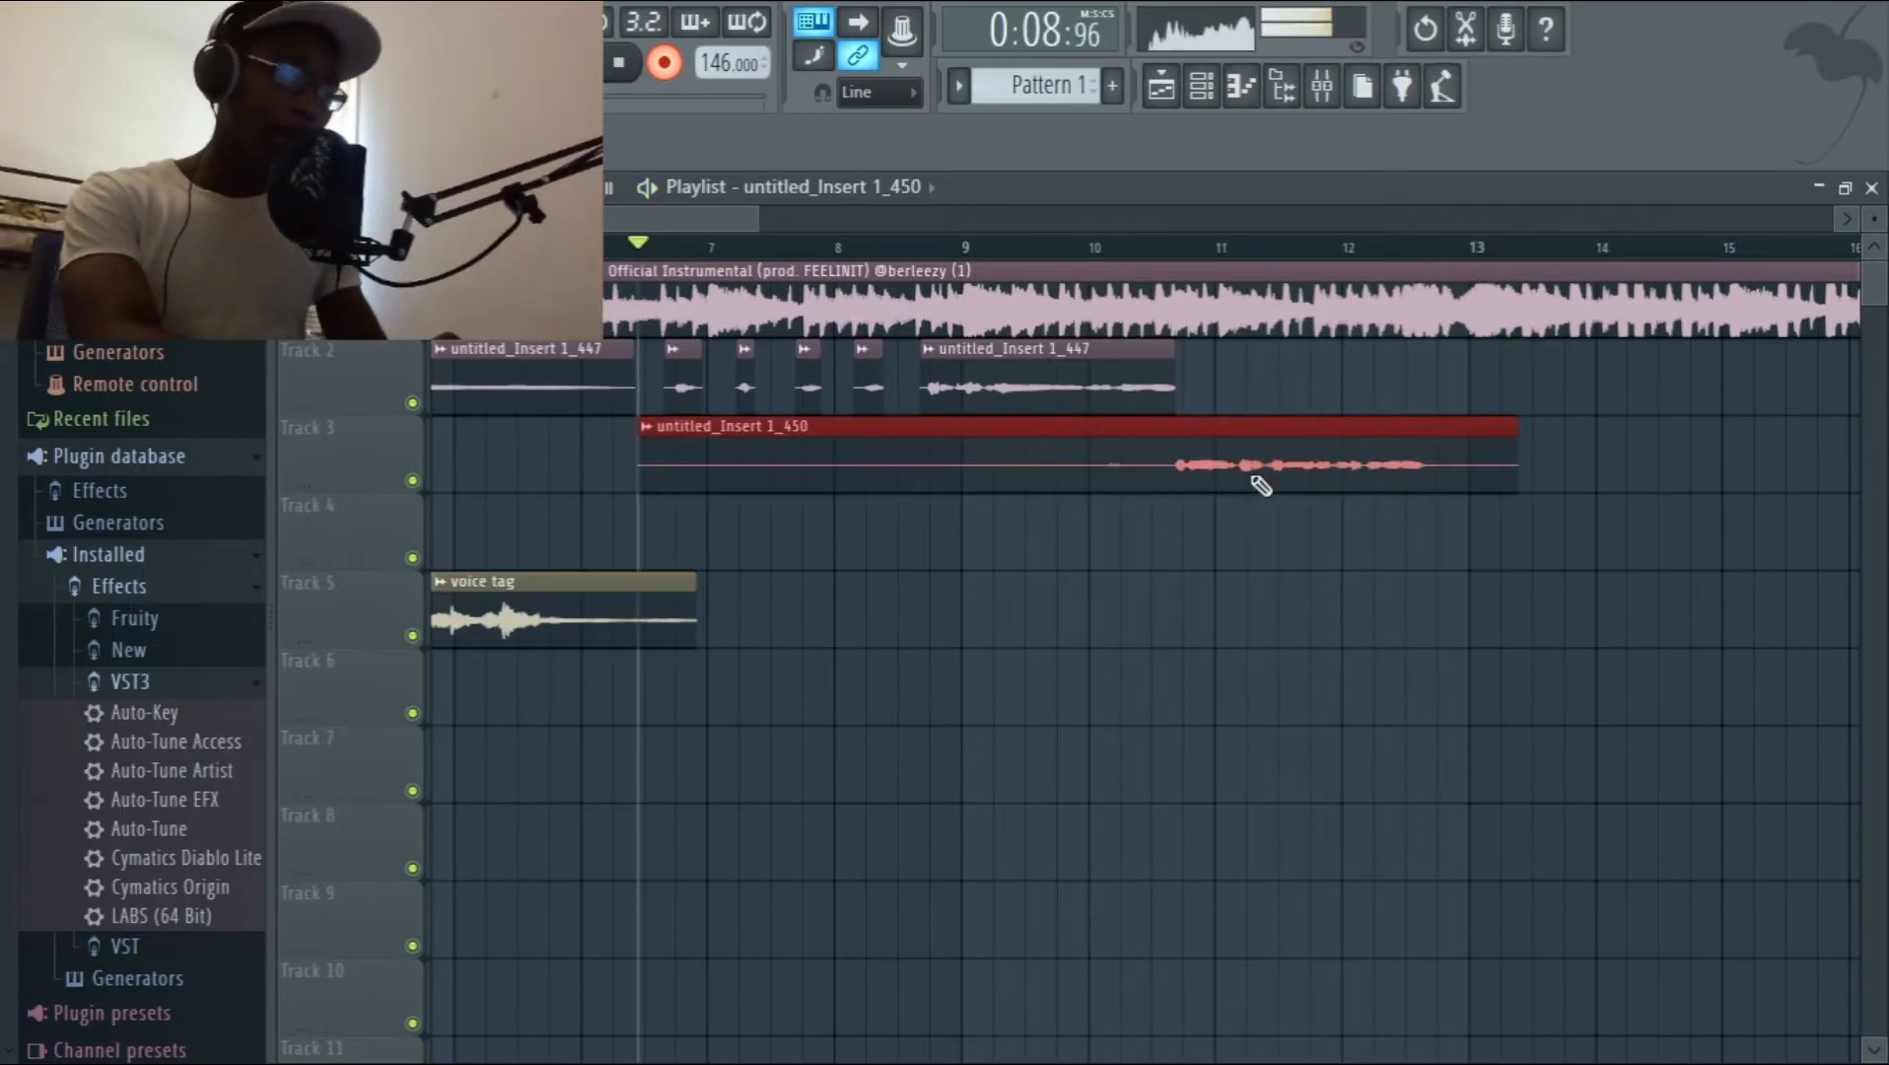
{"action": "left_click_drag", "start_coordinate": [1252, 477], "coordinate": [1258, 477]}
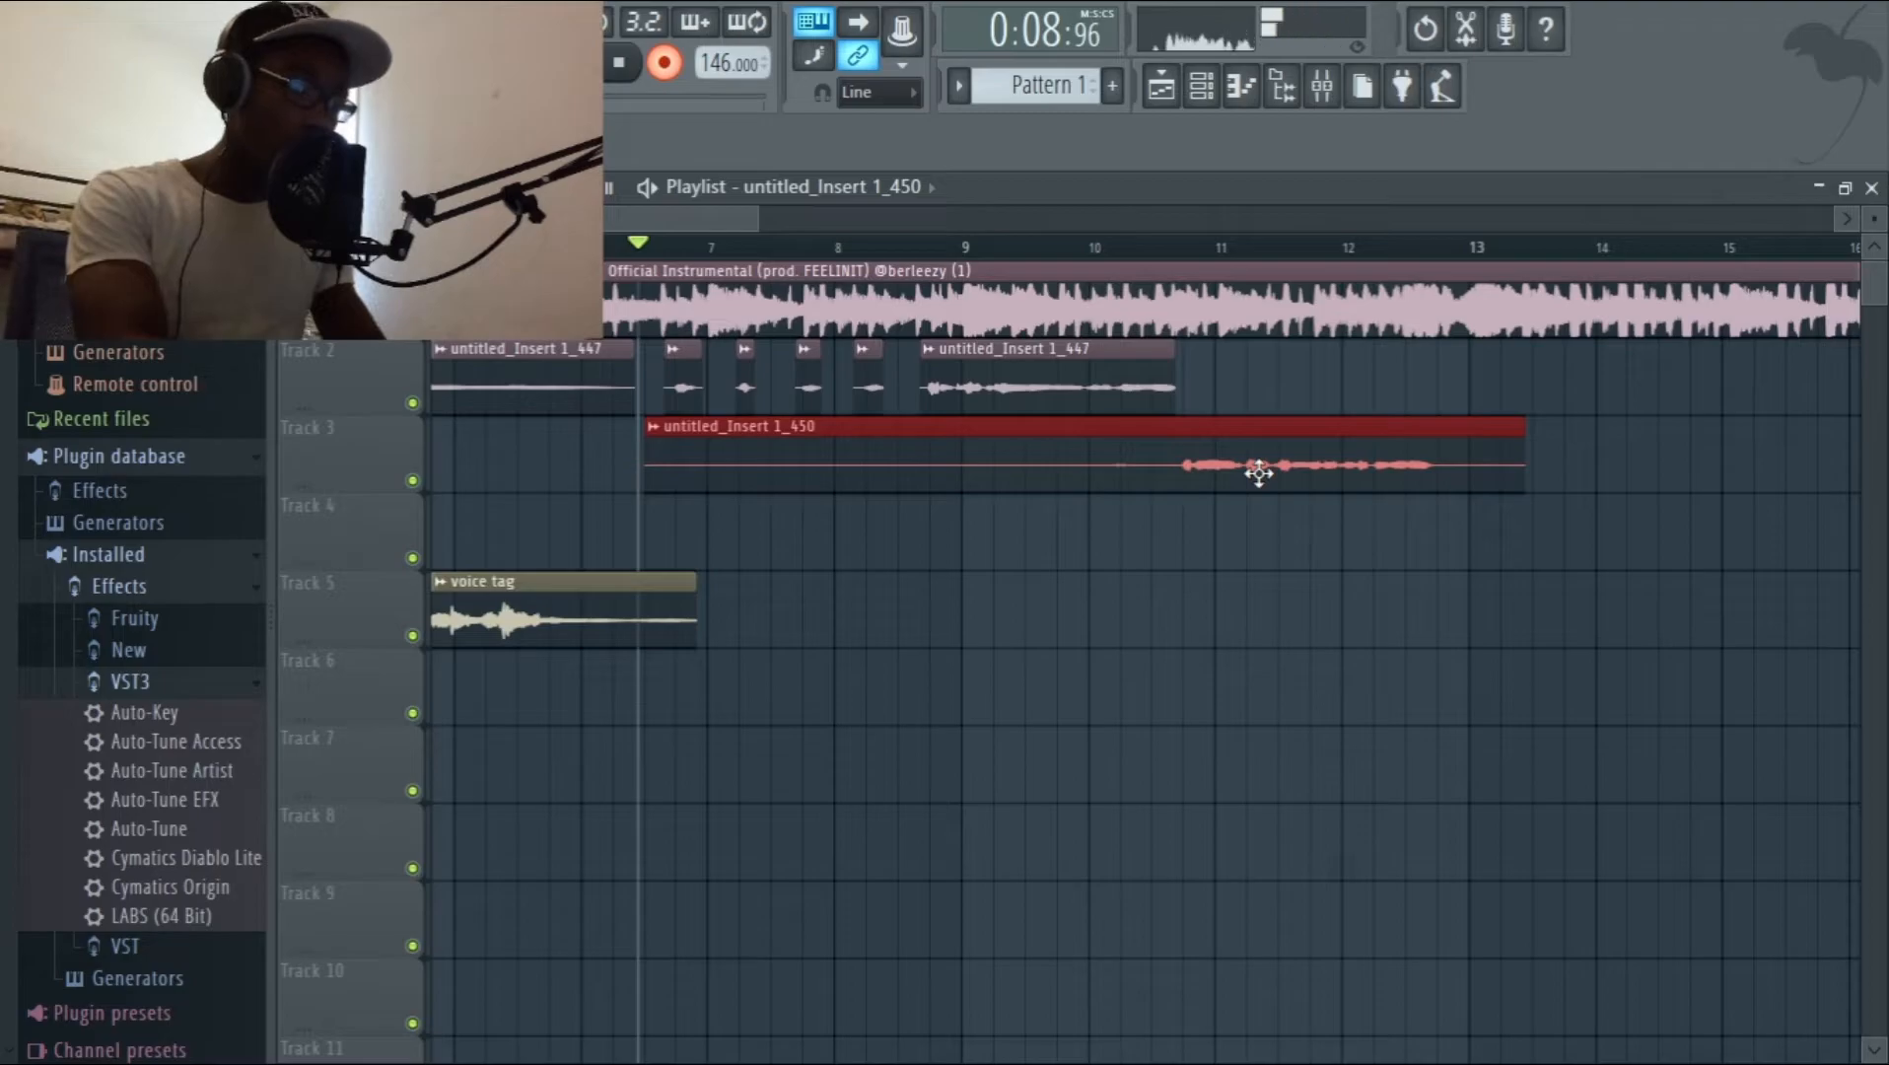
{"action": "left_click", "coordinate": [1071, 248]}
{"action": "key", "text": "space"}
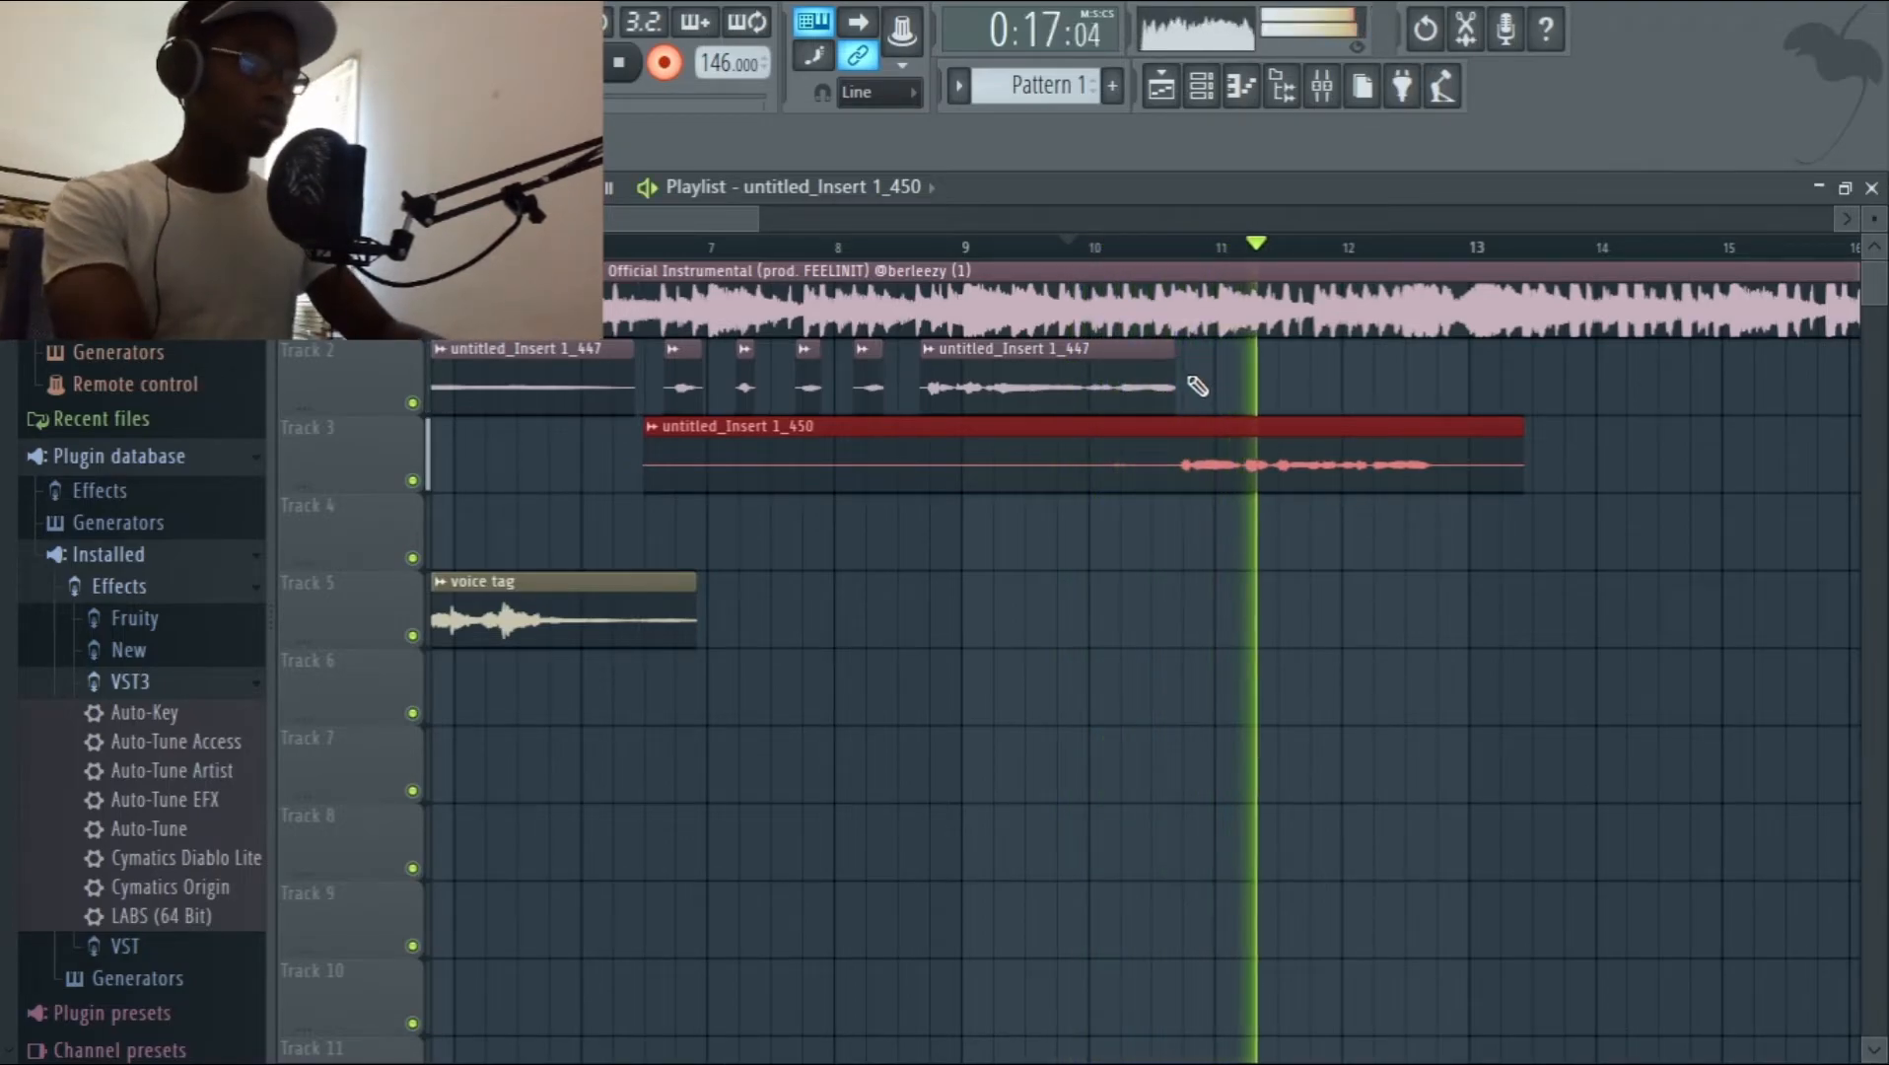
Extend the end of the last Track 2 clip to meet the new vocal phrase and audition from just after bar 8.
{"action": "left_click_drag", "start_coordinate": [1172, 361], "coordinate": [1183, 359]}
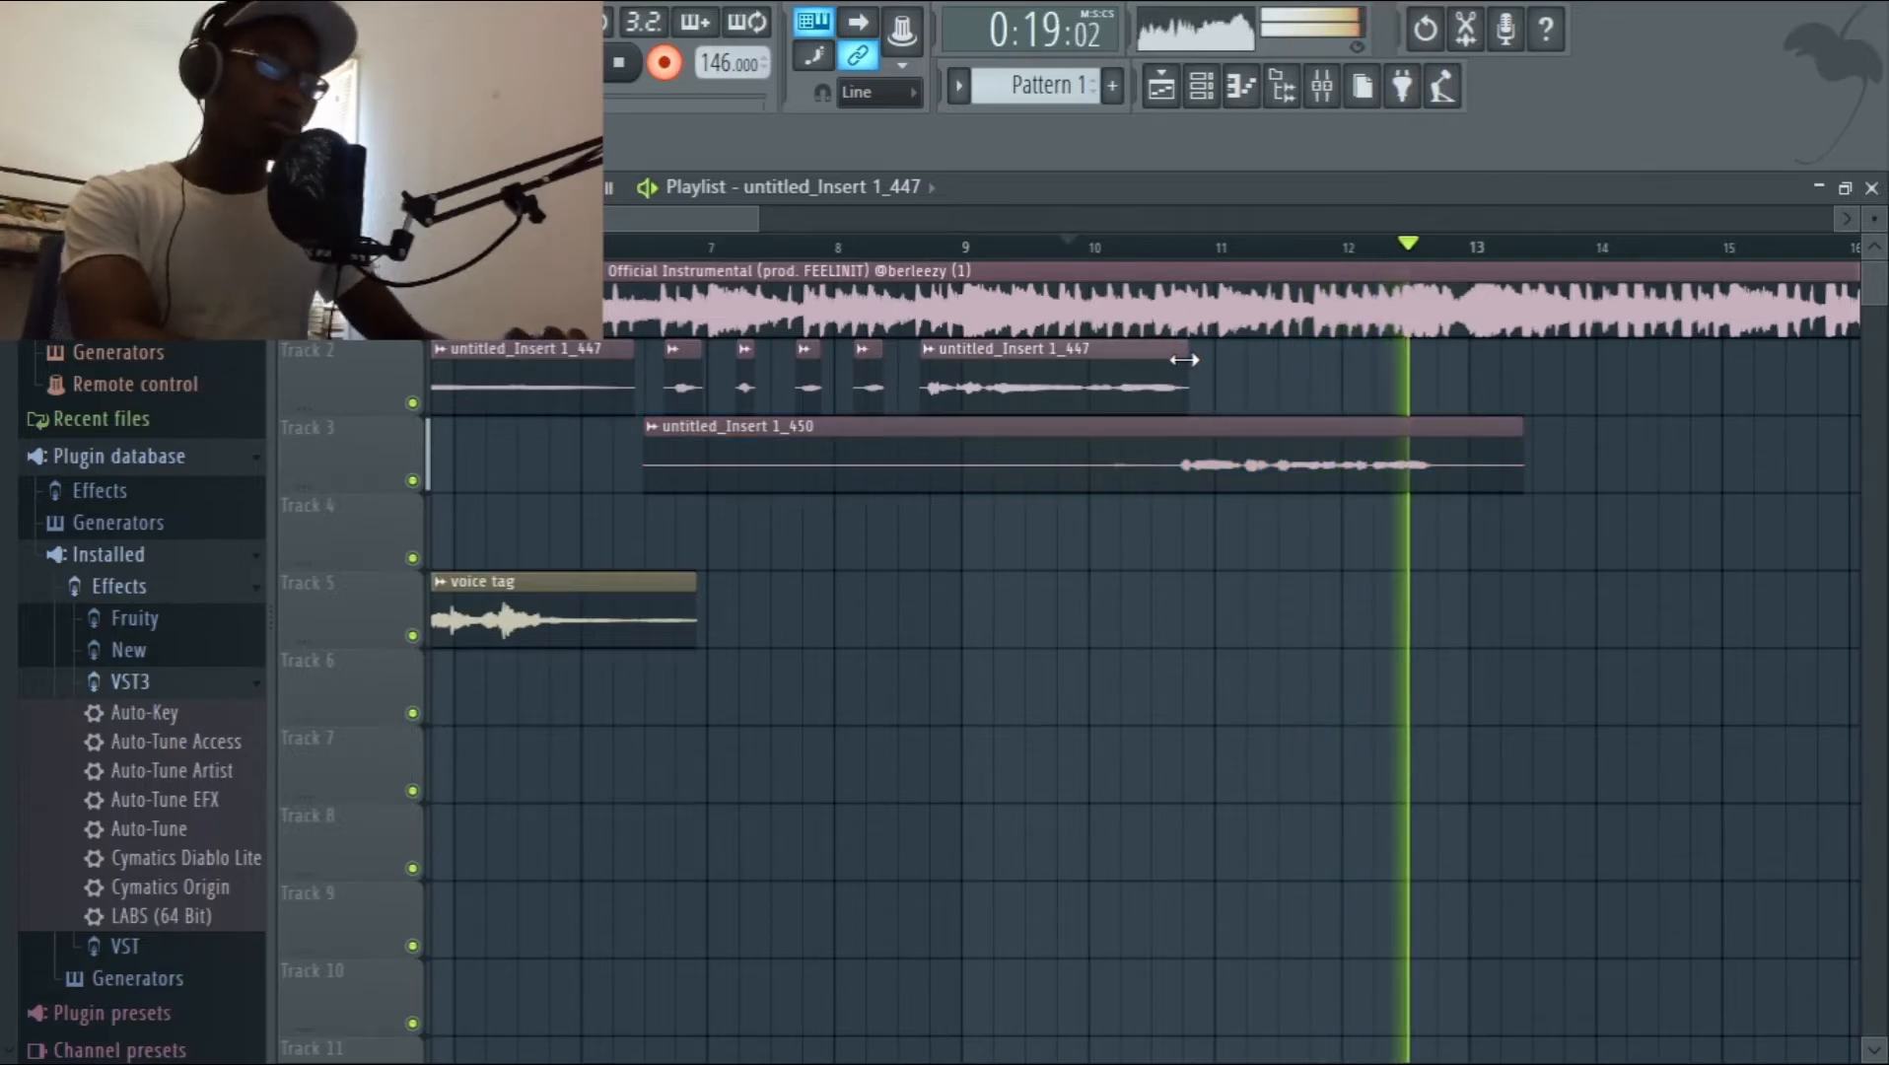
{"action": "left_click", "coordinate": [884, 255]}
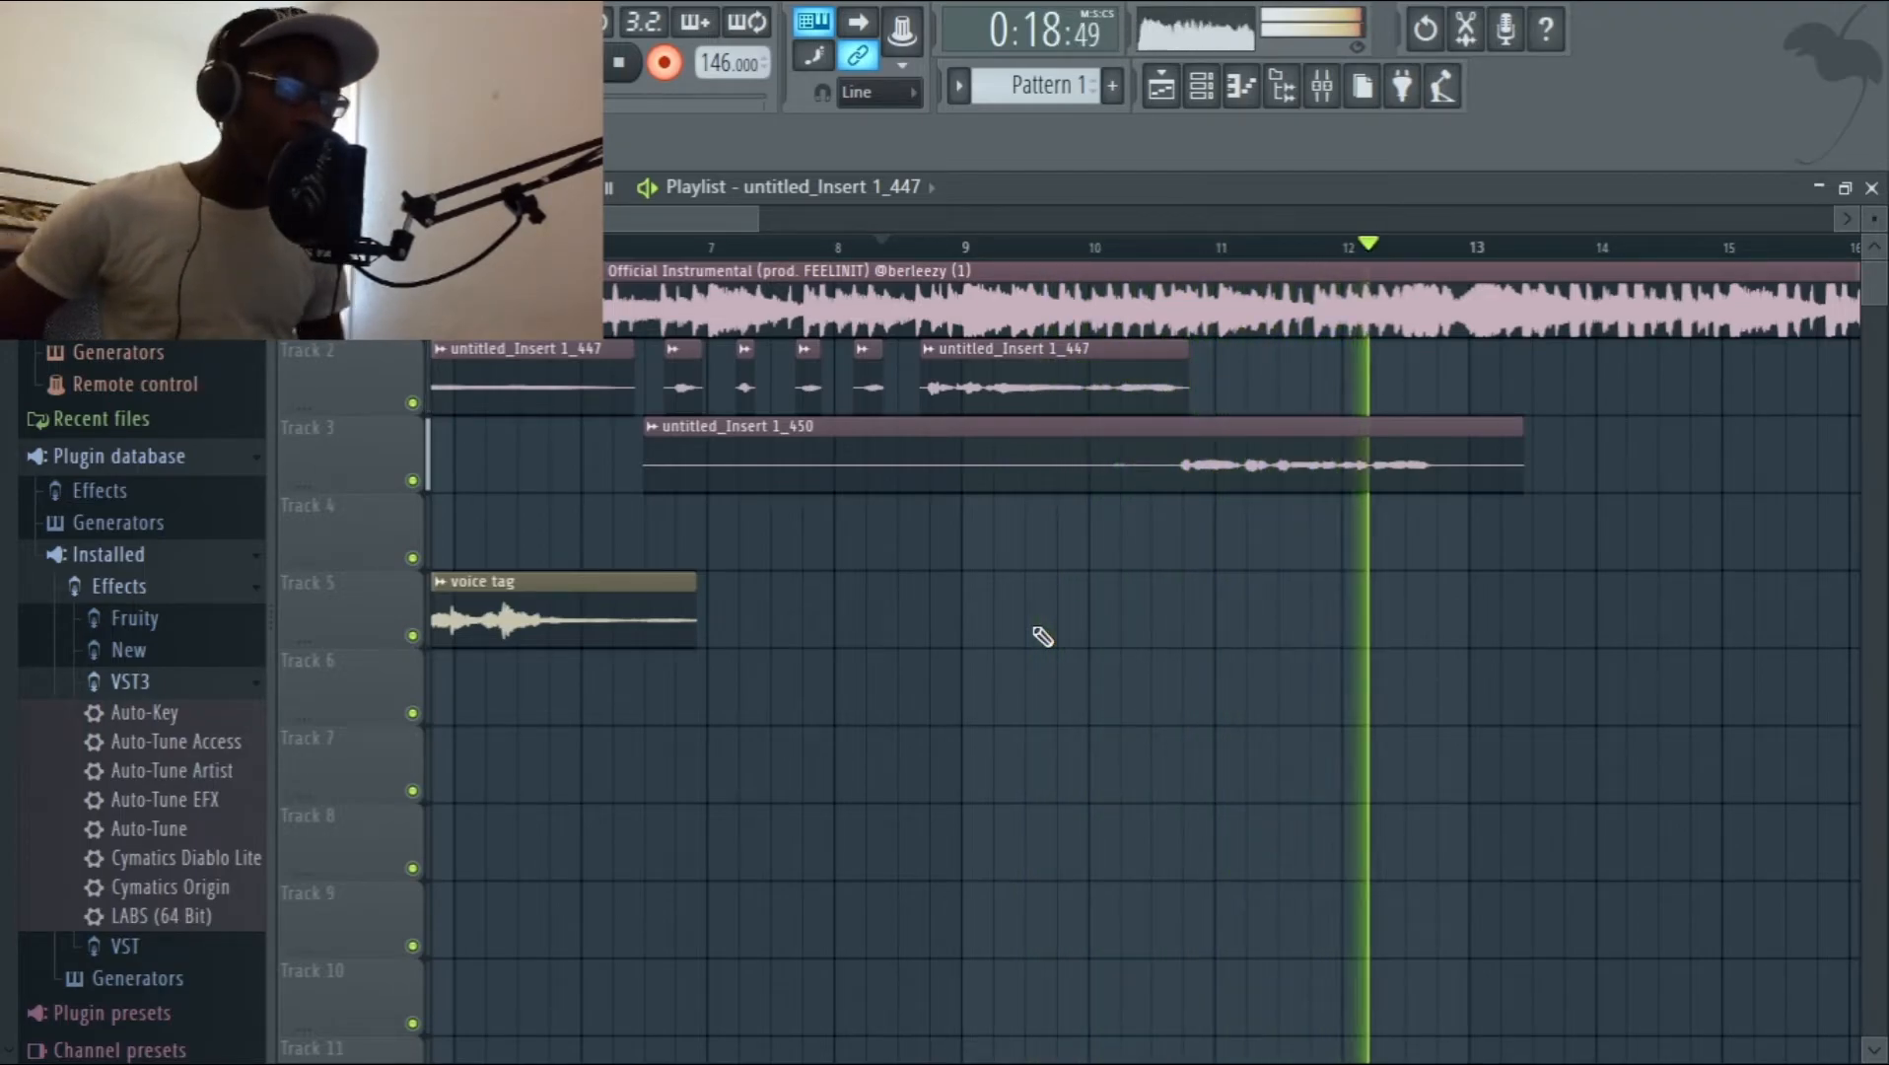
{"action": "key", "text": "space"}
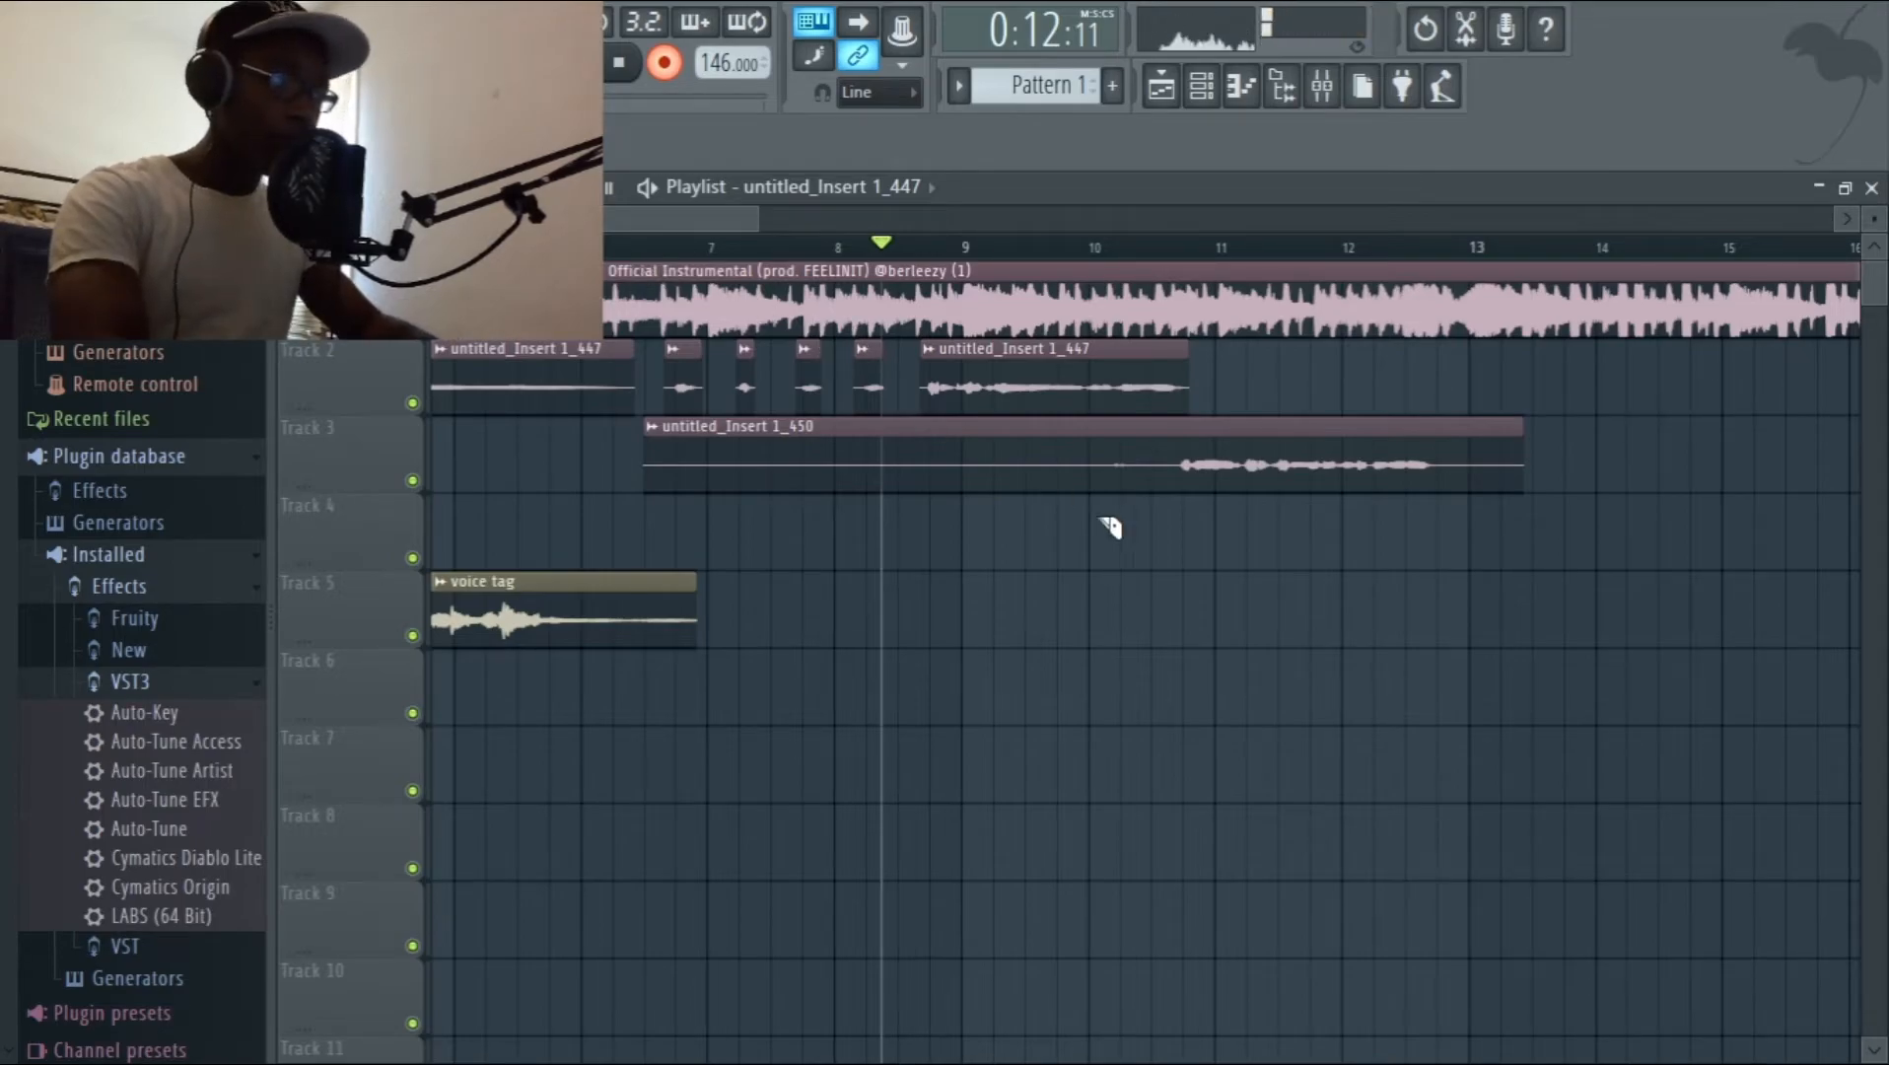
Trim the Track 3 take to its vocal phrase by slicing off both silent ends, and move it to Track 2 after the last clip.
{"action": "left_click", "coordinate": [1188, 469]}
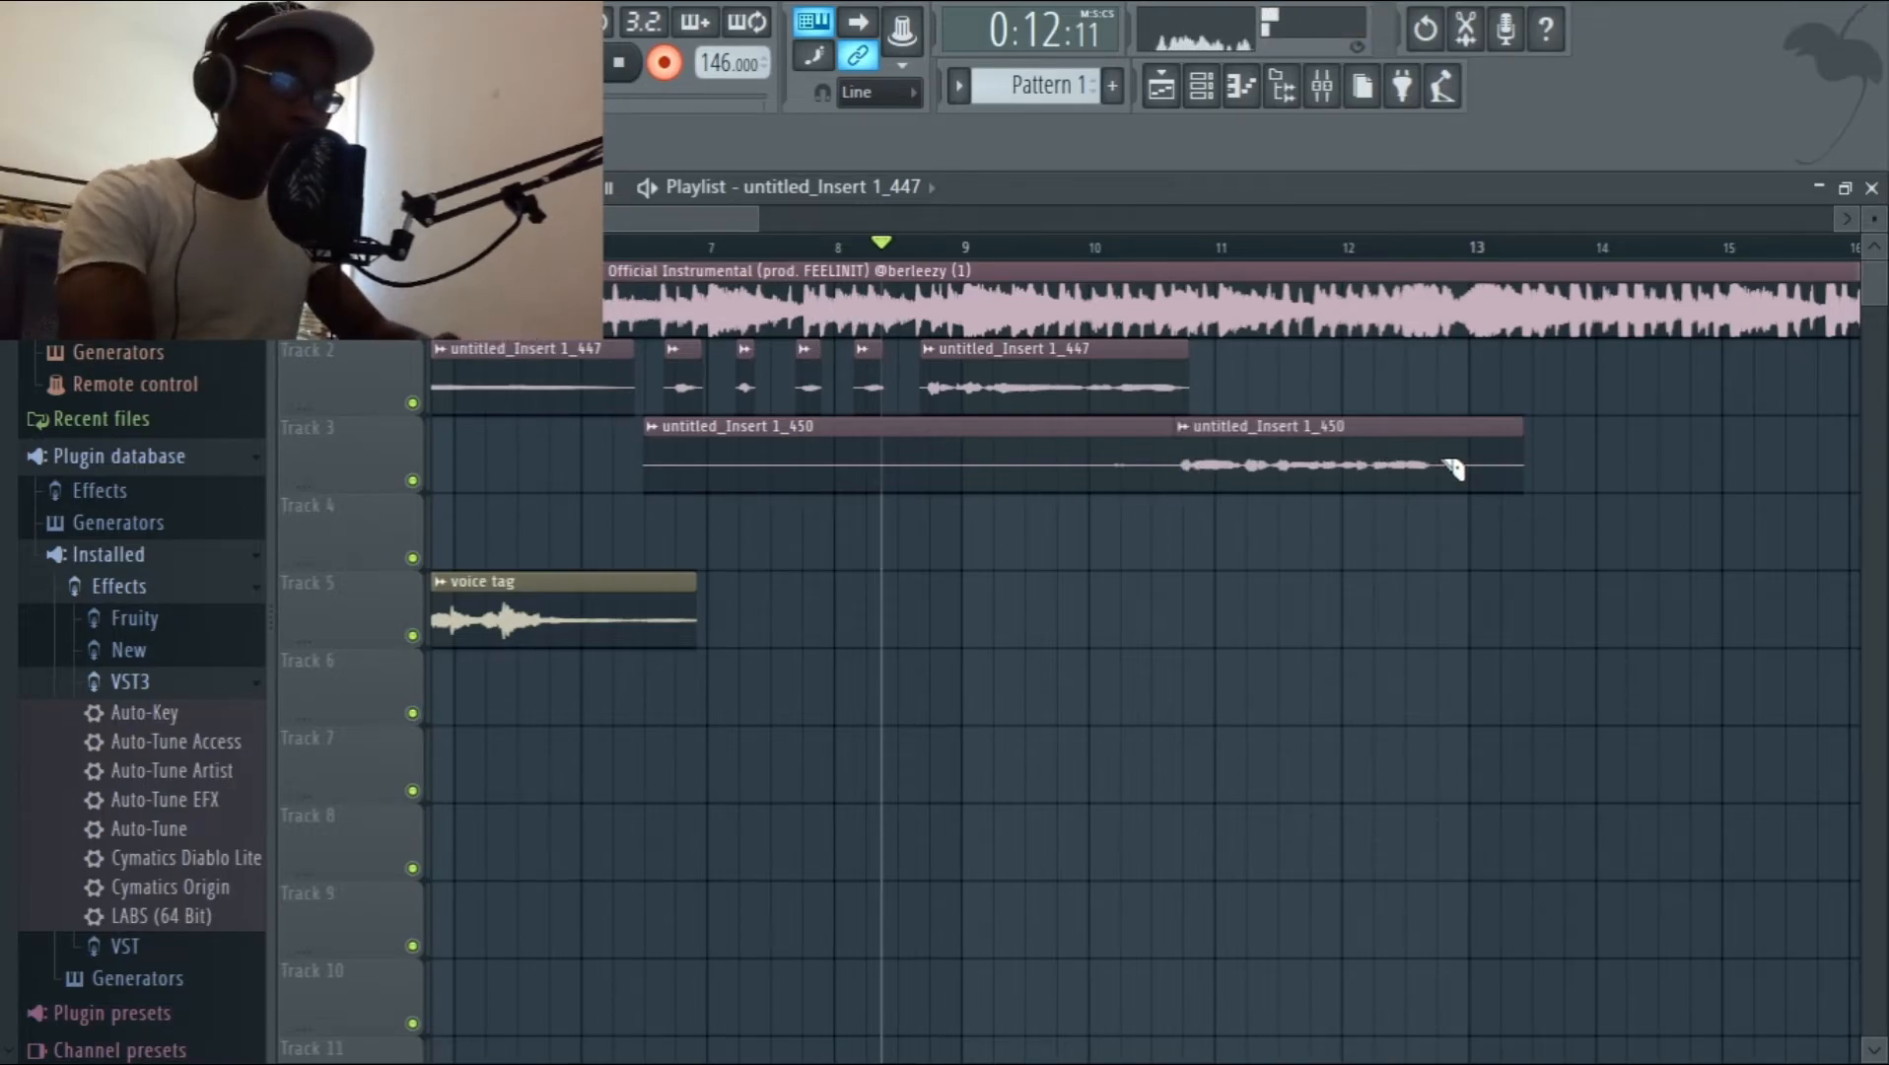
{"action": "left_click", "coordinate": [1445, 471]}
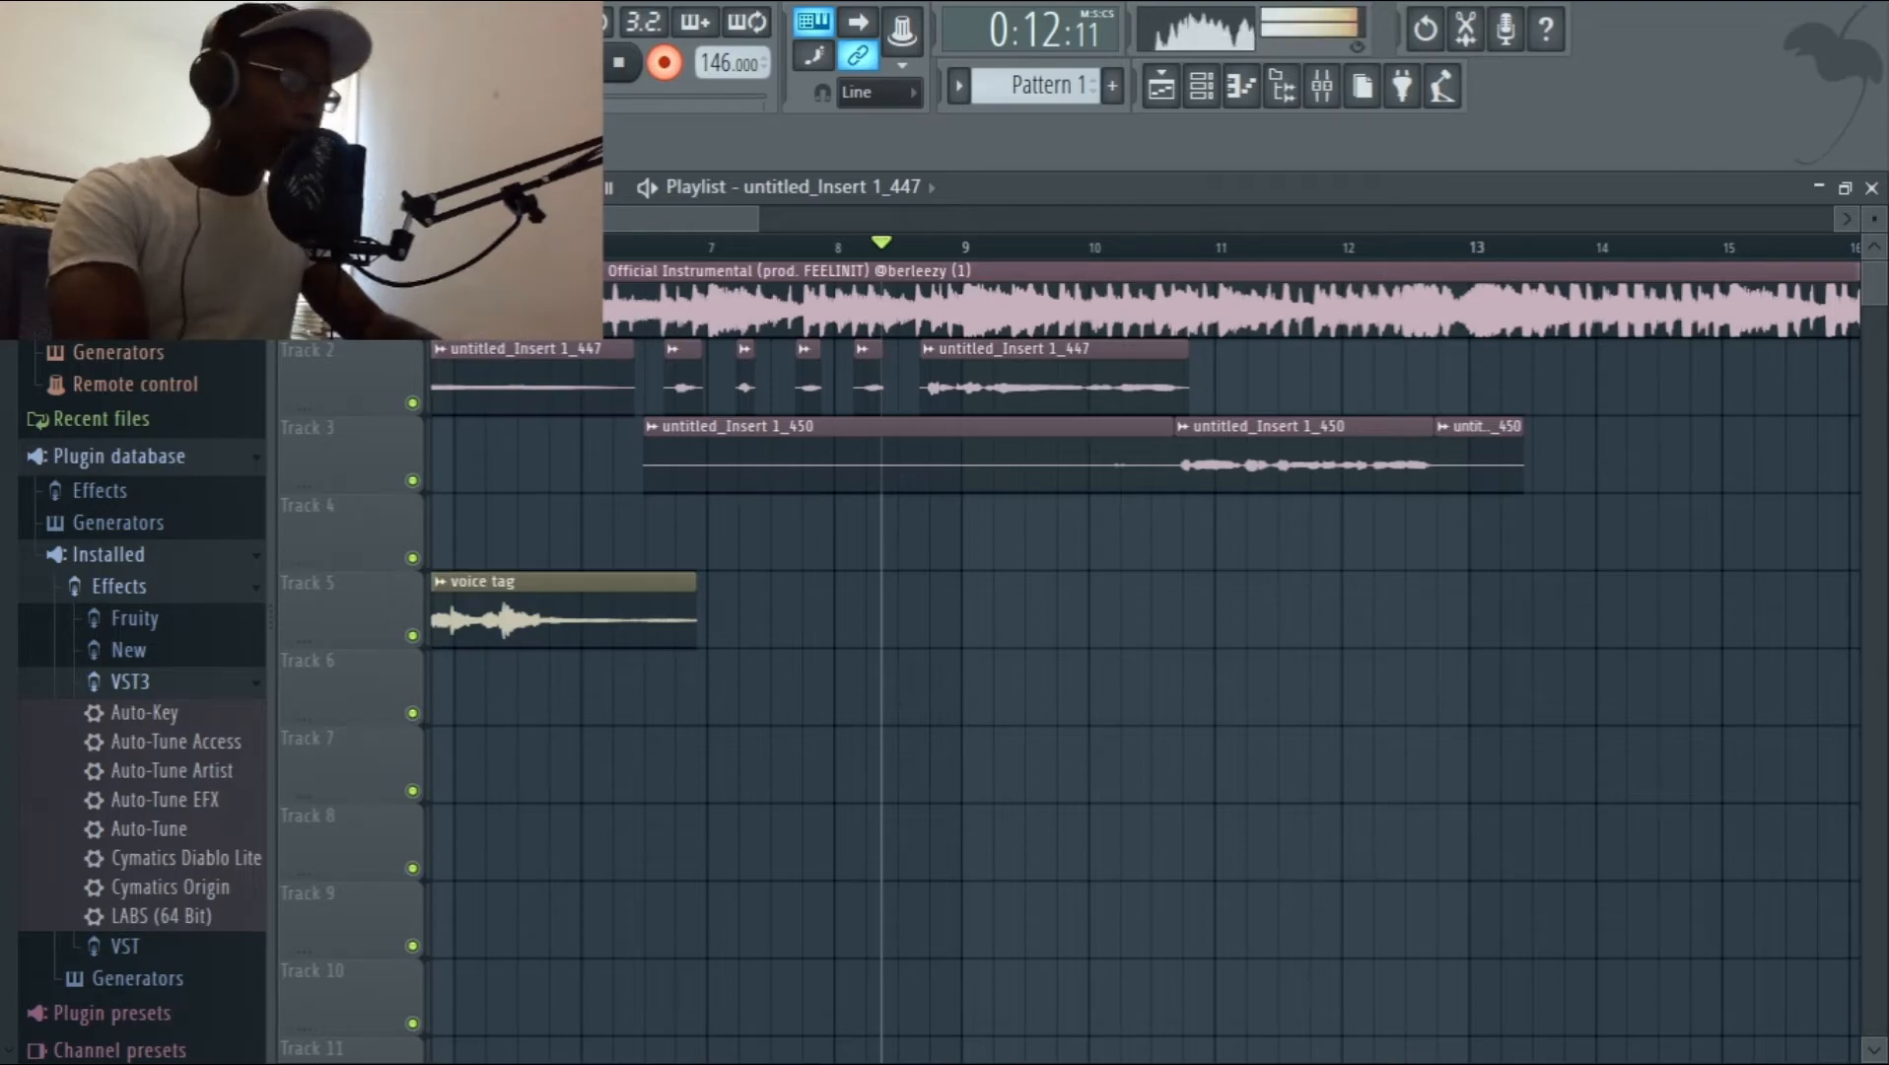
{"action": "right_click", "coordinate": [900, 446]}
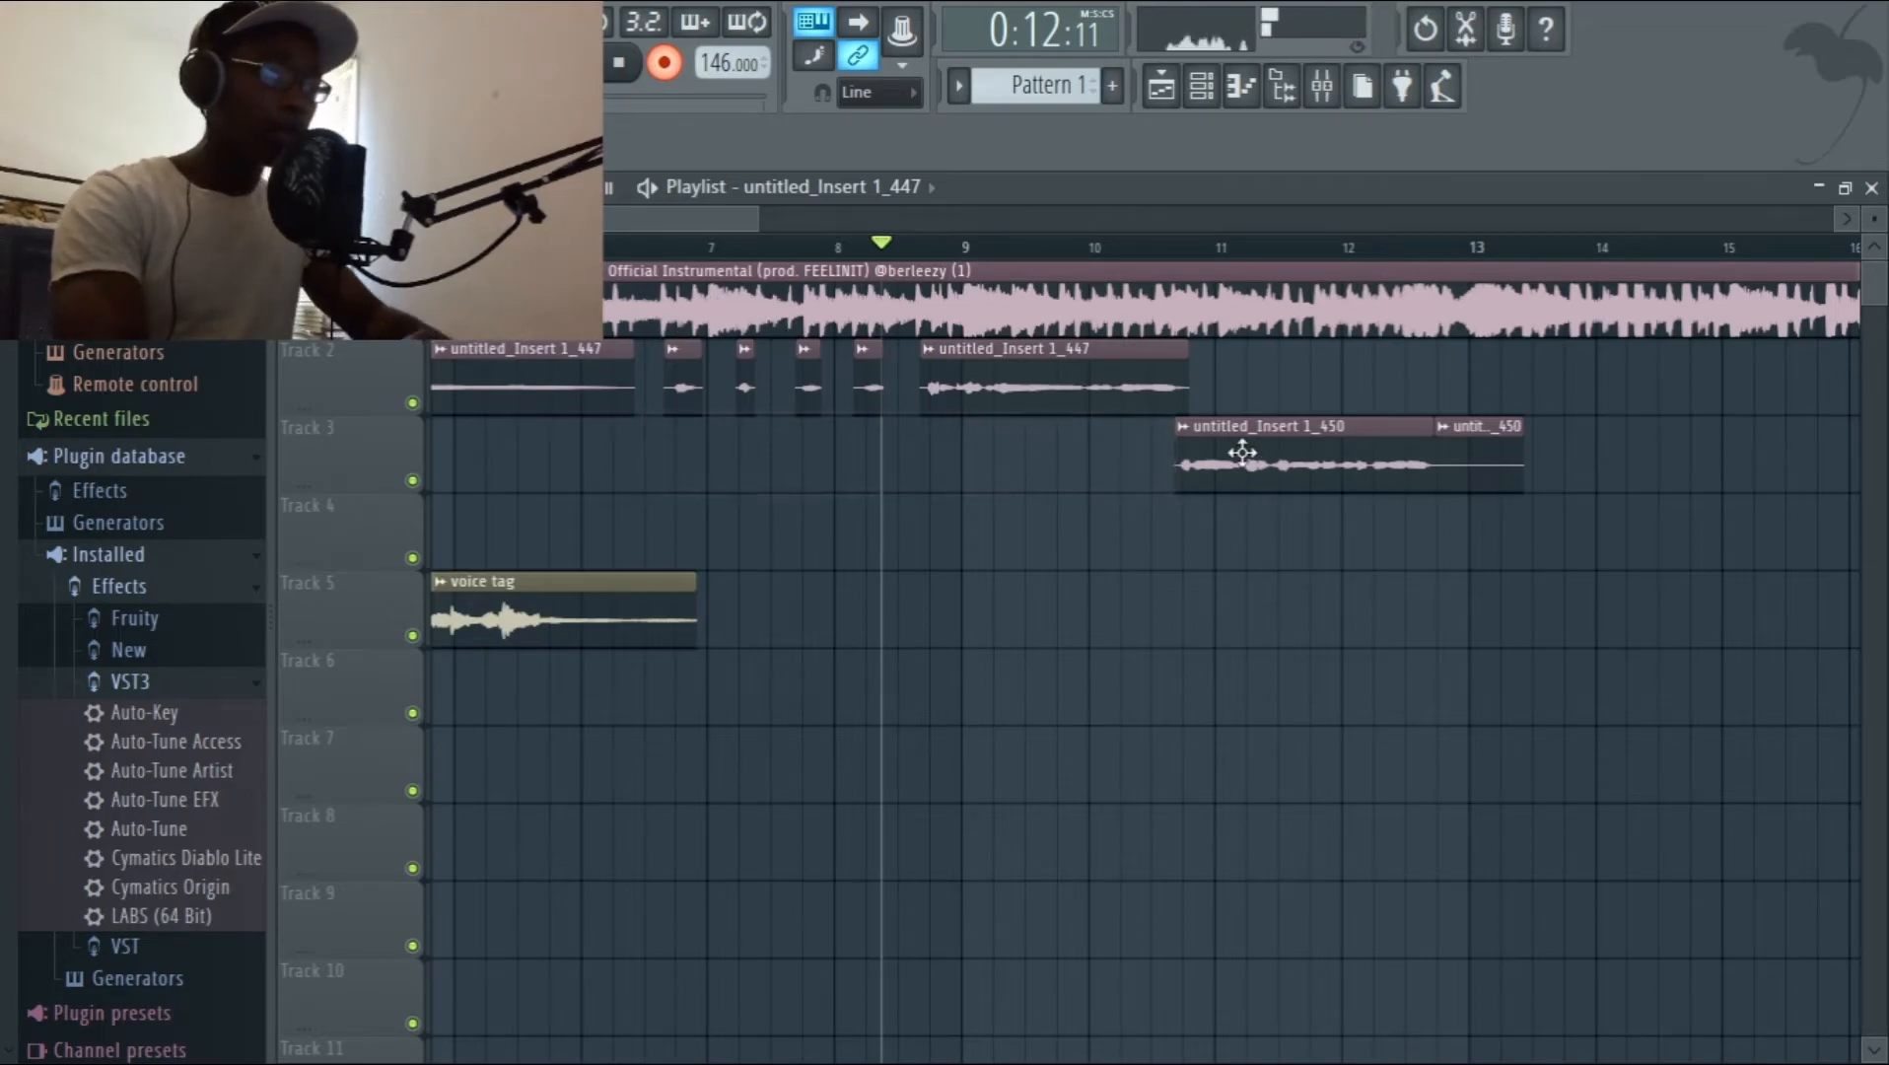
{"action": "right_click", "coordinate": [1496, 467]}
{"action": "left_click_drag", "start_coordinate": [1496, 467], "coordinate": [1081, 362]}
{"action": "key", "text": "shift+Up"}
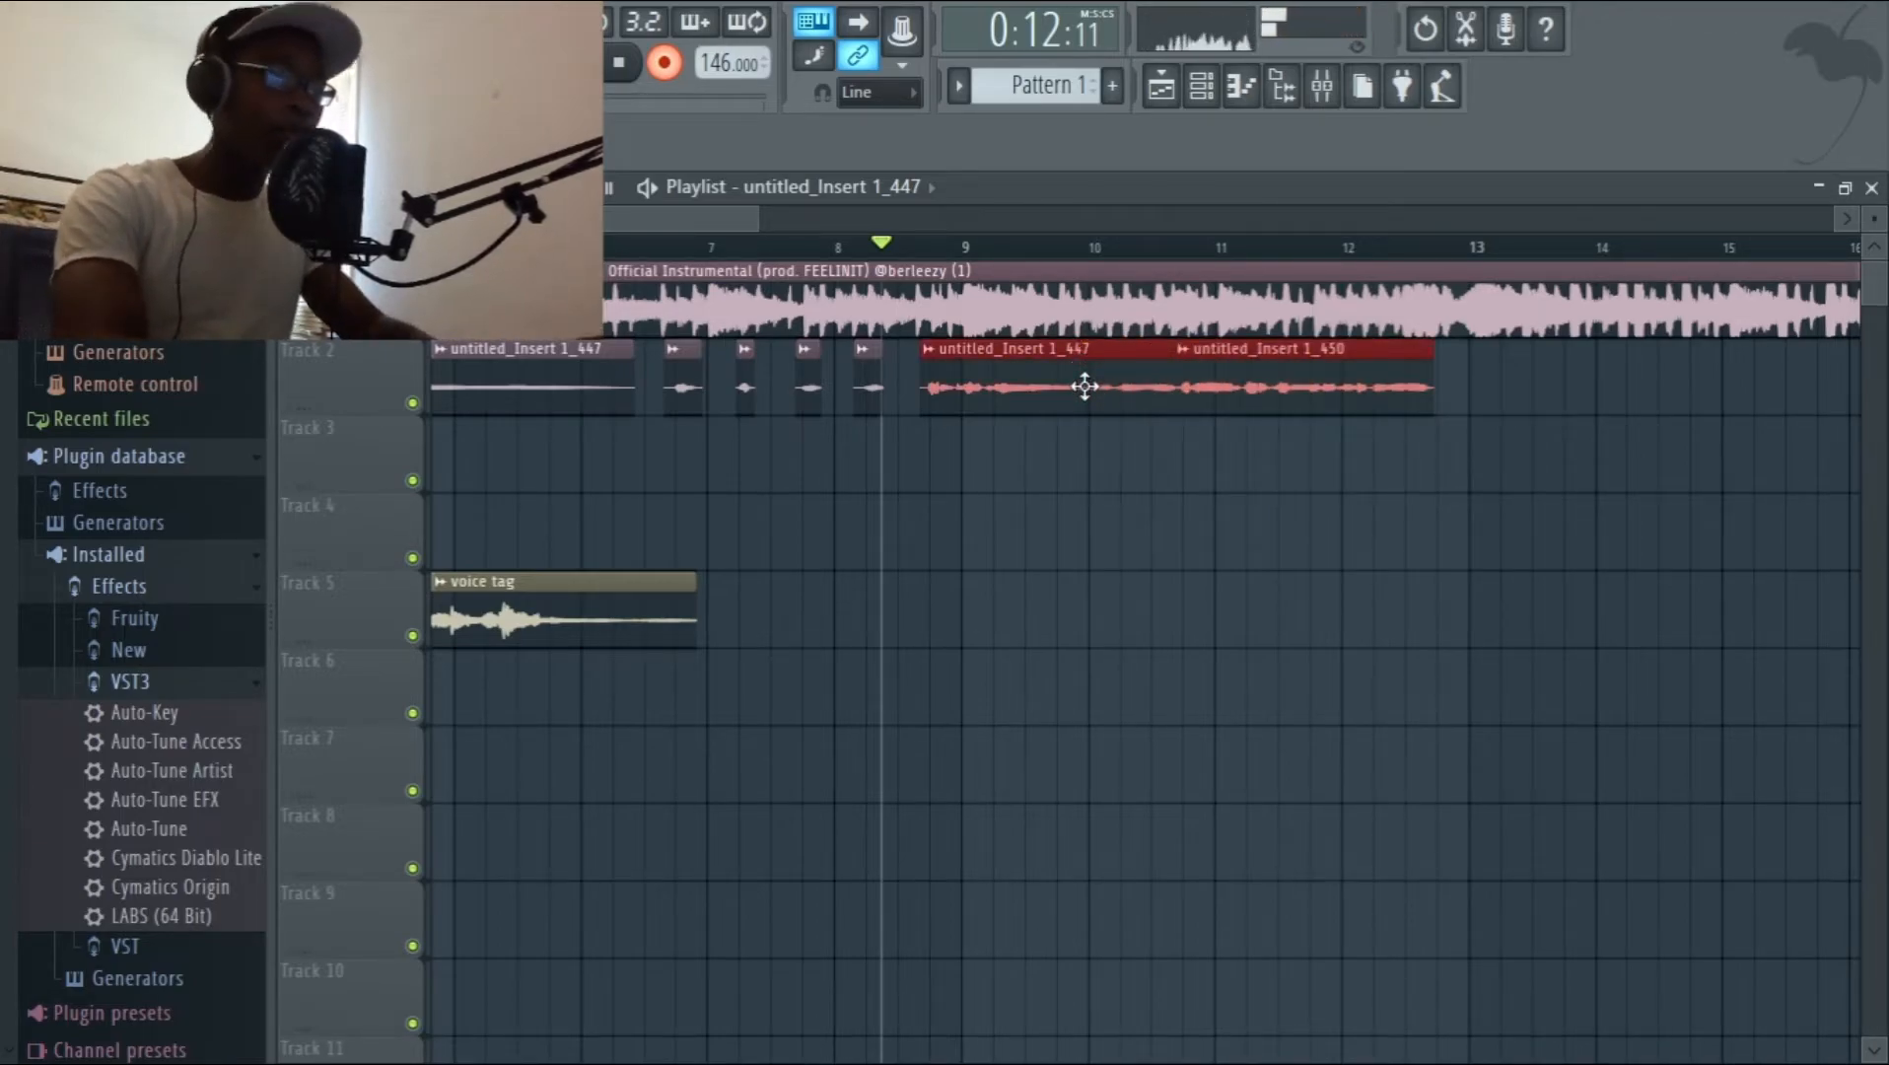
Place a copy of the long untitled_Insert 1_447 clip directly after the untitled_Insert 1_450 clip on Track 2 and audition the sequence.
{"action": "left_click", "coordinate": [1457, 390]}
{"action": "left_click_drag", "start_coordinate": [1486, 429], "coordinate": [1449, 435]}
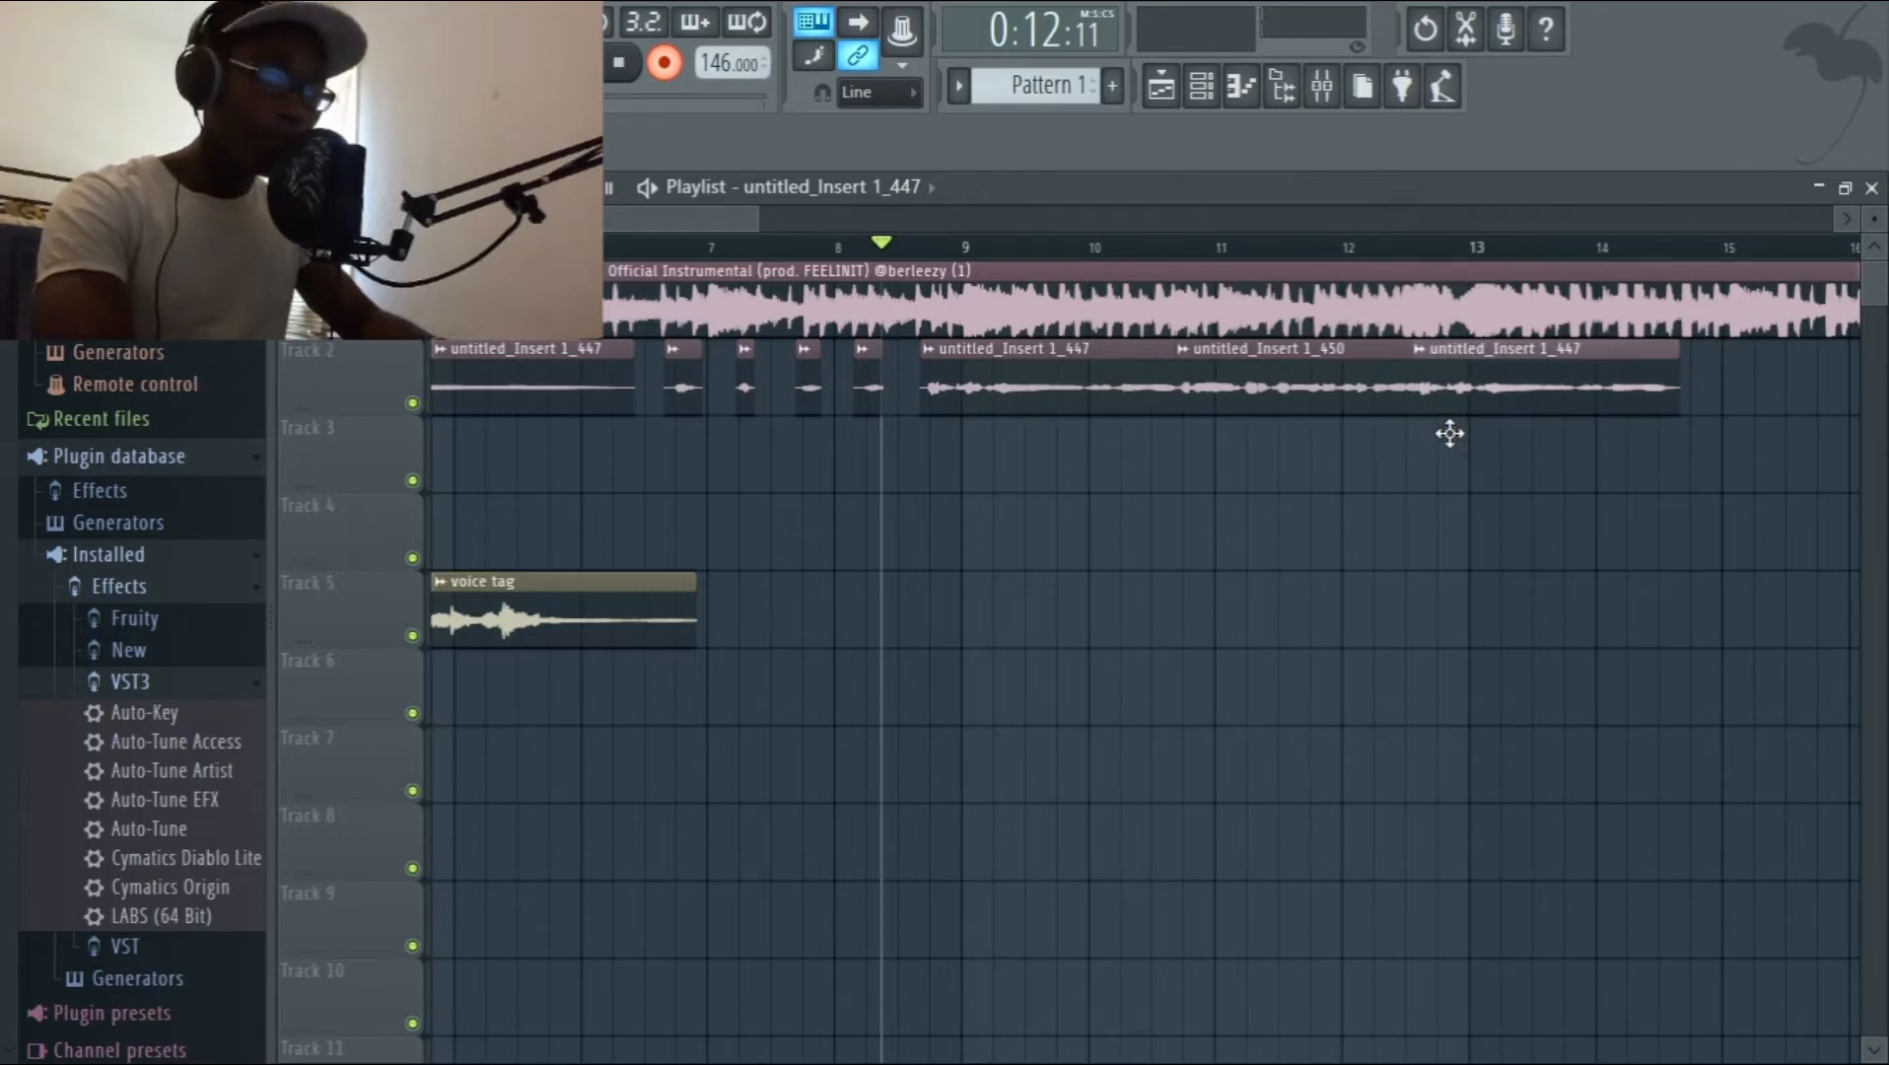
{"action": "left_click_drag", "start_coordinate": [1446, 433], "coordinate": [1467, 423]}
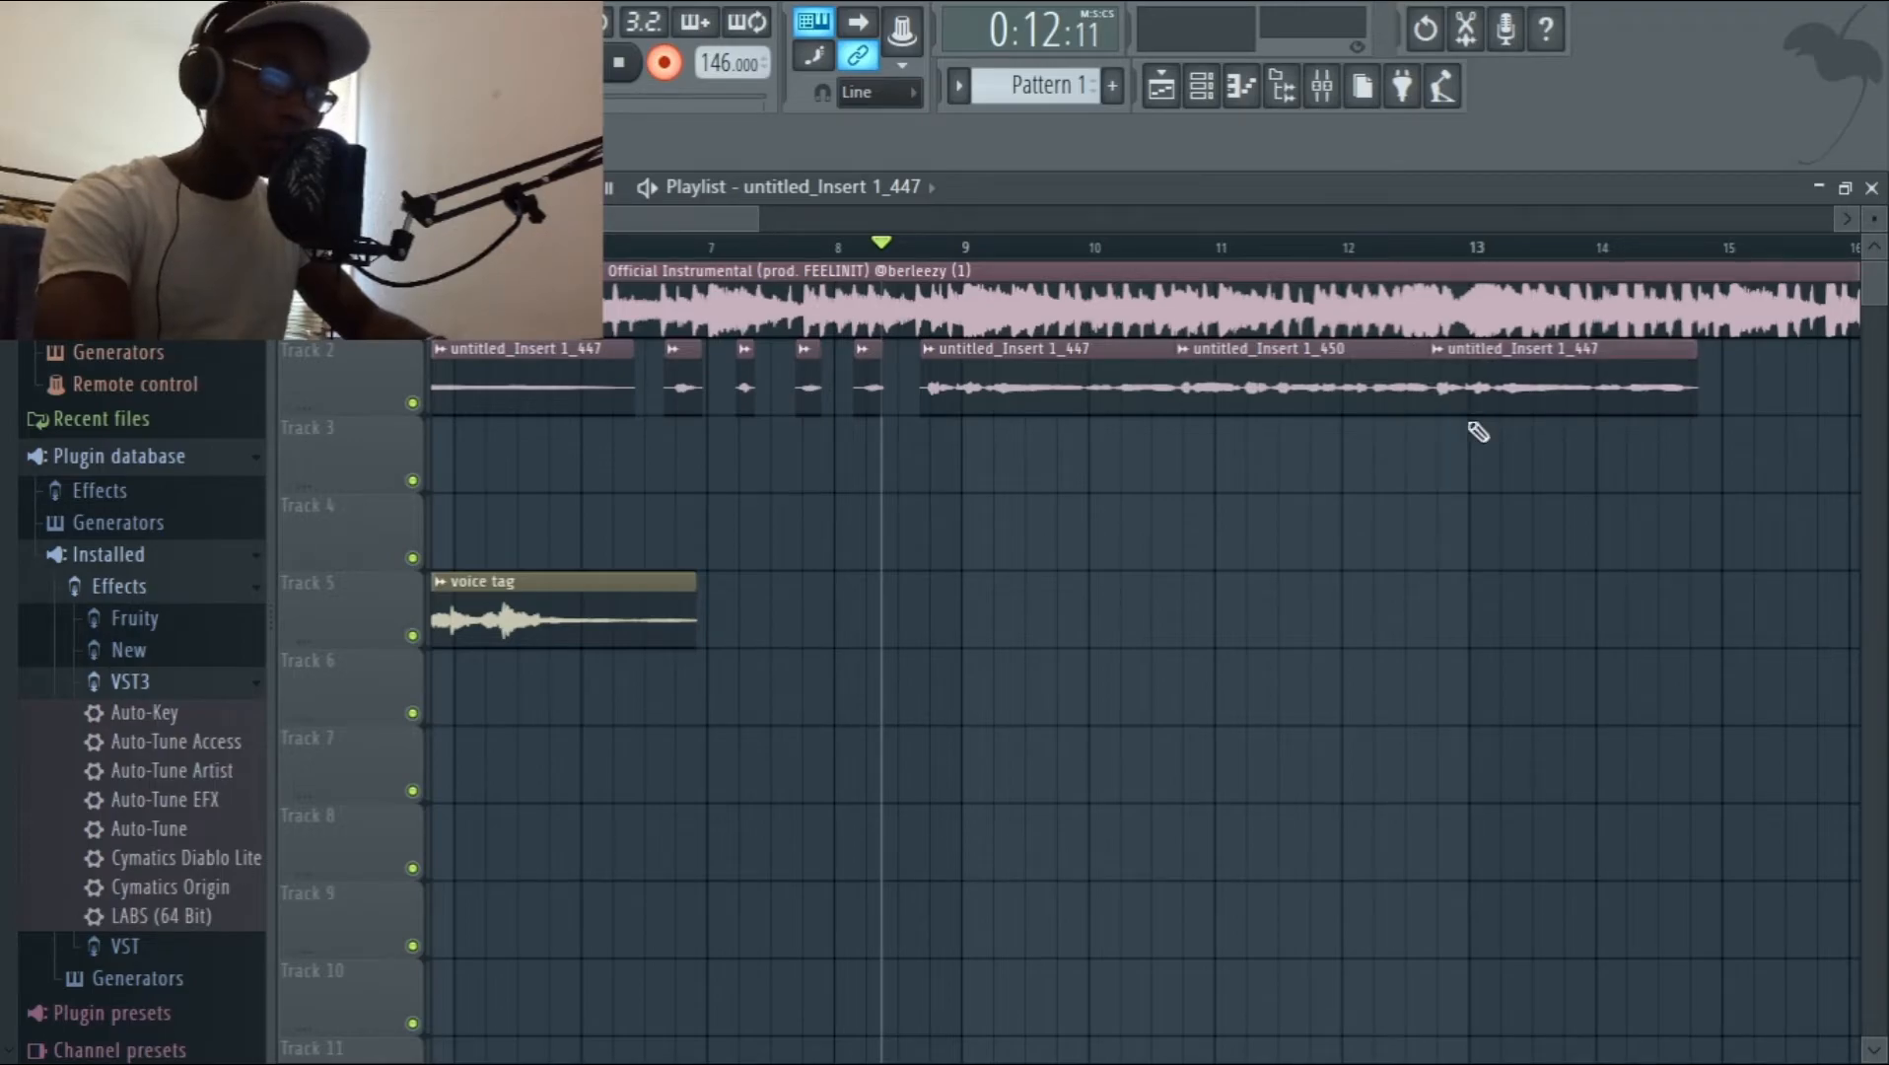
{"action": "key", "text": "space"}
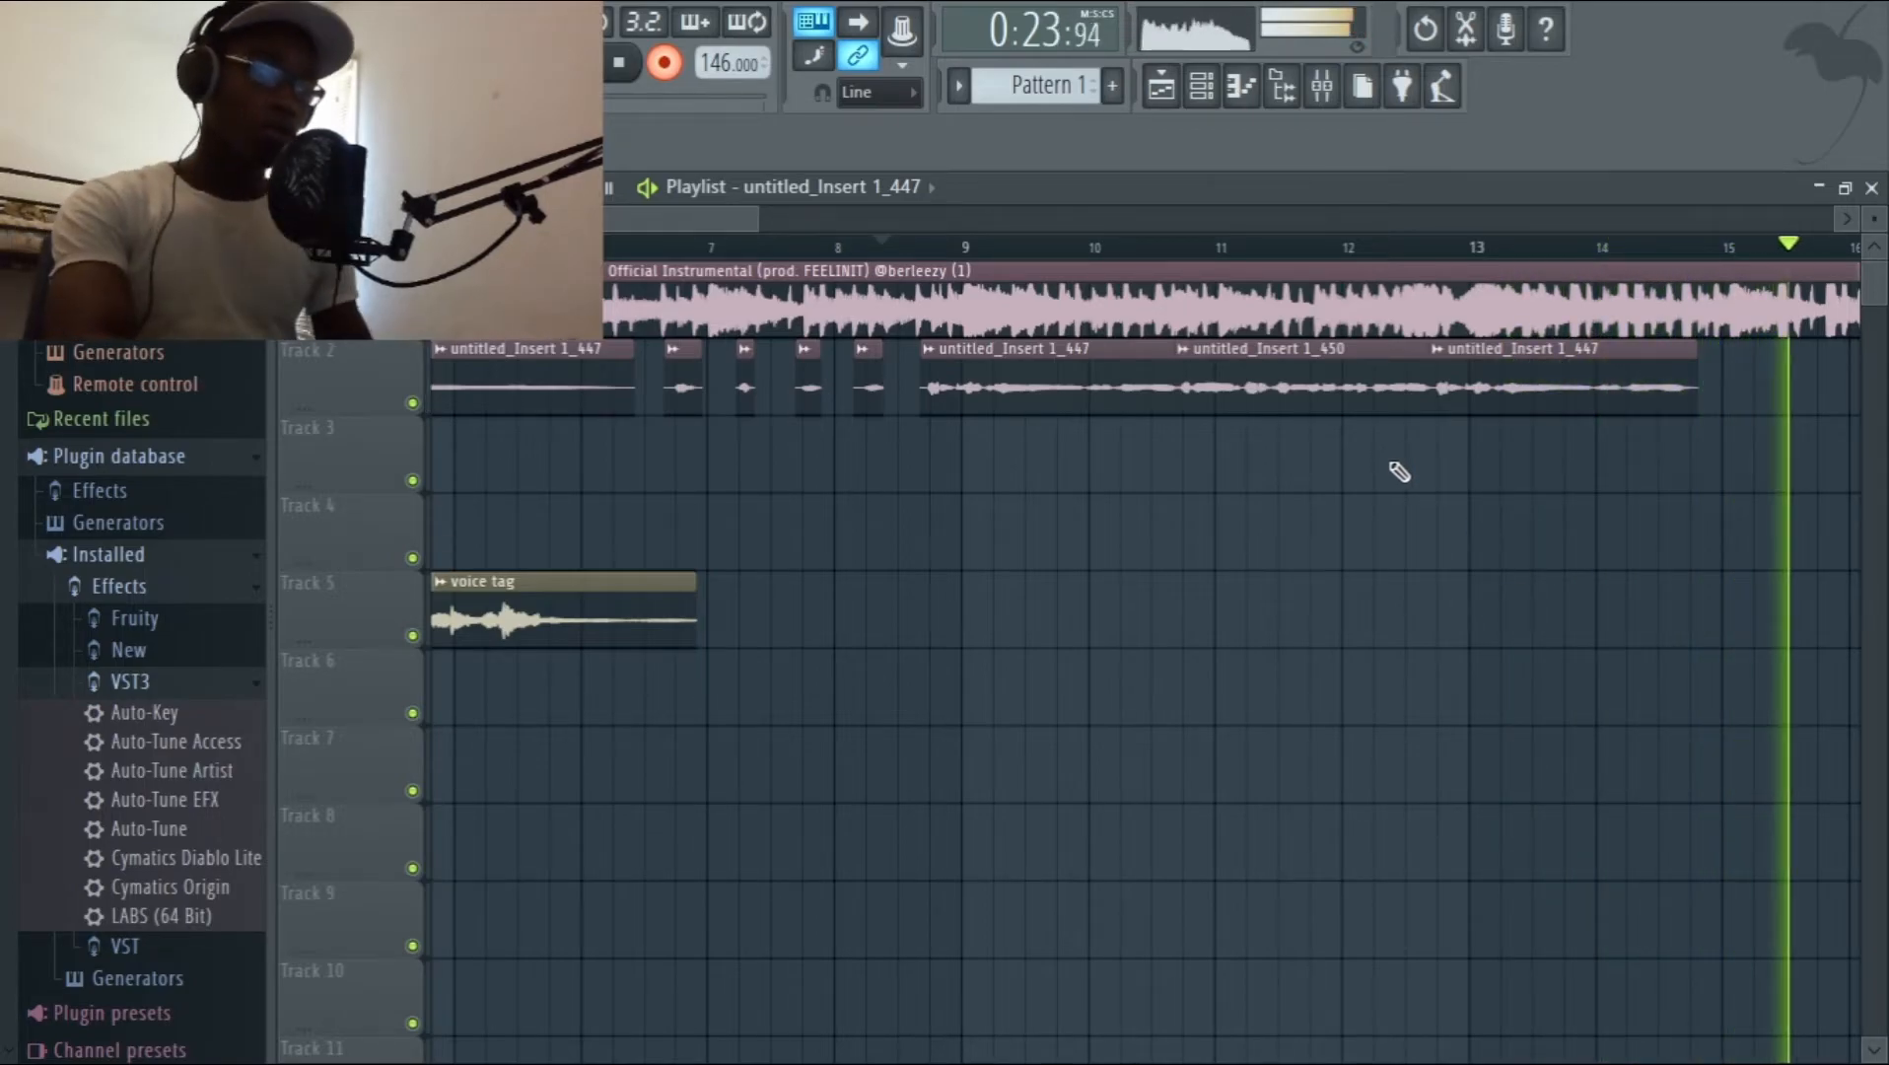
{"action": "left_click", "coordinate": [1366, 407]}
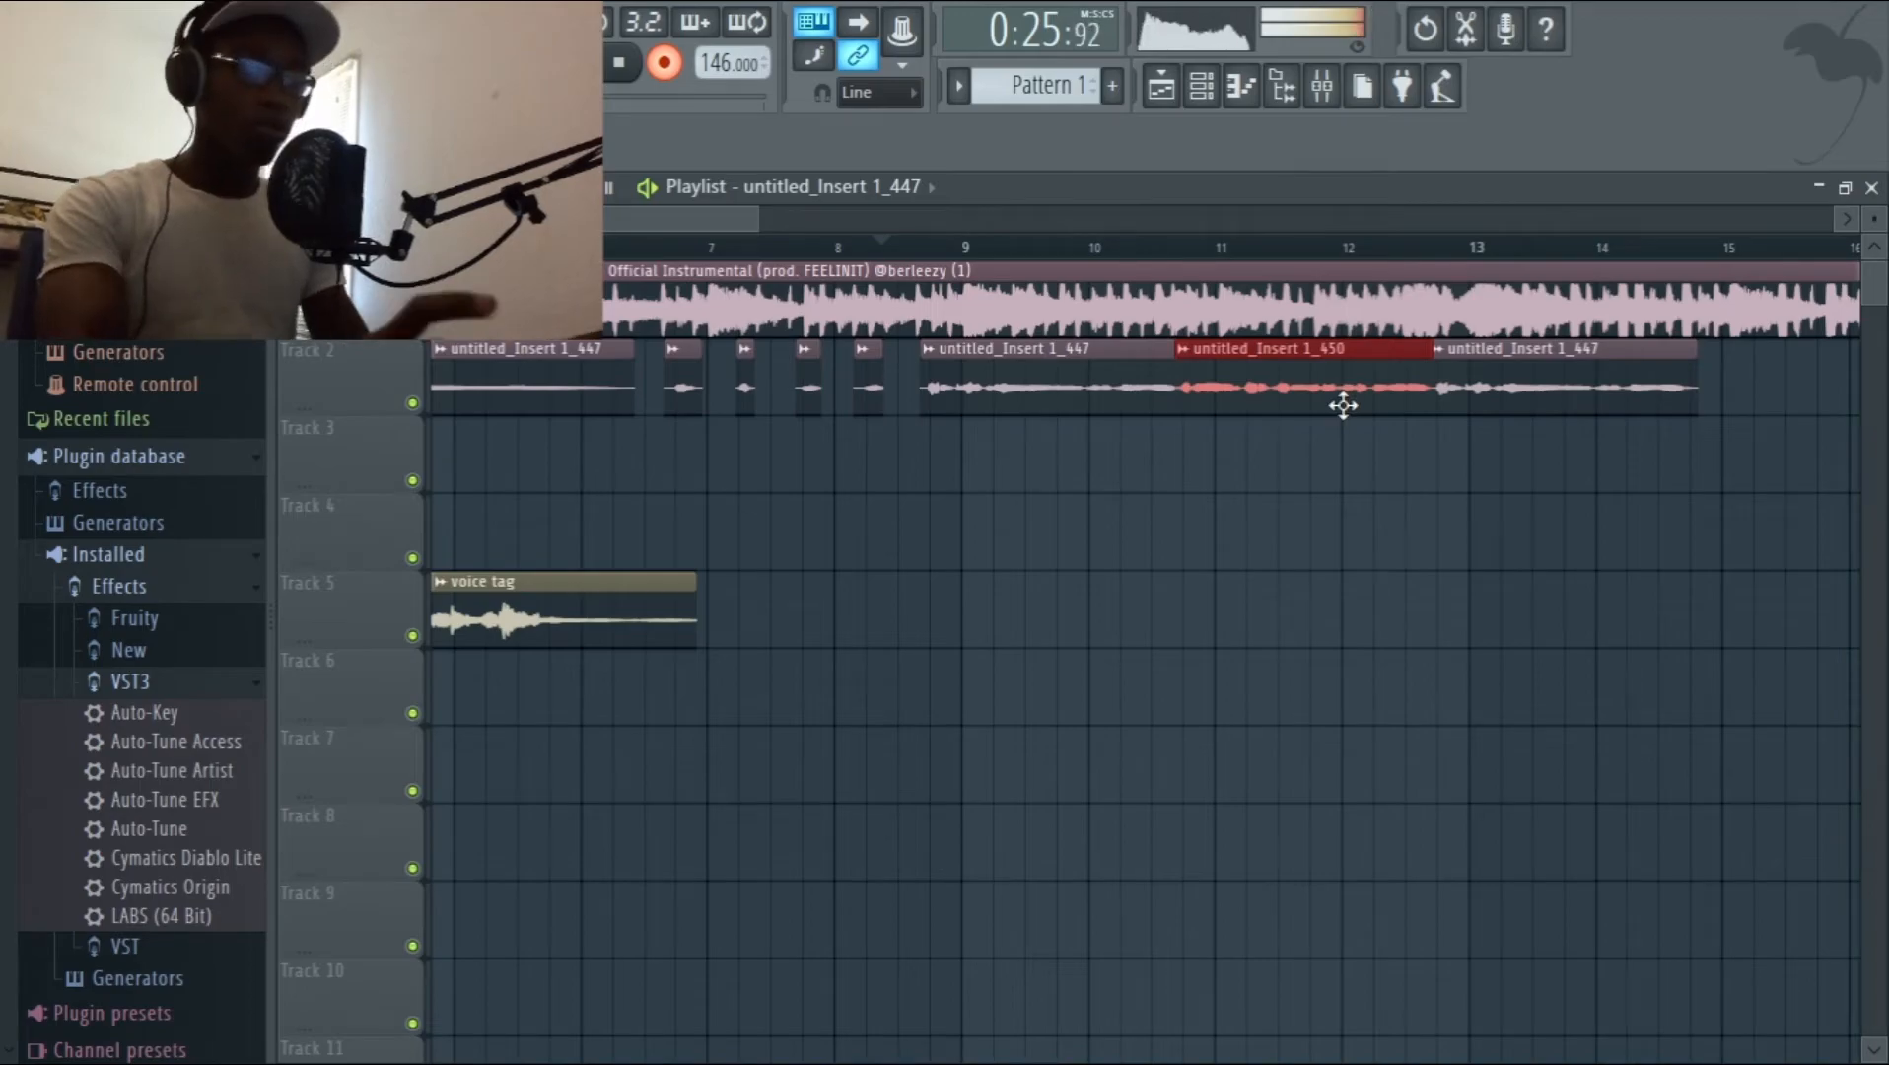
{"action": "key", "text": "space"}
{"action": "key", "text": "space"}
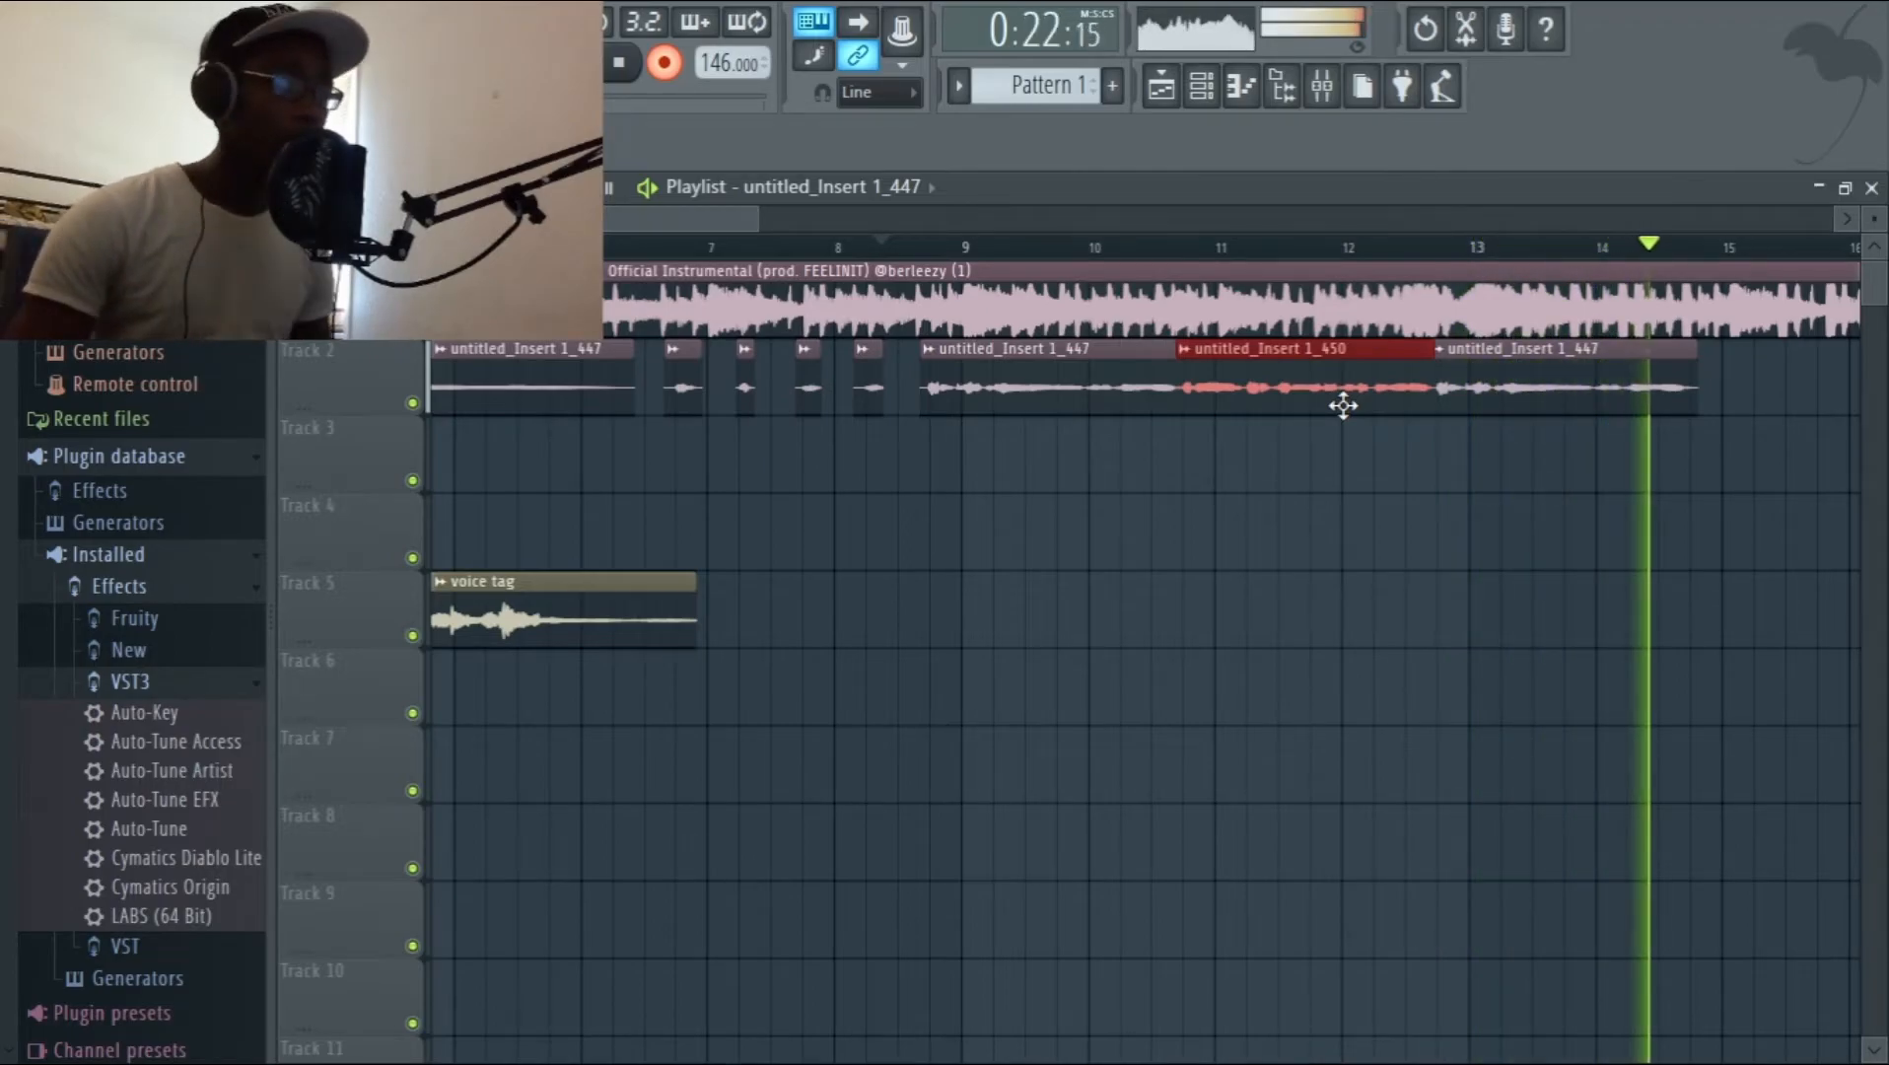
{"action": "key", "text": "space"}
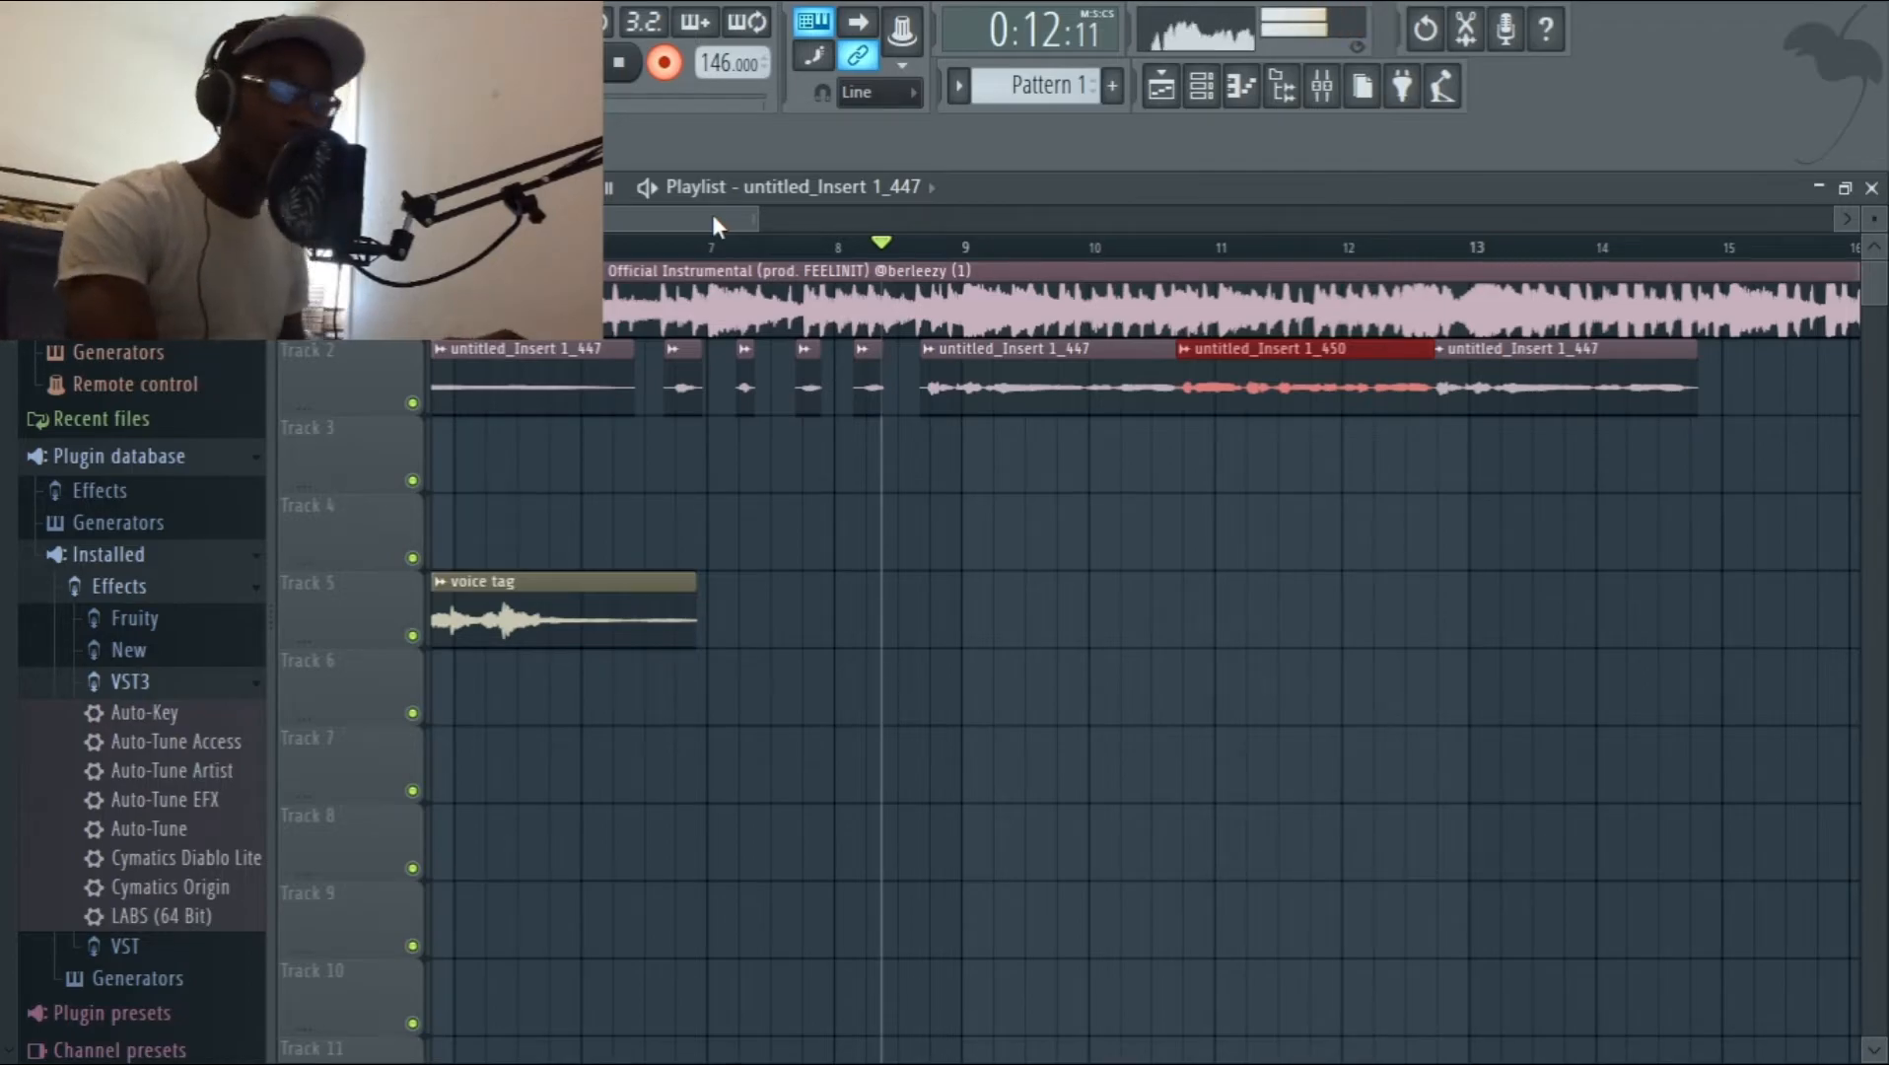
Copy the untitled_Insert 1_450 clip to the end of the Track 2 vocals before bar 15, and nudge it slightly earlier against playback.
{"action": "left_click_drag", "start_coordinate": [711, 214], "coordinate": [779, 225]}
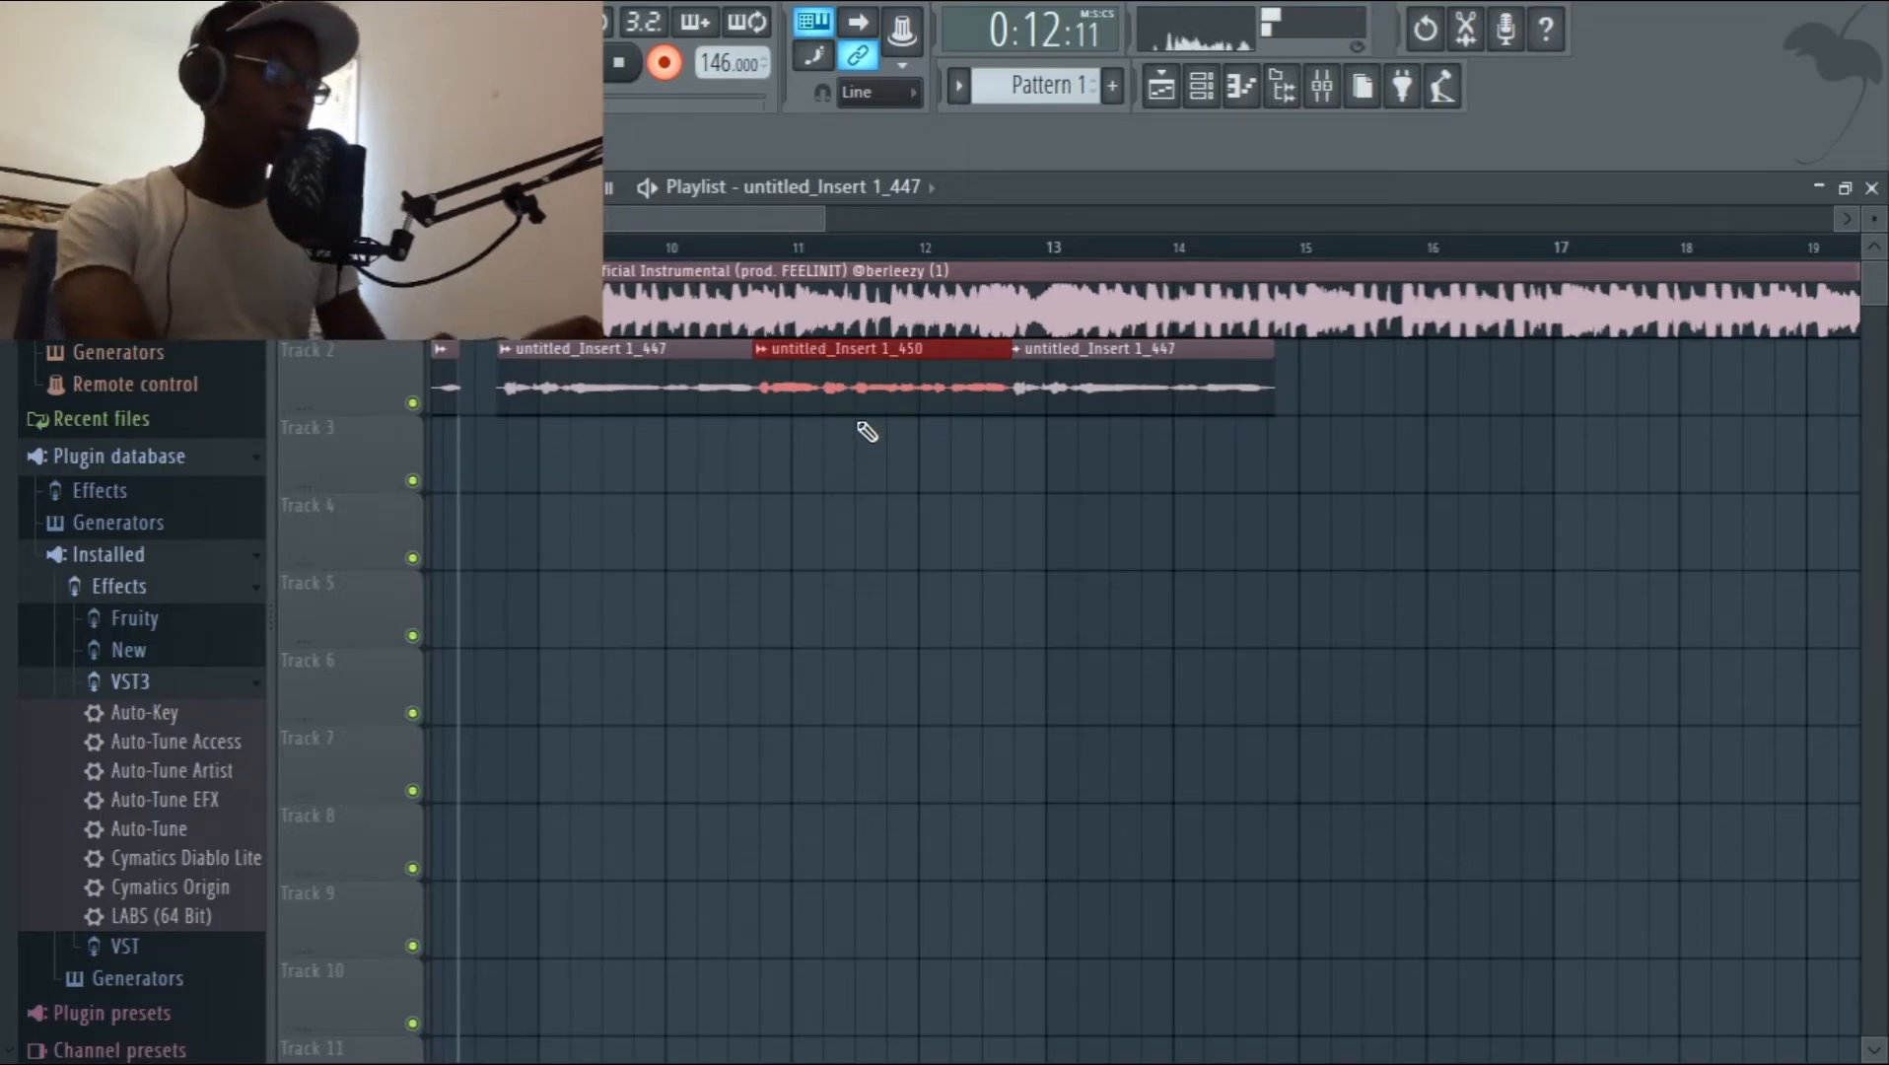
{"action": "left_click_drag", "start_coordinate": [862, 386], "coordinate": [1380, 328]}
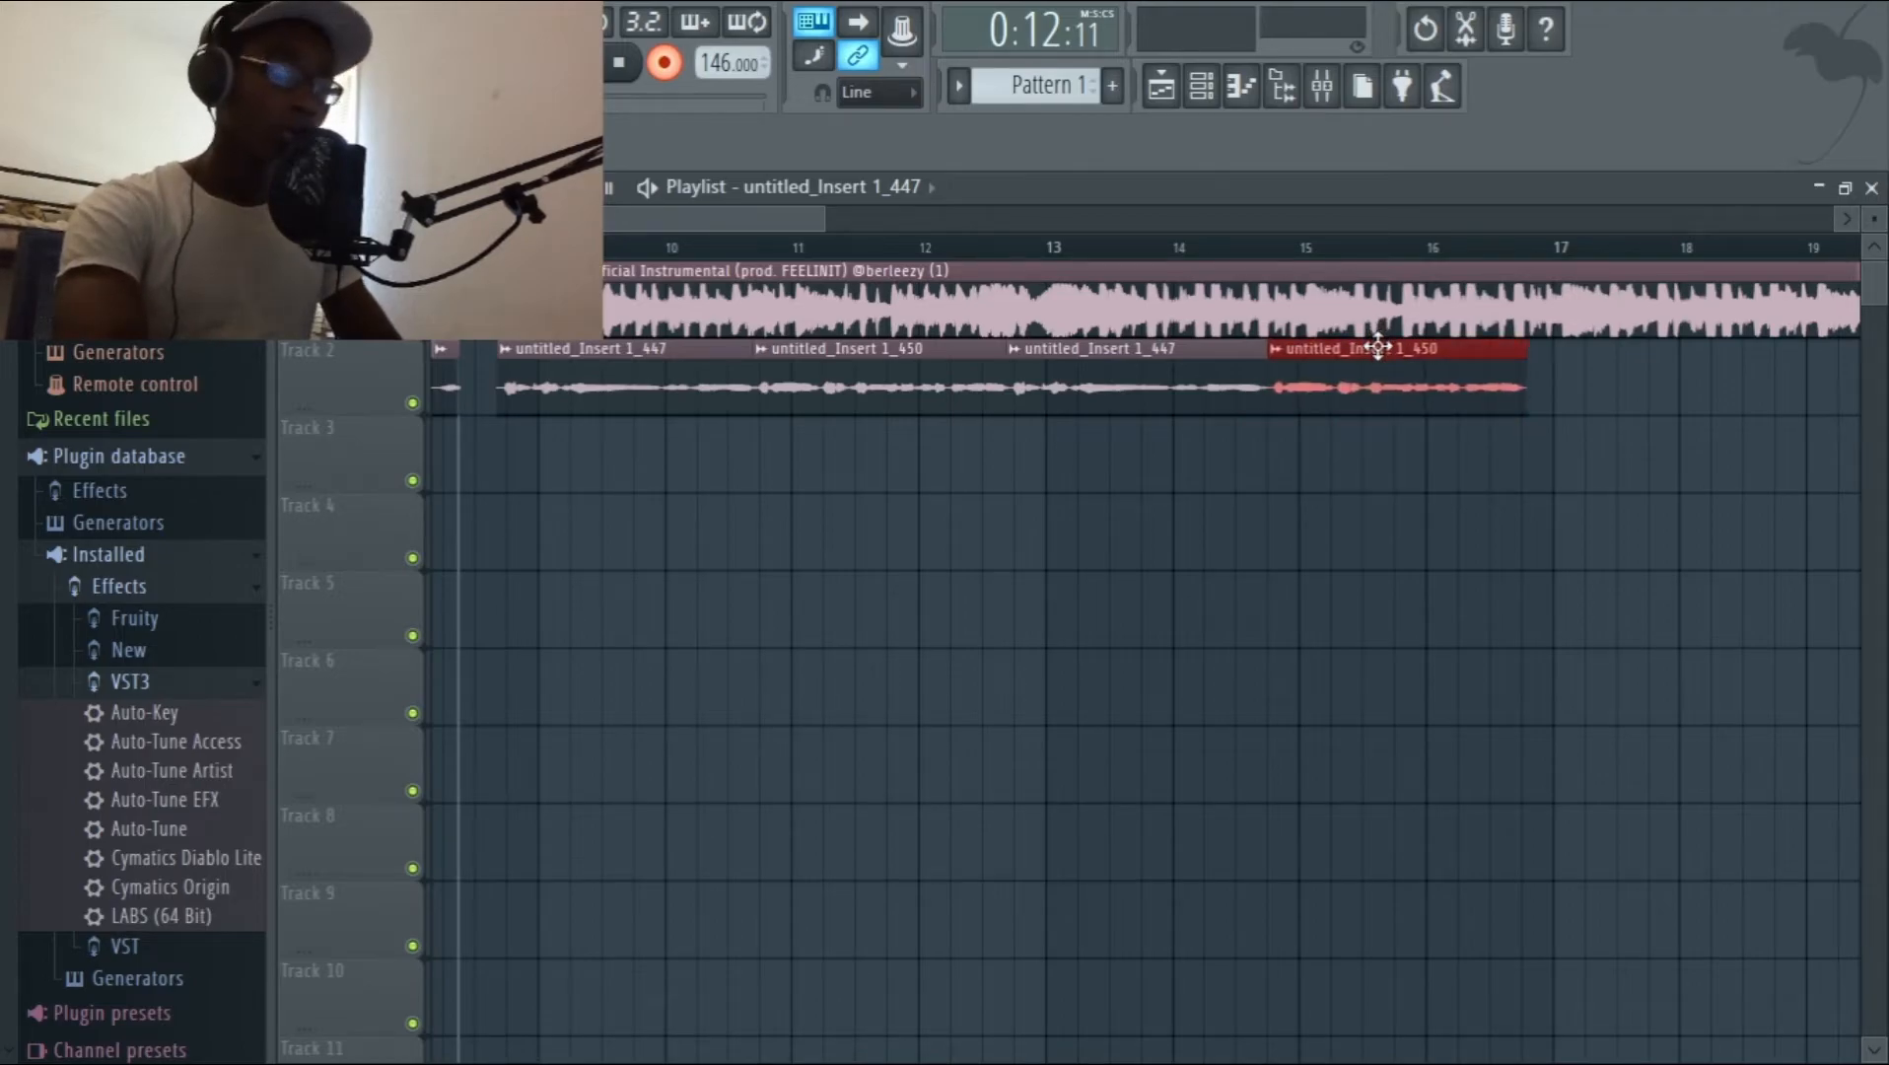
{"action": "key", "text": "space"}
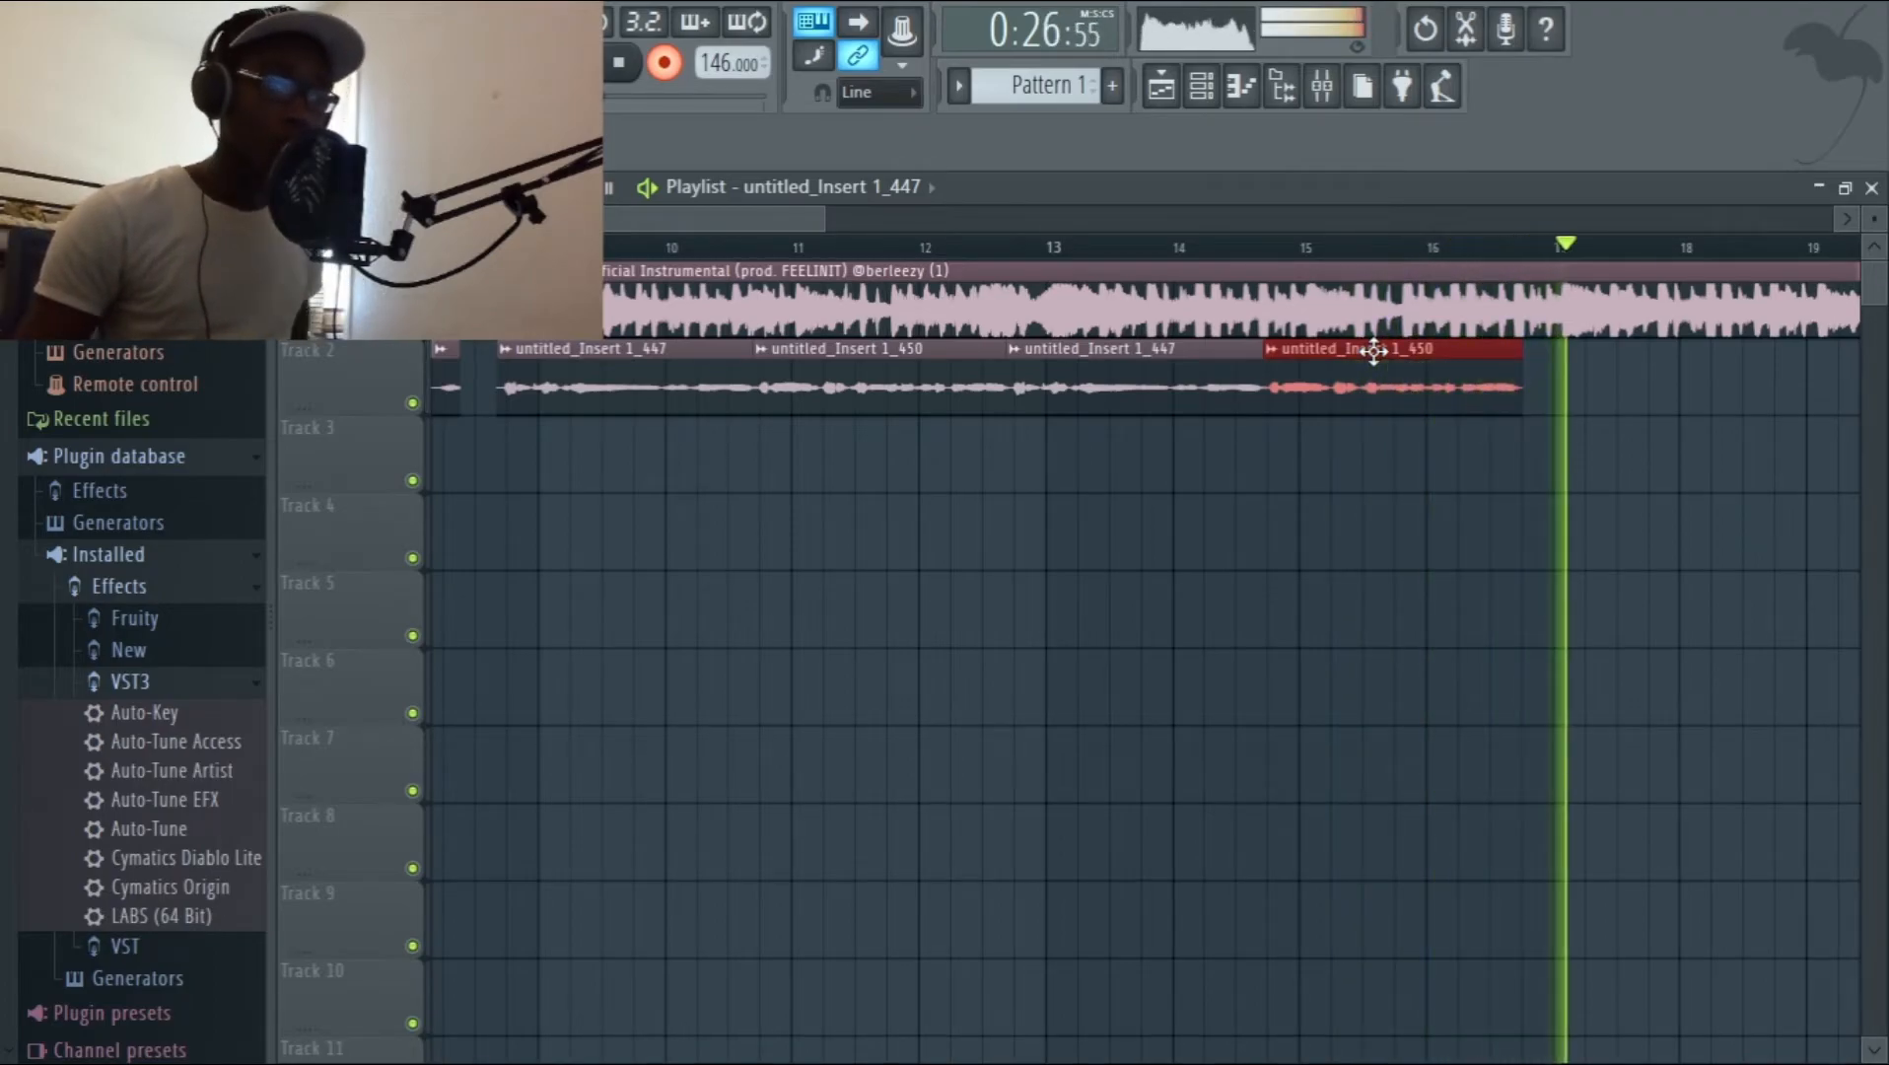
{"action": "left_click_drag", "start_coordinate": [1373, 354], "coordinate": [1370, 350]}
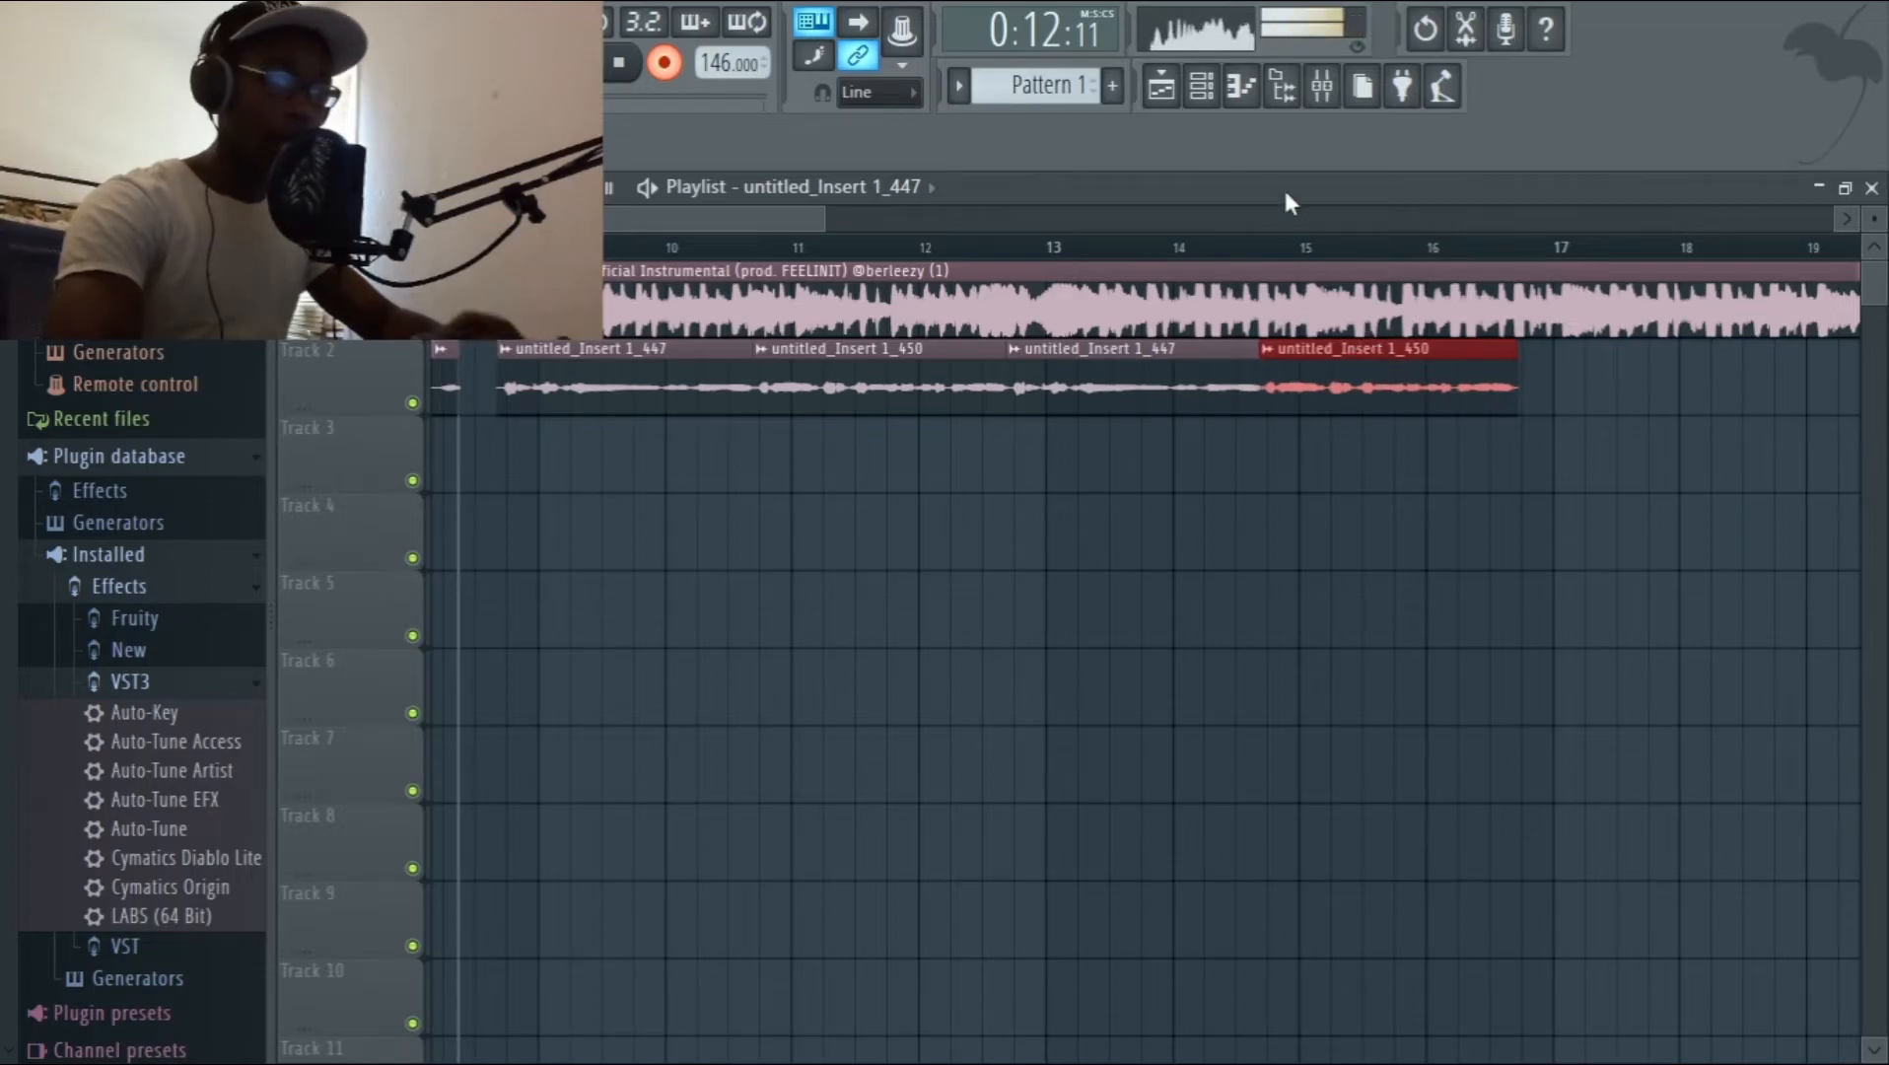
In the Main Vocal Bus's Fruity Convolver, cut the equalizer curve above roughly 5 kHz and lower the wet level.
{"action": "left_click", "coordinate": [1322, 85]}
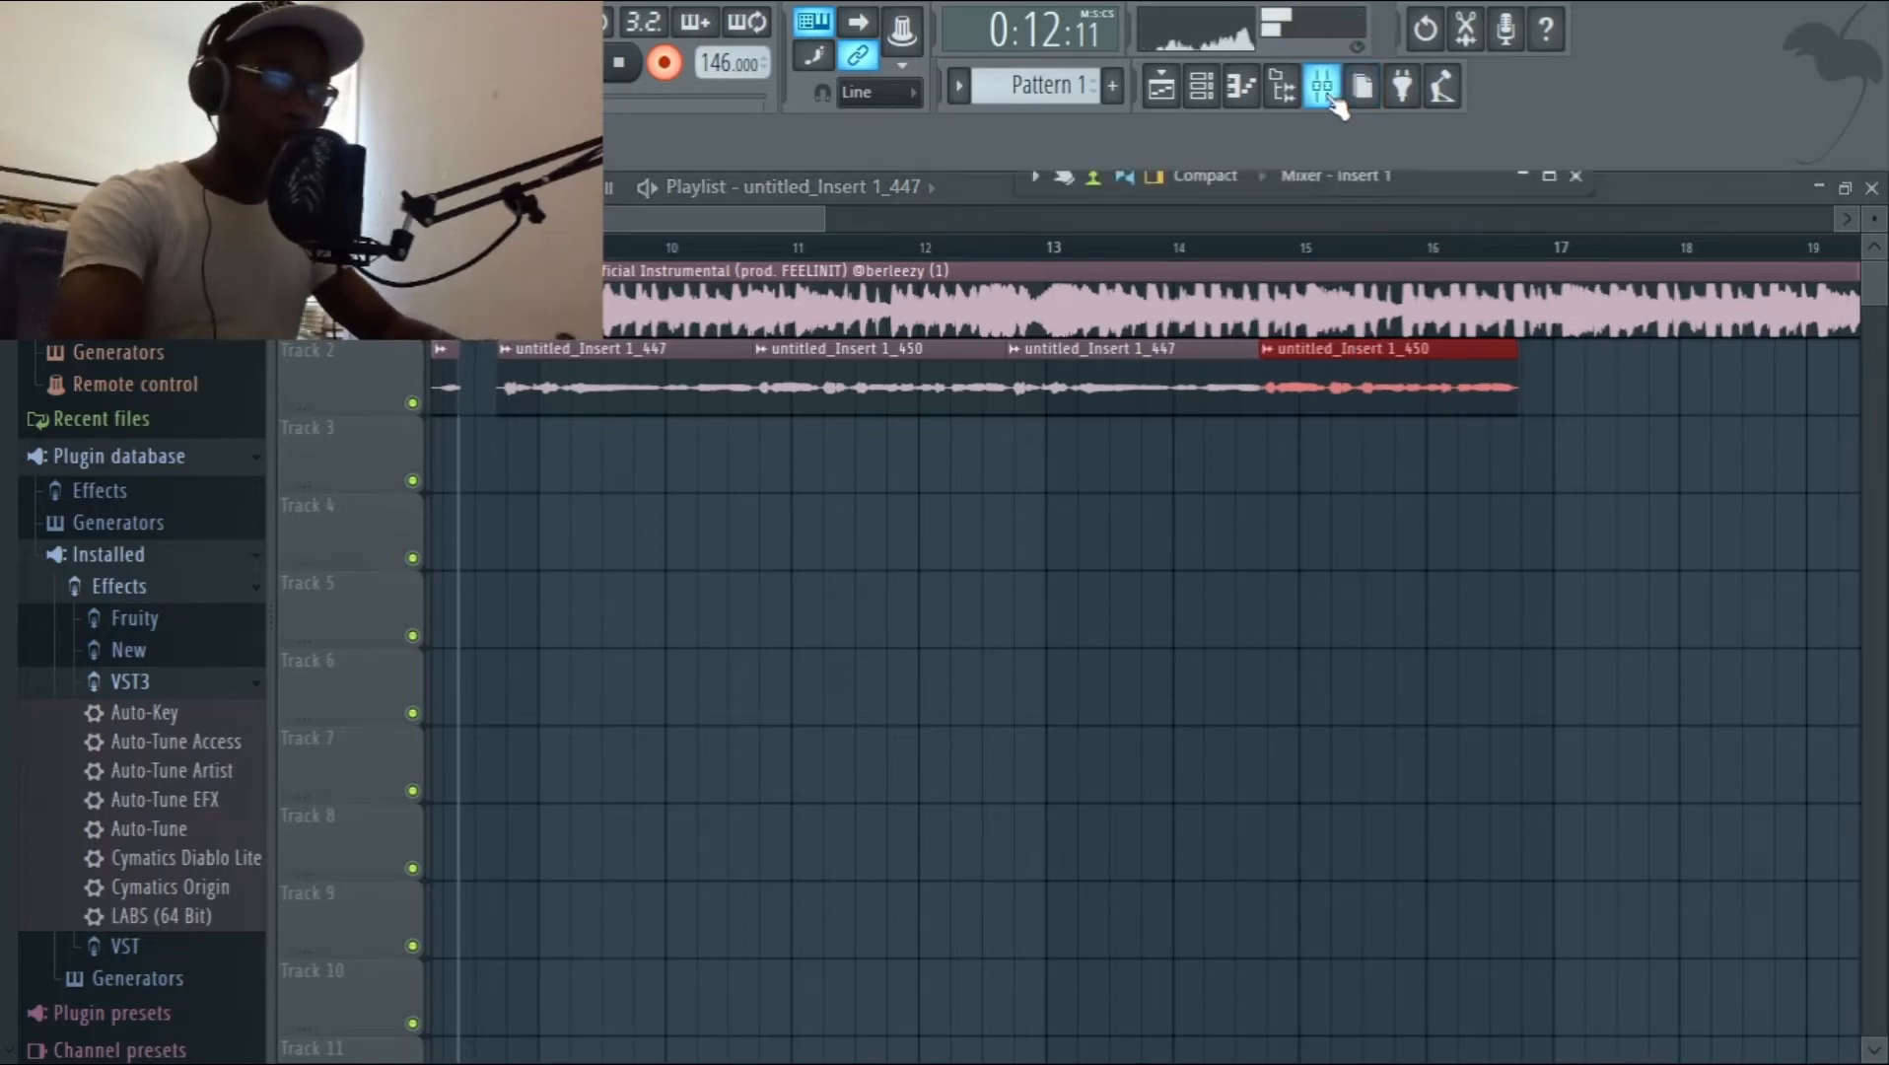
{"action": "left_click", "coordinate": [1548, 177]}
{"action": "left_click", "coordinate": [389, 305]}
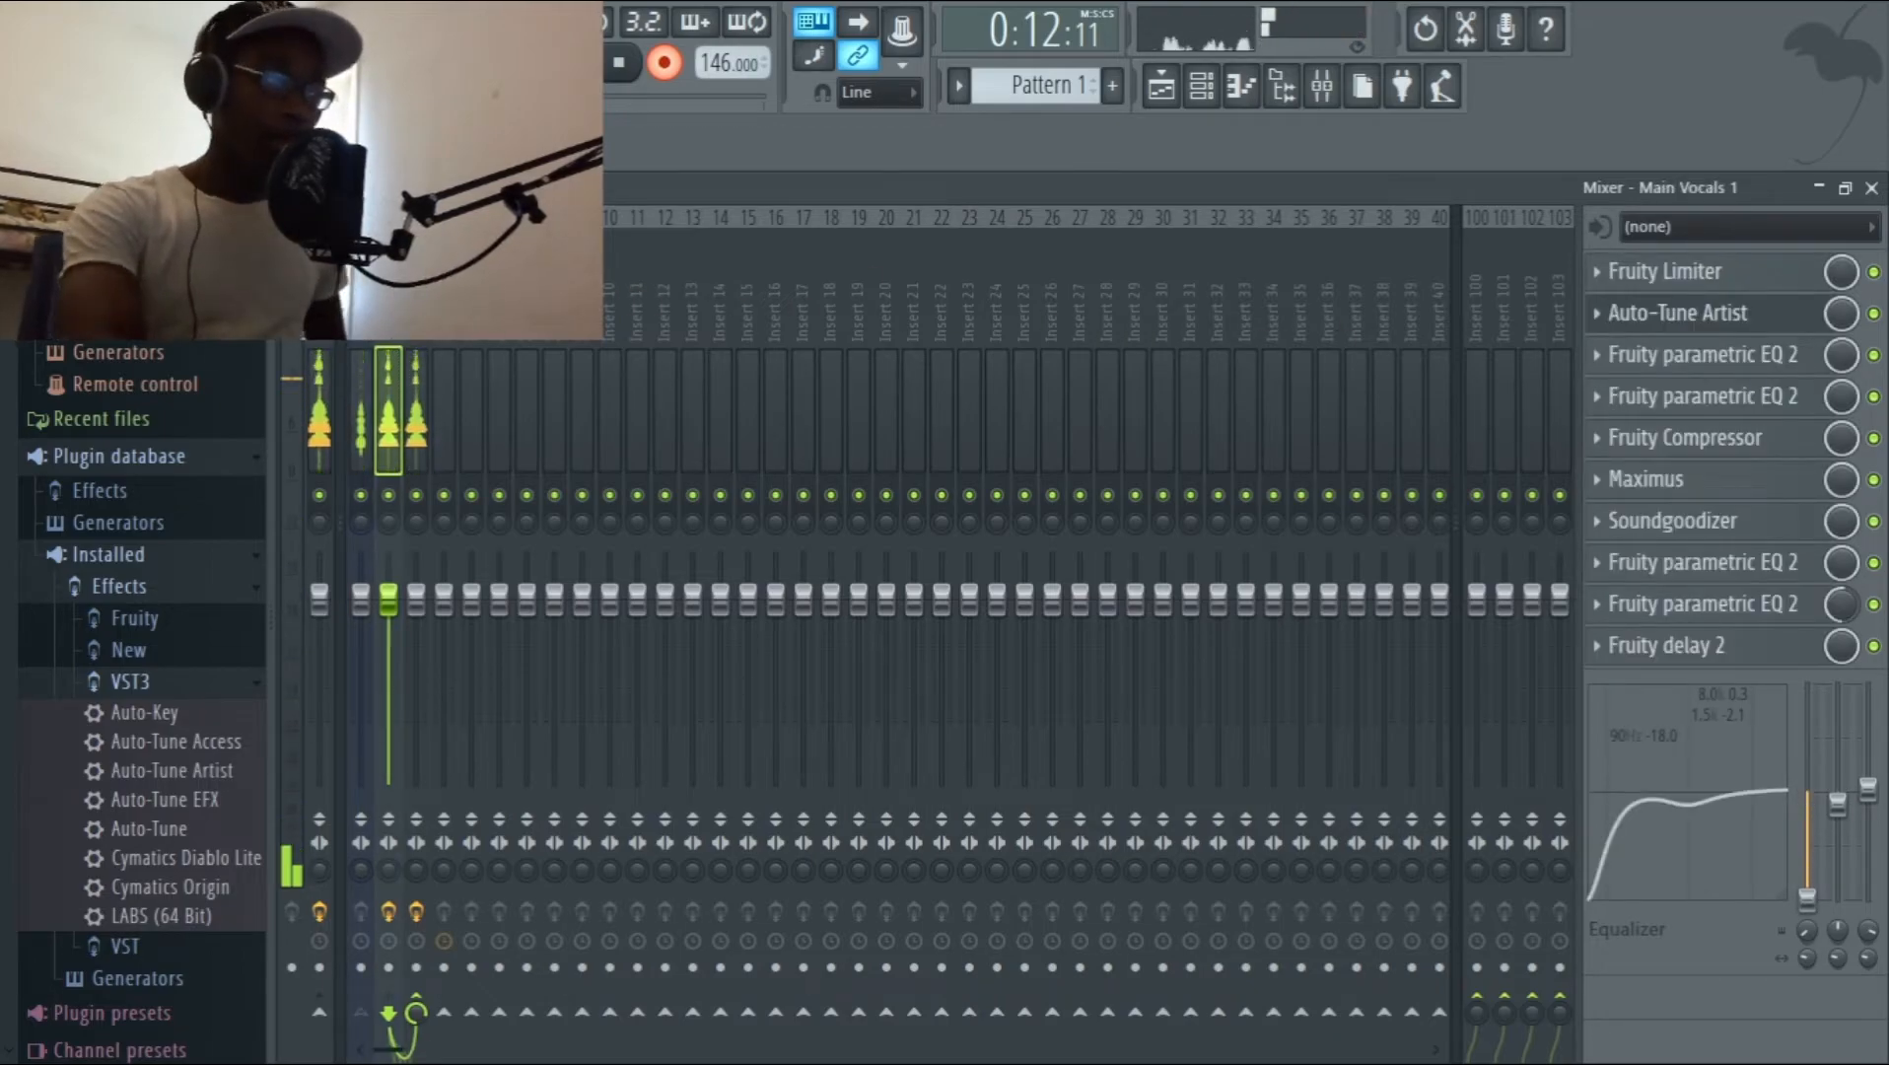
{"action": "left_click", "coordinate": [416, 306]}
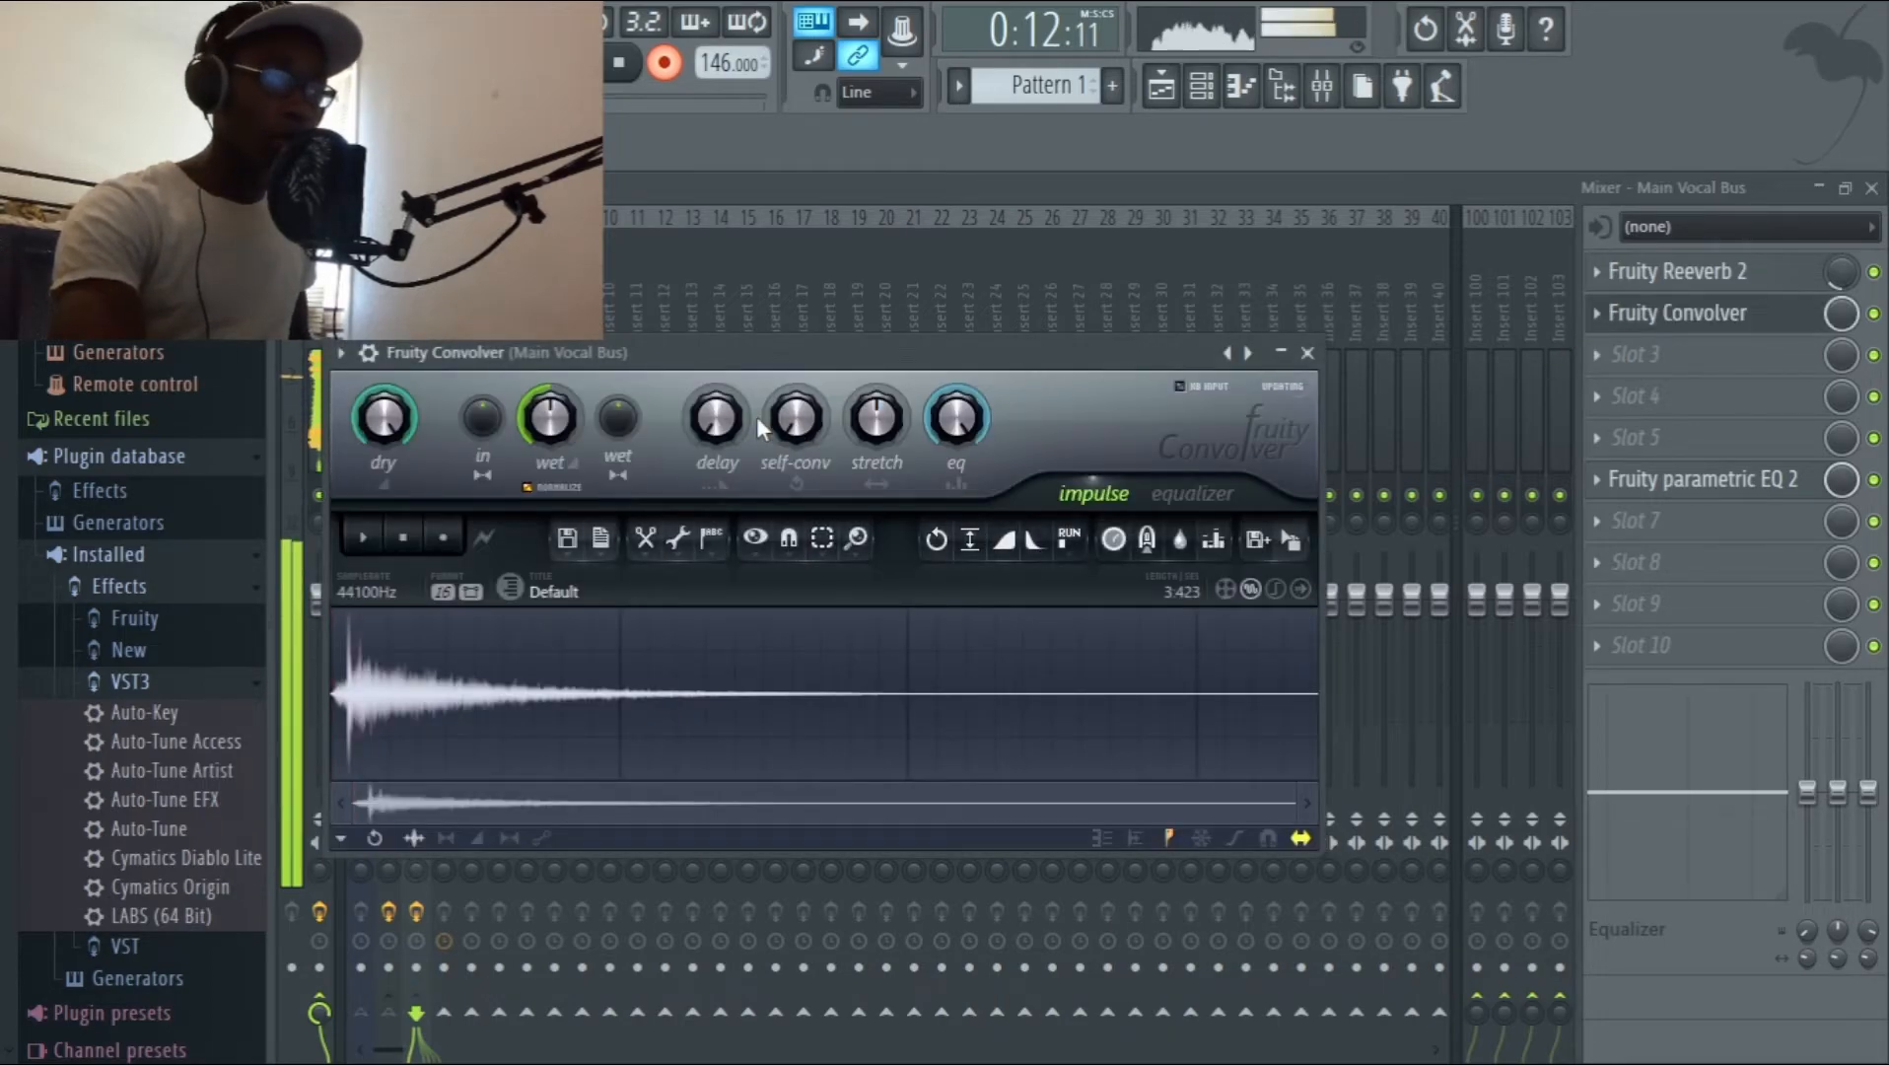
{"action": "left_click", "coordinate": [1191, 495]}
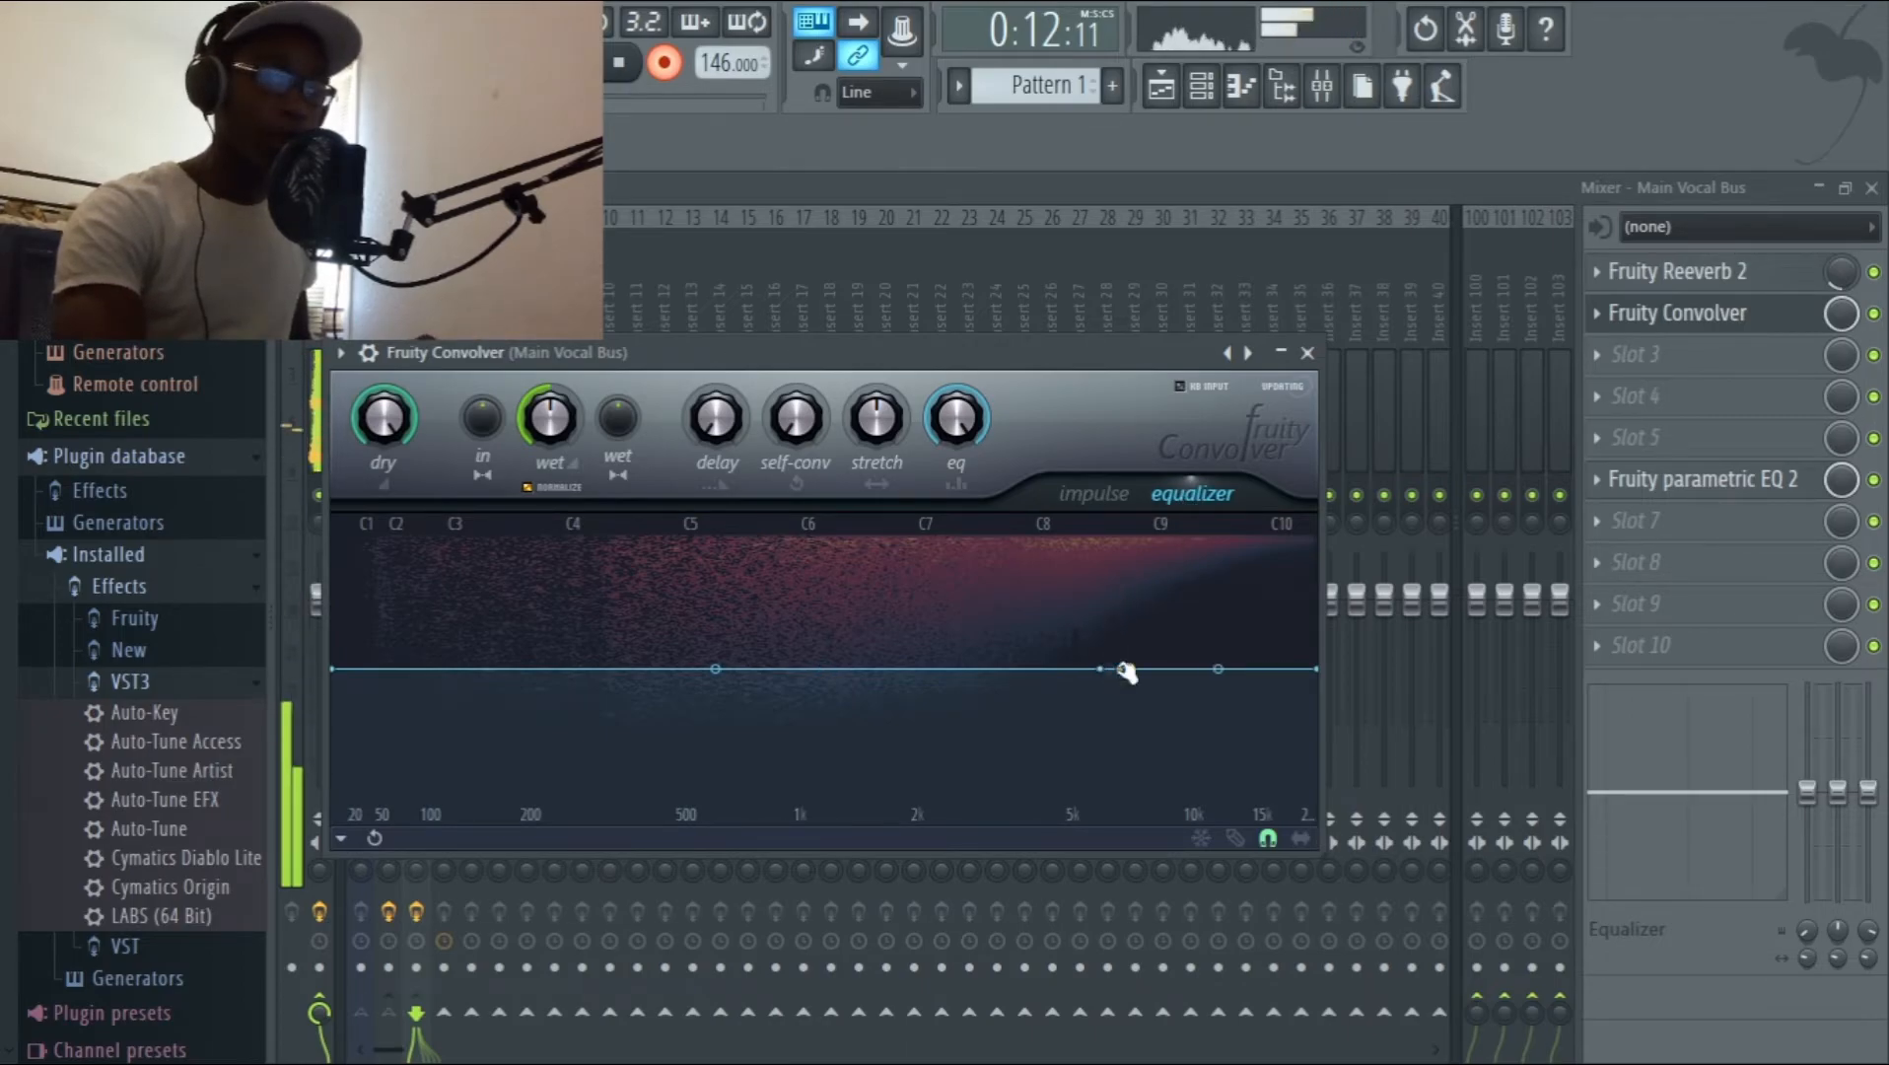
{"action": "left_click_drag", "start_coordinate": [1120, 673], "coordinate": [911, 892]}
{"action": "left_click_drag", "start_coordinate": [1318, 676], "coordinate": [1281, 1047]}
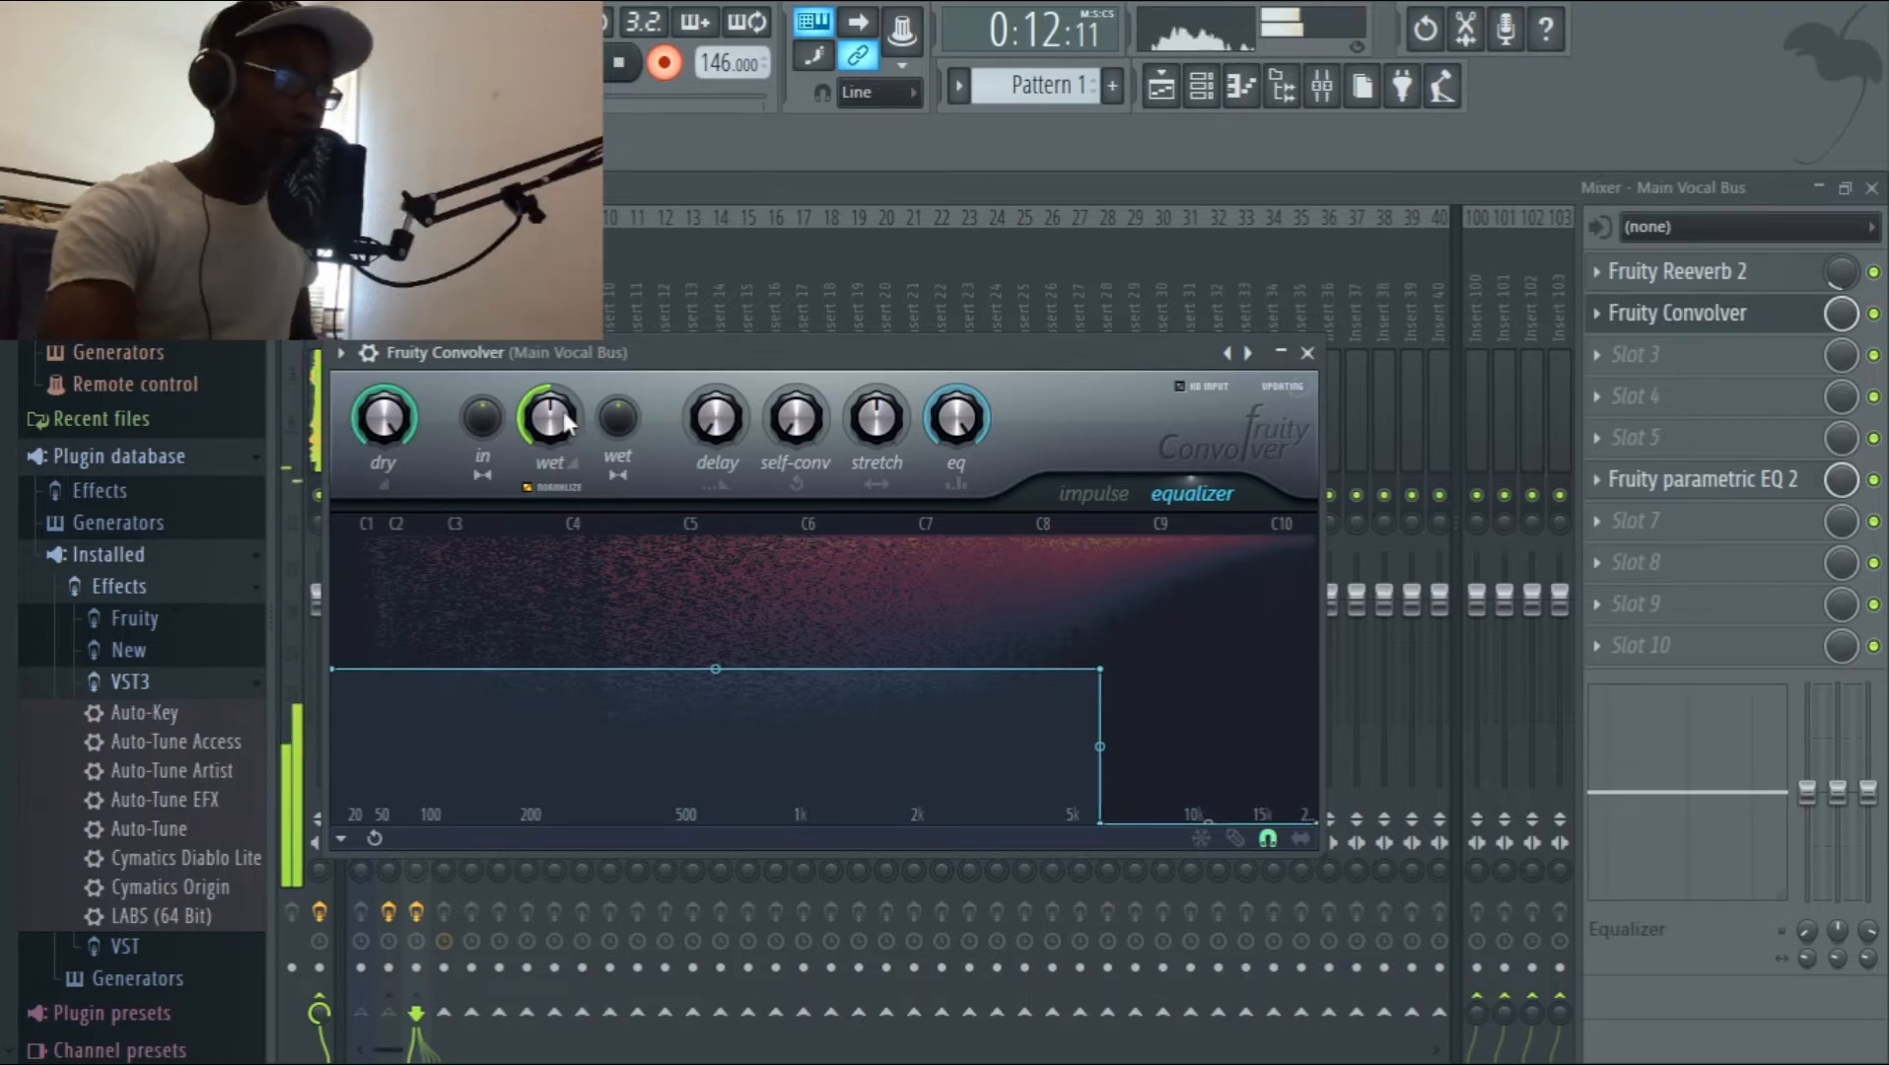
{"action": "left_click_drag", "start_coordinate": [550, 417], "coordinate": [549, 445]}
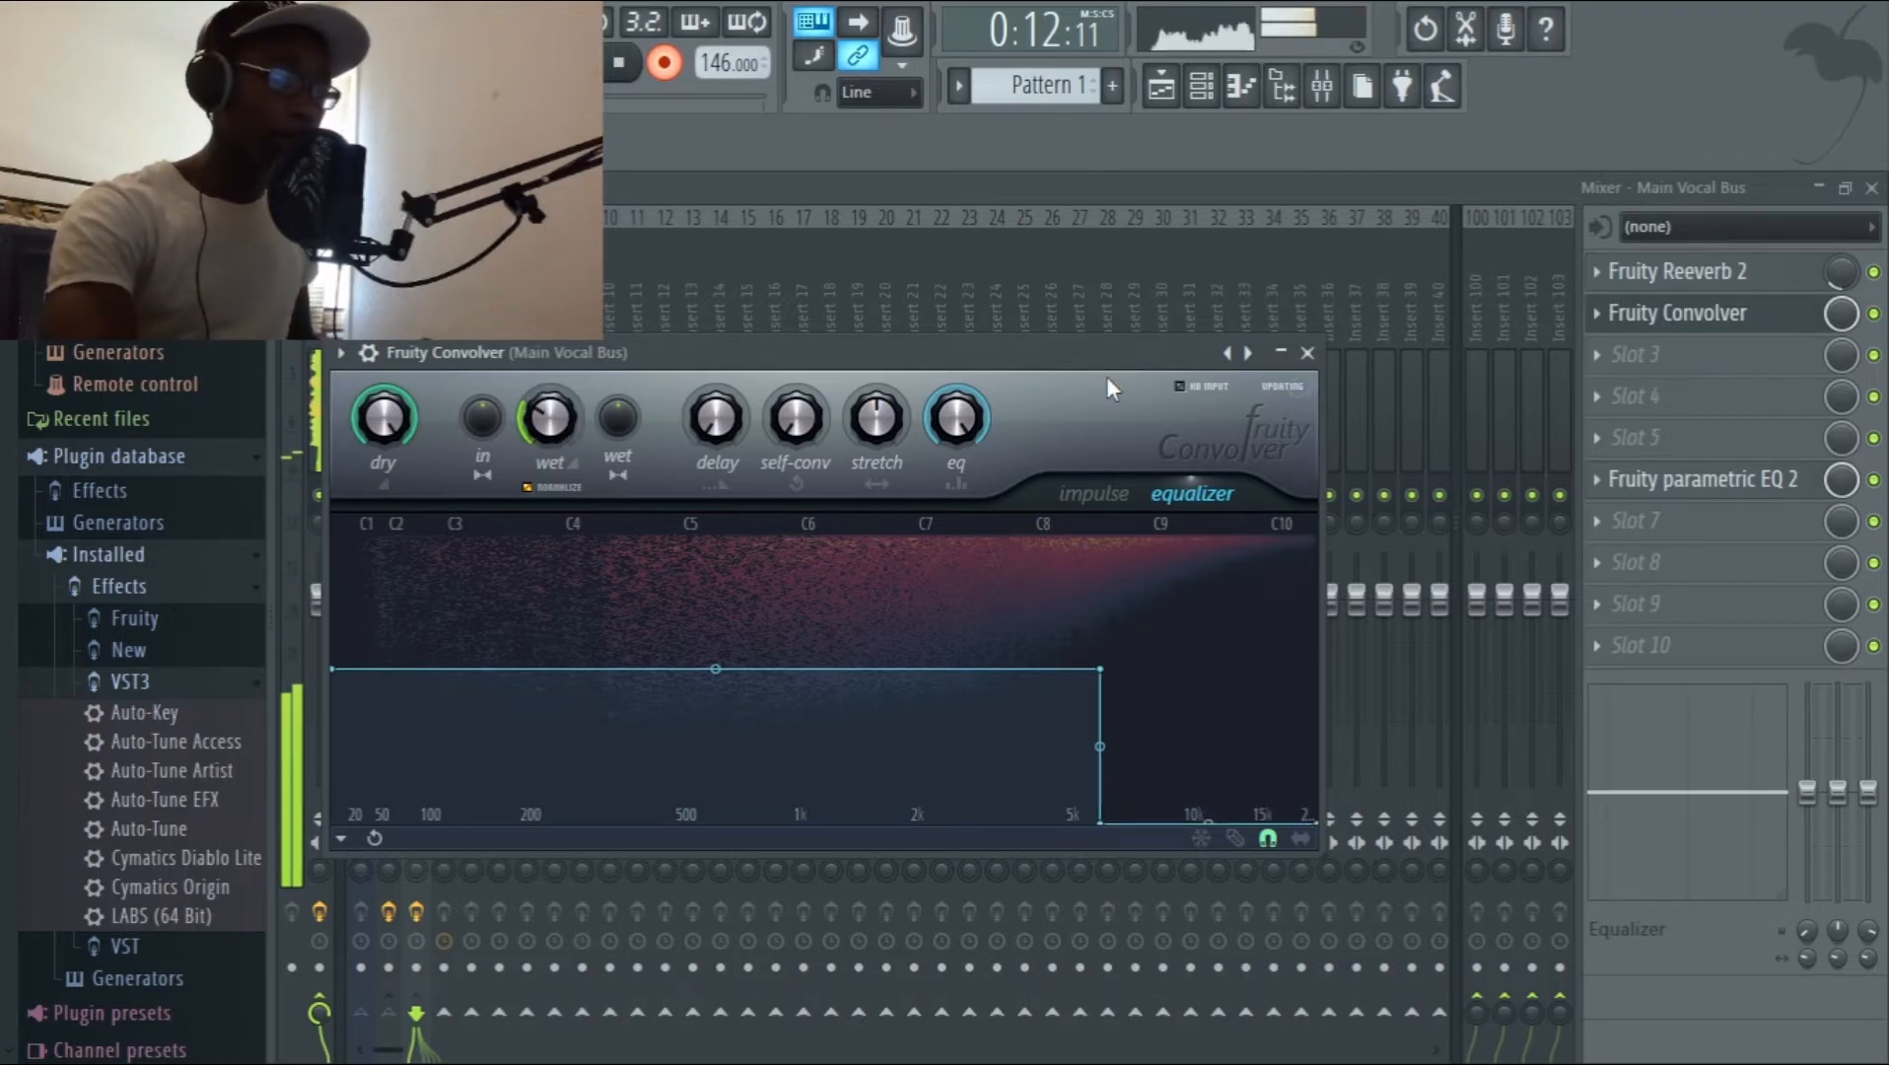
Reduce the Fruity Convolver's mix level slightly on the Main Vocal Bus and add Fruity delay 2 in slot 3.
{"action": "left_click", "coordinate": [1307, 352]}
{"action": "left_click_drag", "start_coordinate": [1841, 313], "coordinate": [1832, 328]}
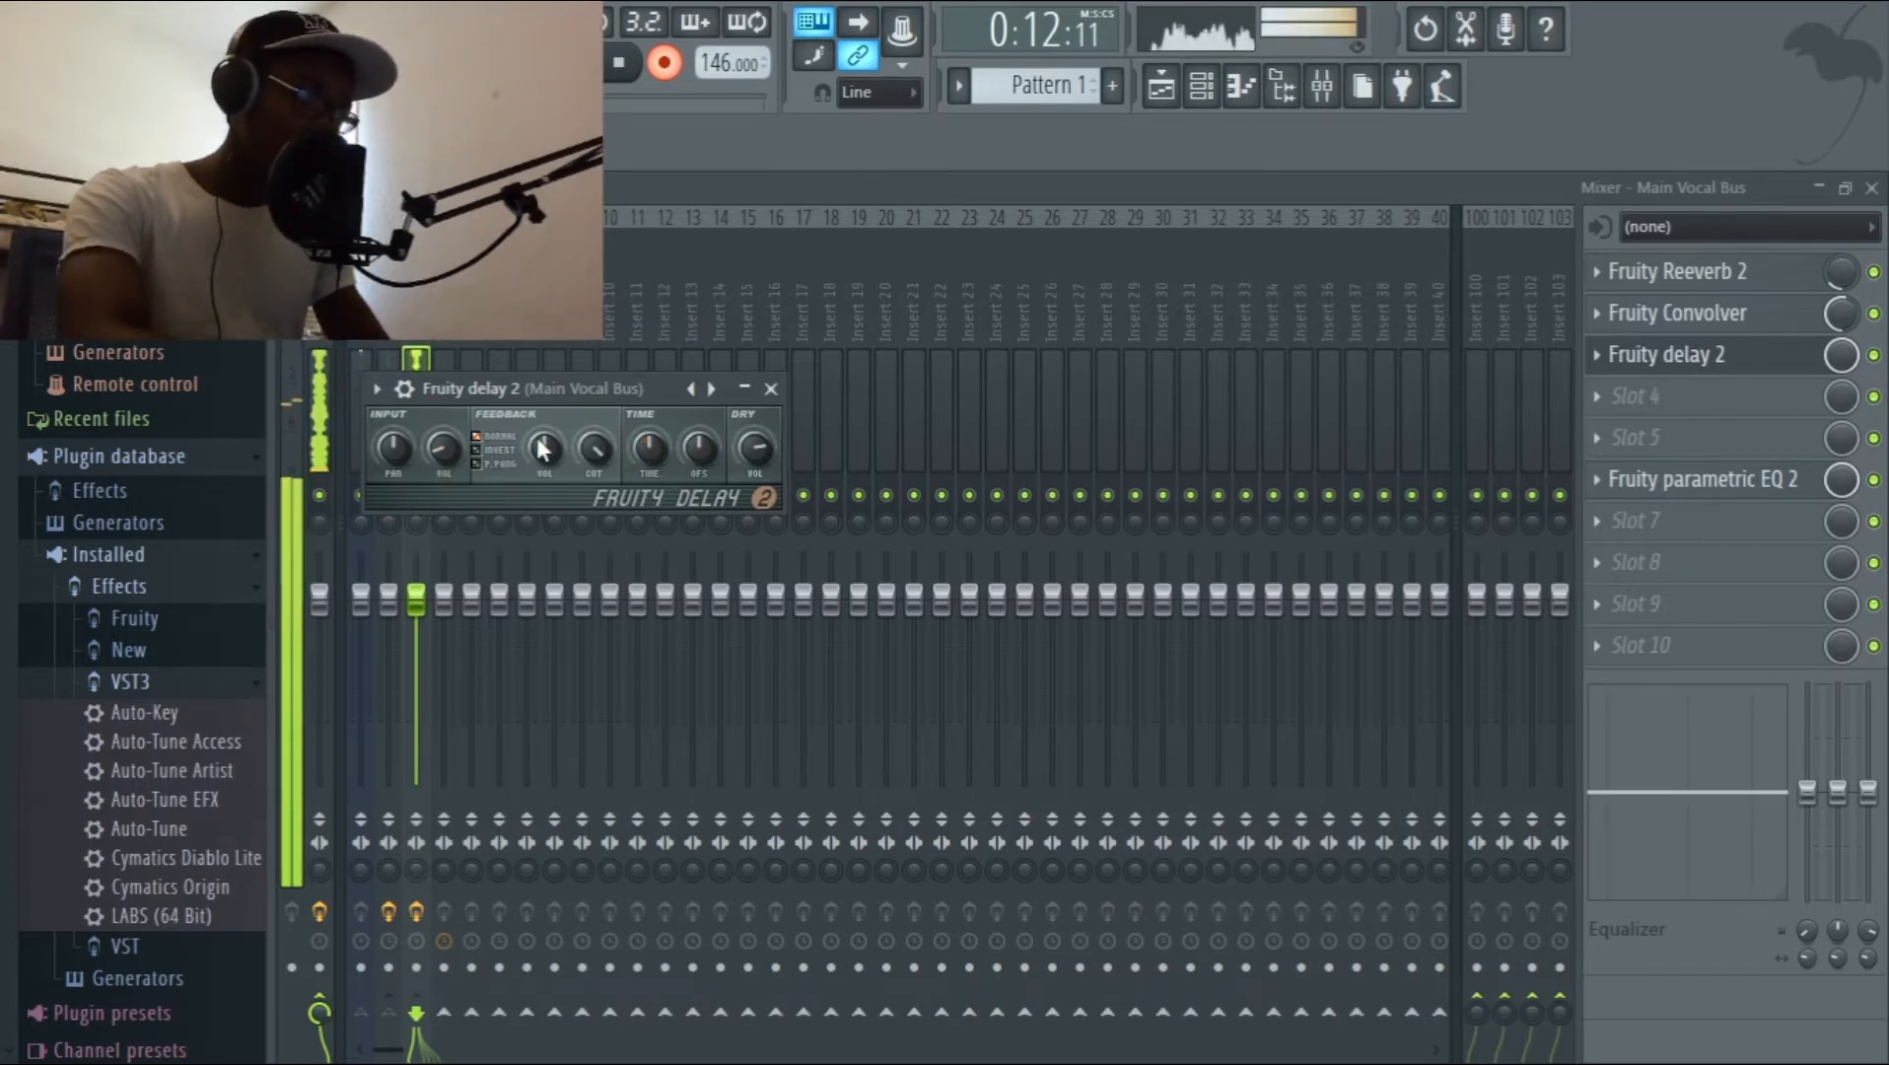
{"action": "left_click", "coordinate": [771, 390]}
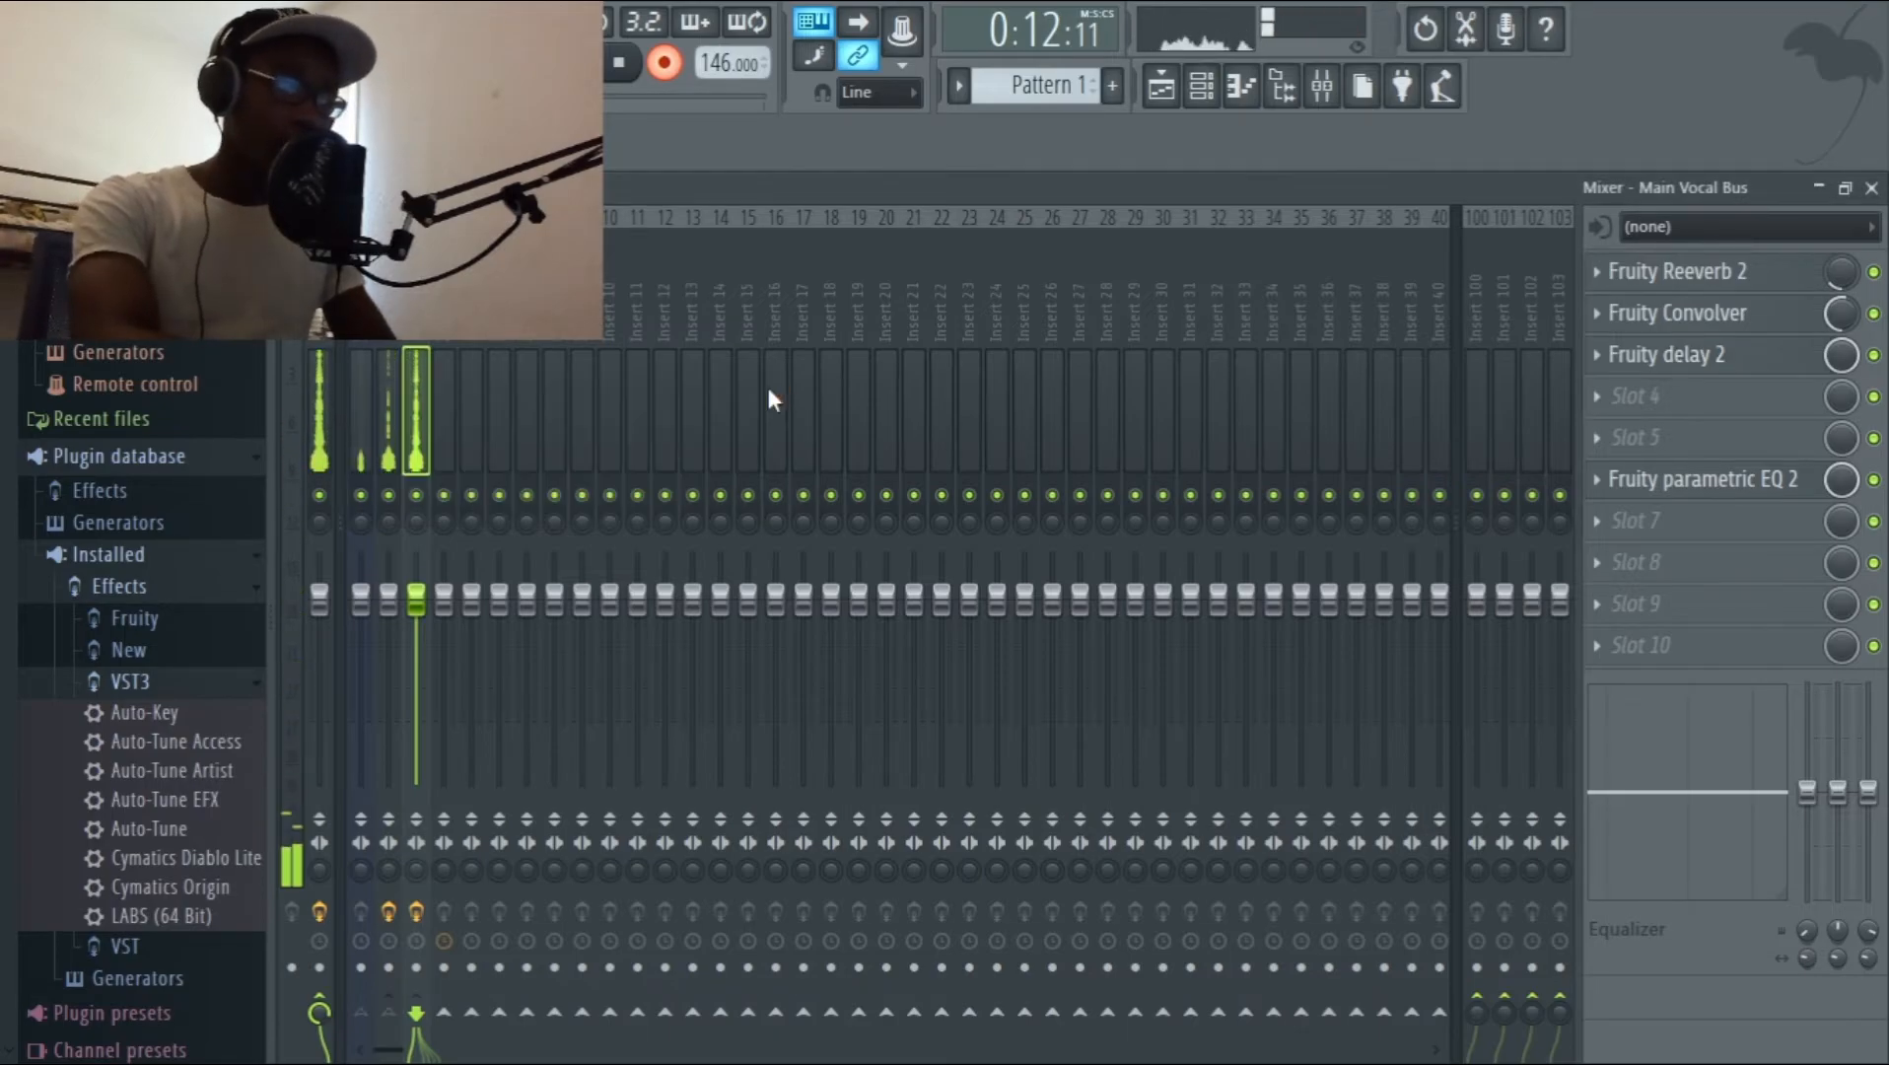
Fine-tune the position of the last Track 2 clip and audition the processed vocals from just before bar 14.
{"action": "key", "text": "space"}
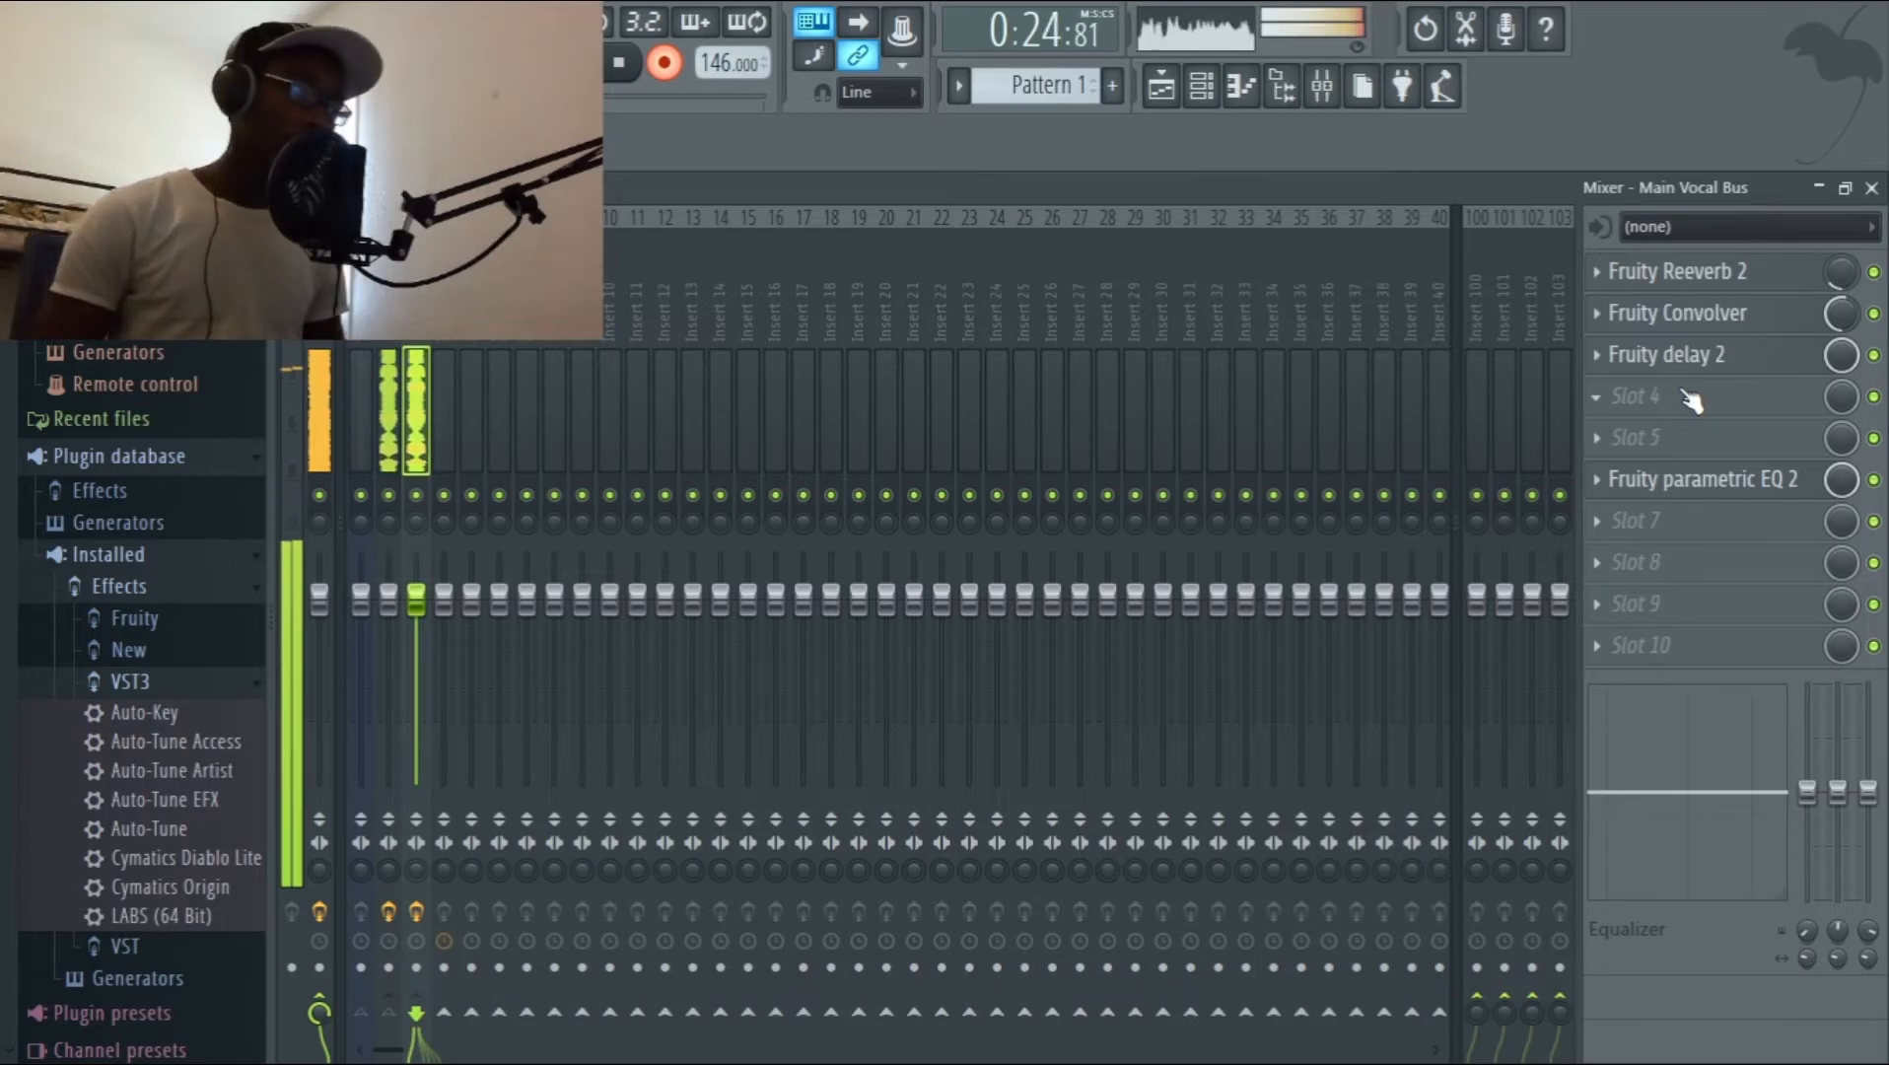
{"action": "left_click", "coordinate": [1819, 189]}
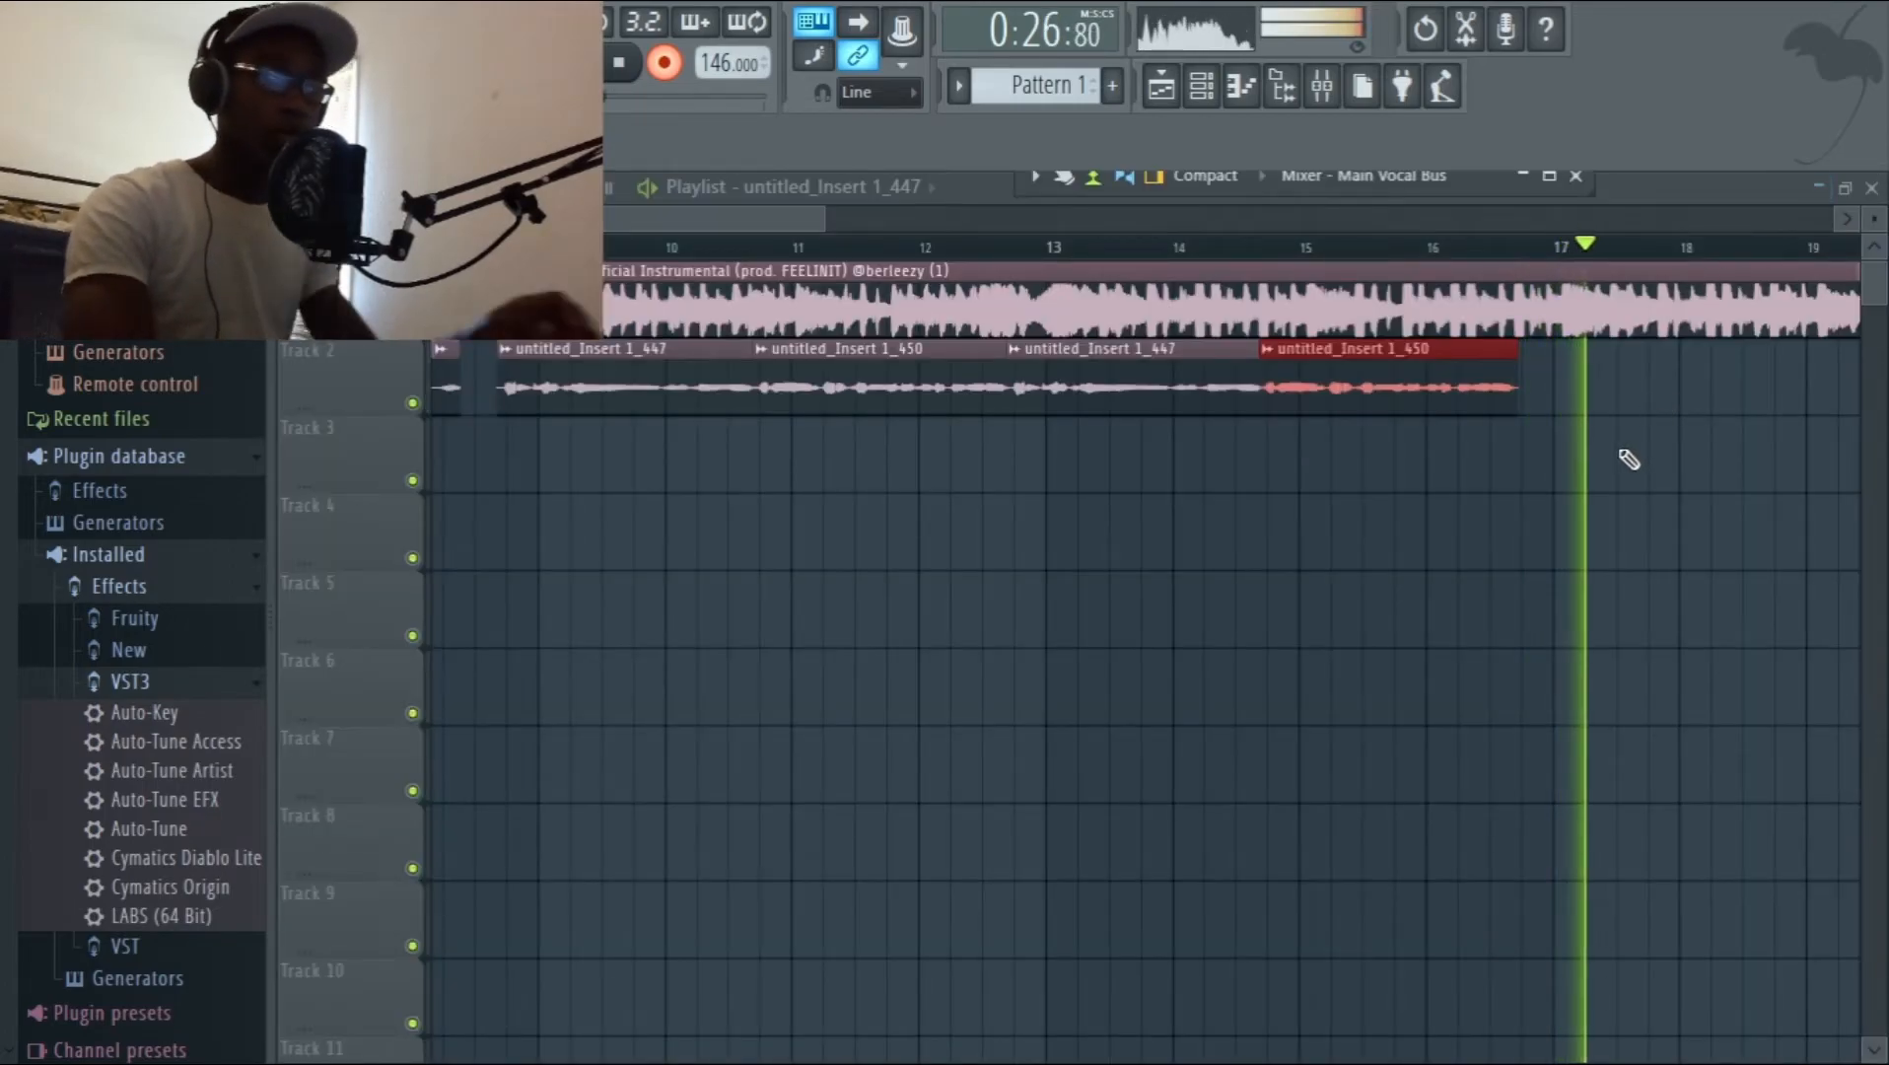
{"action": "left_click_drag", "start_coordinate": [1571, 433], "coordinate": [1471, 392]}
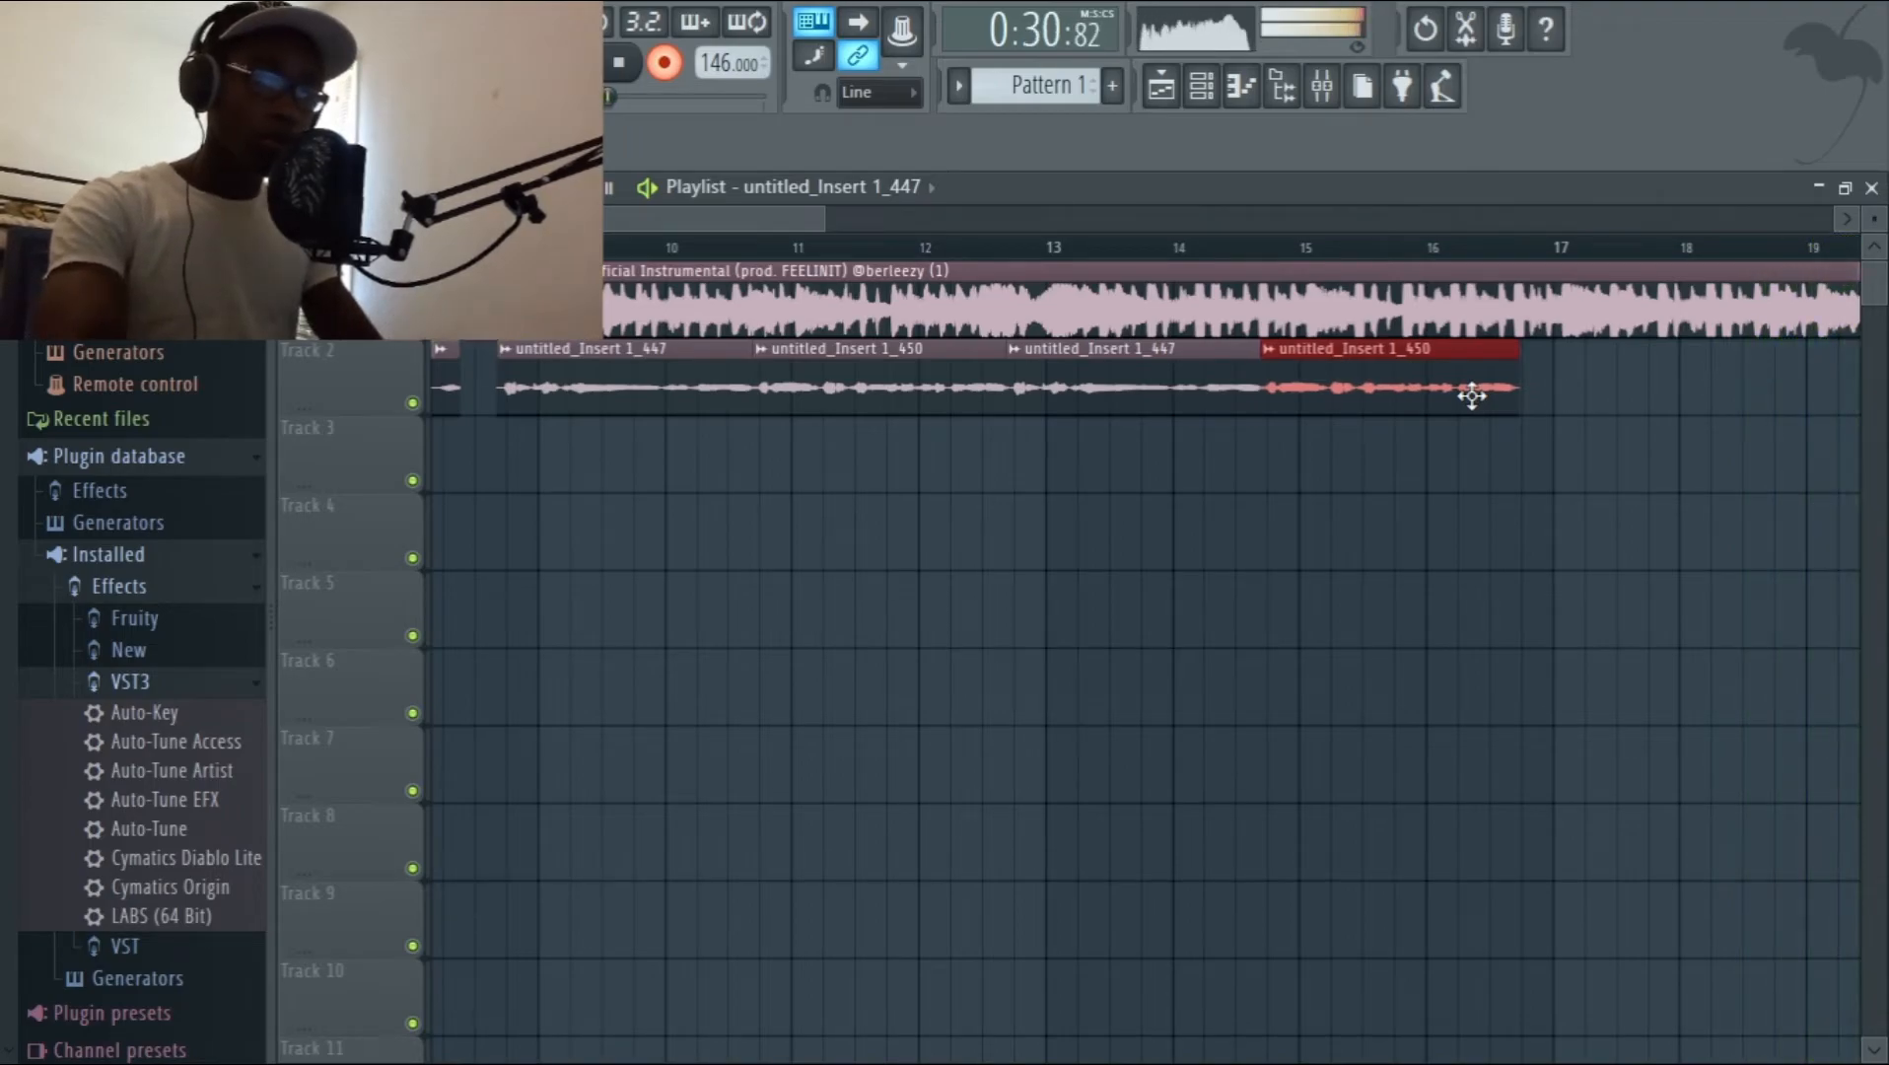
{"action": "left_click", "coordinate": [1166, 254]}
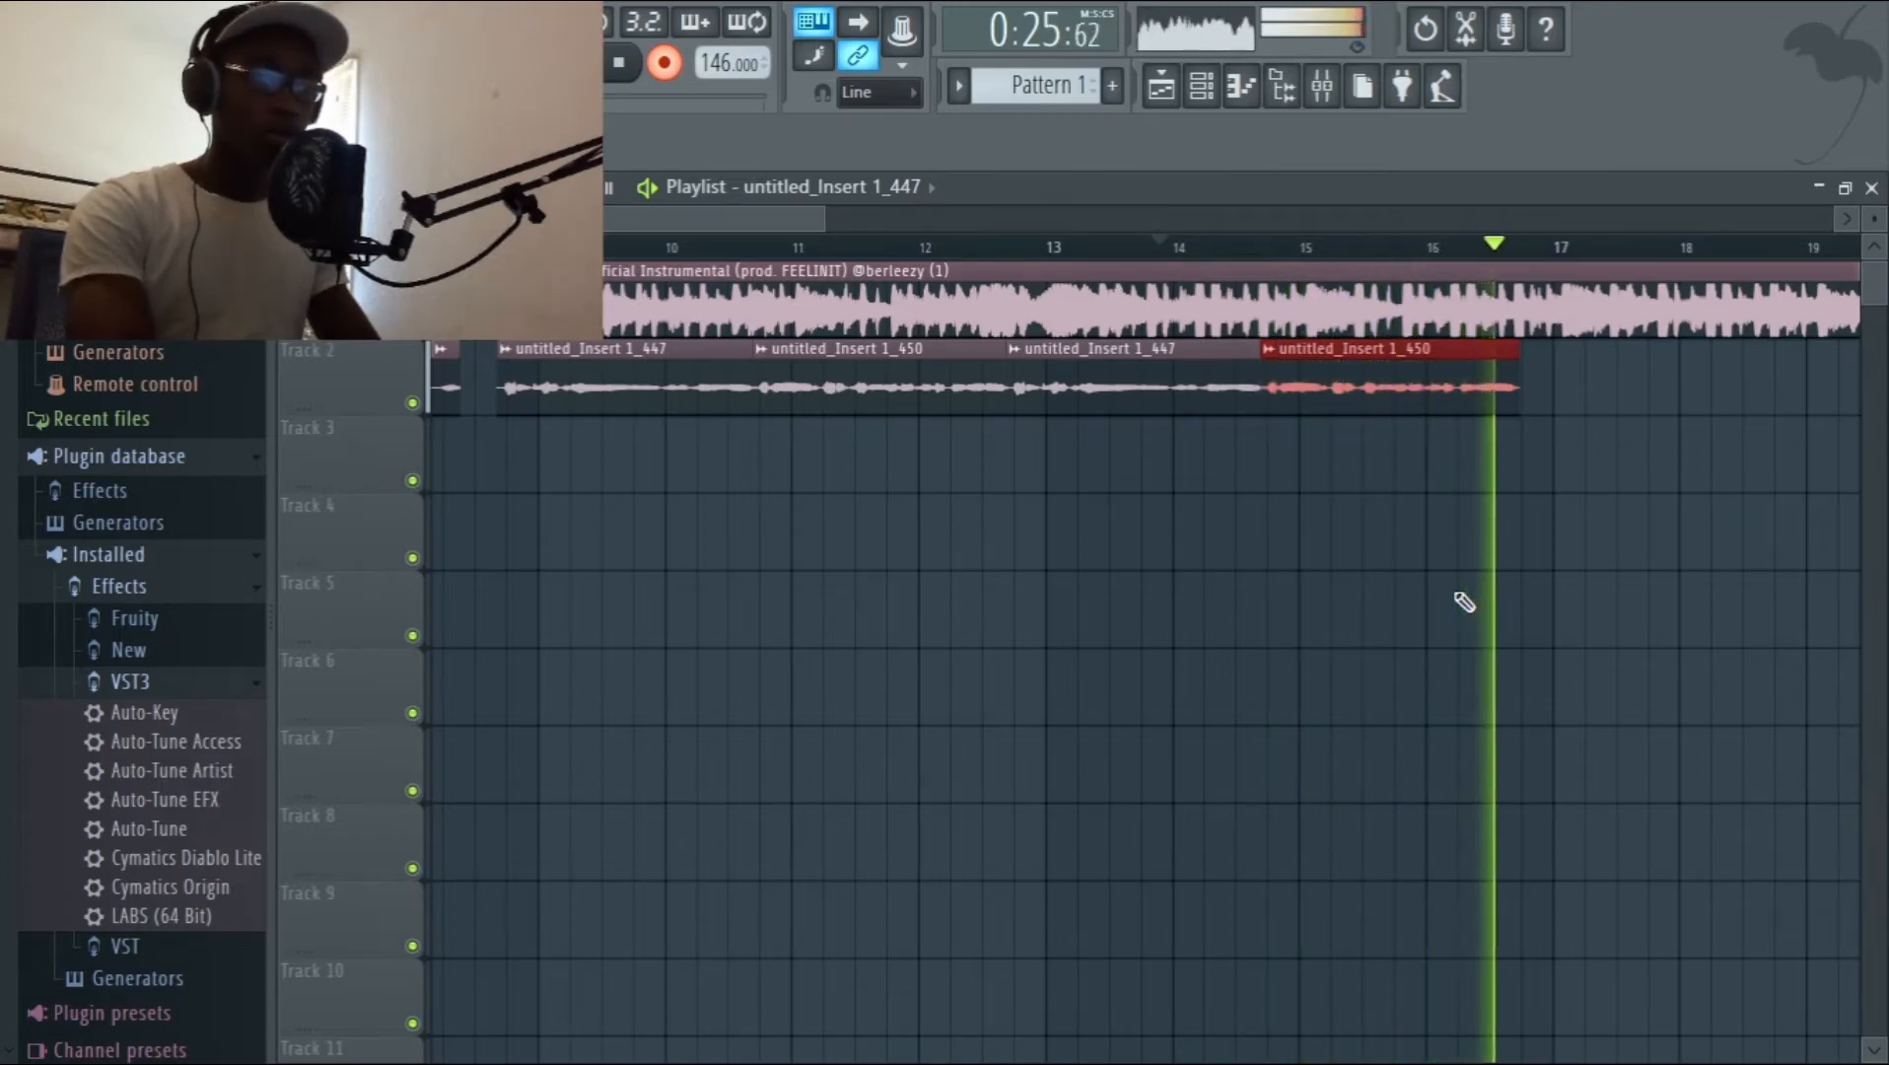
Audition the vocals from mid-bar 12 and add a Fruity Convolver in slot 4 of the Main Vocal Bus.
{"action": "left_click", "coordinate": [978, 246]}
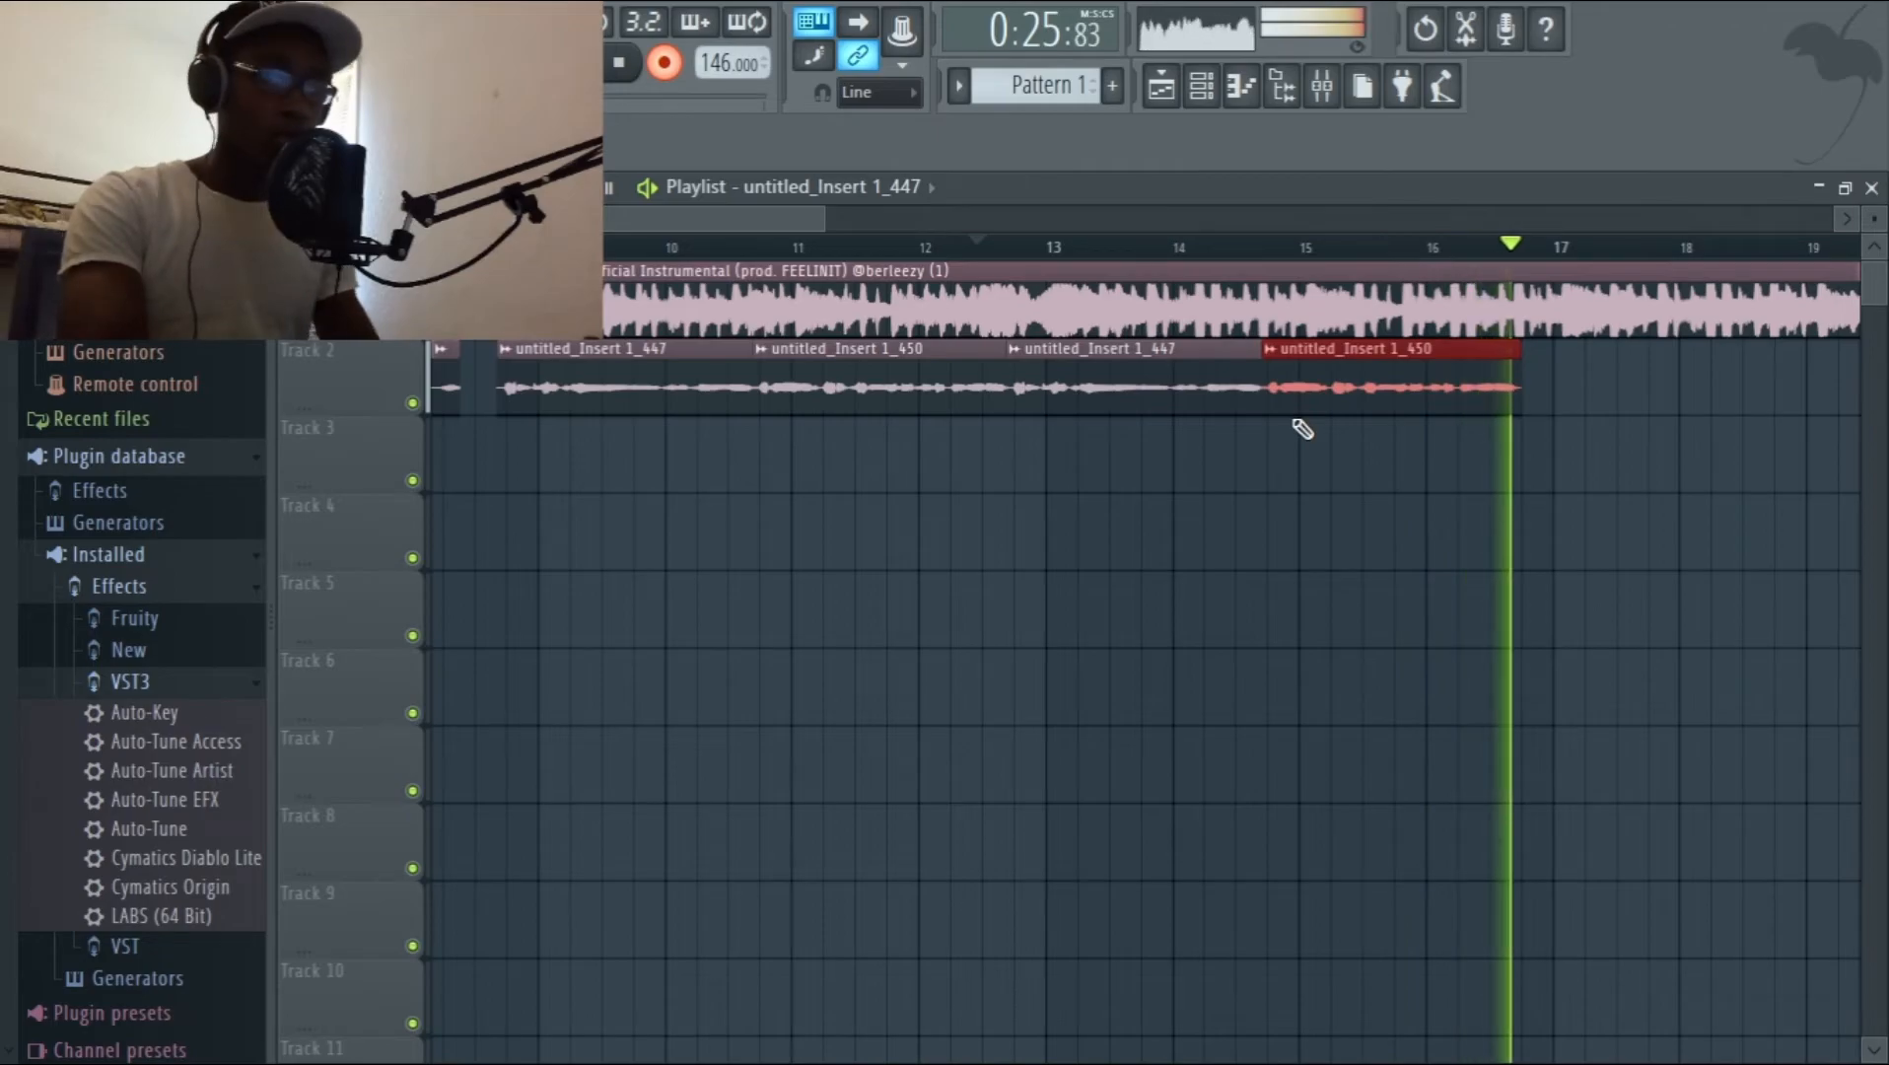
{"action": "key", "text": "space"}
{"action": "left_click", "coordinate": [1333, 88]}
{"action": "left_click", "coordinate": [1550, 177]}
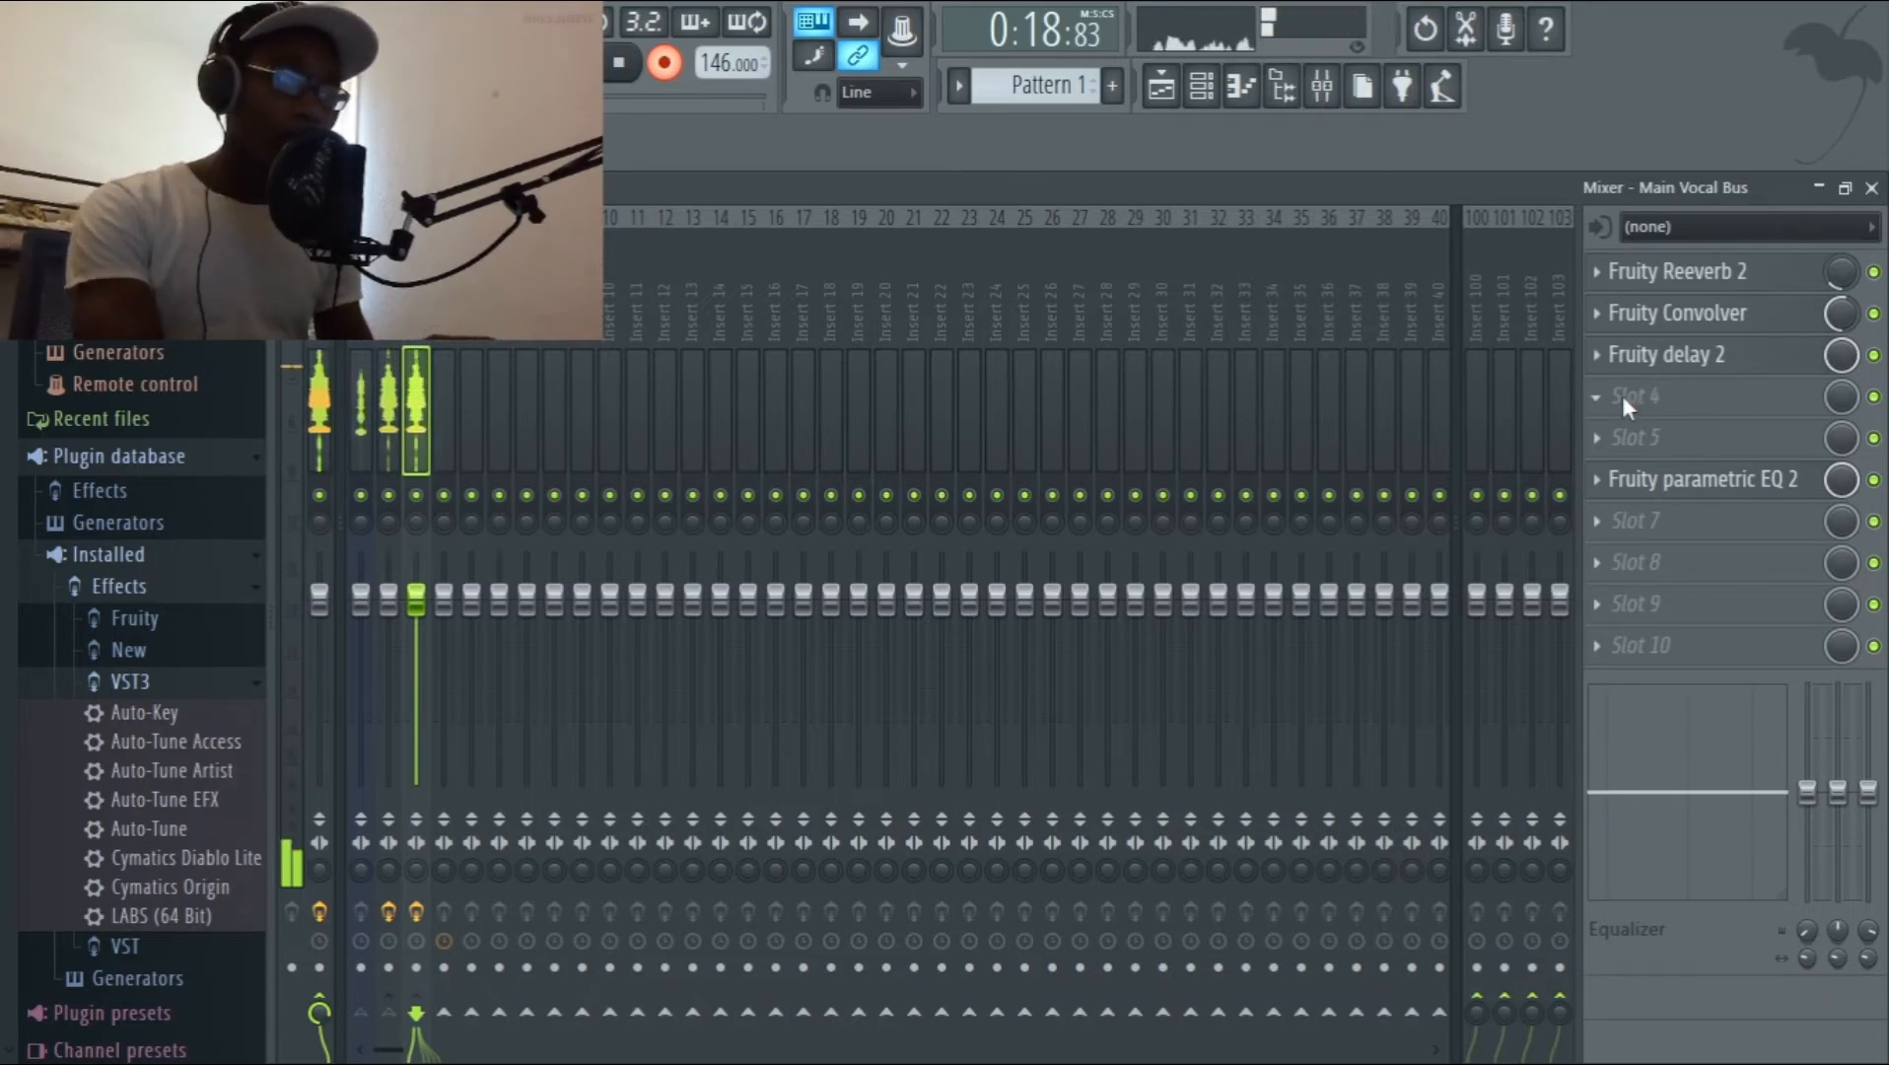
{"action": "left_click", "coordinate": [1562, 349]}
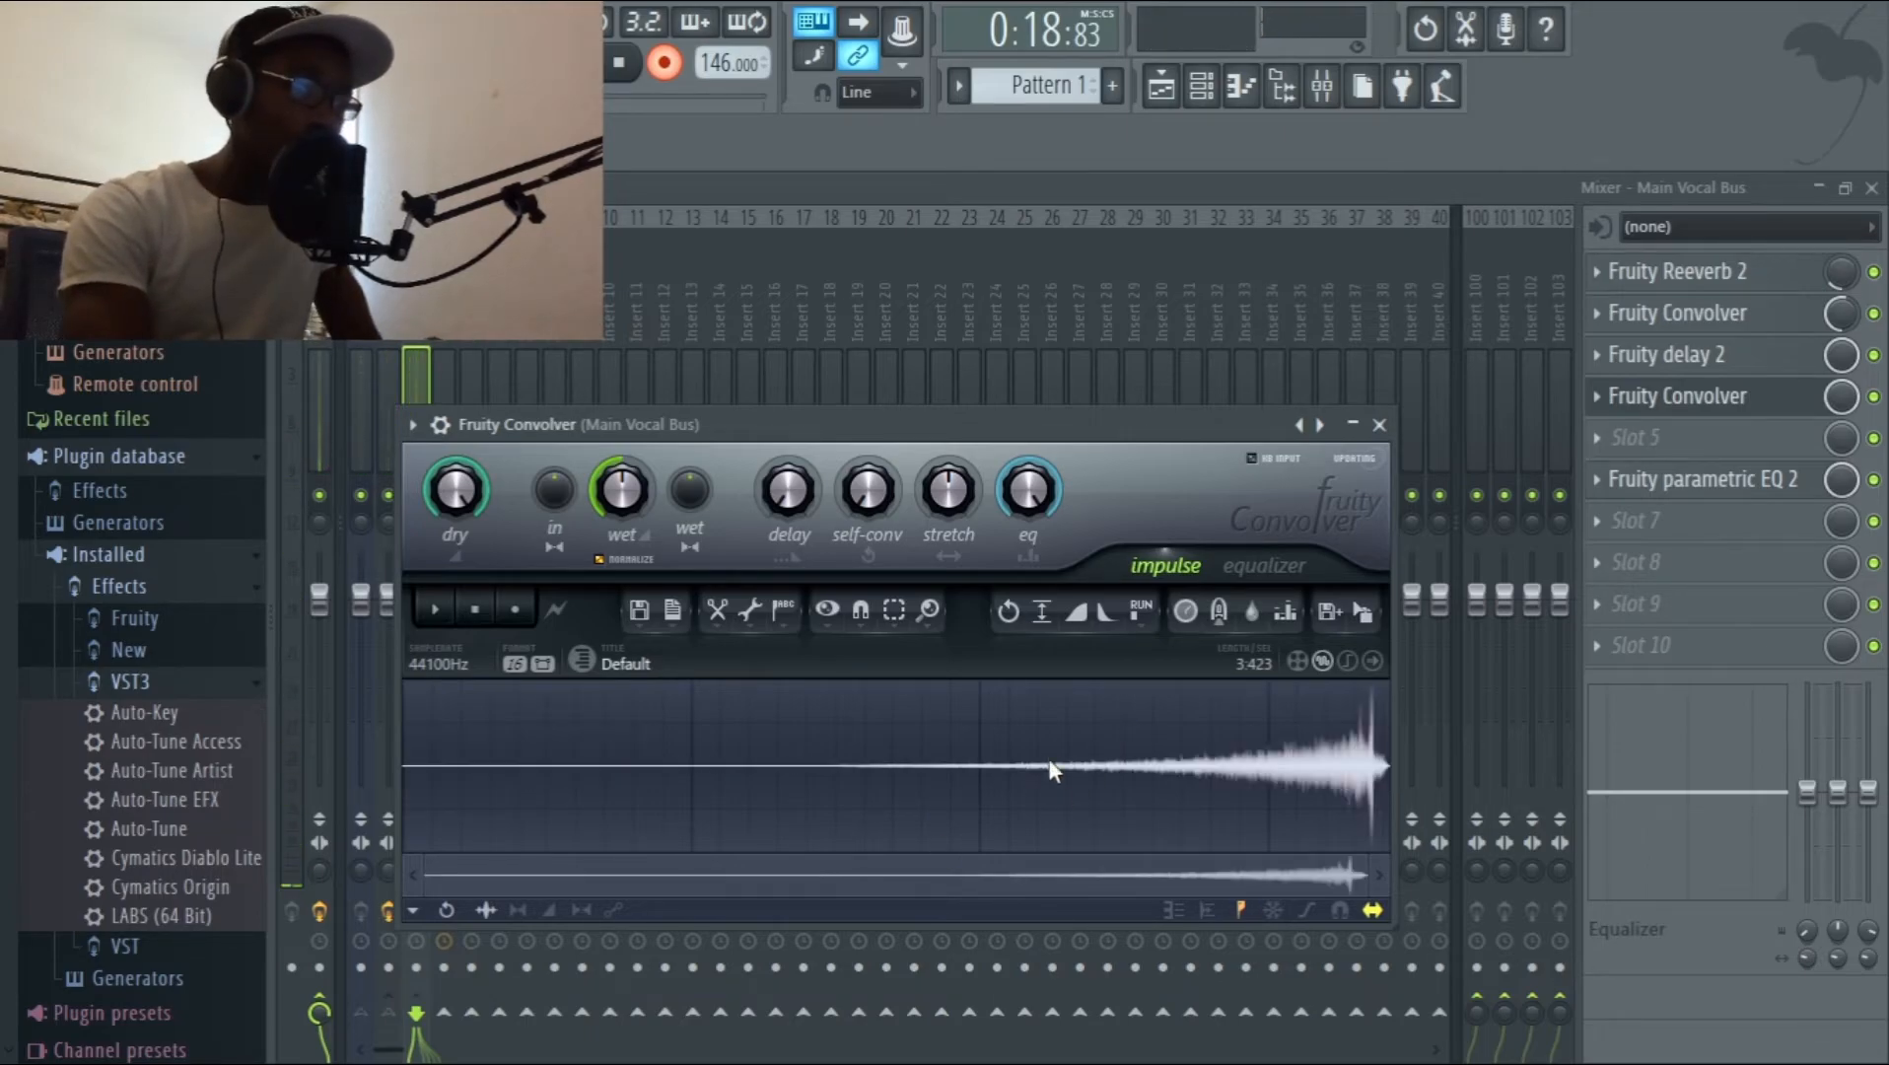
In the slot 4 Fruity Convolver, cut the equalizer curve above roughly 4 kHz and lower the wet level.
{"action": "left_click", "coordinate": [1262, 580]}
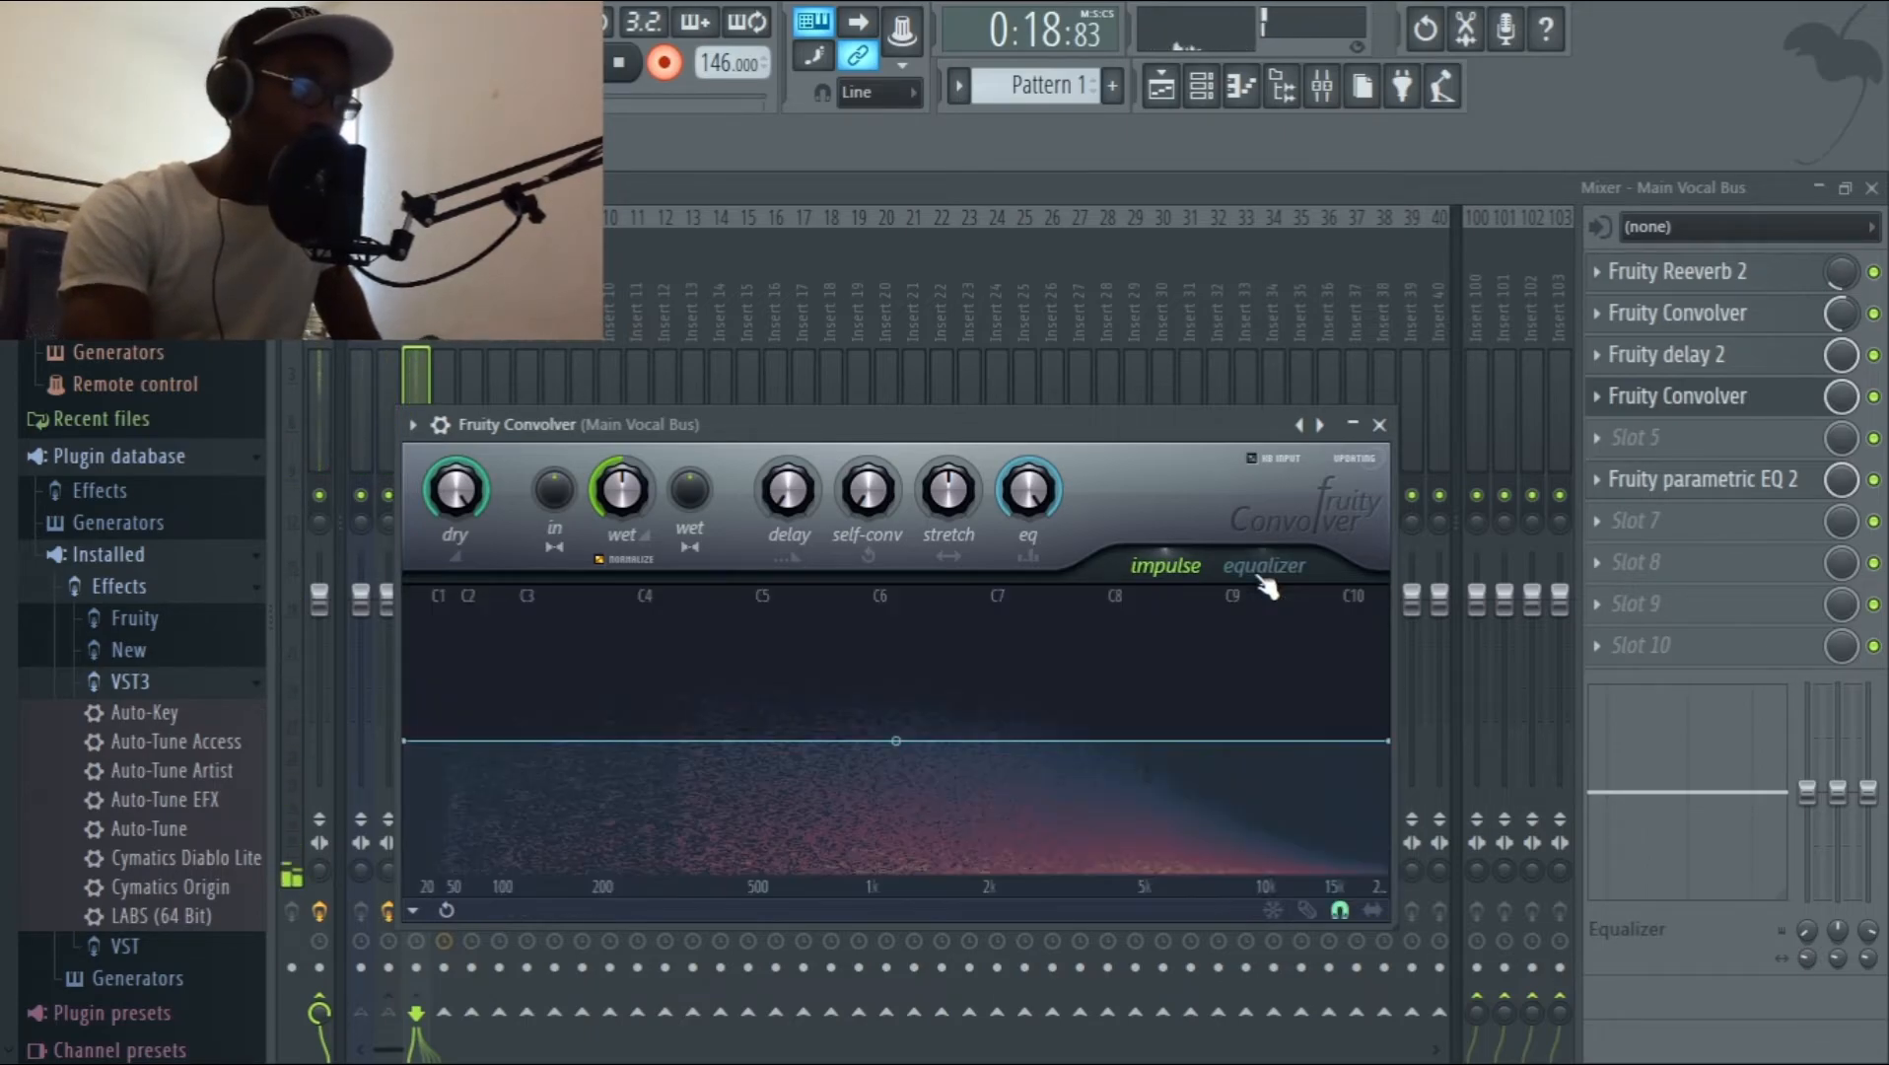
{"action": "left_click", "coordinate": [1099, 741]}
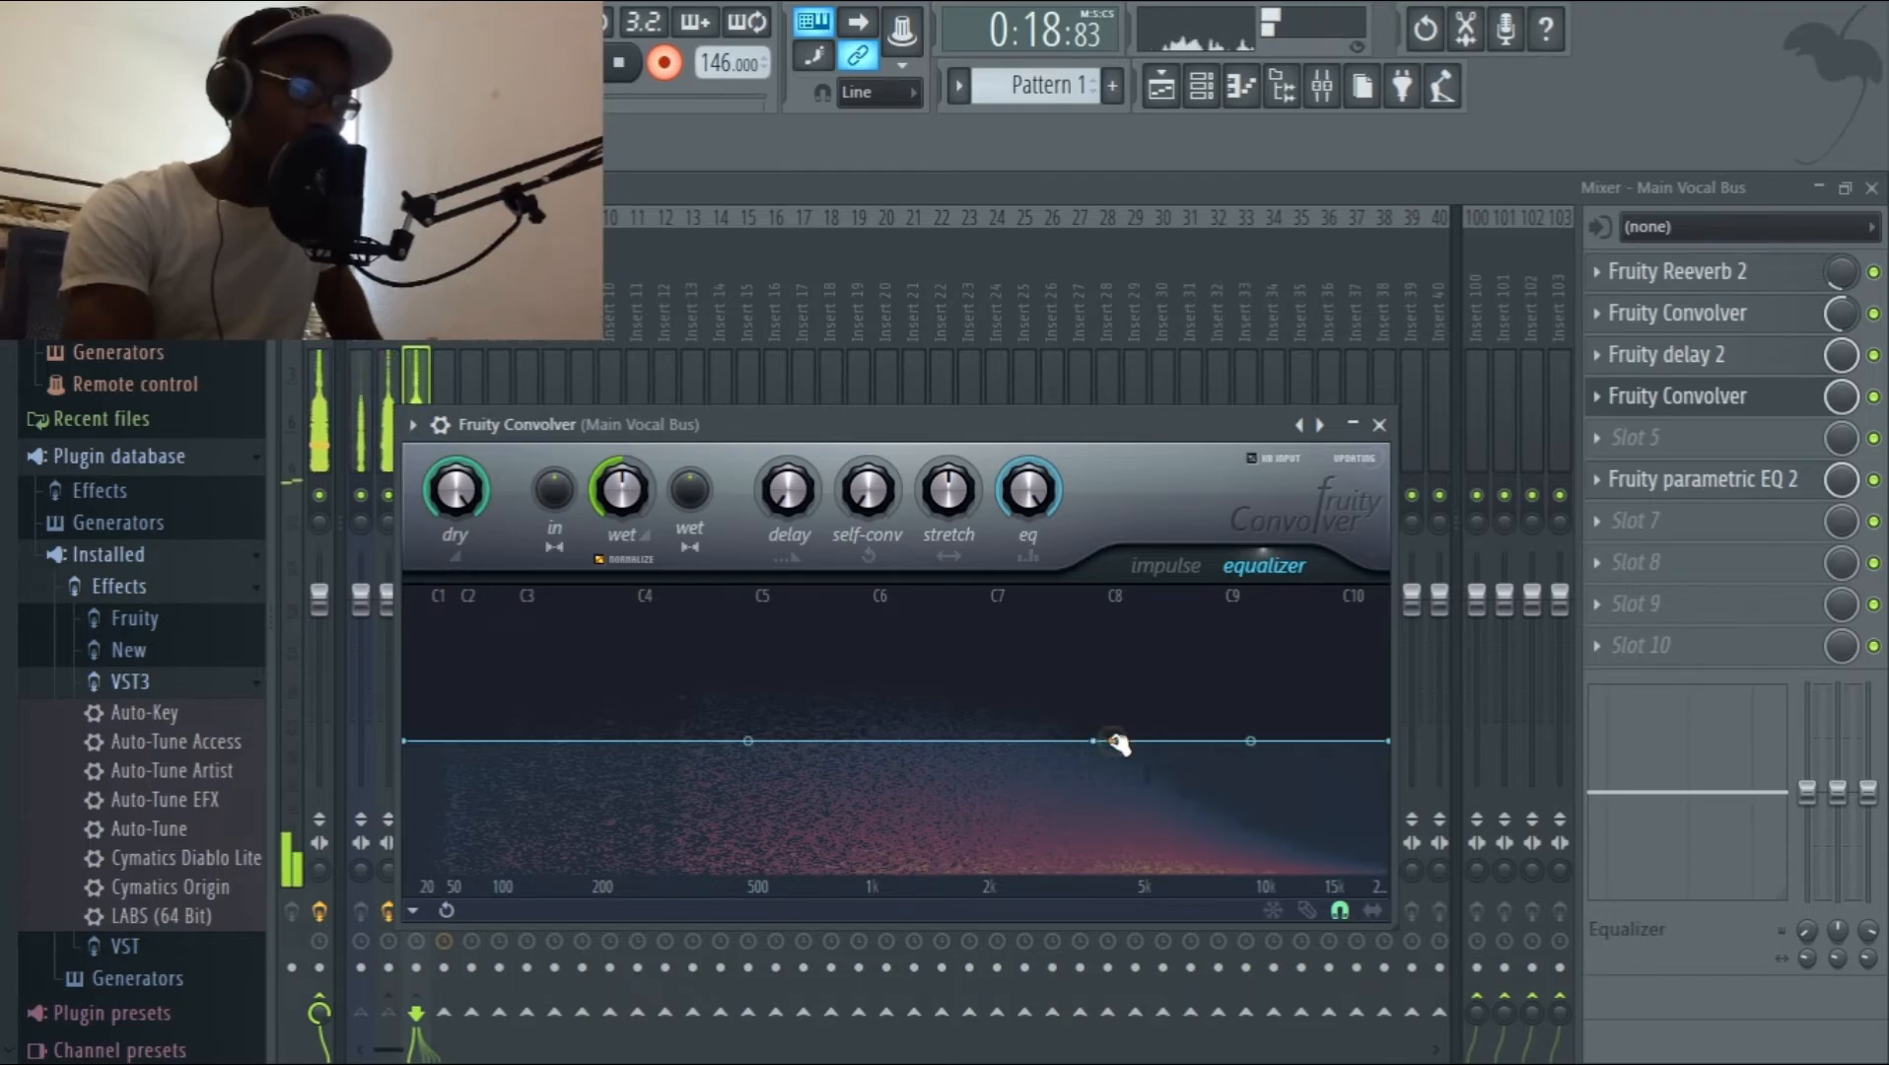
{"action": "left_click_drag", "start_coordinate": [1115, 741], "coordinate": [1007, 927]}
{"action": "left_click_drag", "start_coordinate": [1393, 746], "coordinate": [1441, 1057]}
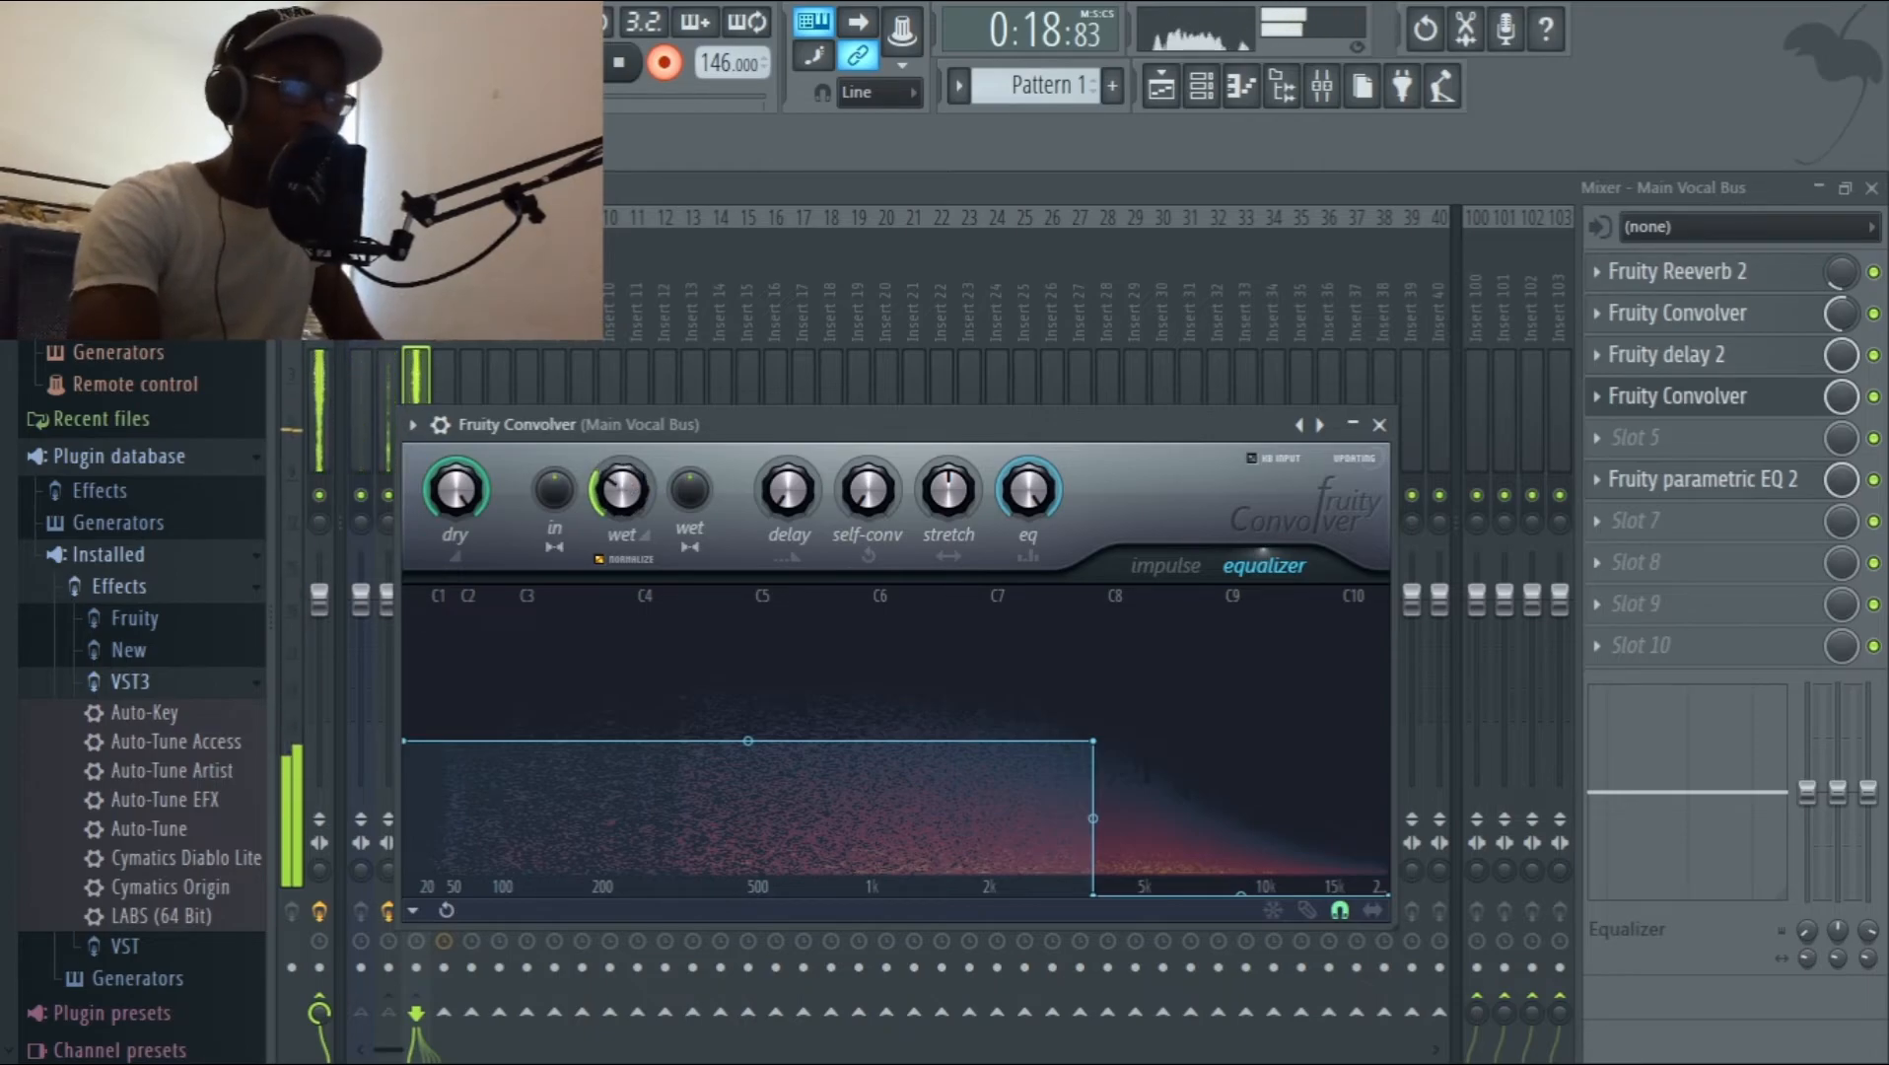
{"action": "left_click", "coordinate": [1379, 426]}
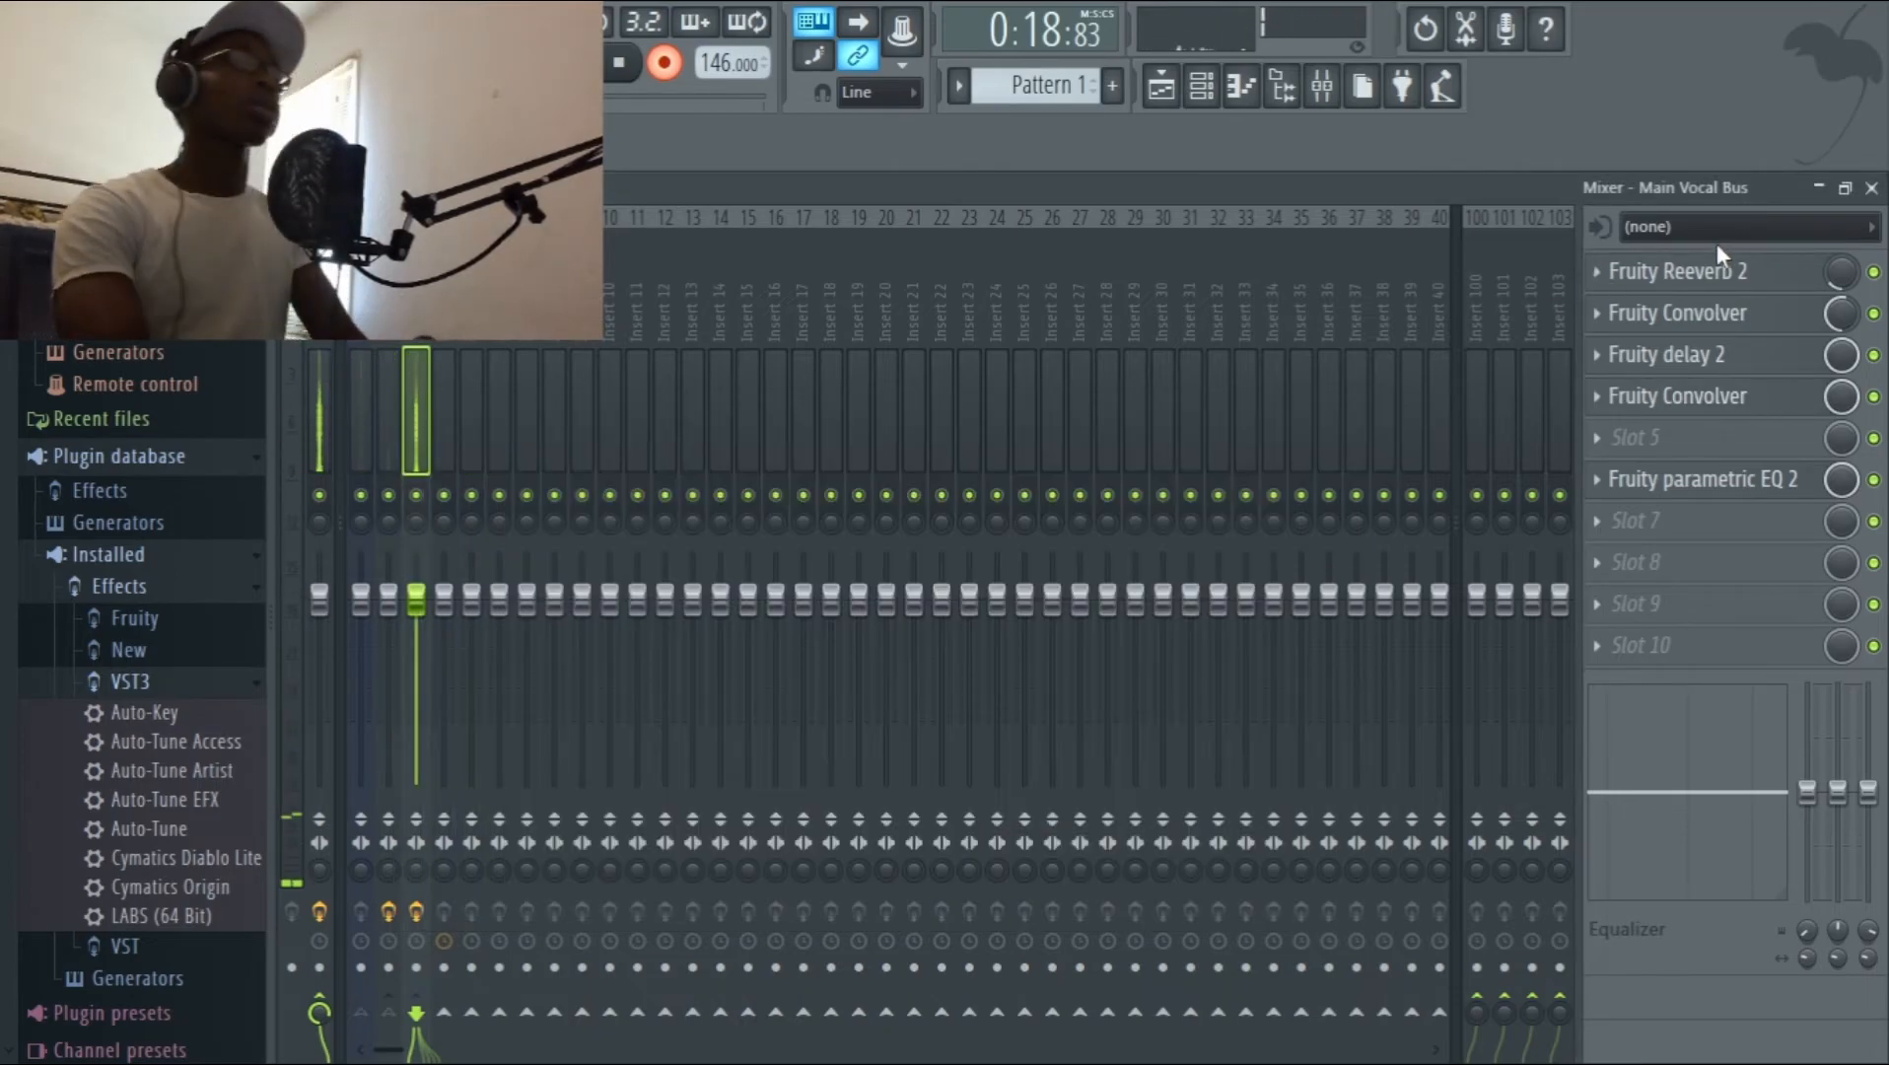
Return to the Playlist and audition the Track 2 vocals from mid-bar 8 with the instrumental muted.
{"action": "left_click", "coordinate": [1820, 190]}
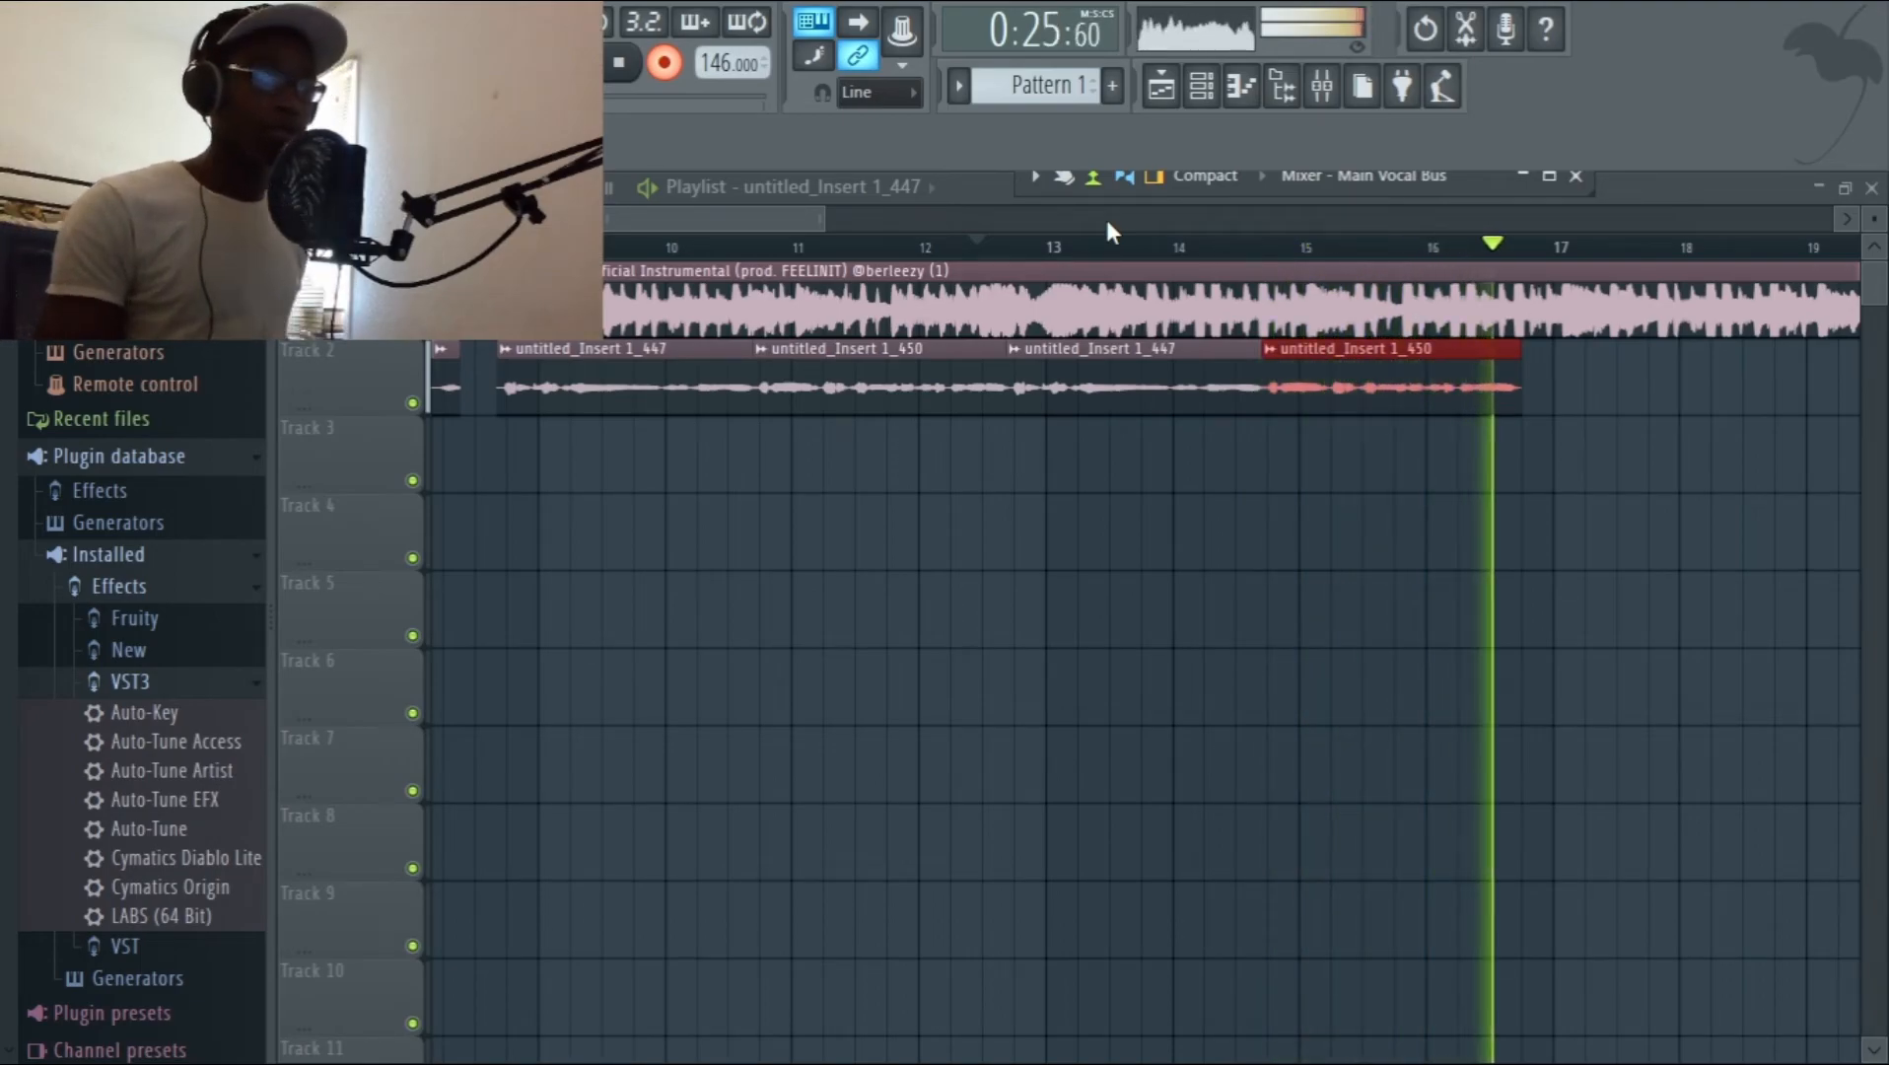
{"action": "key", "text": "space"}
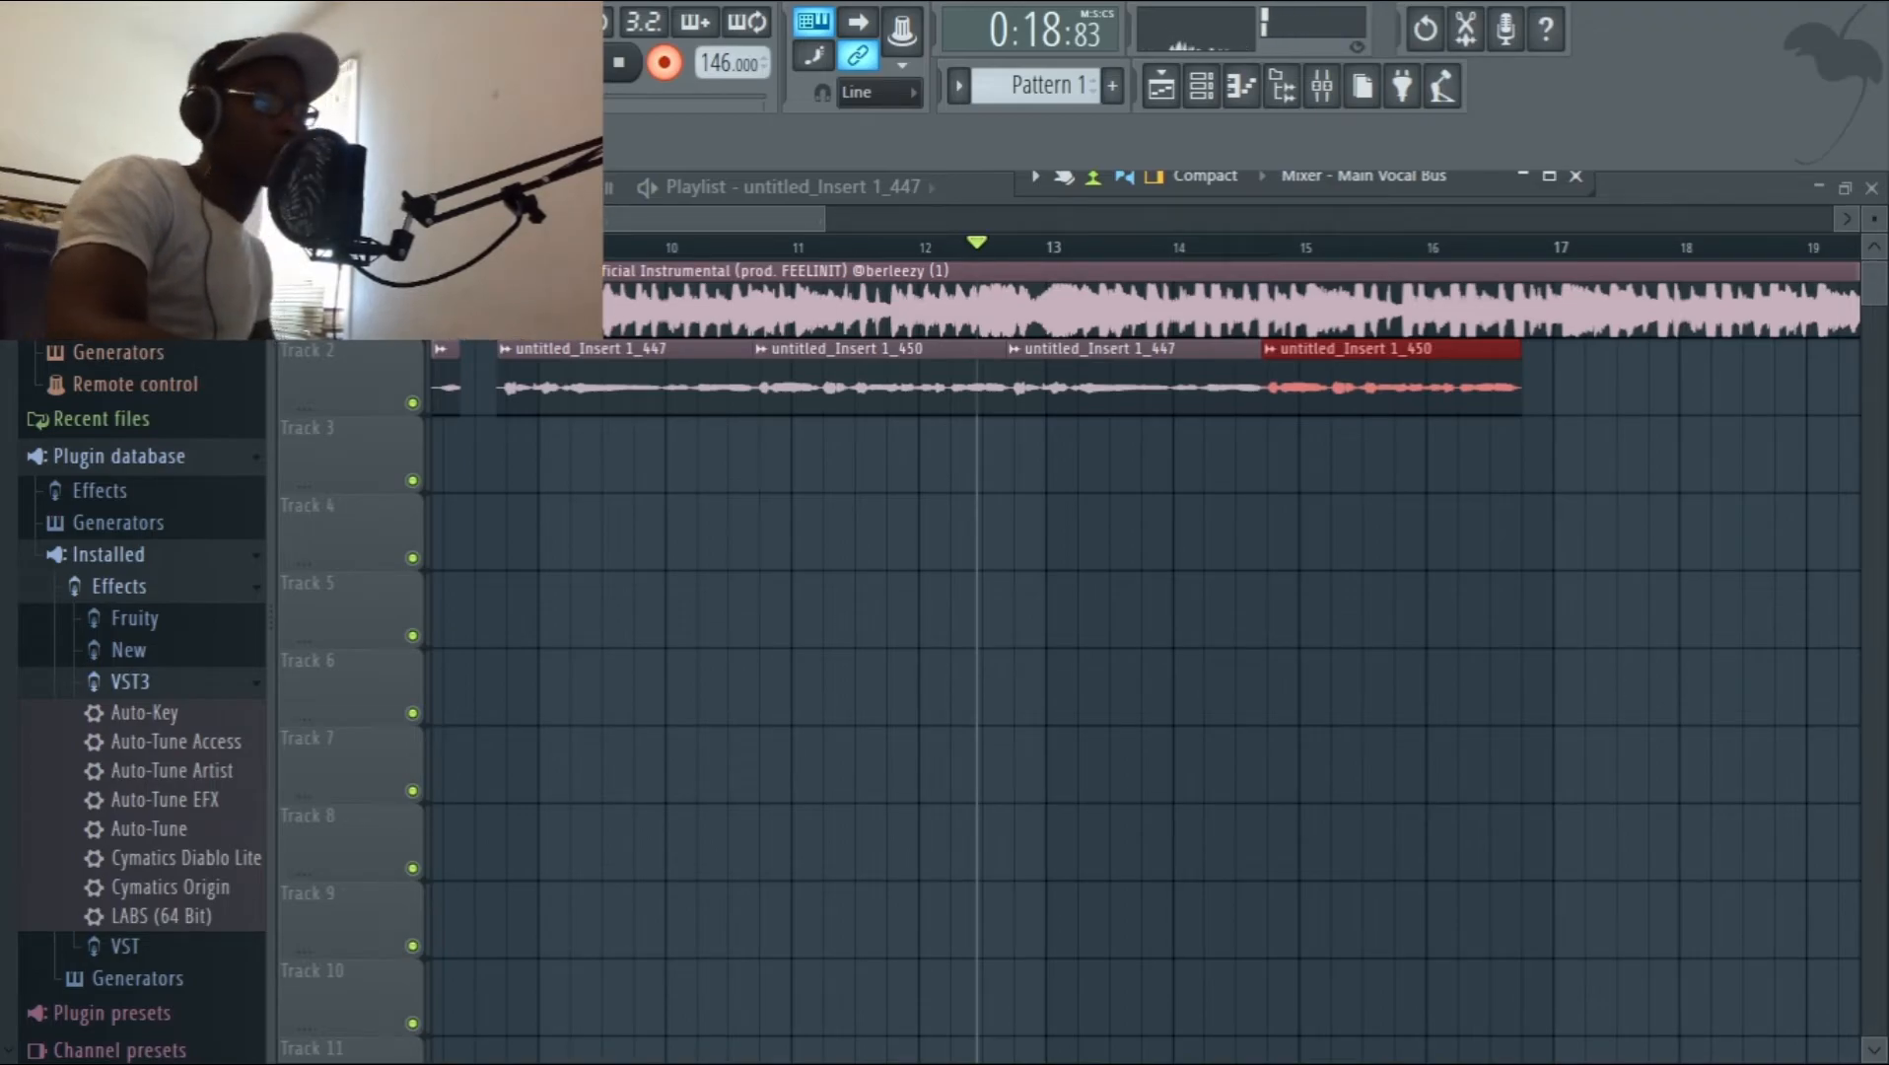
{"action": "left_click", "coordinate": [478, 246]}
{"action": "key", "text": "space"}
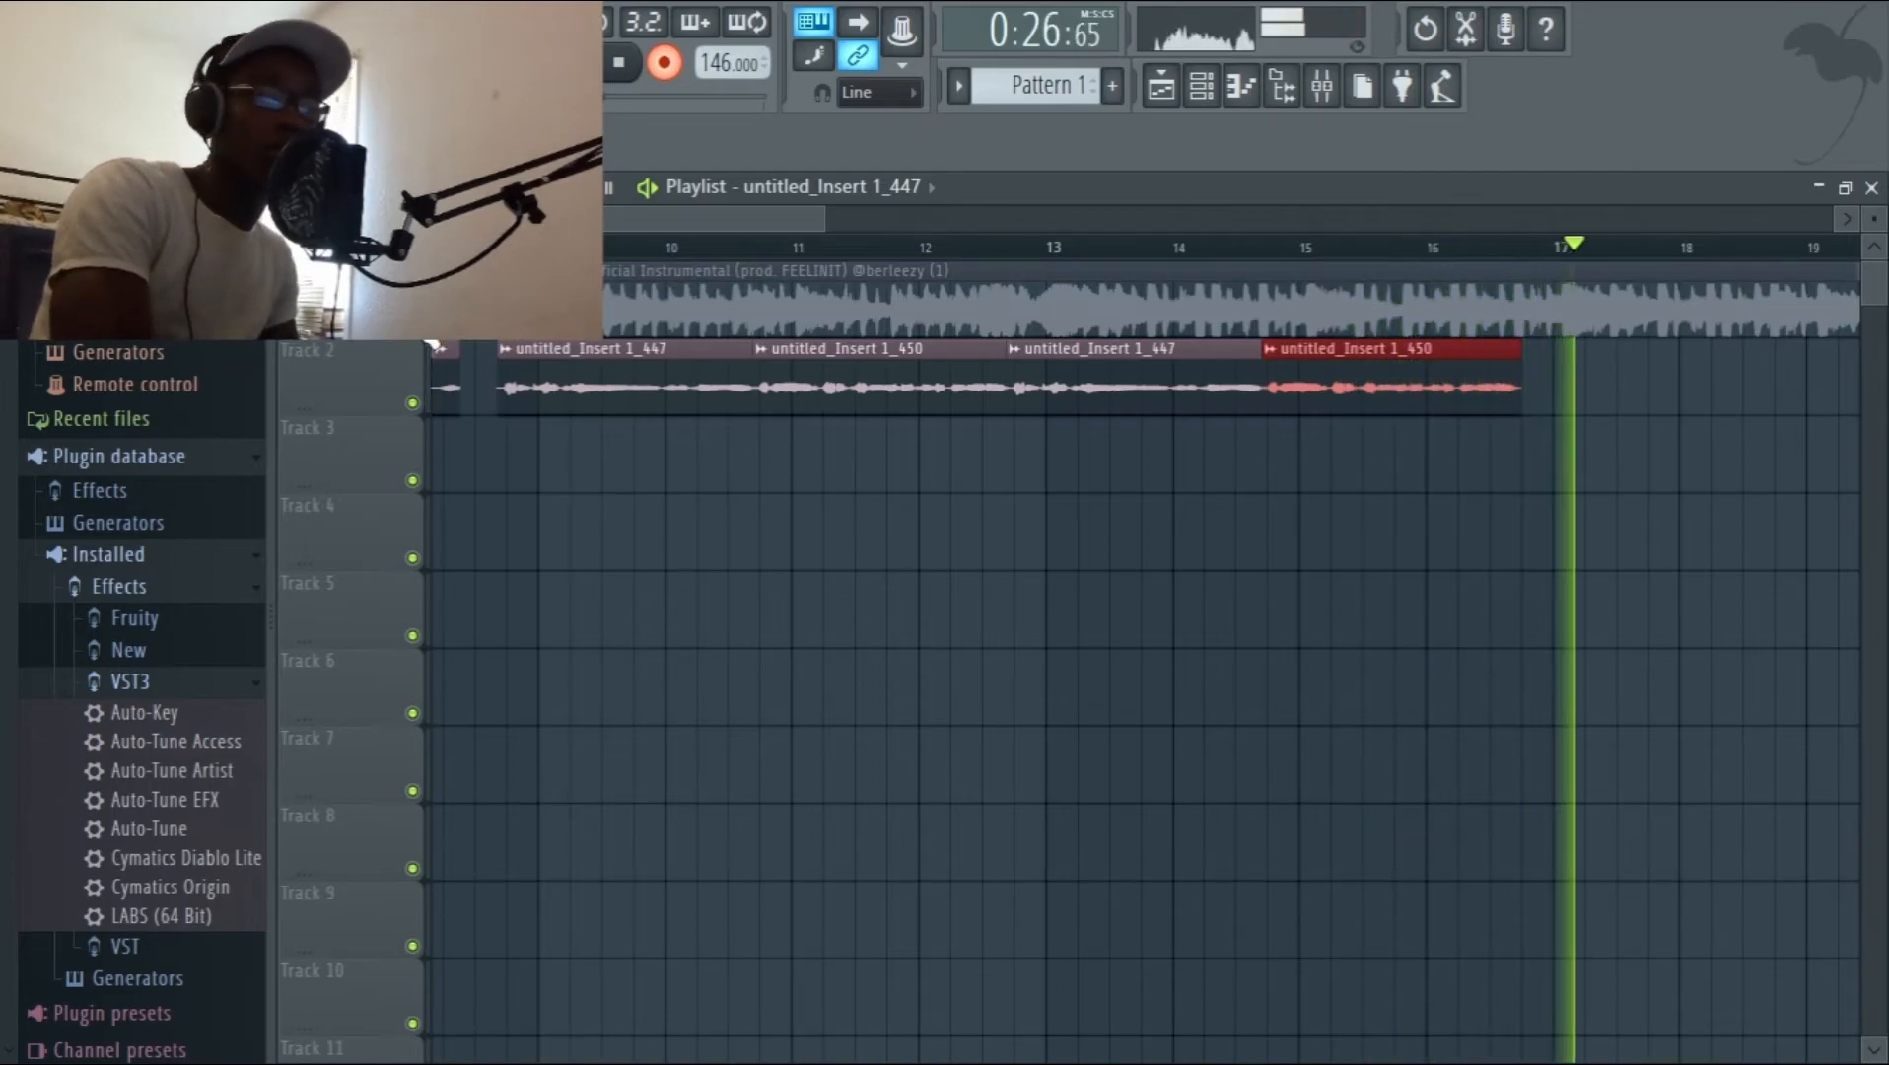
Unmute the Track 1 instrumental and play it together with the vocals from mid-bar 8.
{"action": "key", "text": "space"}
{"action": "left_click", "coordinate": [419, 325]}
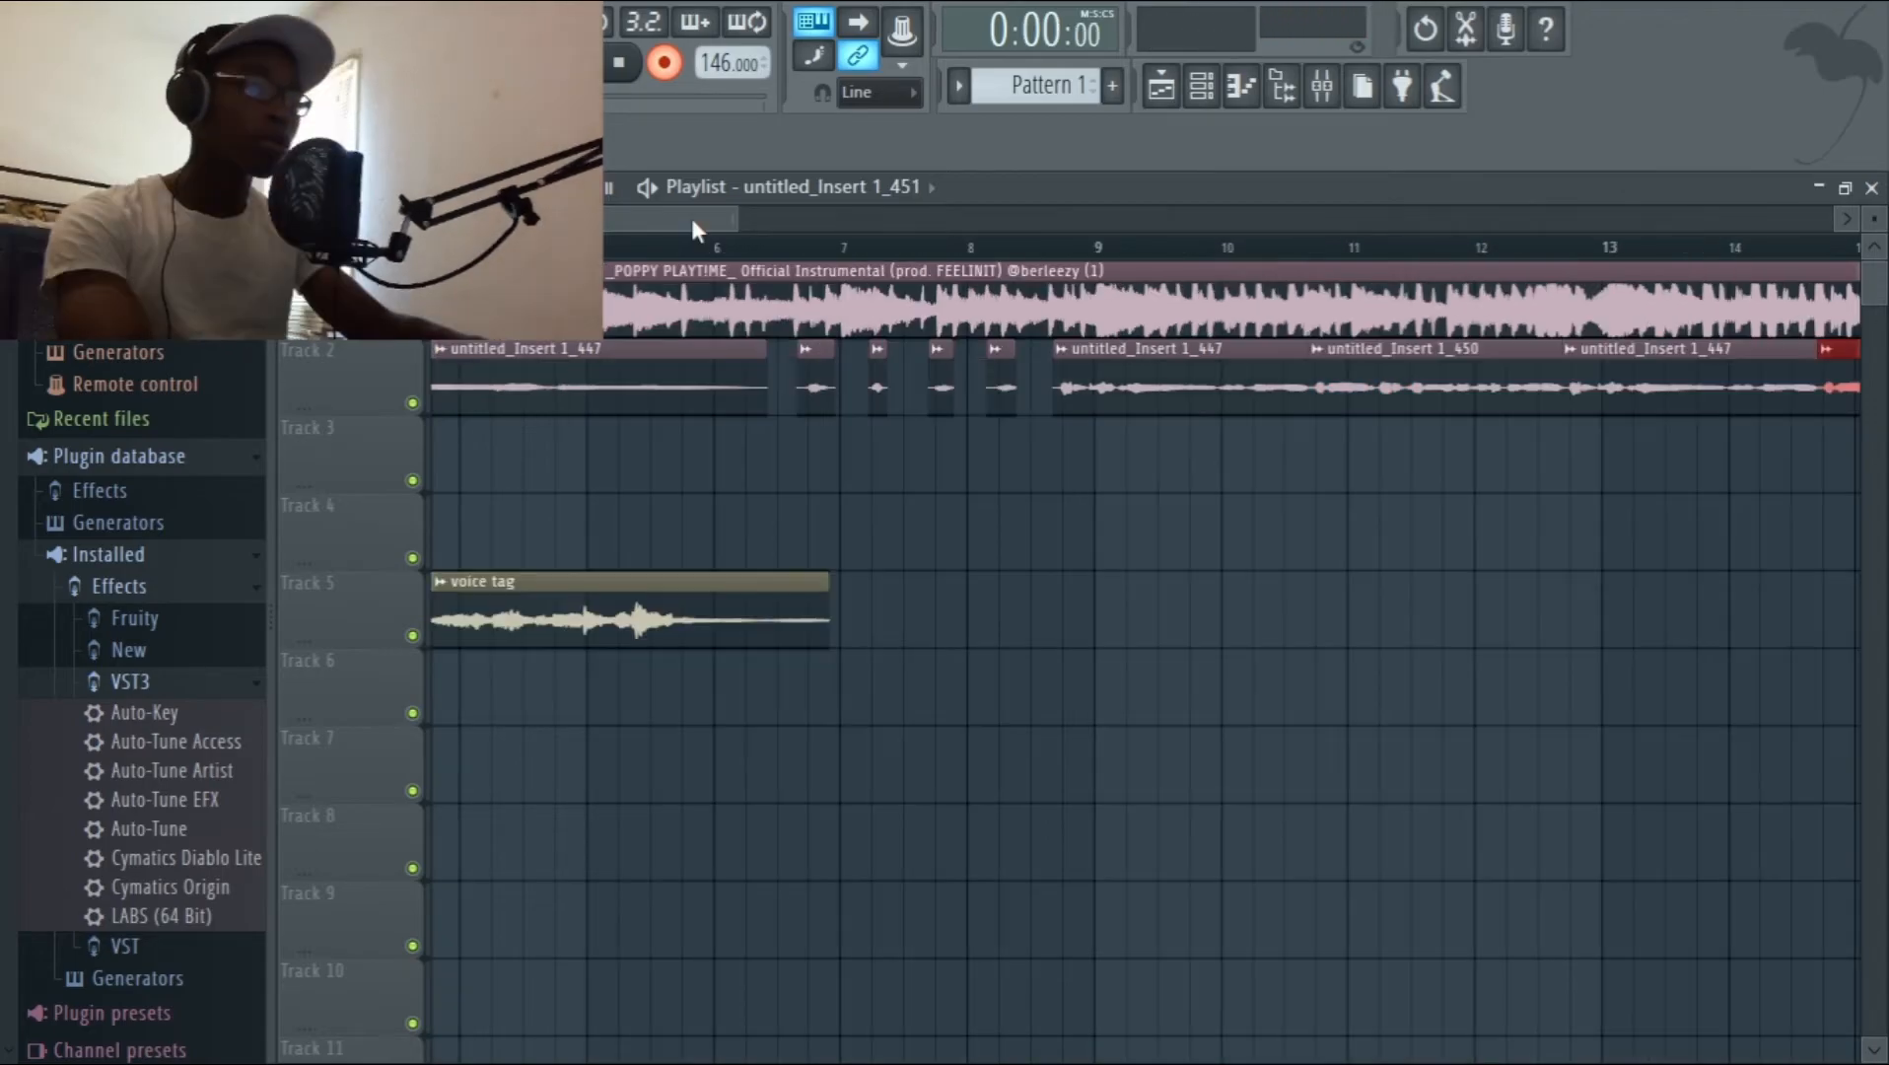
{"action": "key", "text": "space"}
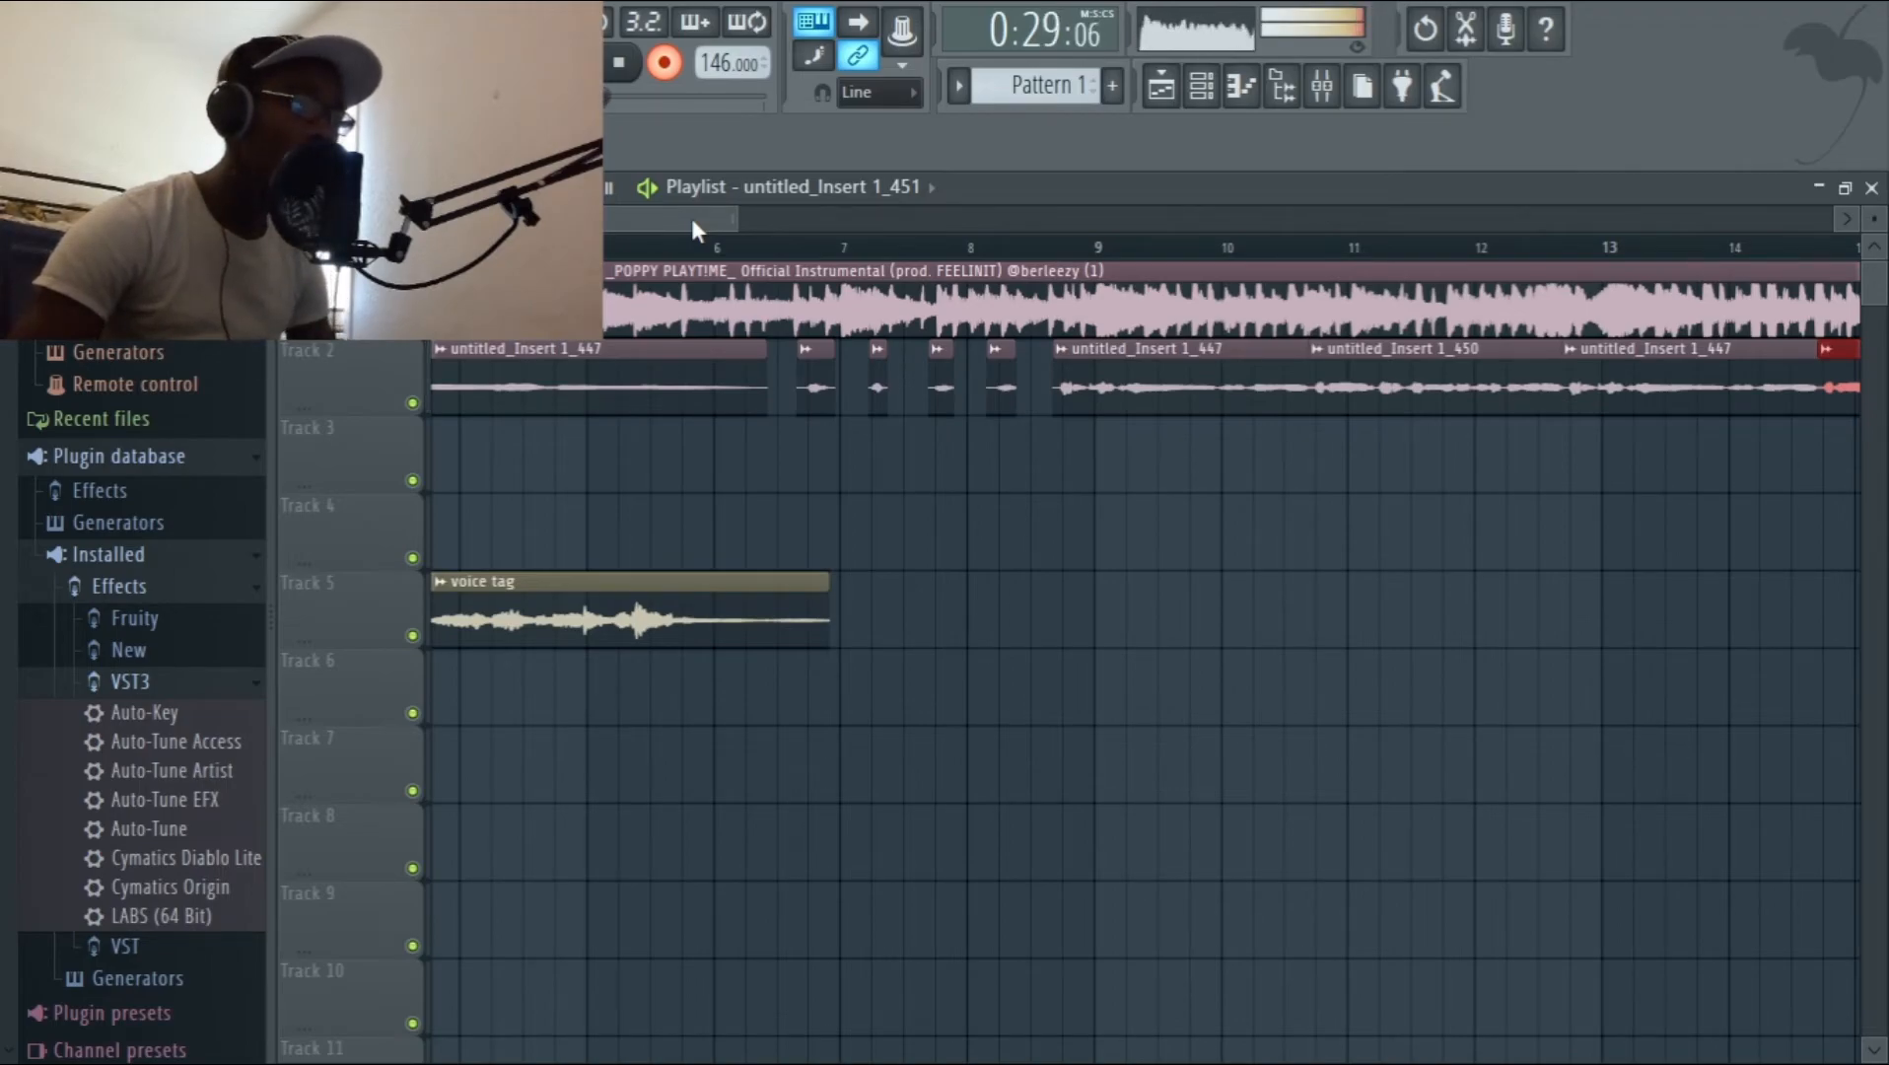
{"action": "key", "text": "space"}
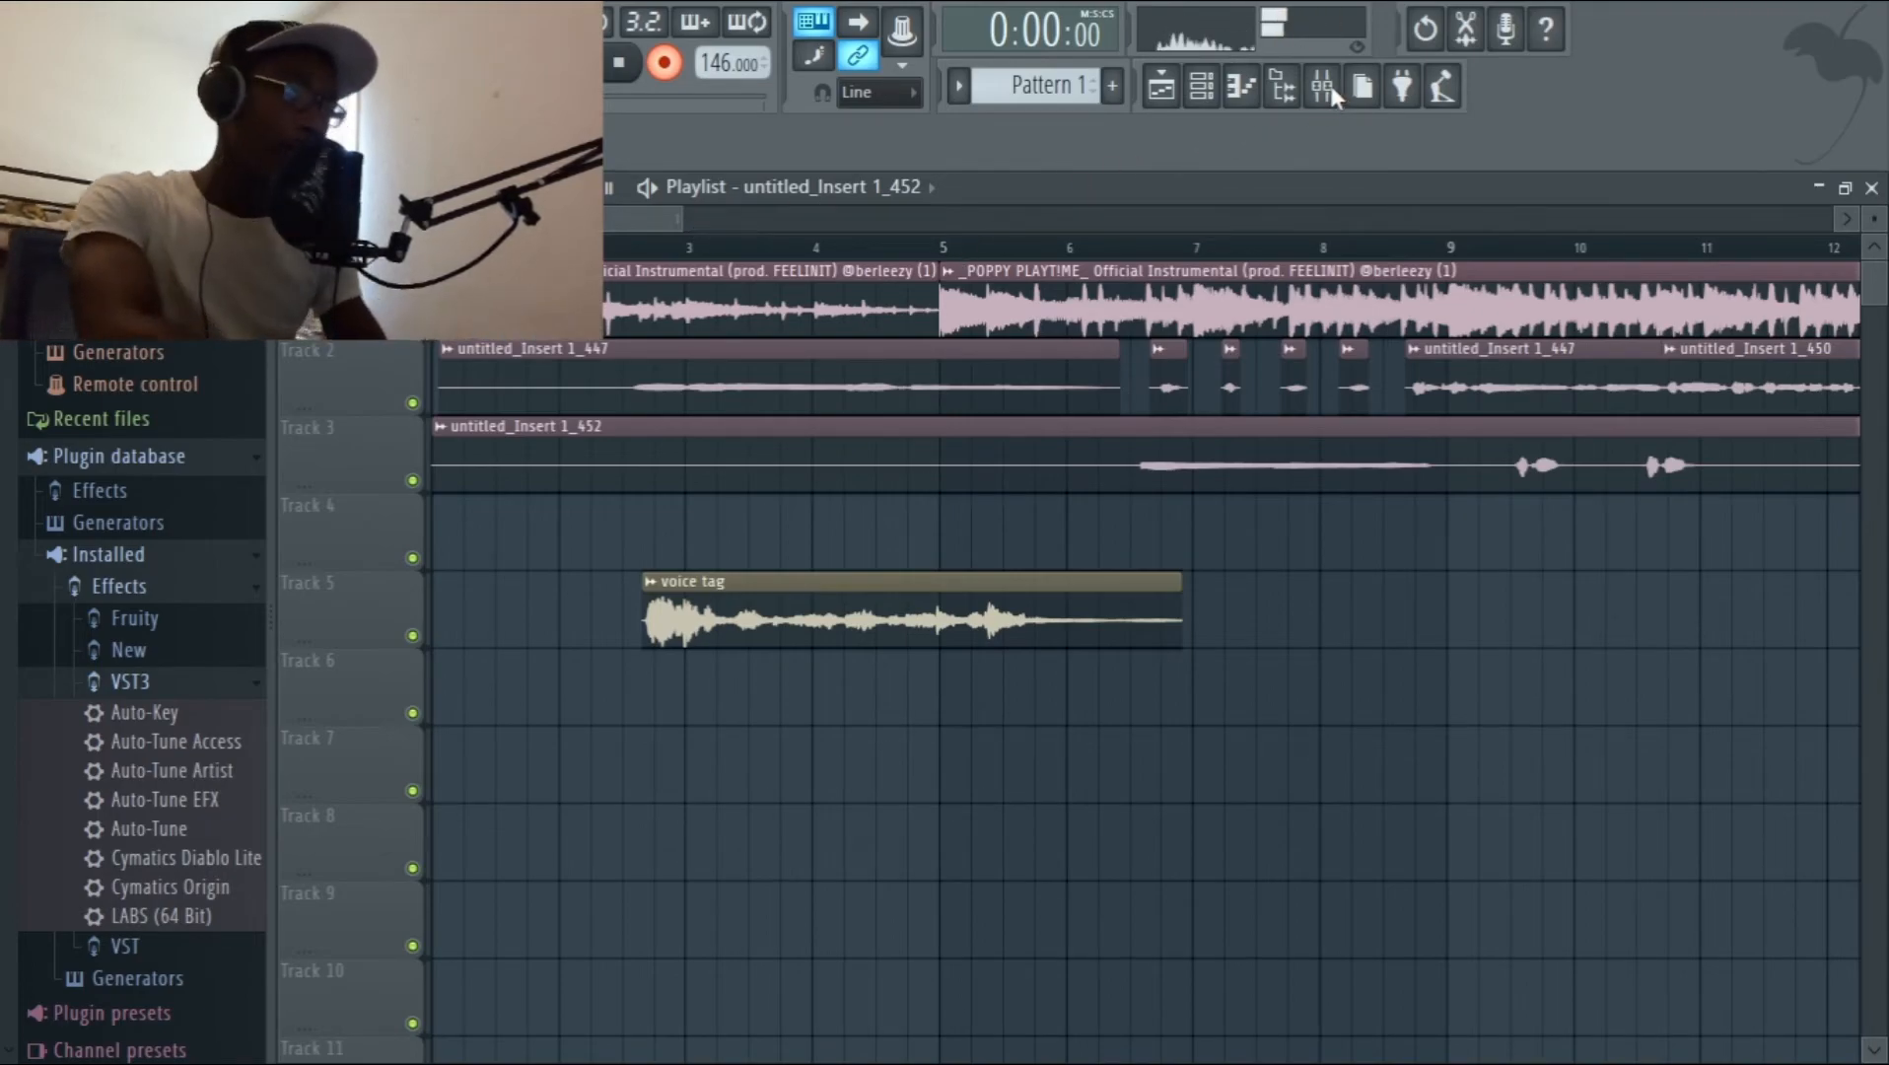
Switch to OBS Studio and stop the screen recording.
{"action": "key", "text": "super"}
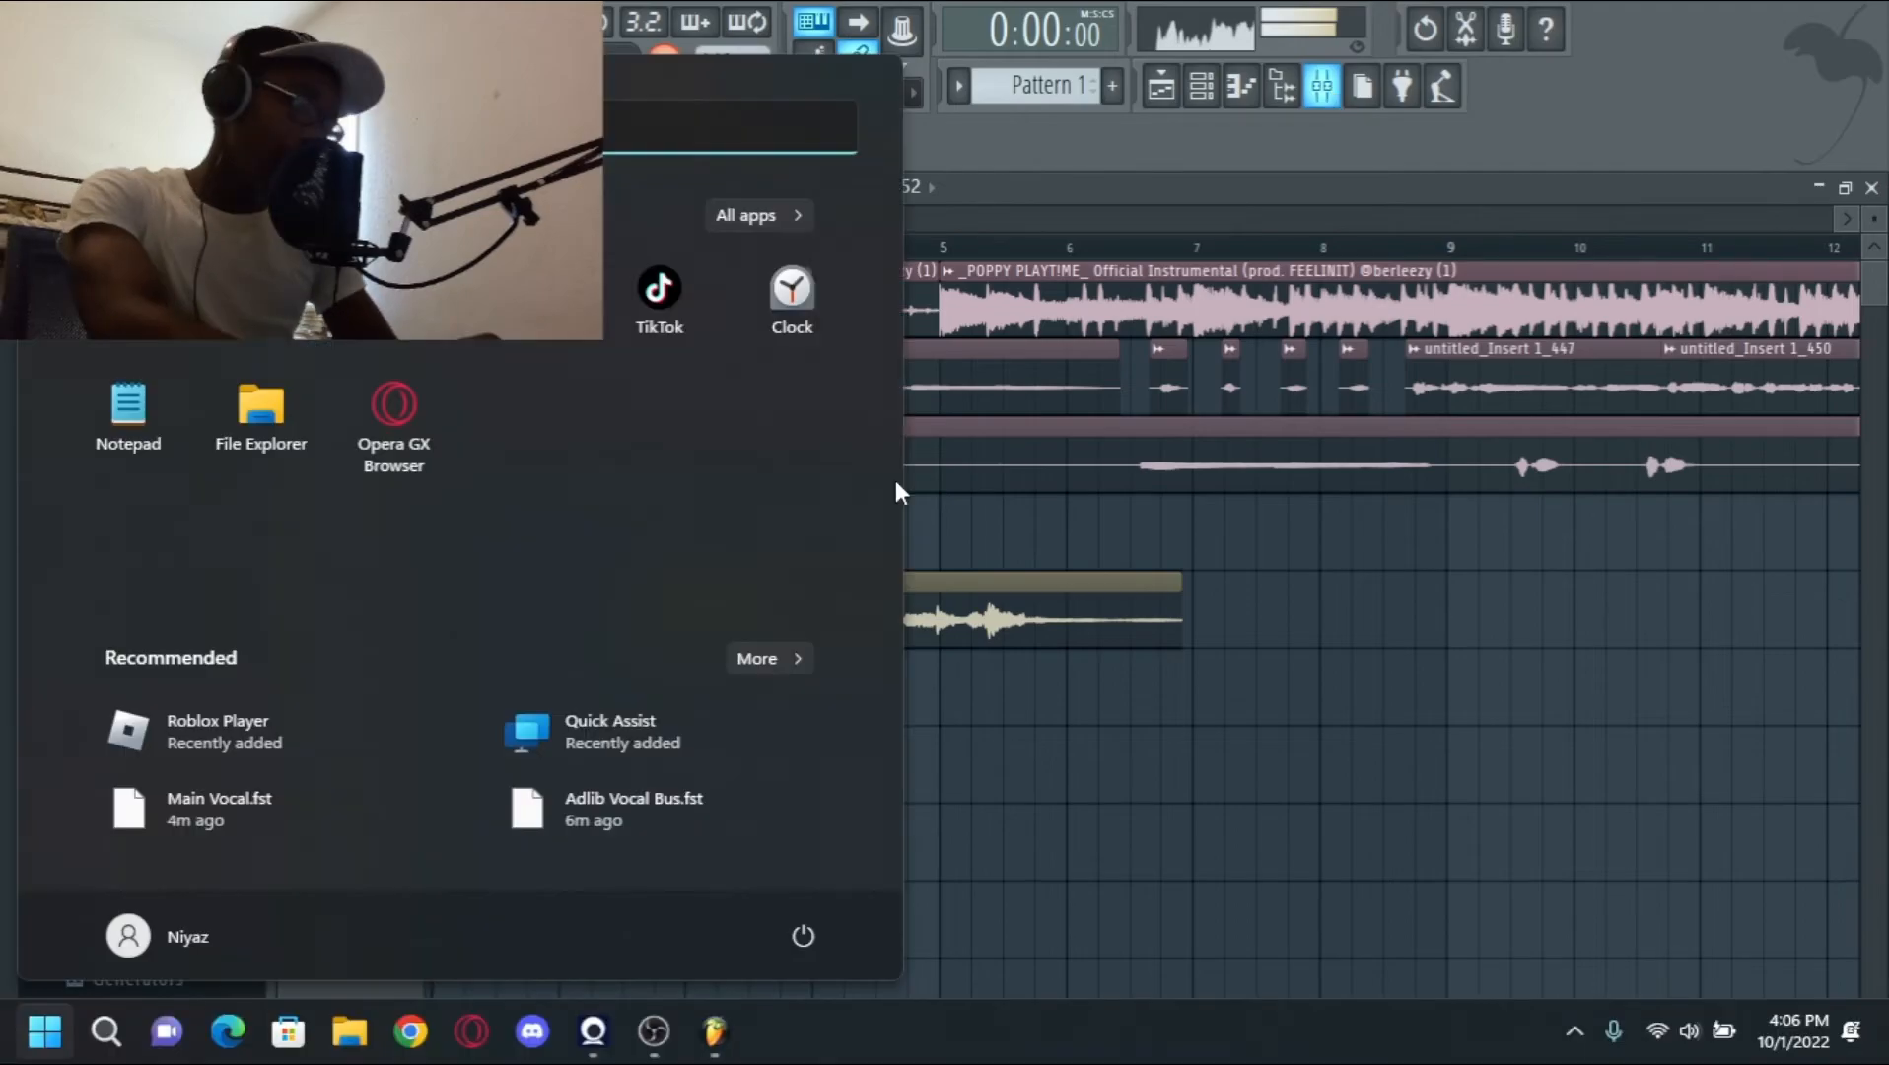
{"action": "left_click", "coordinate": [670, 1057]}
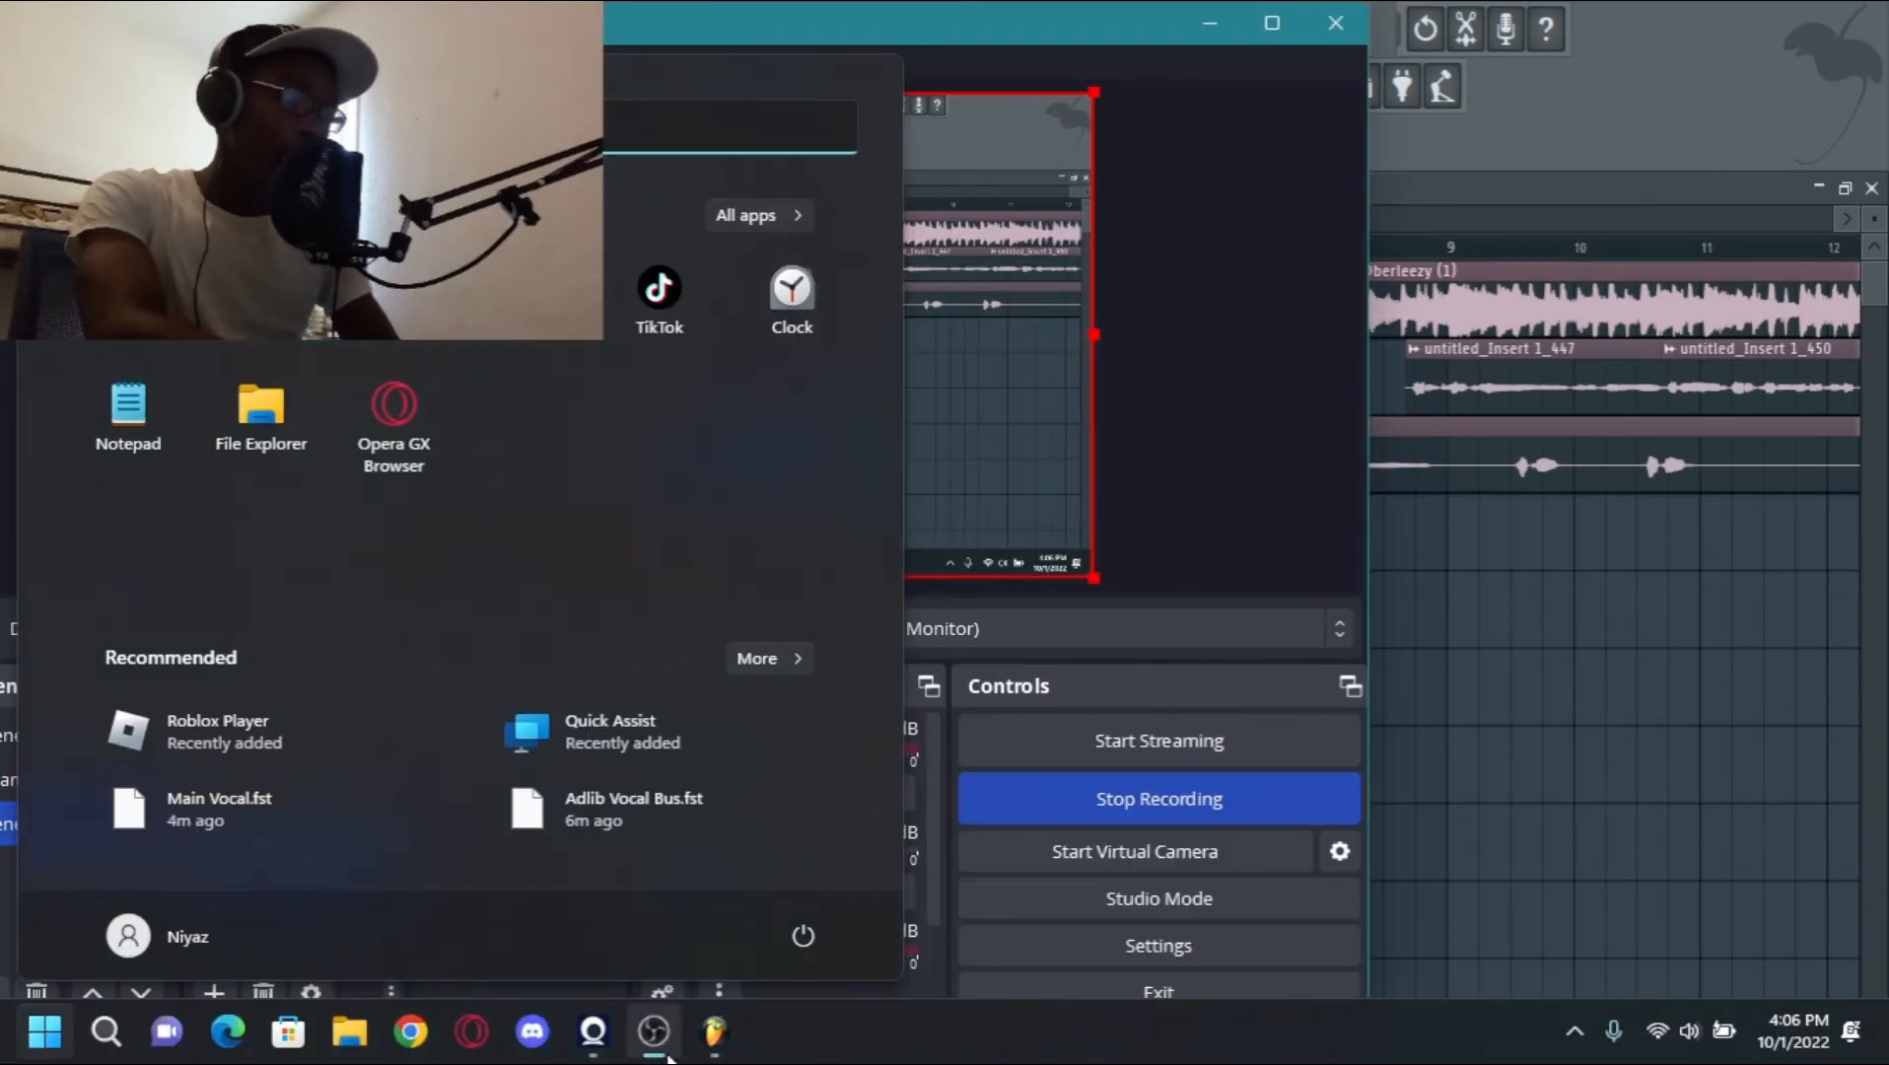
{"action": "left_click", "coordinate": [1221, 799]}
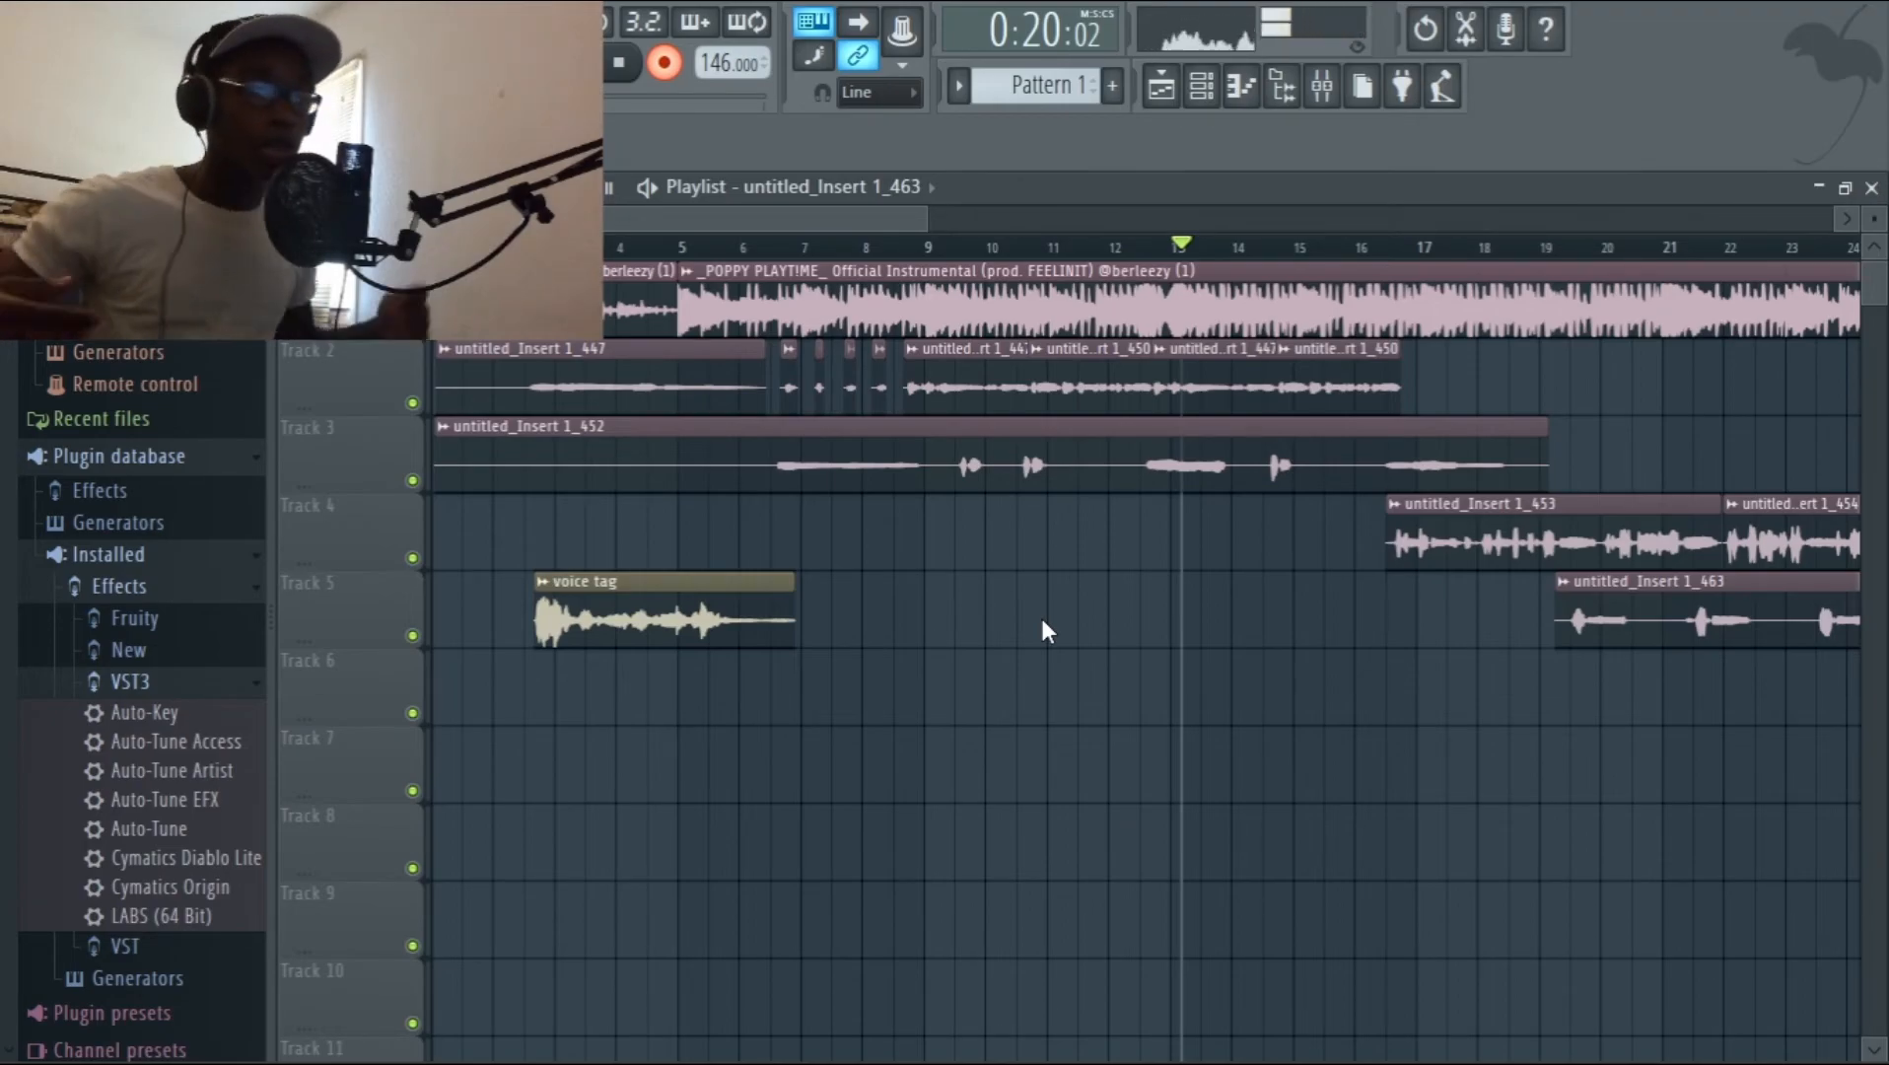
Show the whole song arrangement in the Playlist and return the playhead to the start of the song.
{"action": "left_click_drag", "start_coordinate": [930, 217], "coordinate": [1472, 264]}
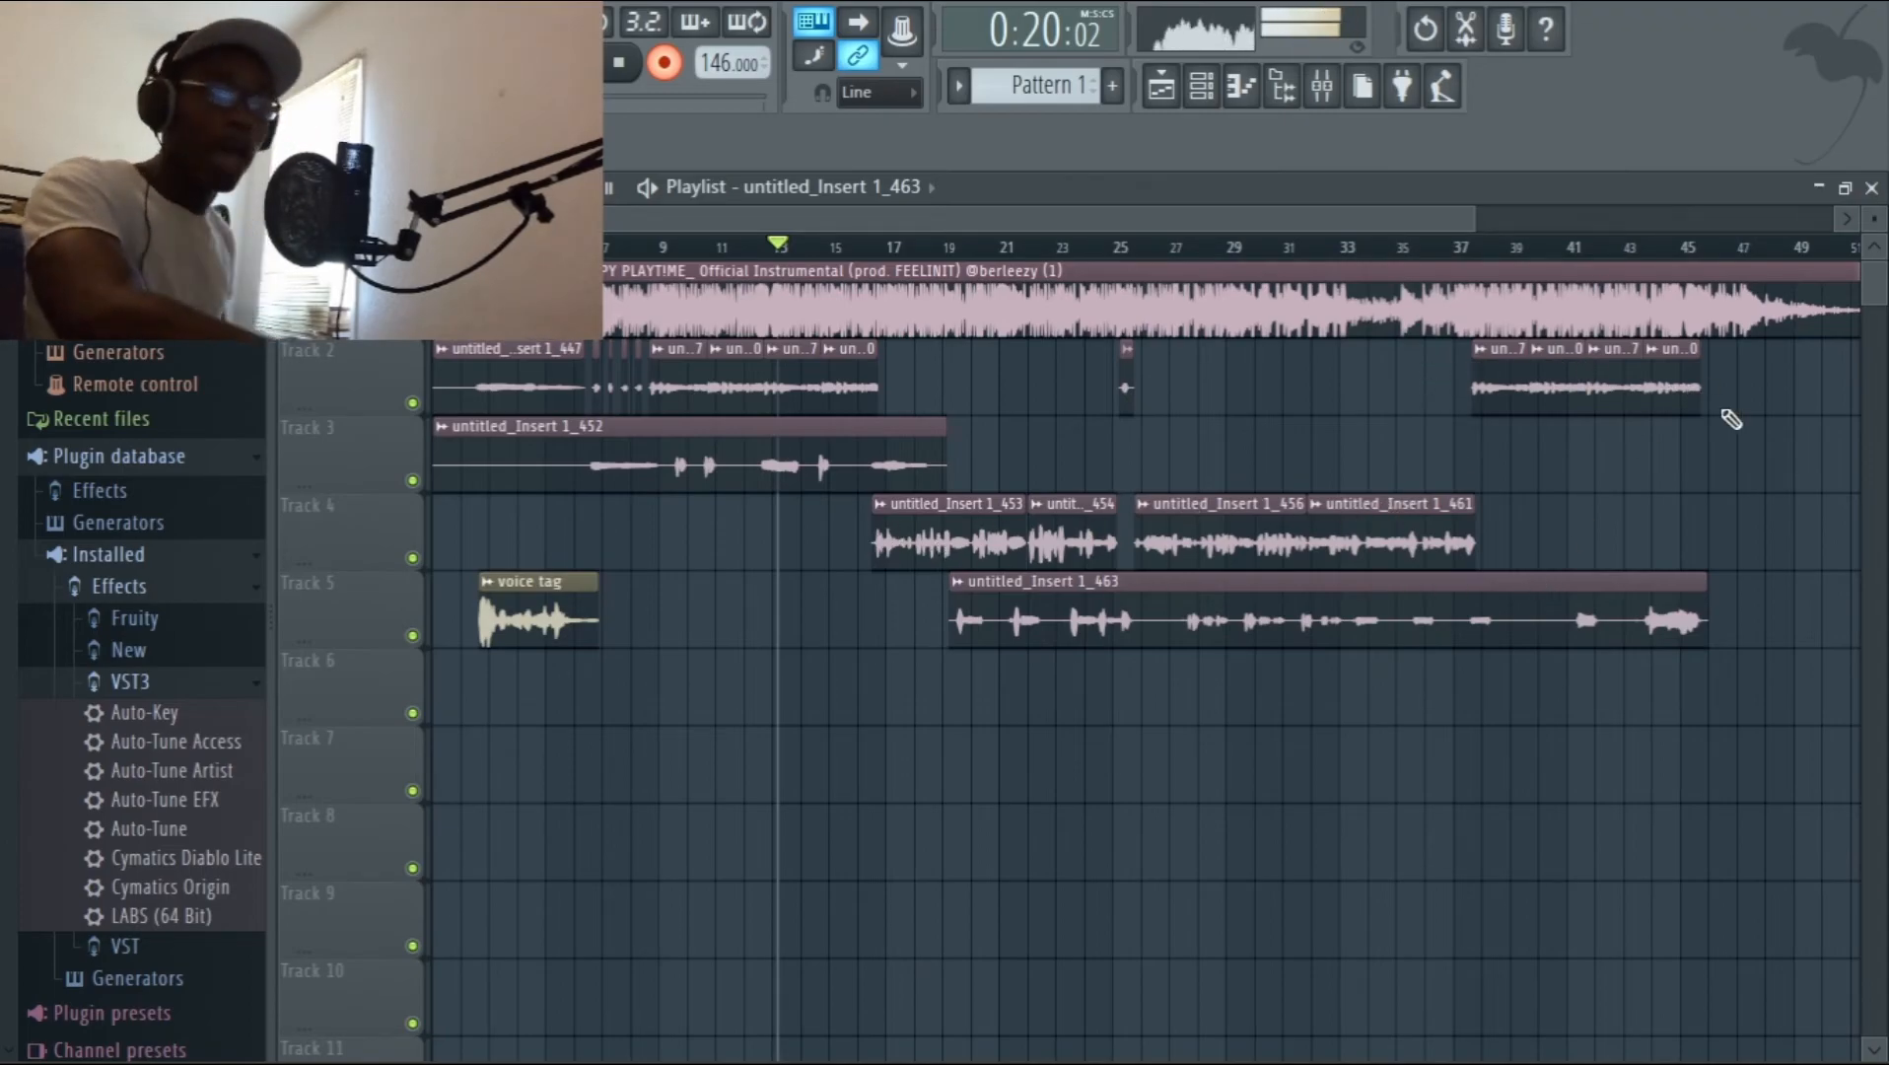
{"action": "left_click", "coordinate": [932, 190]}
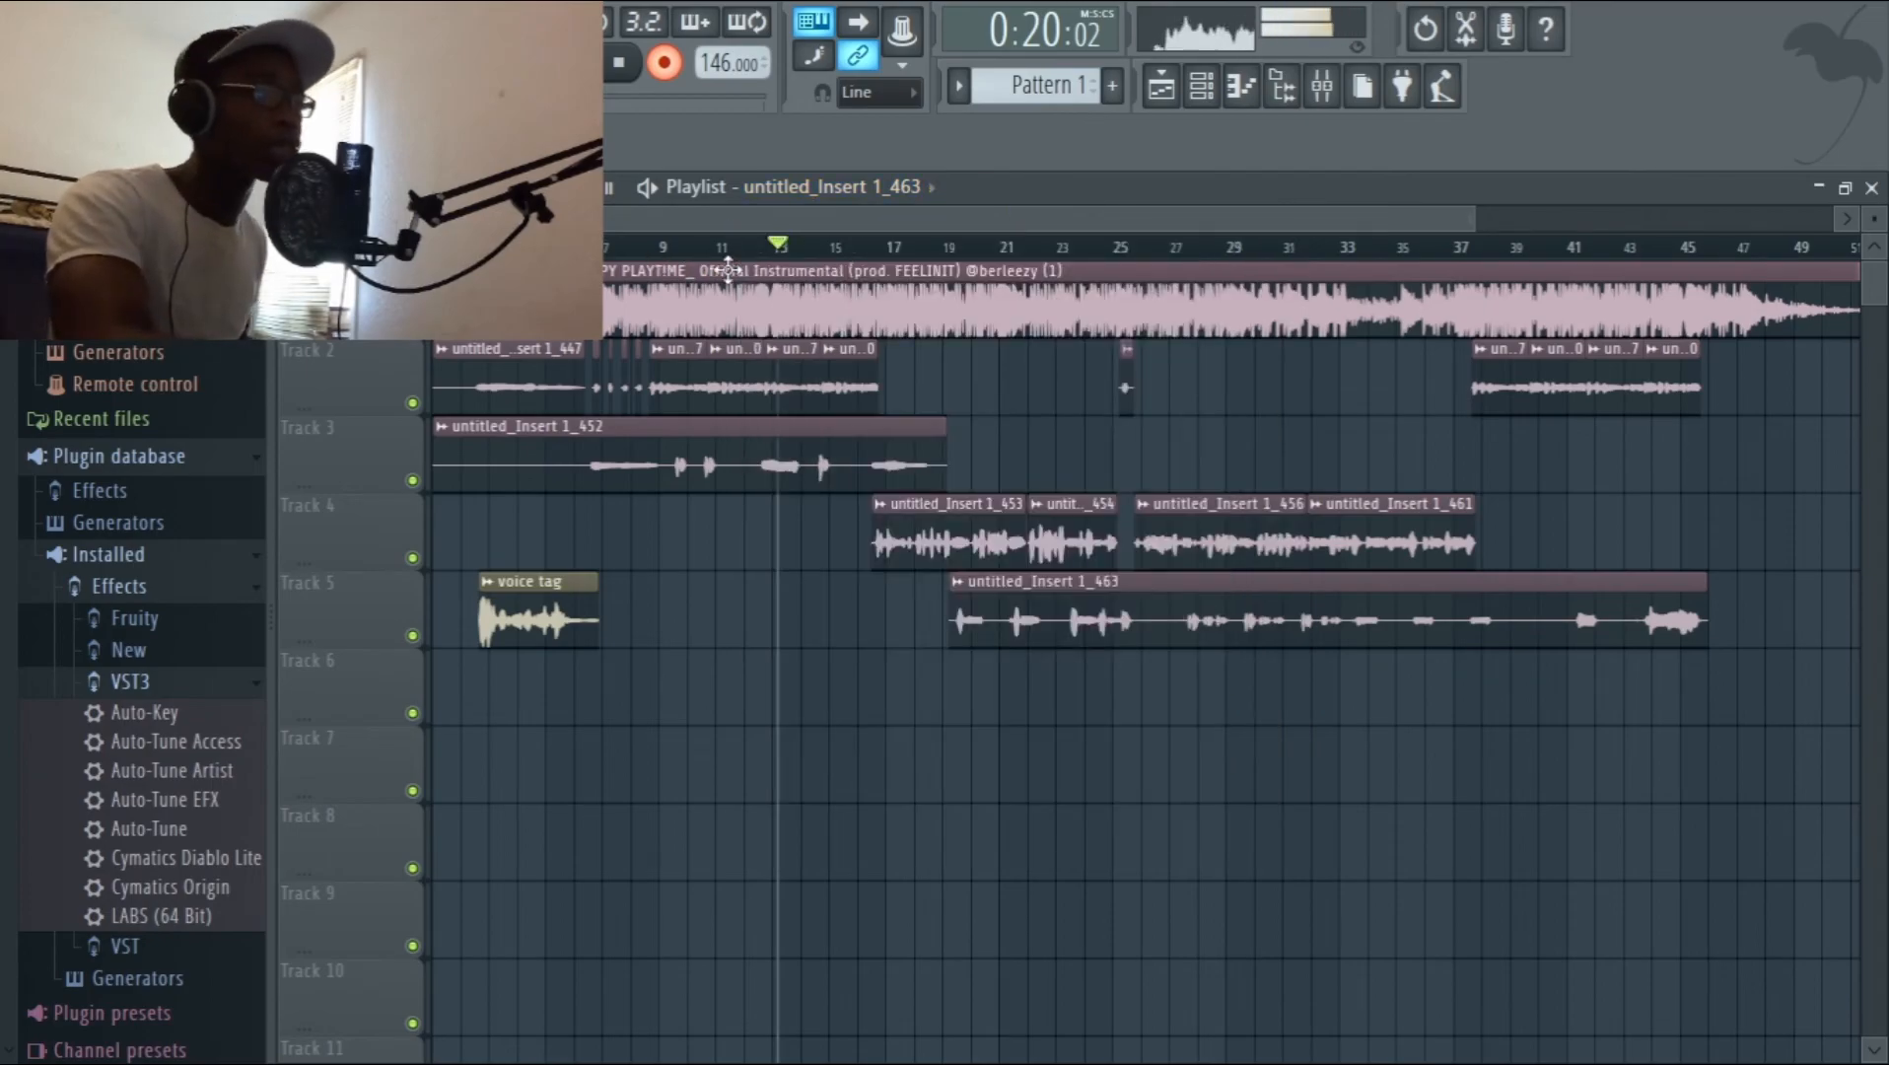
{"action": "left_click", "coordinate": [534, 246]}
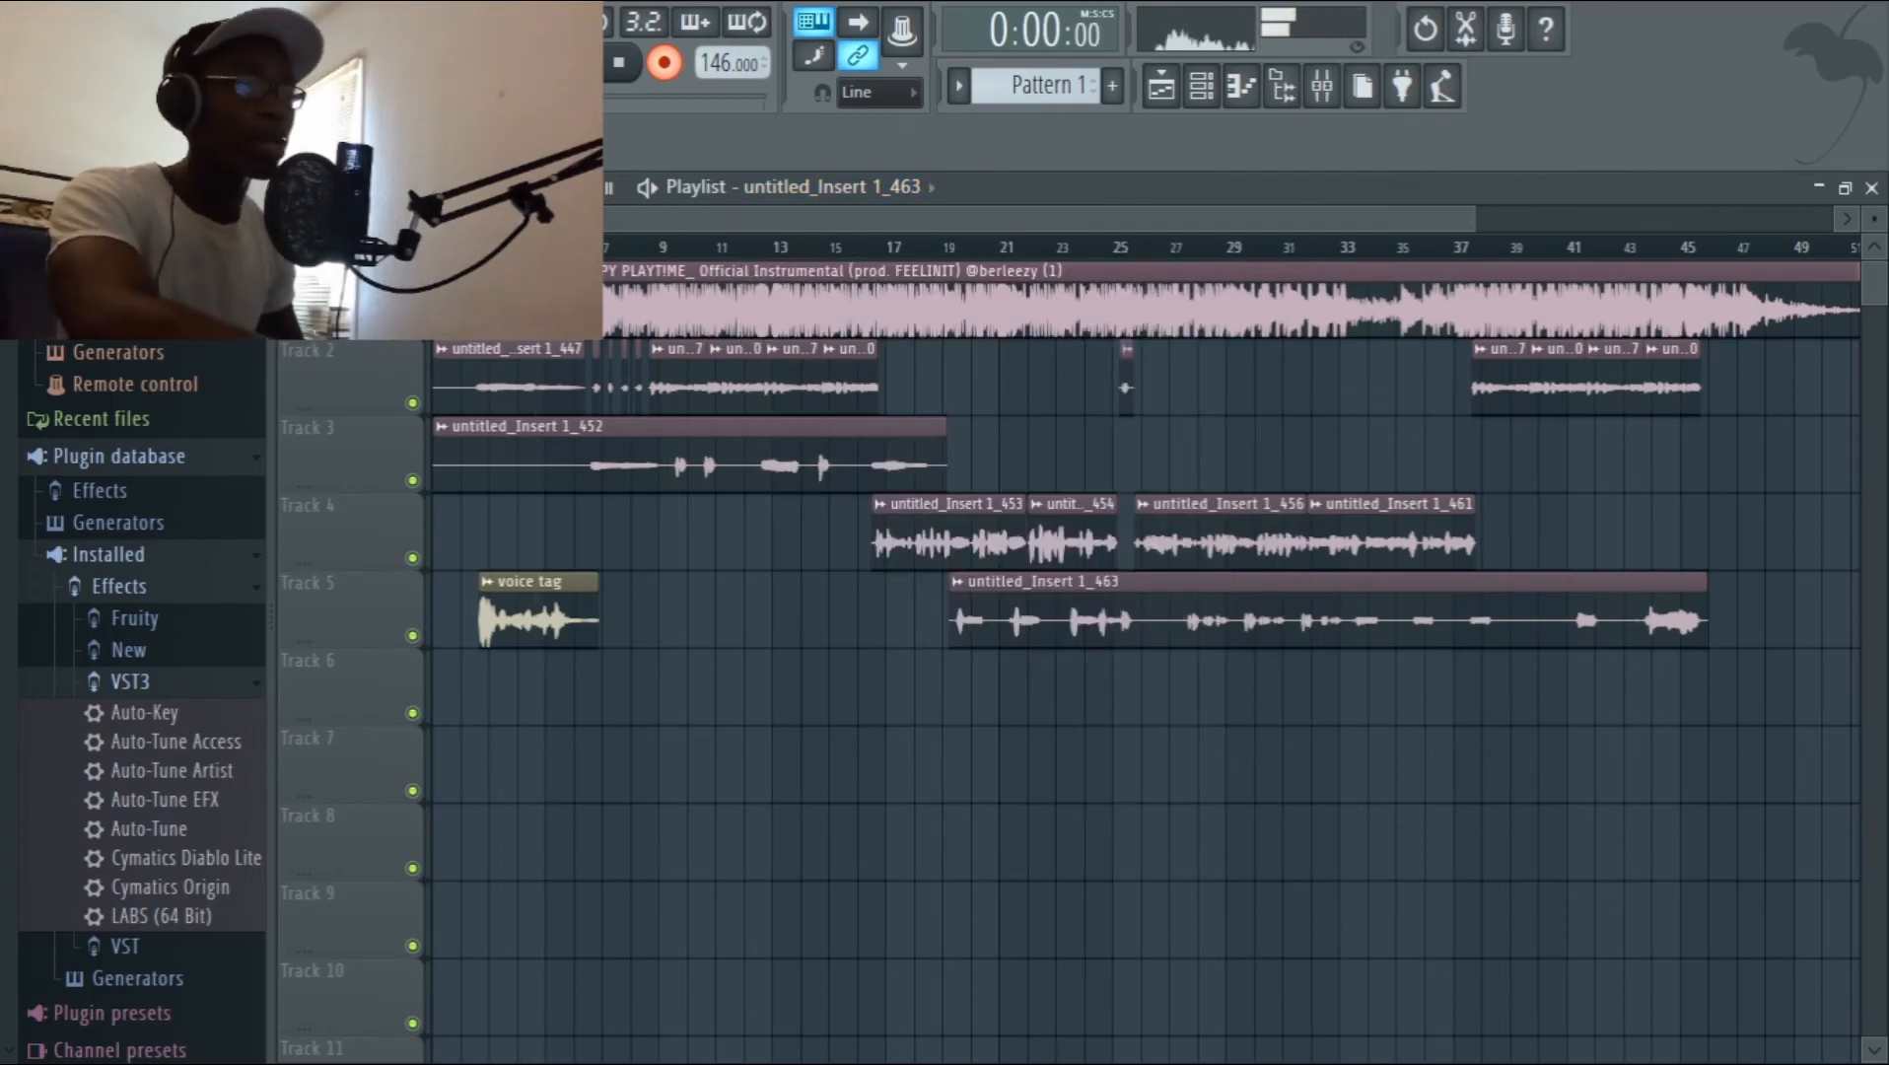